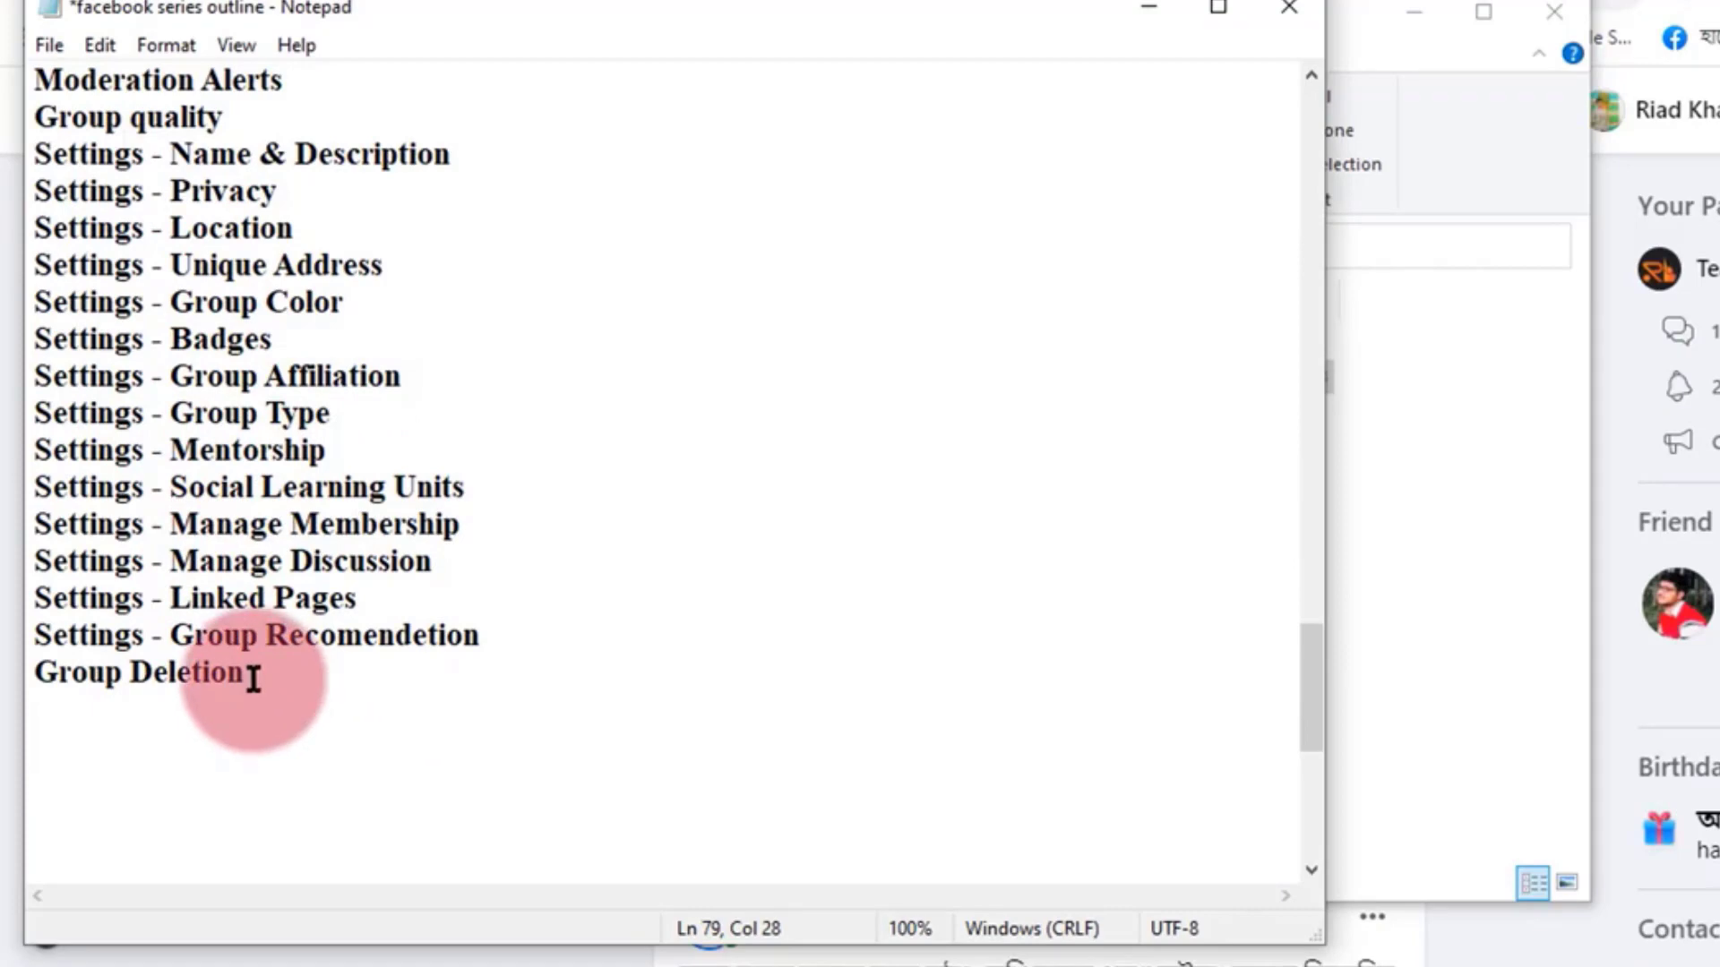
left_click_drag(253, 681, 43, 678)
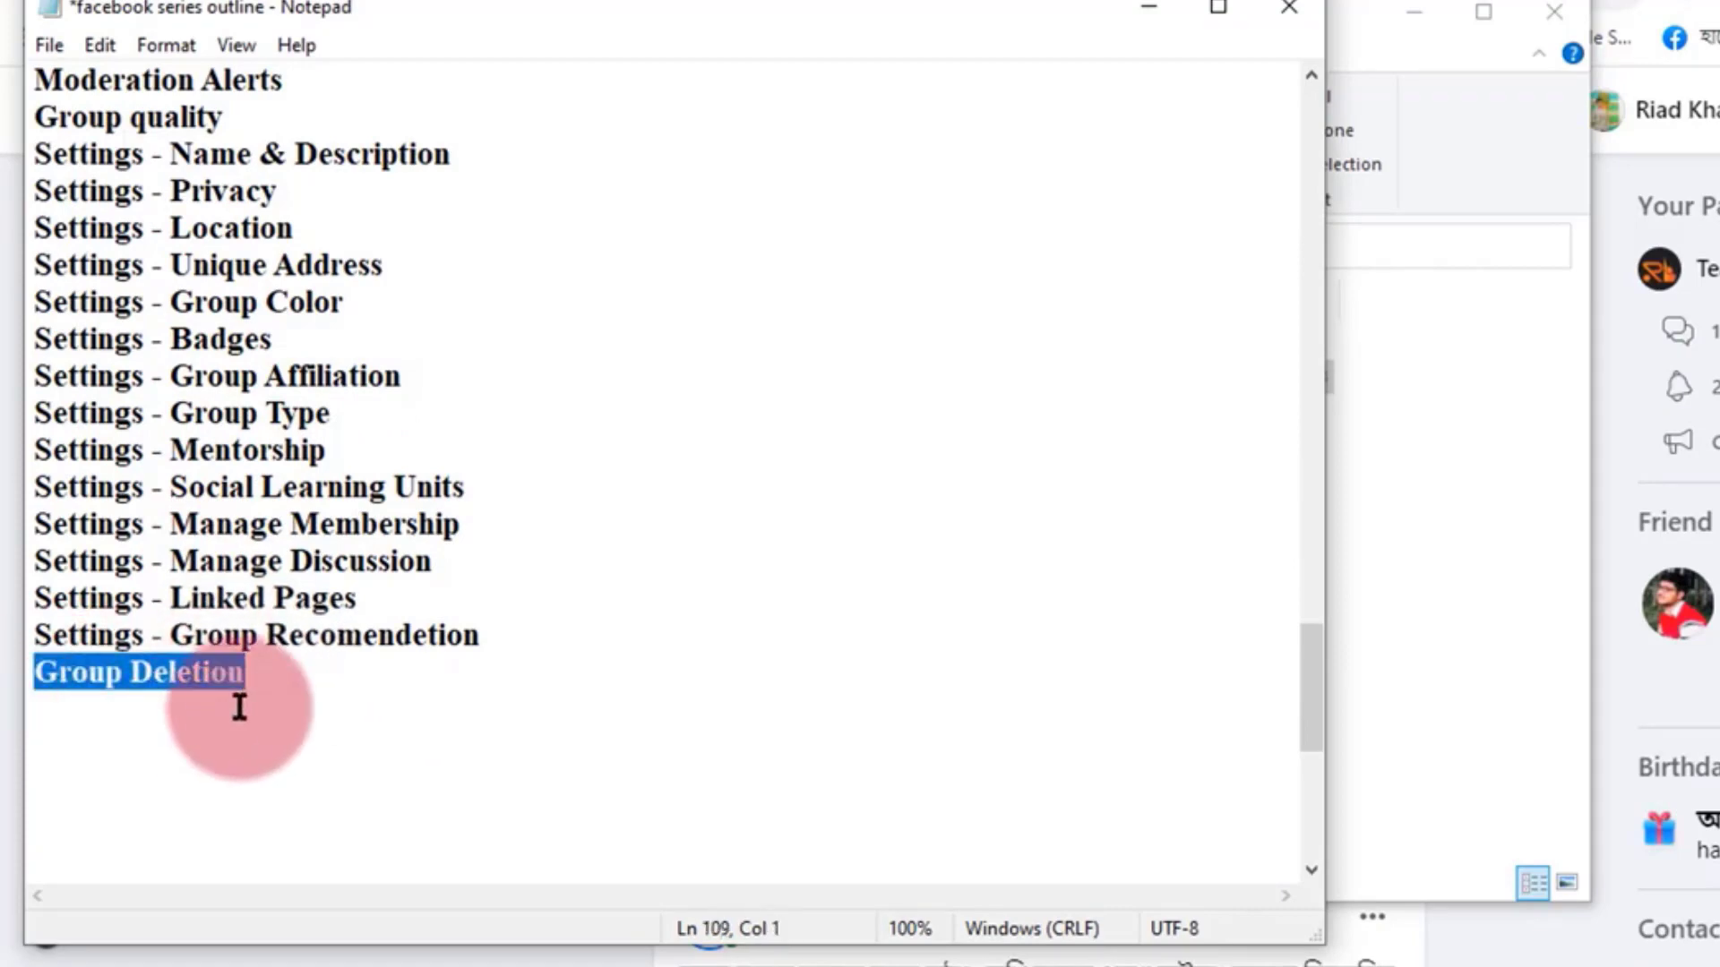
scroll(242, 709, "up", 6)
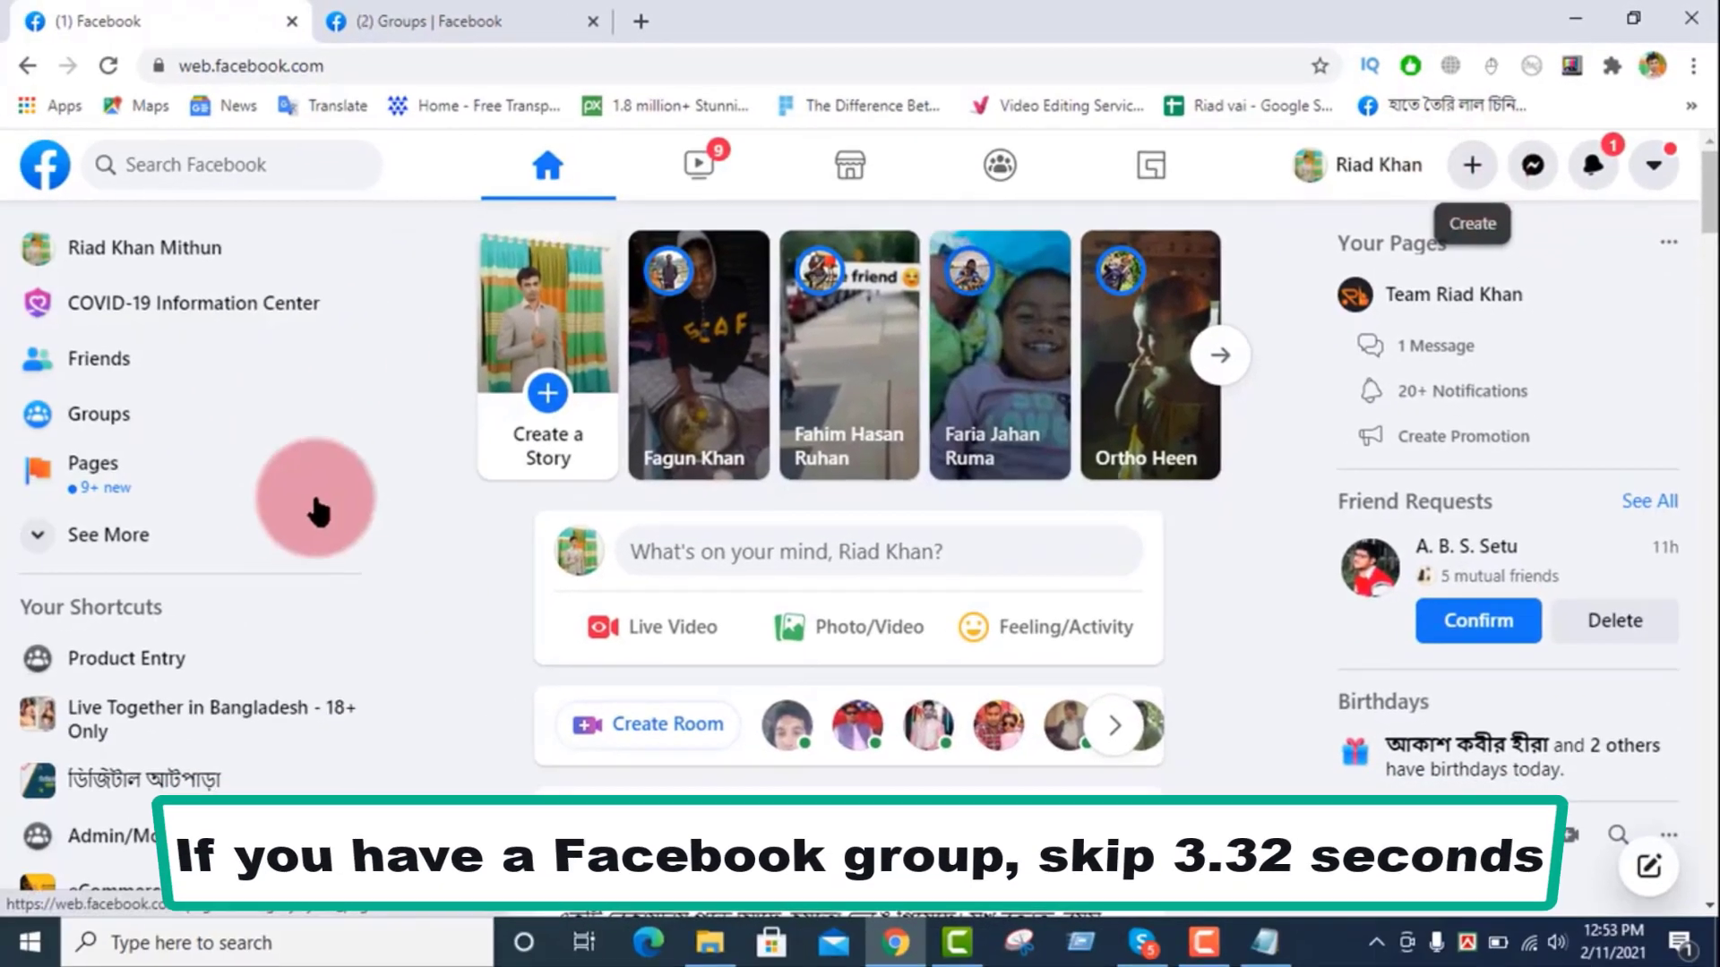
Step: Open the Groups page in a separate browser tab and close that tab again
right_click(84, 412)
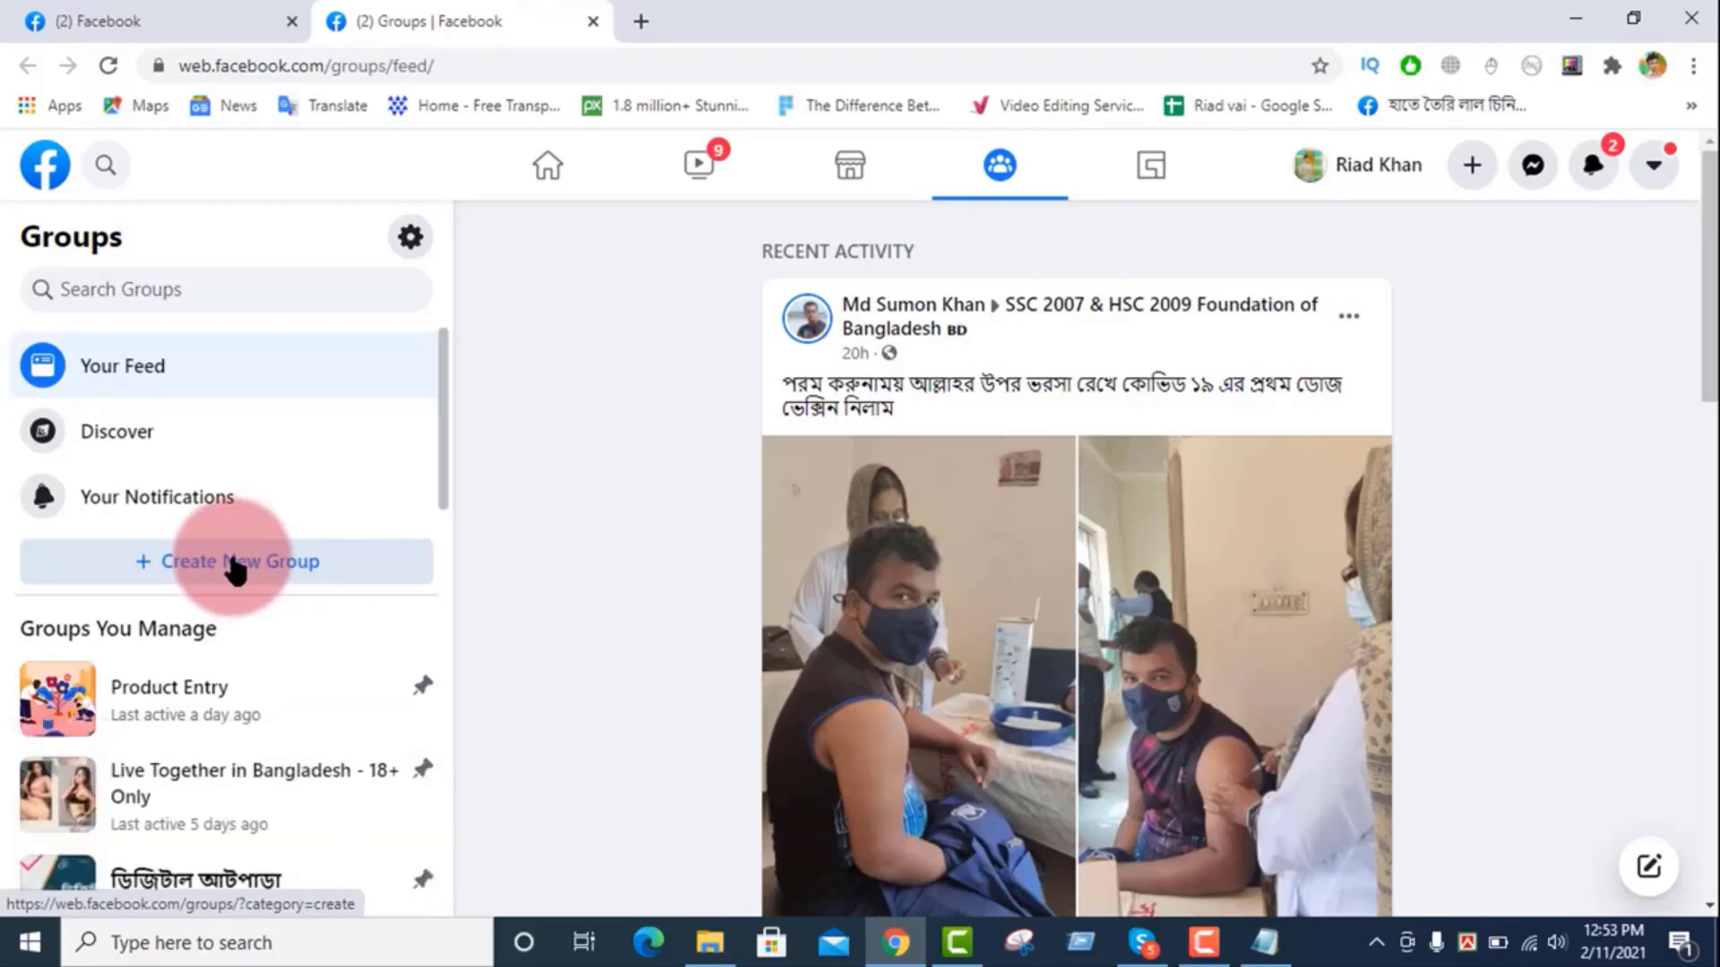
key("ctrl+w")
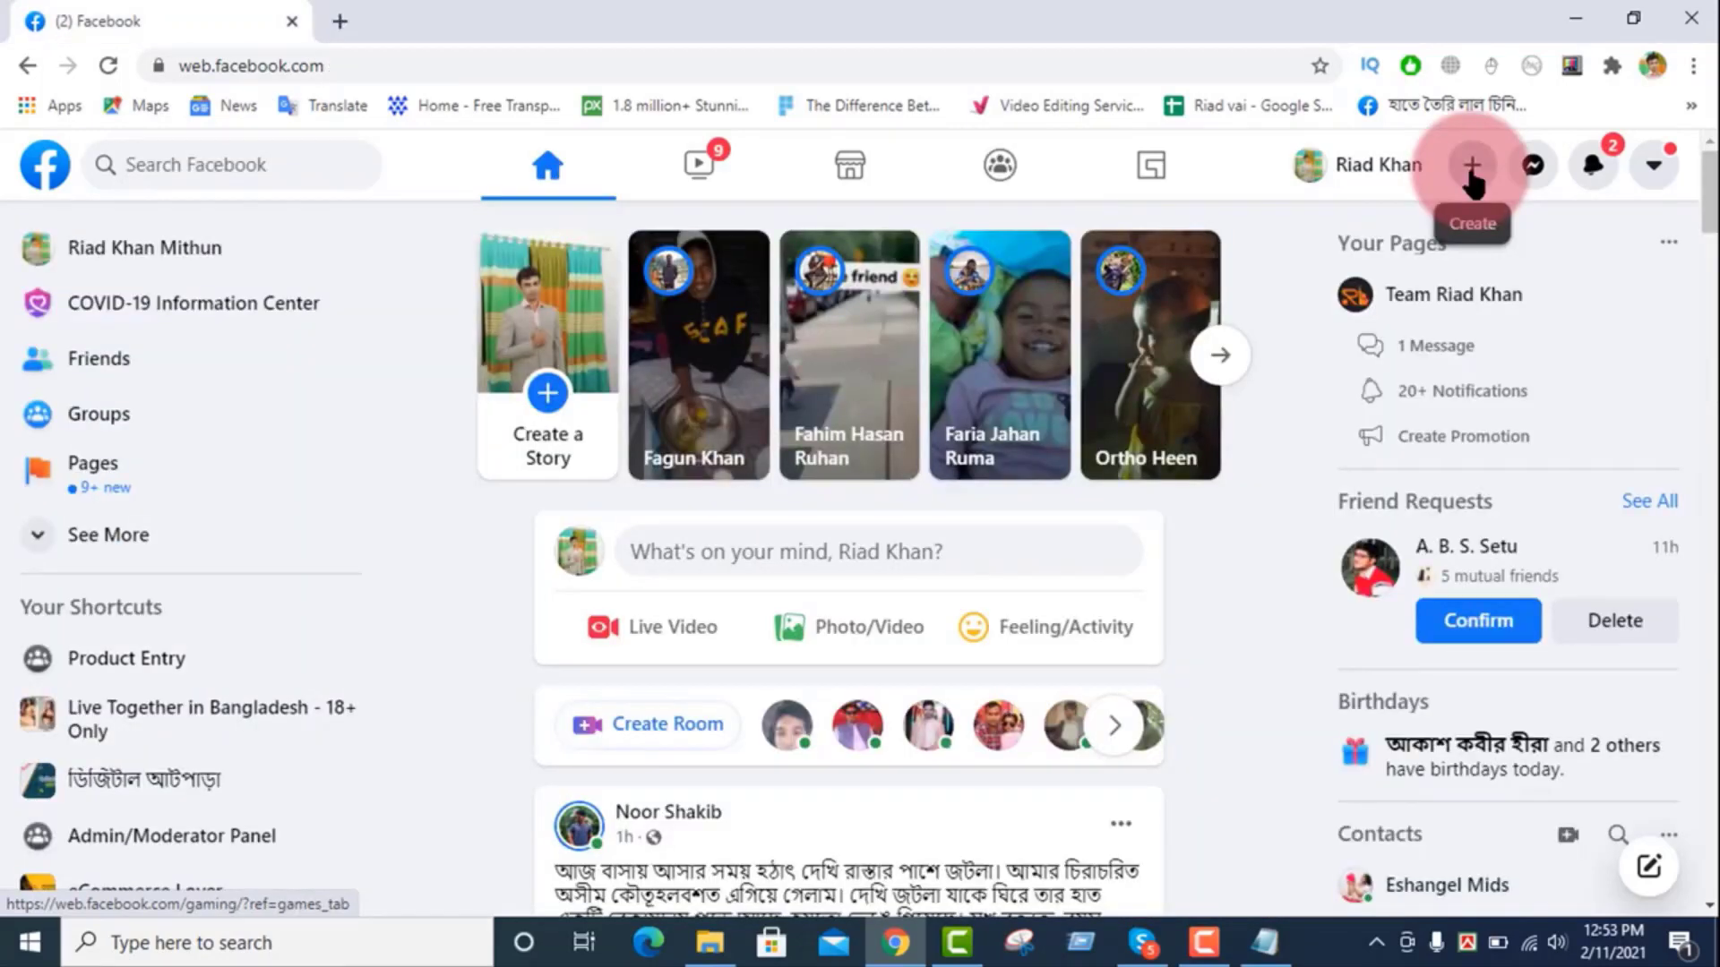
Step: Start creating a new Facebook group, name it "Group Name" and set its privacy to Public
left_click(1472, 170)
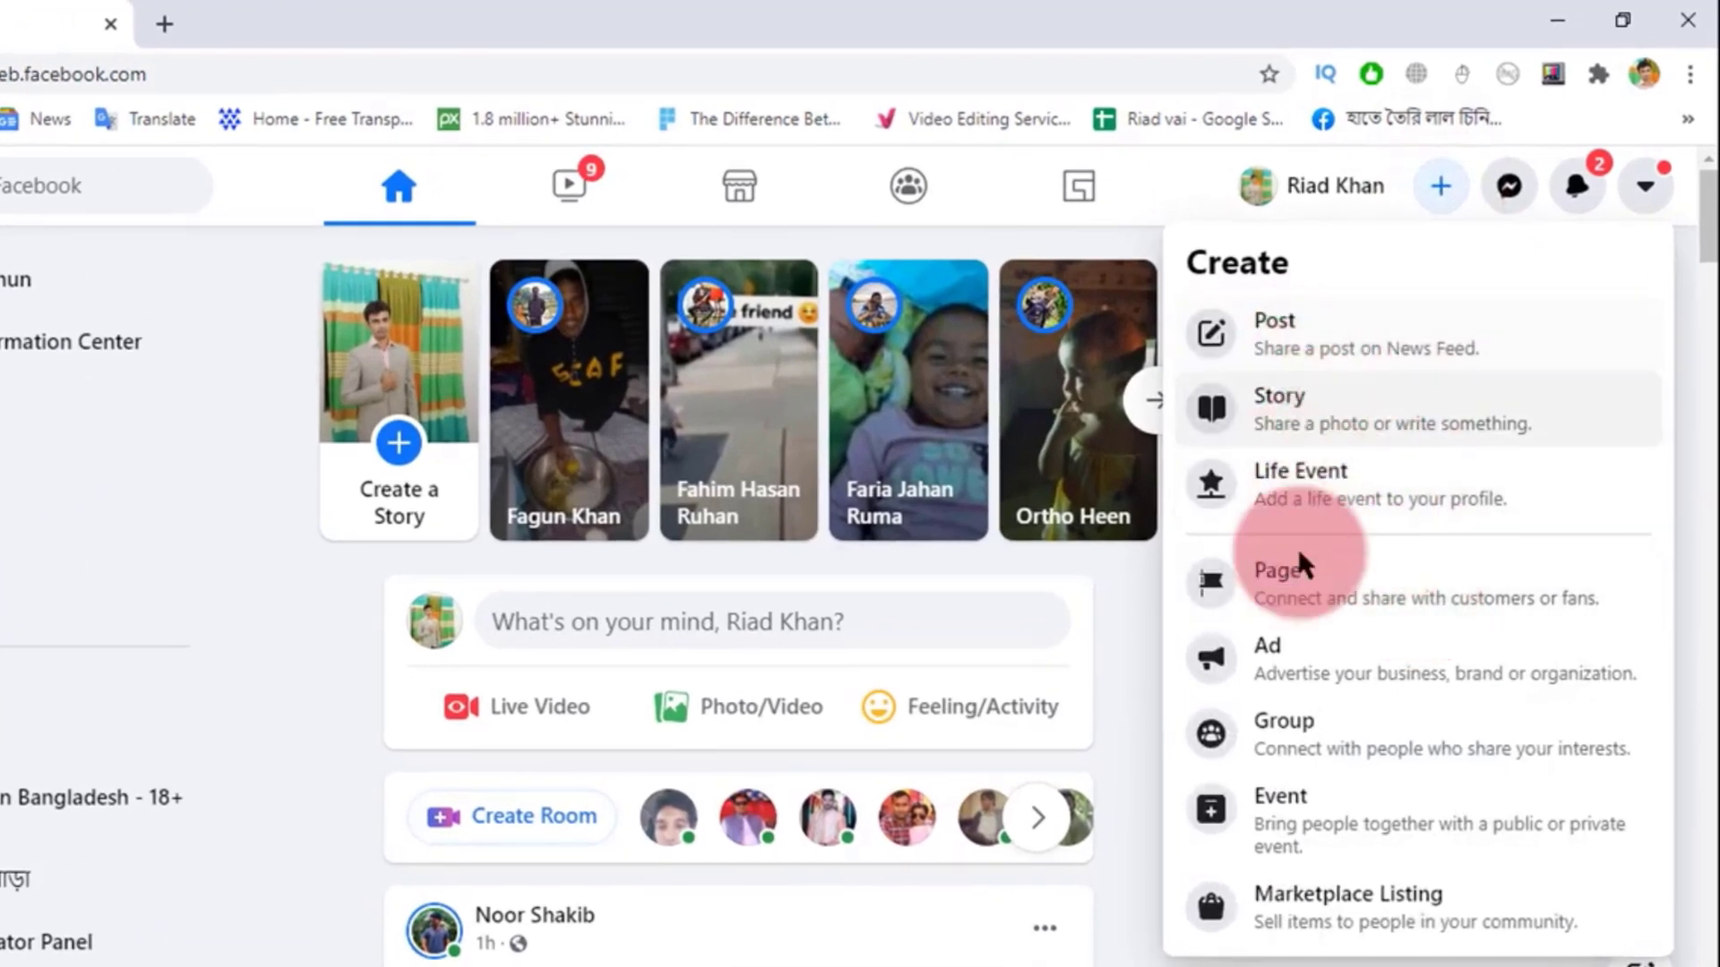
left_click(1304, 739)
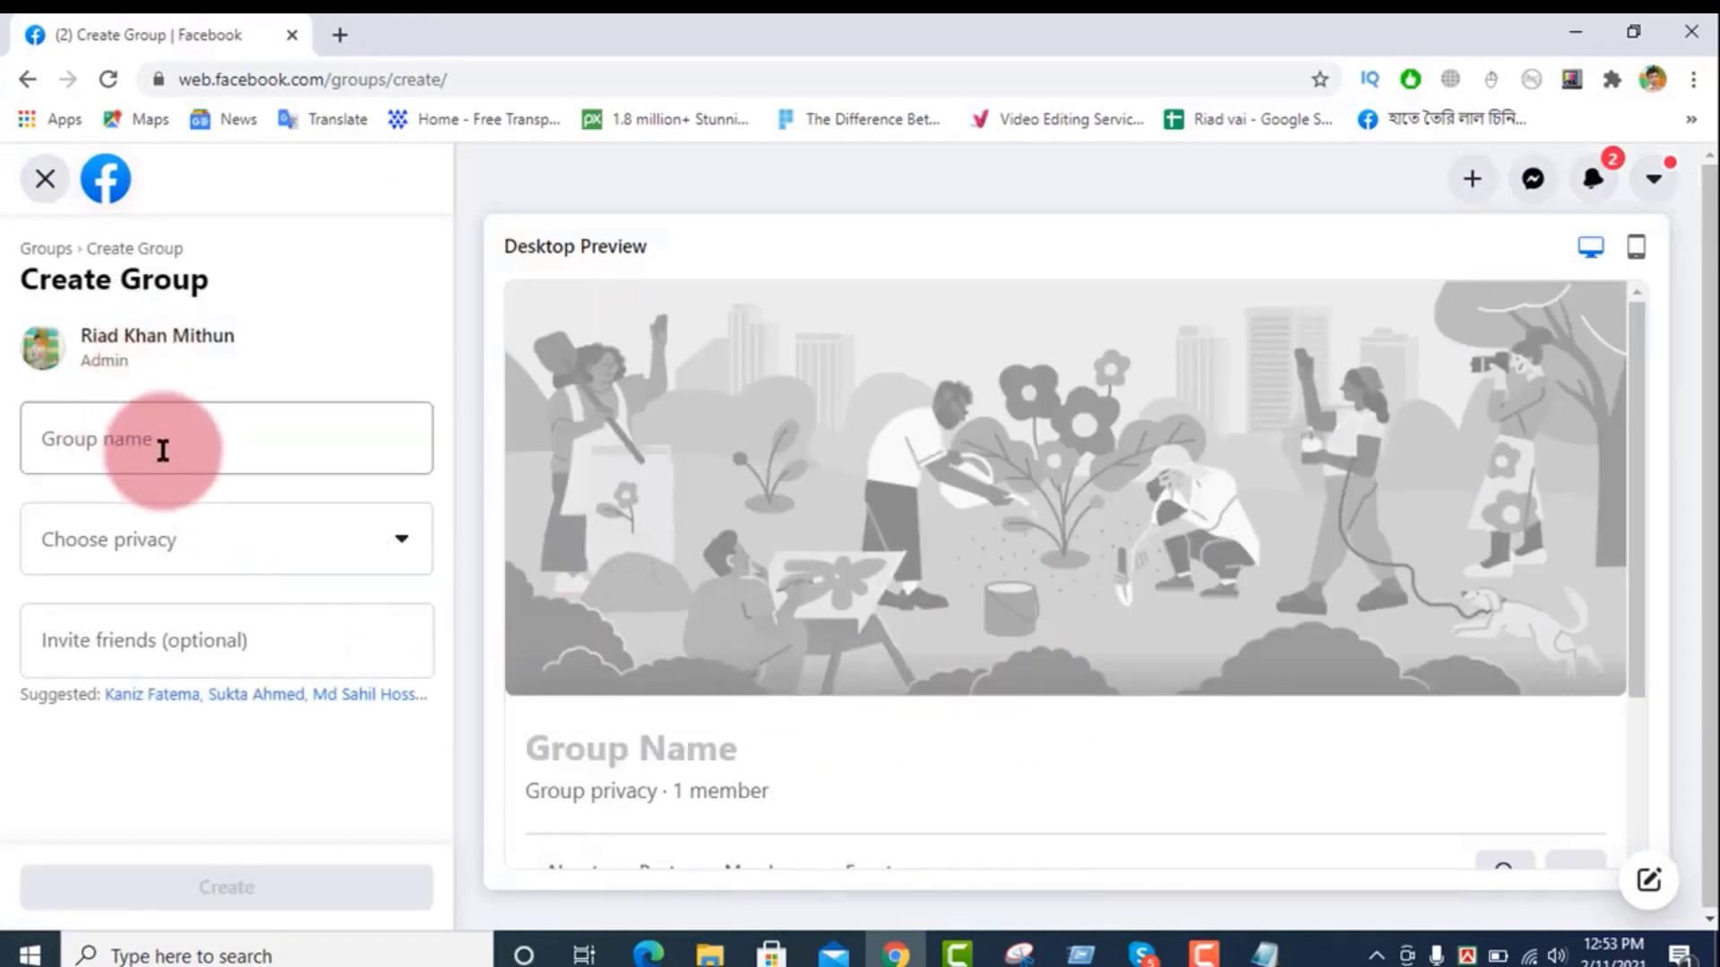
left_click(163, 450)
left_click(185, 554)
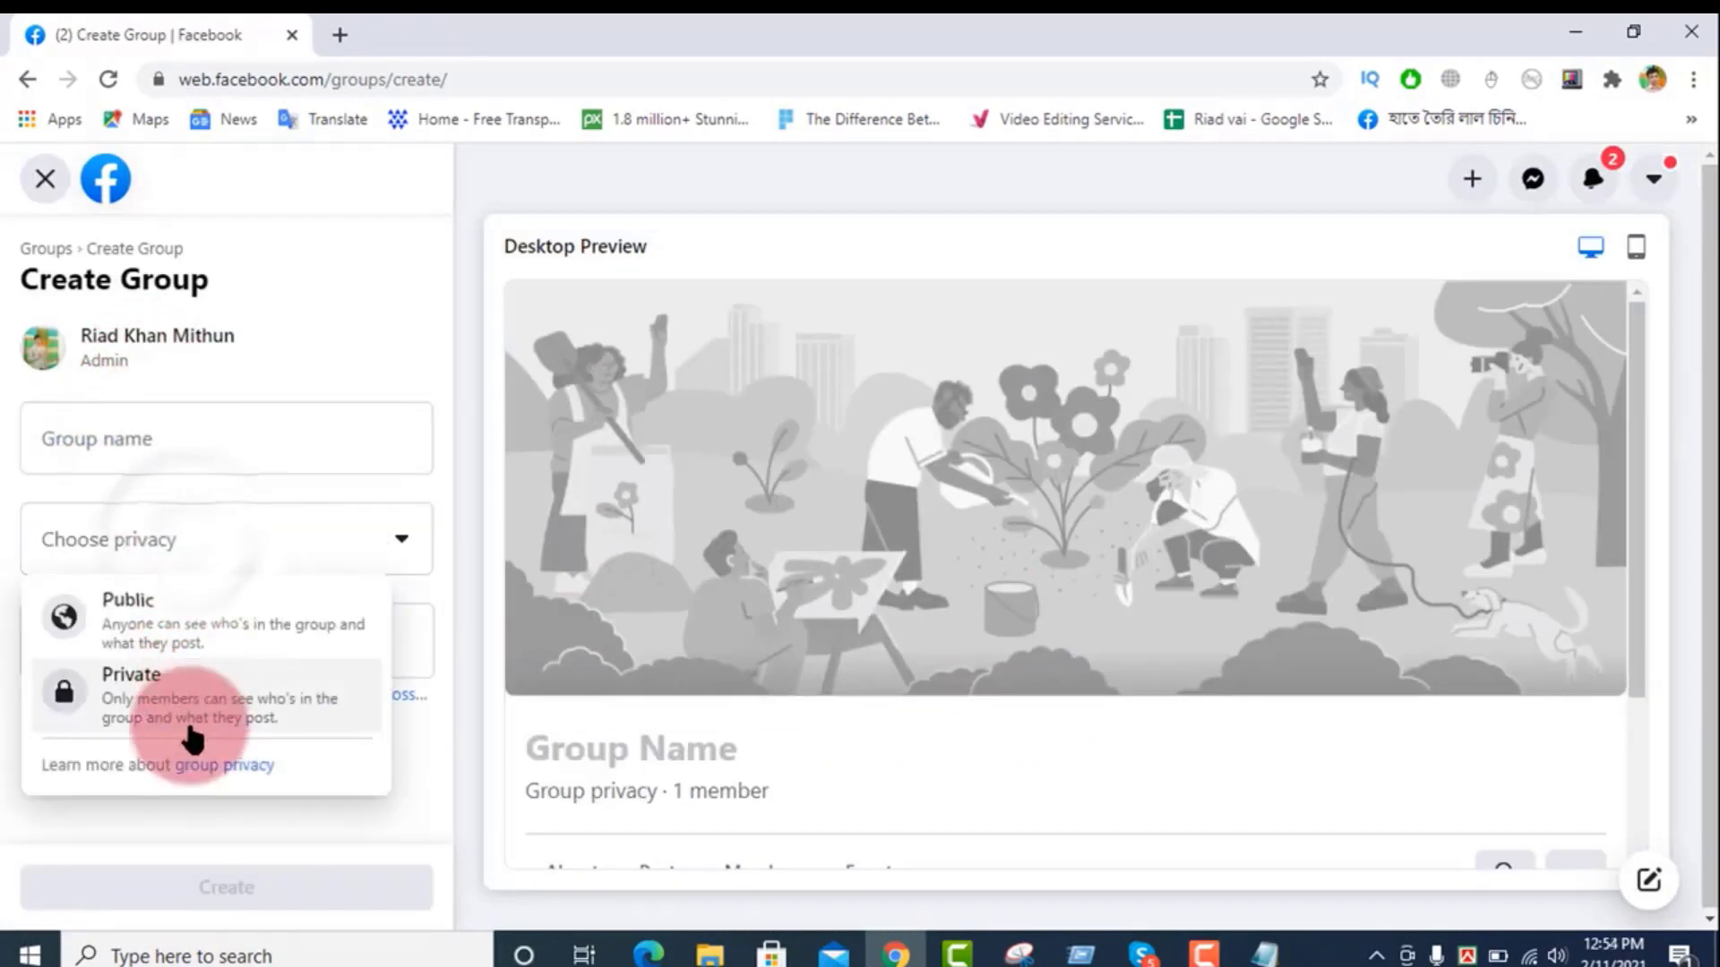
left_click(190, 828)
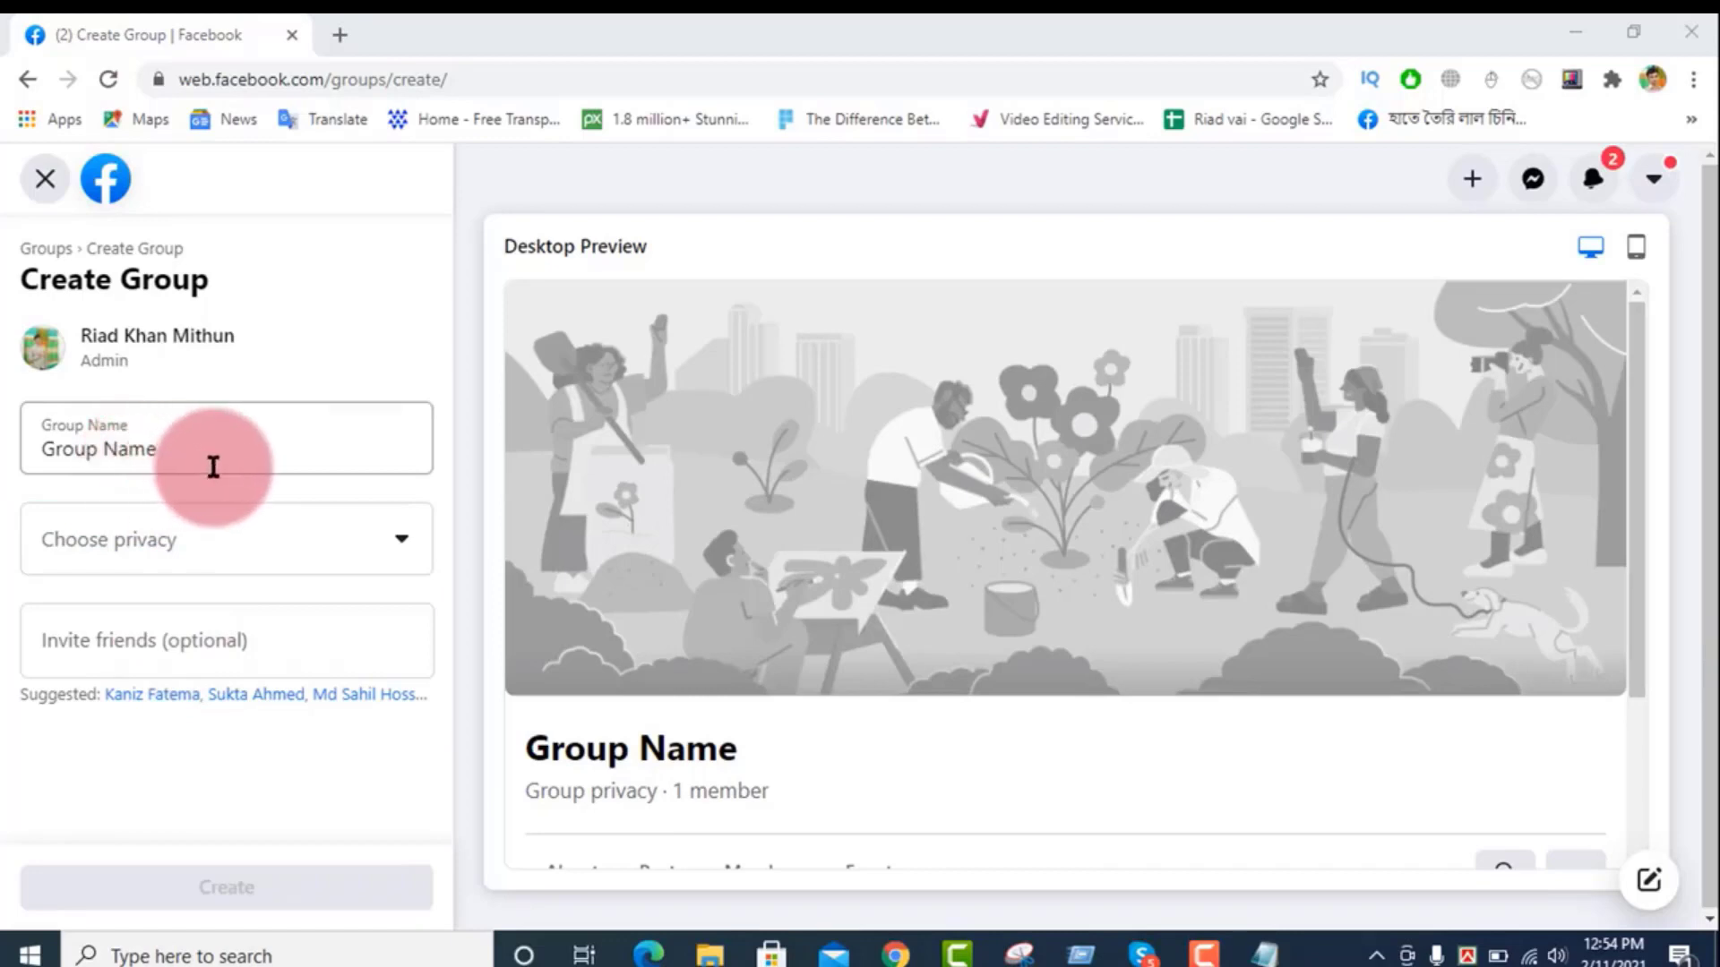
left_click(181, 454)
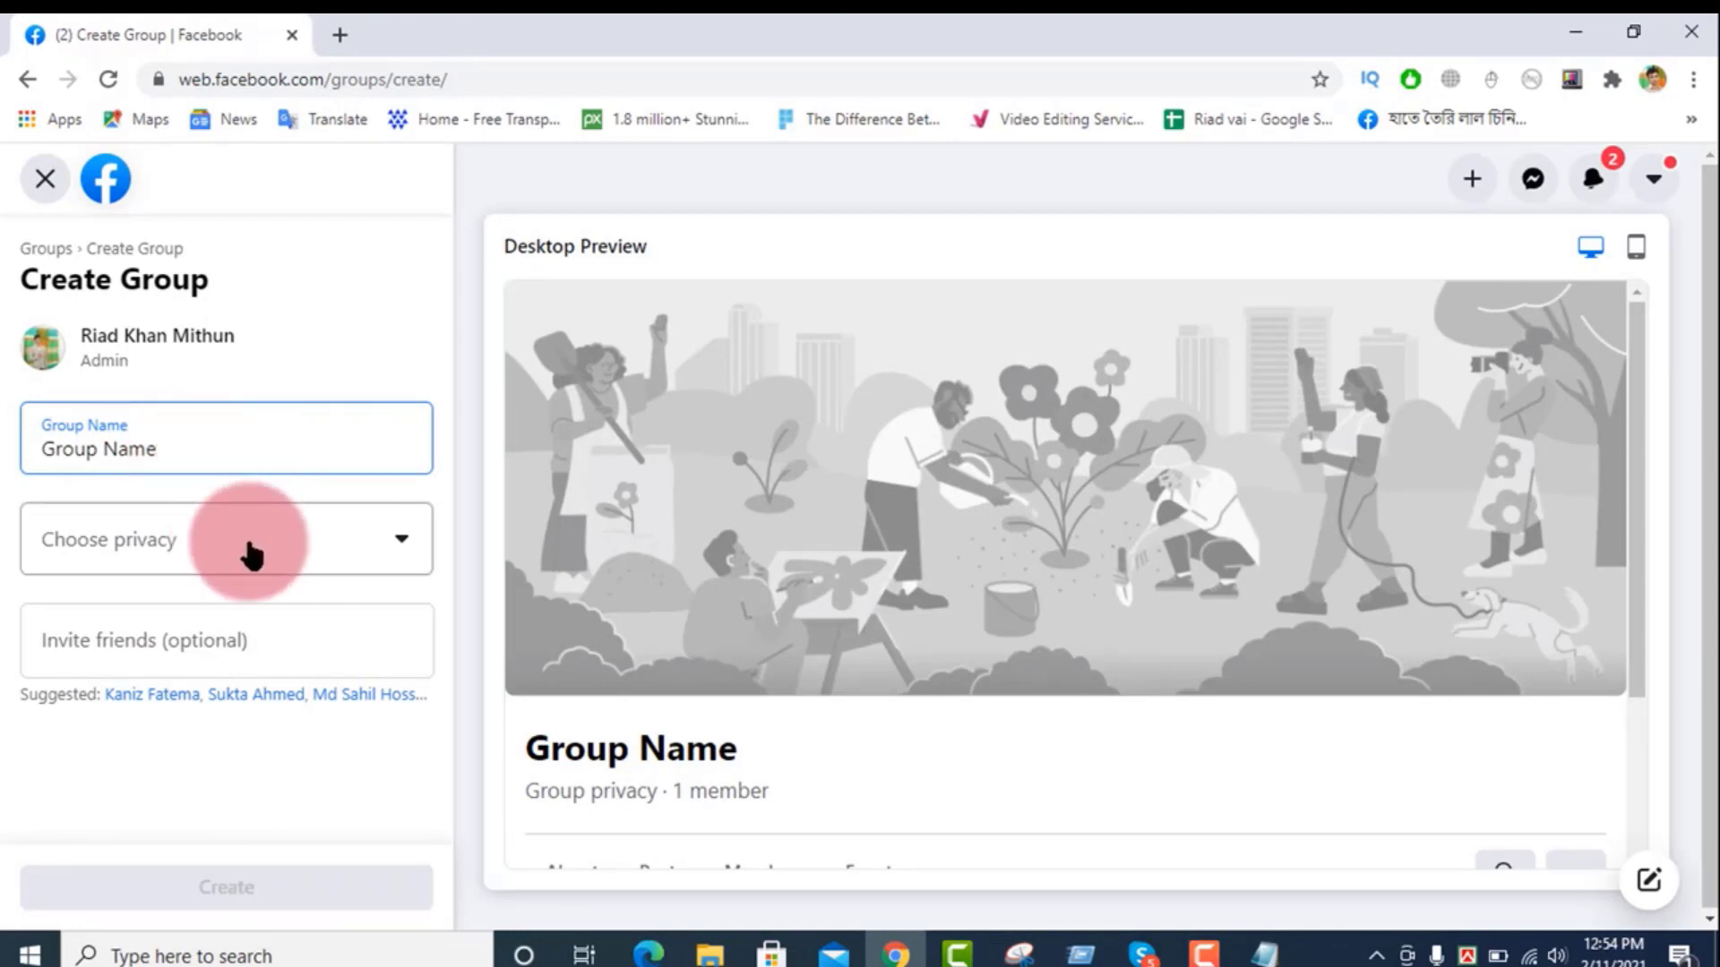
left_click(222, 550)
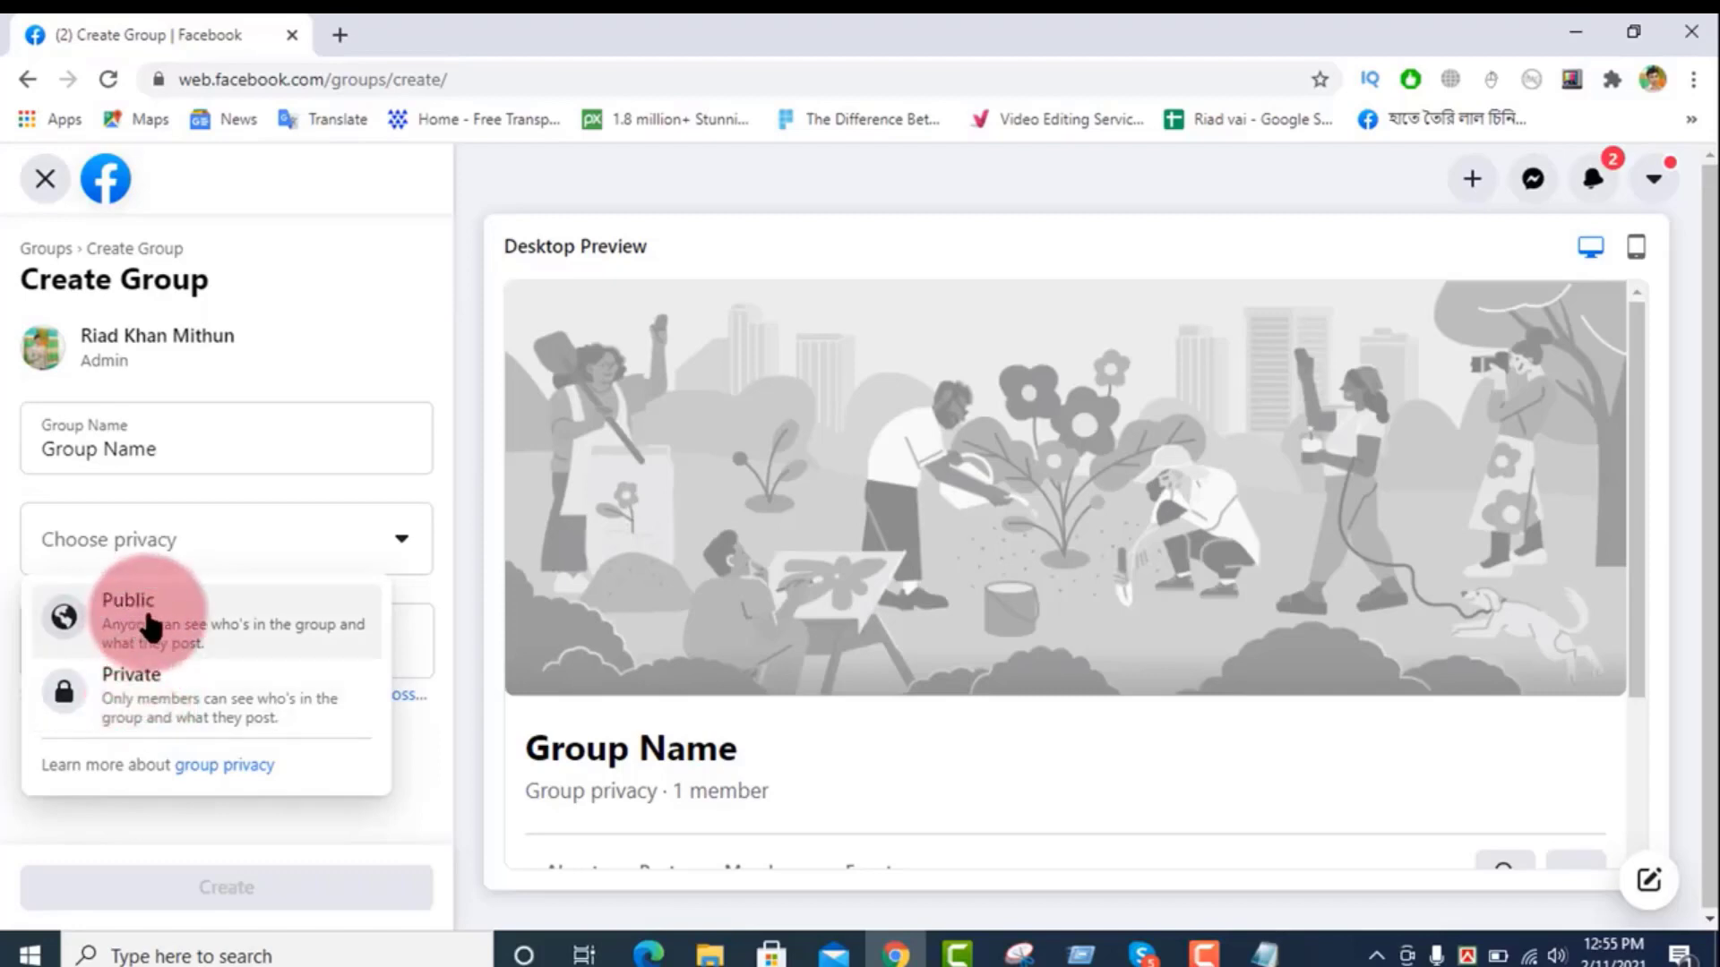
left_click(154, 627)
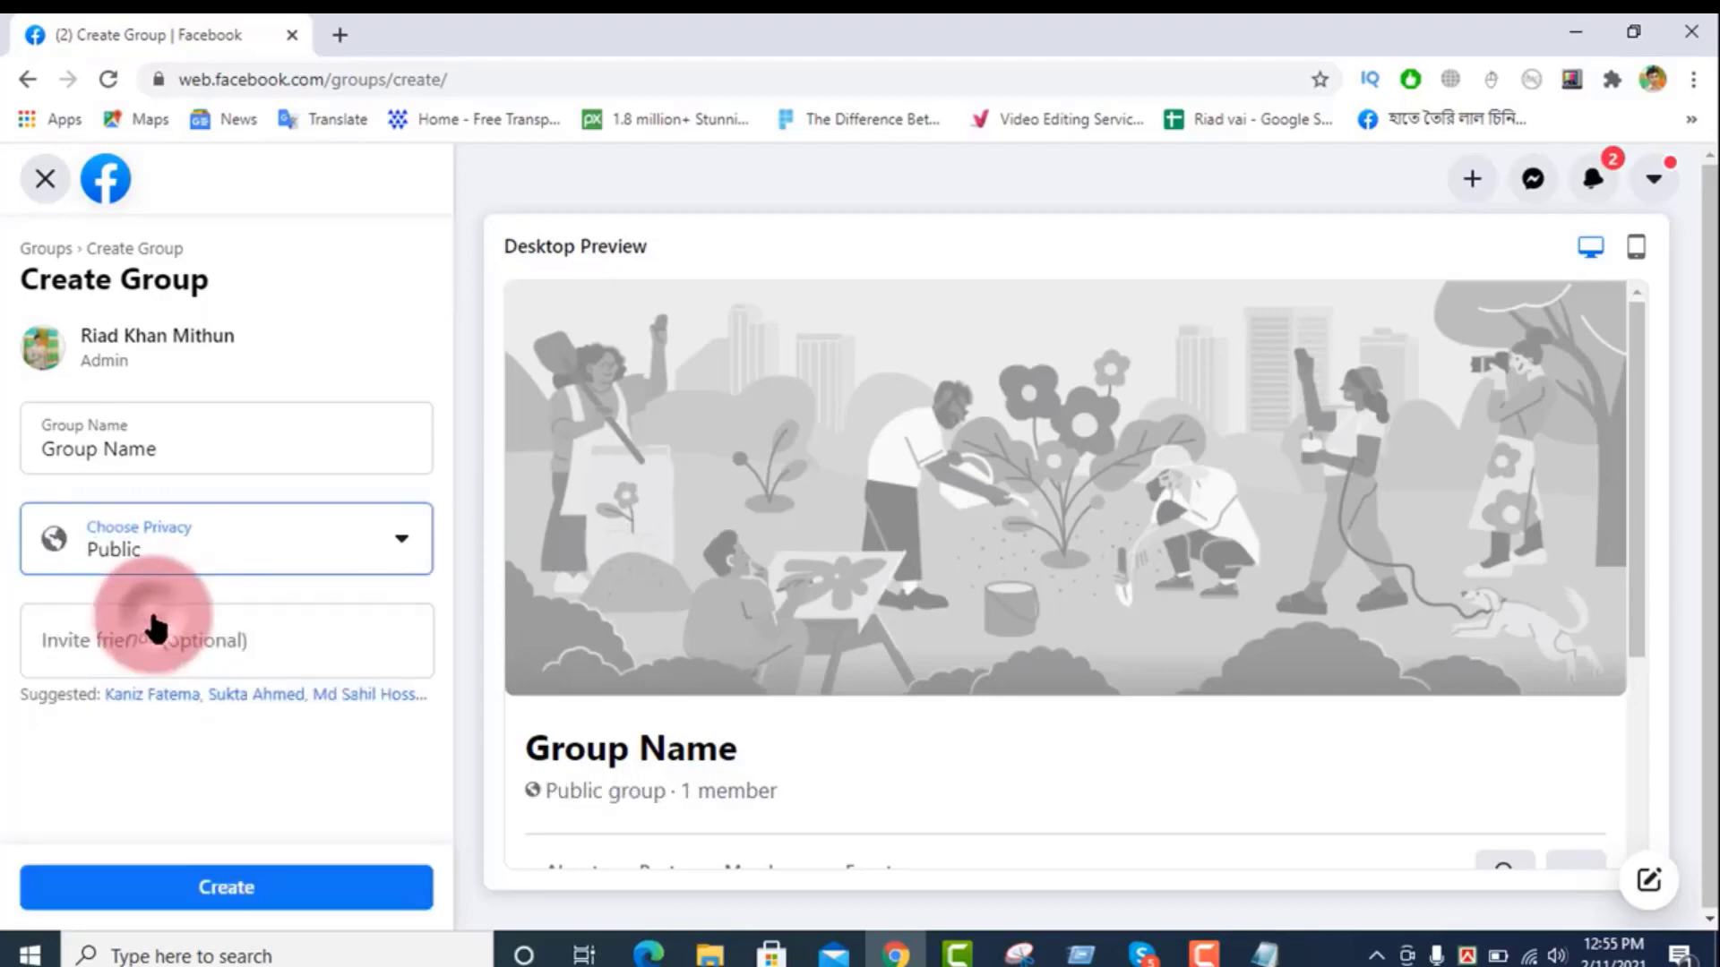
Step: Try adding a friend to the new group's invitations by name search, and remove that friend again
left_click(220, 640)
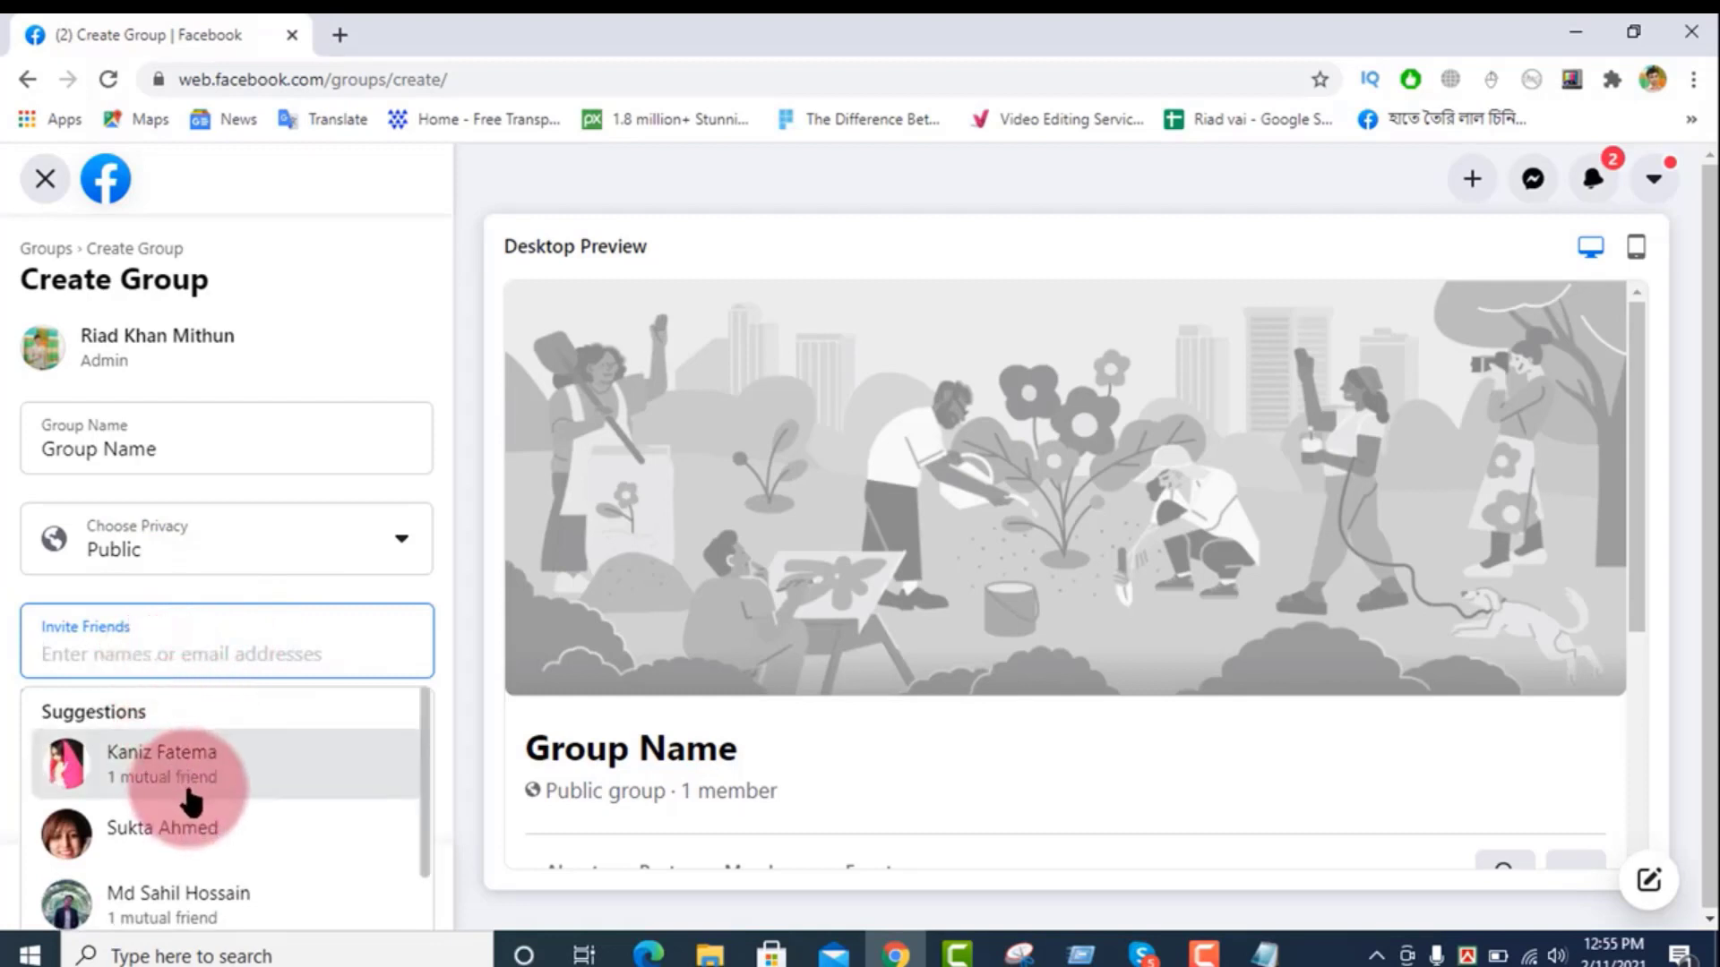
scroll(190, 802, "down", 2)
scroll(191, 801, "down", 2)
scroll(191, 798, "up", 5)
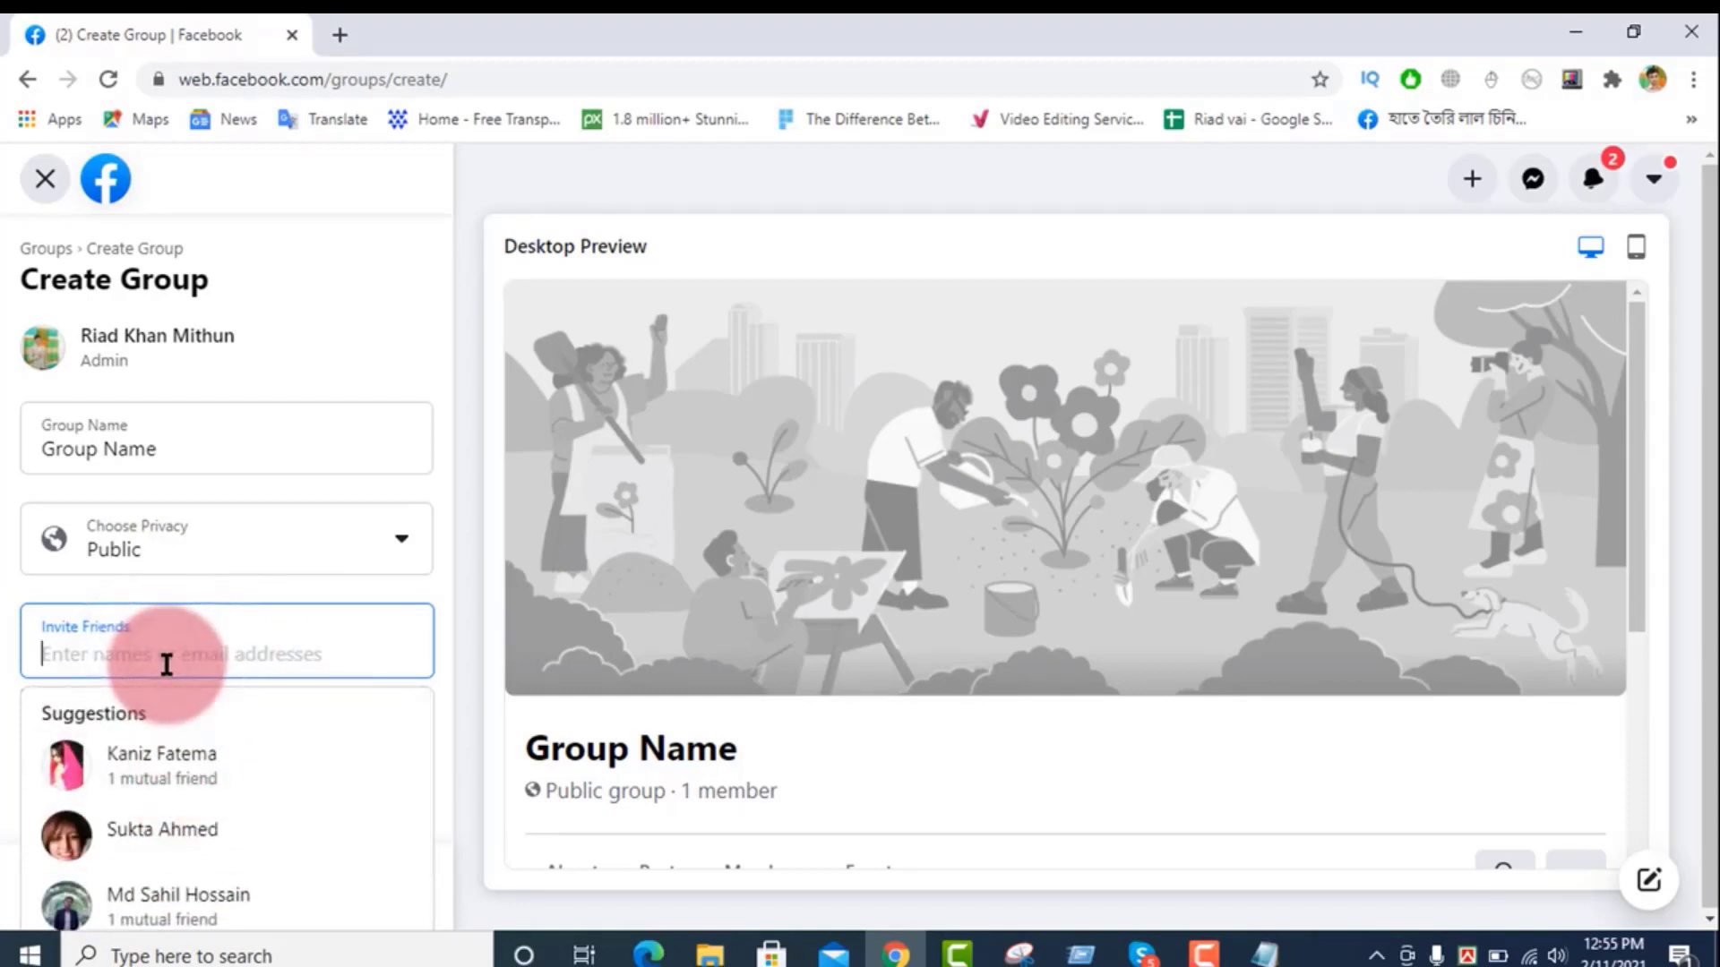
type("ria")
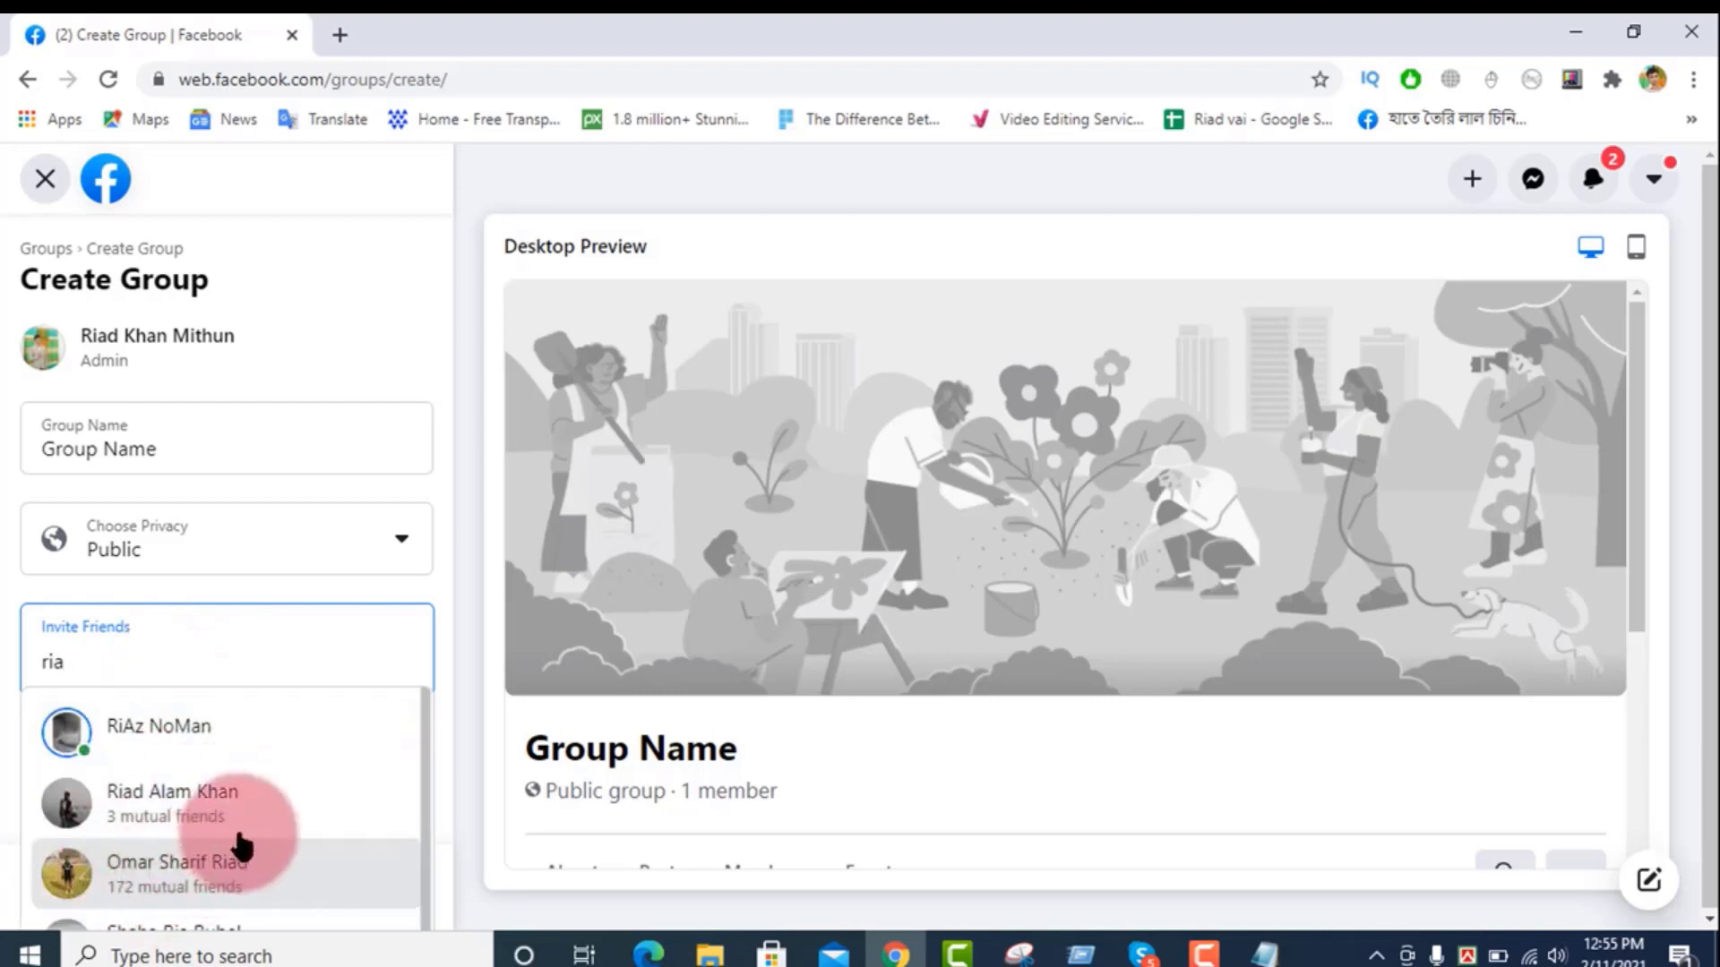
left_click(157, 831)
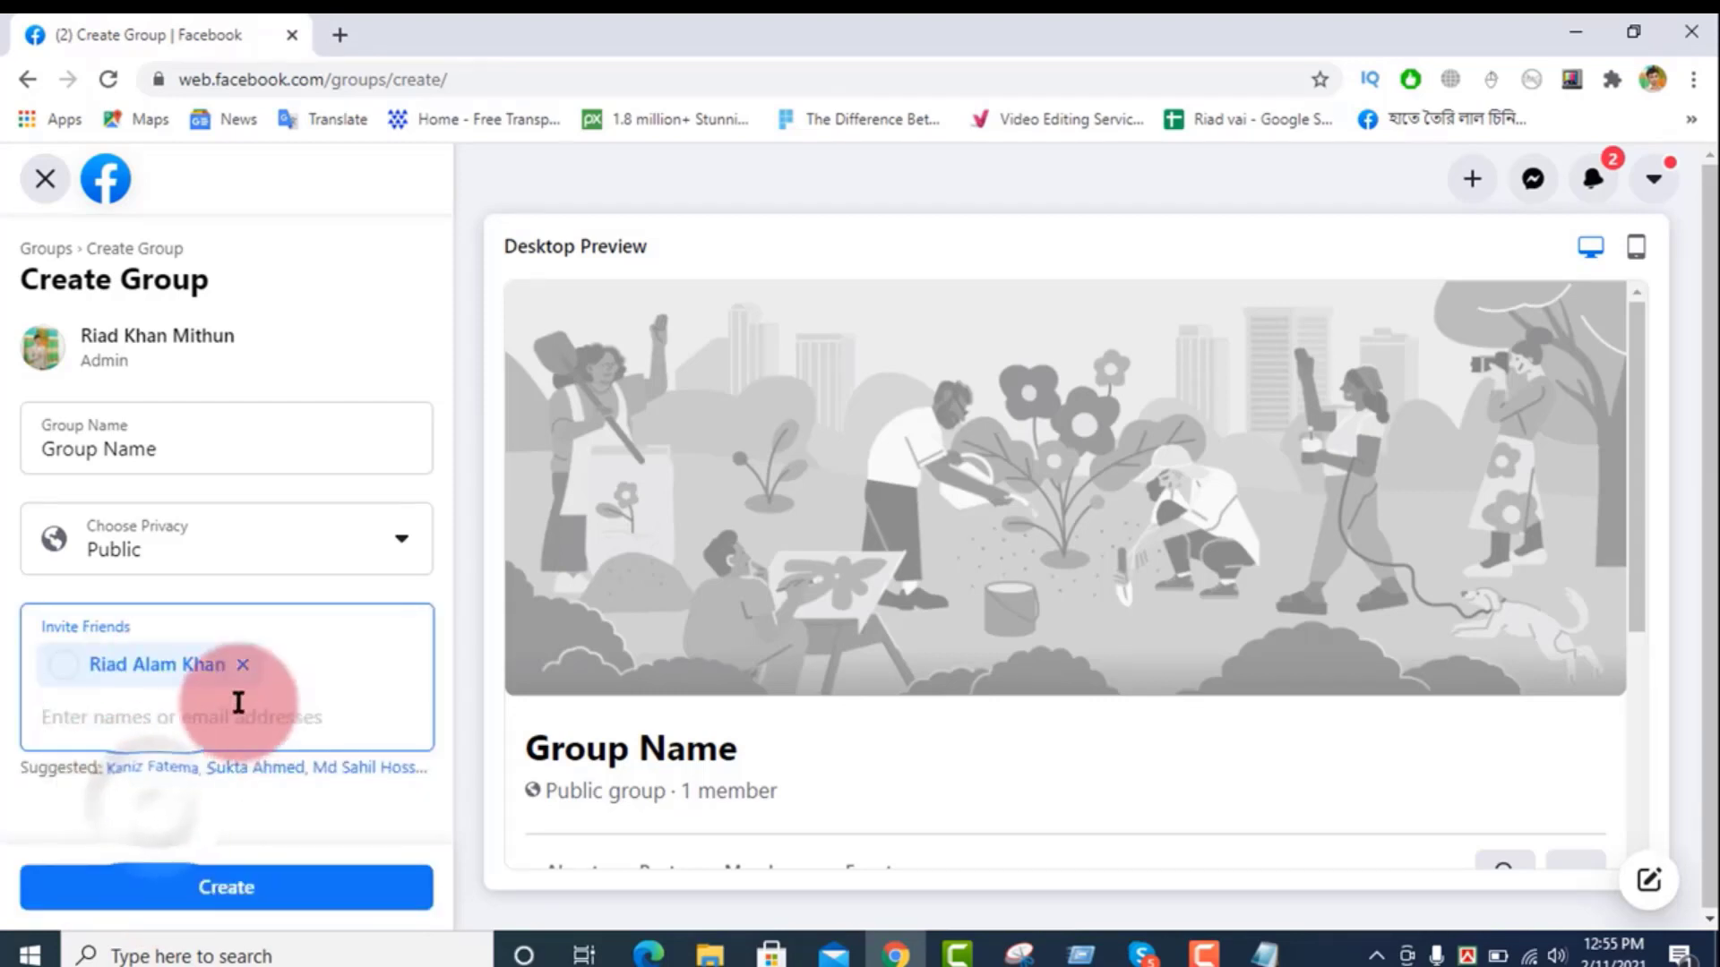
left_click(243, 664)
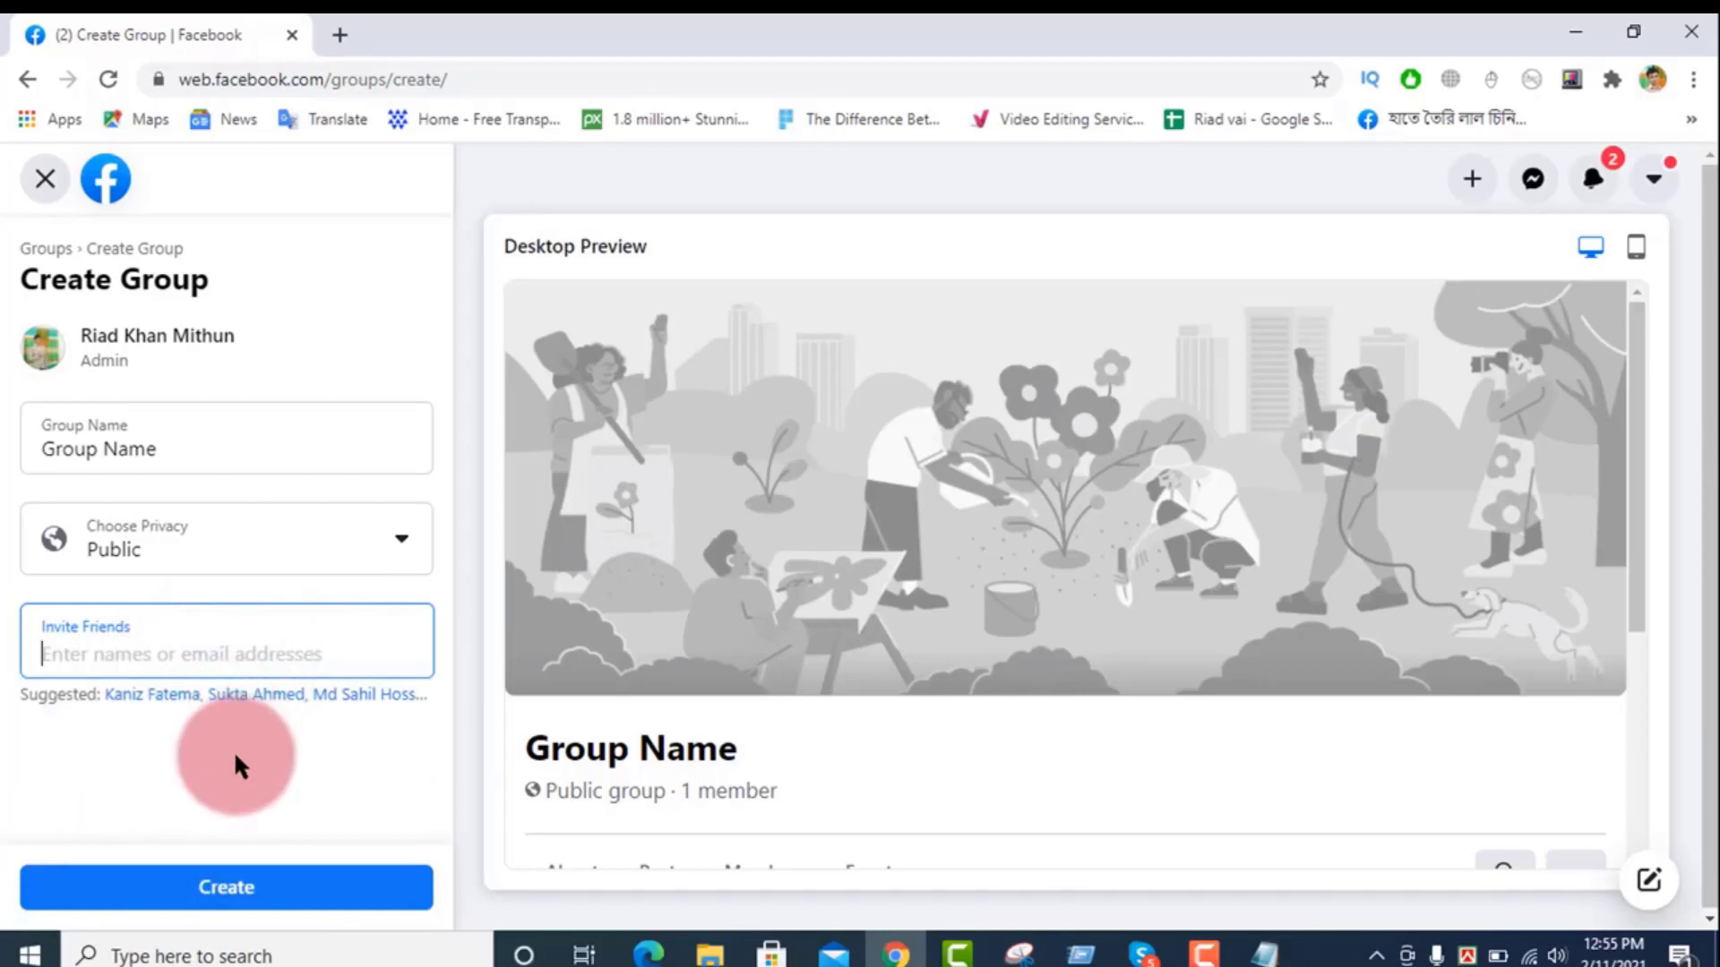
Step: Create the group with the entered name and privacy, and look over its new page
left_click(235, 890)
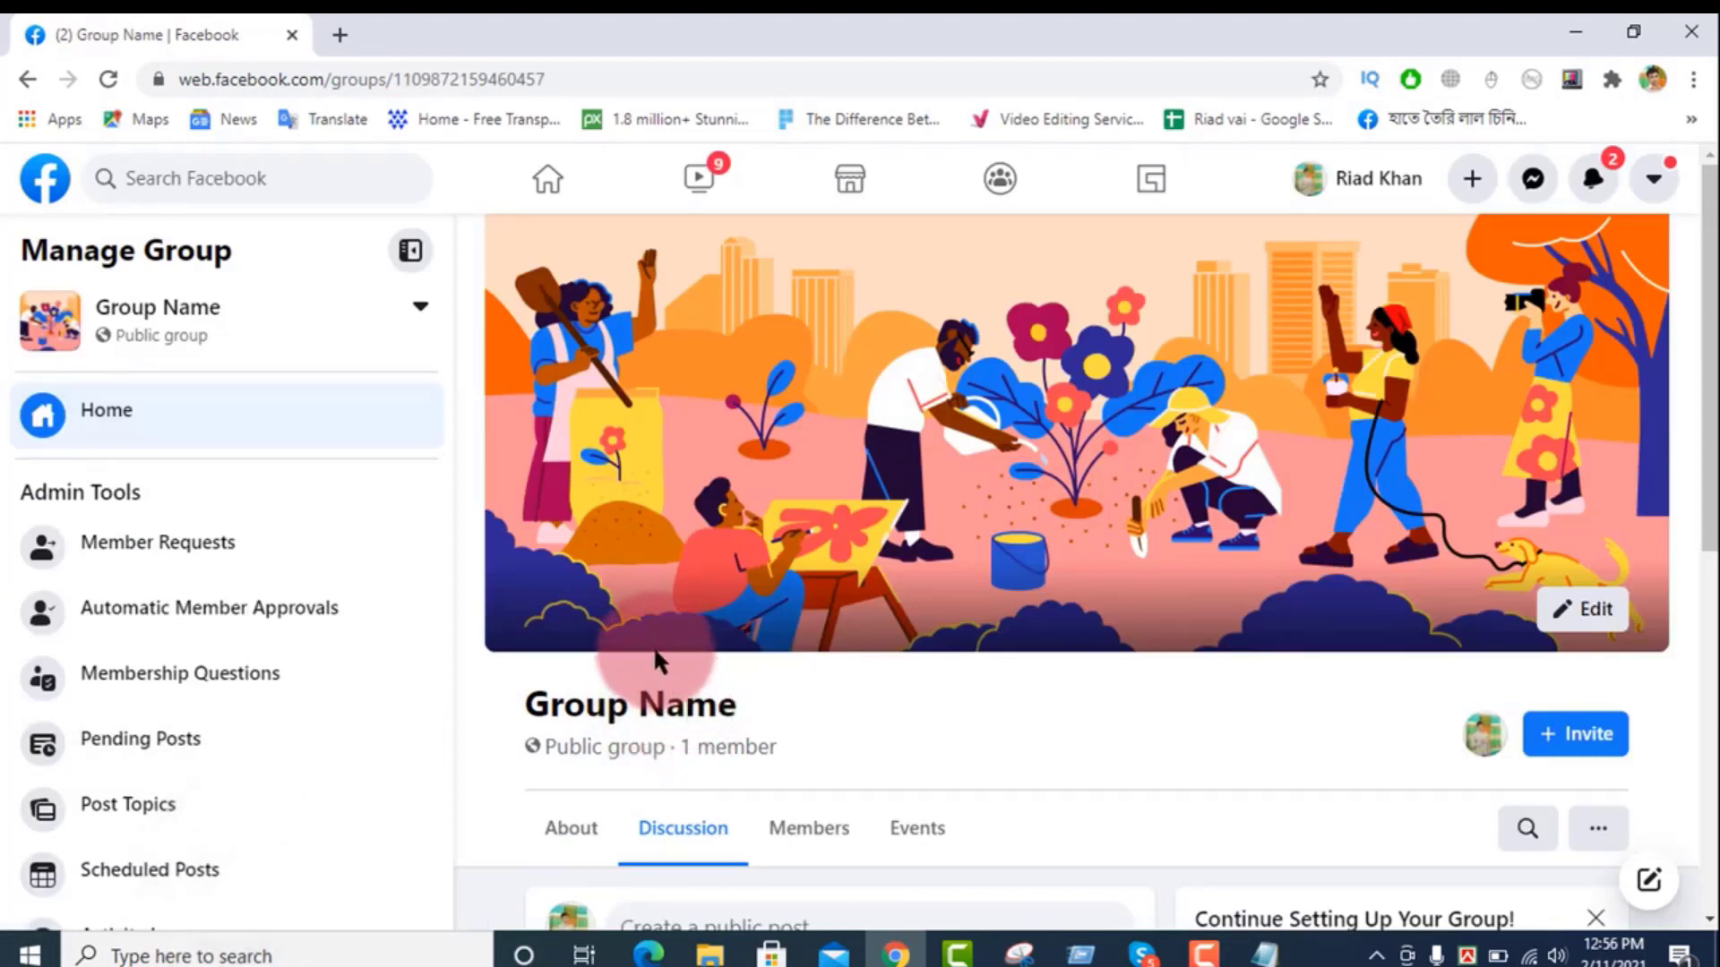
scroll(659, 663, "down", 2)
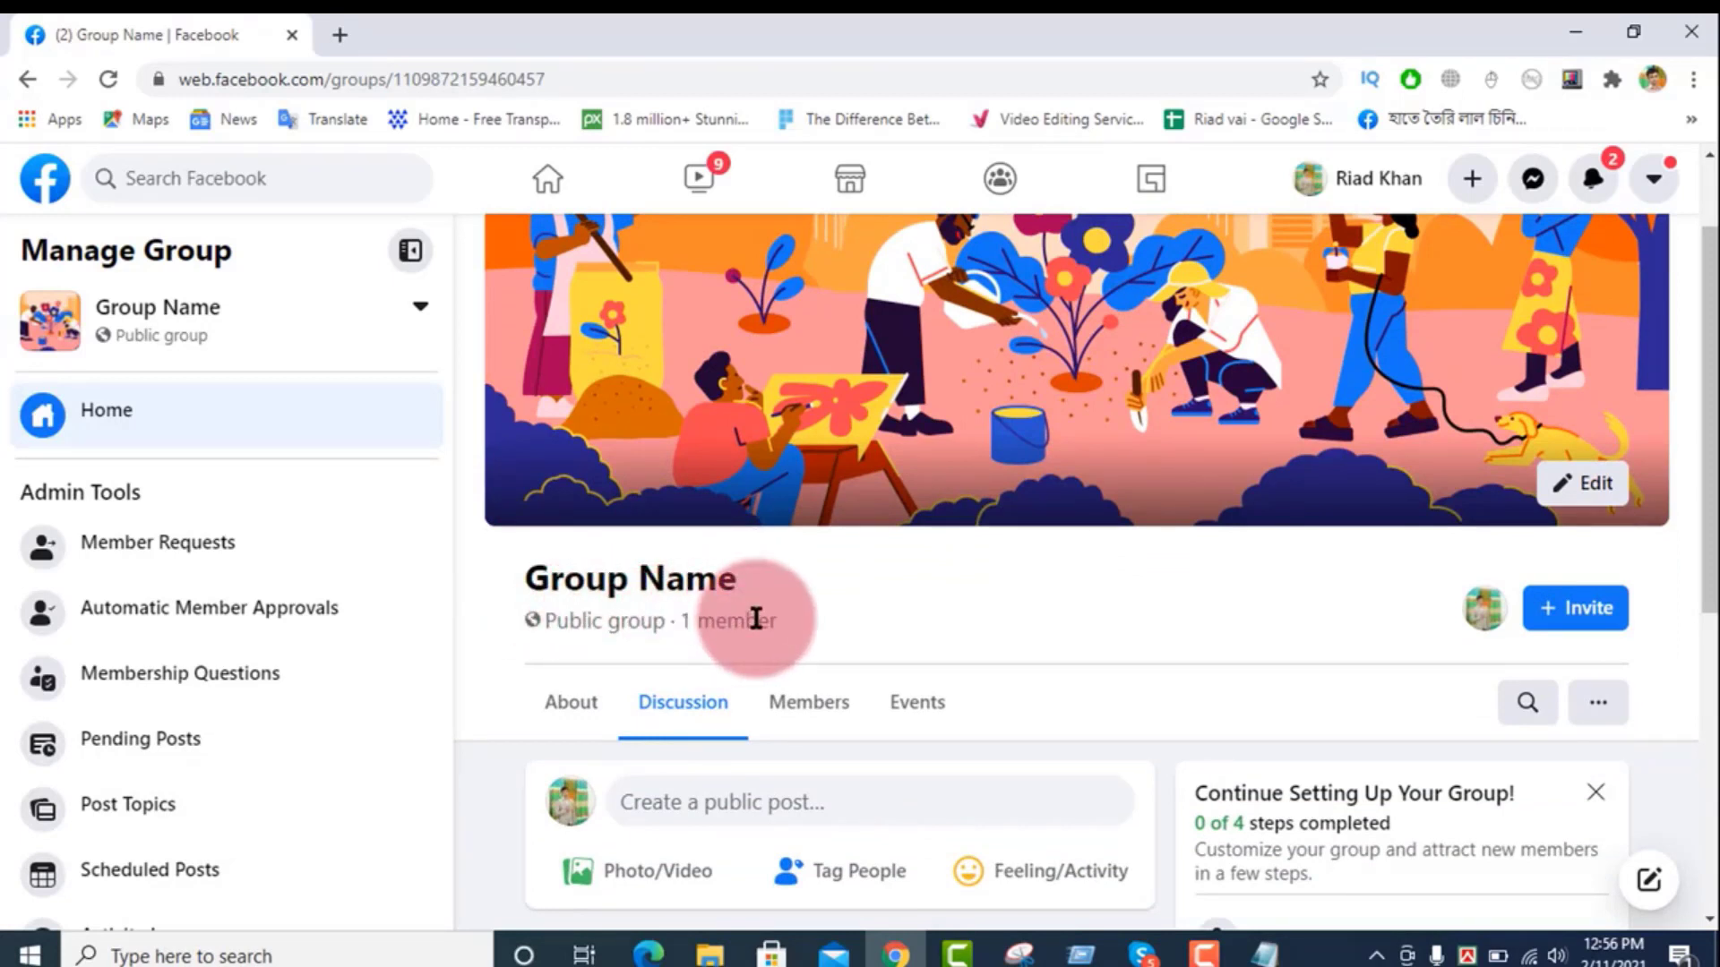
scroll(756, 620, "up", 2)
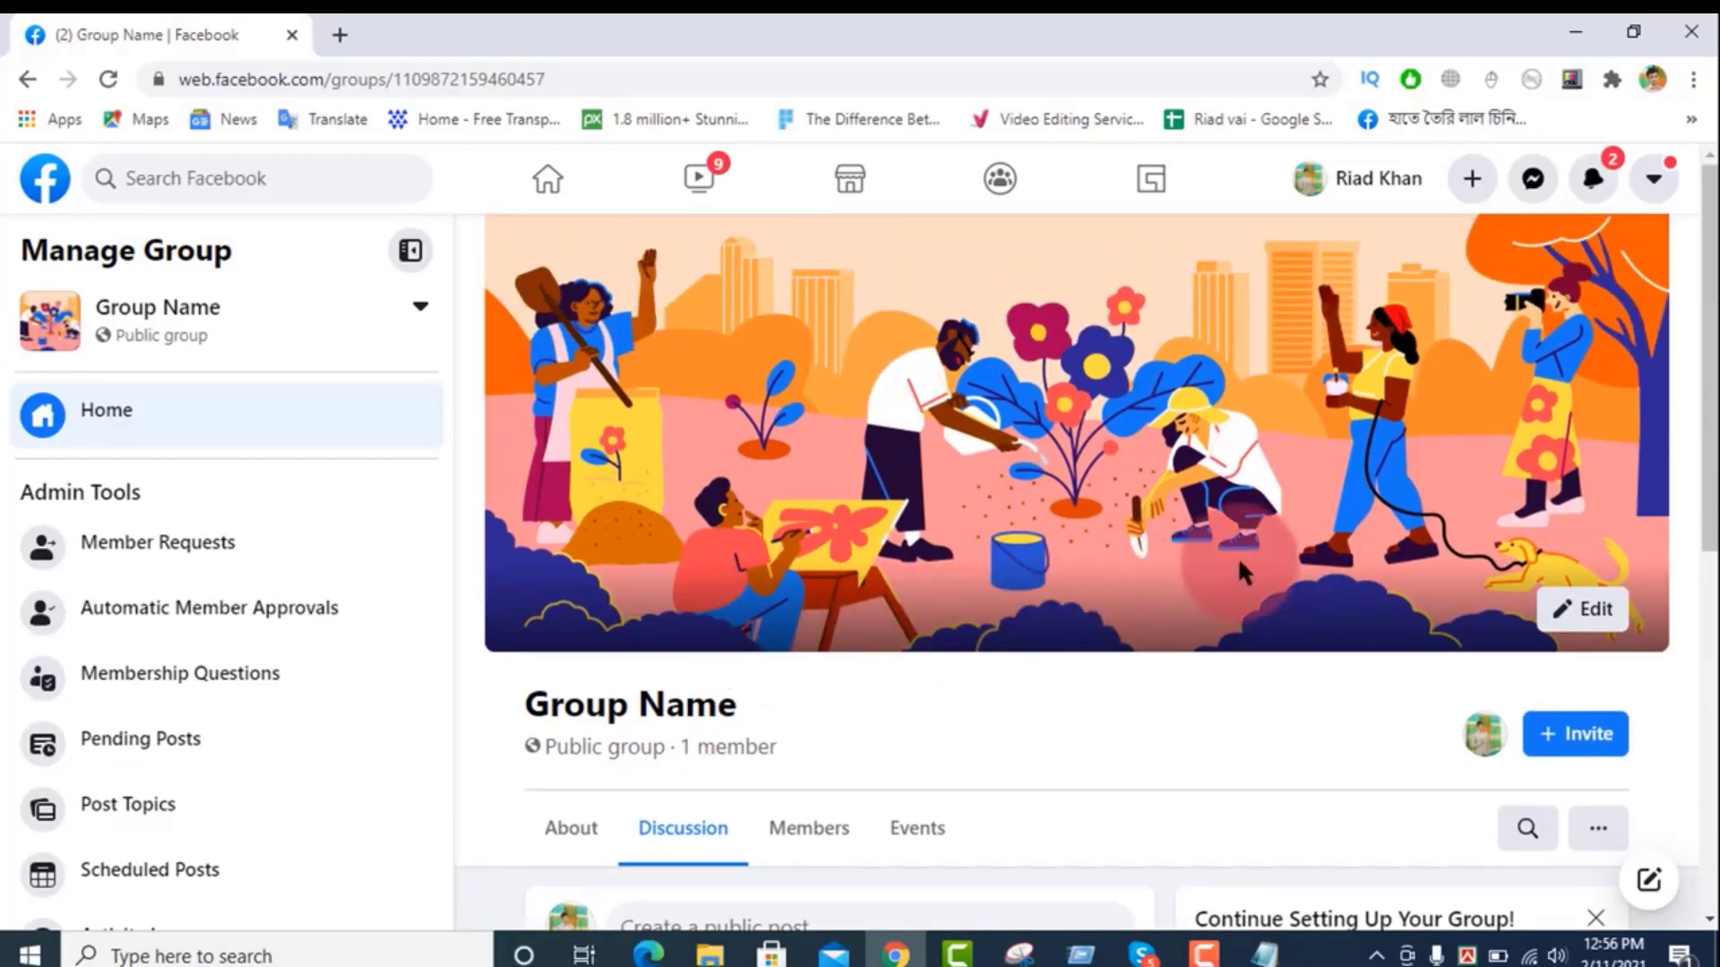
Step: Replace the group's cover with the illustration of people walking against a pink background, and save the change
left_click(1593, 623)
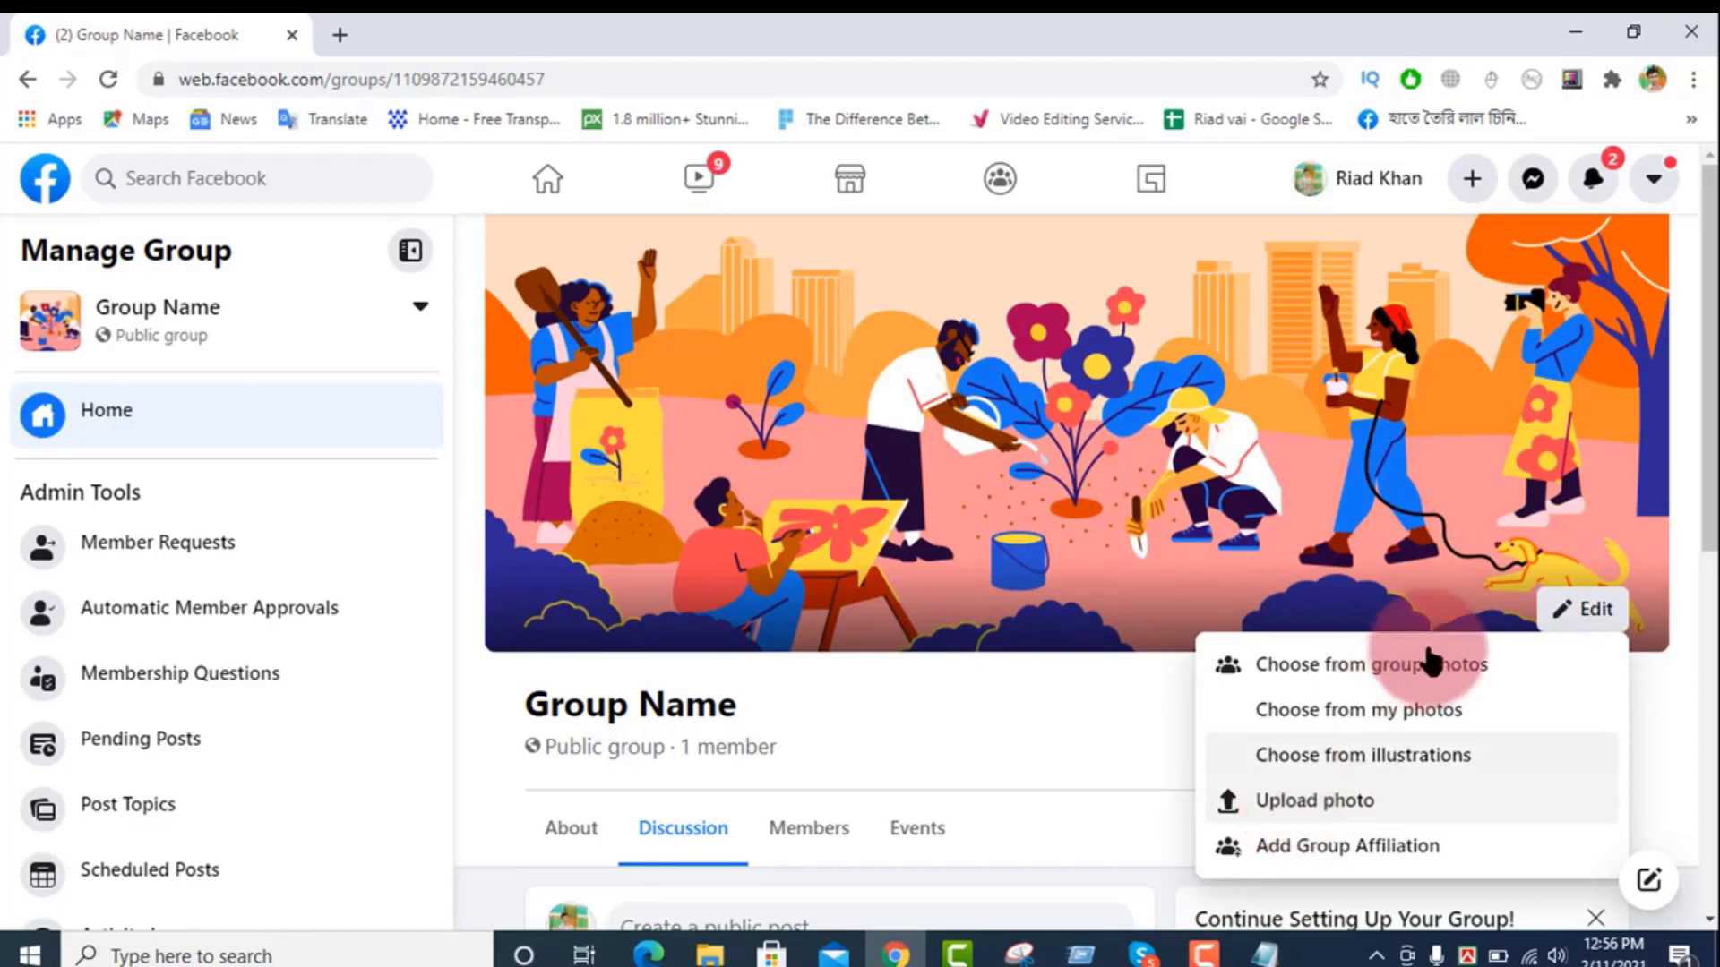
left_click(1364, 757)
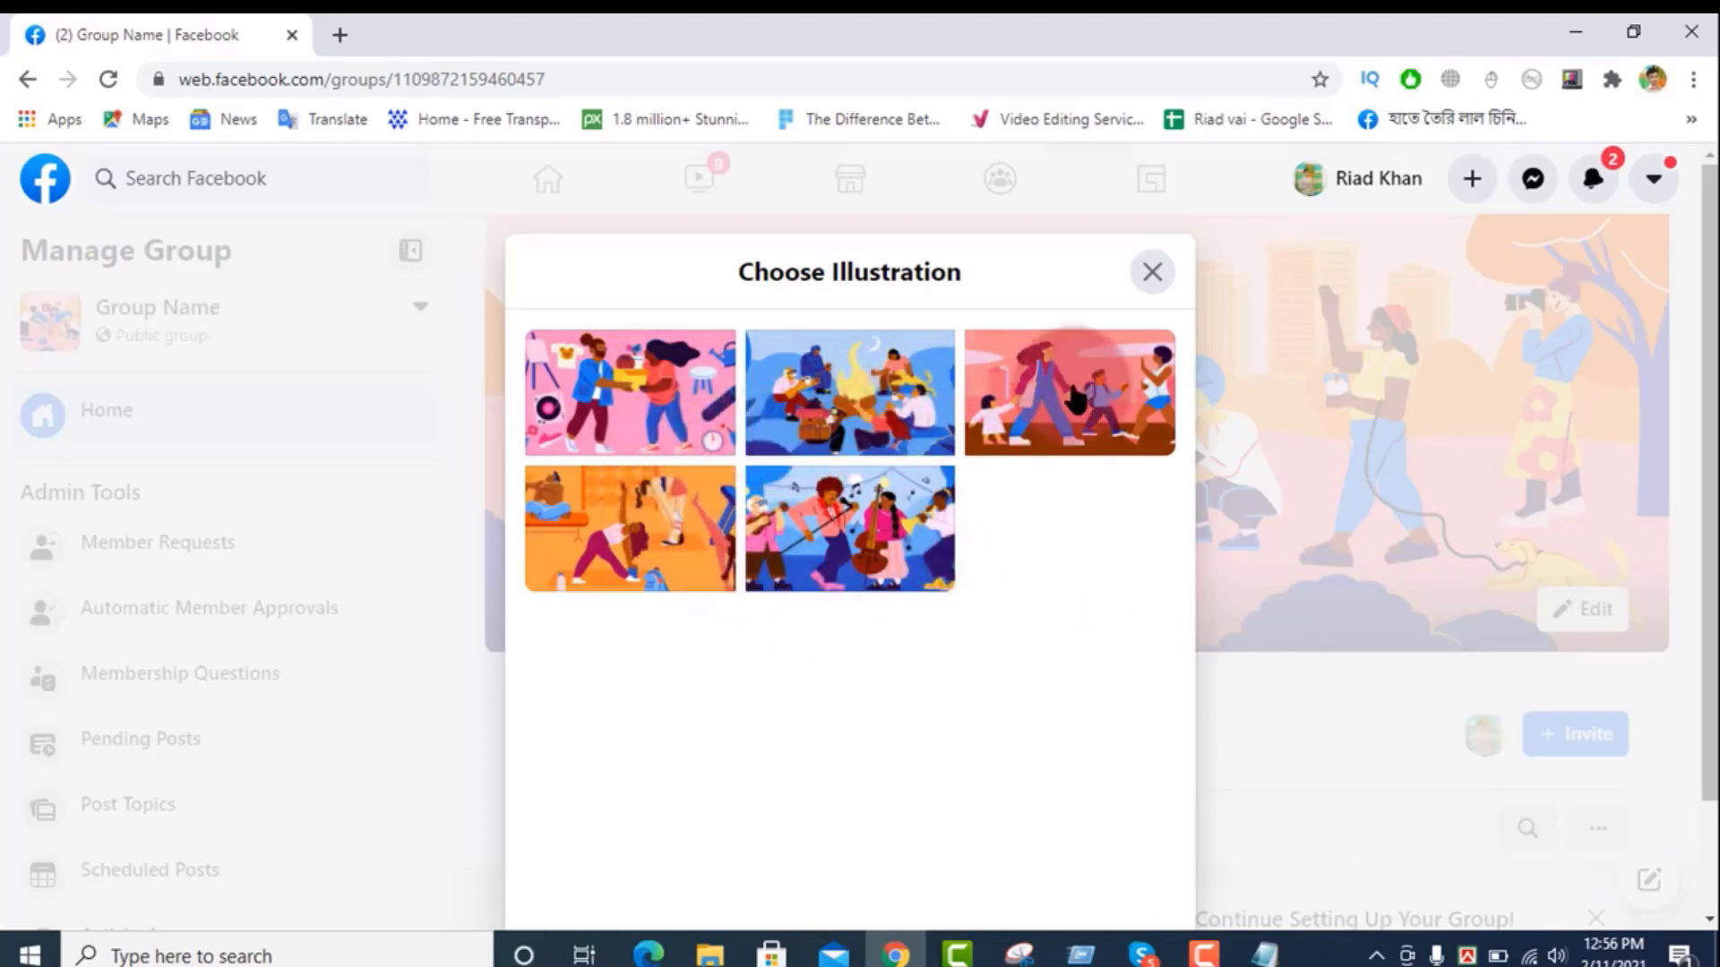
left_click(1035, 426)
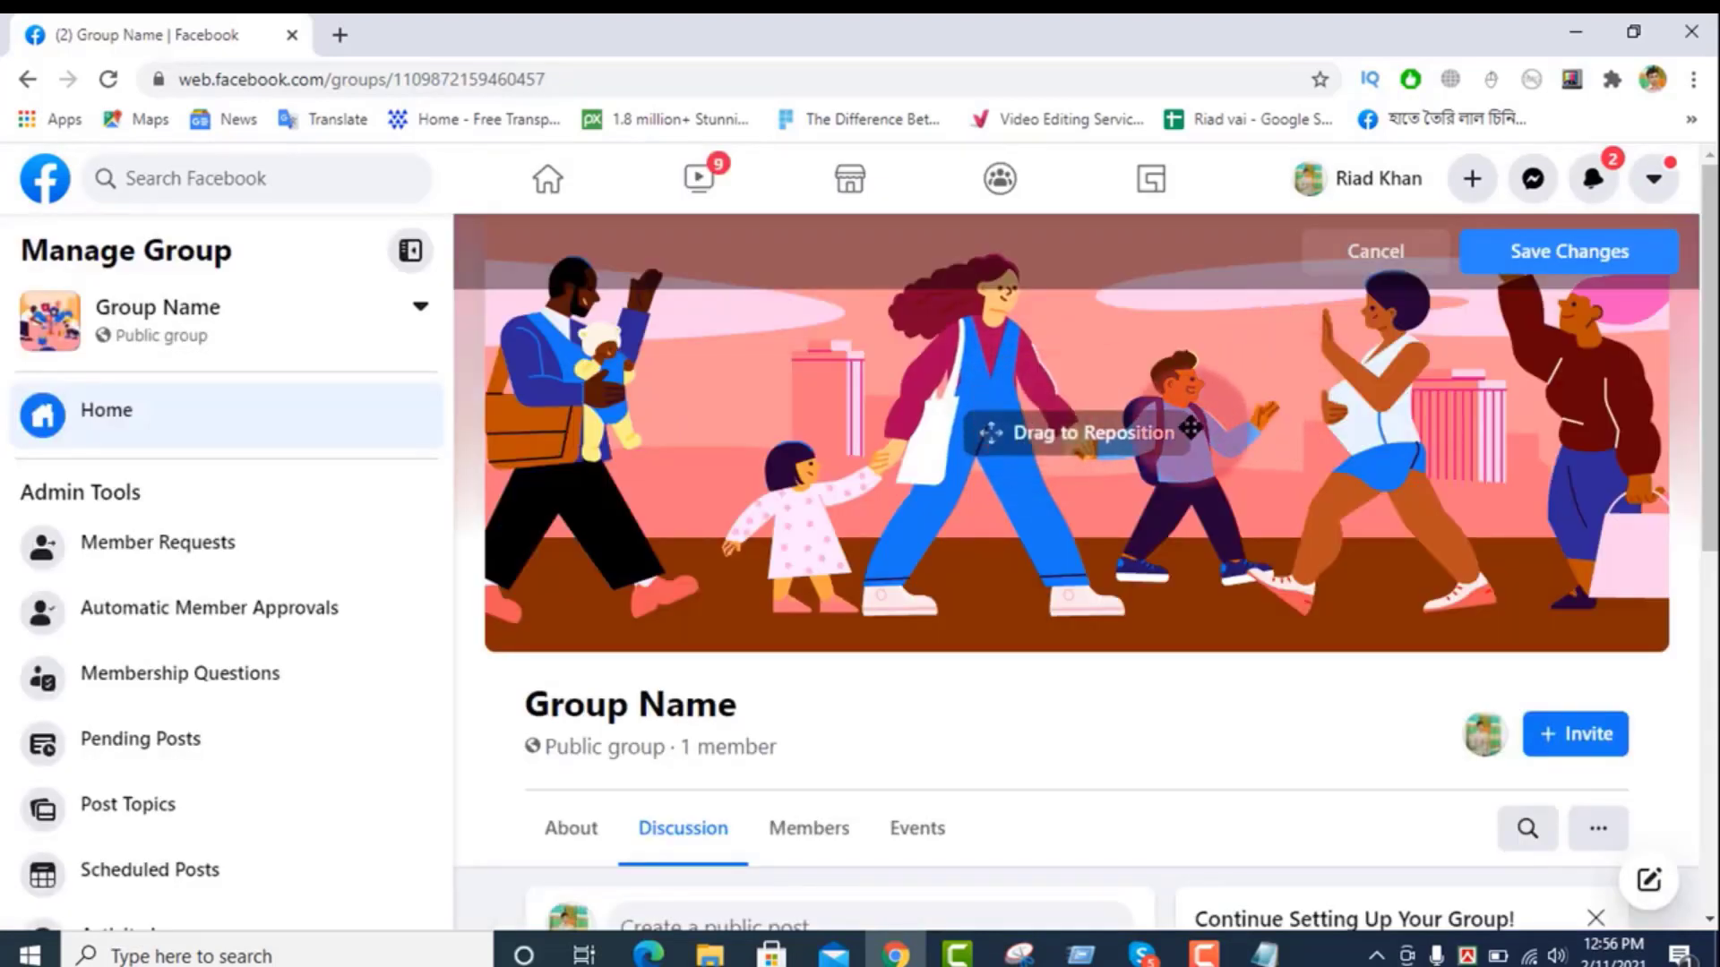
left_click(1566, 255)
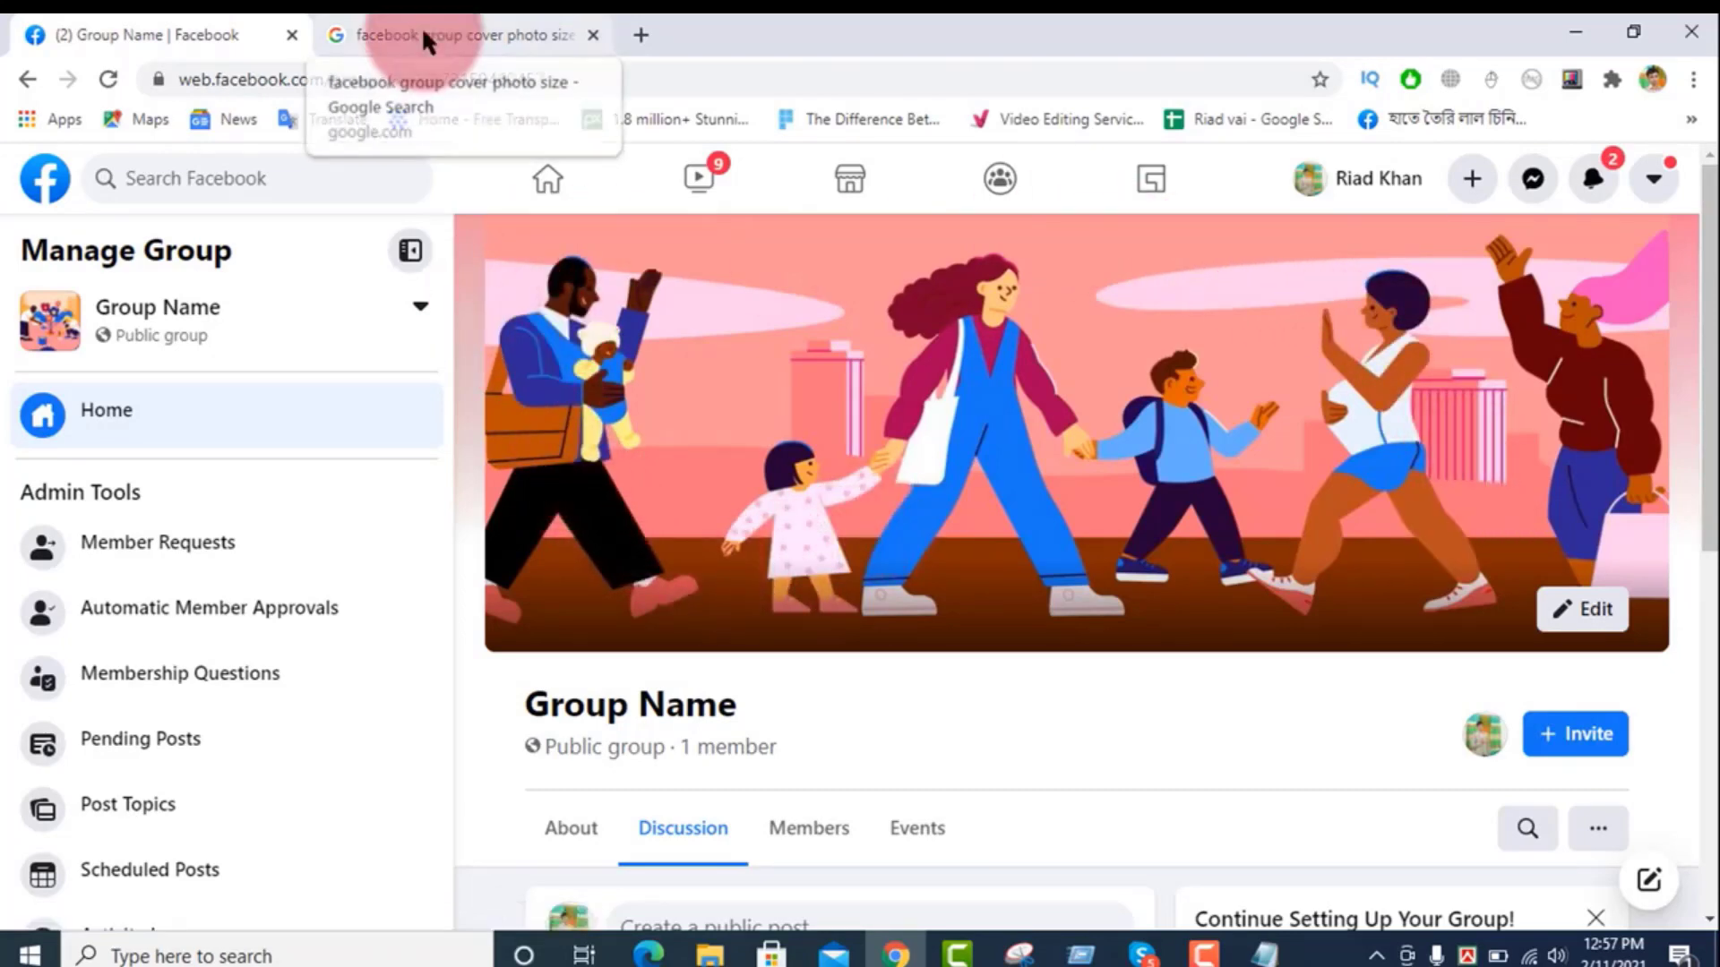
Step: Look up the recommended Facebook group cover photo size in the opened Google search results
left_click(421, 34)
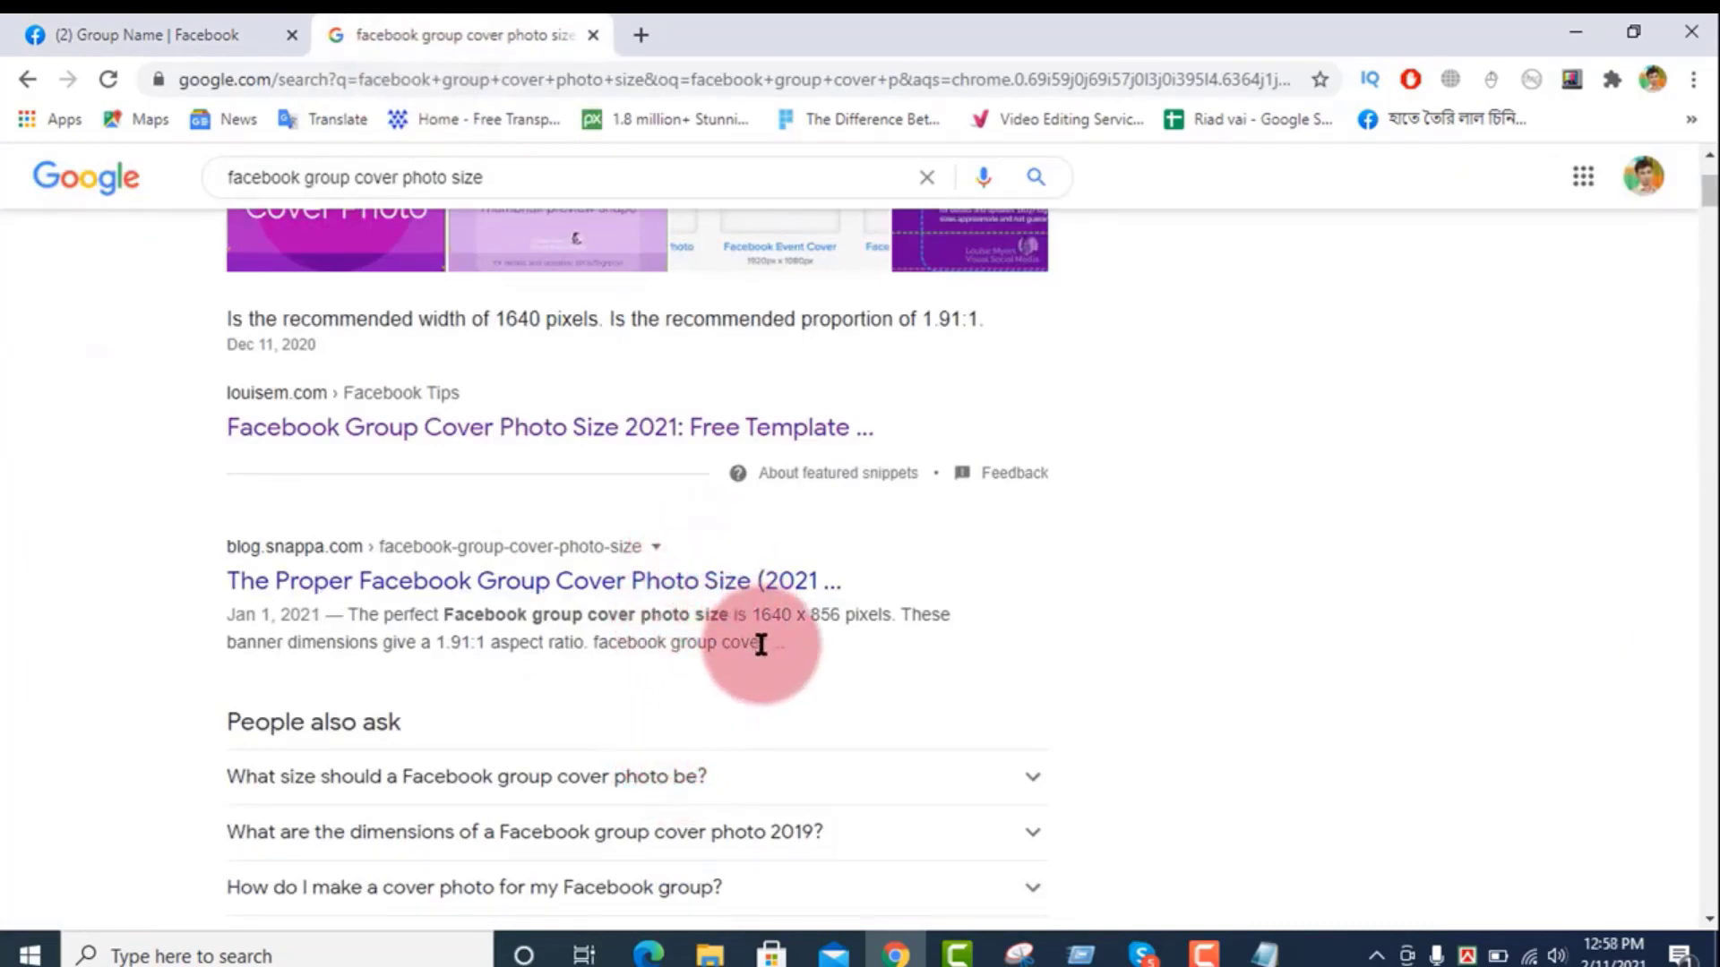
left_click(526, 177)
left_click(1343, 405)
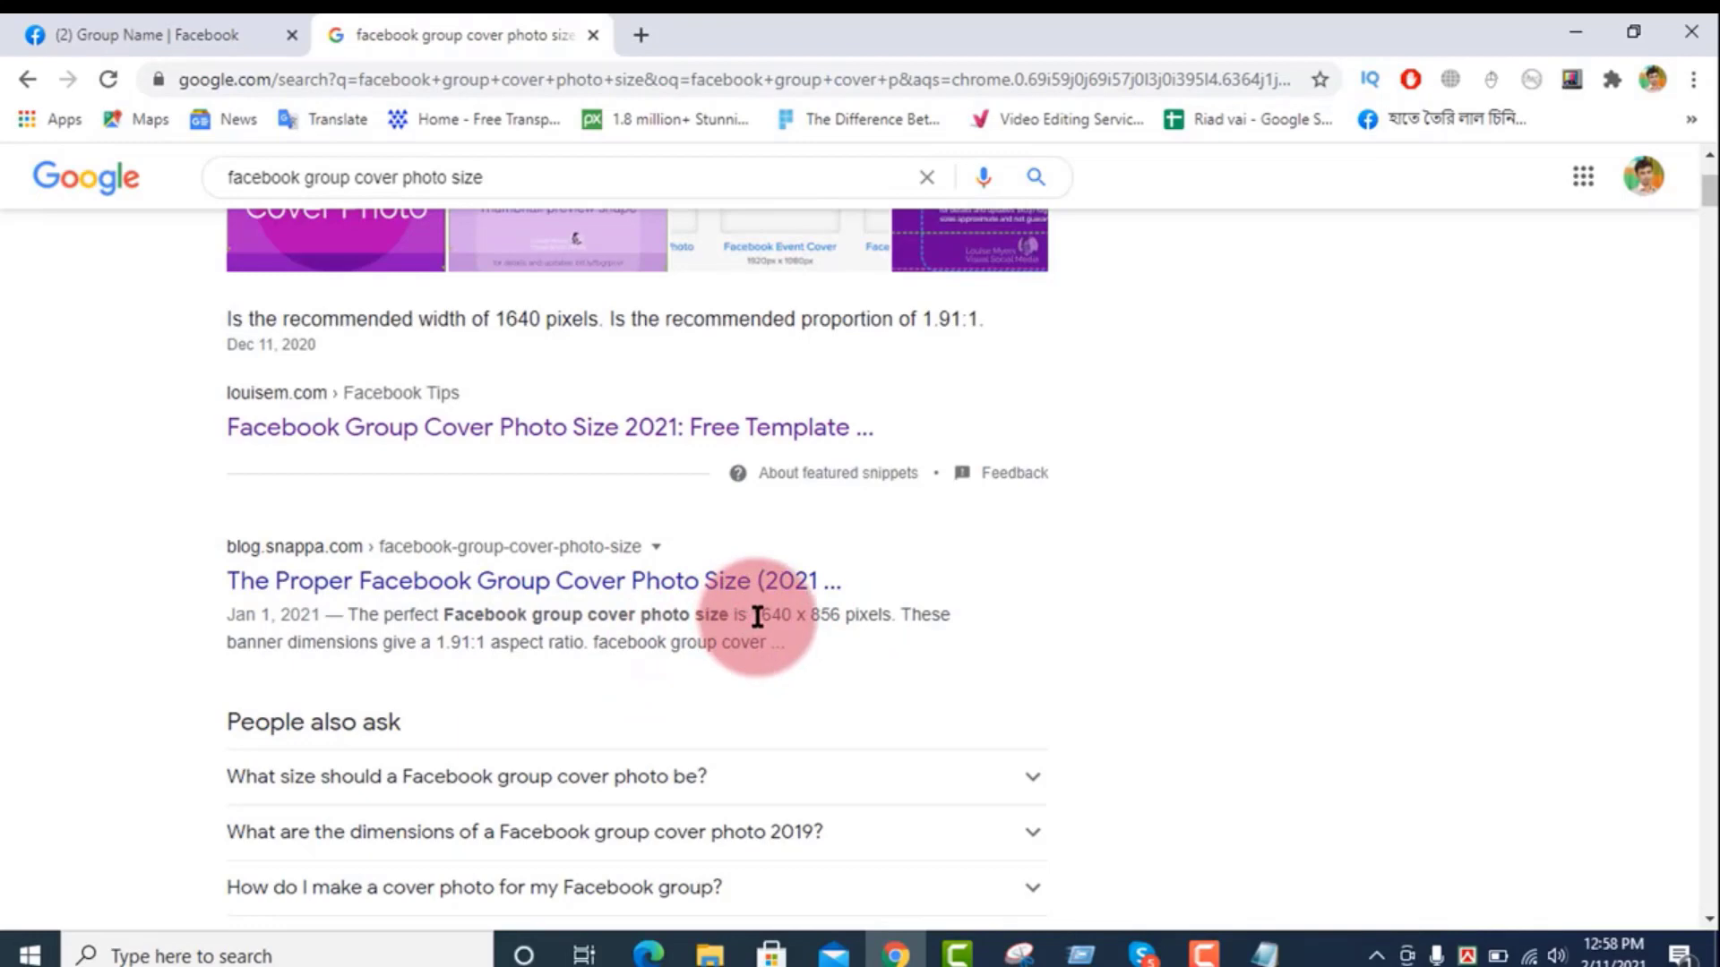
left_click_drag(755, 617, 836, 618)
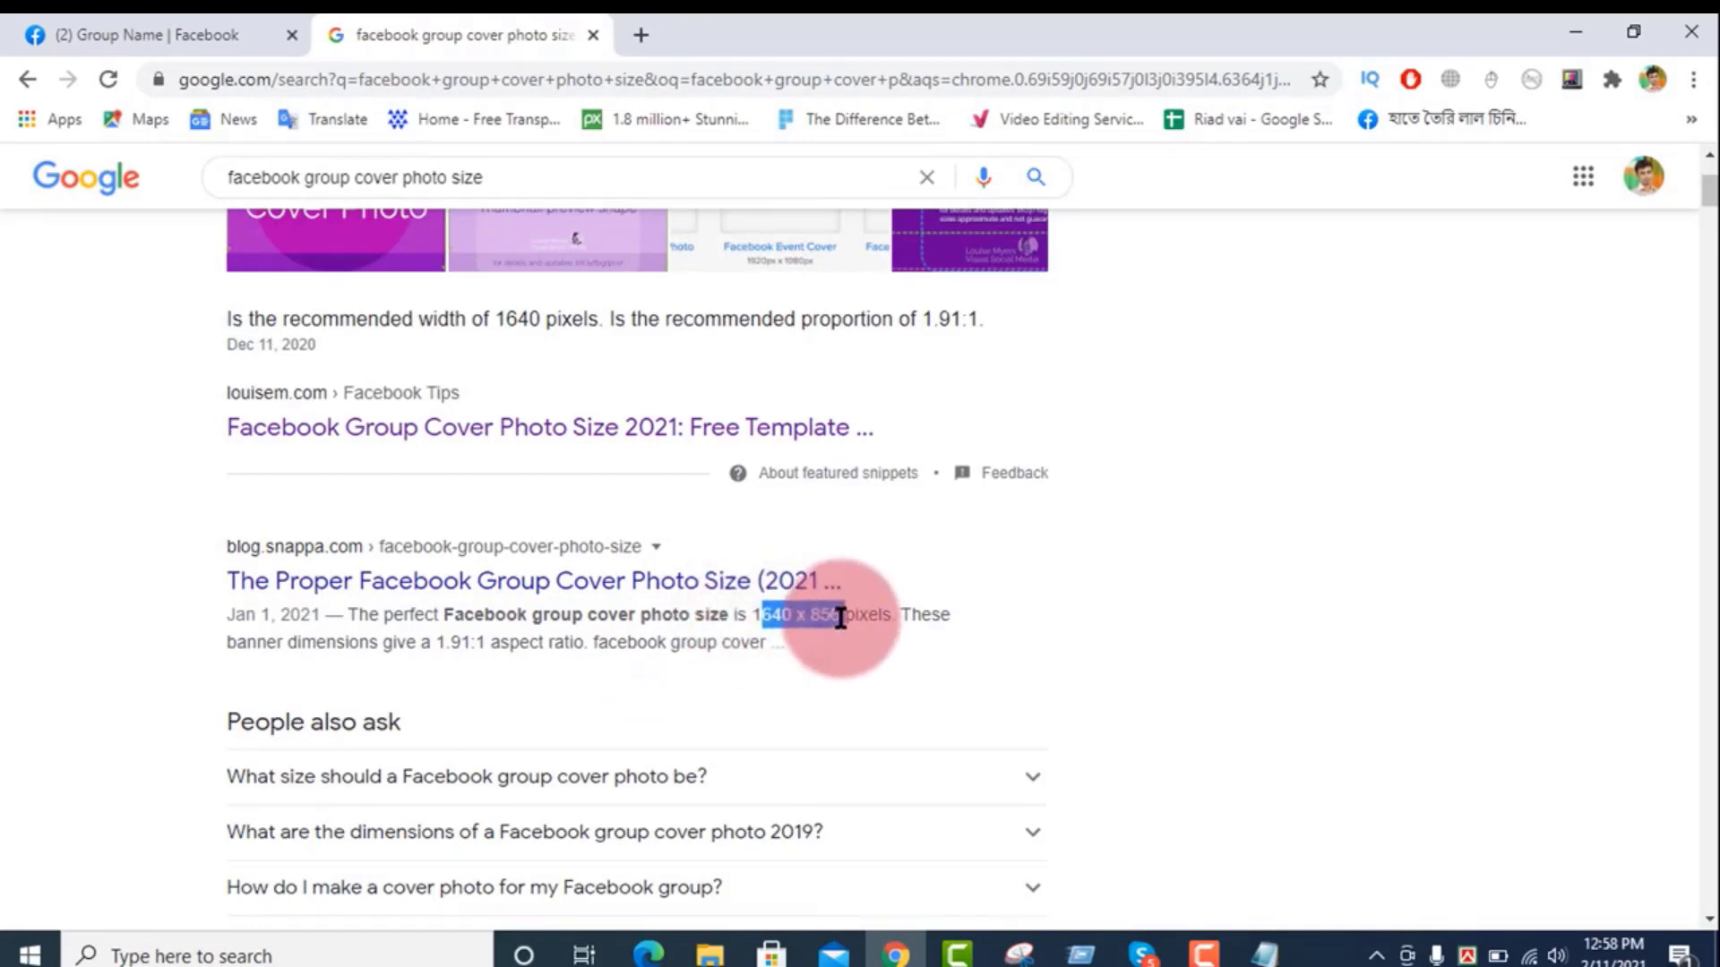
left_click(840, 619)
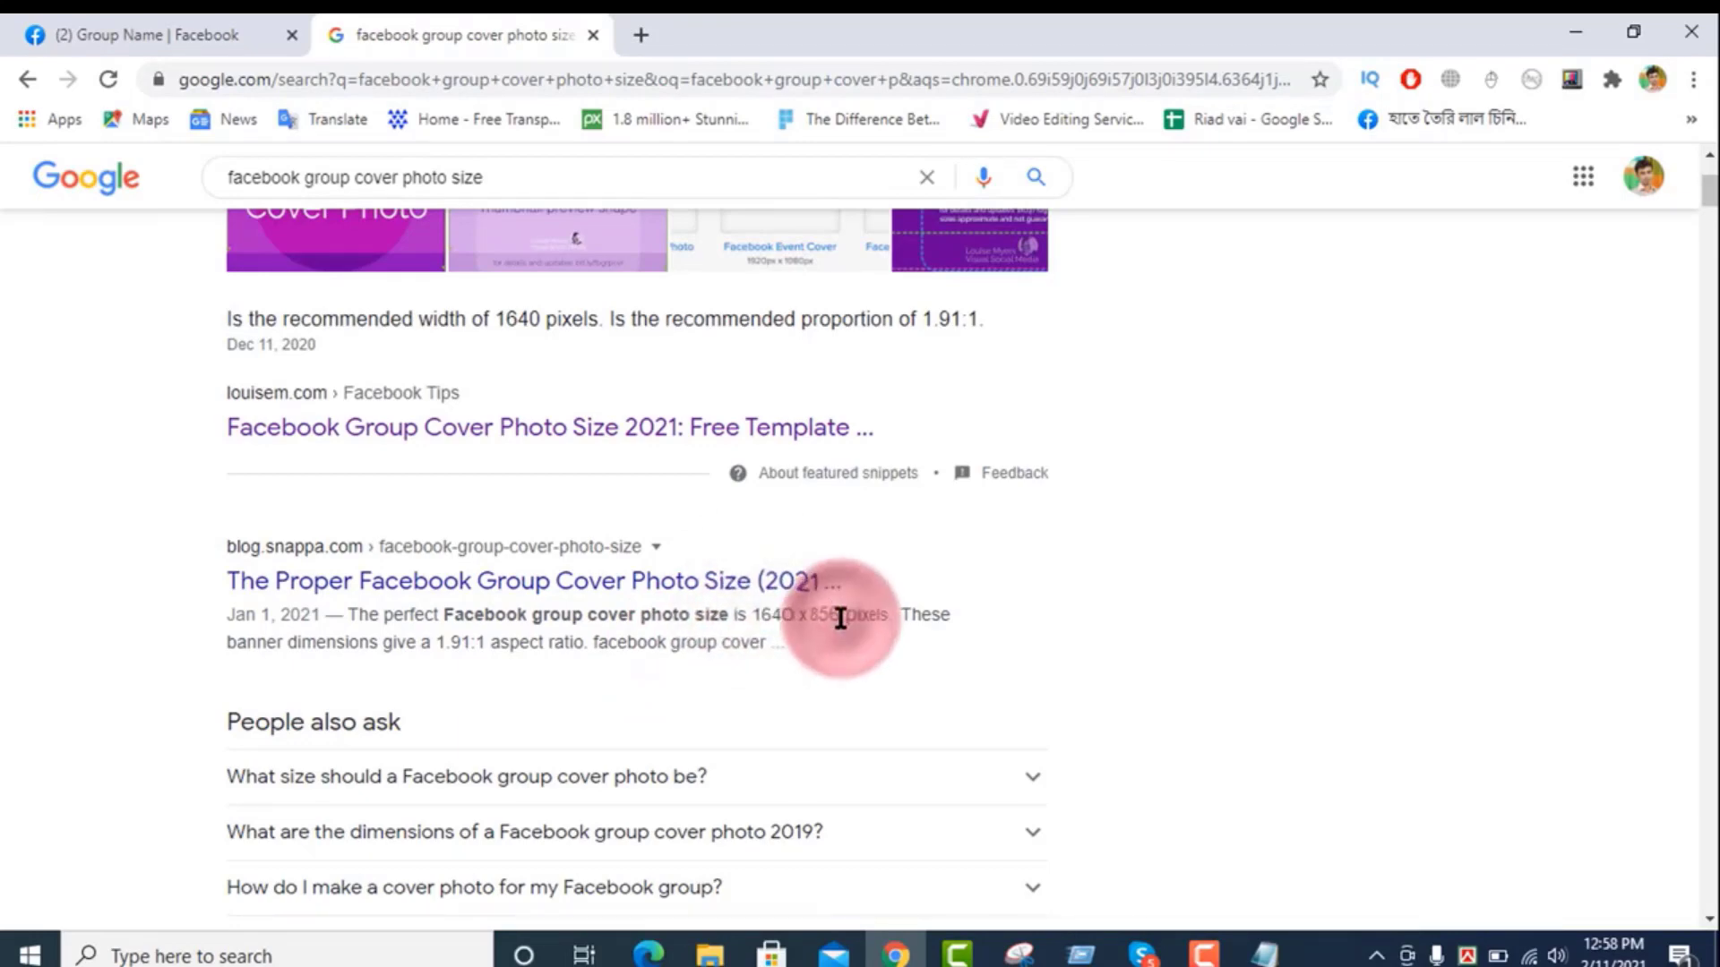
Step: Return to the group's page and try to upload a cover photo from the Downloads folder
left_click(170, 36)
left_click(1578, 613)
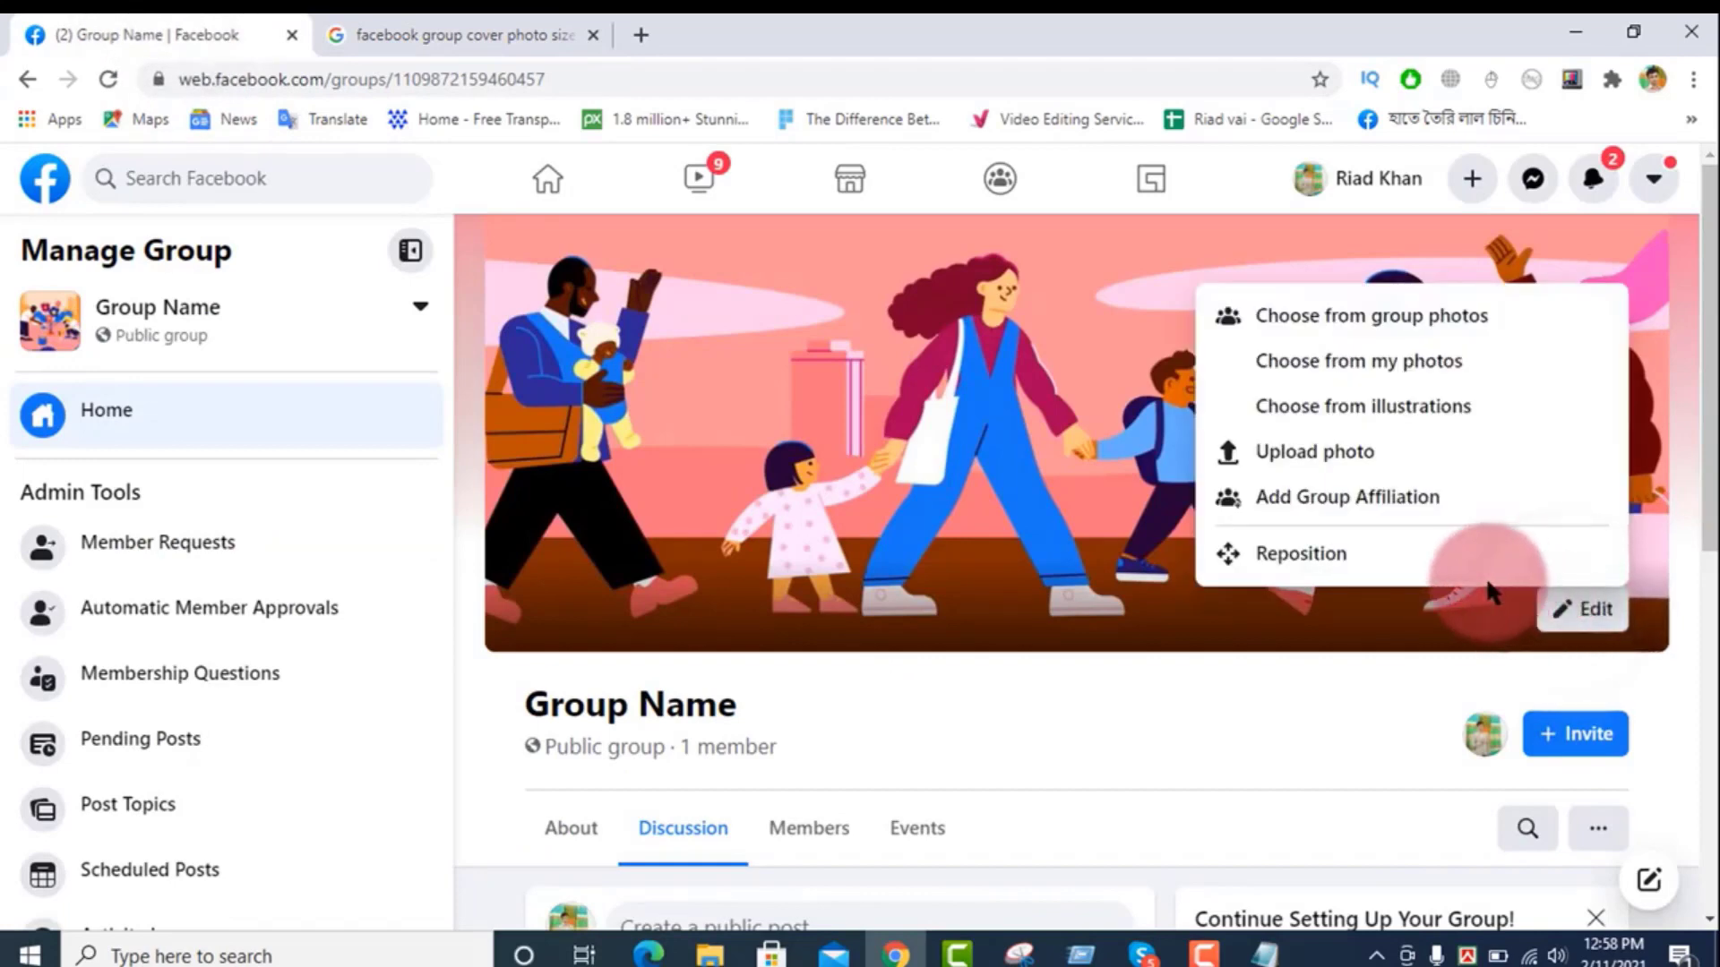
left_click(1303, 454)
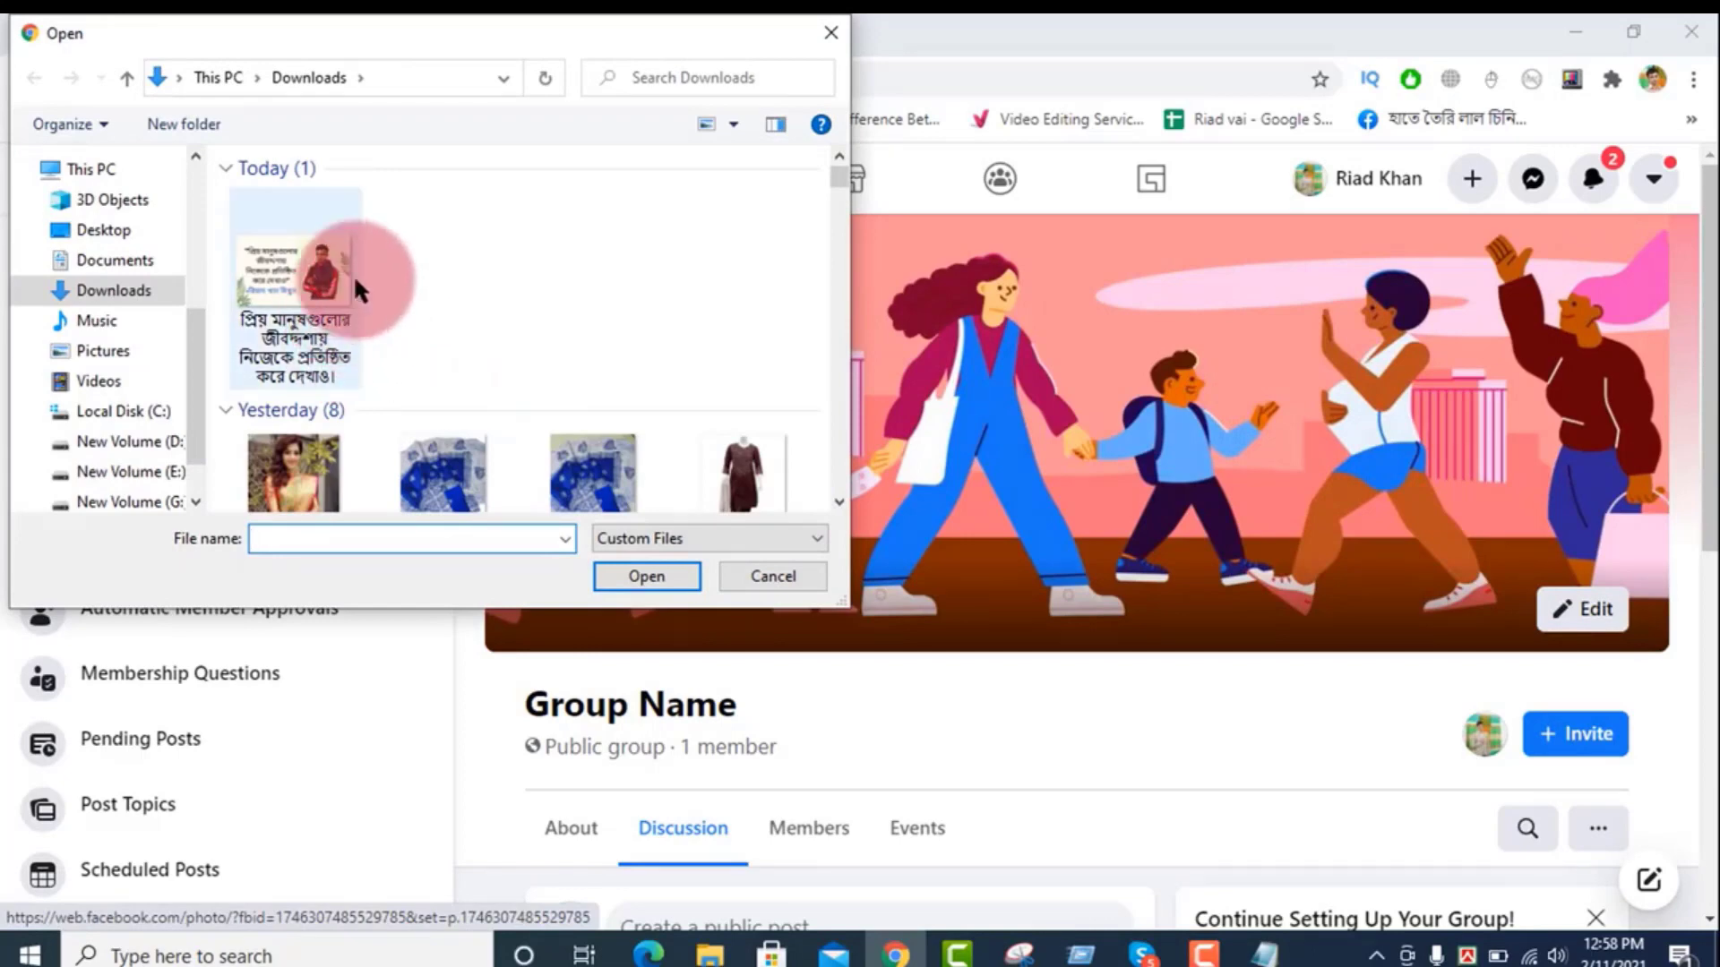
left_click(829, 33)
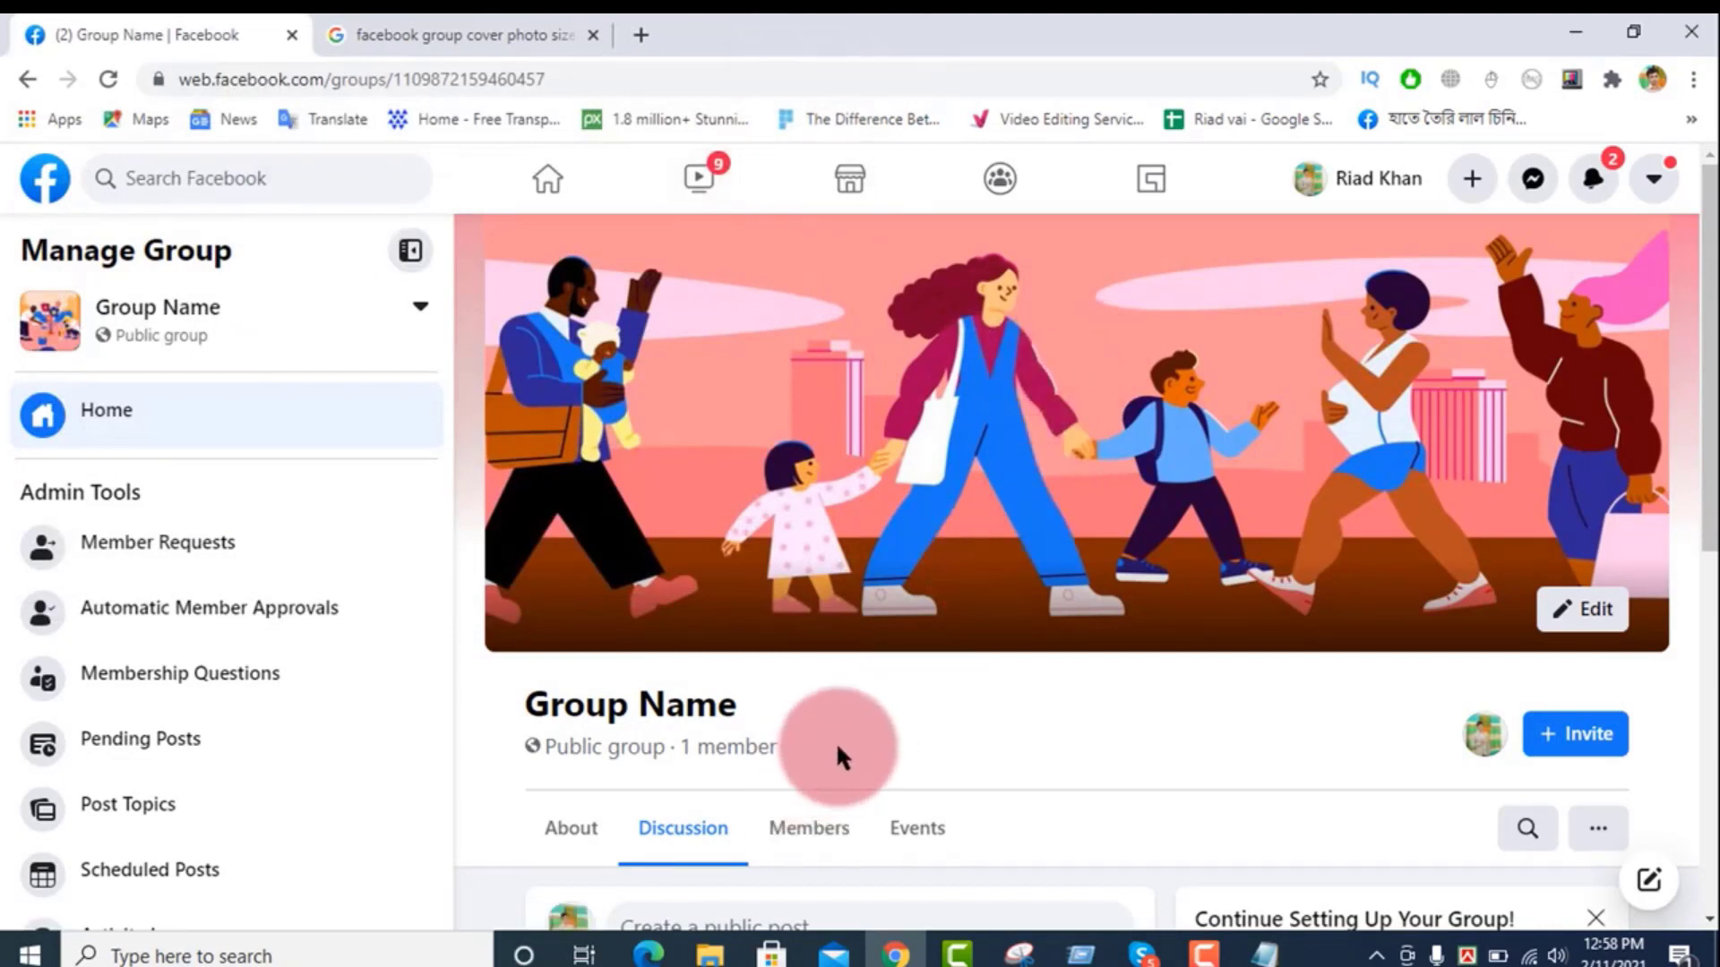
Step: Search the group for the admin's first name, look over the results, and return to the group page
scroll(839, 757, "down", 1)
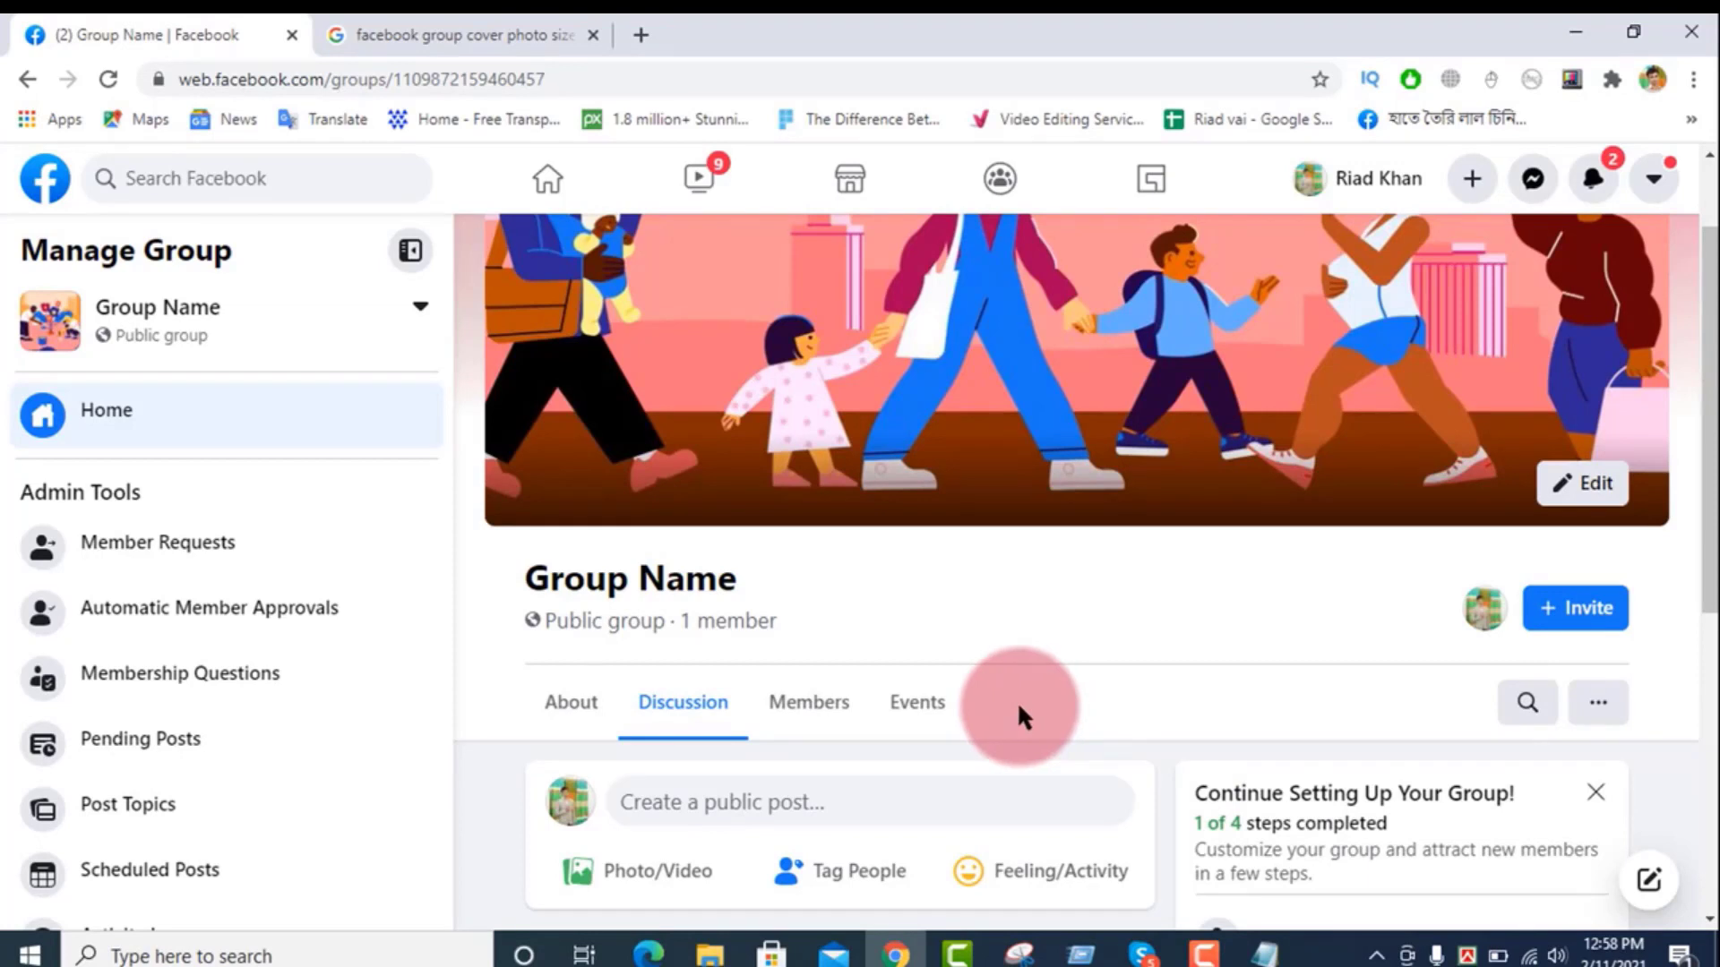
scroll(1017, 700, "down", 1)
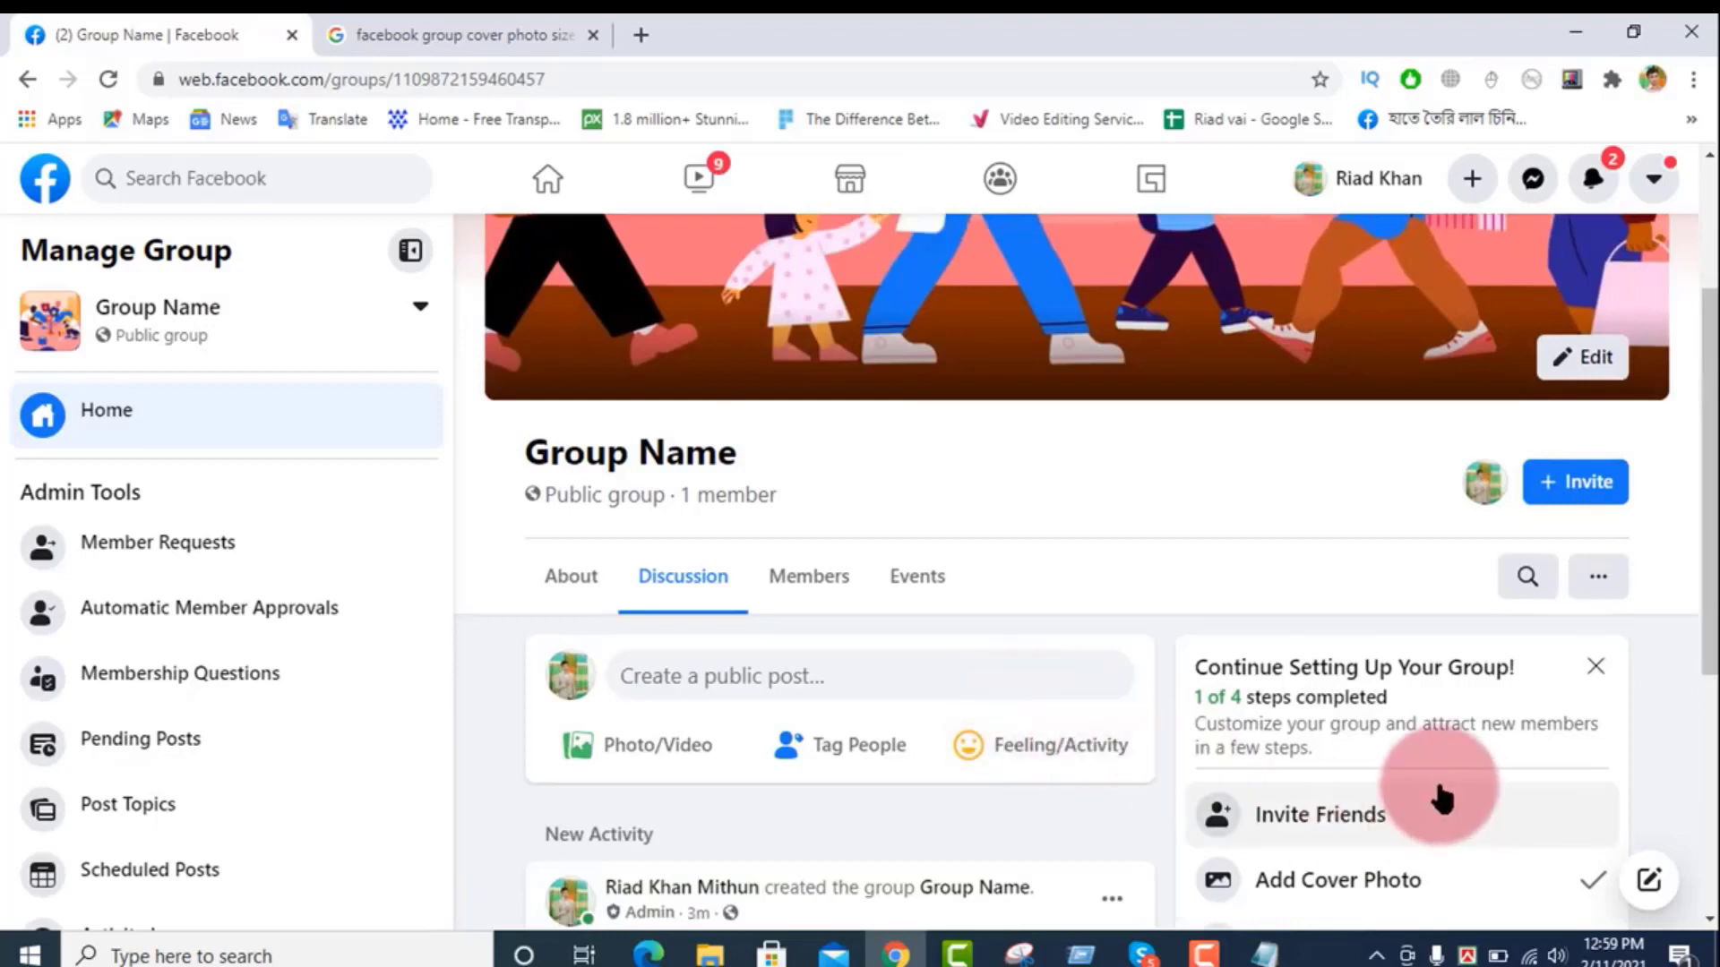
left_click(1524, 583)
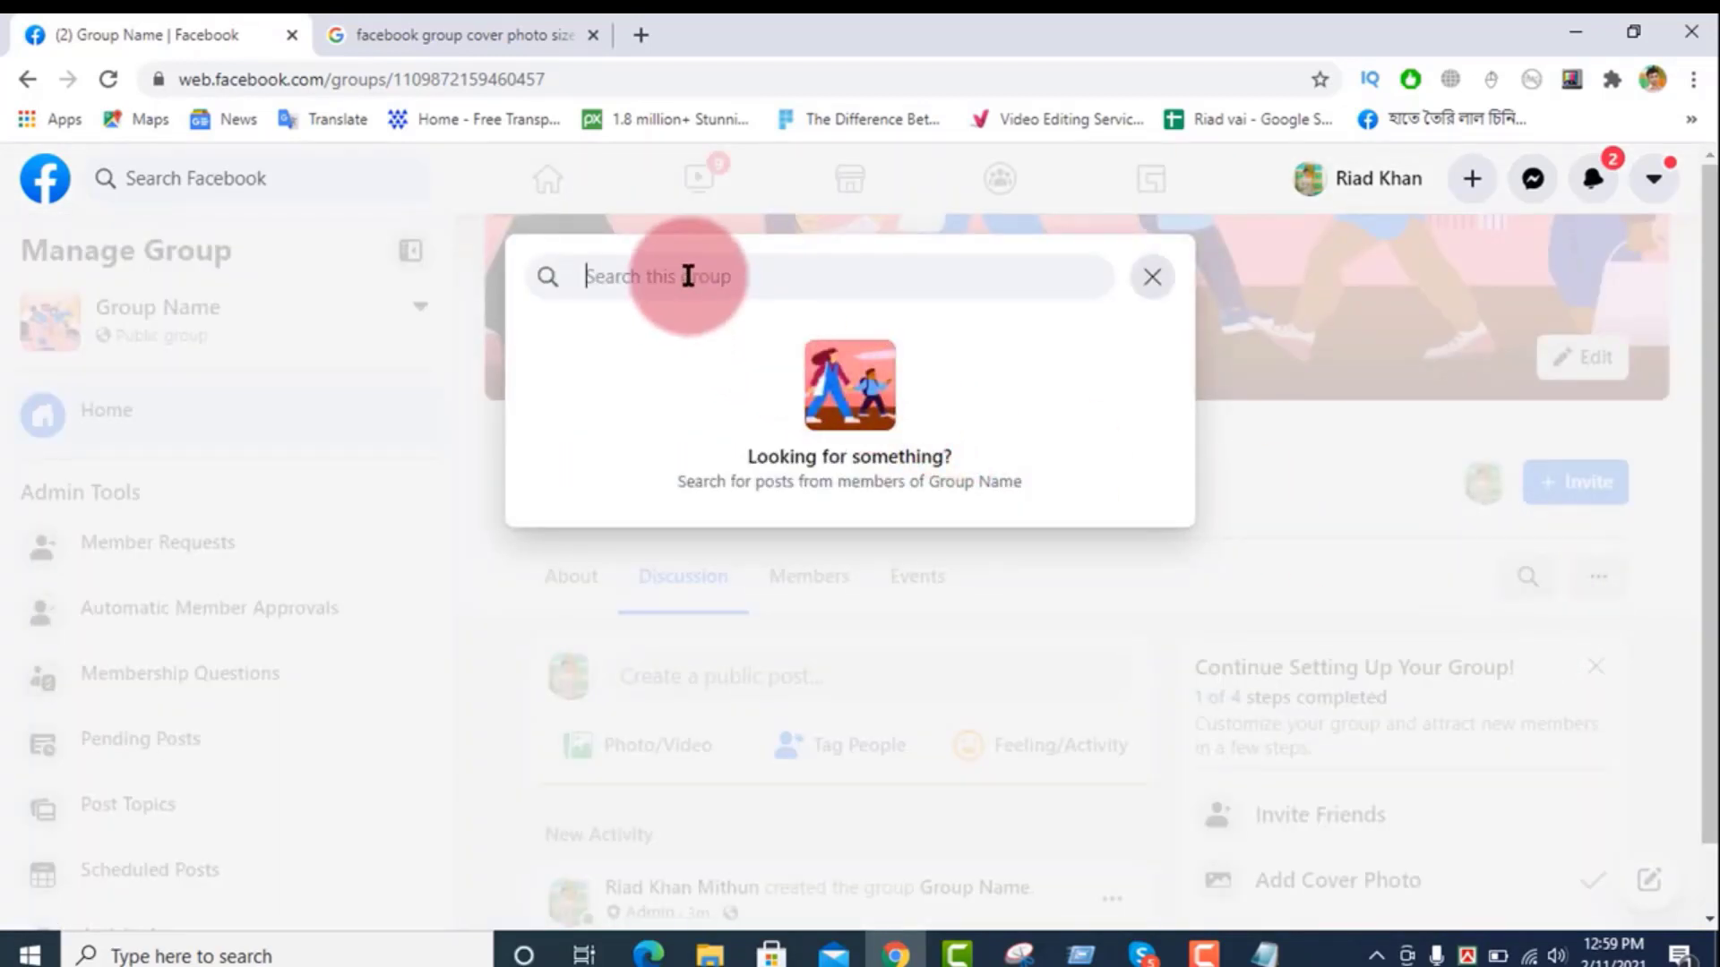
type("r")
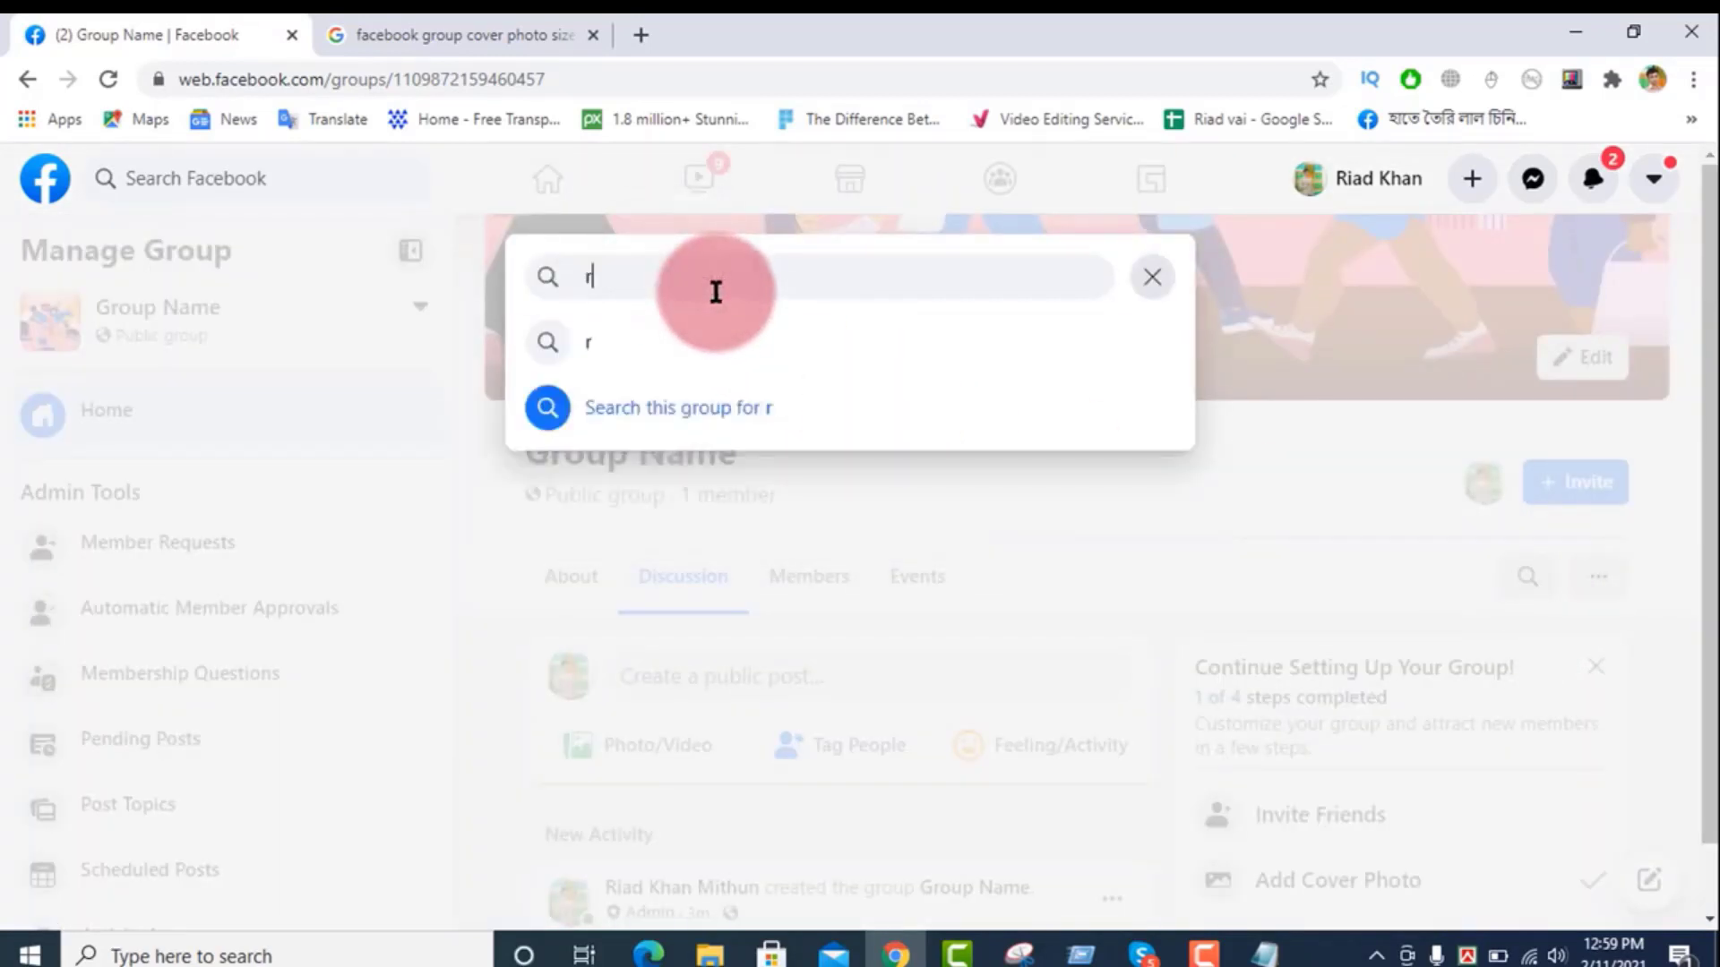
type("iad")
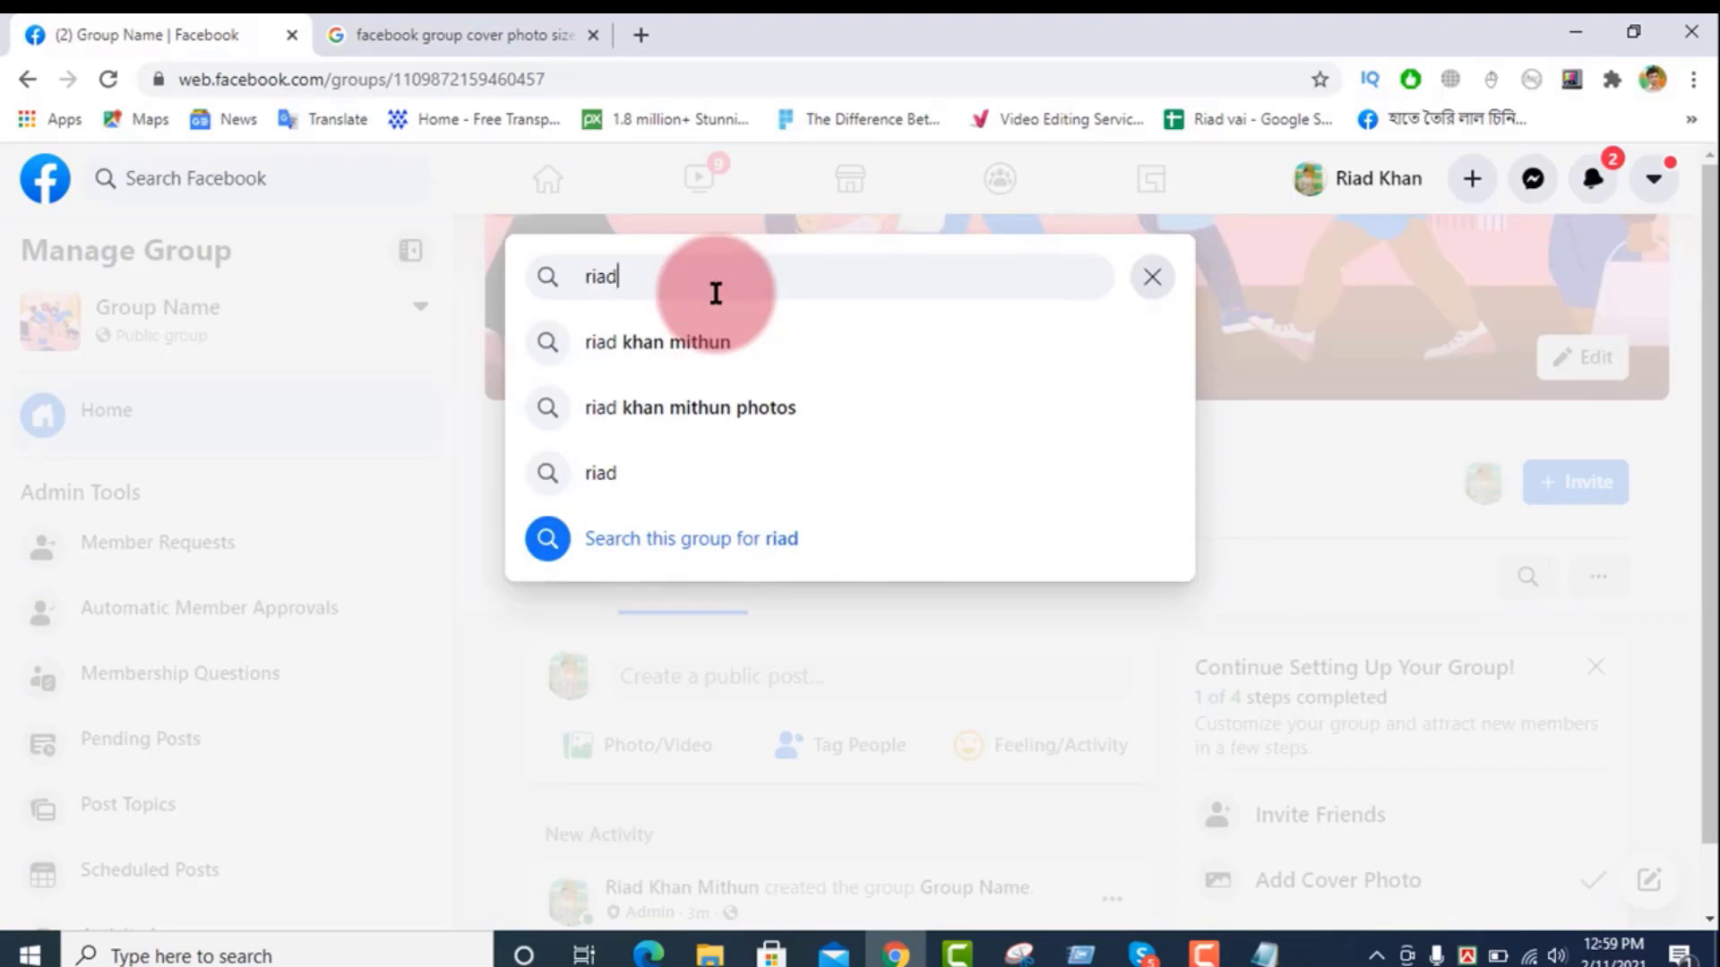
key("Return")
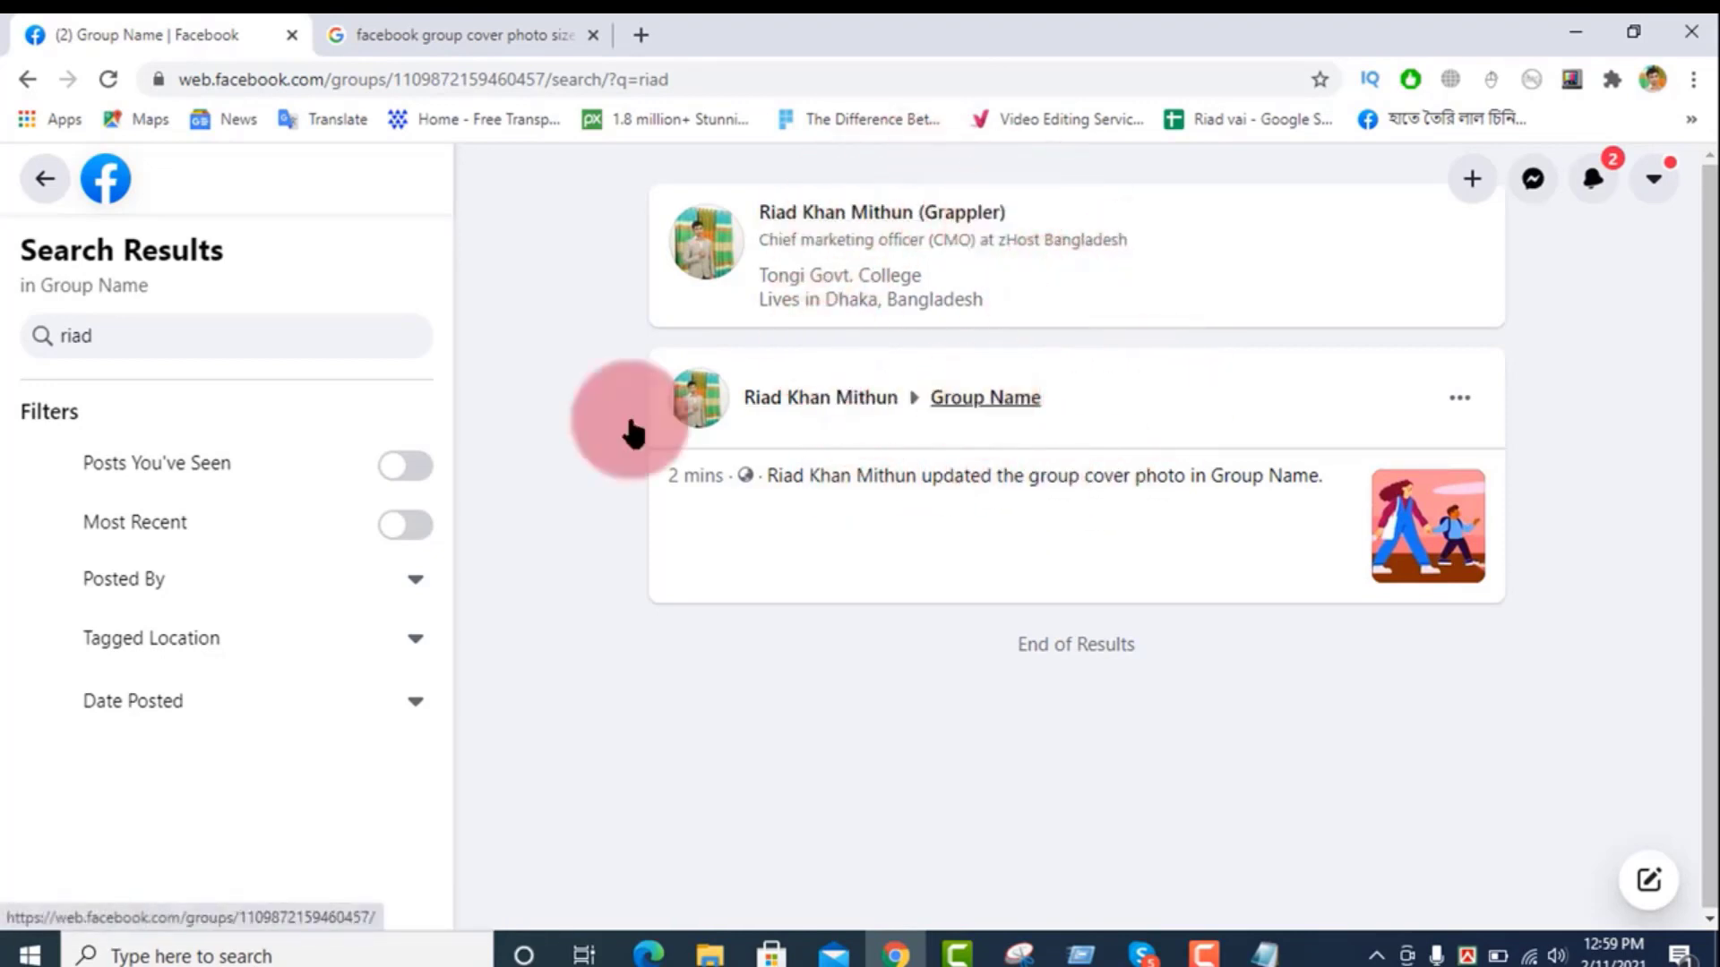
left_click(132, 324)
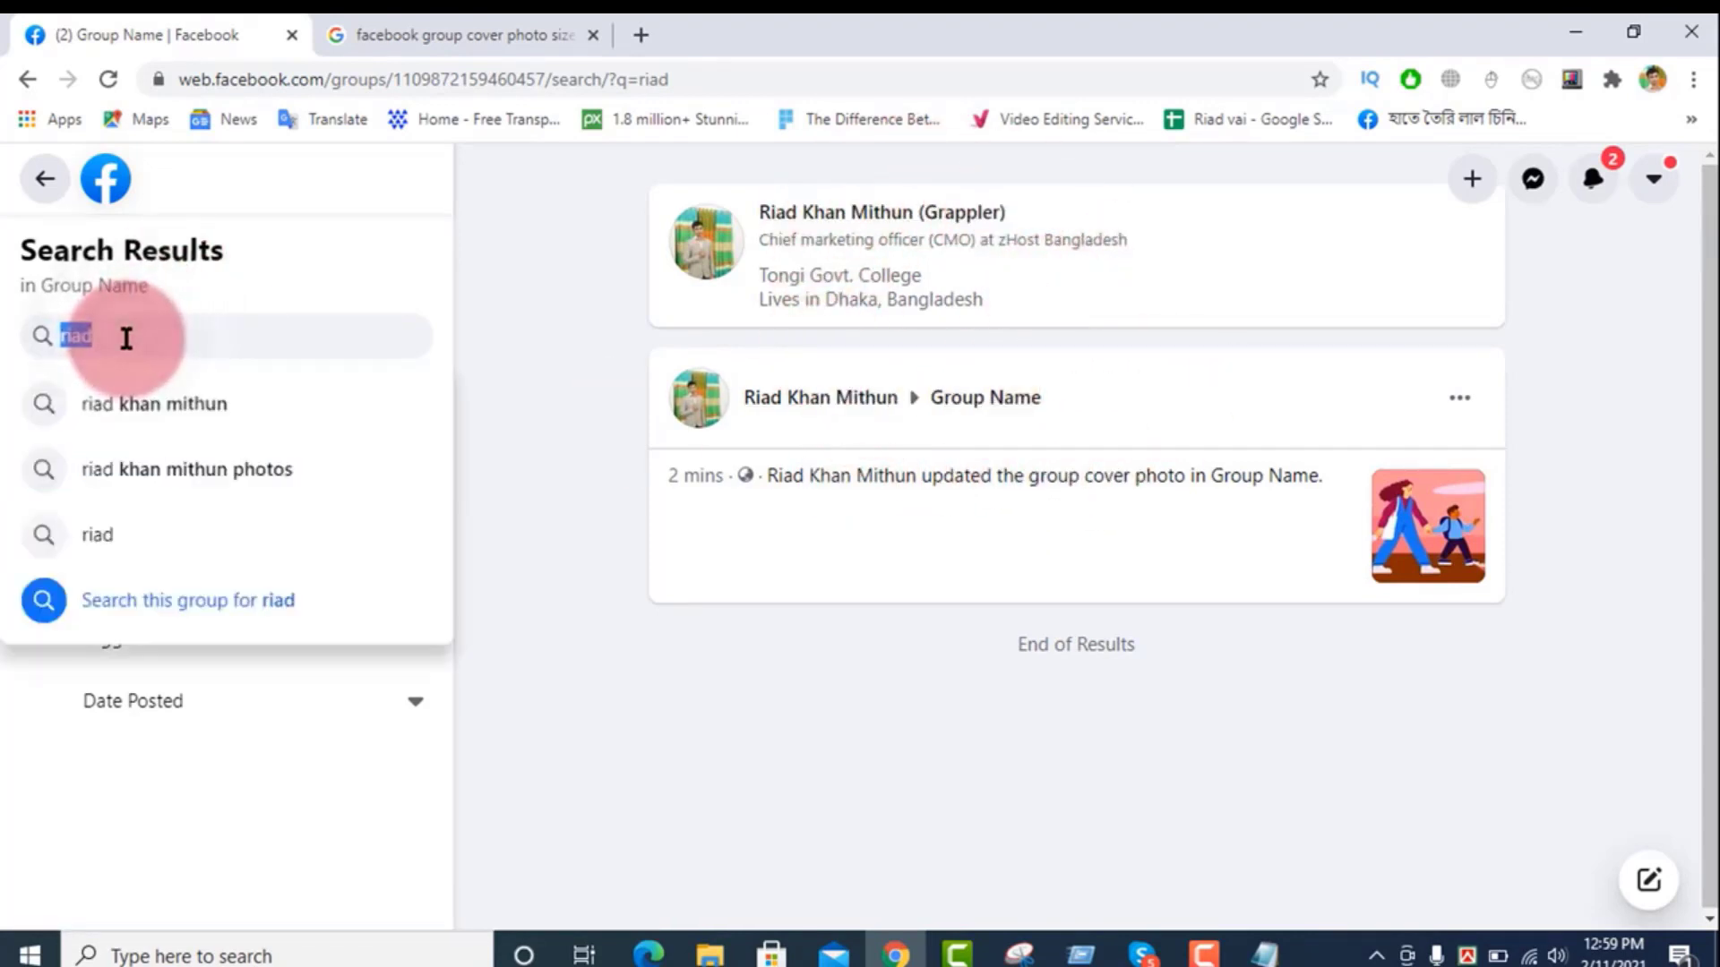
left_click(572, 435)
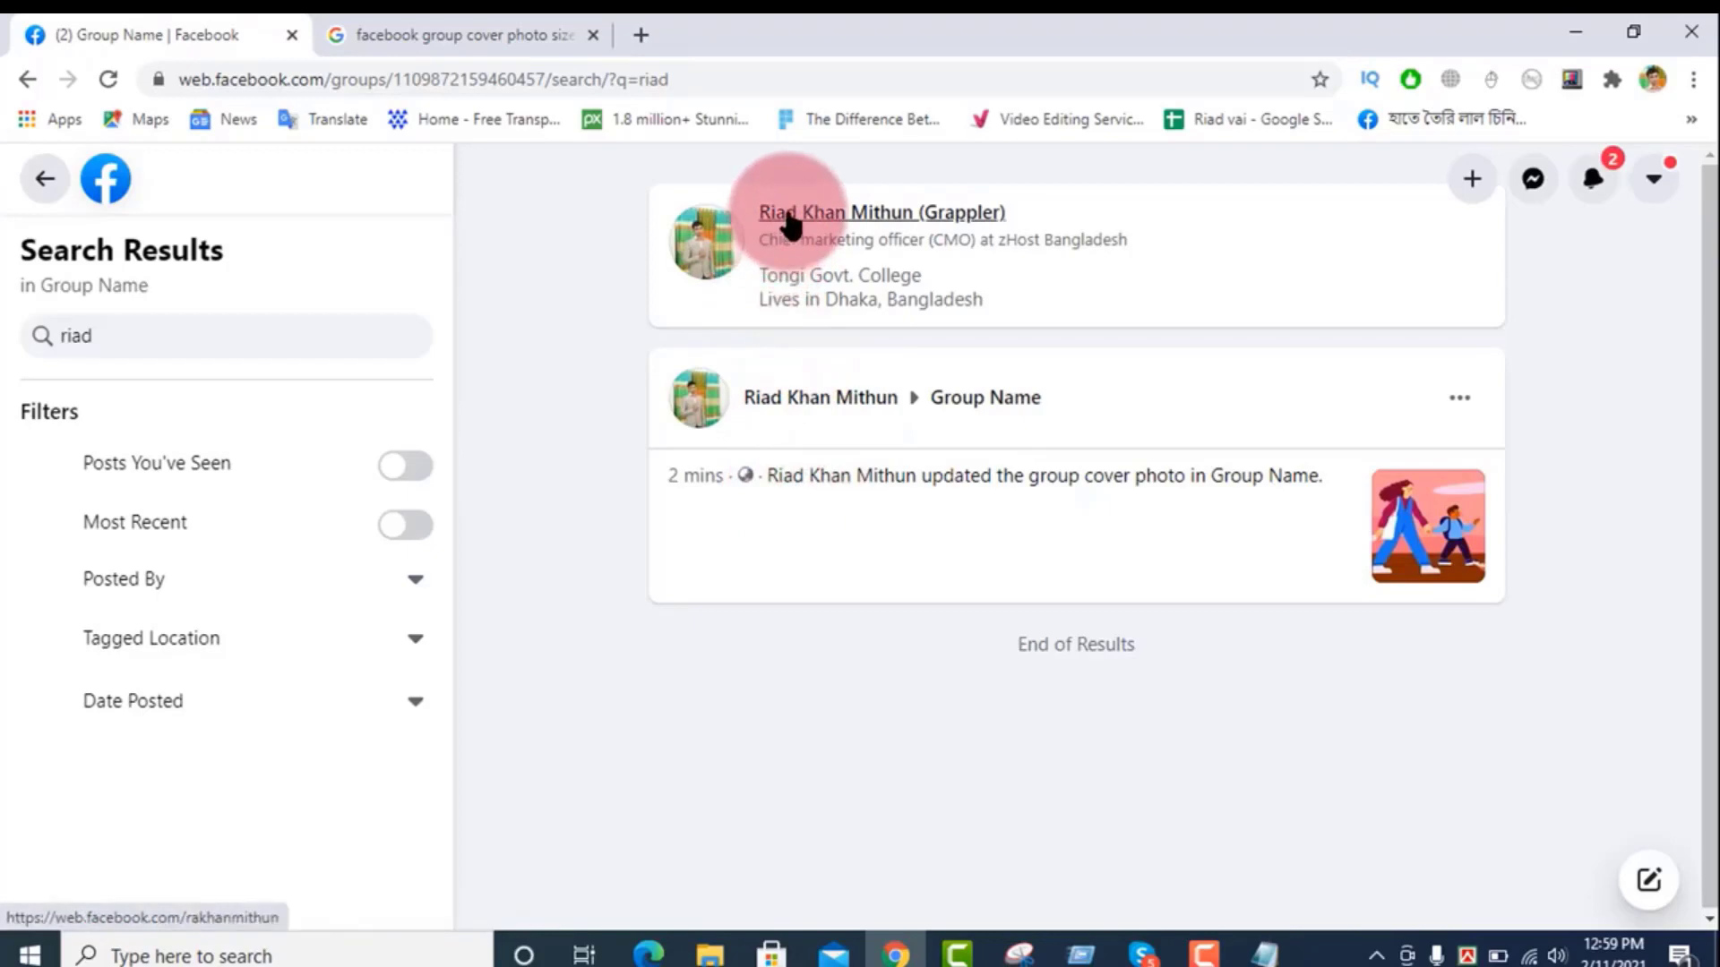
mouse_move(791, 219)
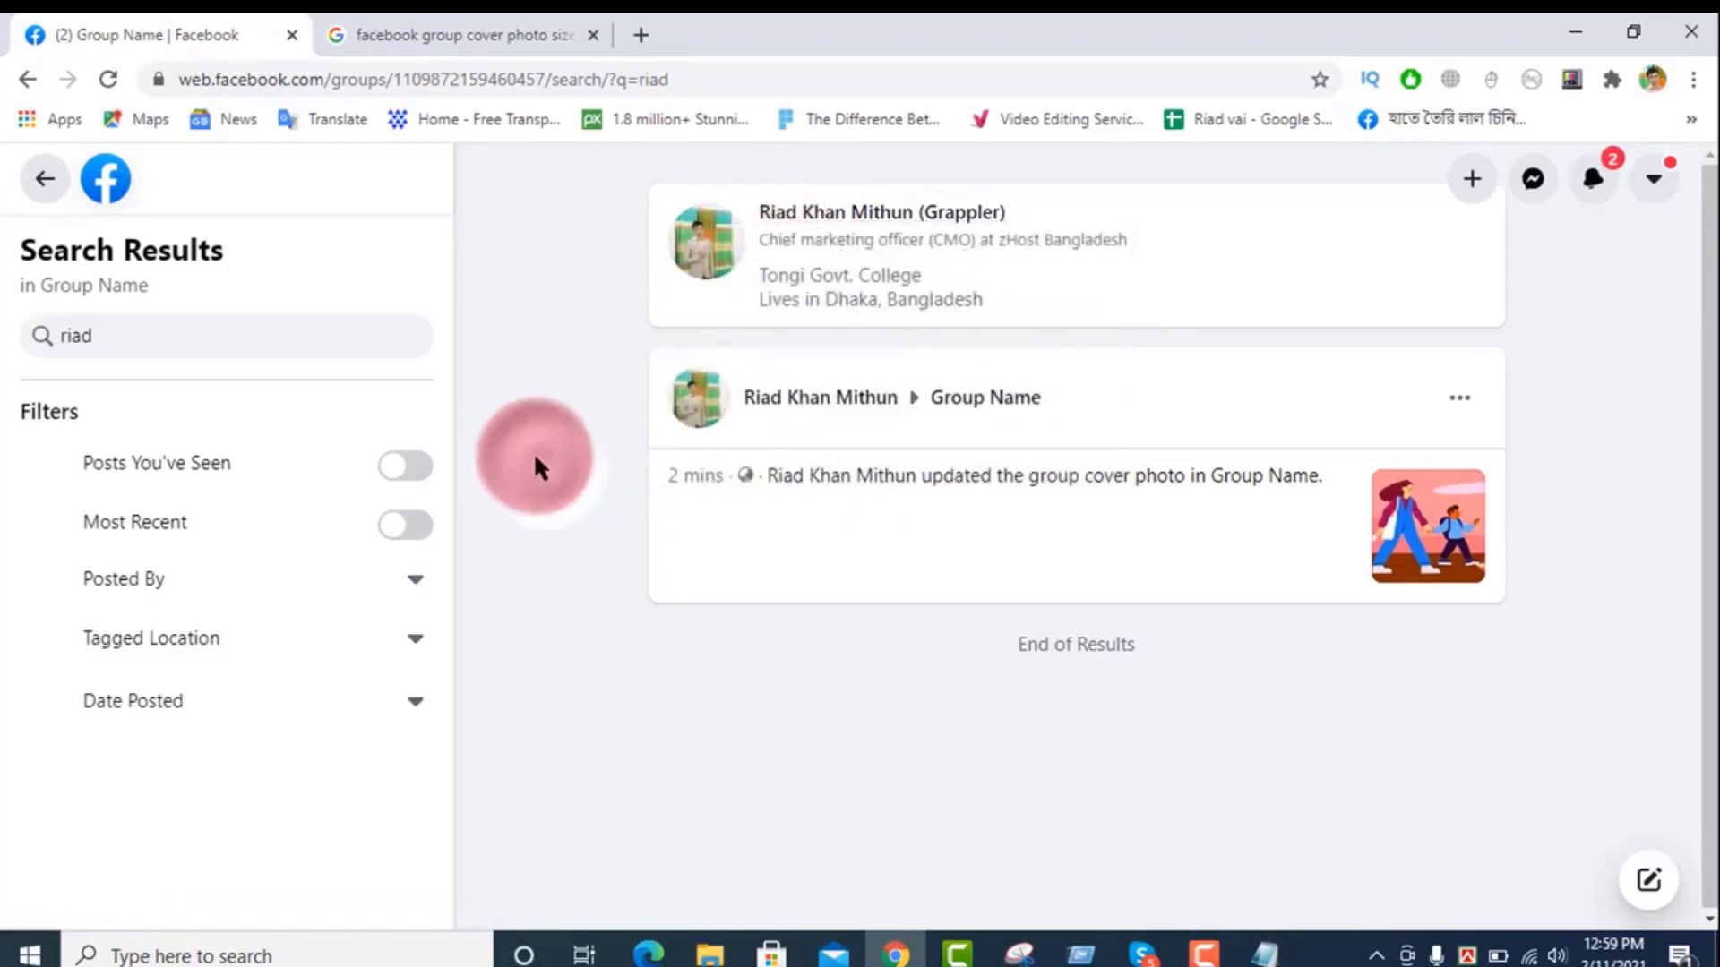
left_click(36, 184)
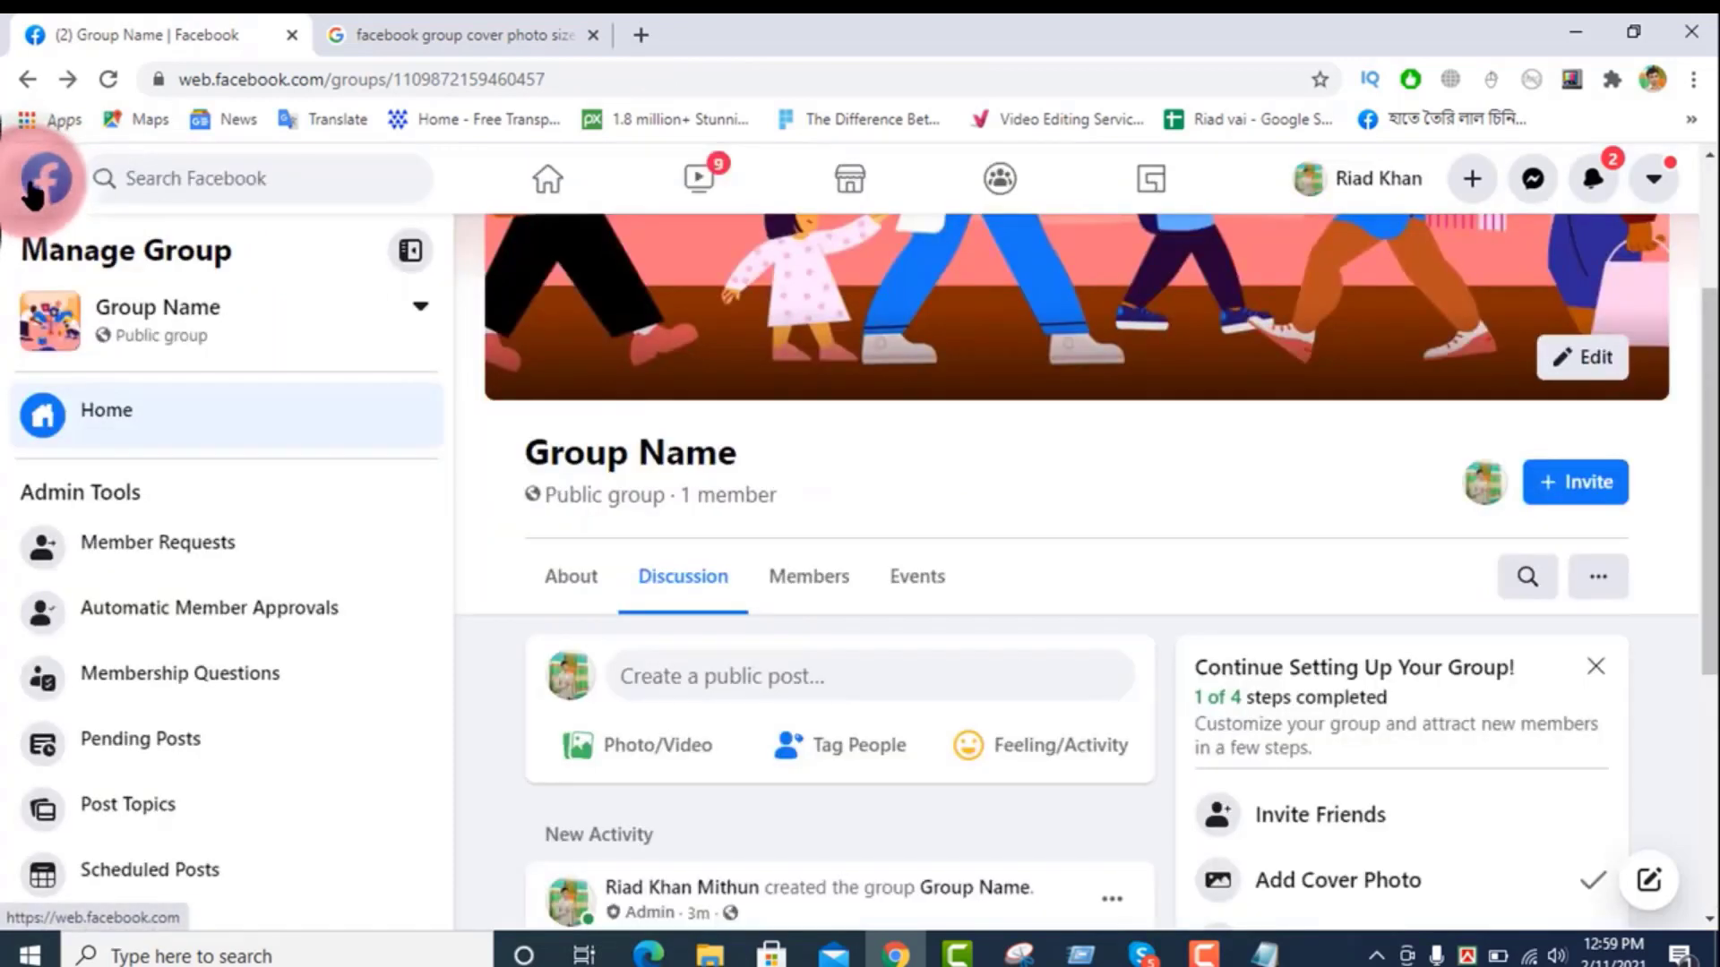
Step: Publish a public post in the group with the quote image dated today in the Downloads folder
left_click(804, 521)
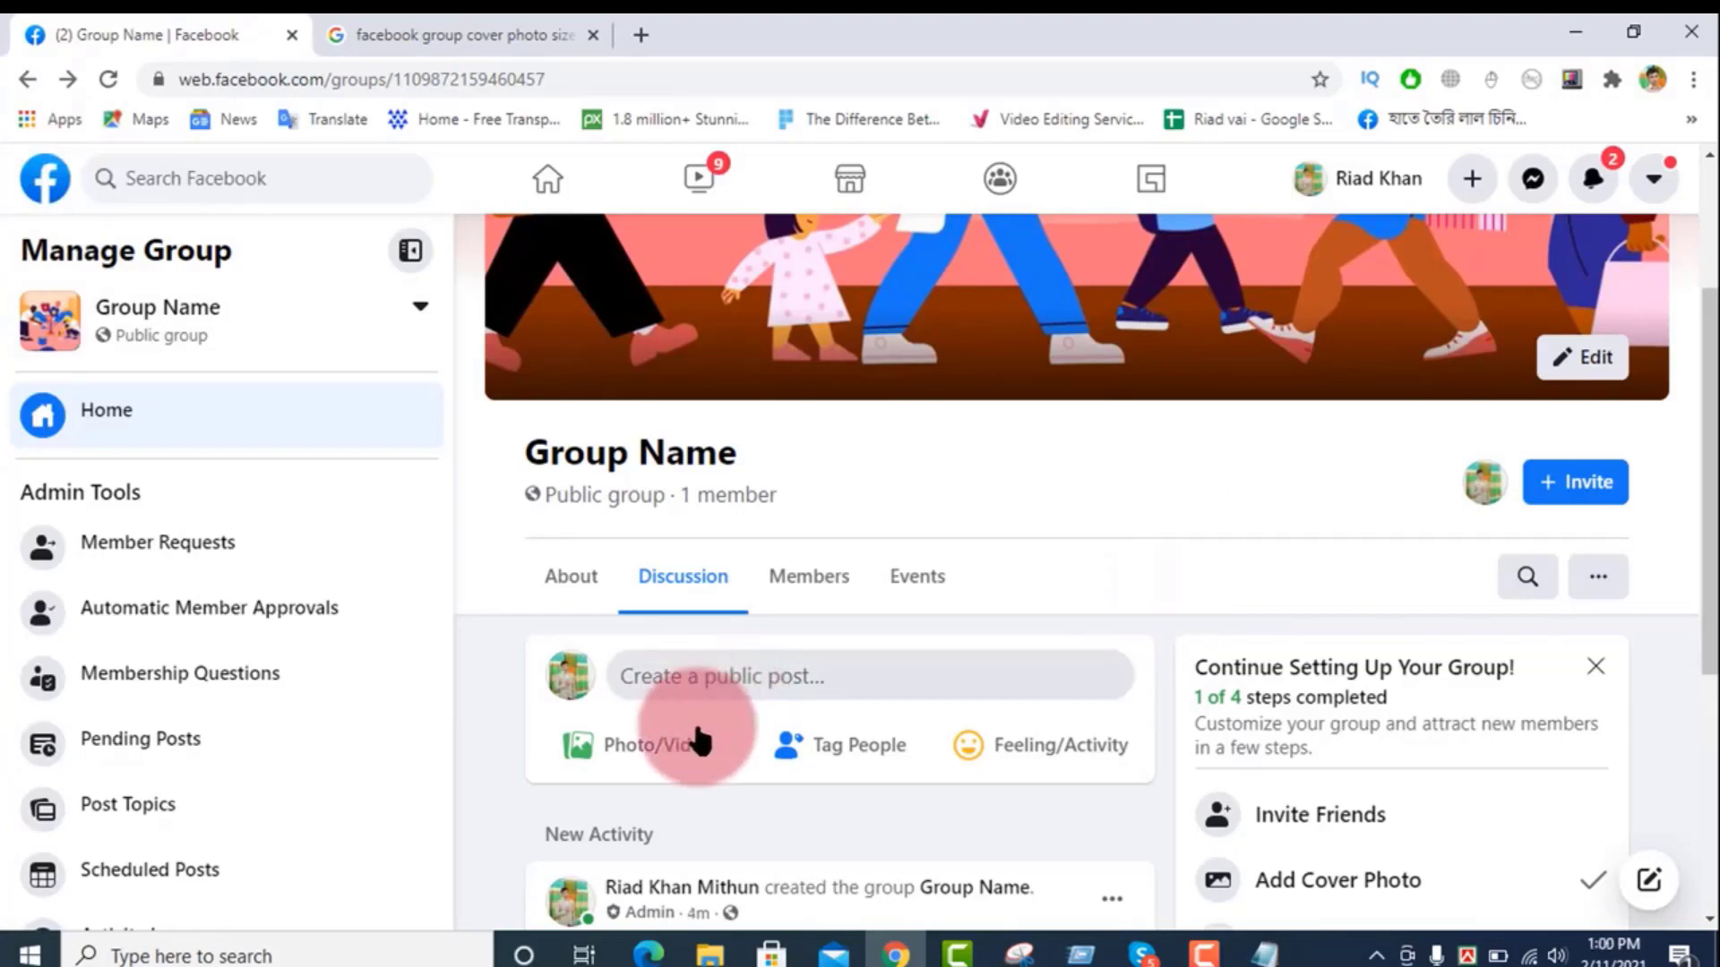
left_click(607, 757)
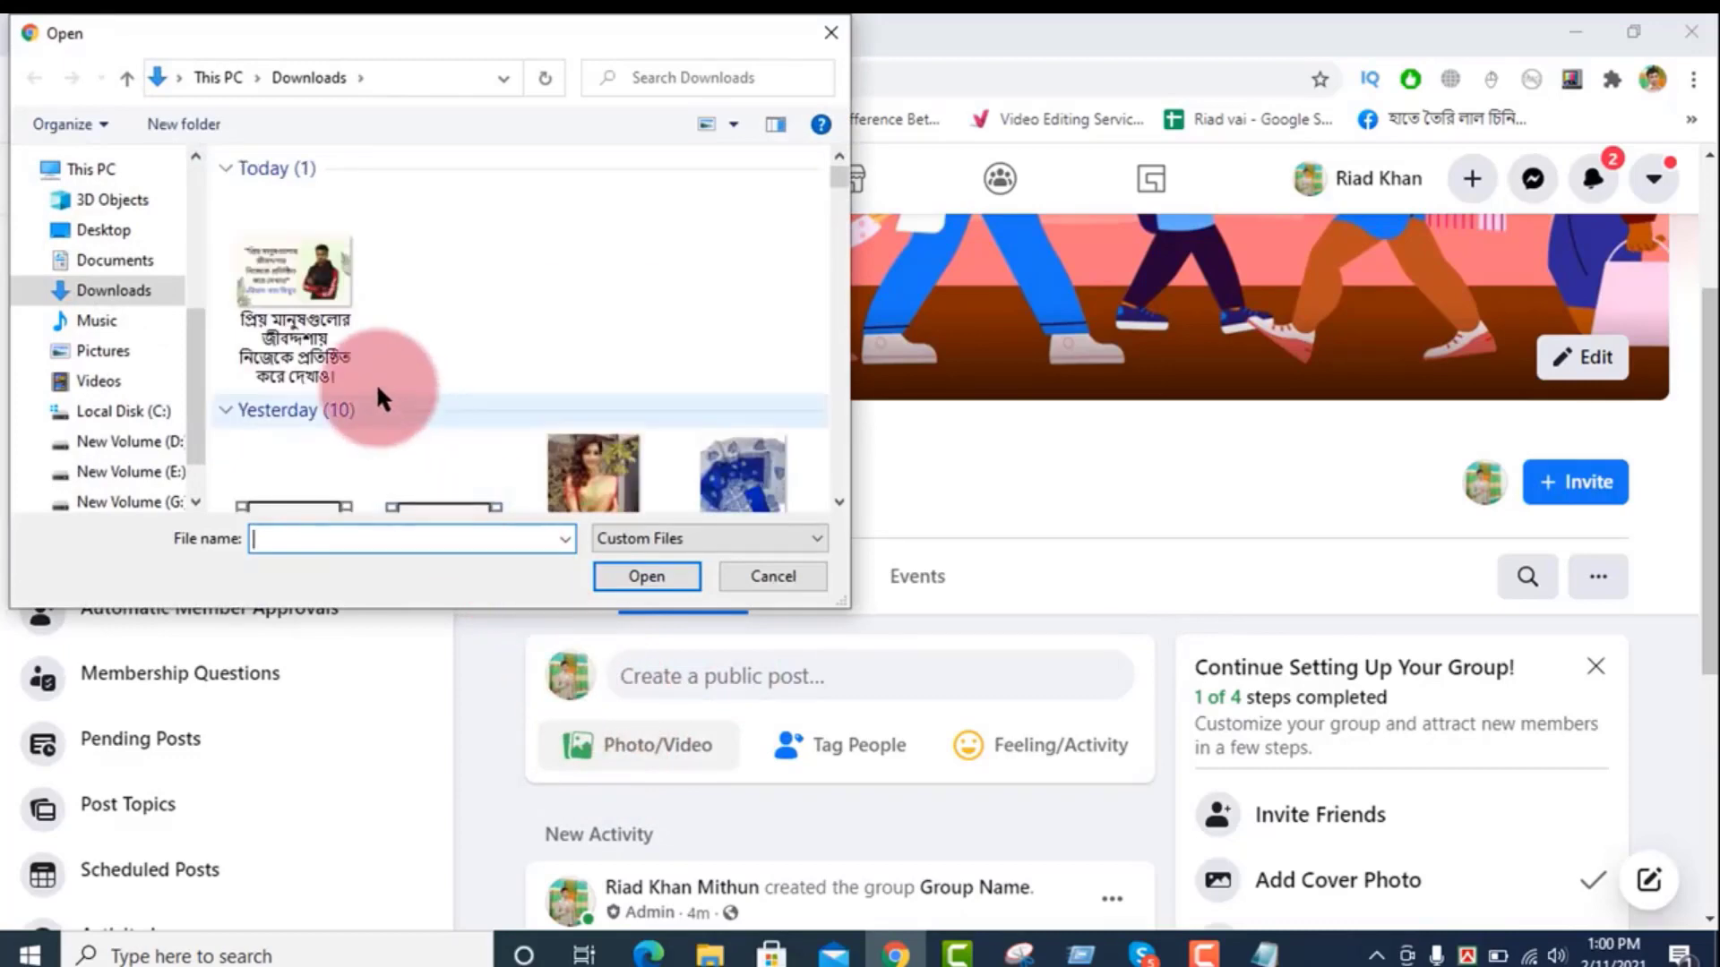
double_click(283, 301)
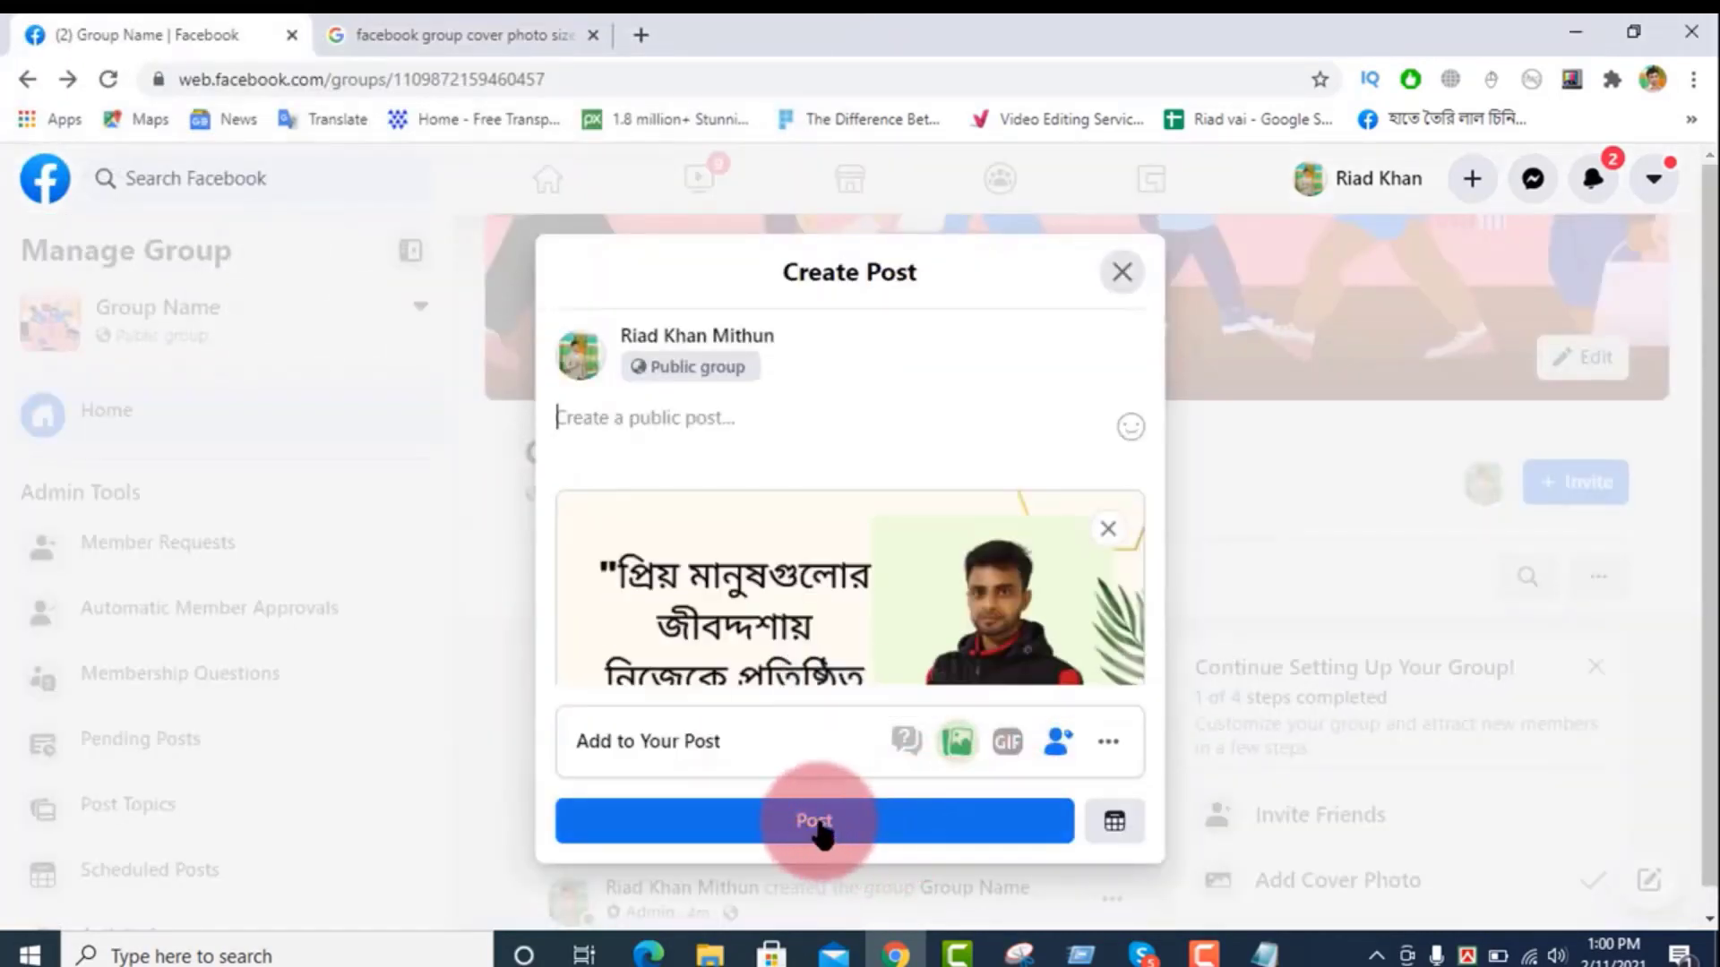
left_click(819, 824)
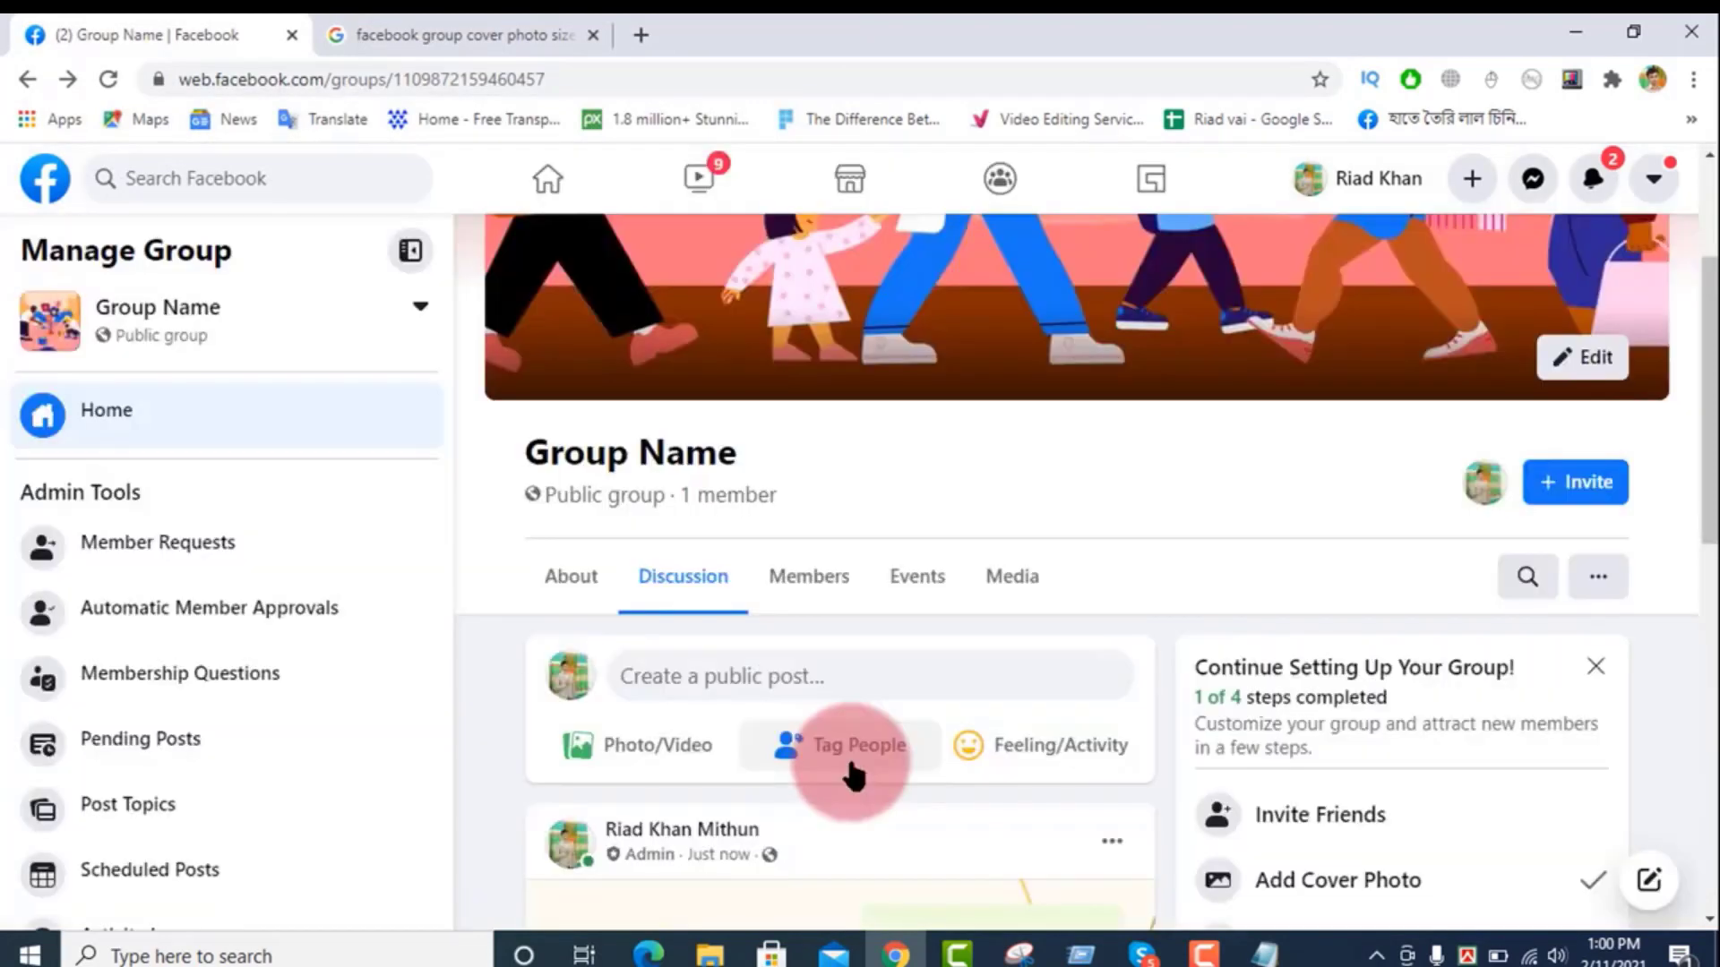
Step: Mark the new quote image post as an announcement
scroll(874, 800, "down", 2)
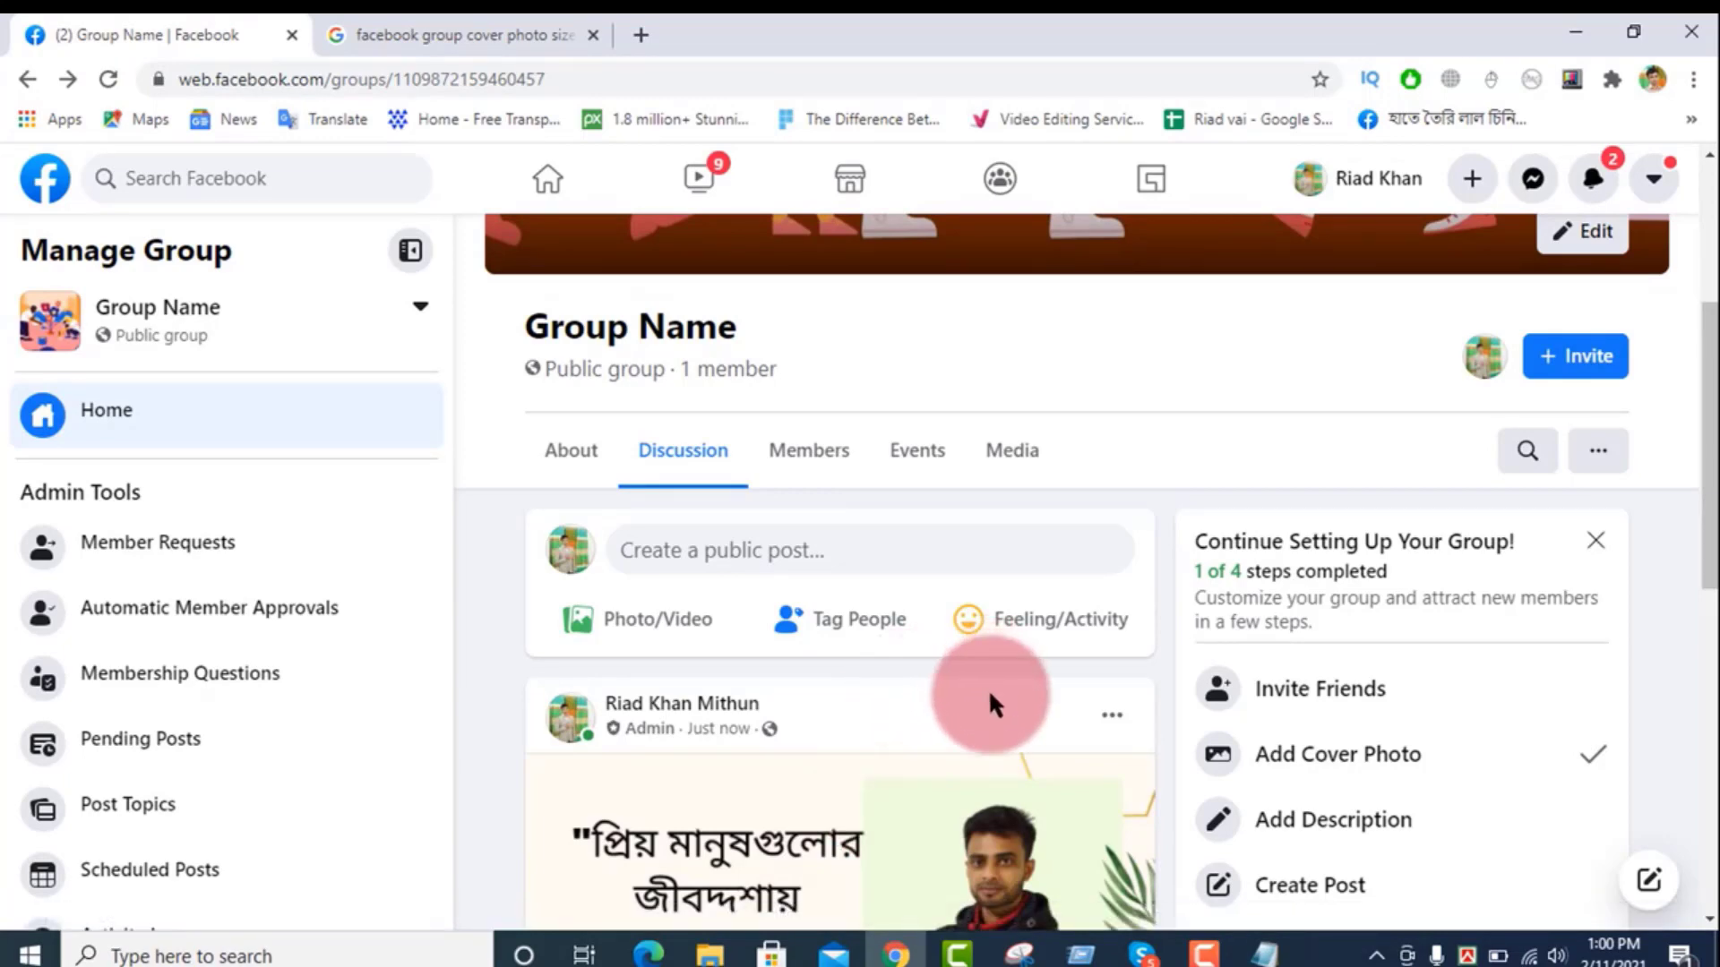
scroll(990, 703, "down", 1)
scroll(990, 703, "down", 2)
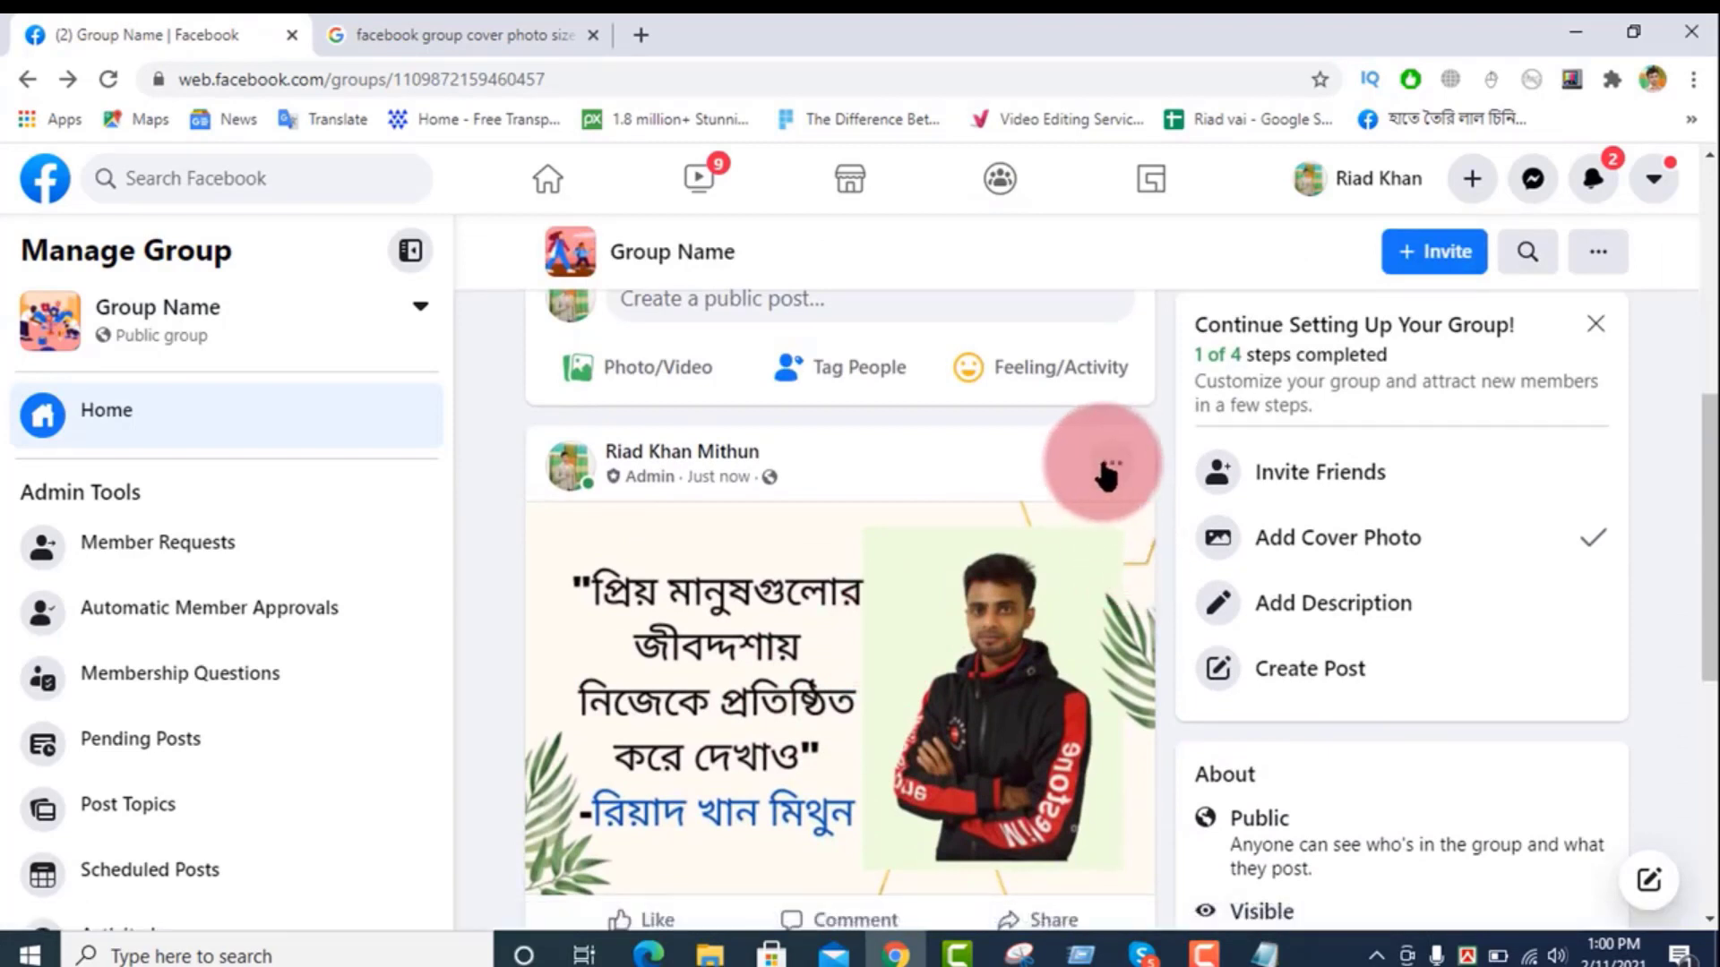
left_click(1117, 464)
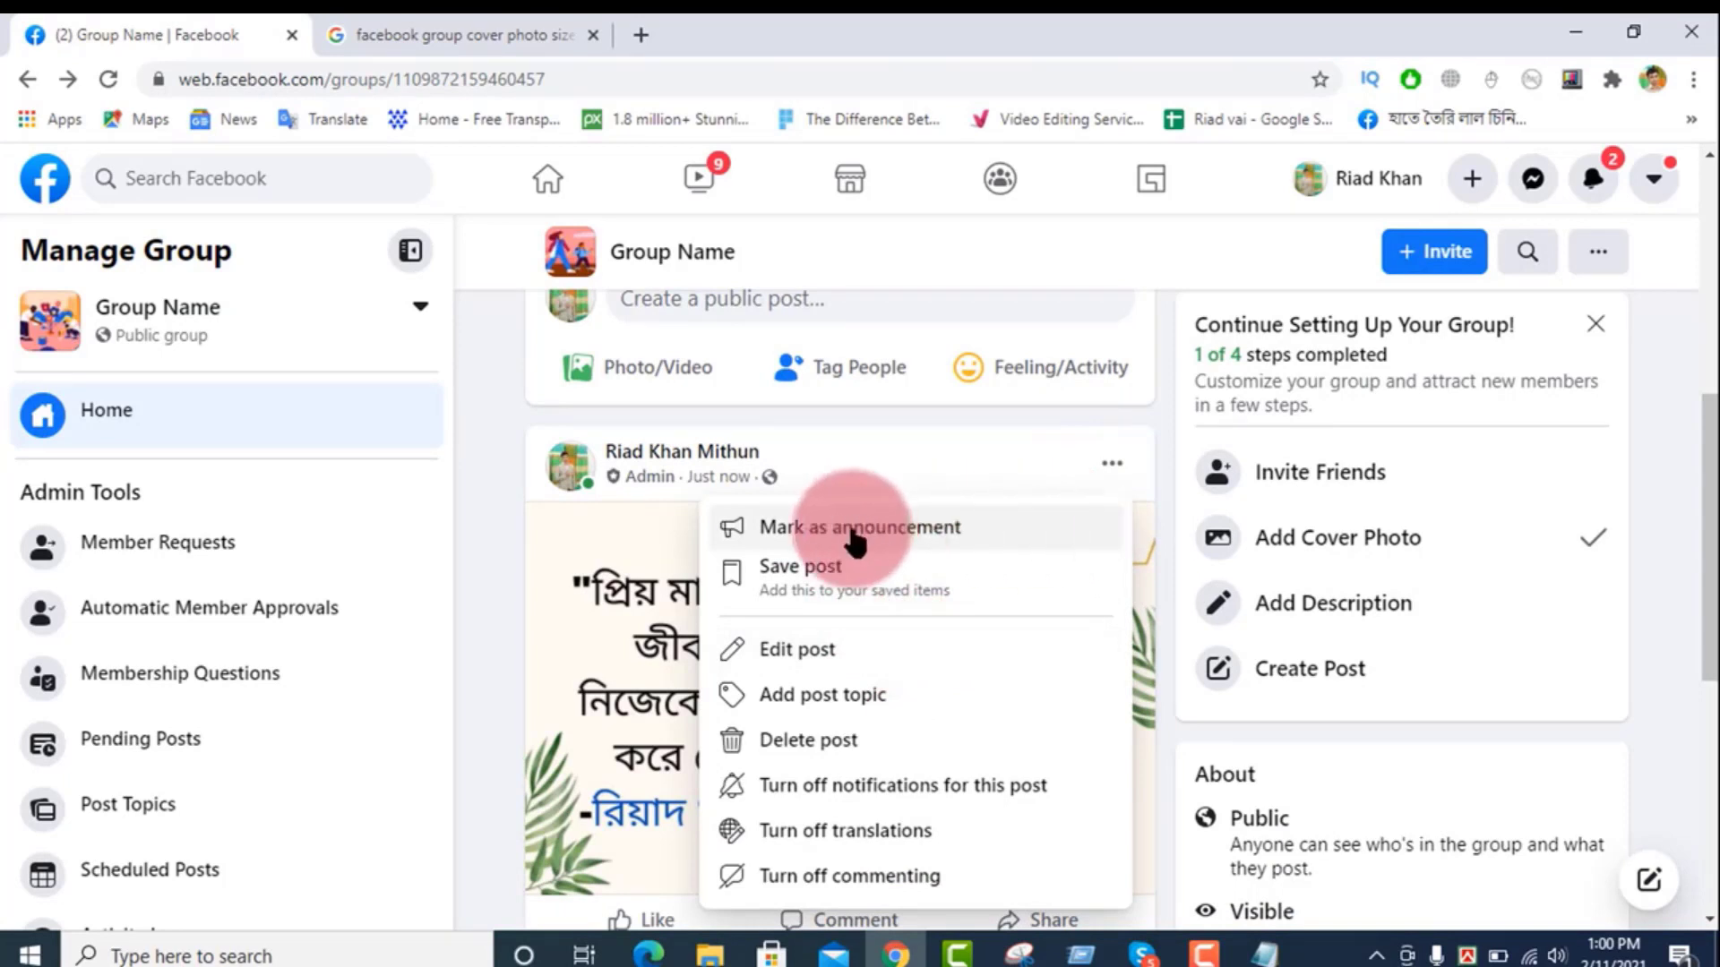
left_click(867, 532)
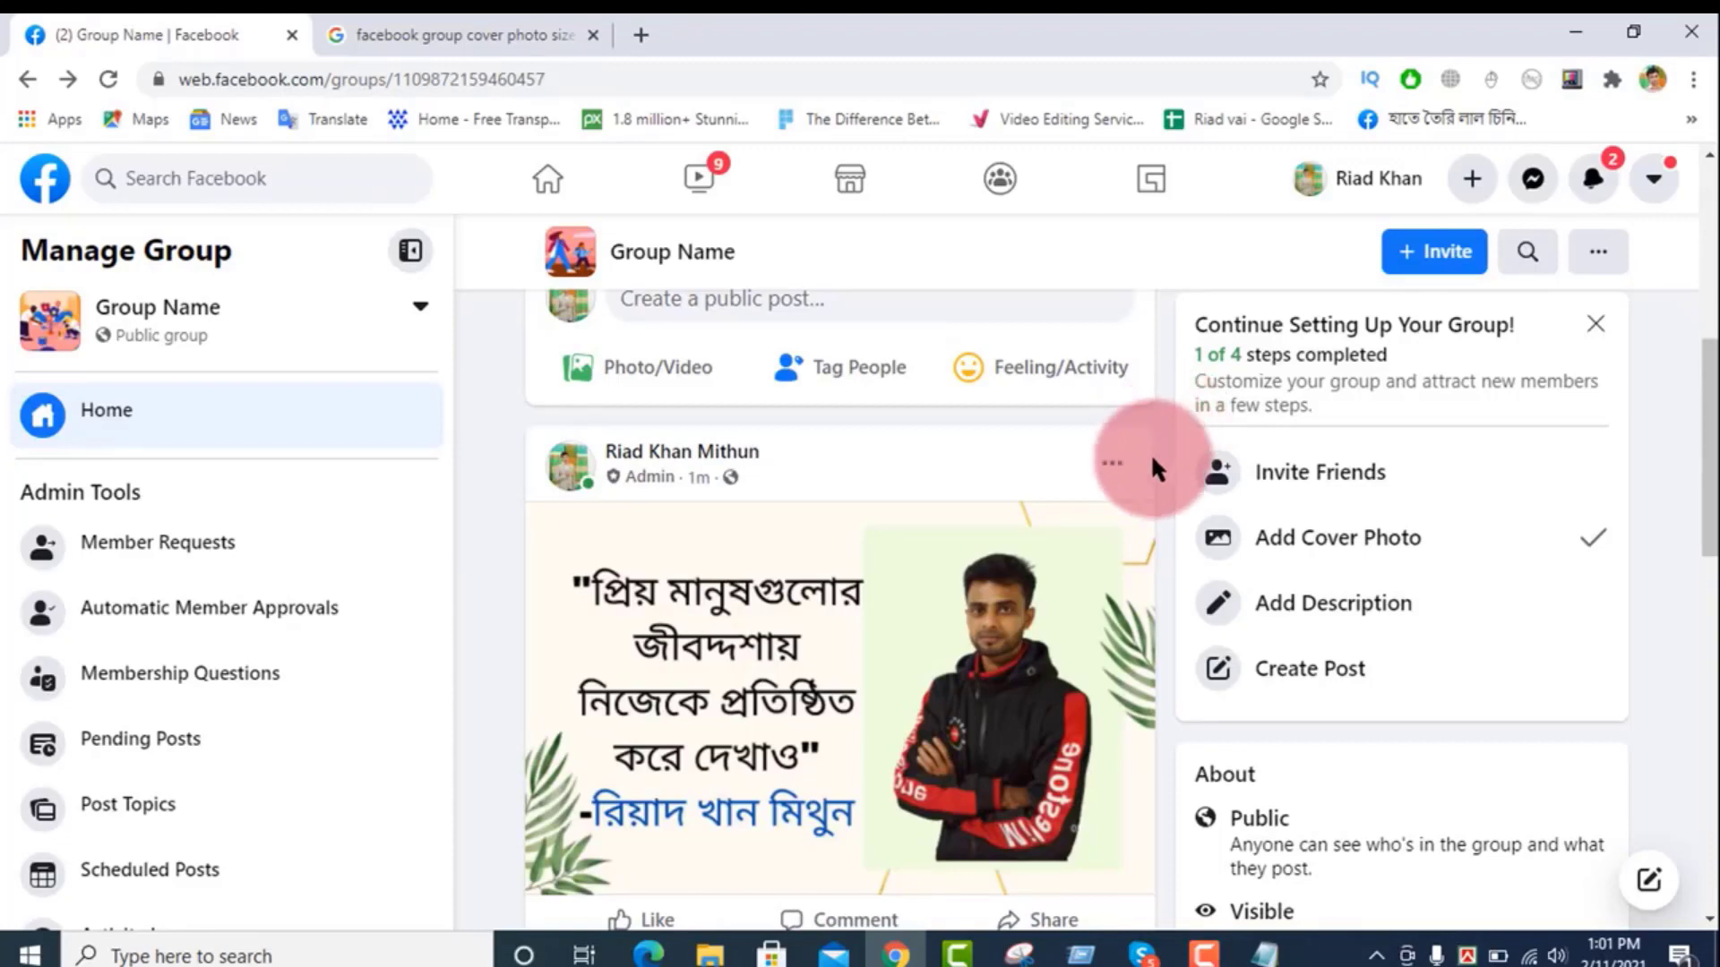
scroll(1034, 570, "down", 3)
scroll(1034, 564, "up", 3)
scroll(967, 582, "down", 3)
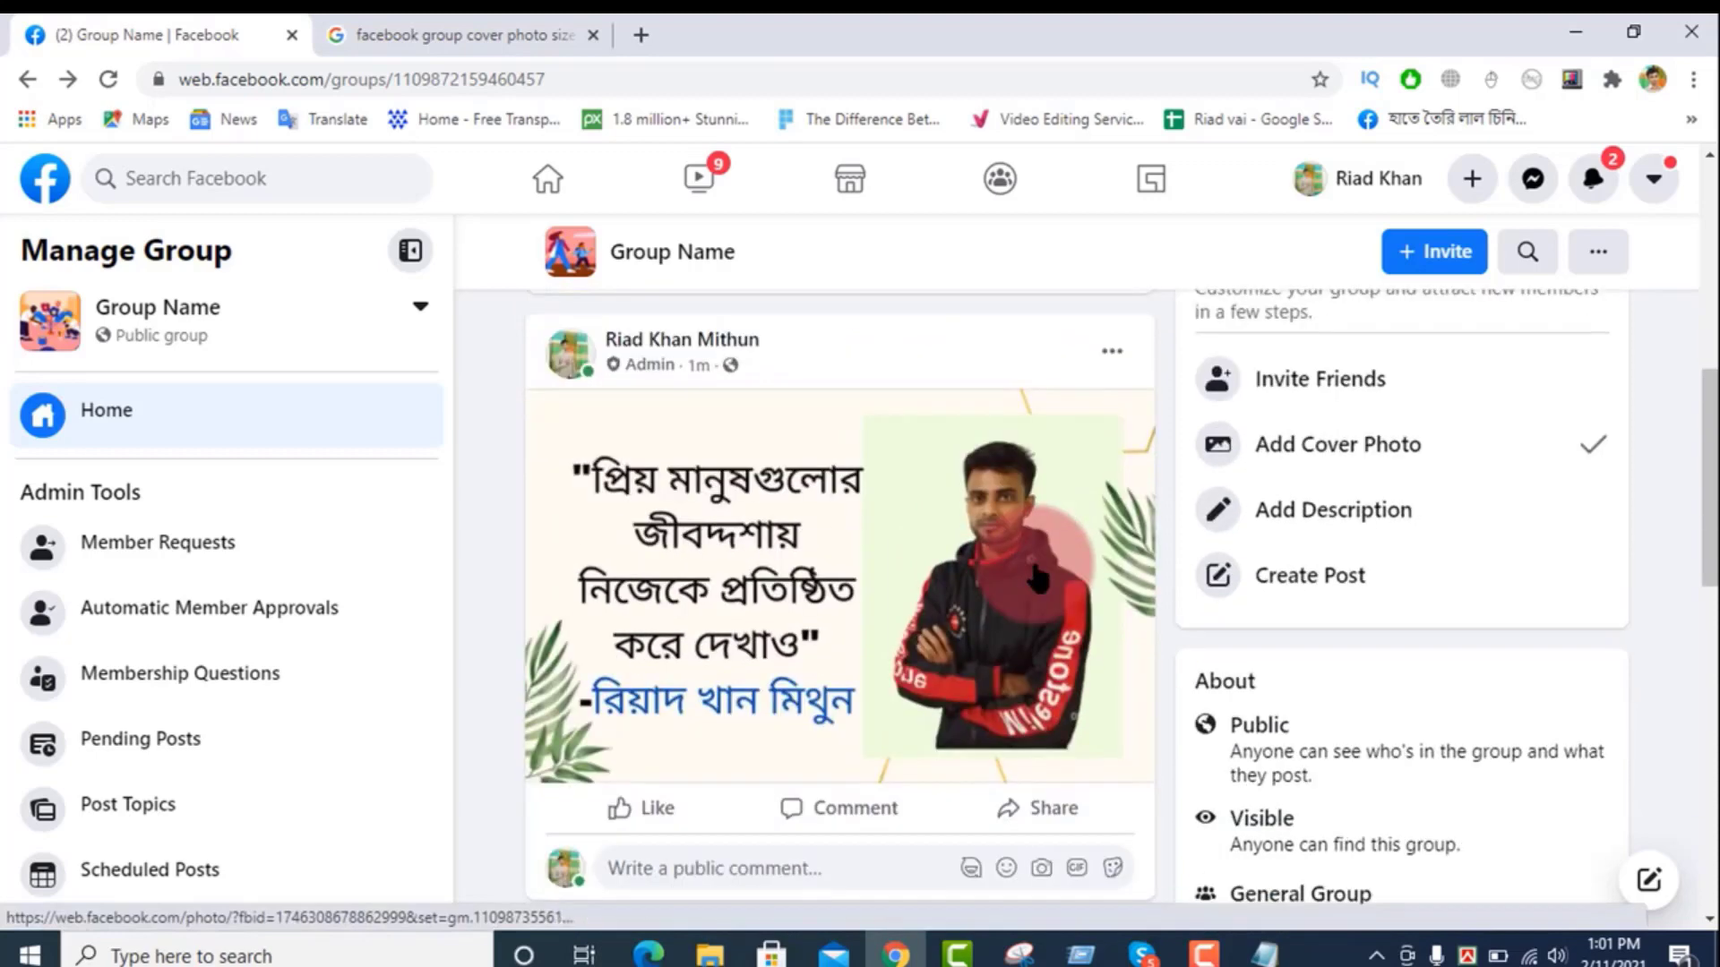
scroll(922, 583, "down", 3)
scroll(921, 580, "up", 3)
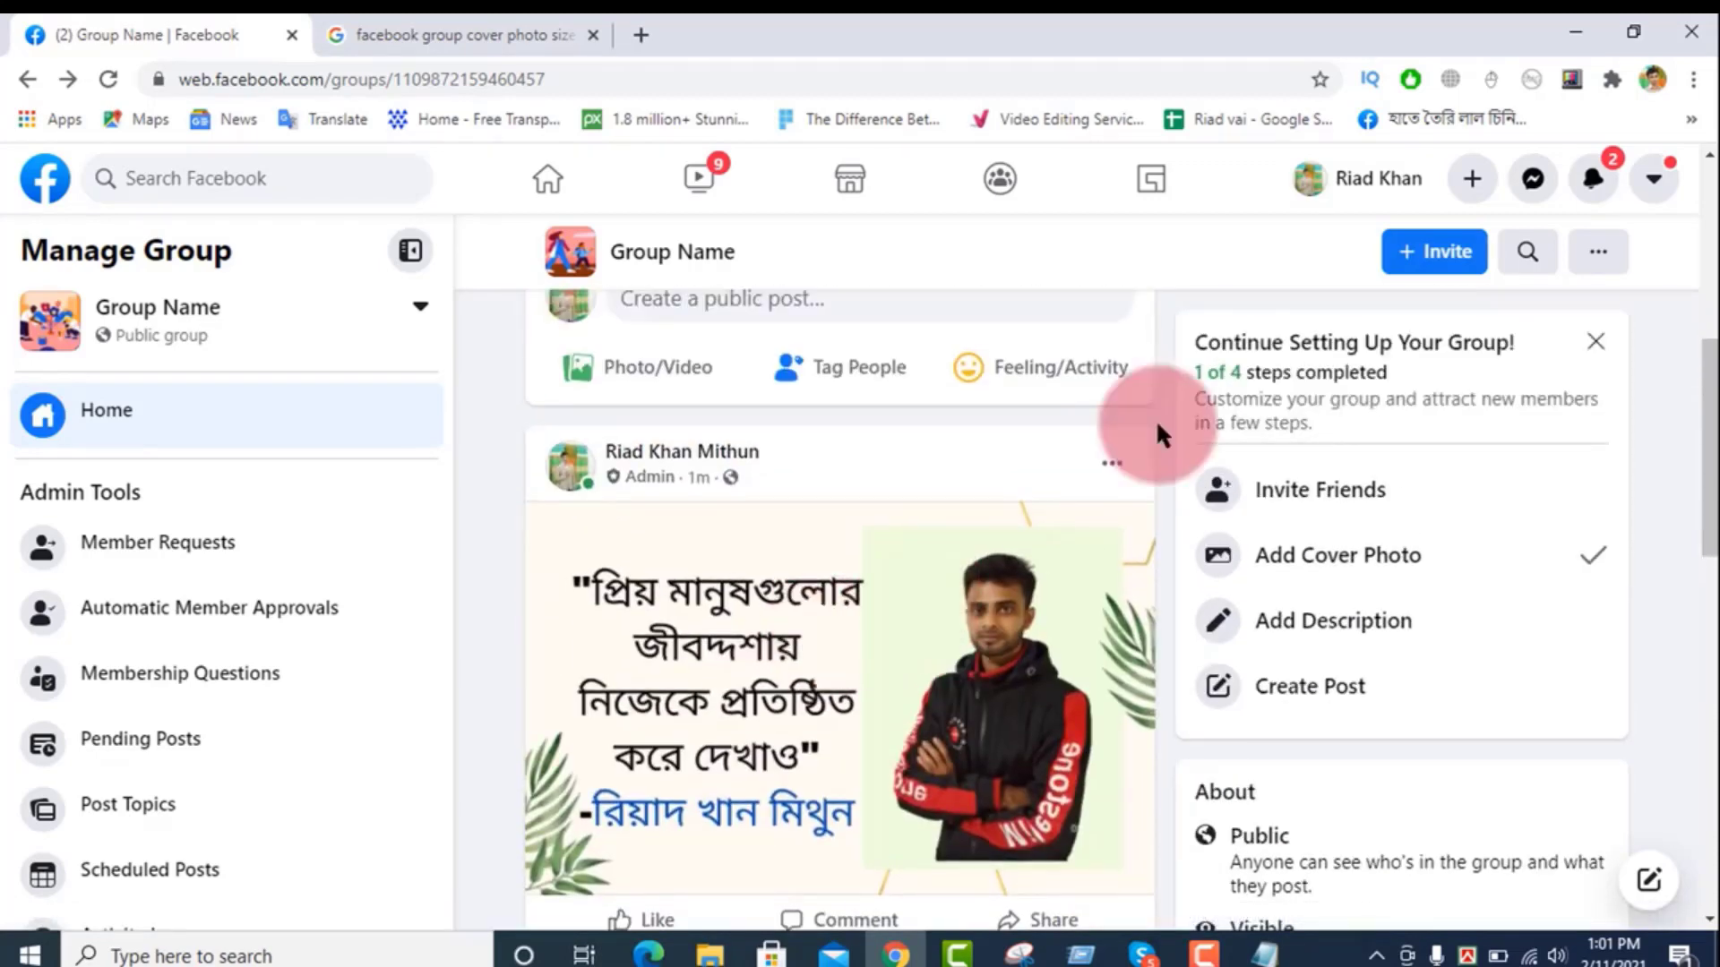
Step: Open the group's notification settings
scroll(1156, 419, "up", 1)
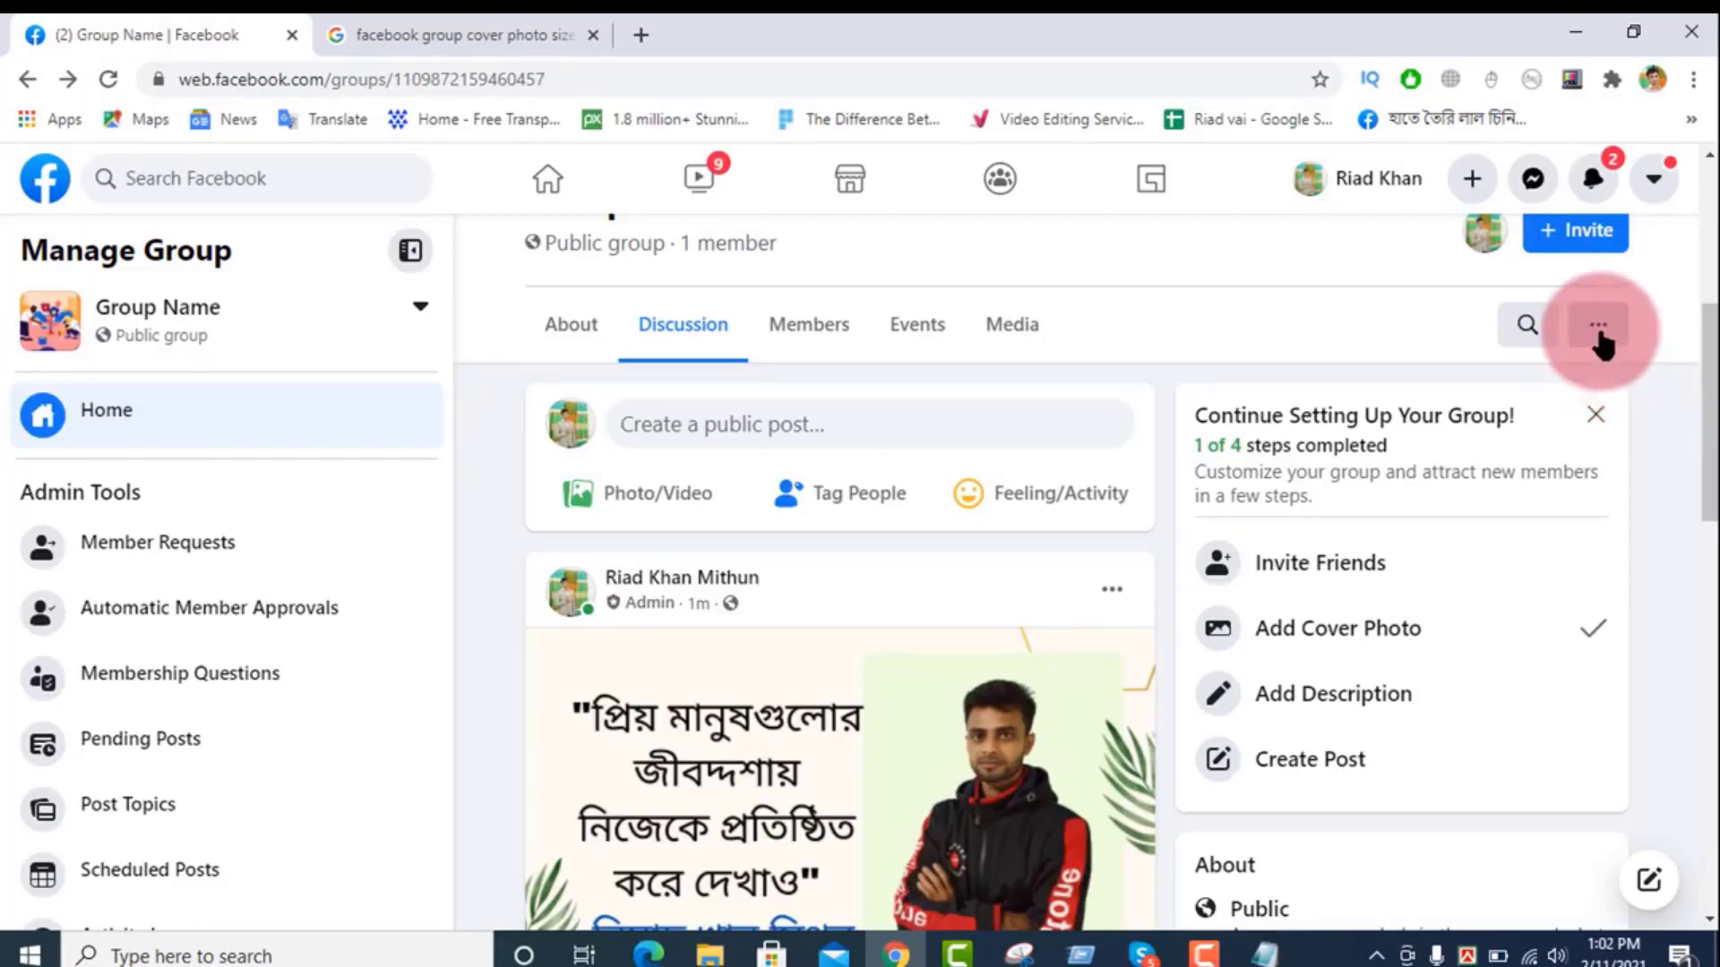
scroll(1612, 359, "up", 4)
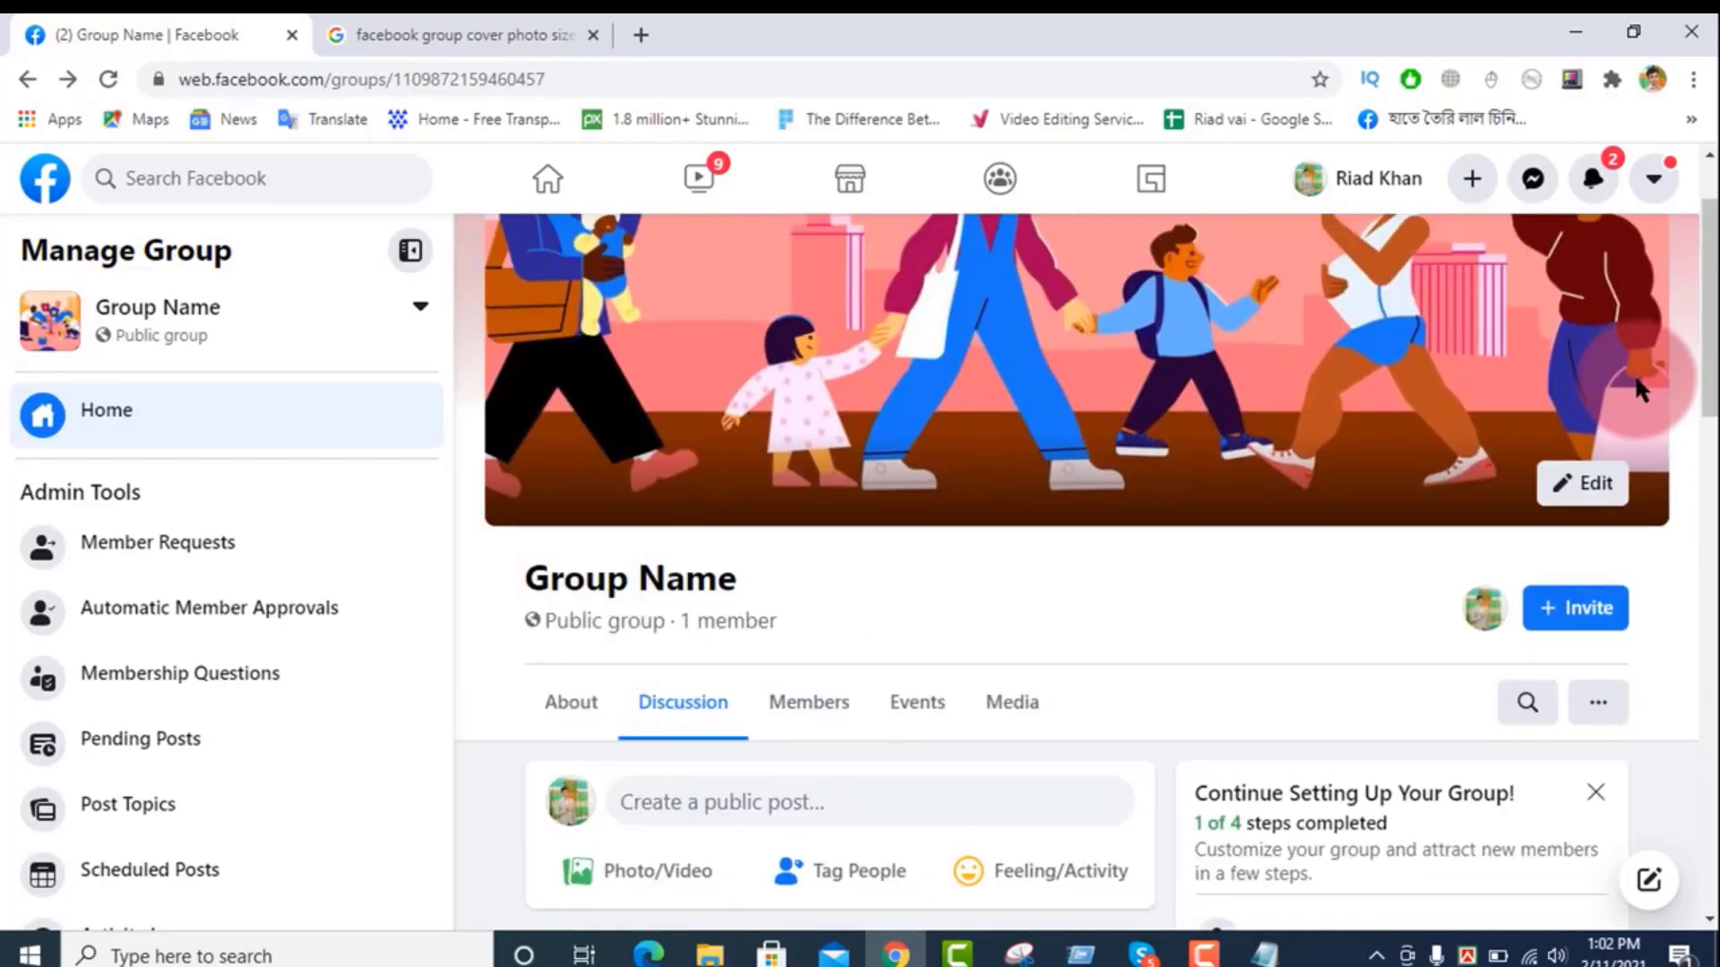
scroll(1634, 372, "down", 3)
left_click(1594, 461)
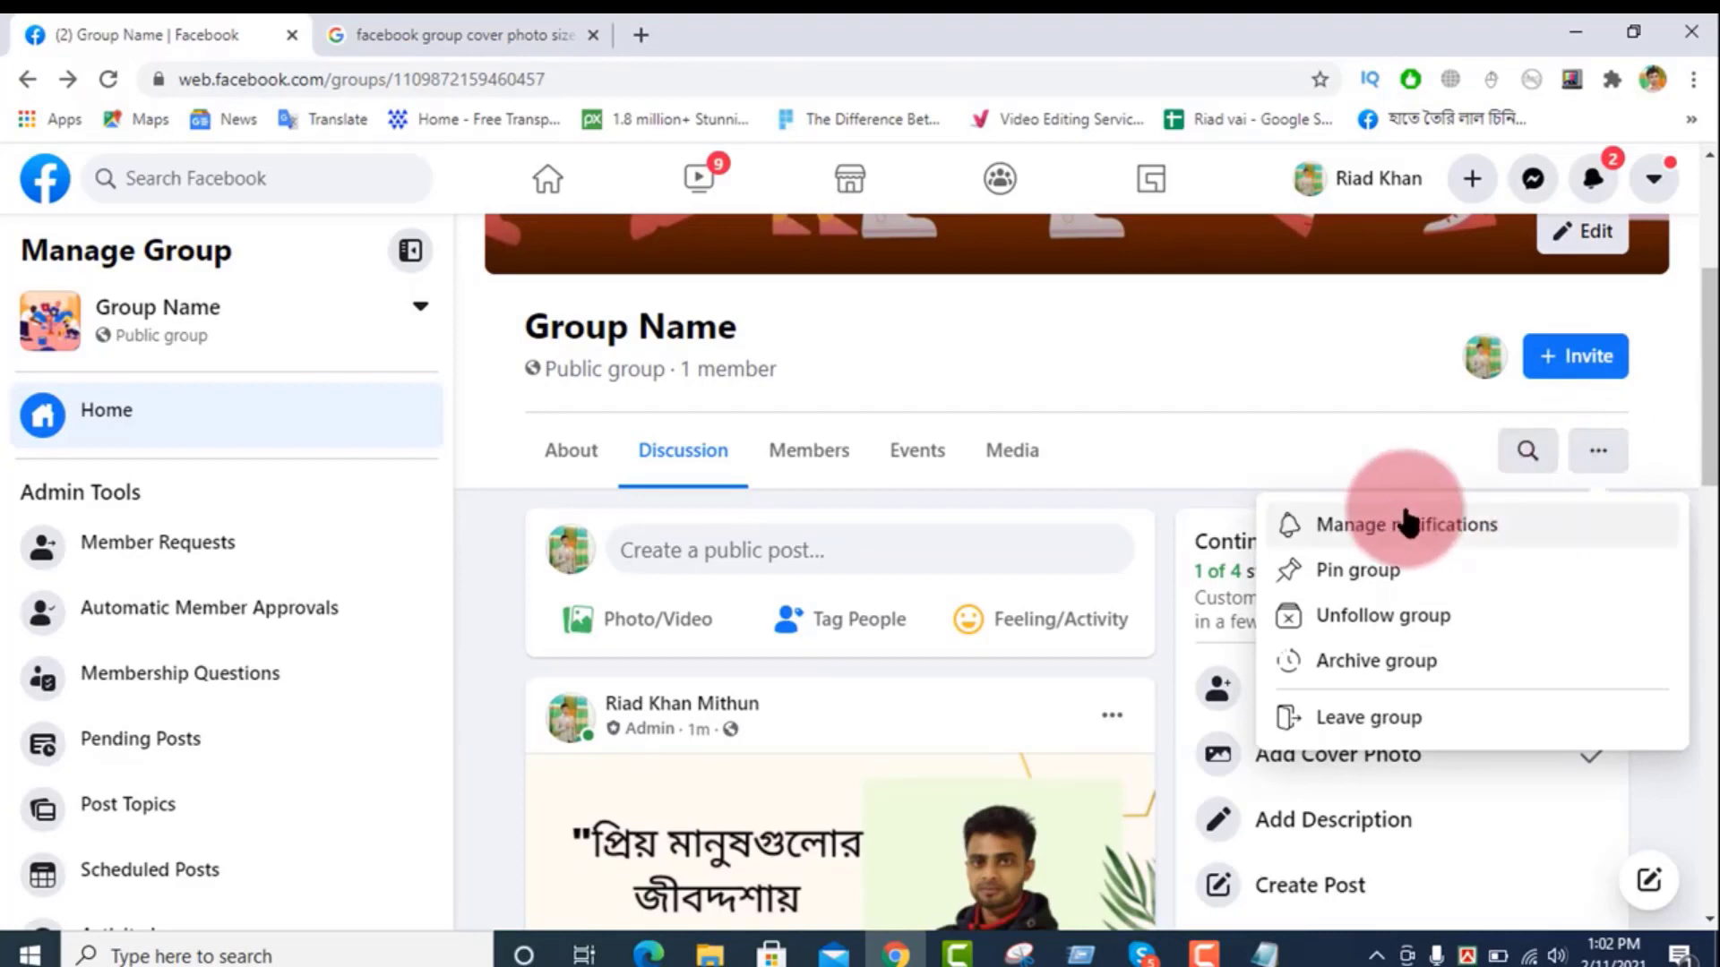
left_click(1353, 528)
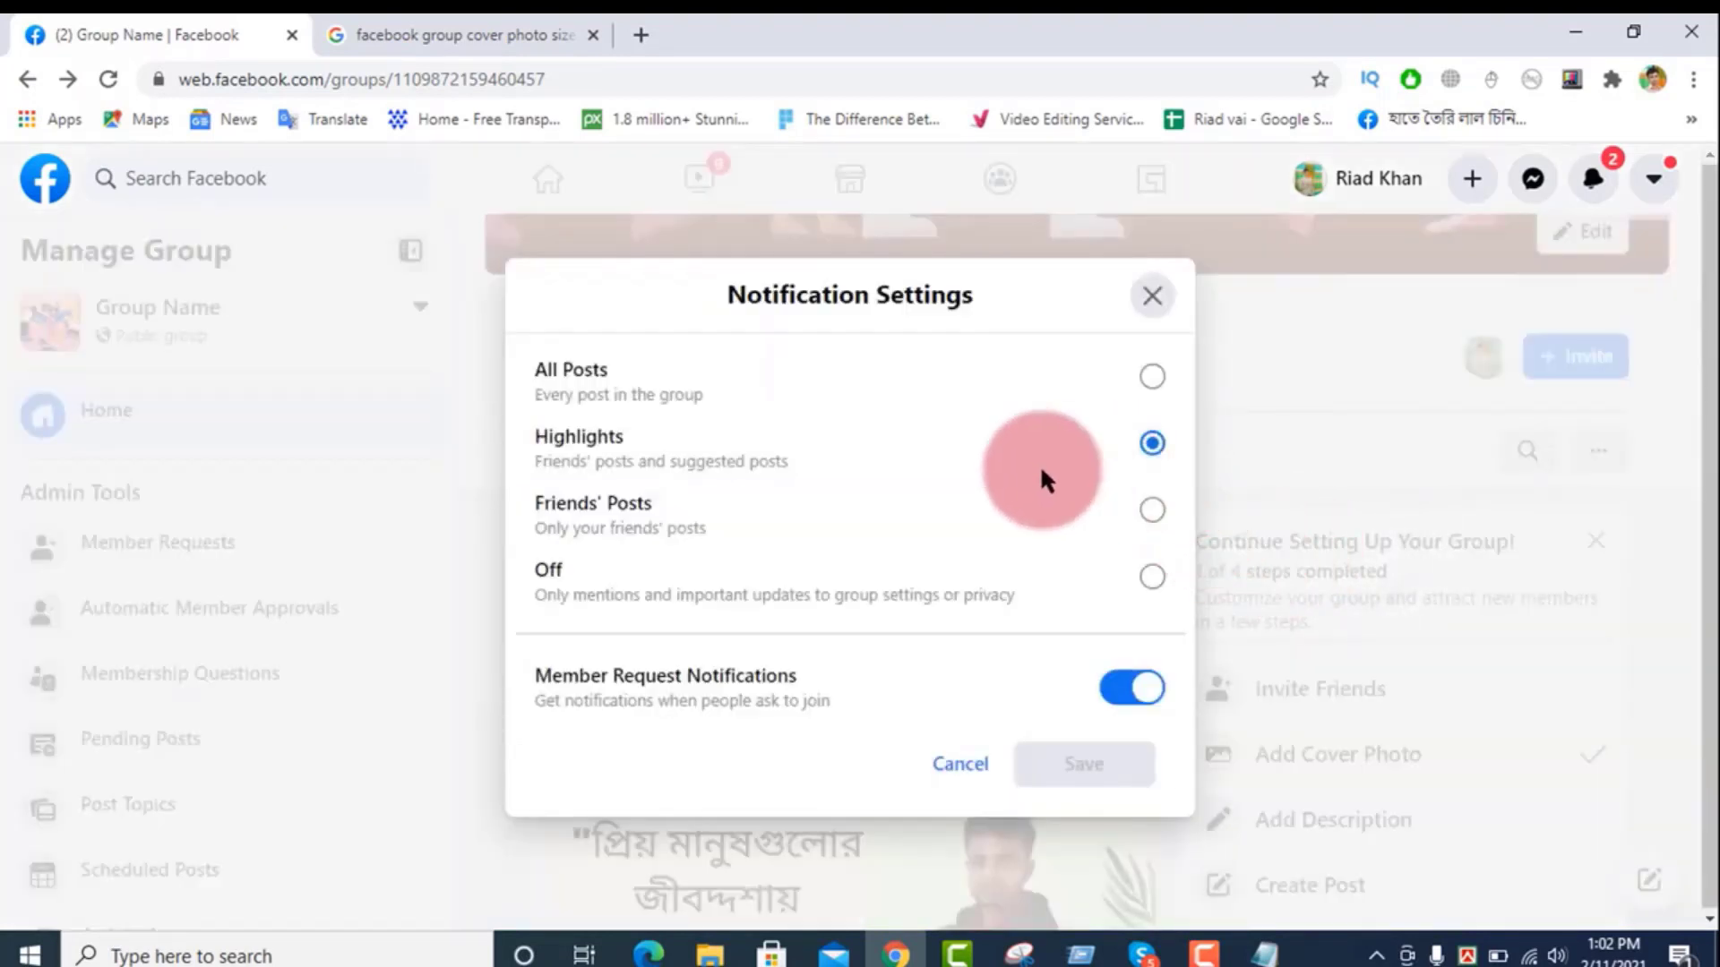
Step: Try the All Posts, Highlights and Off notification options, and switch Member Request Notifications off and back on
left_click(1155, 380)
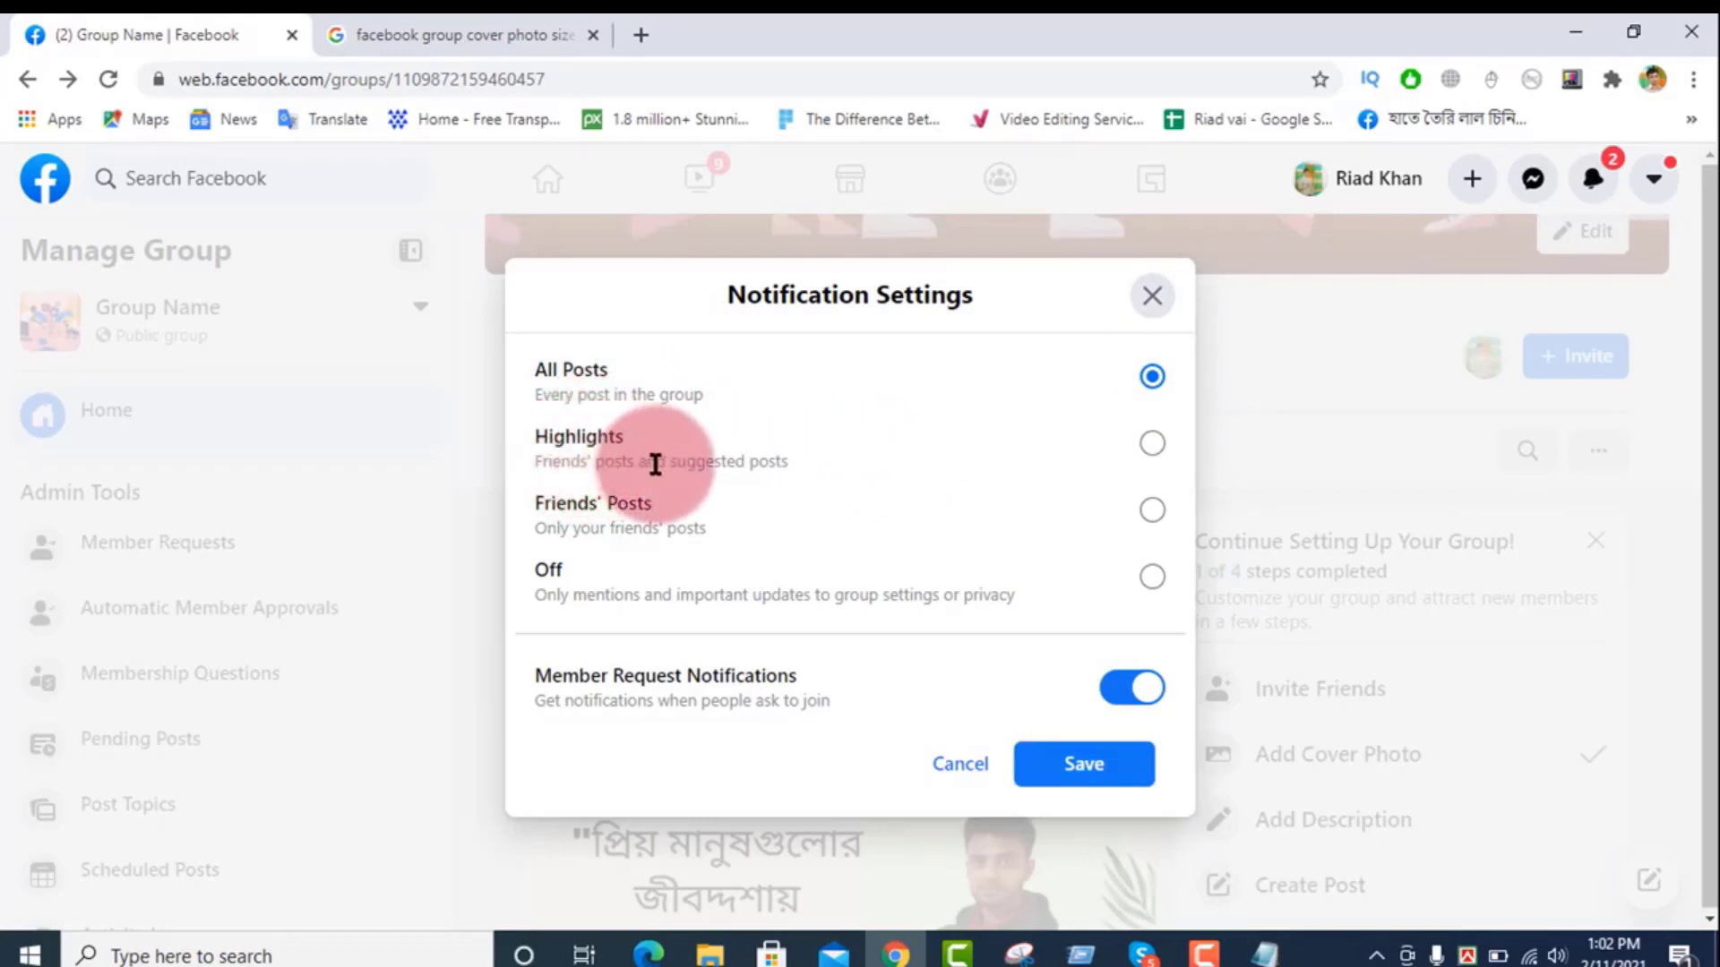
left_click(1153, 453)
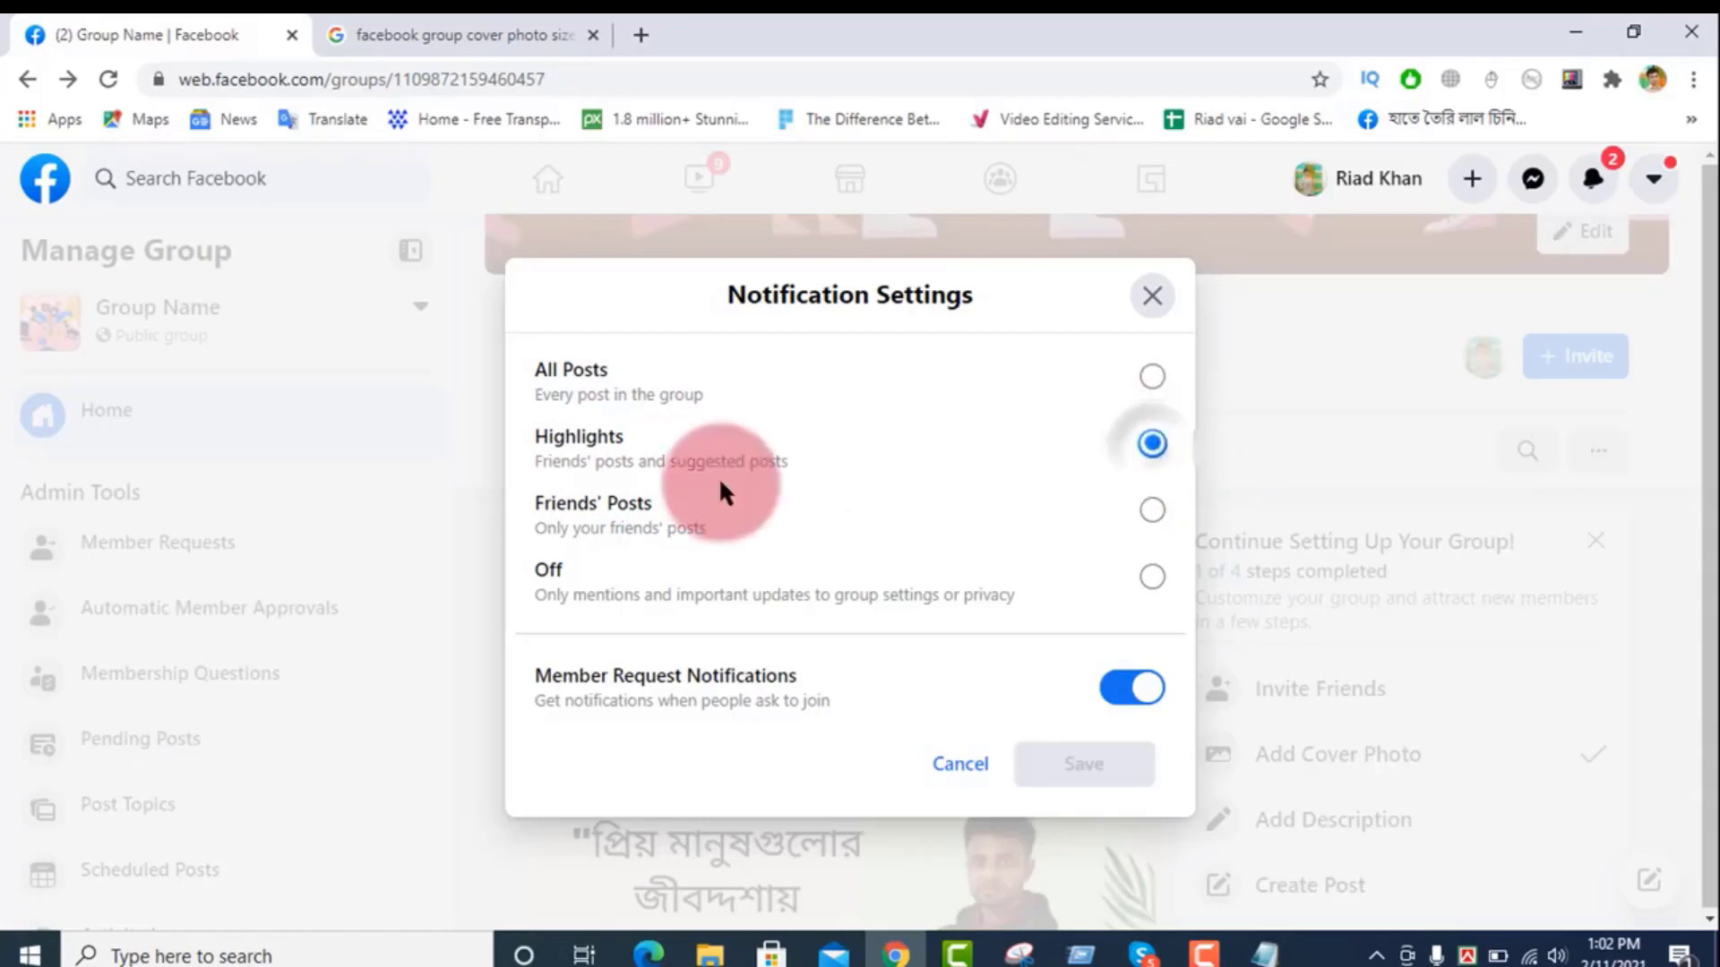
left_click(1153, 578)
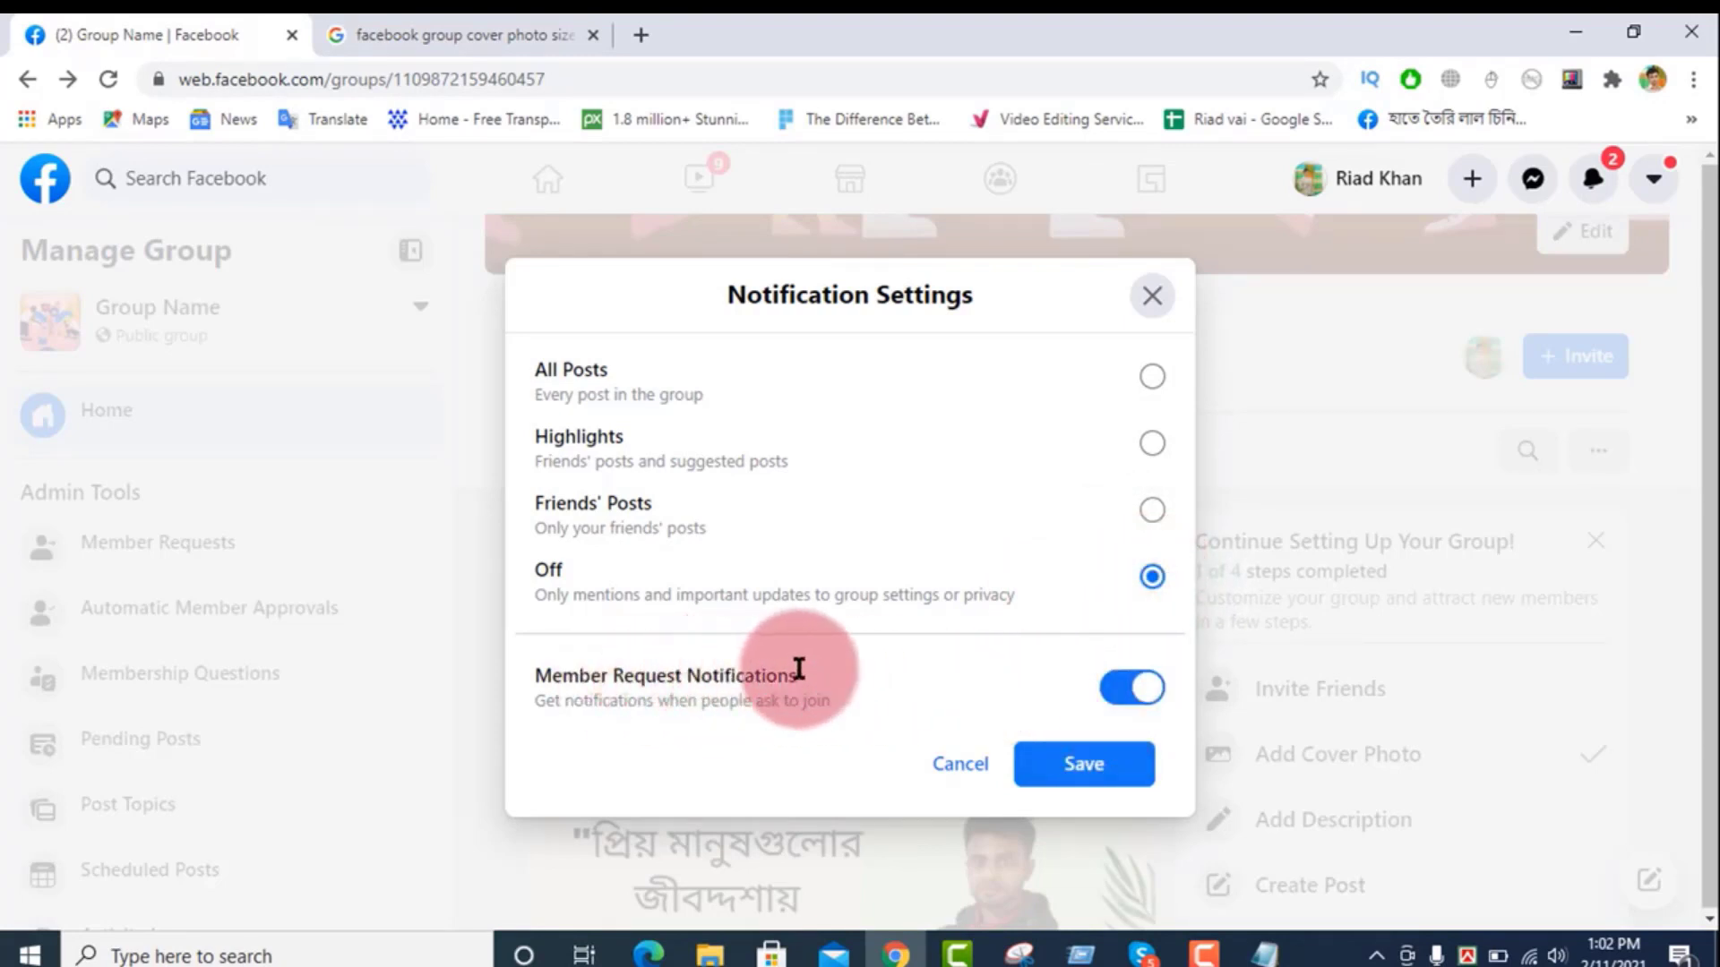
left_click(1132, 690)
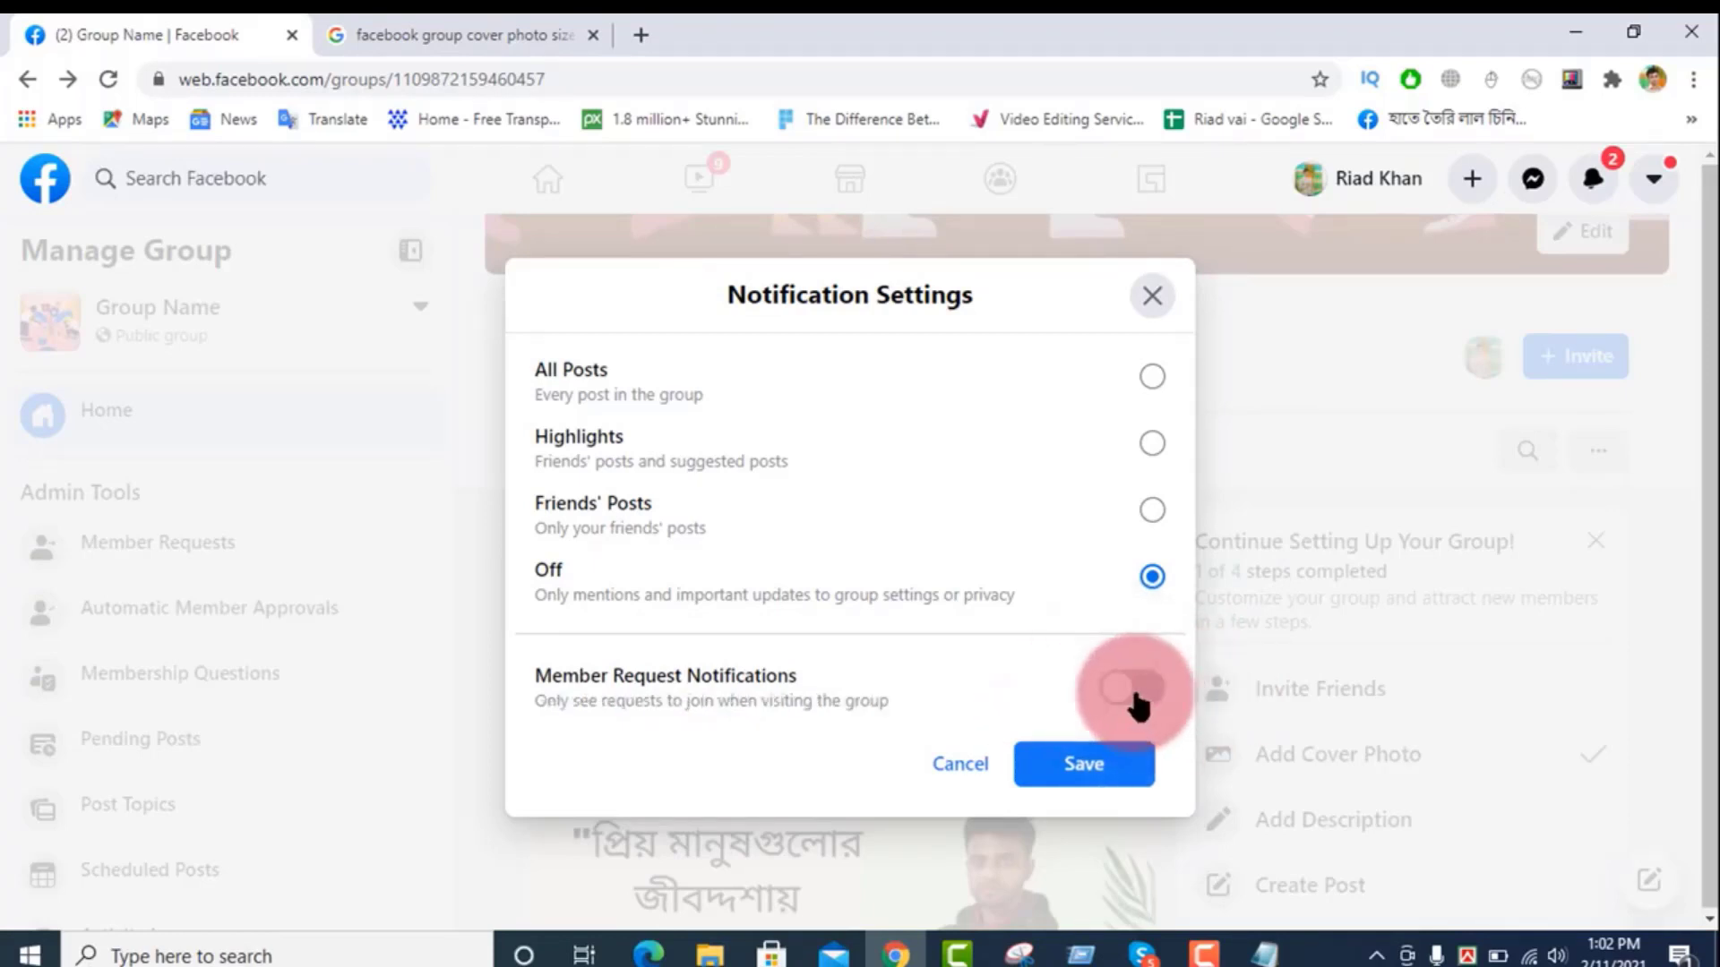
left_click(1142, 705)
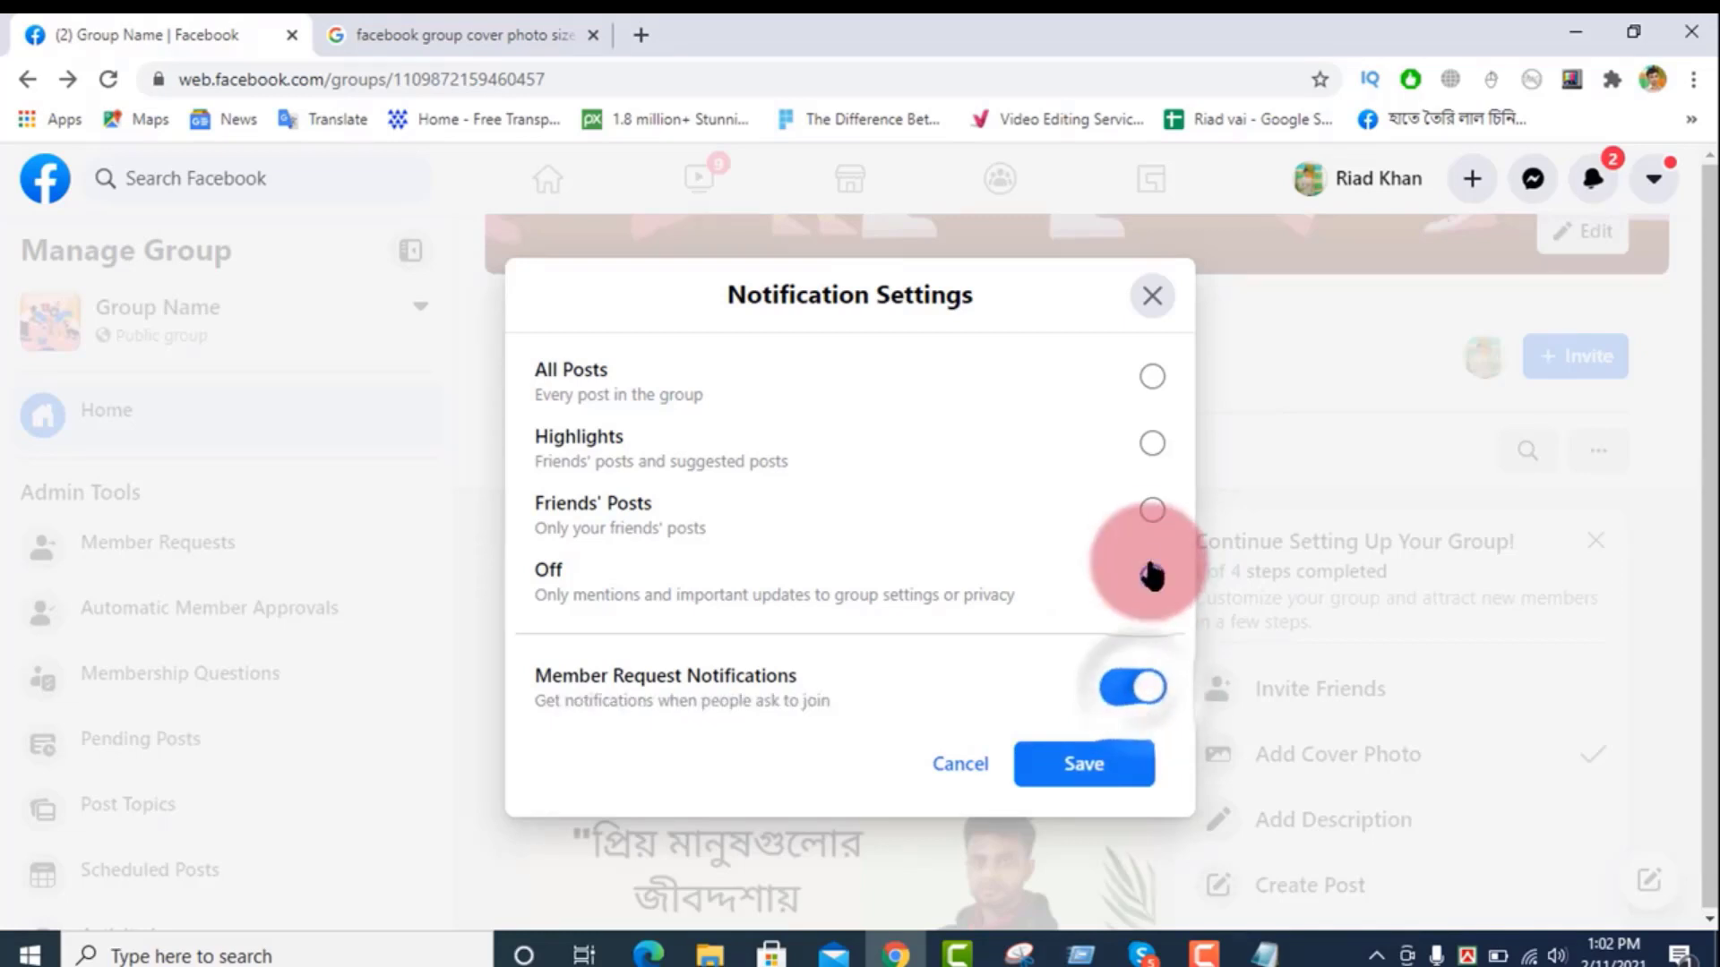
Step: Set the group's notifications to All Posts and save the settings
left_click(1151, 380)
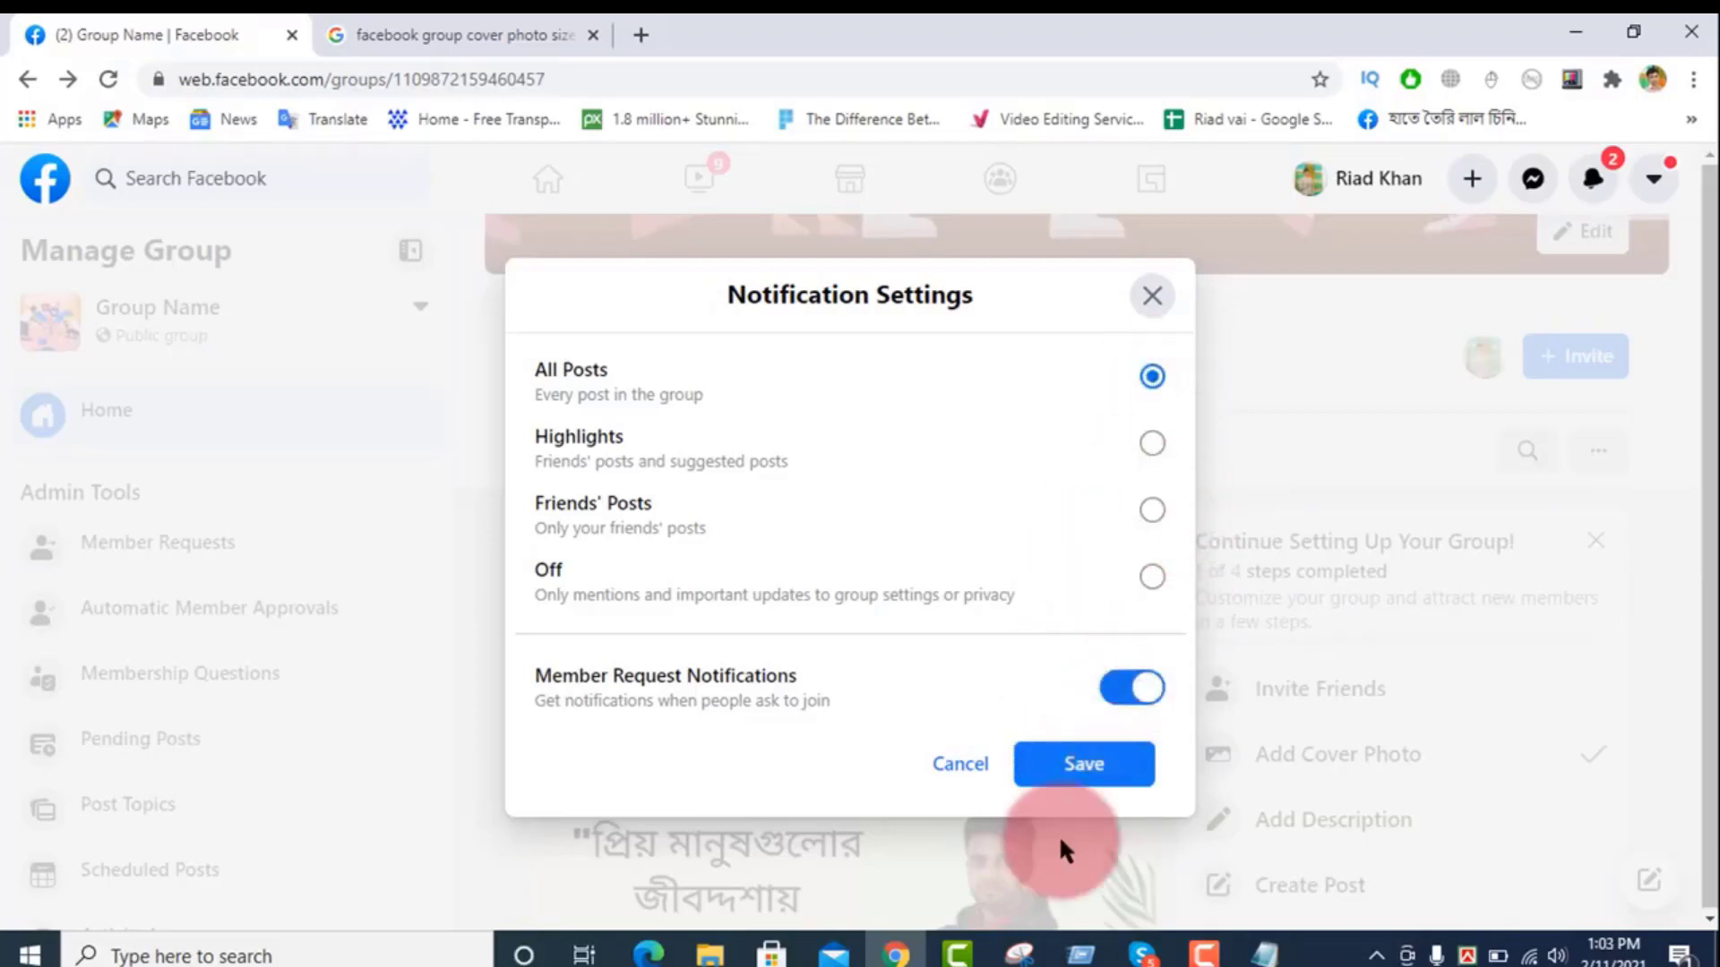
left_click(1064, 766)
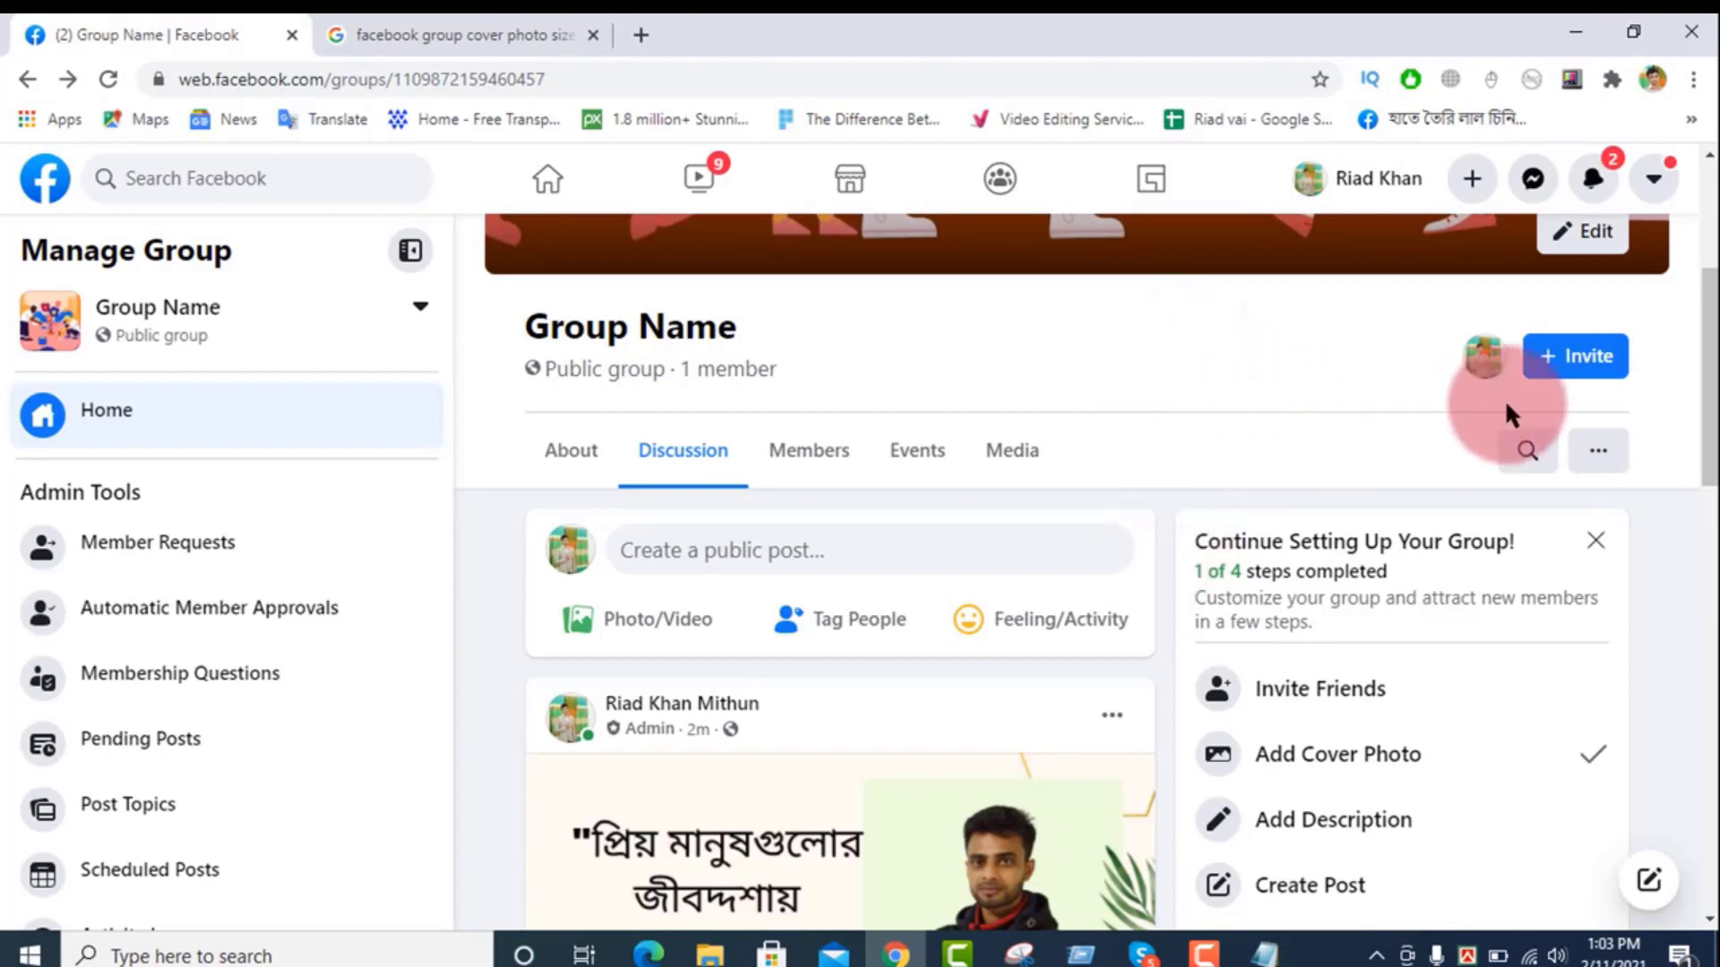
Step: Archive the group and confirm the change
left_click(1599, 452)
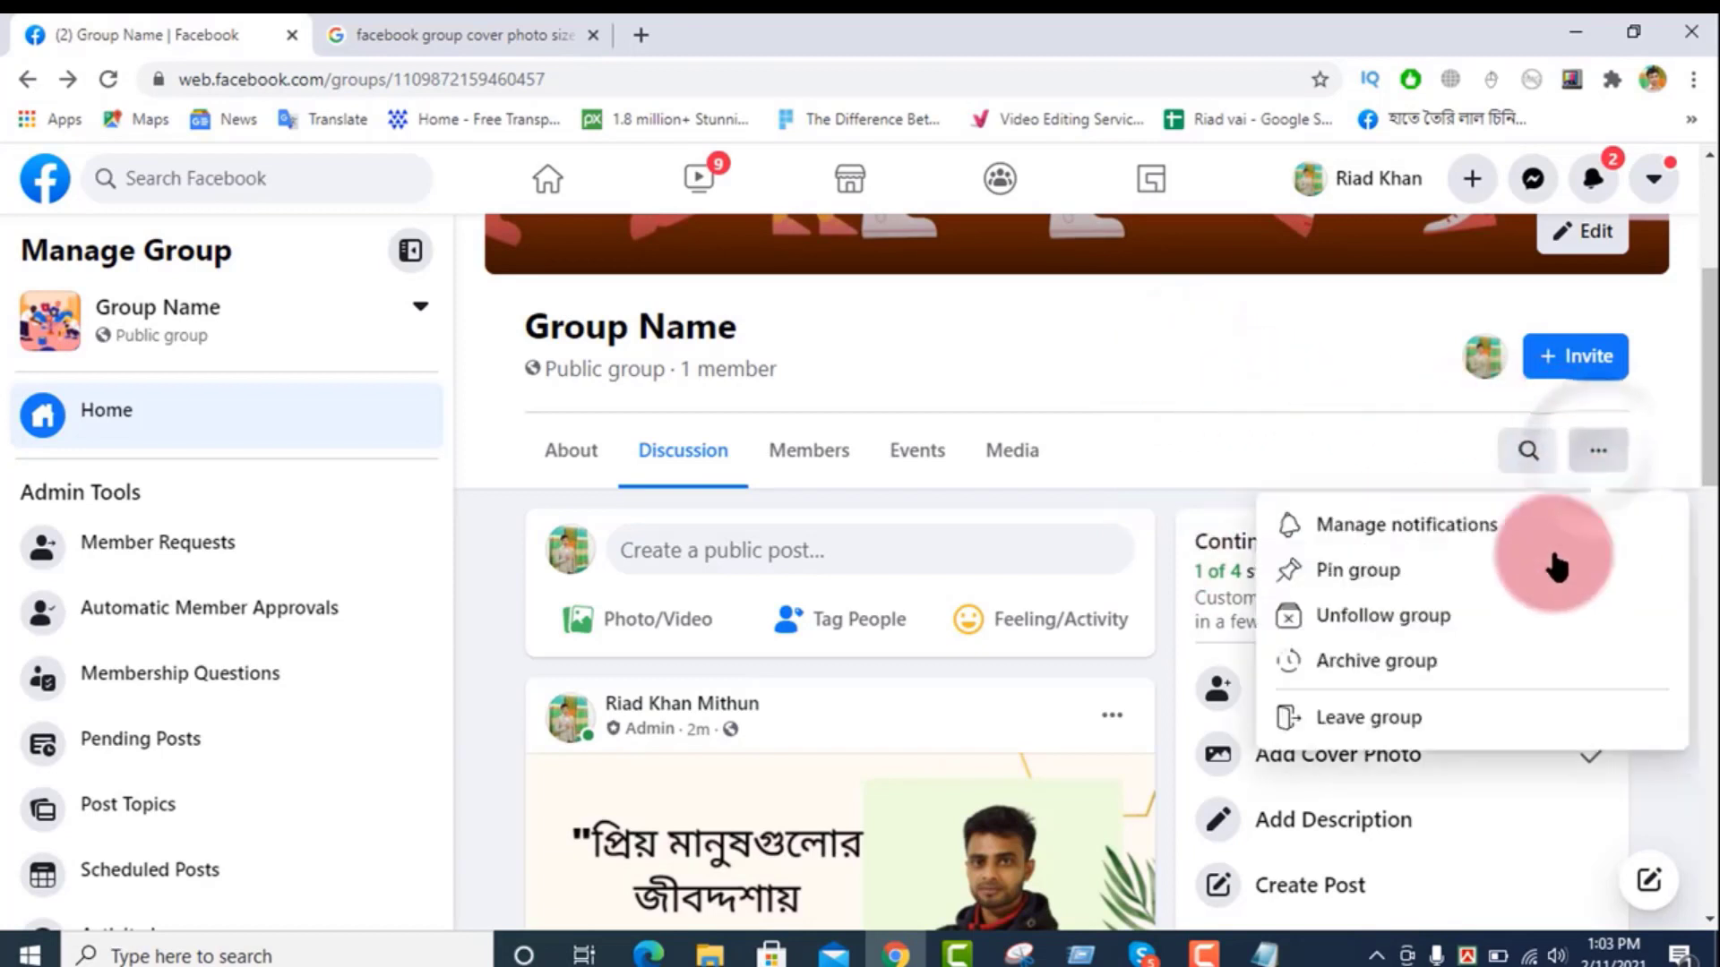
left_click(1356, 663)
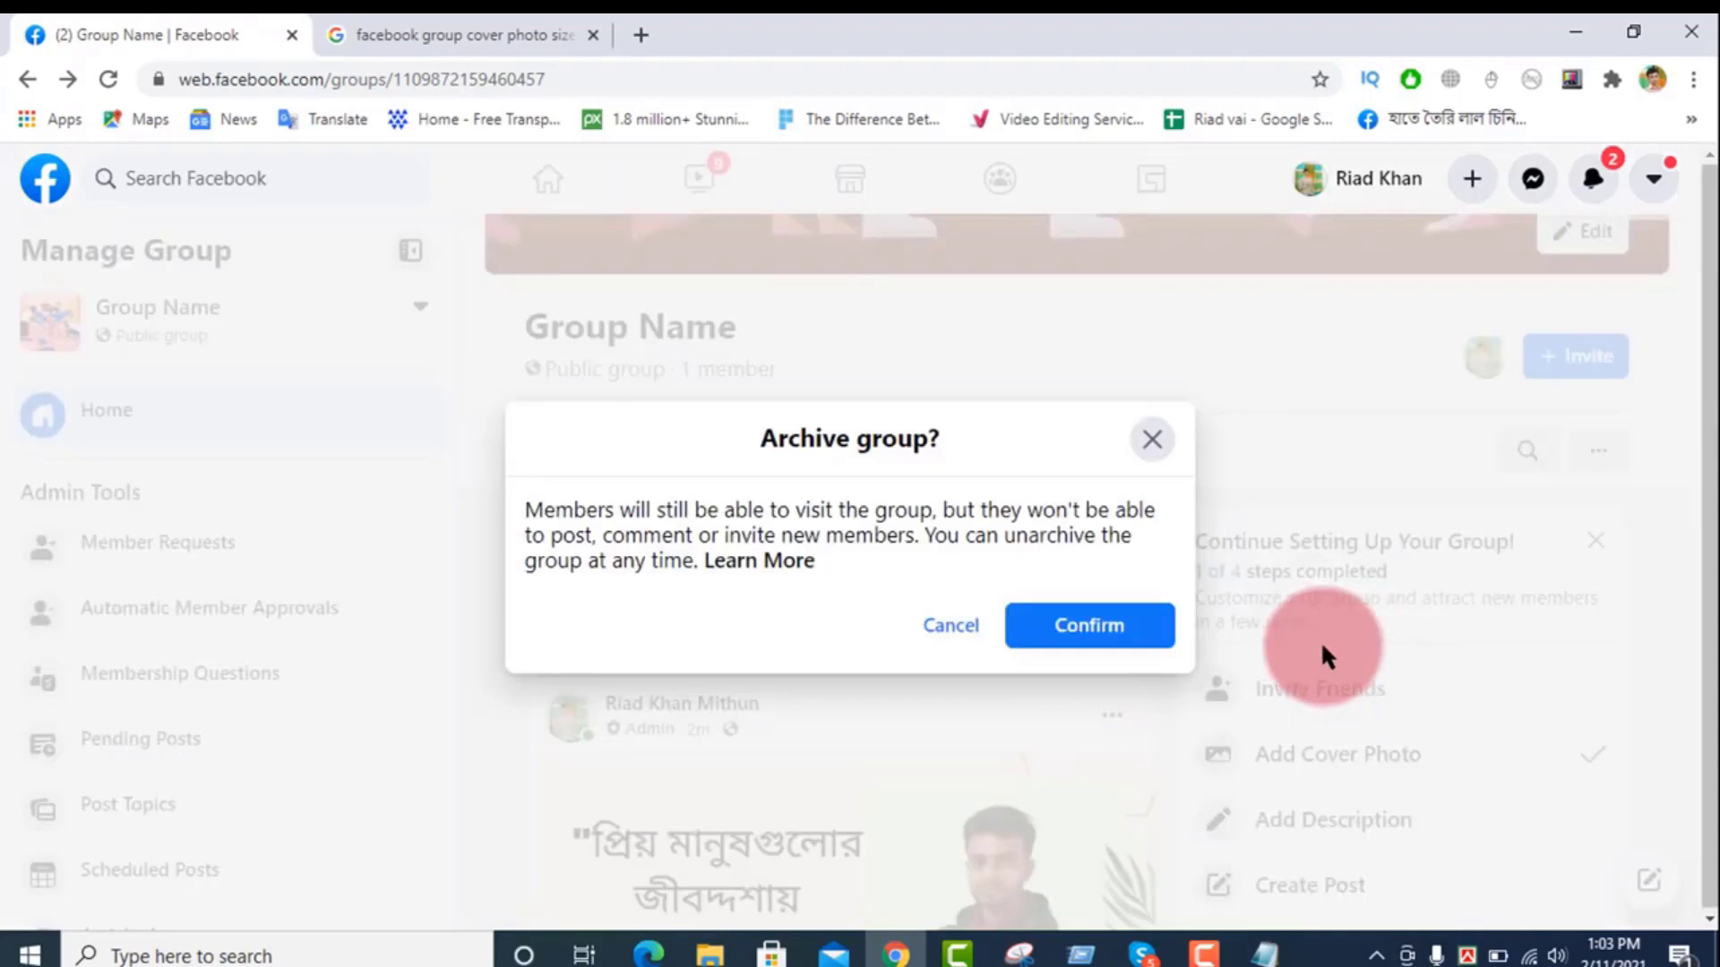
left_click(1093, 630)
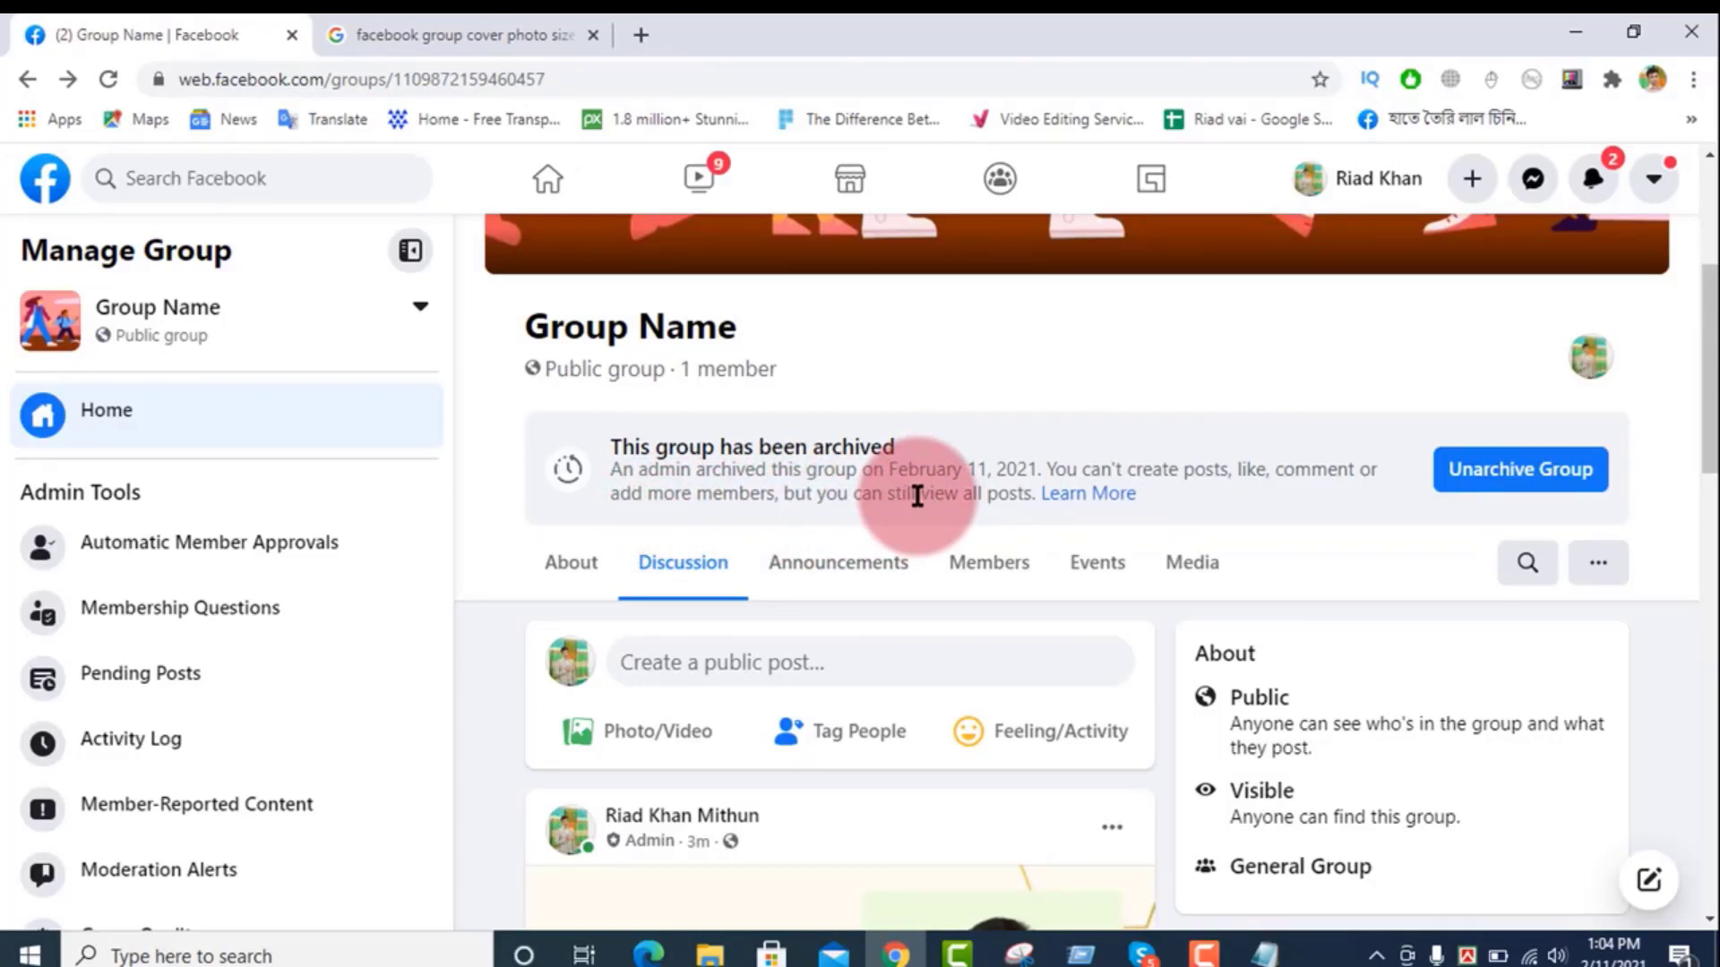
Step: Unarchive the group and confirm the change
left_click(1493, 484)
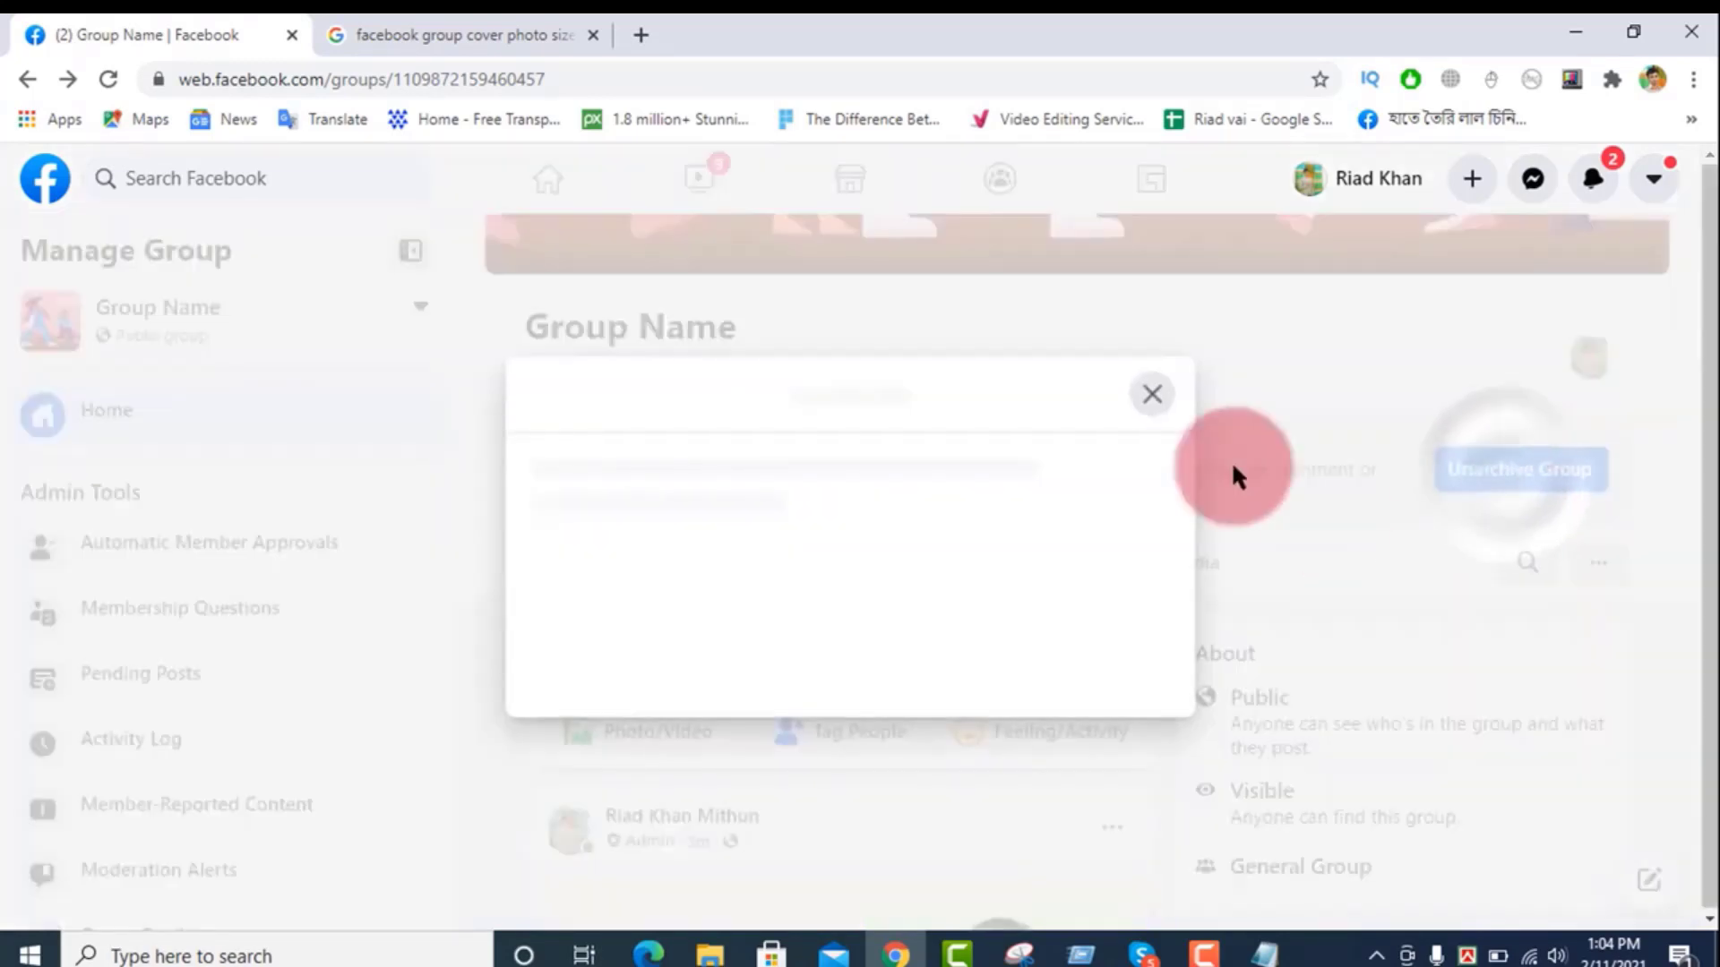
left_click(1087, 615)
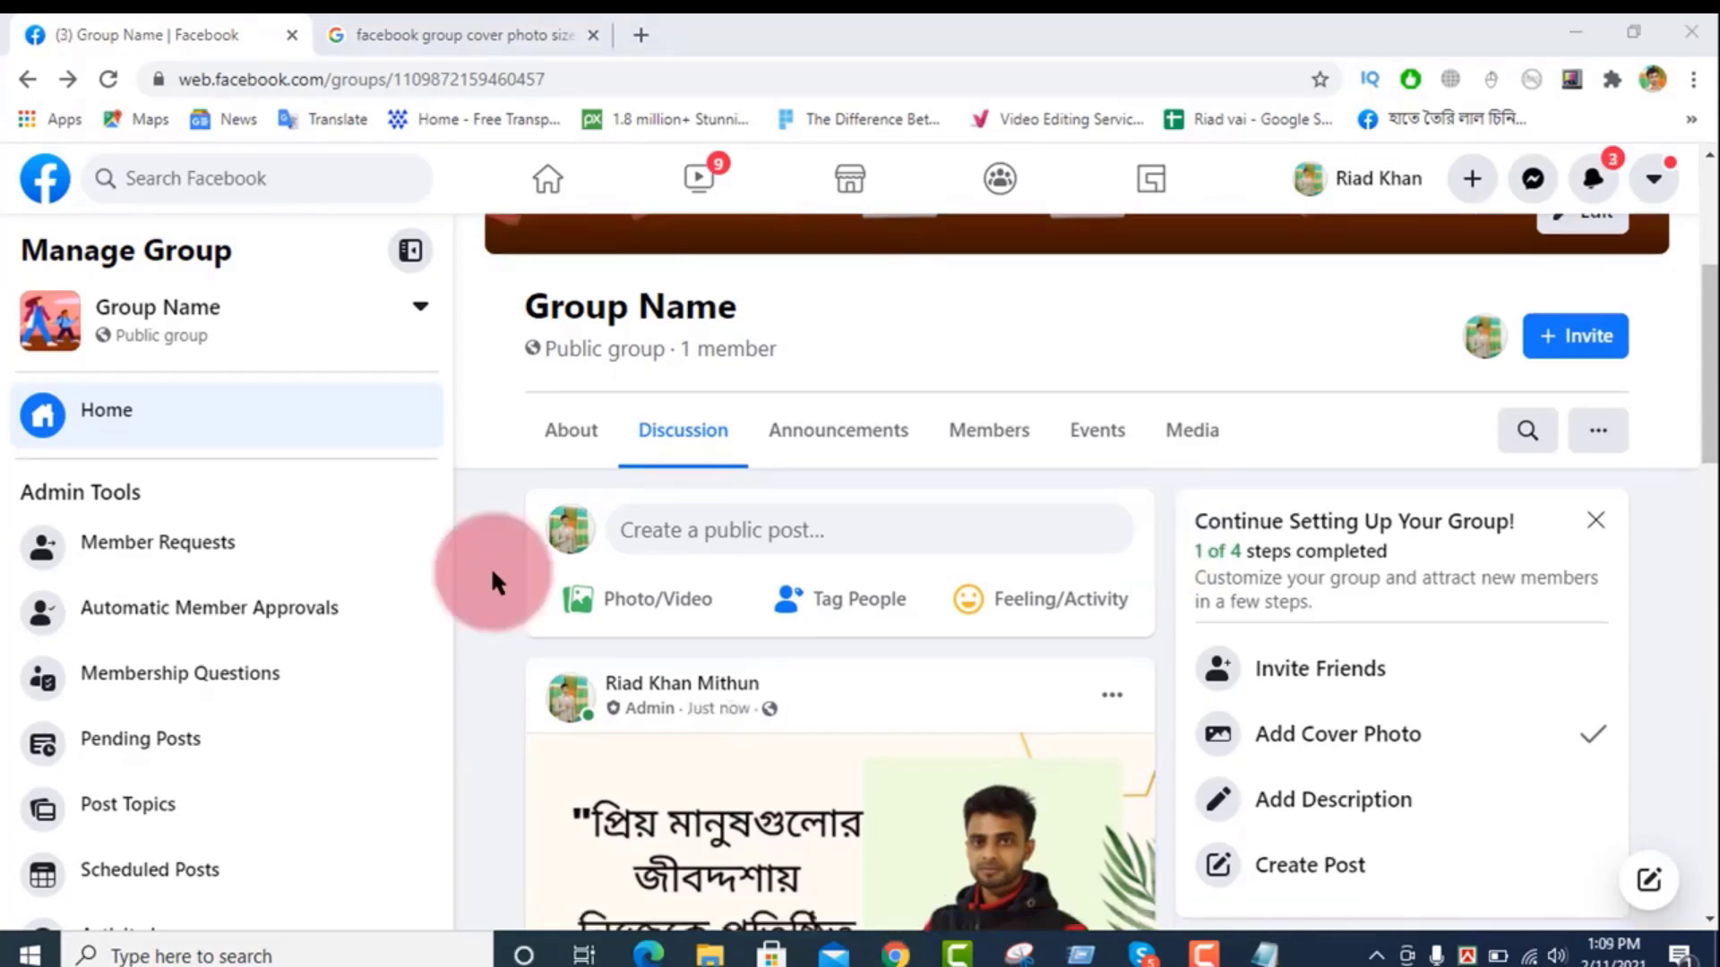
scroll(491, 571, "up", 1)
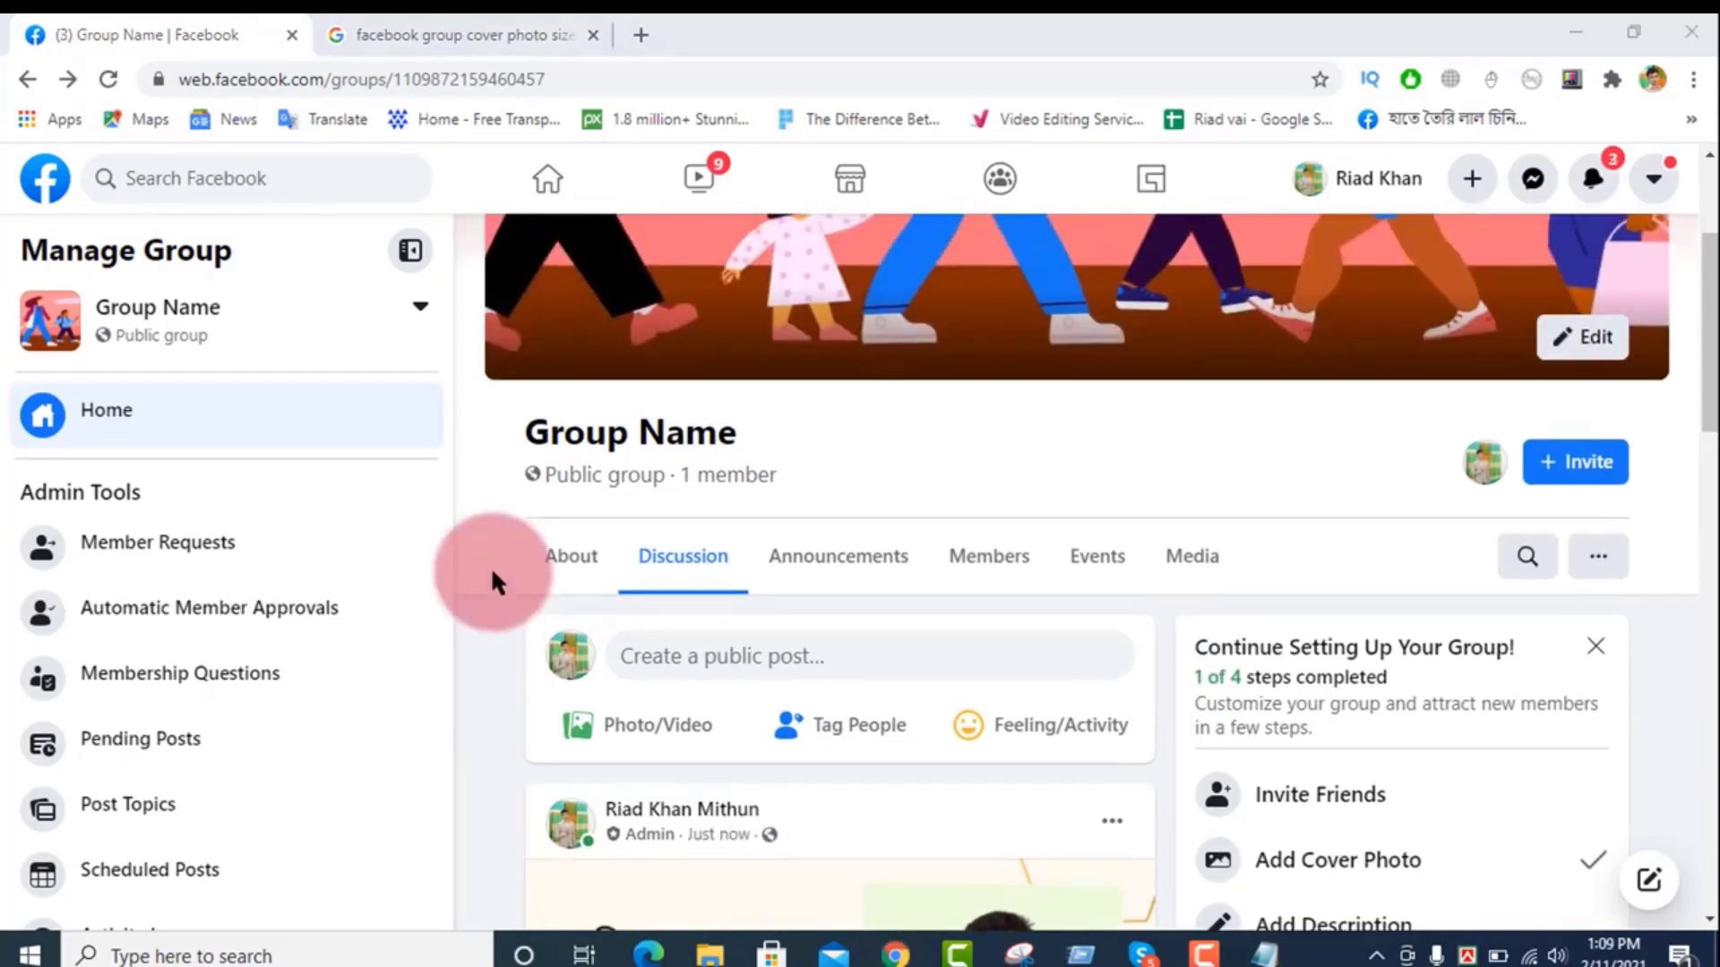
scroll(492, 572, "down", 1)
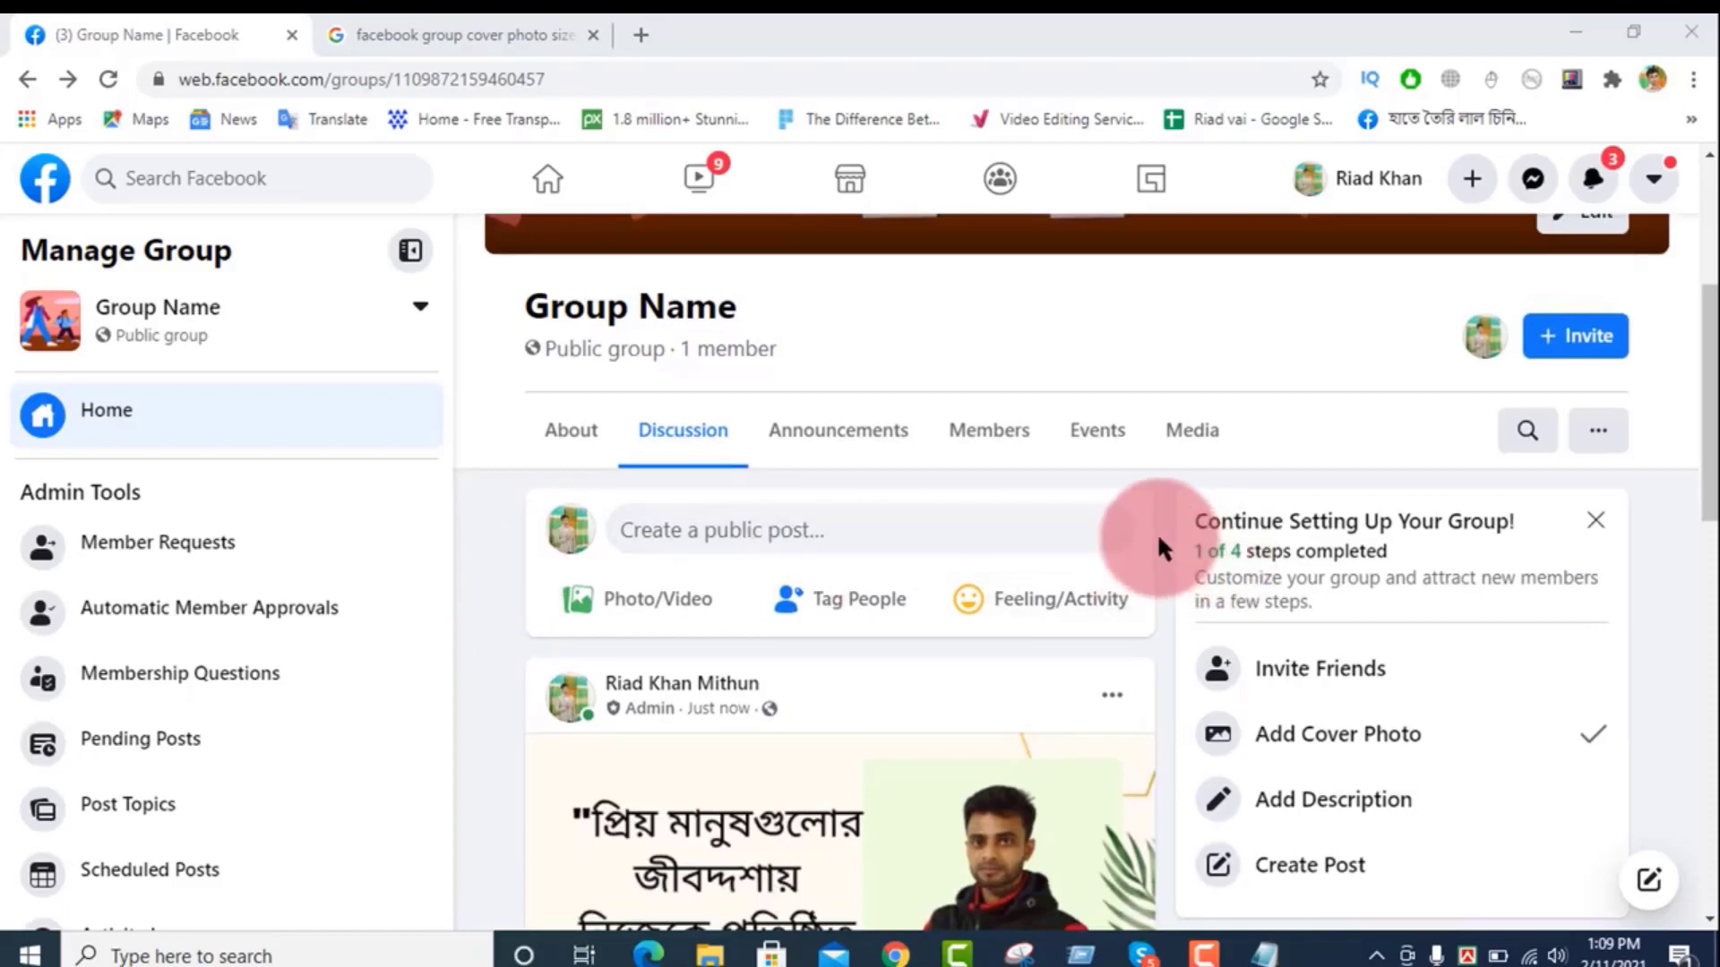
Step: Open the group's friend invitations and select three consecutive friends from the suggested list
left_click(1578, 350)
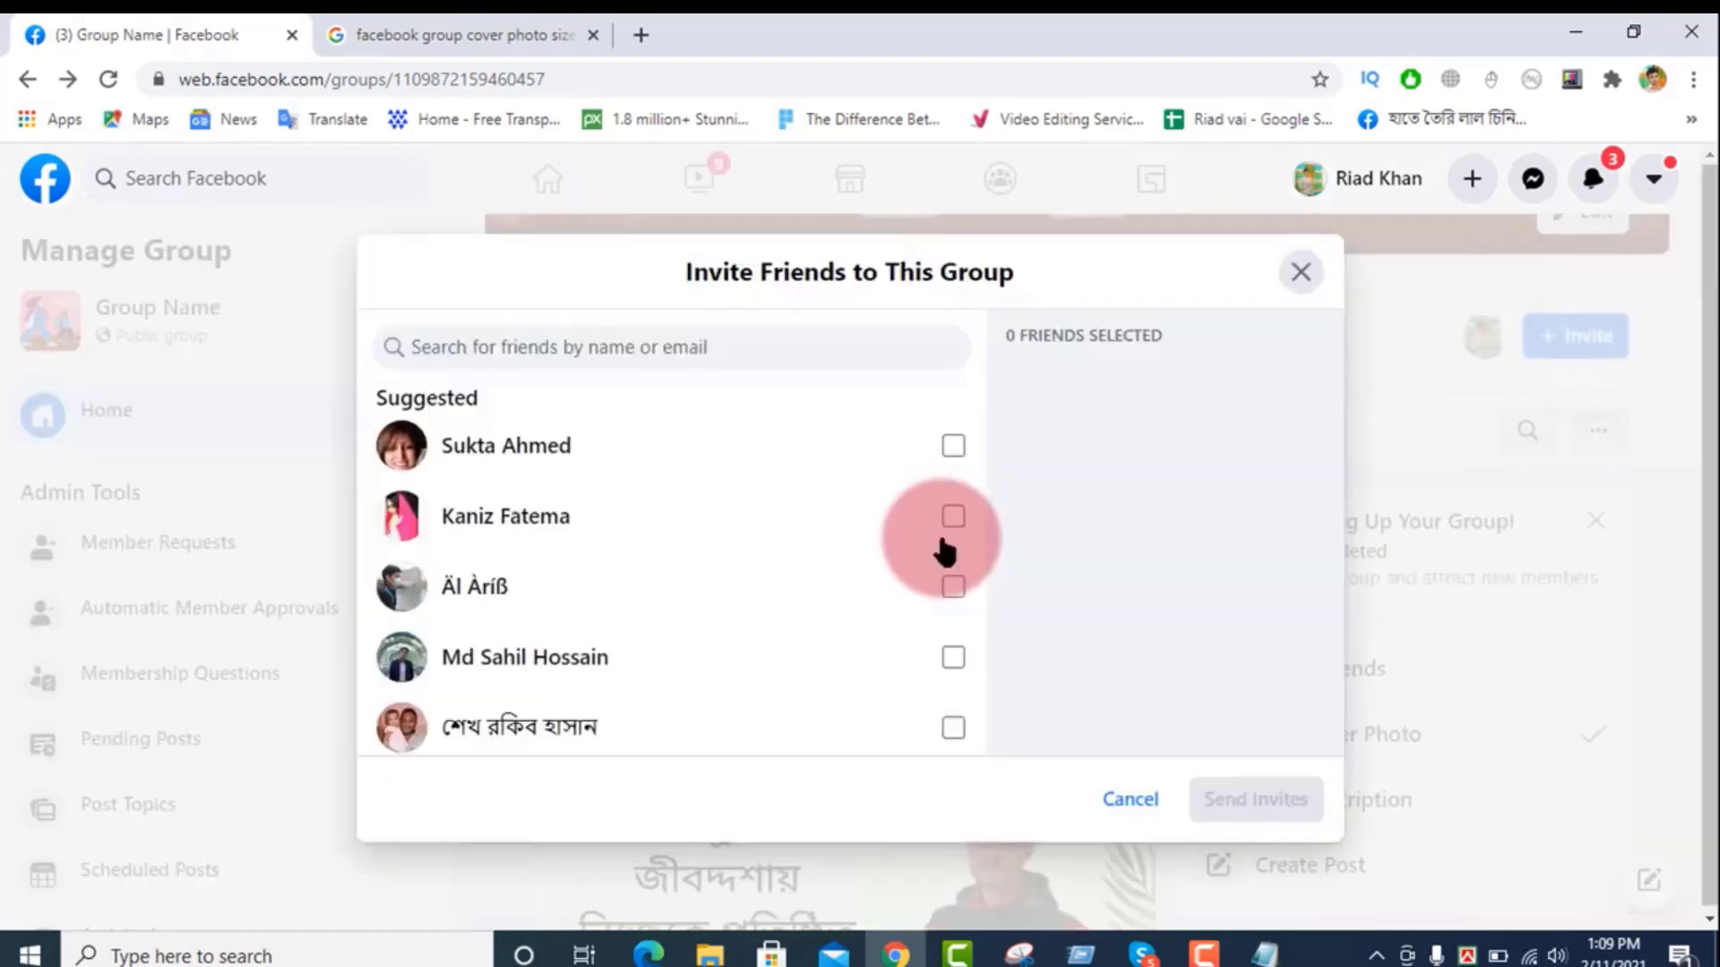
scroll(604, 566, "down", 5)
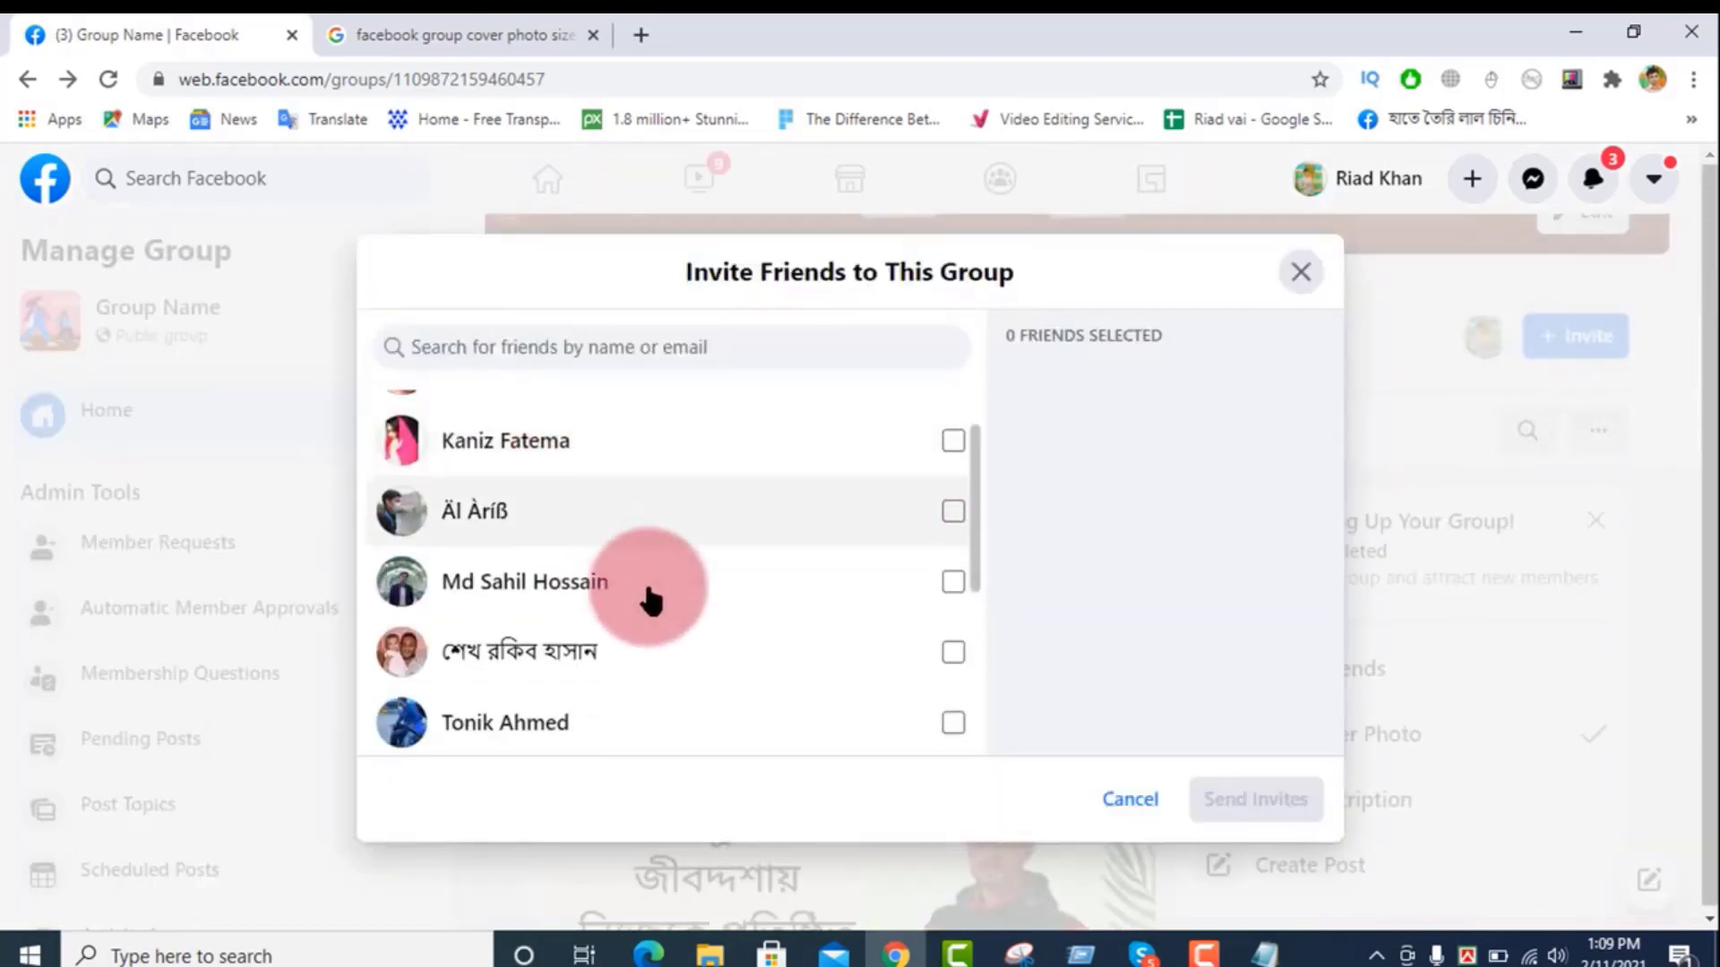
left_click(931, 587)
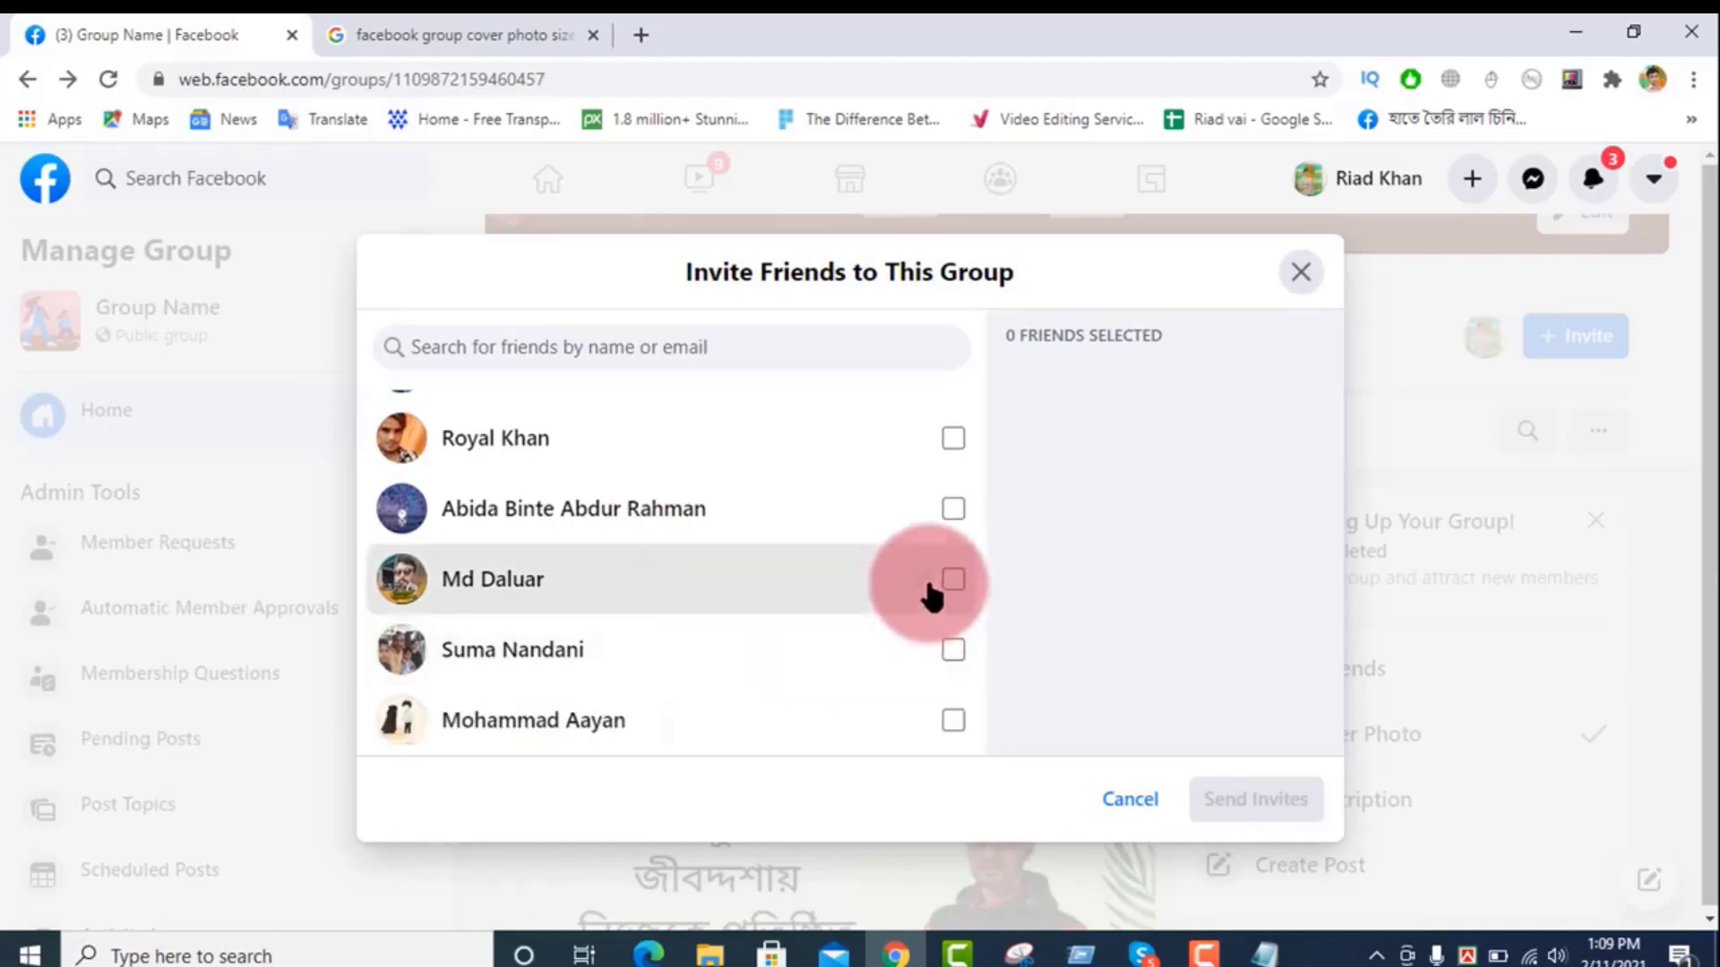
left_click(875, 528)
left_click(873, 438)
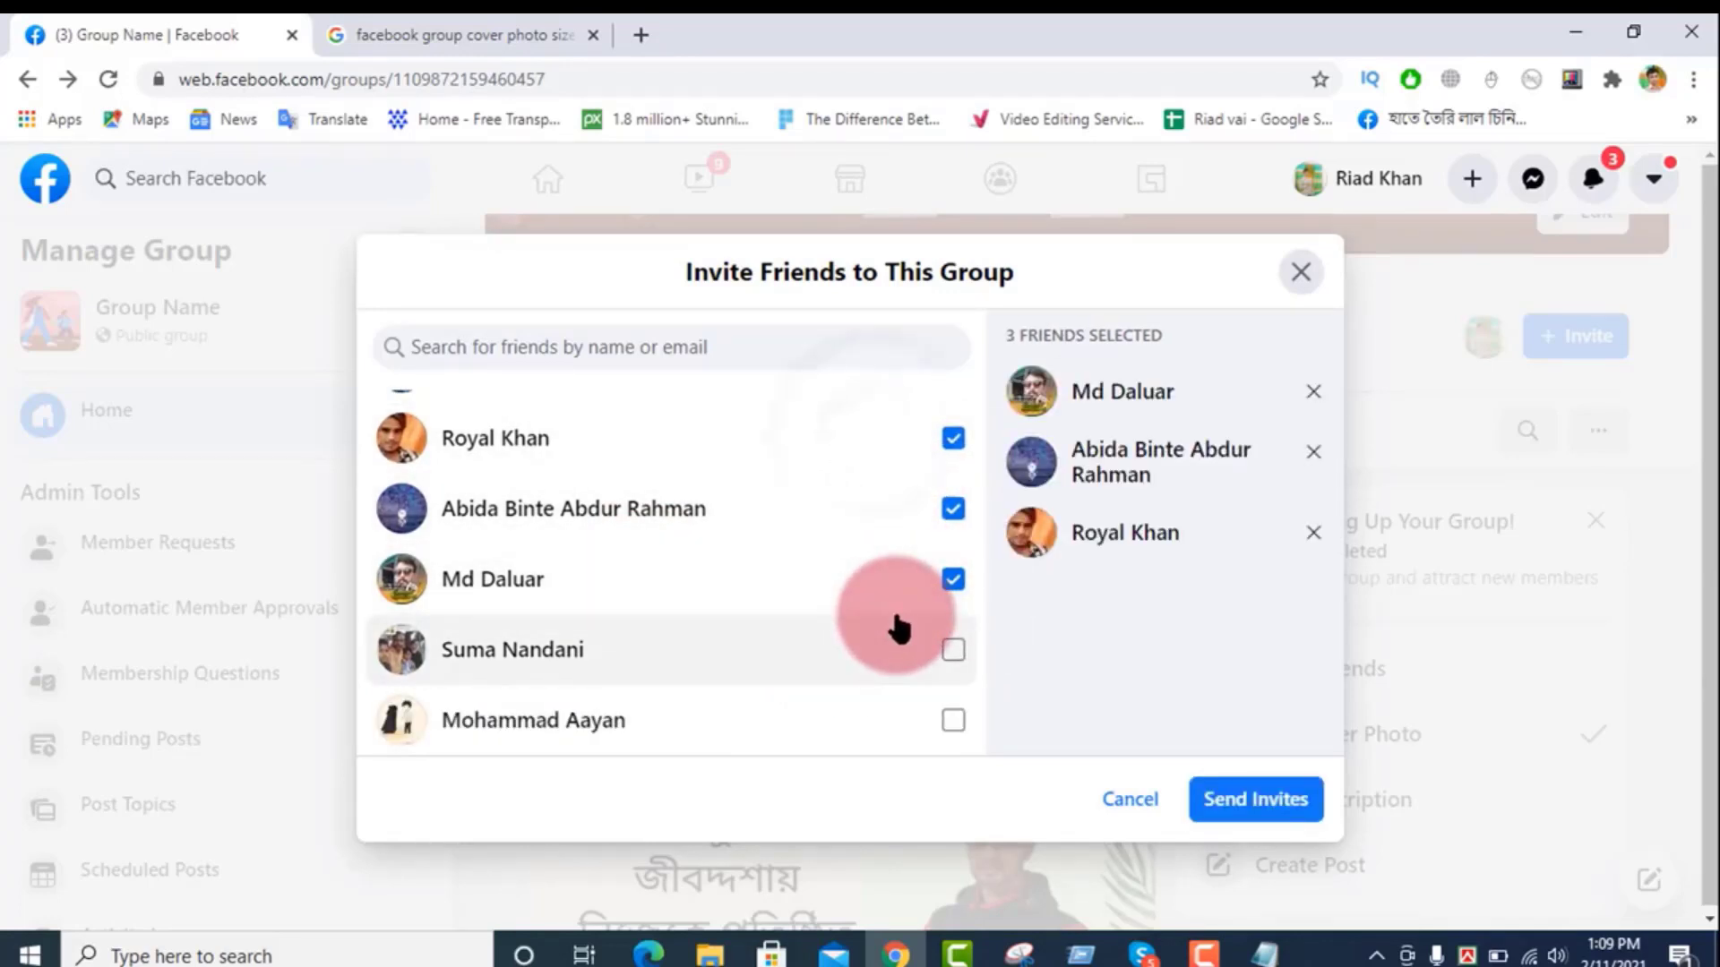
Step: Select a fourth suggested friend for the invitation and remove that friend from the selection again
left_click(897, 628)
scroll(898, 618, "down", 3)
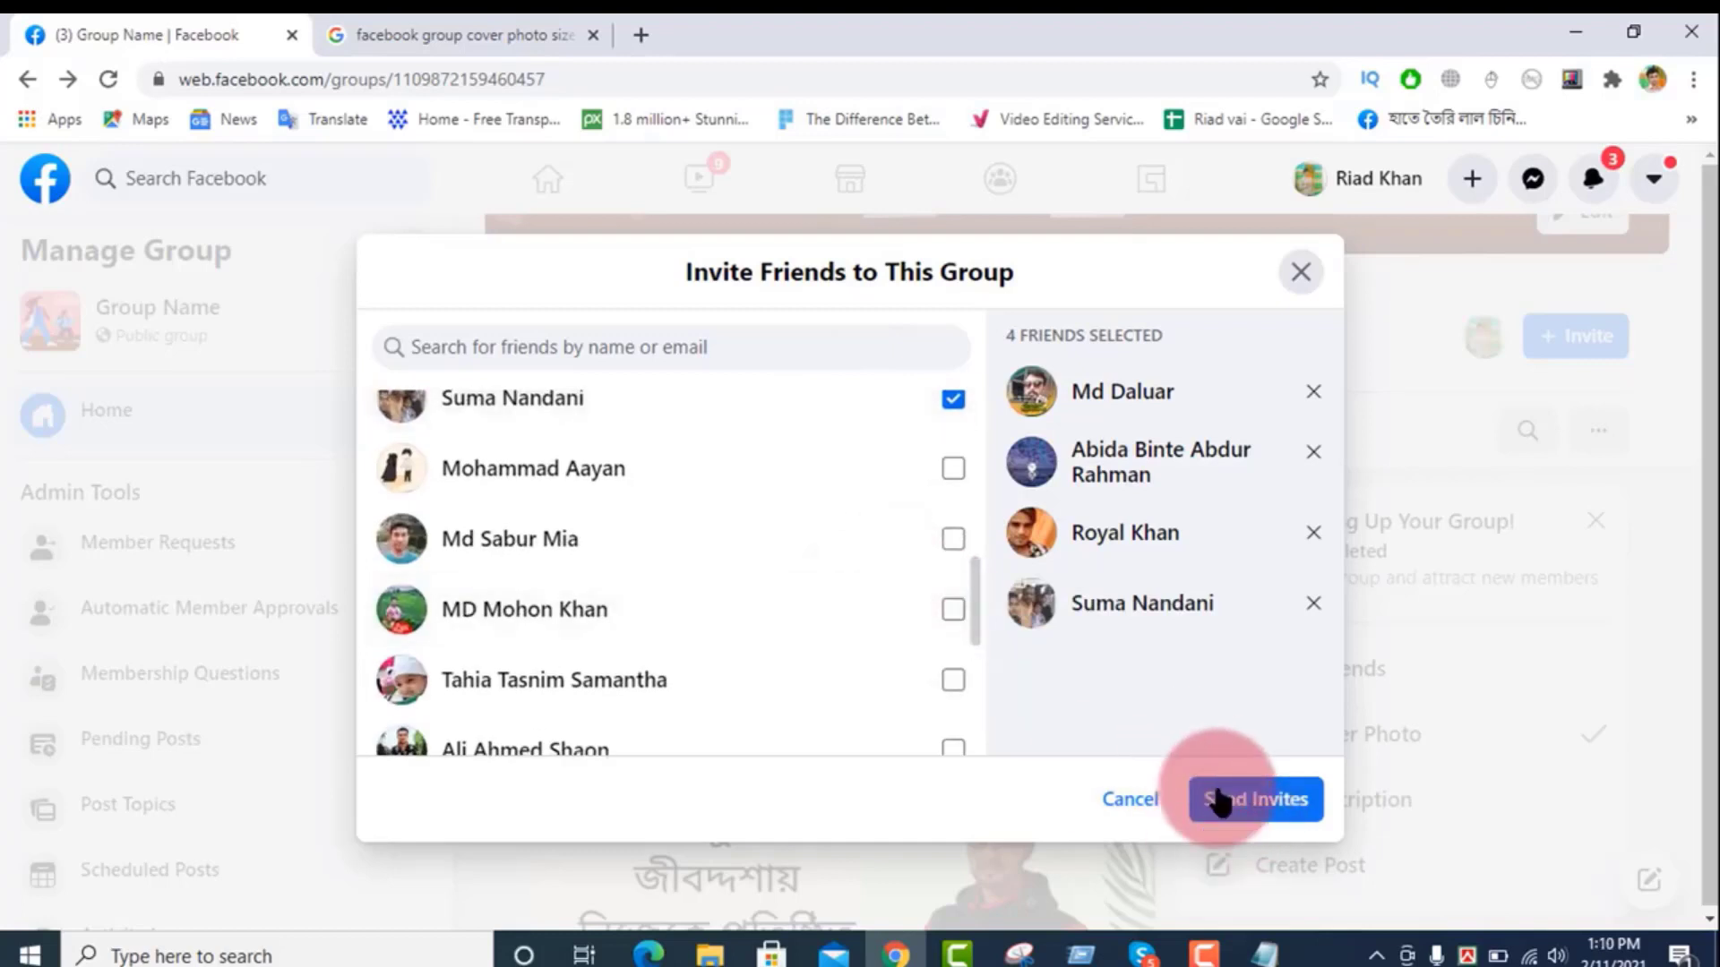
left_click(1311, 607)
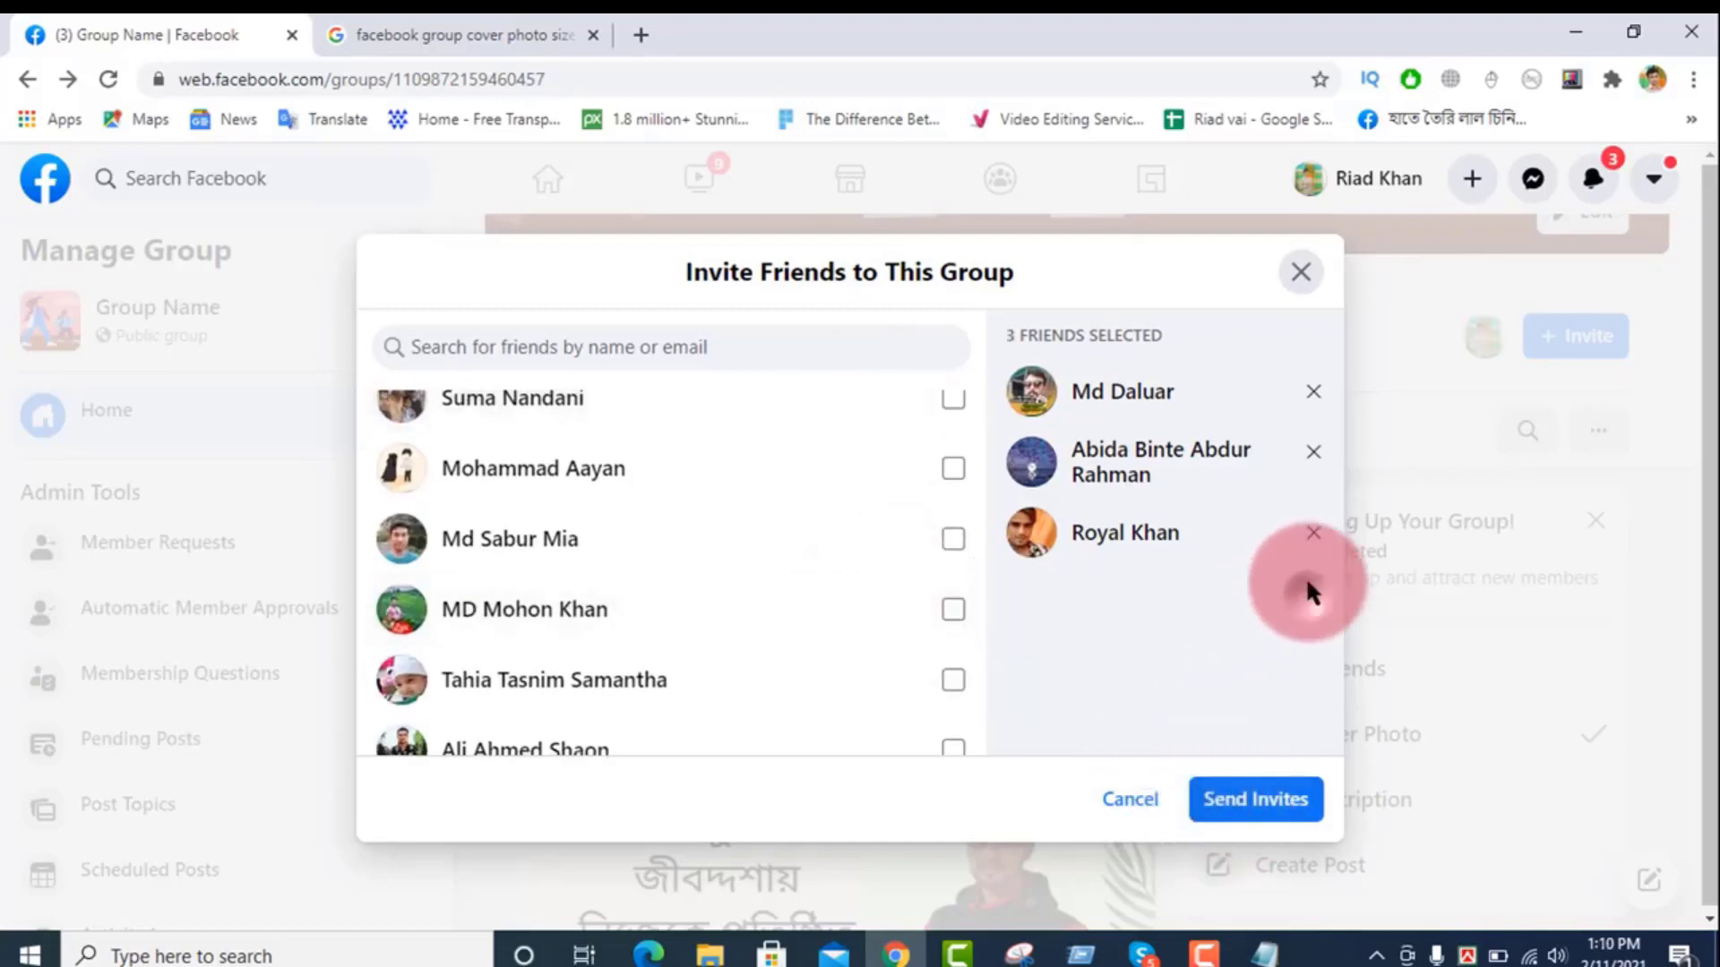
scroll(702, 564, "up", 3)
scroll(703, 582, "down", 5)
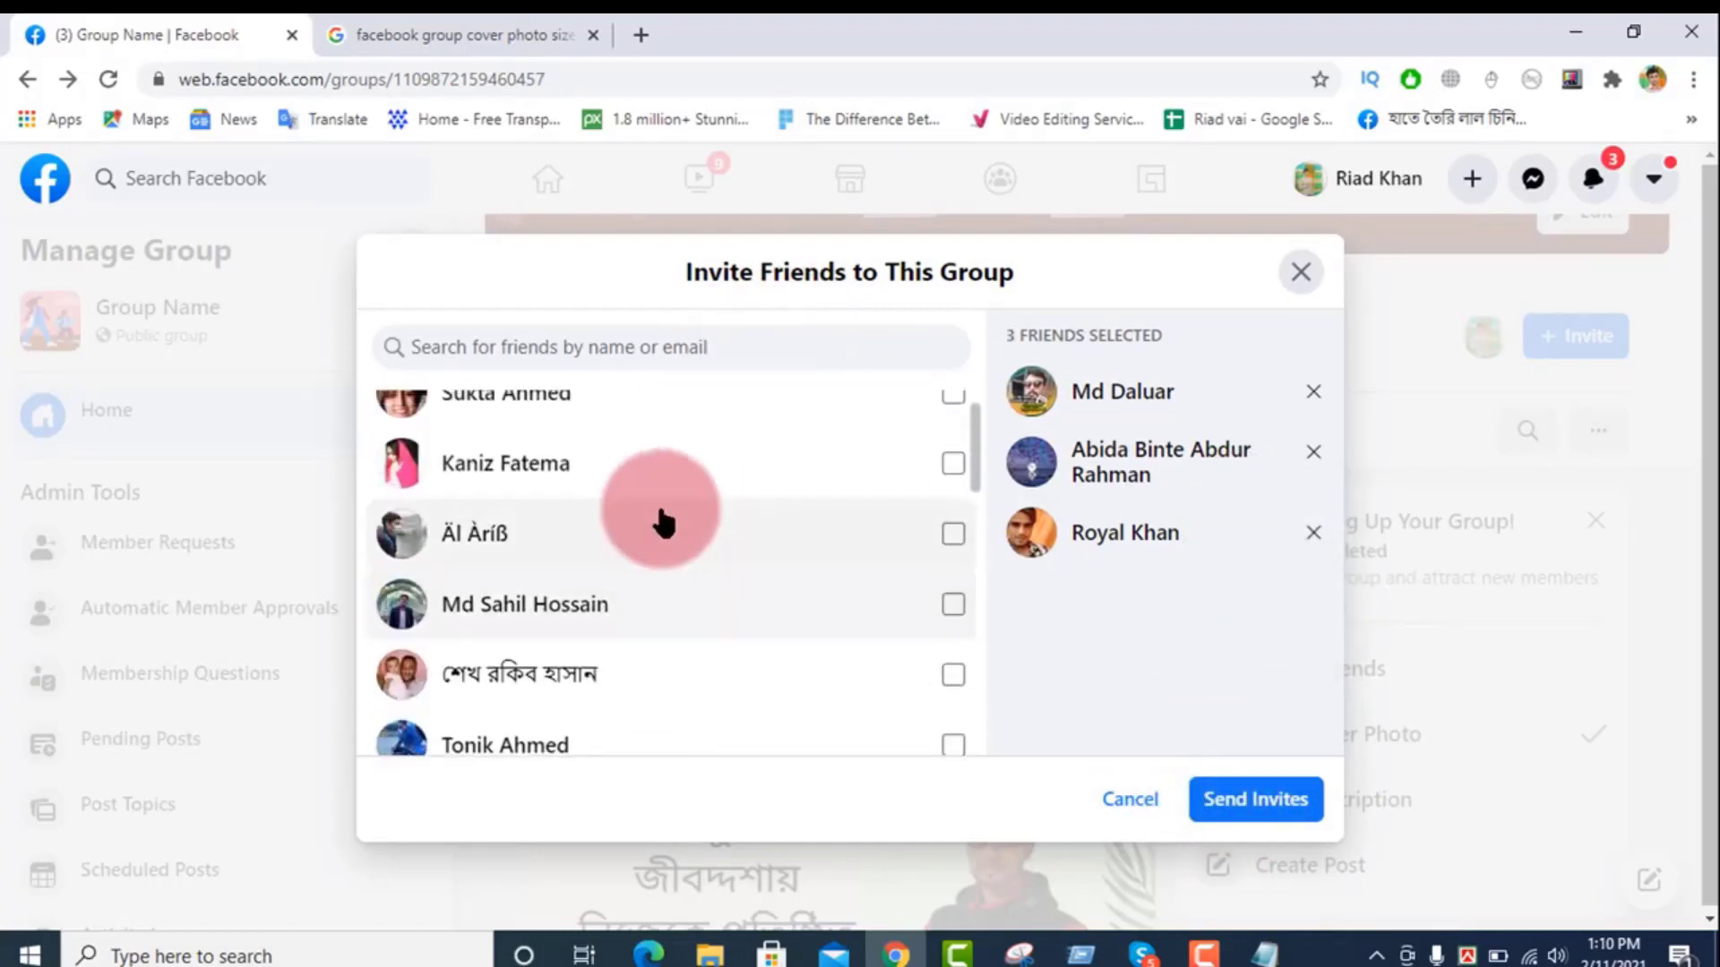
Step: Search for another friend by name, add that friend to the selection and send the group invites
left_click(598, 344)
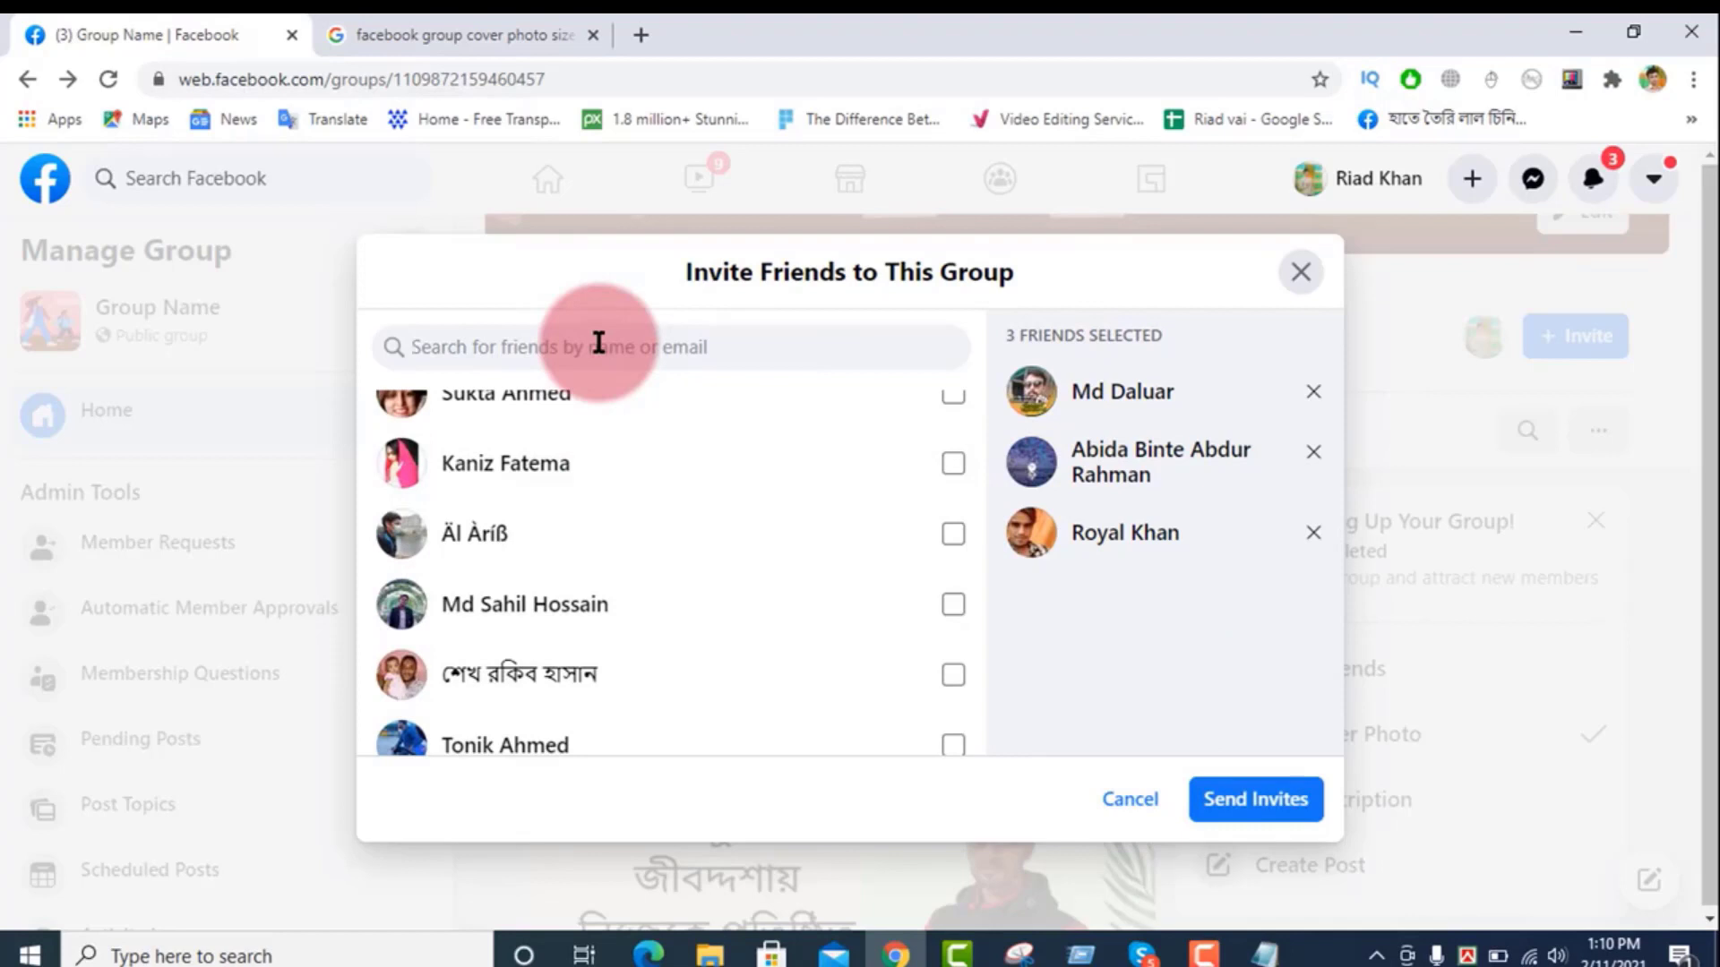
type("tou")
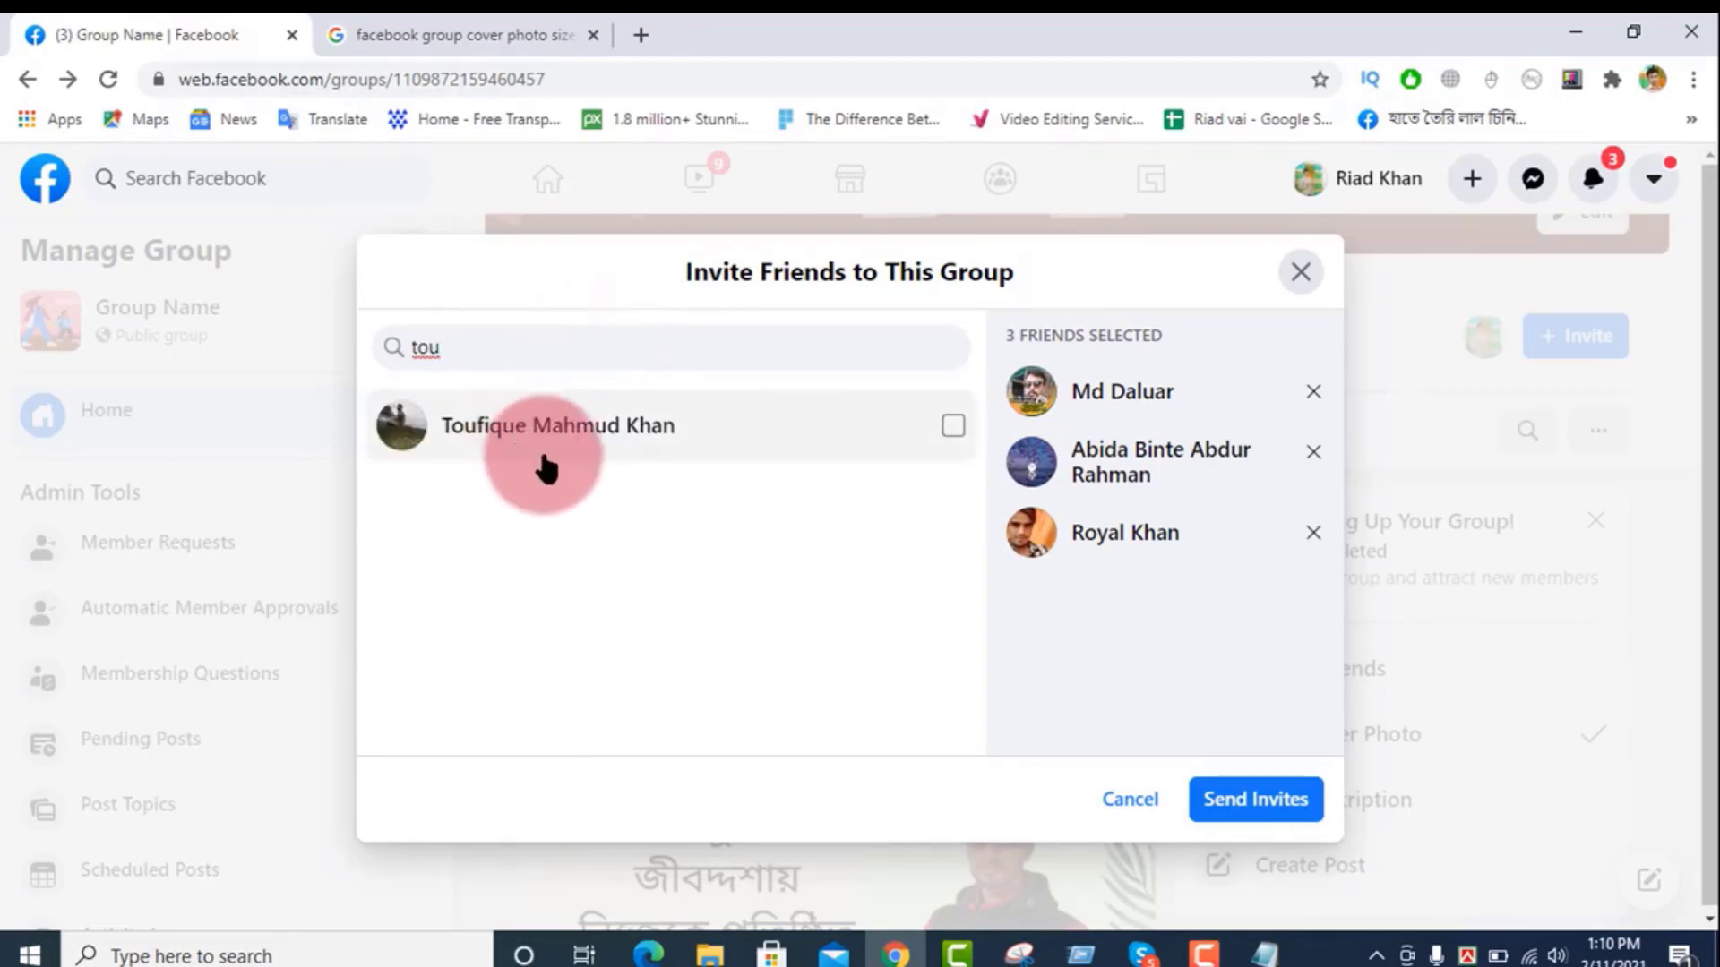
left_click(673, 435)
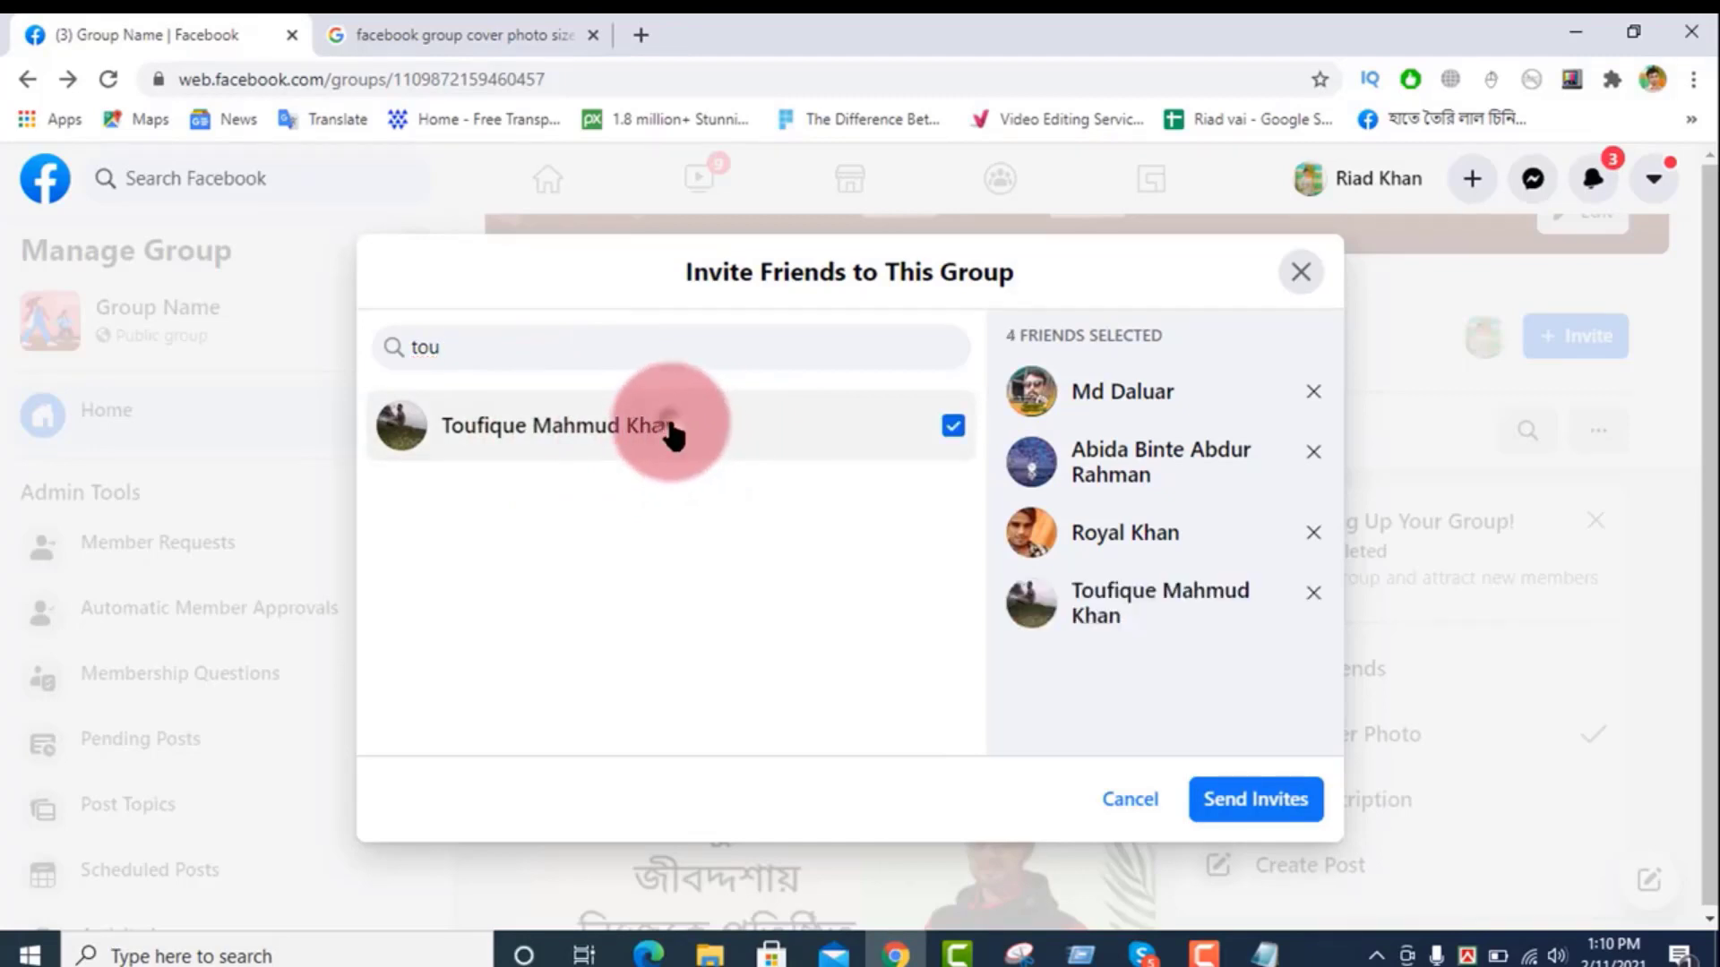
left_click(1247, 806)
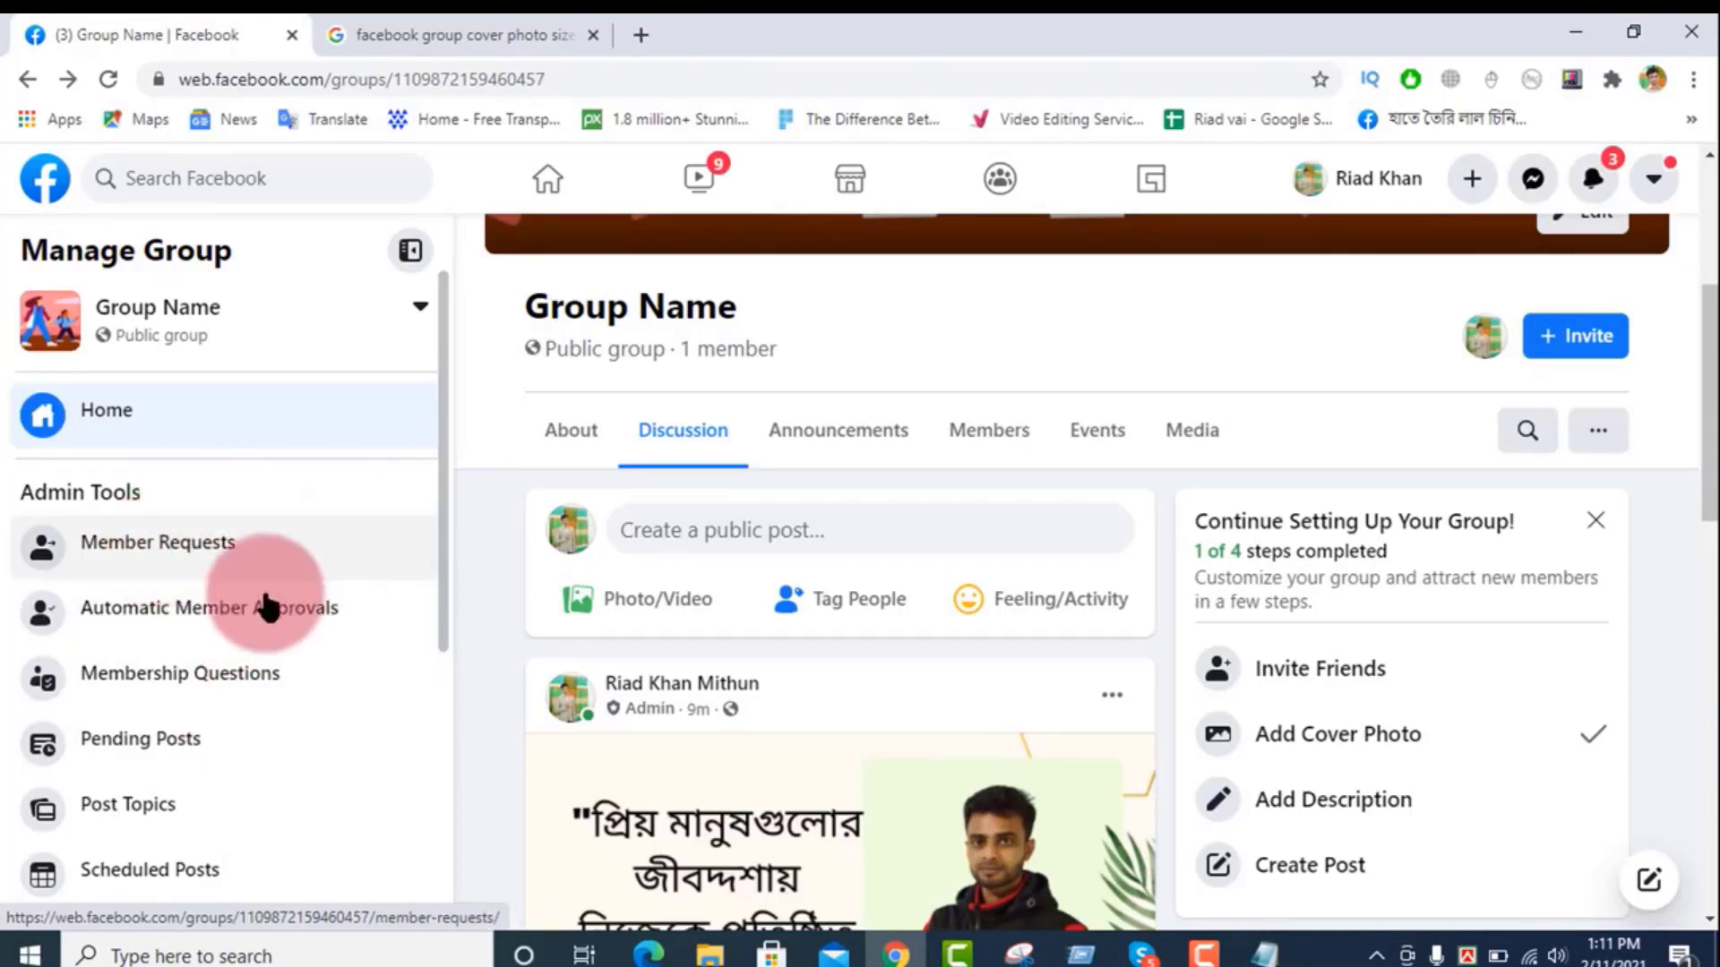
Step: Open the group's Member Requests page in a new browser tab and switch to it
right_click(157, 553)
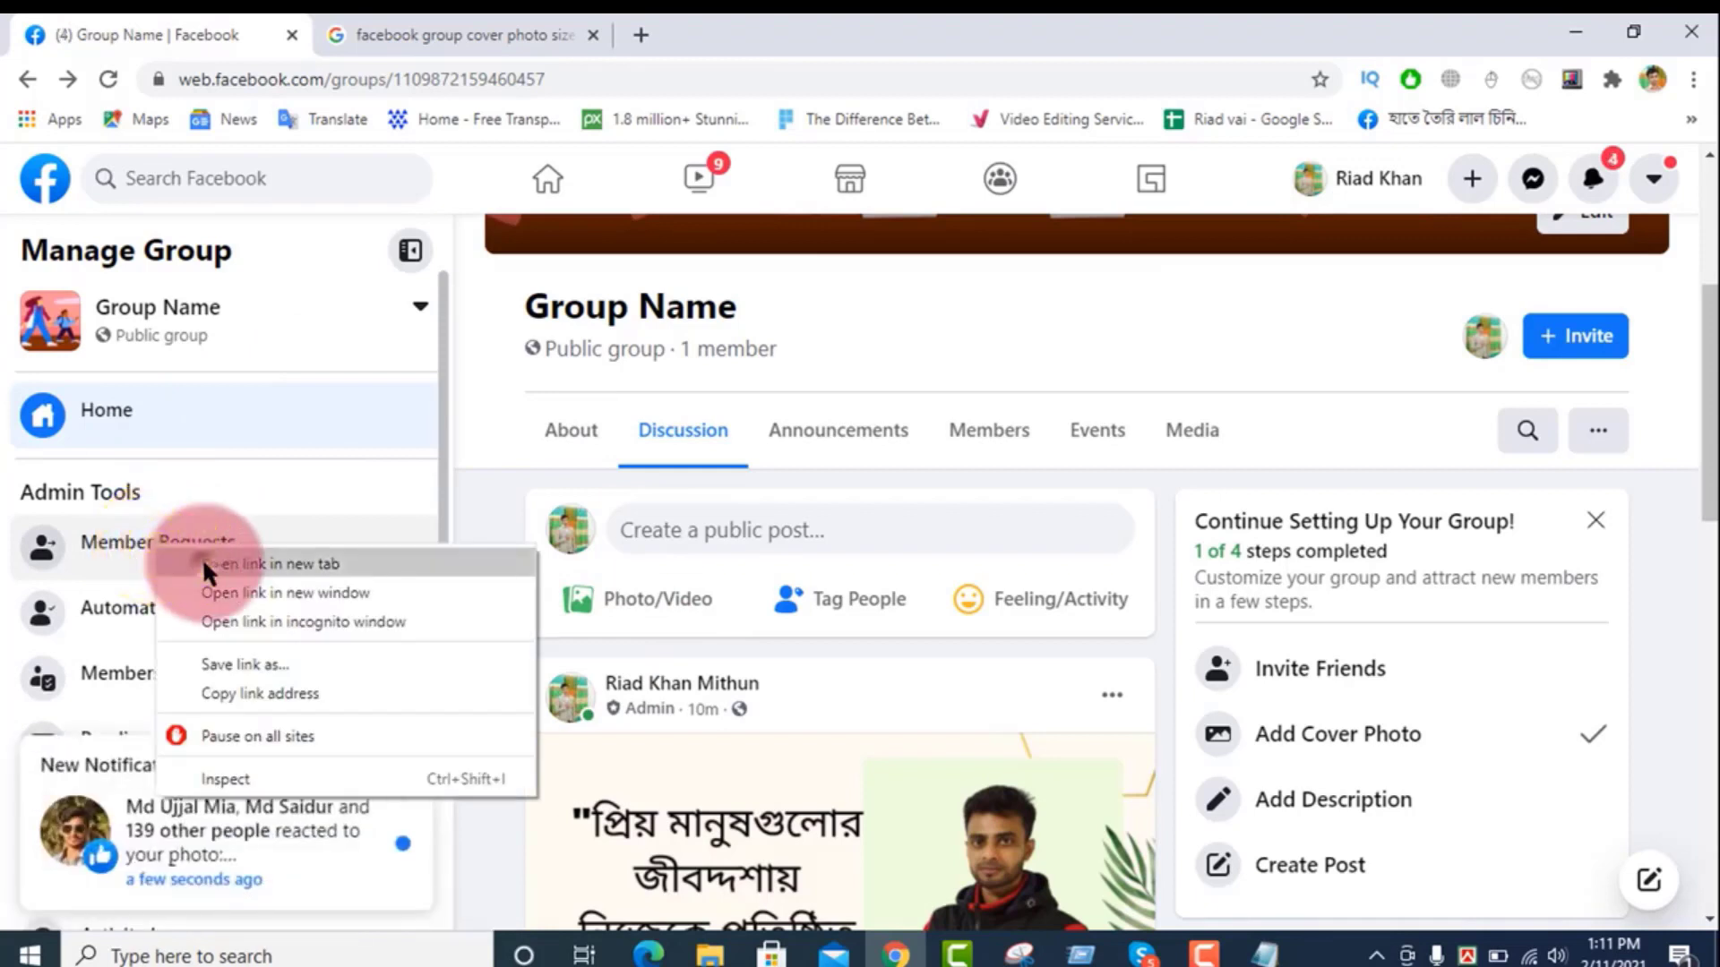
left_click(202, 557)
left_click(461, 36)
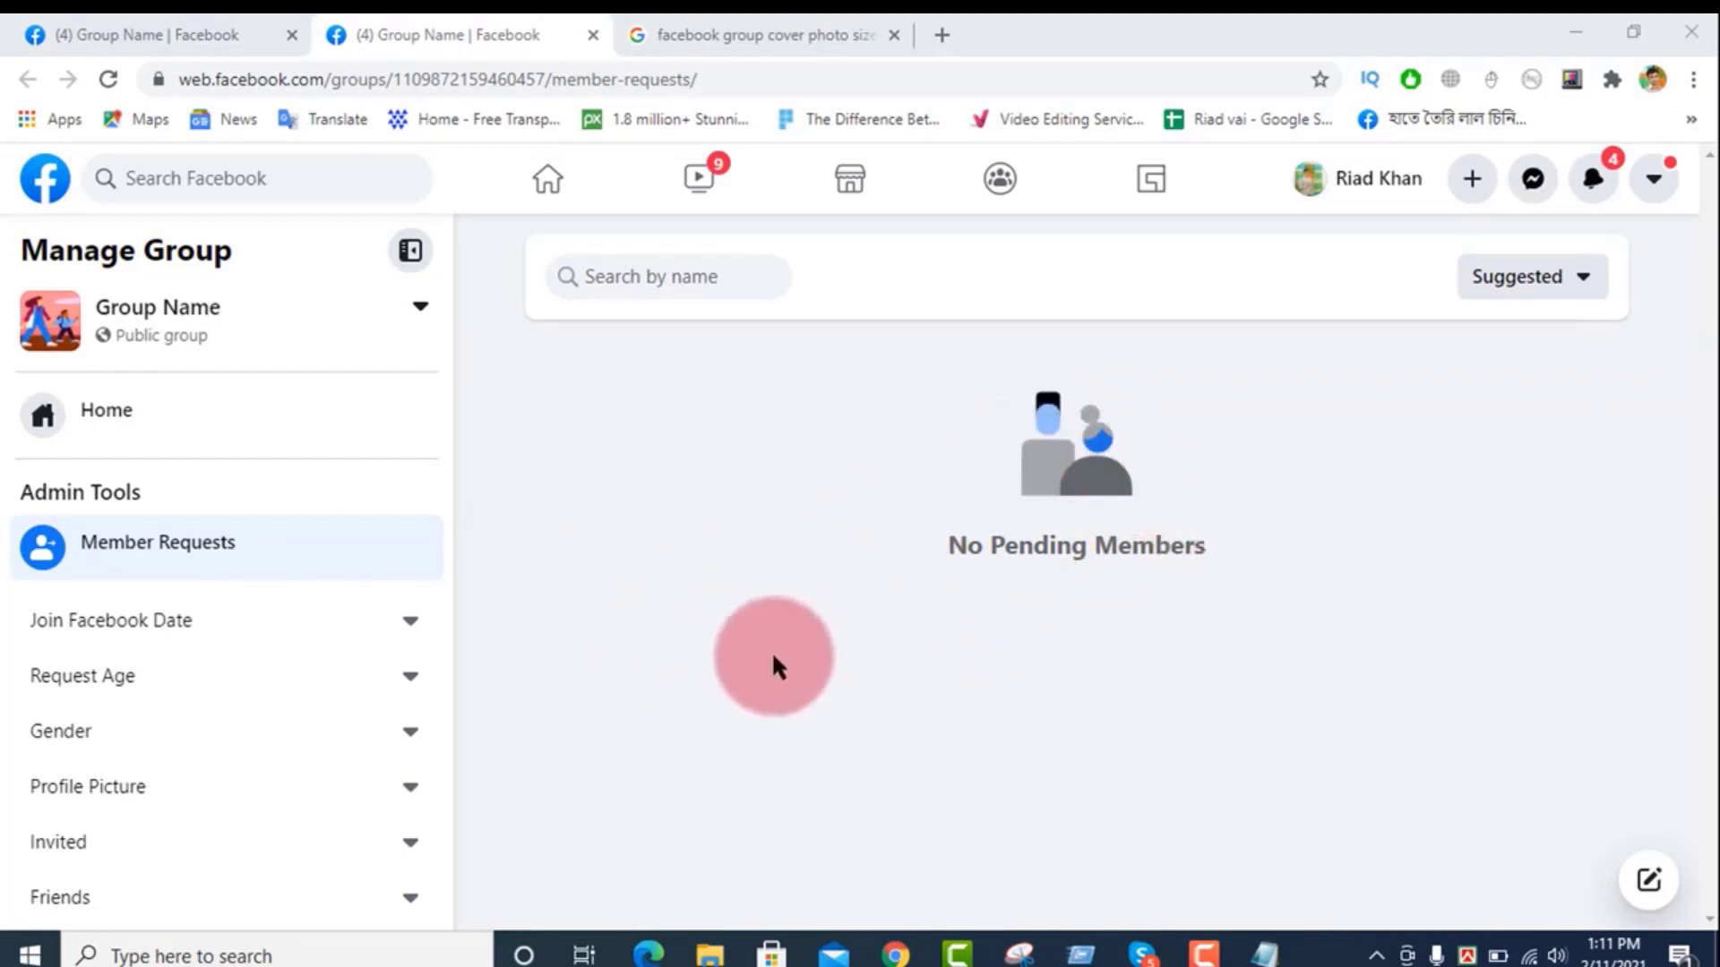
Step: Examine the options of the Join Facebook Date, Request Age, Gender, Profile Picture and Invited filters for member requests
scroll(287, 641, "down", 2)
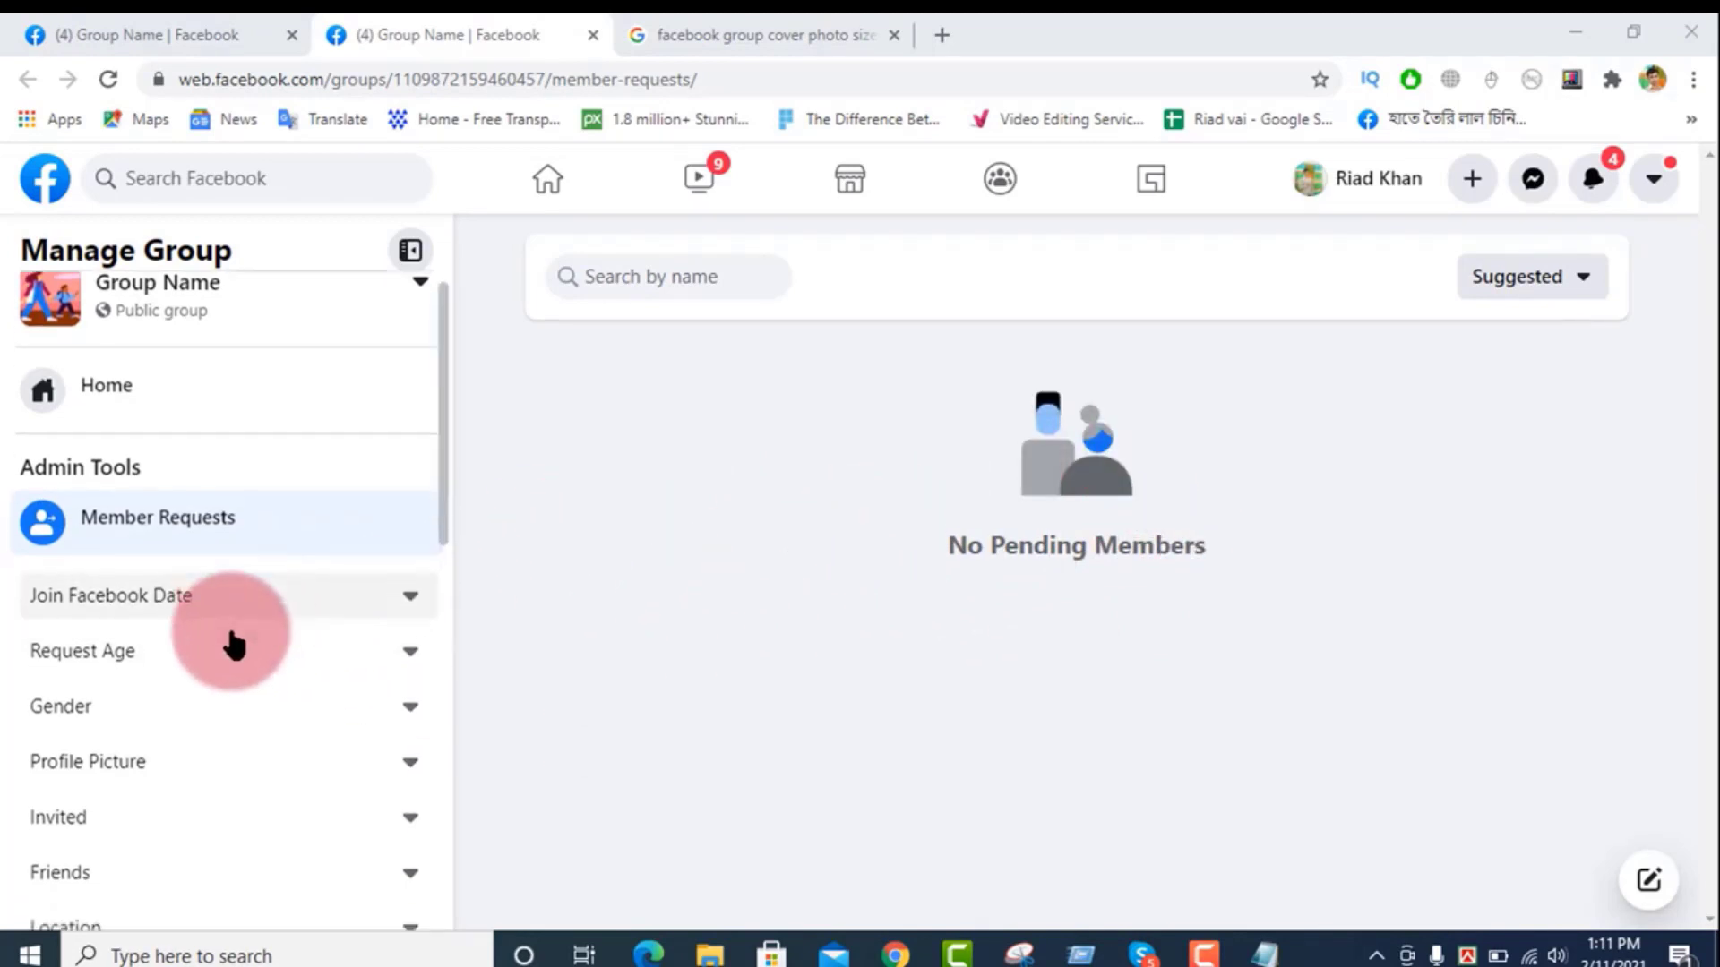
scroll(231, 643, "down", 2)
scroll(211, 618, "up", 1)
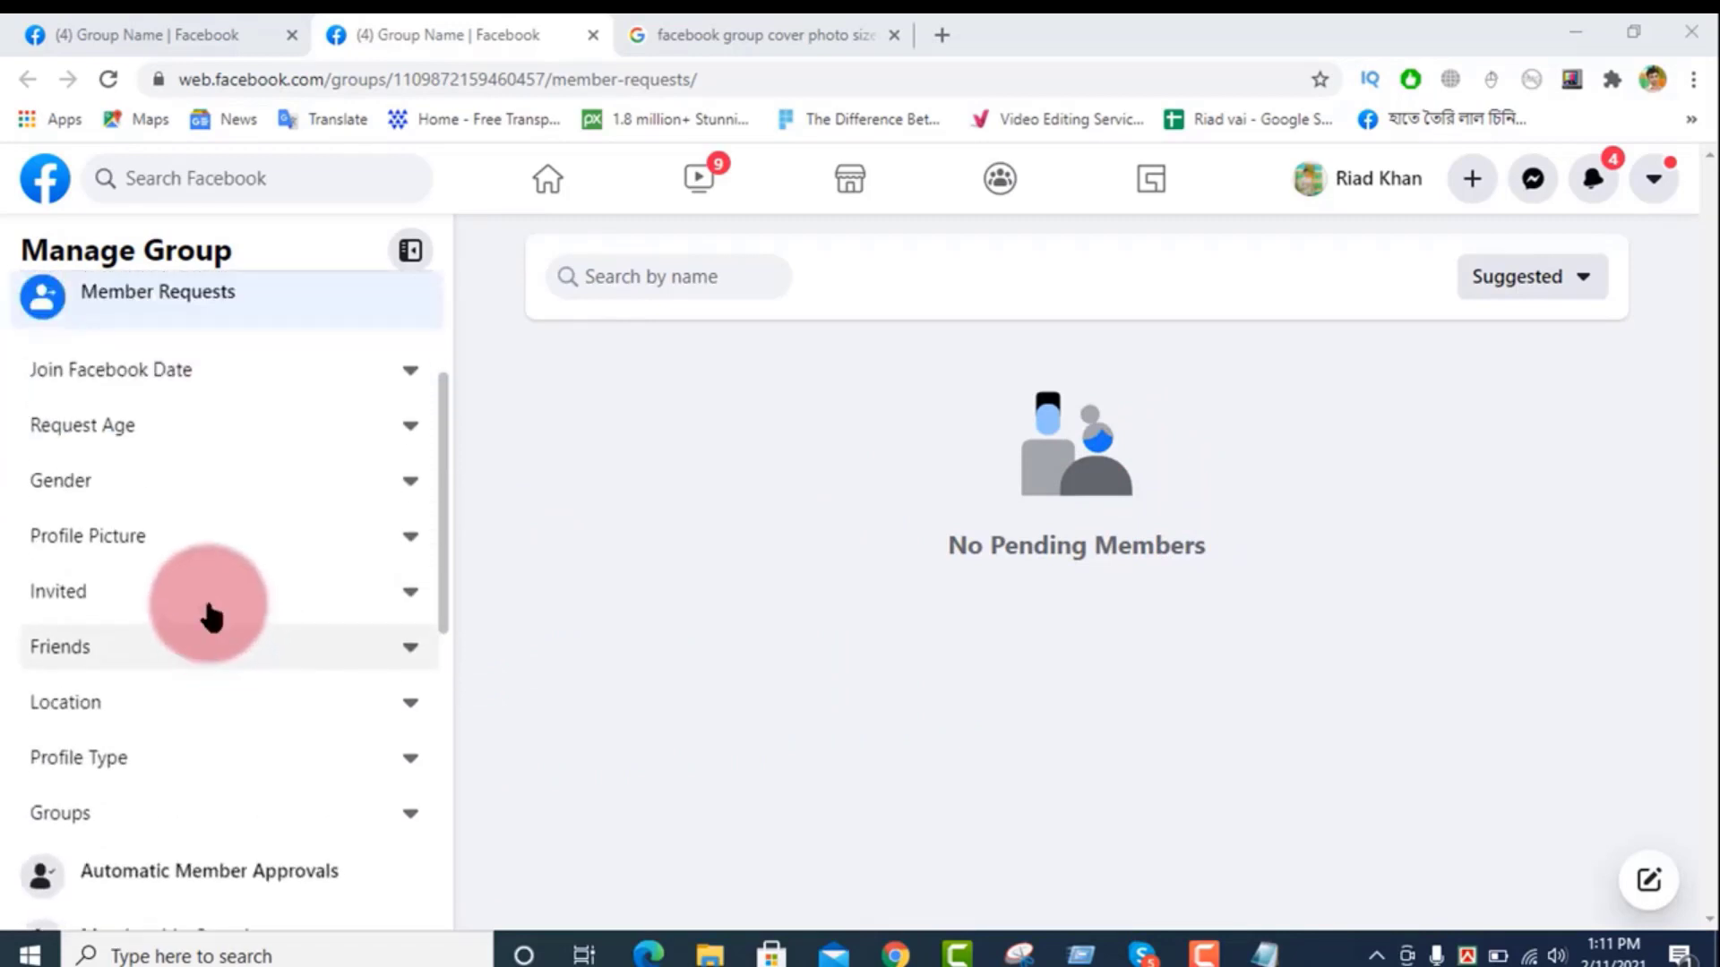
left_click(166, 392)
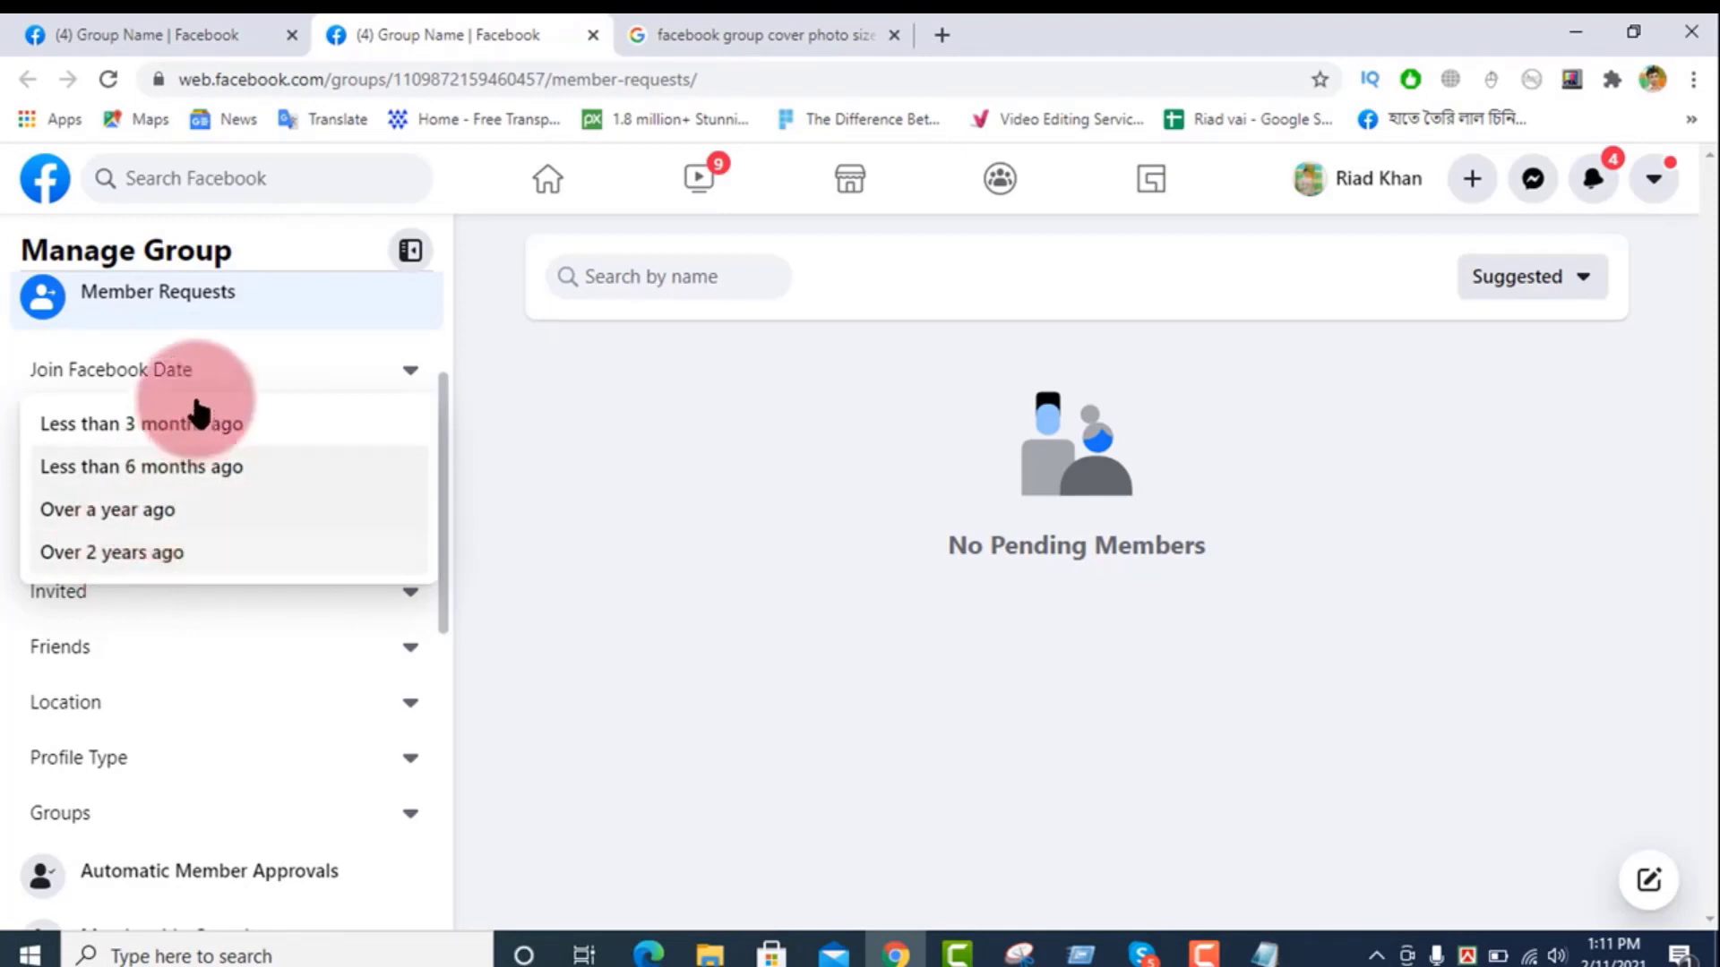
left_click(235, 372)
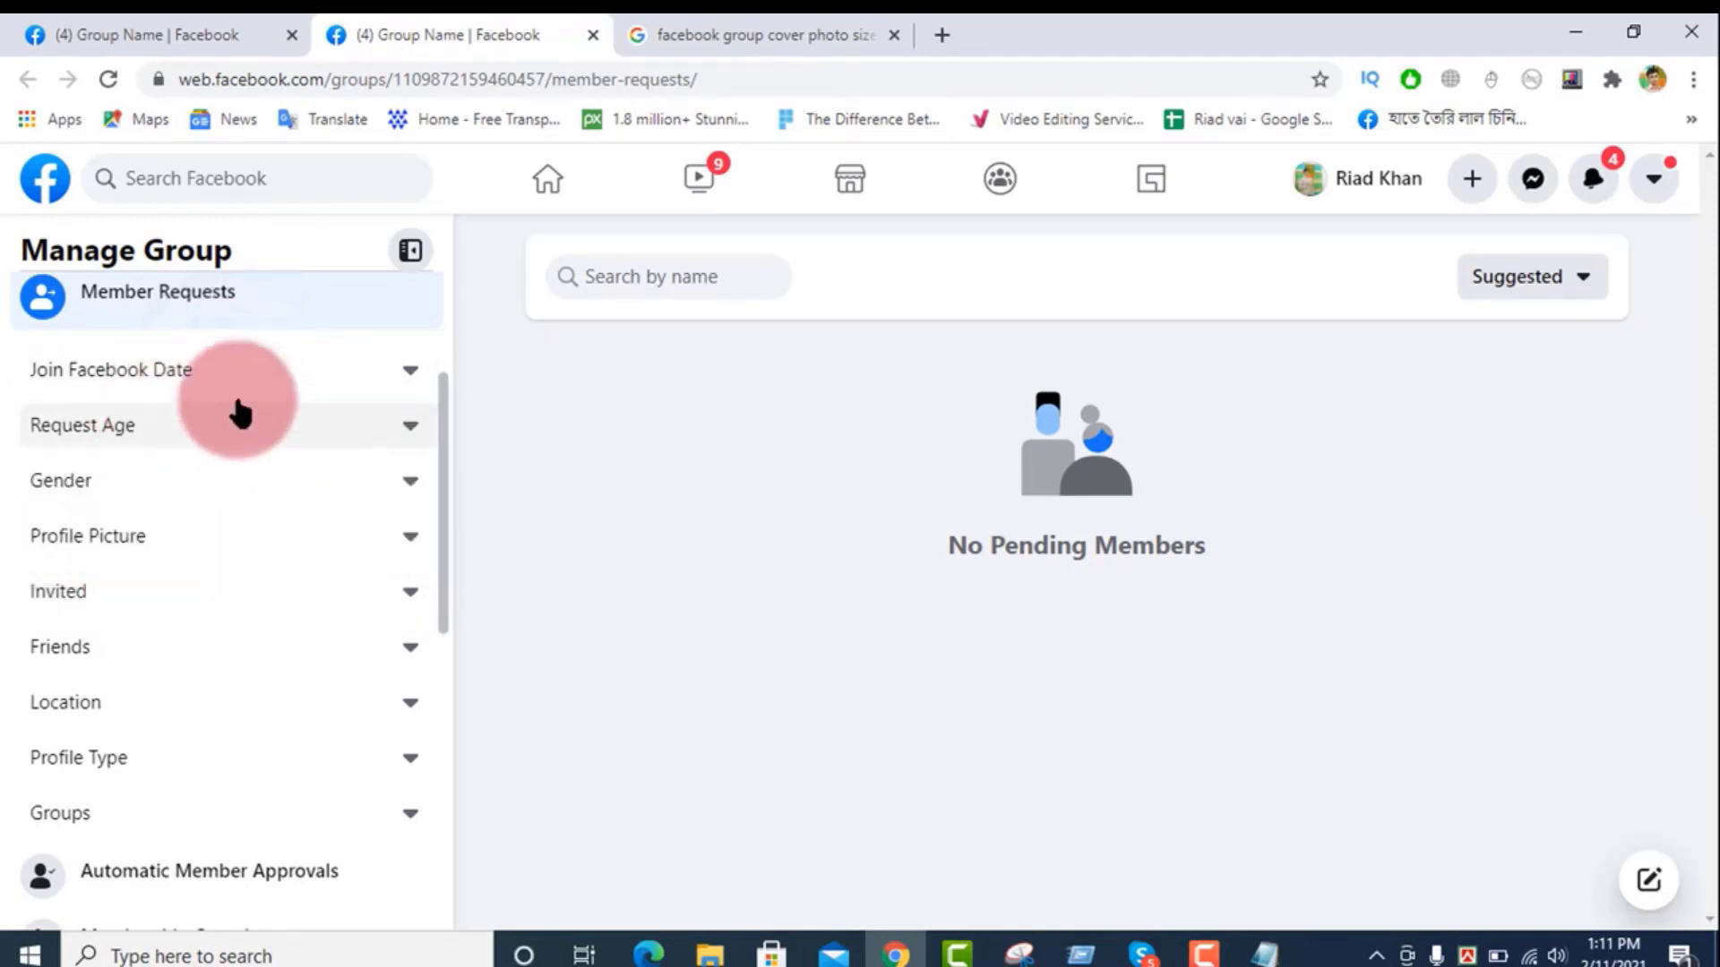
left_click(177, 439)
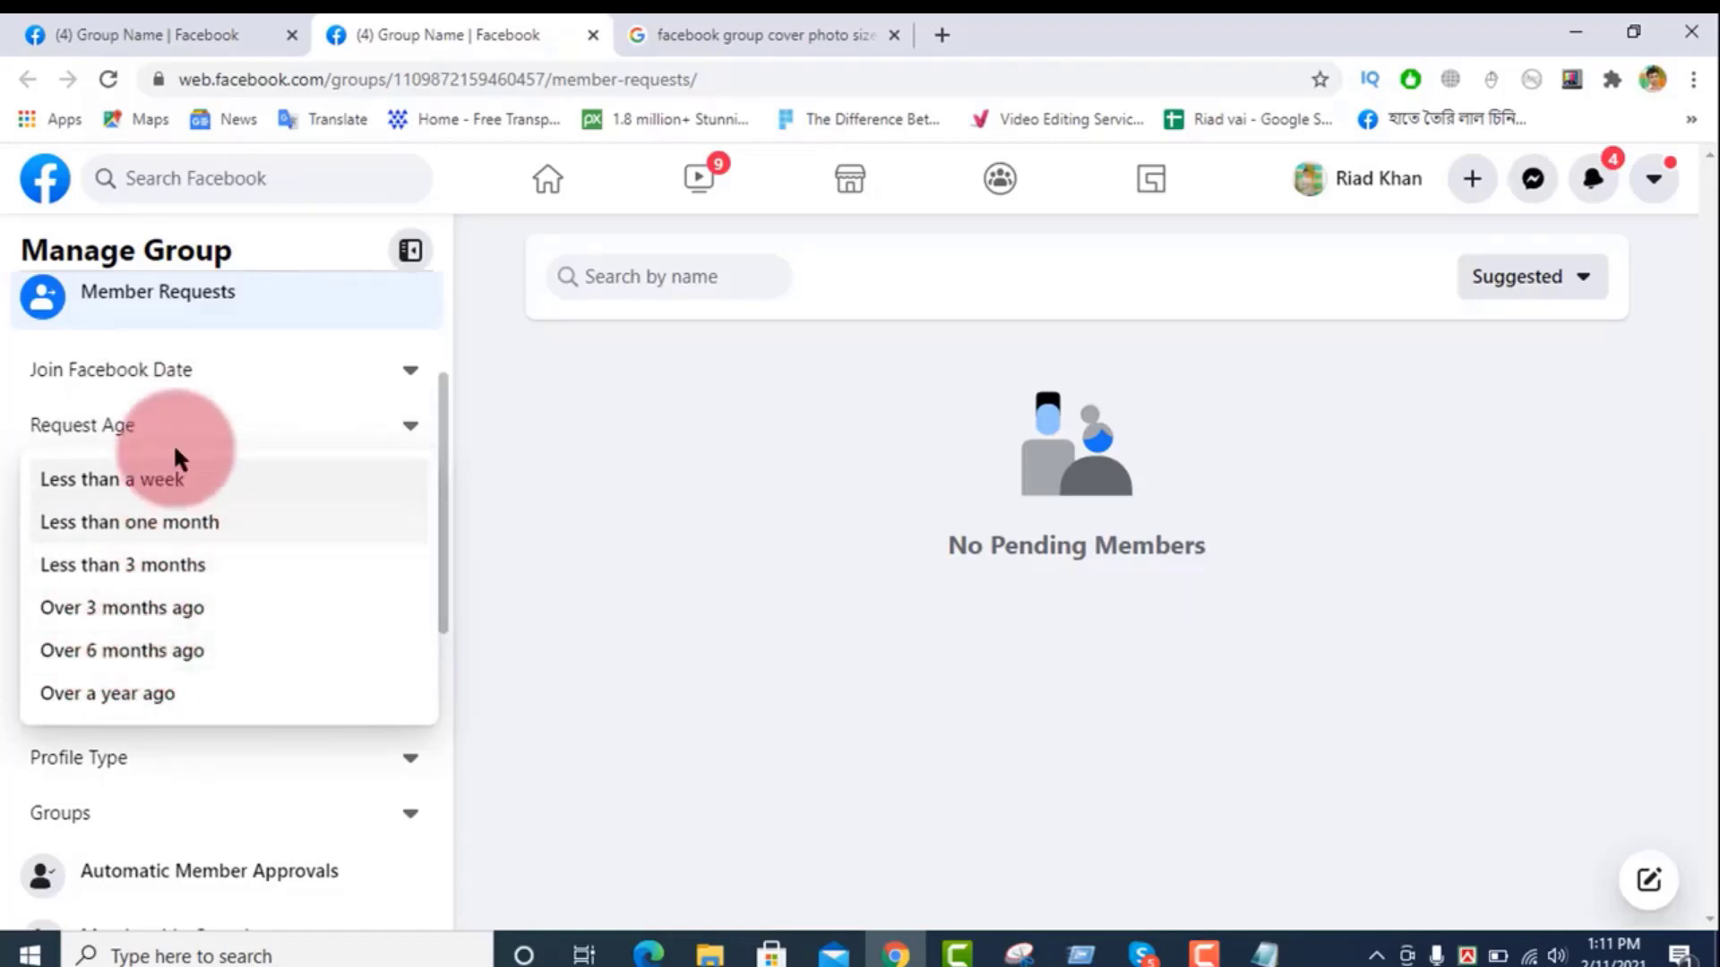
left_click(143, 431)
left_click(136, 483)
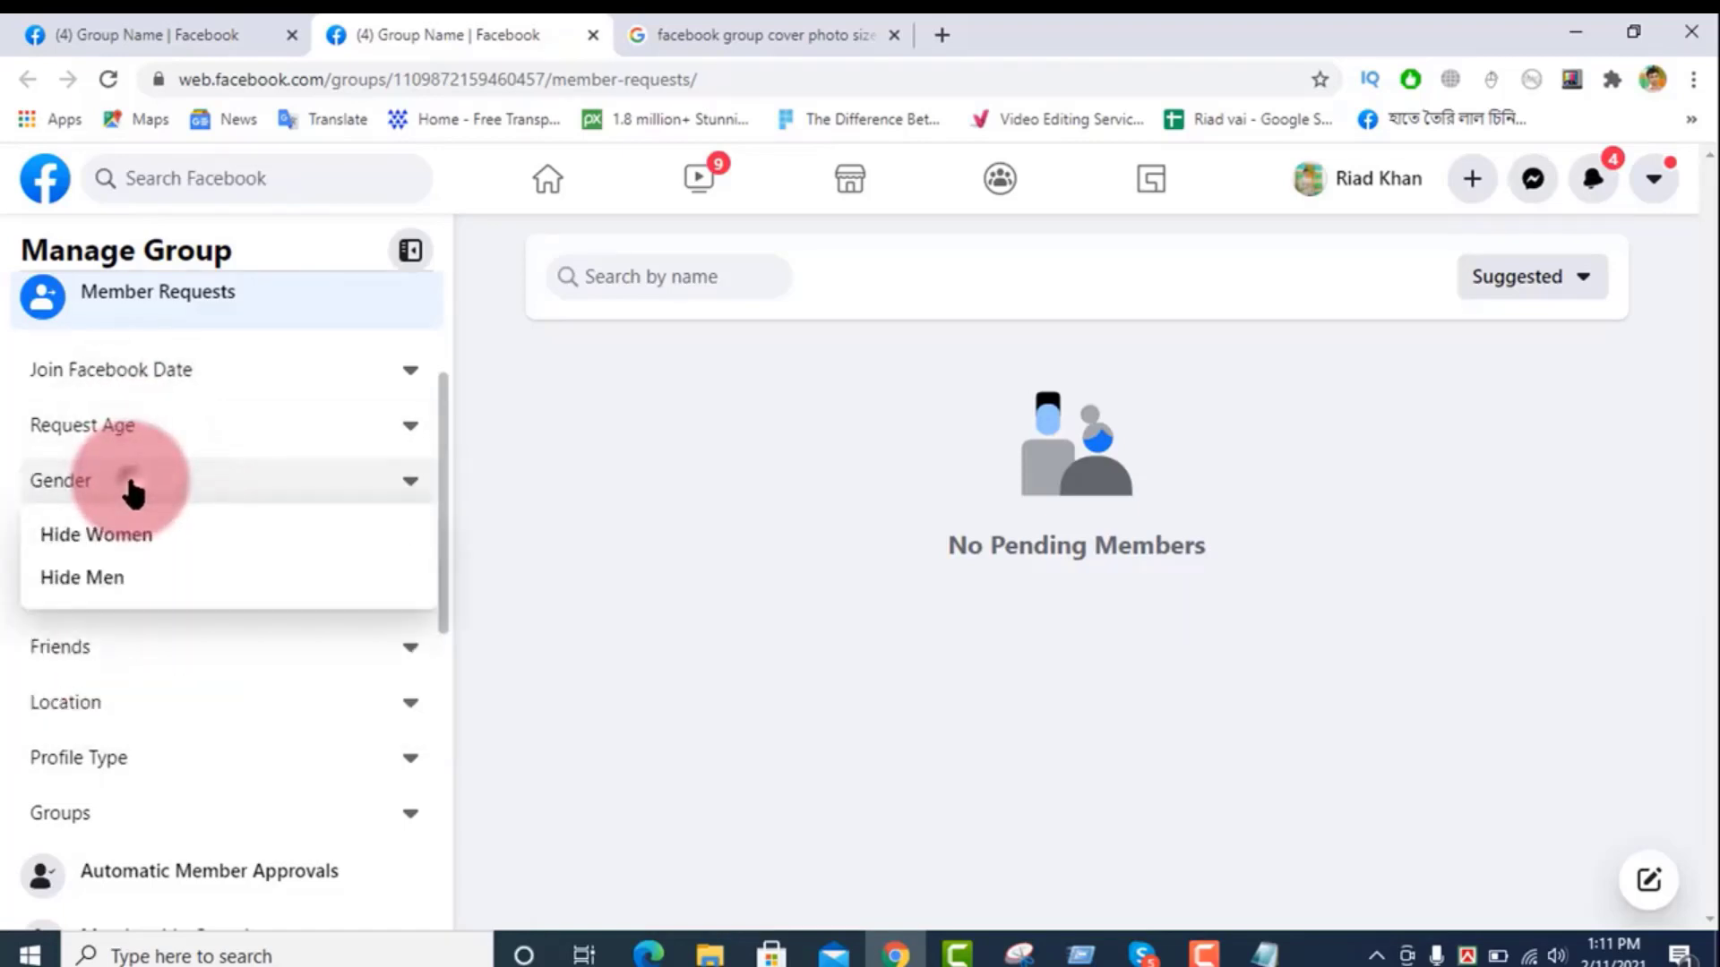
left_click(126, 538)
left_click(132, 537)
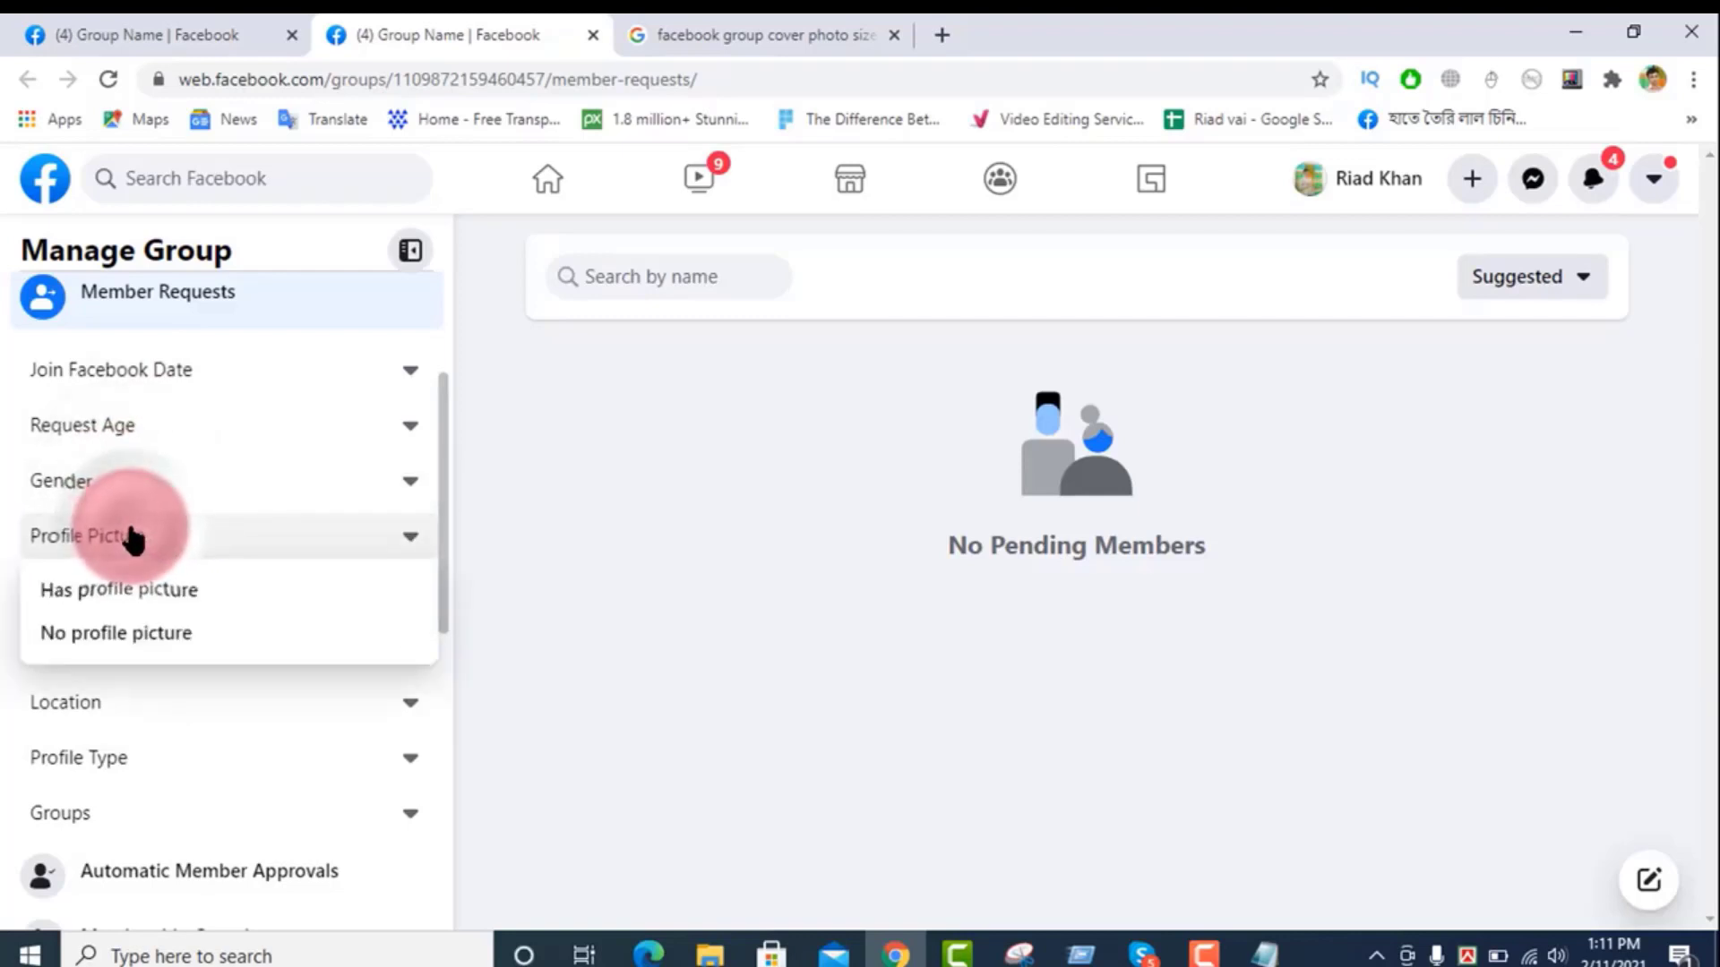
left_click(130, 537)
left_click(121, 593)
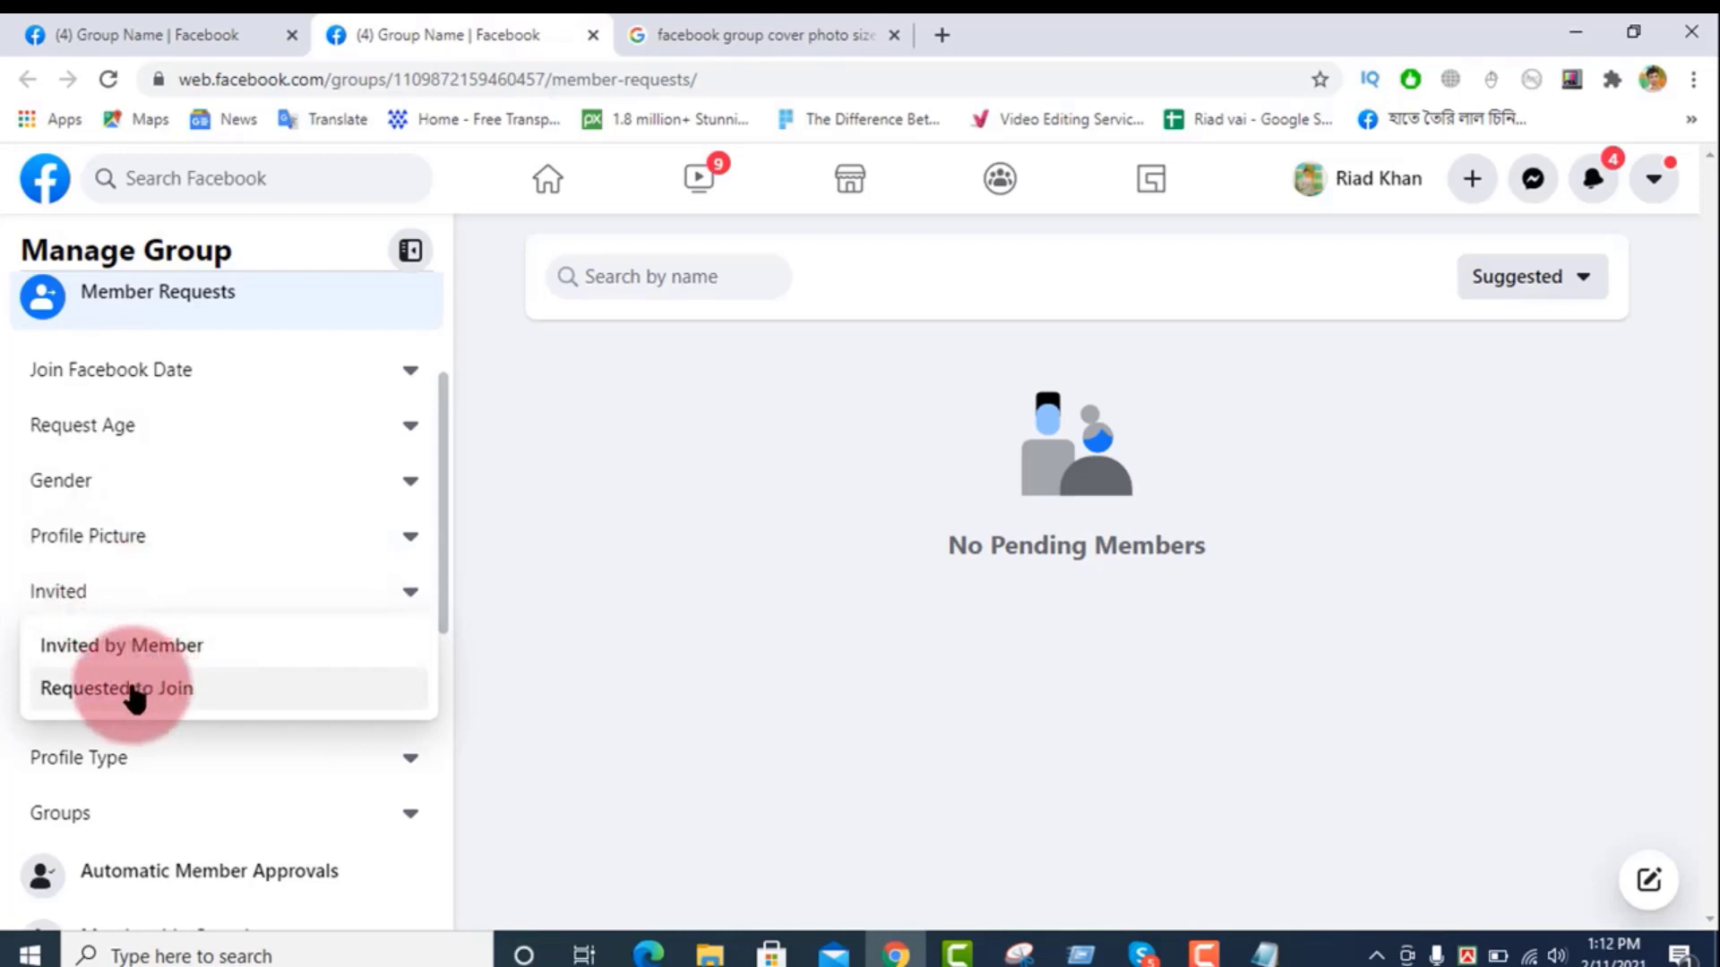
left_click(125, 593)
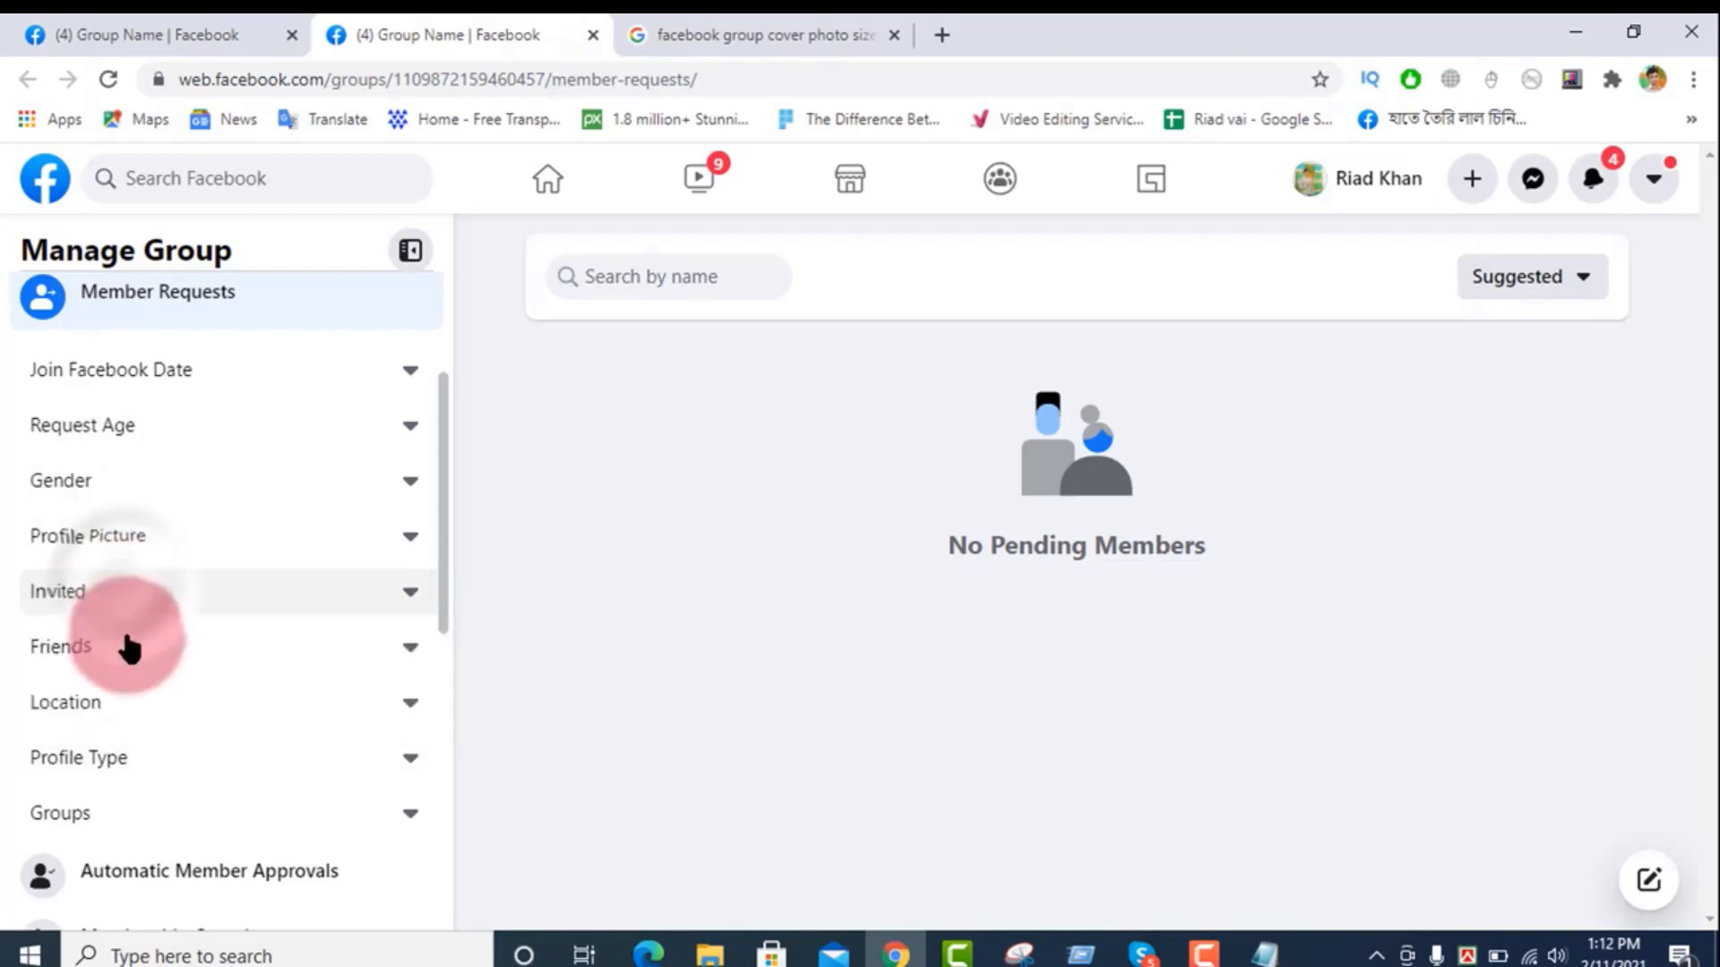
Step: Examine the options of the Friends, Location, Profile Type and Groups filters for member requests
left_click(128, 656)
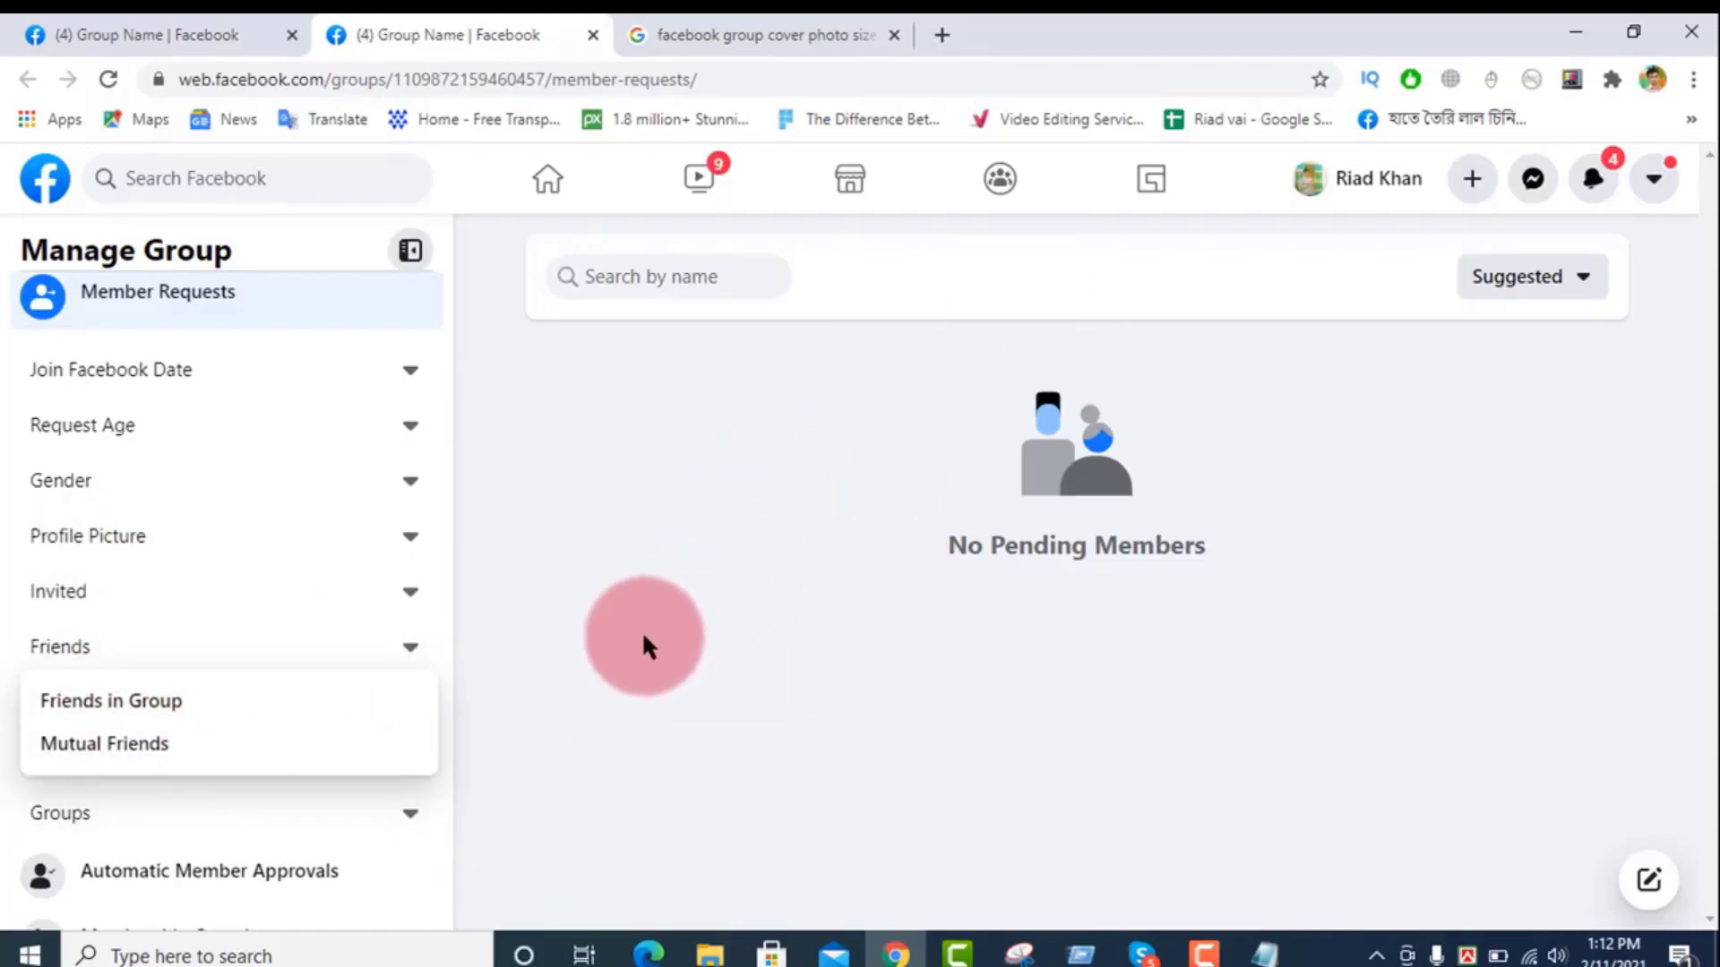
left_click(130, 663)
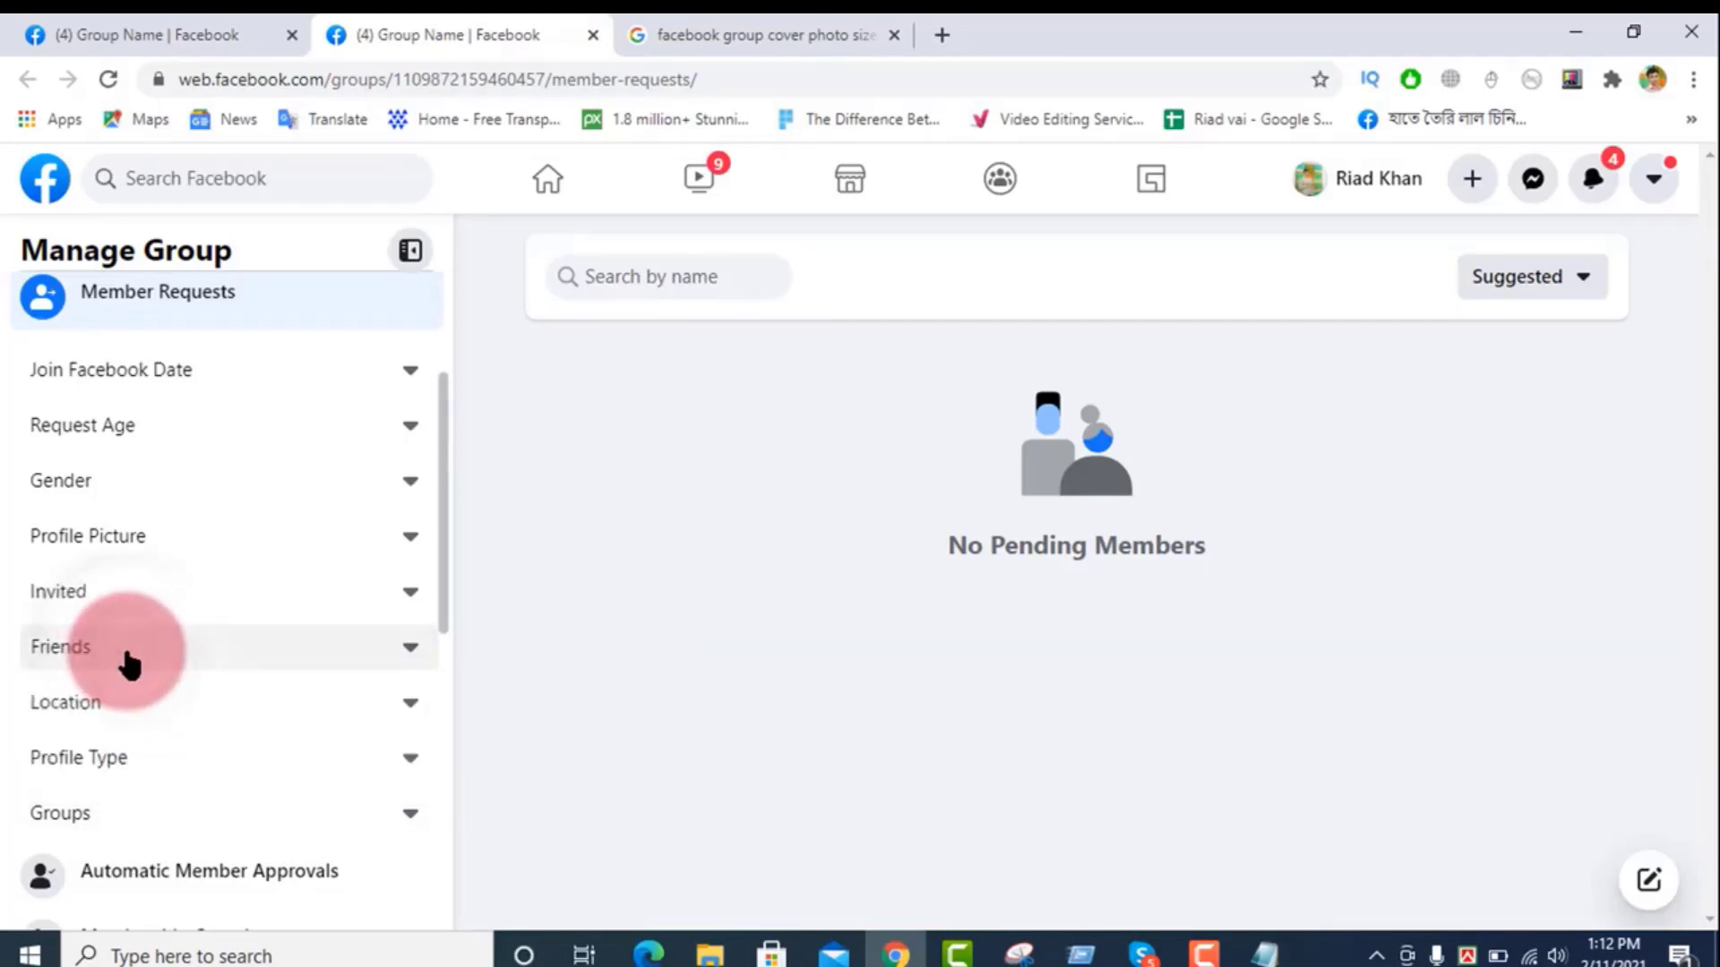
left_click(144, 722)
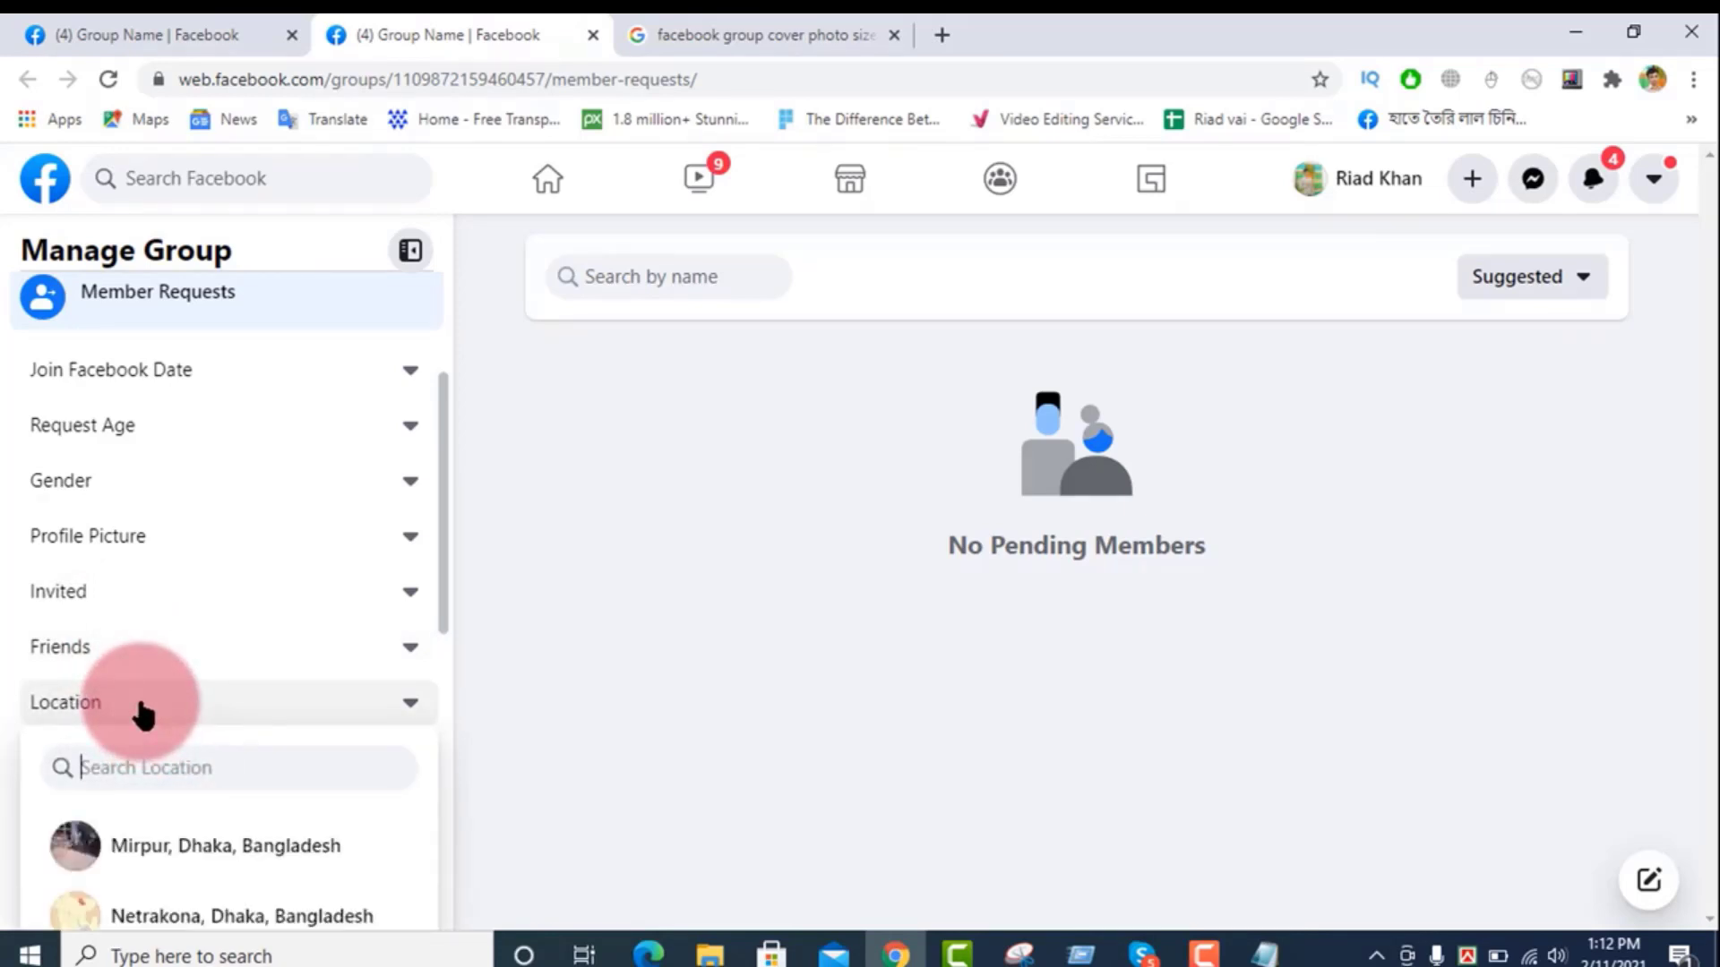
left_click(142, 712)
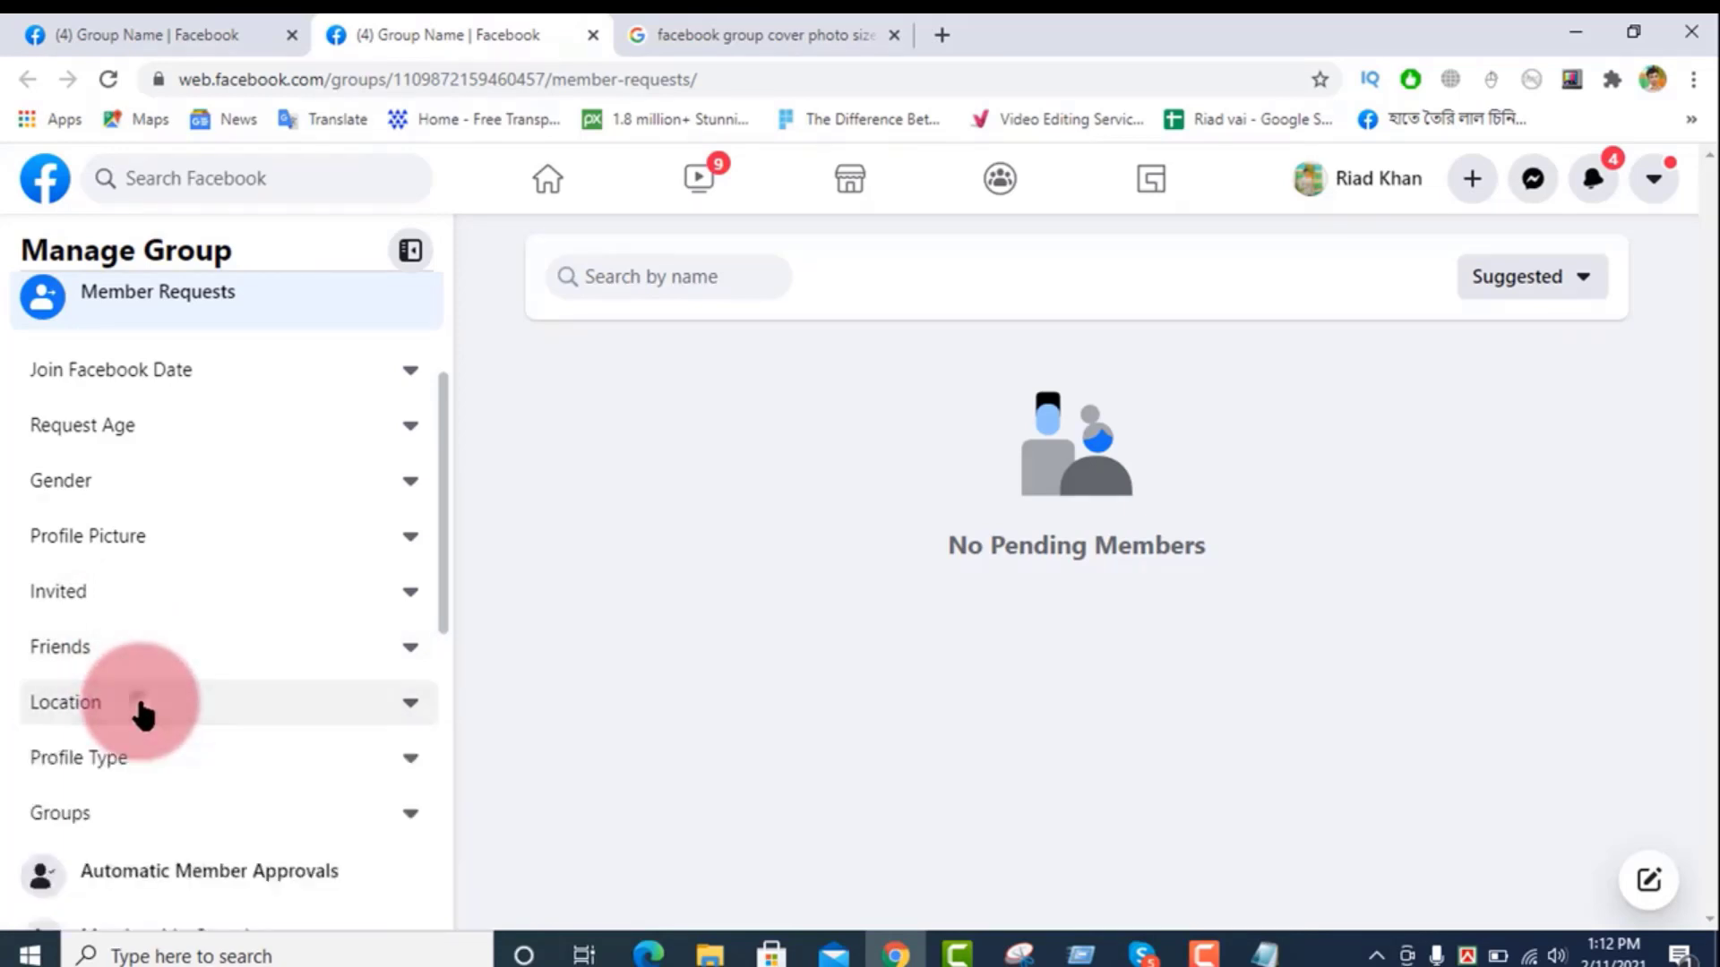
left_click(192, 772)
left_click(106, 859)
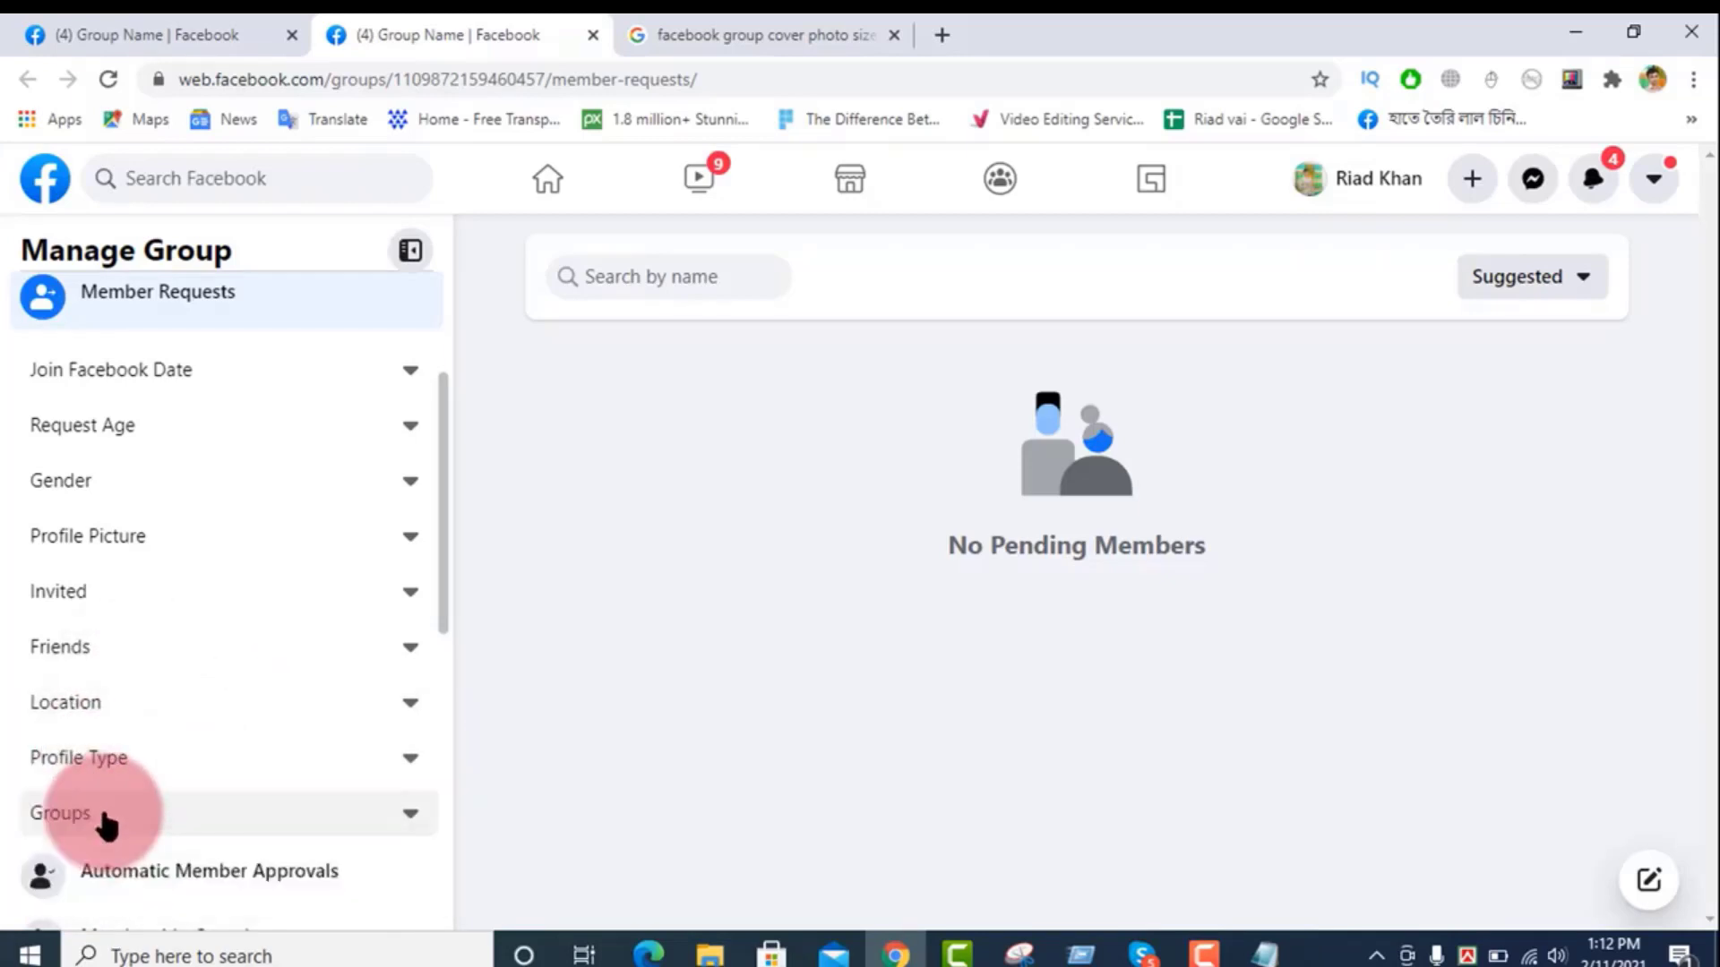
left_click(107, 815)
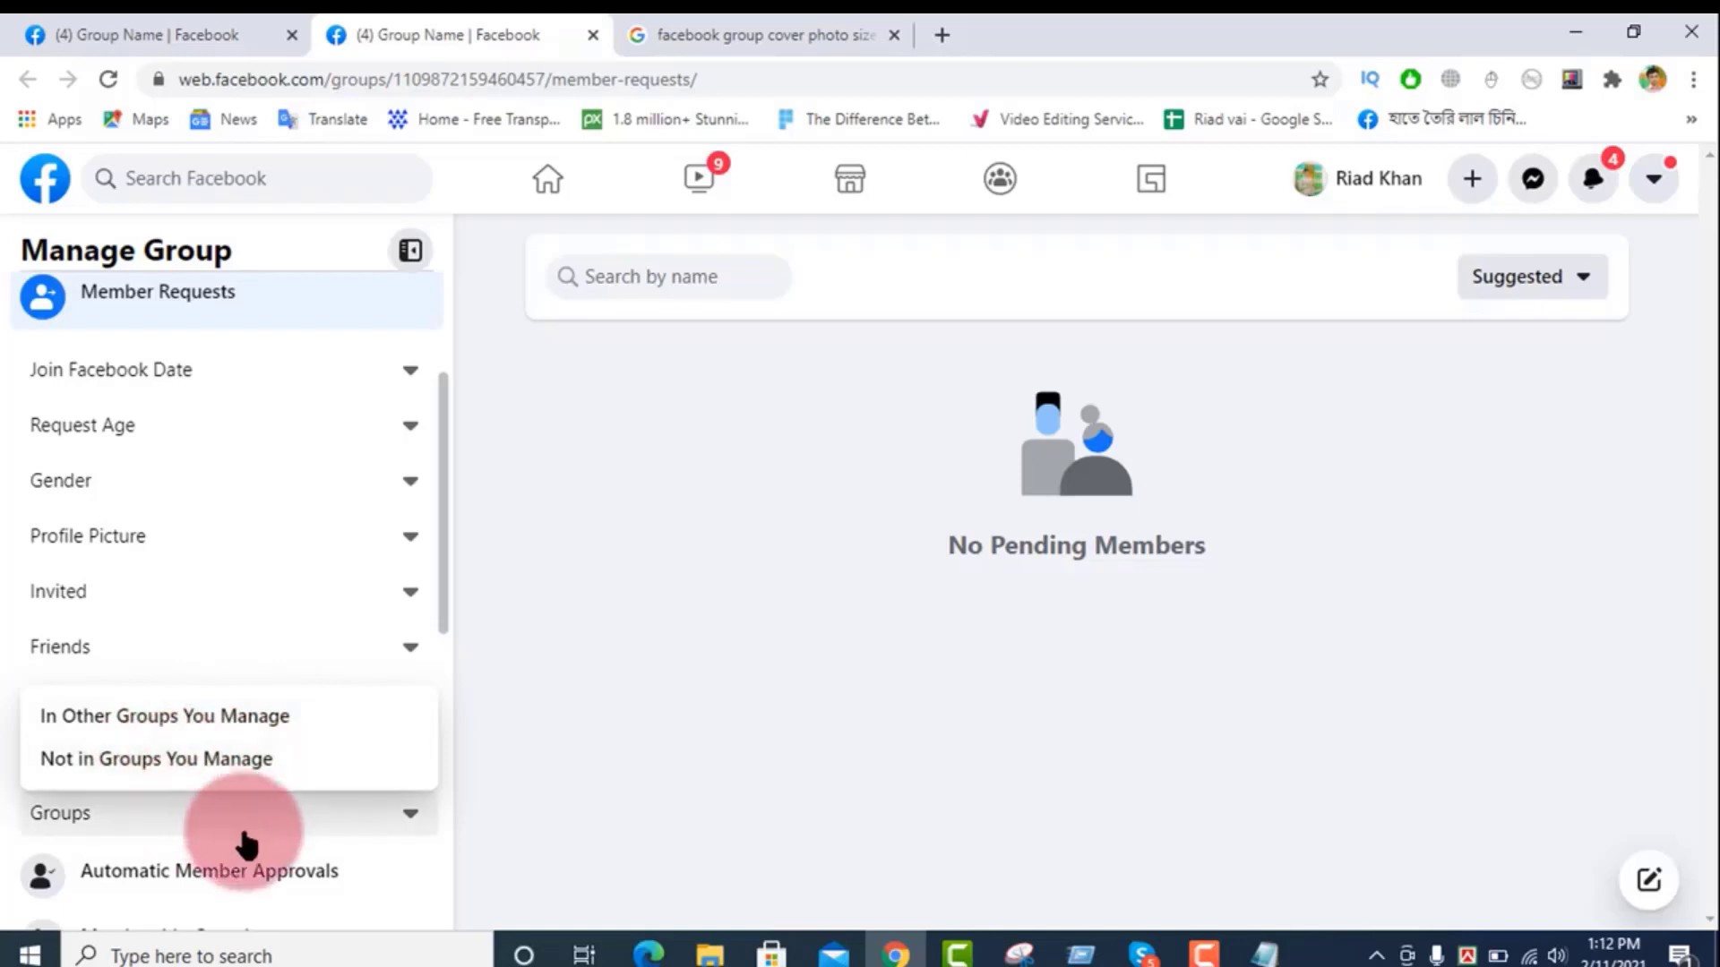
left_click(212, 828)
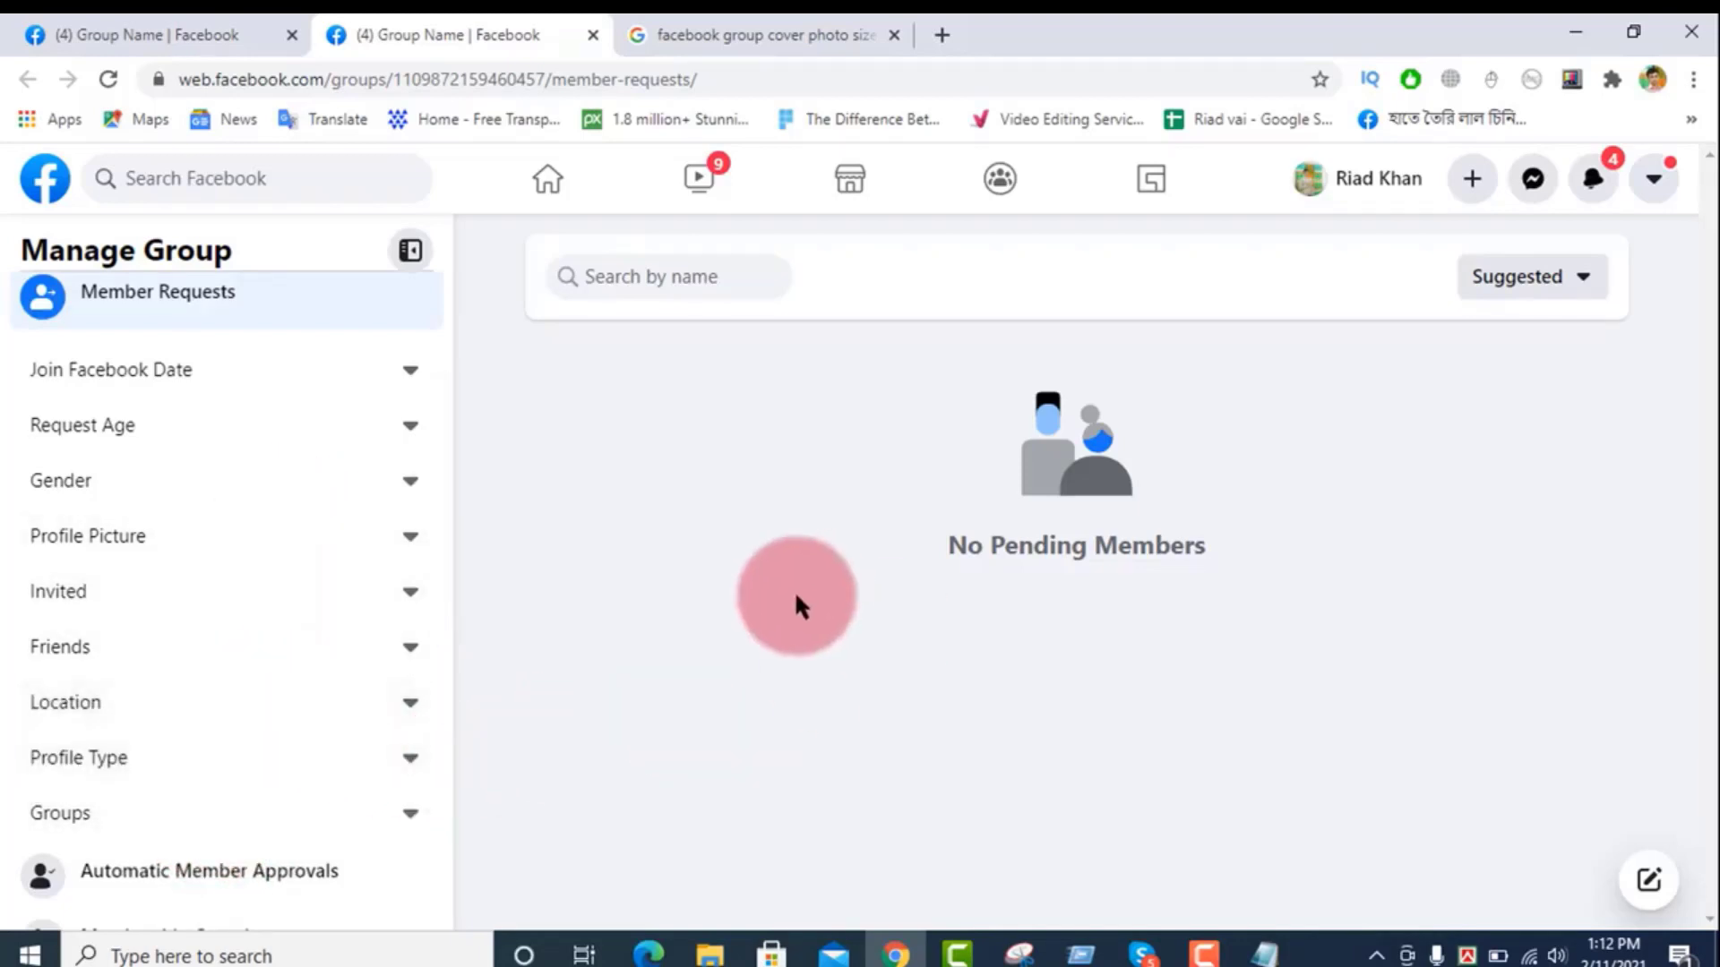
Step: Return to the group home page, open Membership Questions in a new browser tab and switch to it
left_click(188, 35)
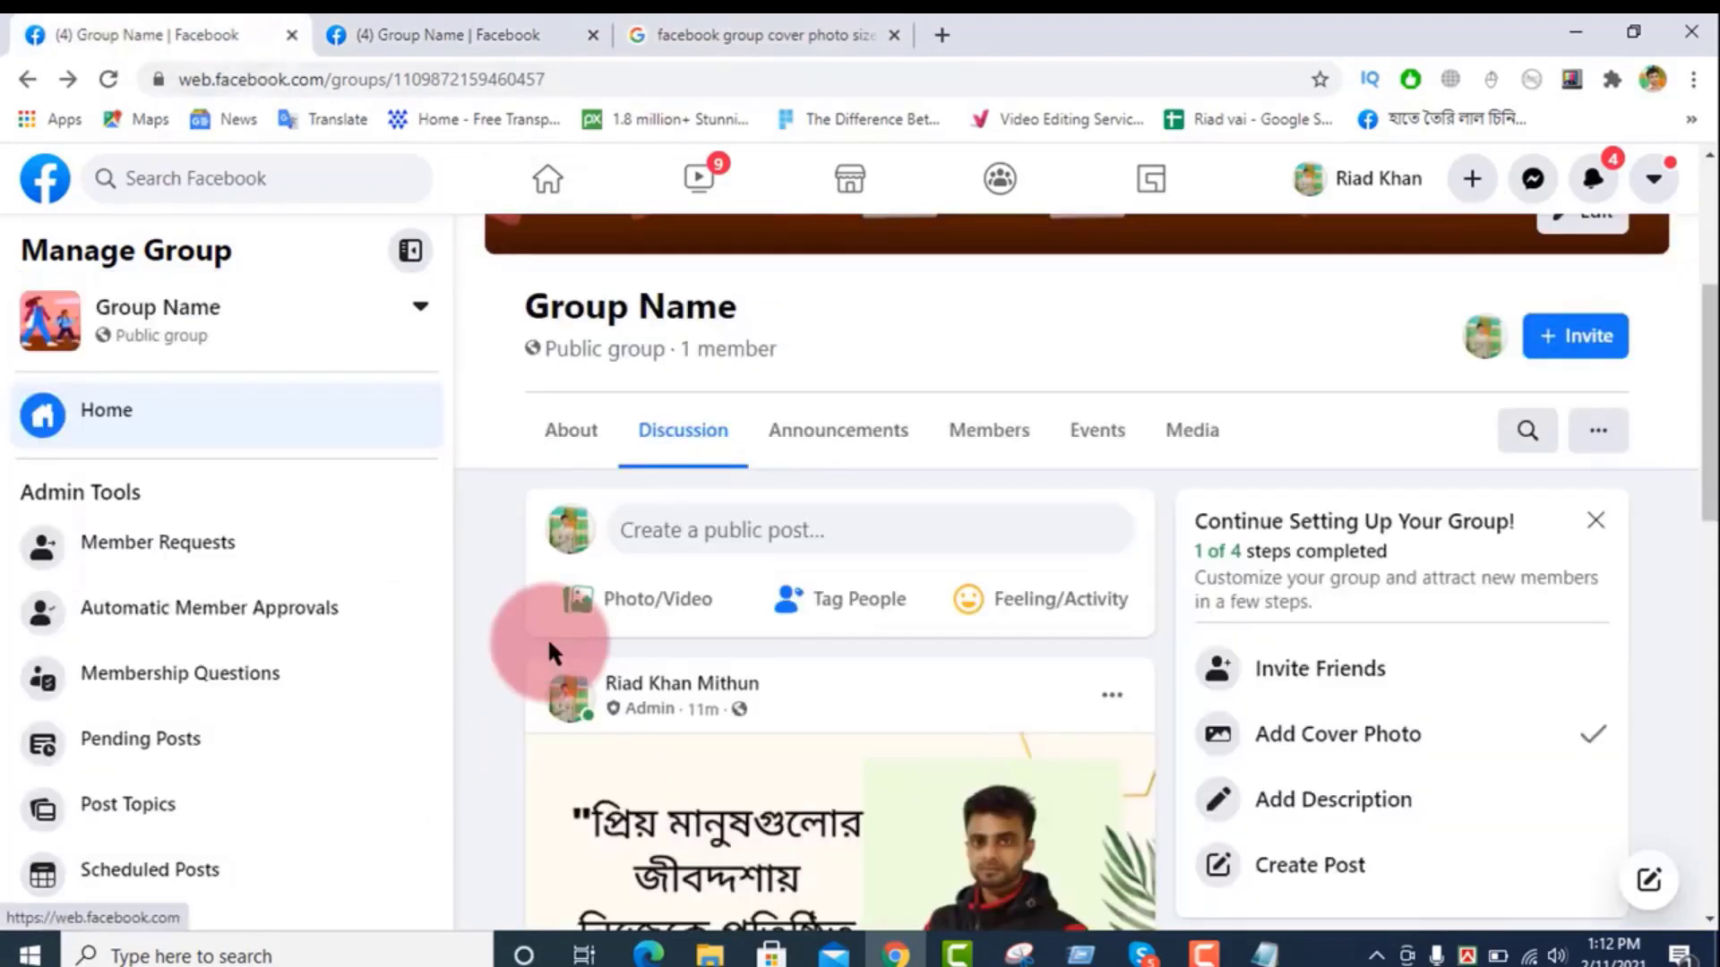
left_click(190, 686, "ctrl")
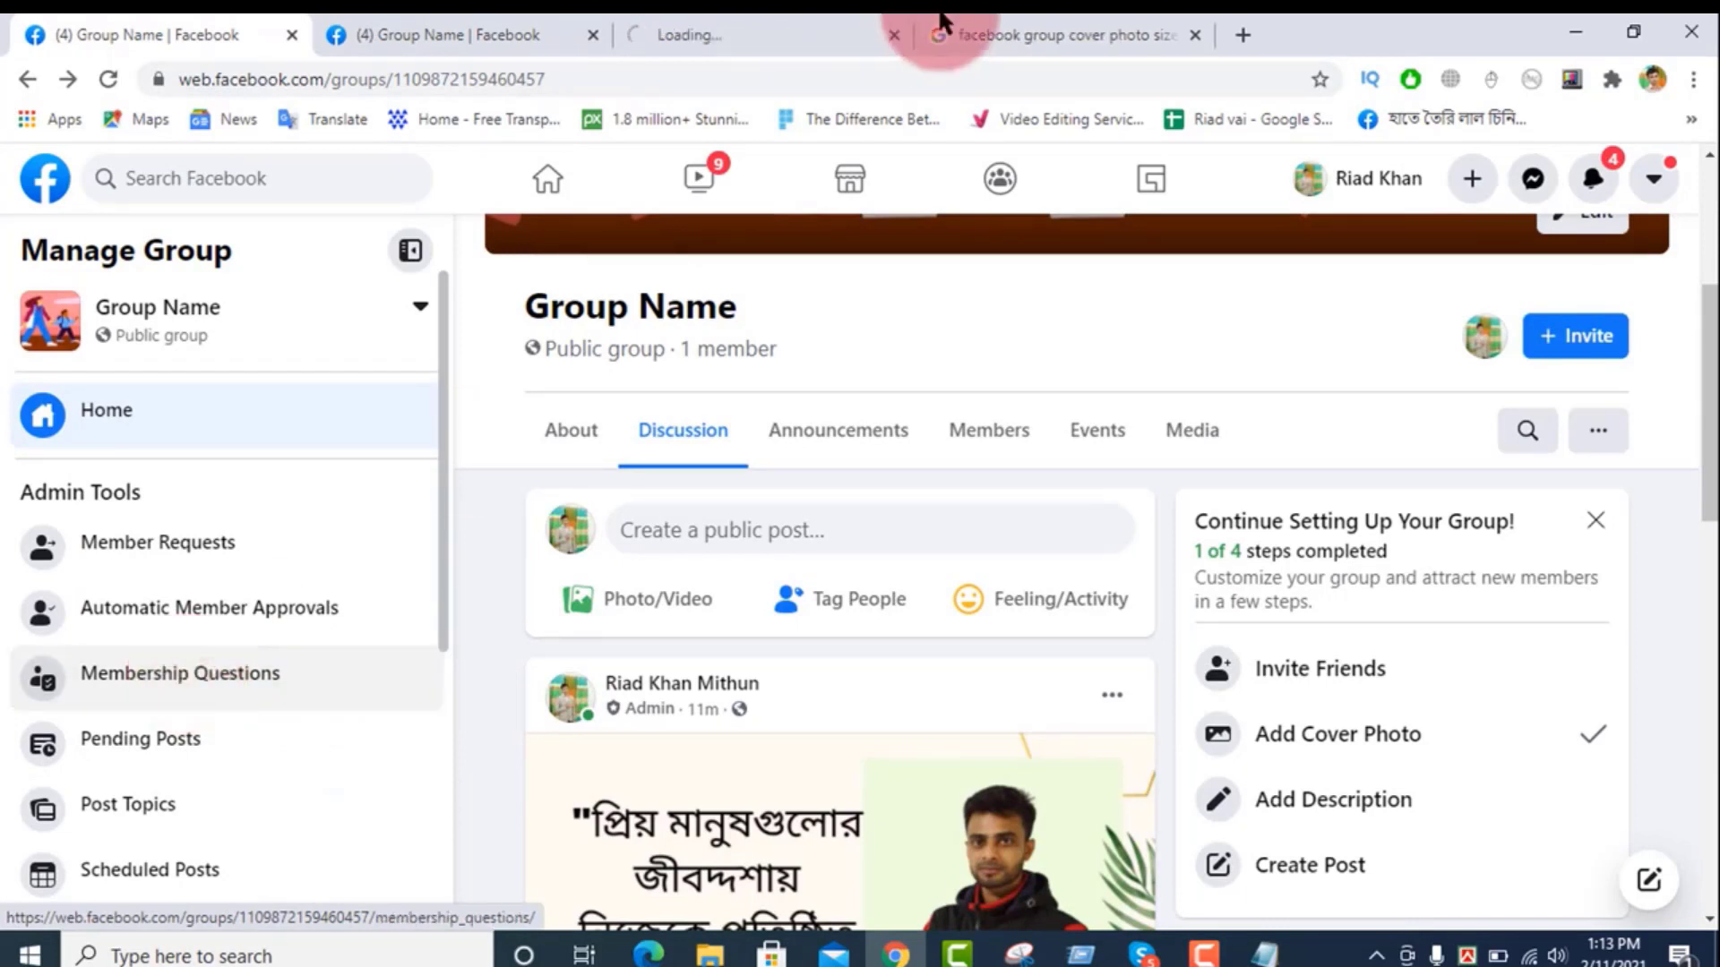
left_click(770, 25)
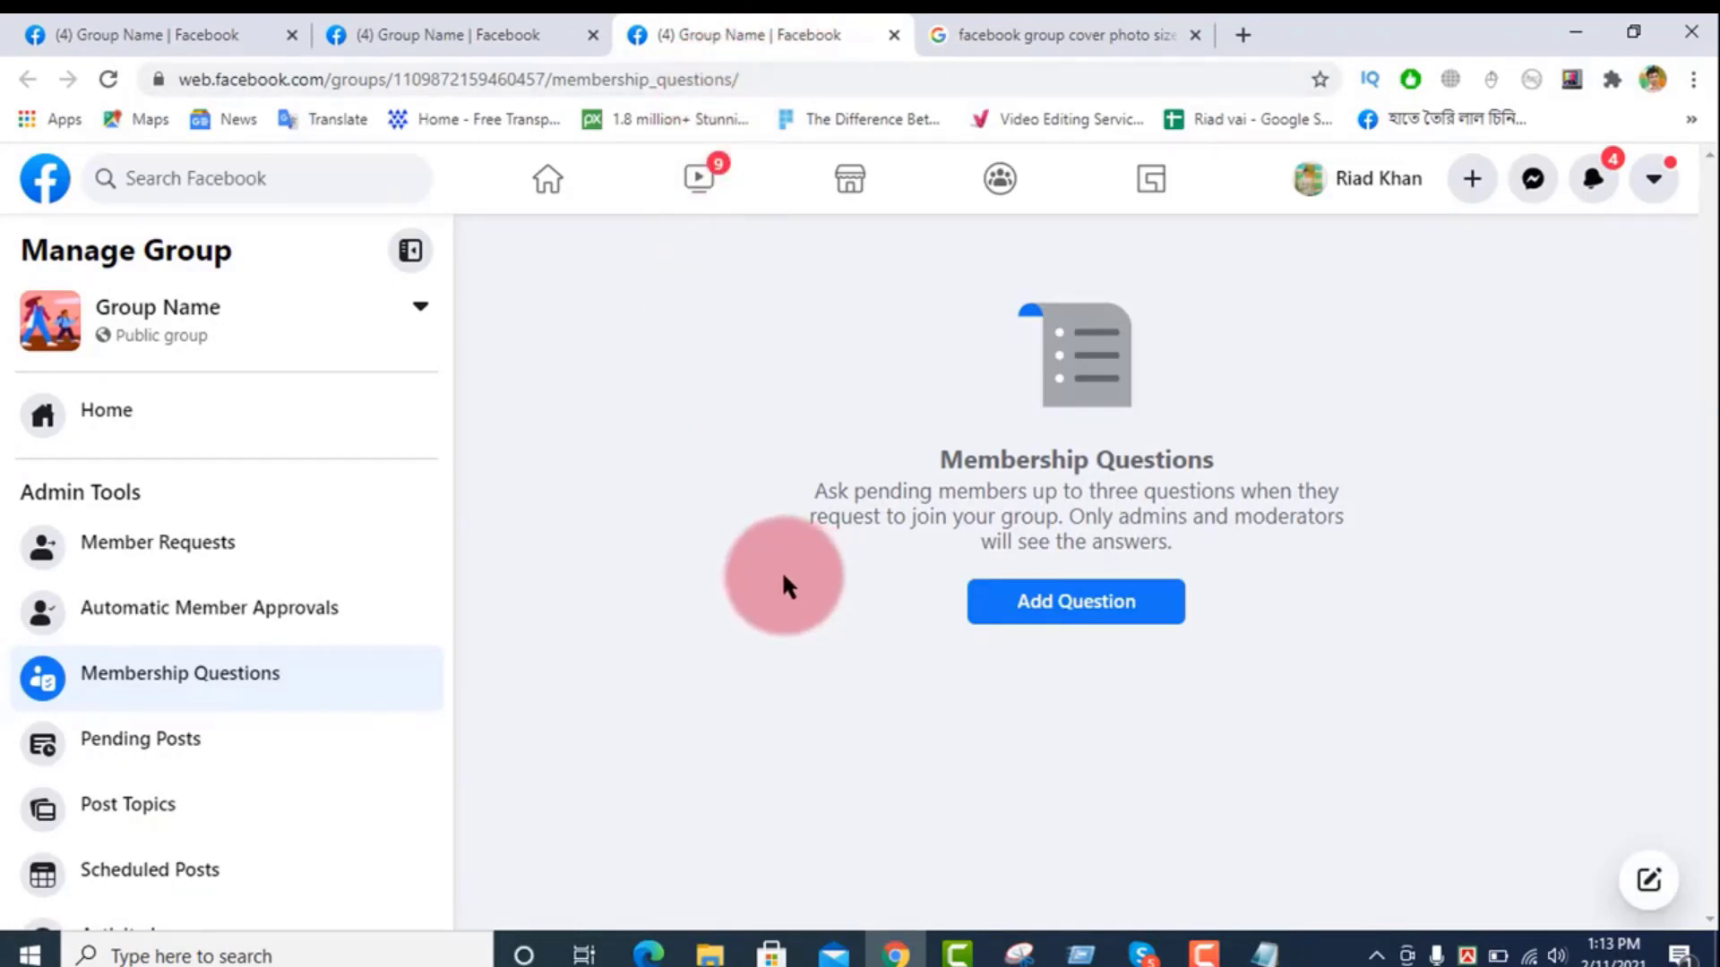
Step: Start a new membership question "q1", trying the Written Answer type before setting the answer type back to Checkboxes
left_click(1099, 614)
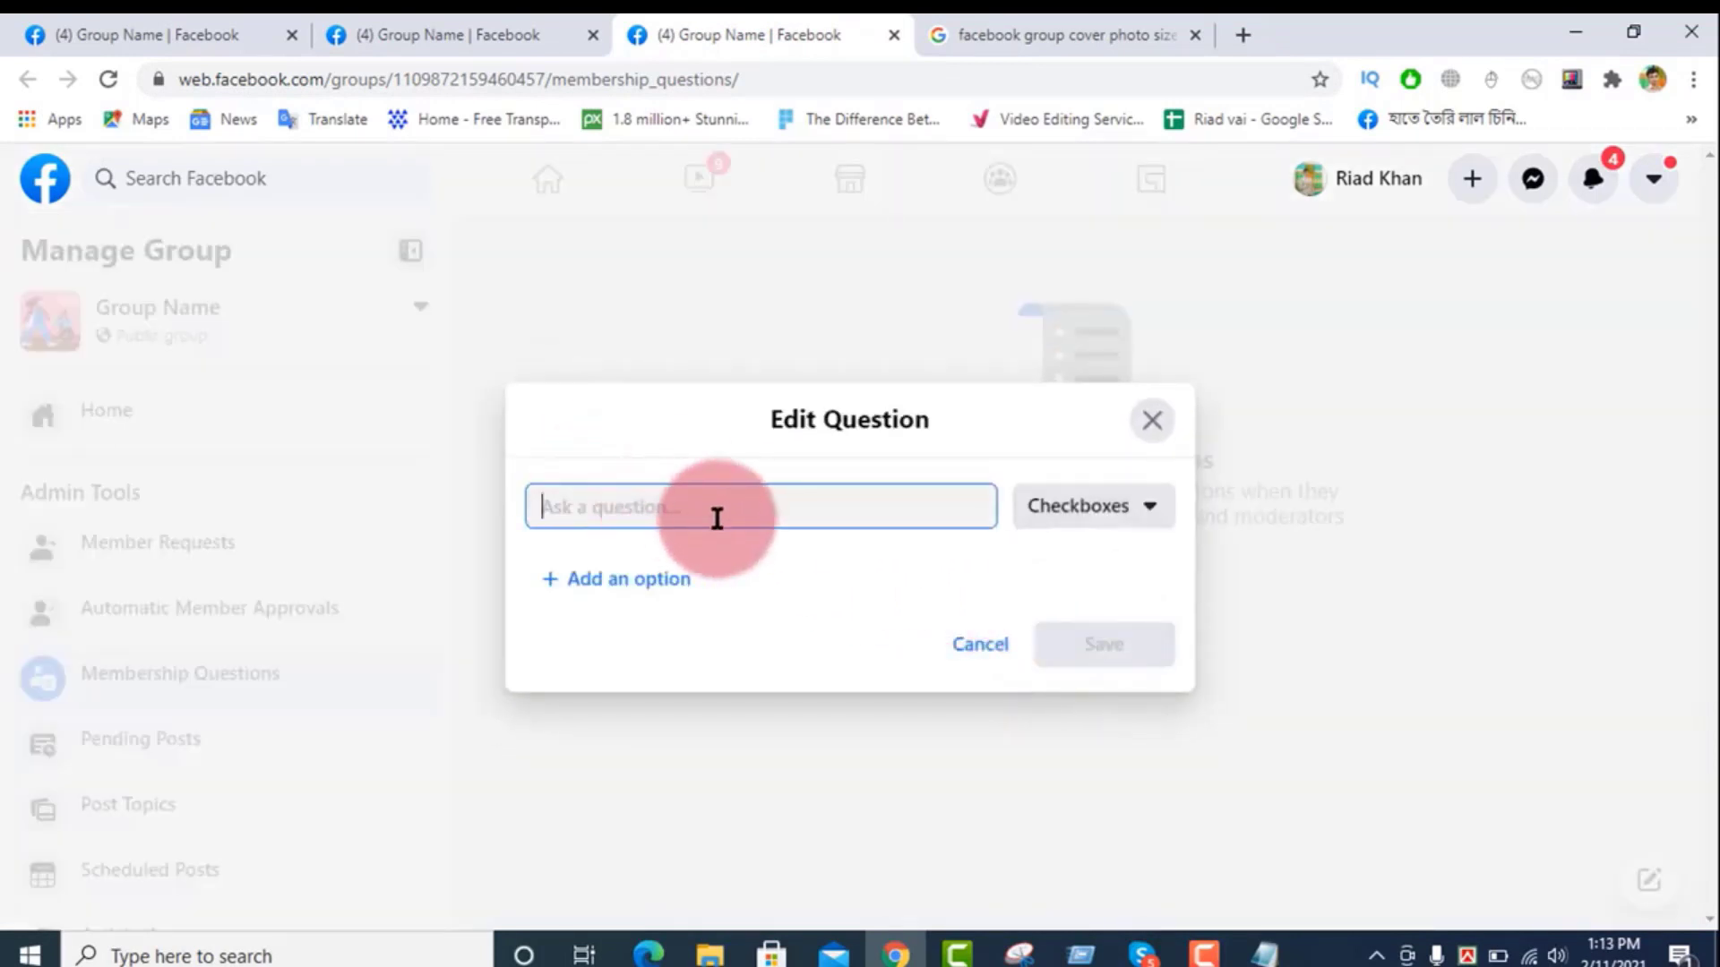
type("q1")
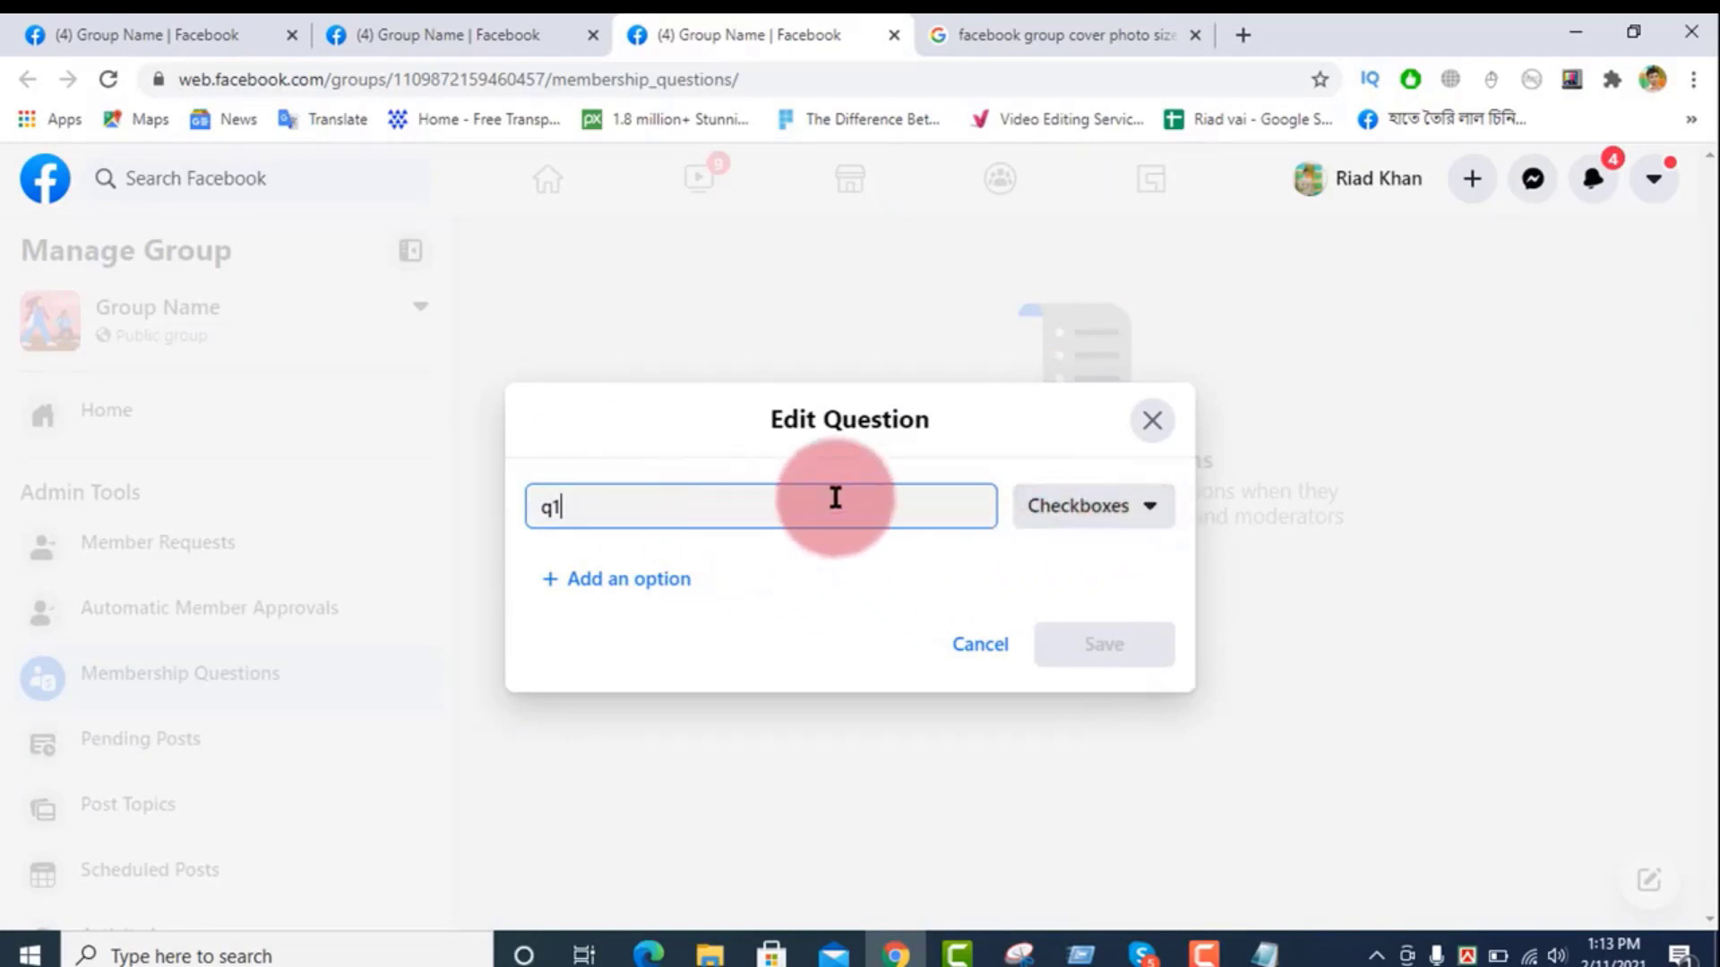
left_click(1116, 526)
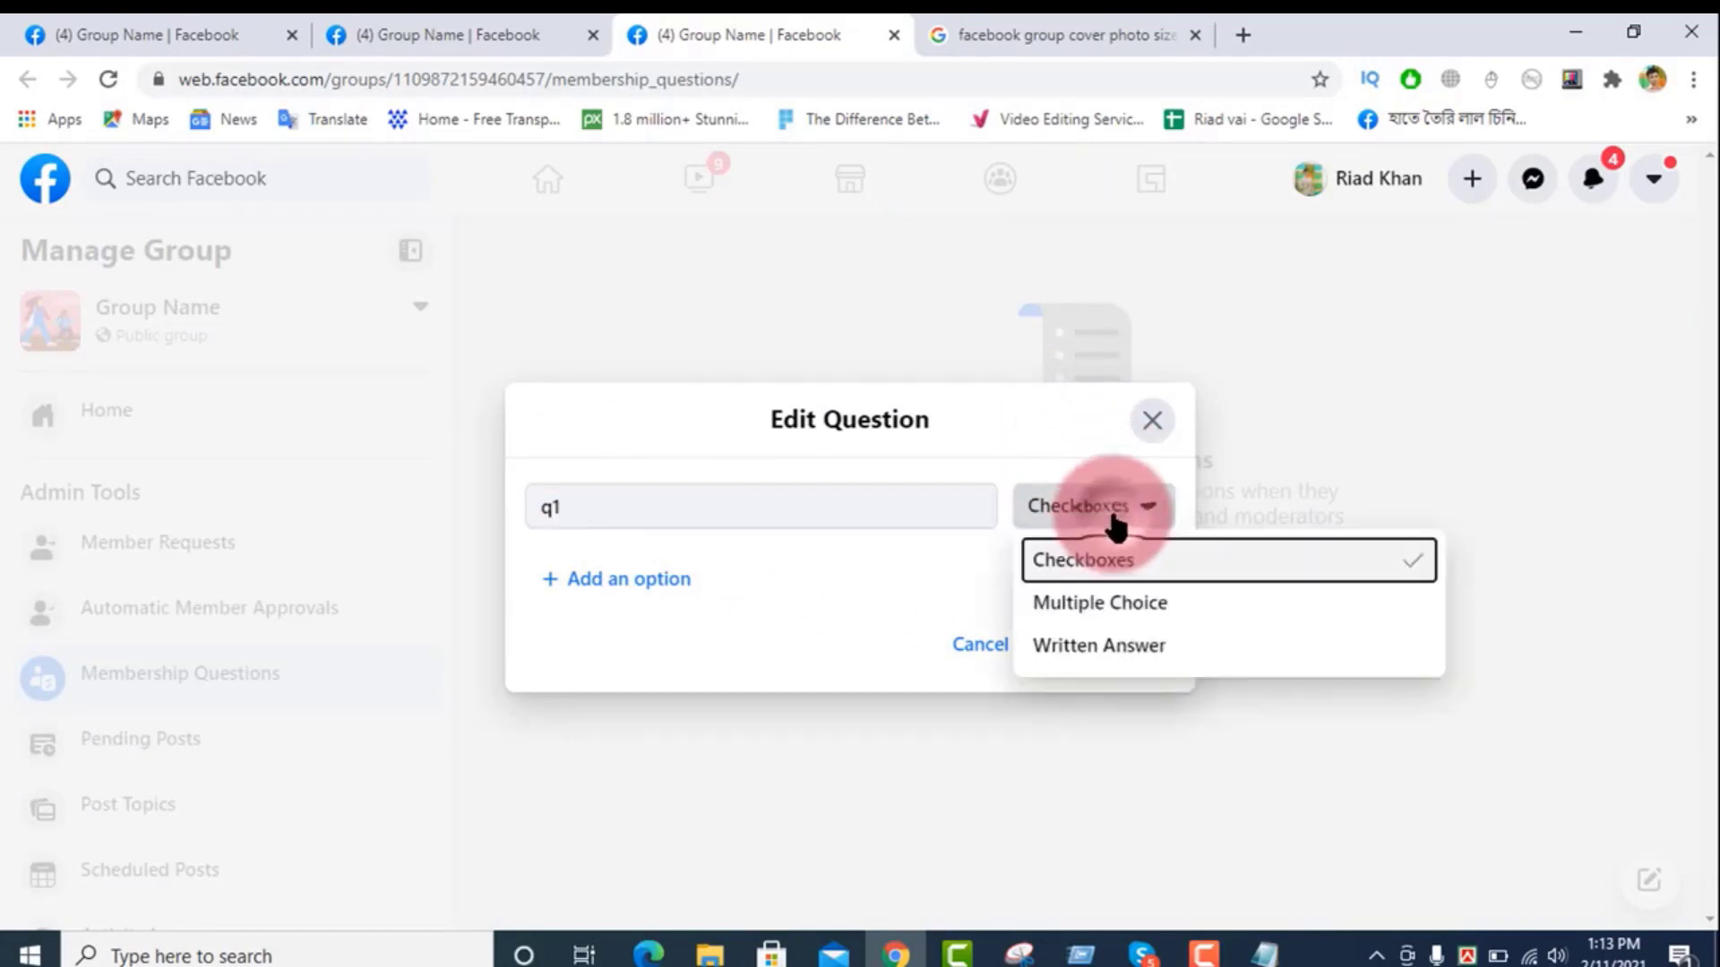
left_click(1095, 645)
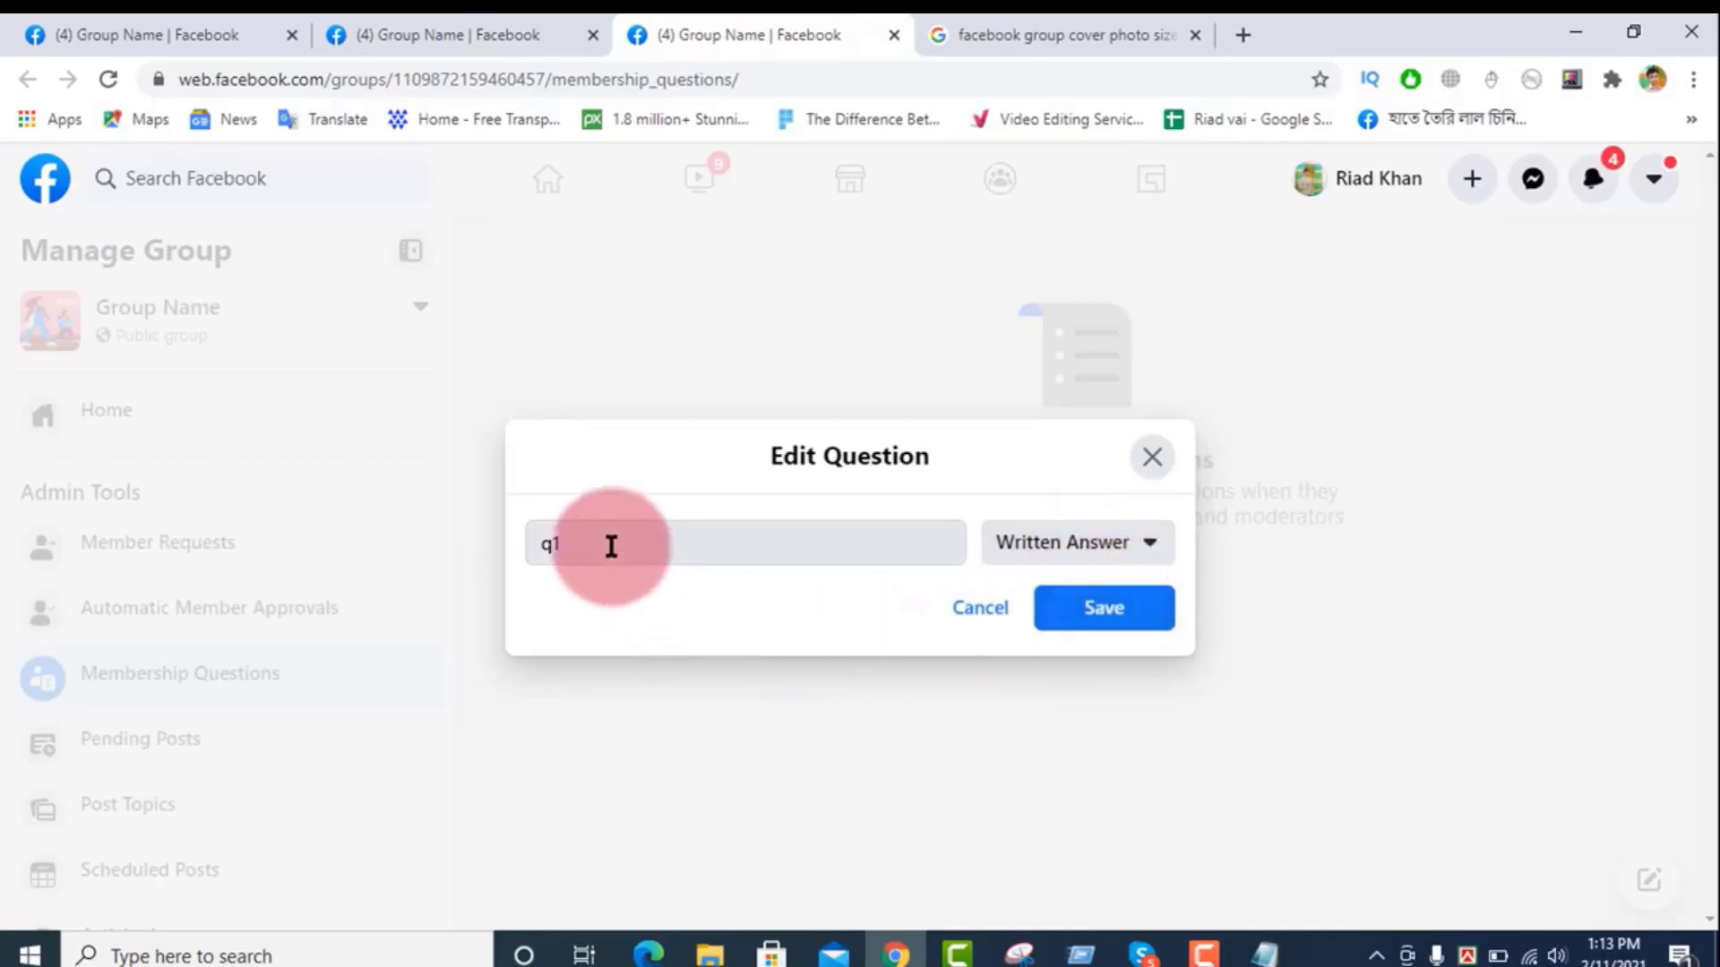
left_click(1084, 549)
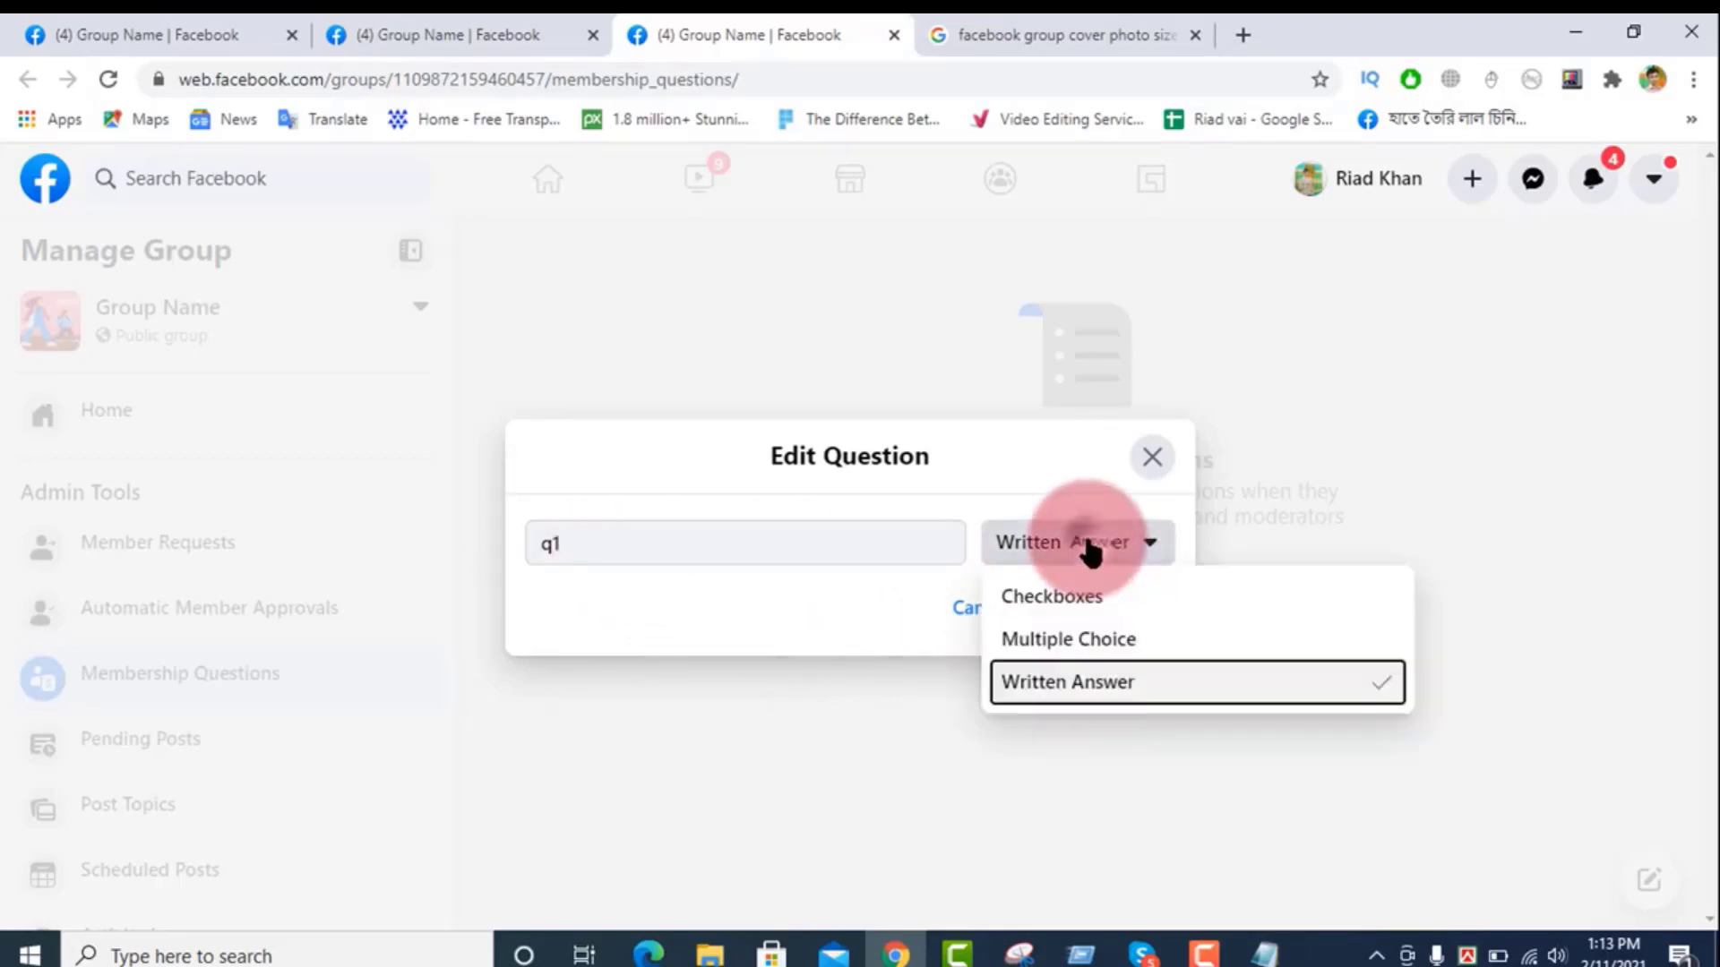
left_click(1092, 598)
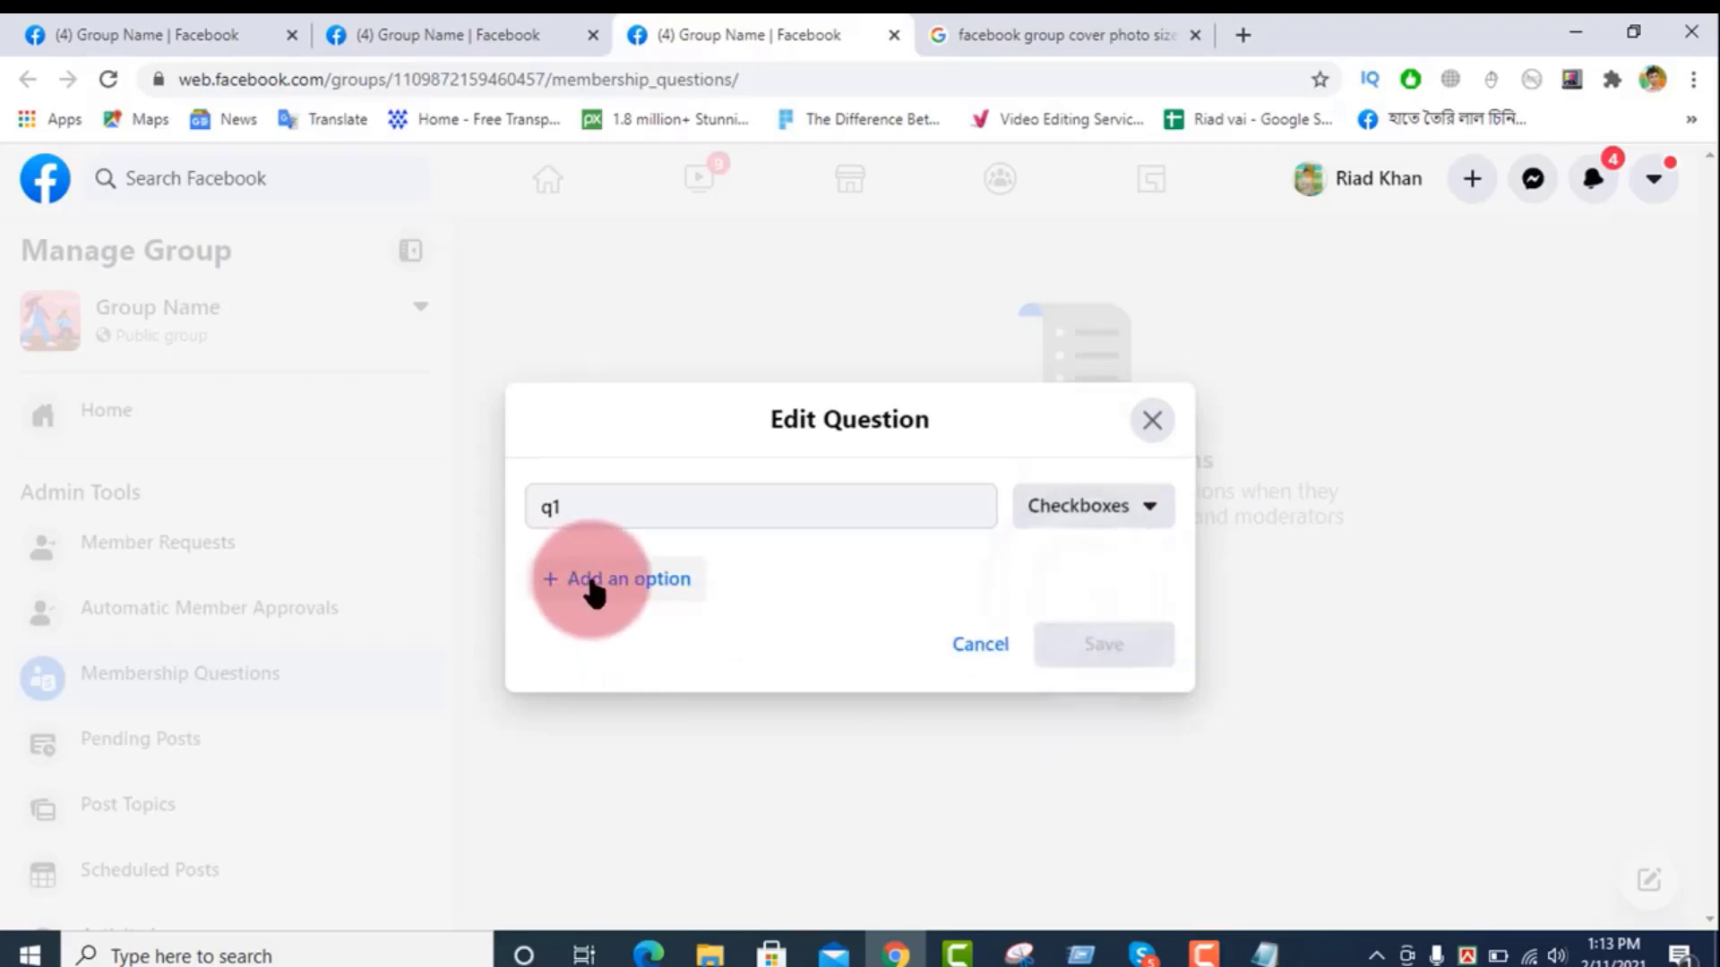
Step: Add the checkbox options 1, 2 and 3 to question "q1" and save the question
left_click(591, 582)
type("1")
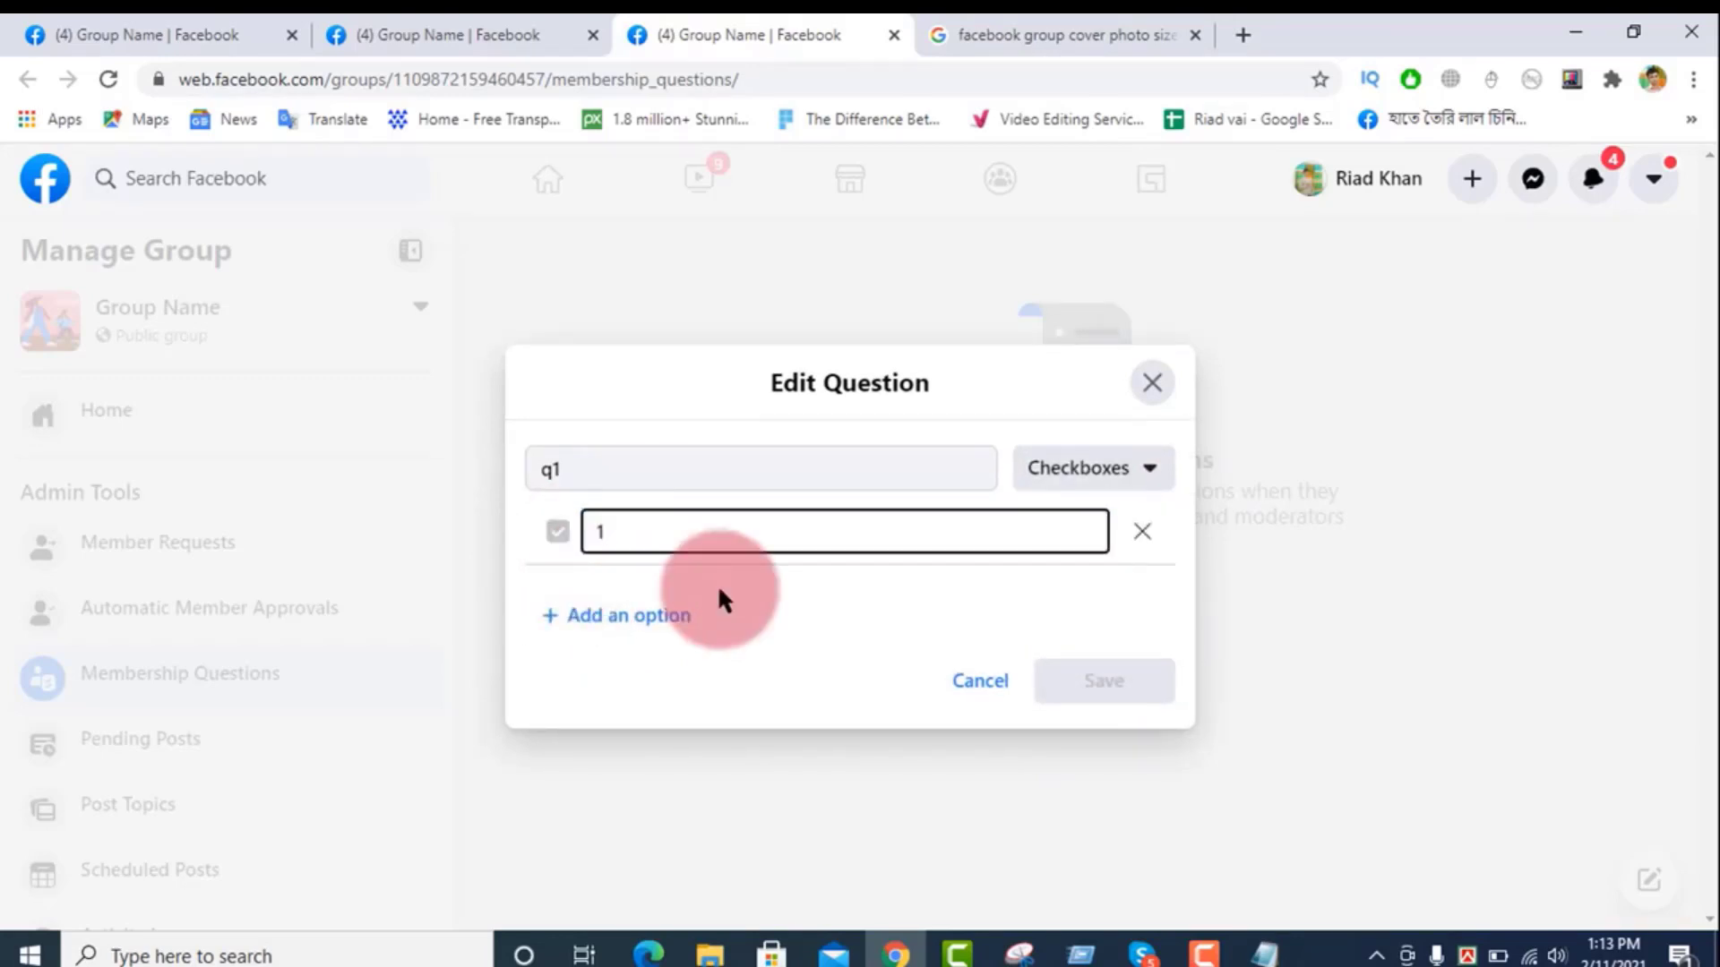
left_click(638, 625)
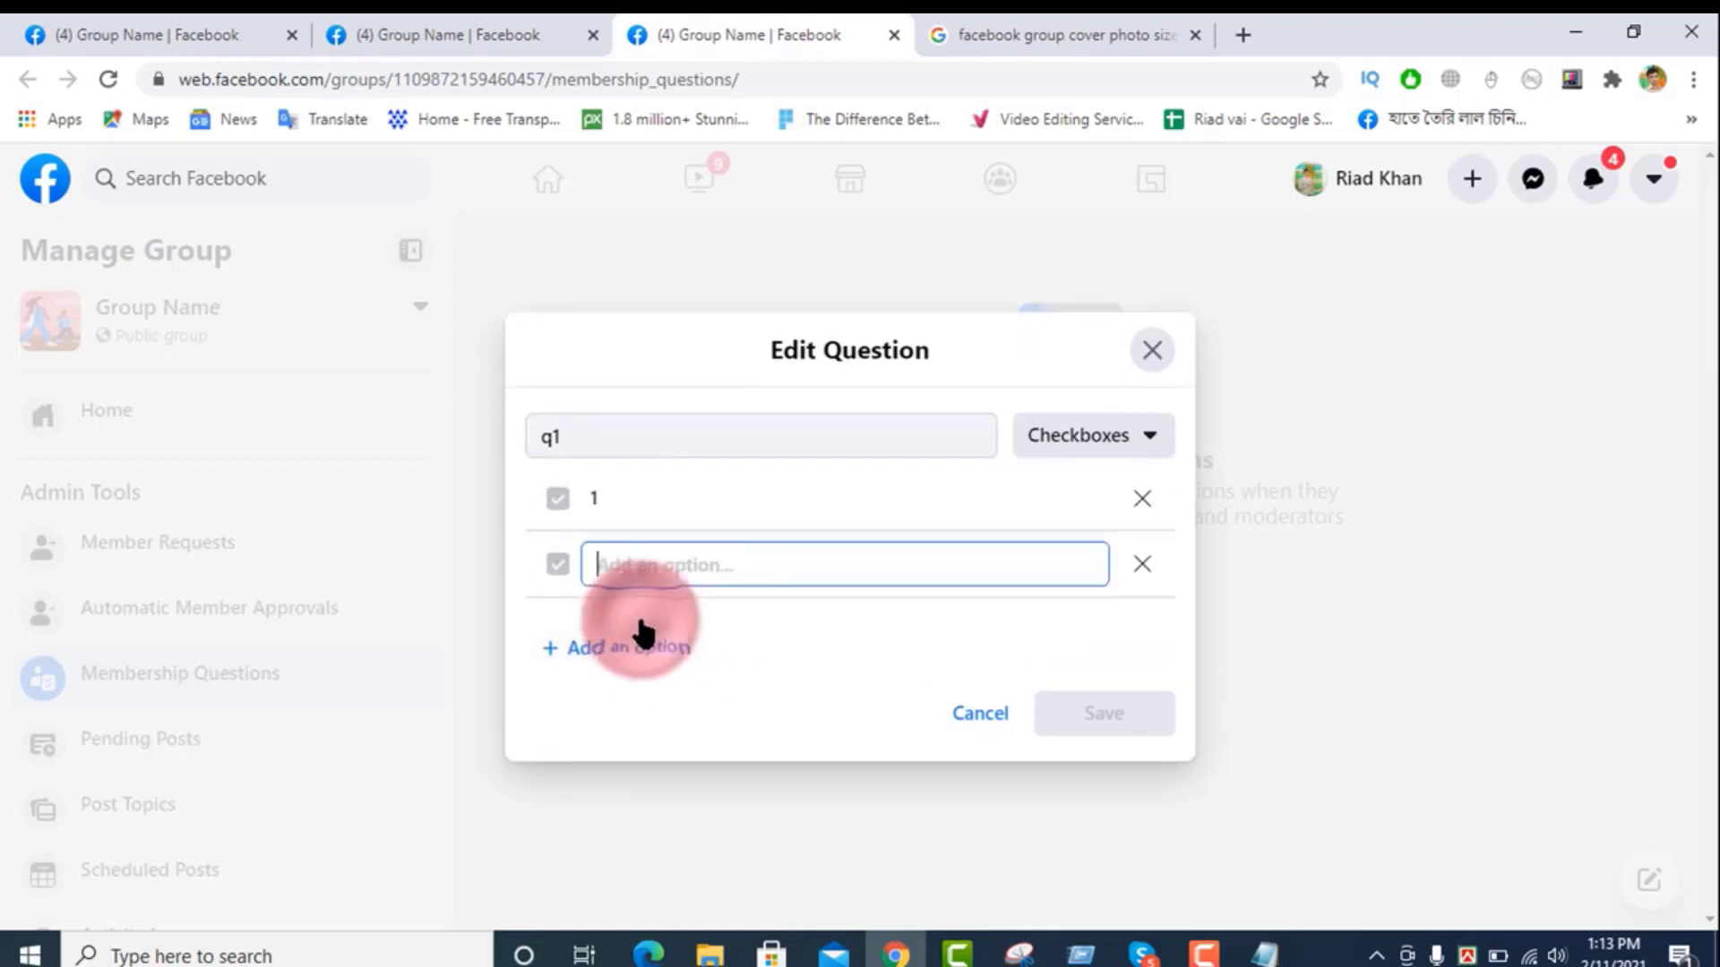
type("2")
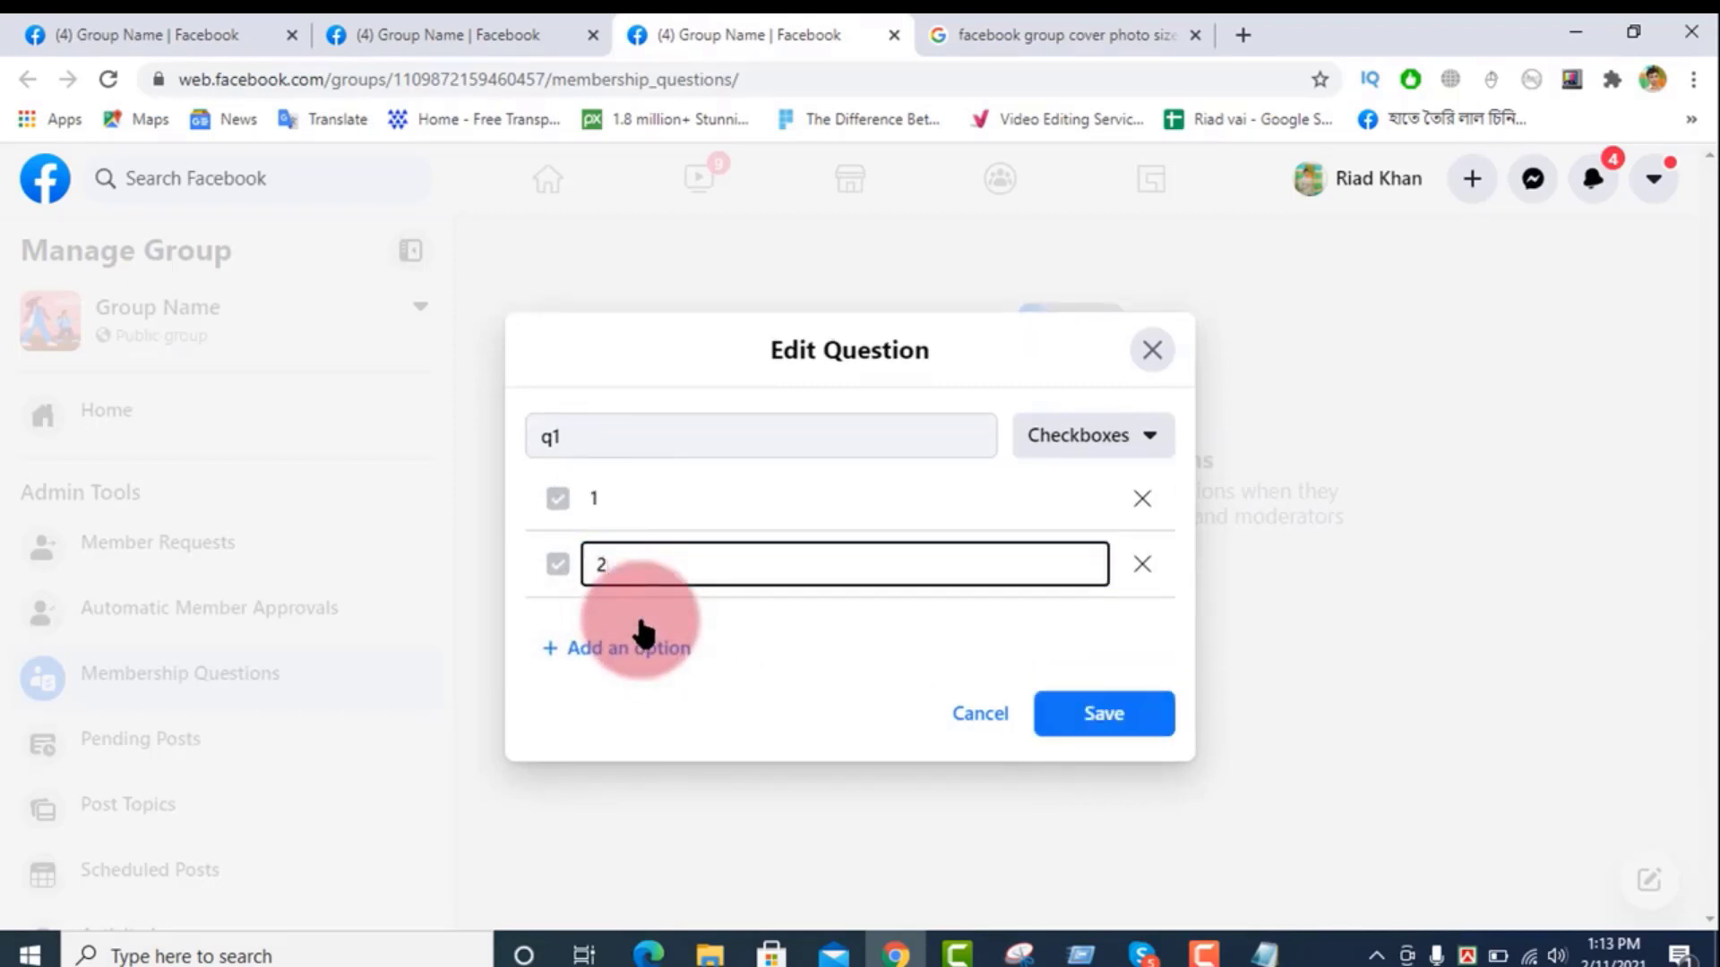
left_click(642, 638)
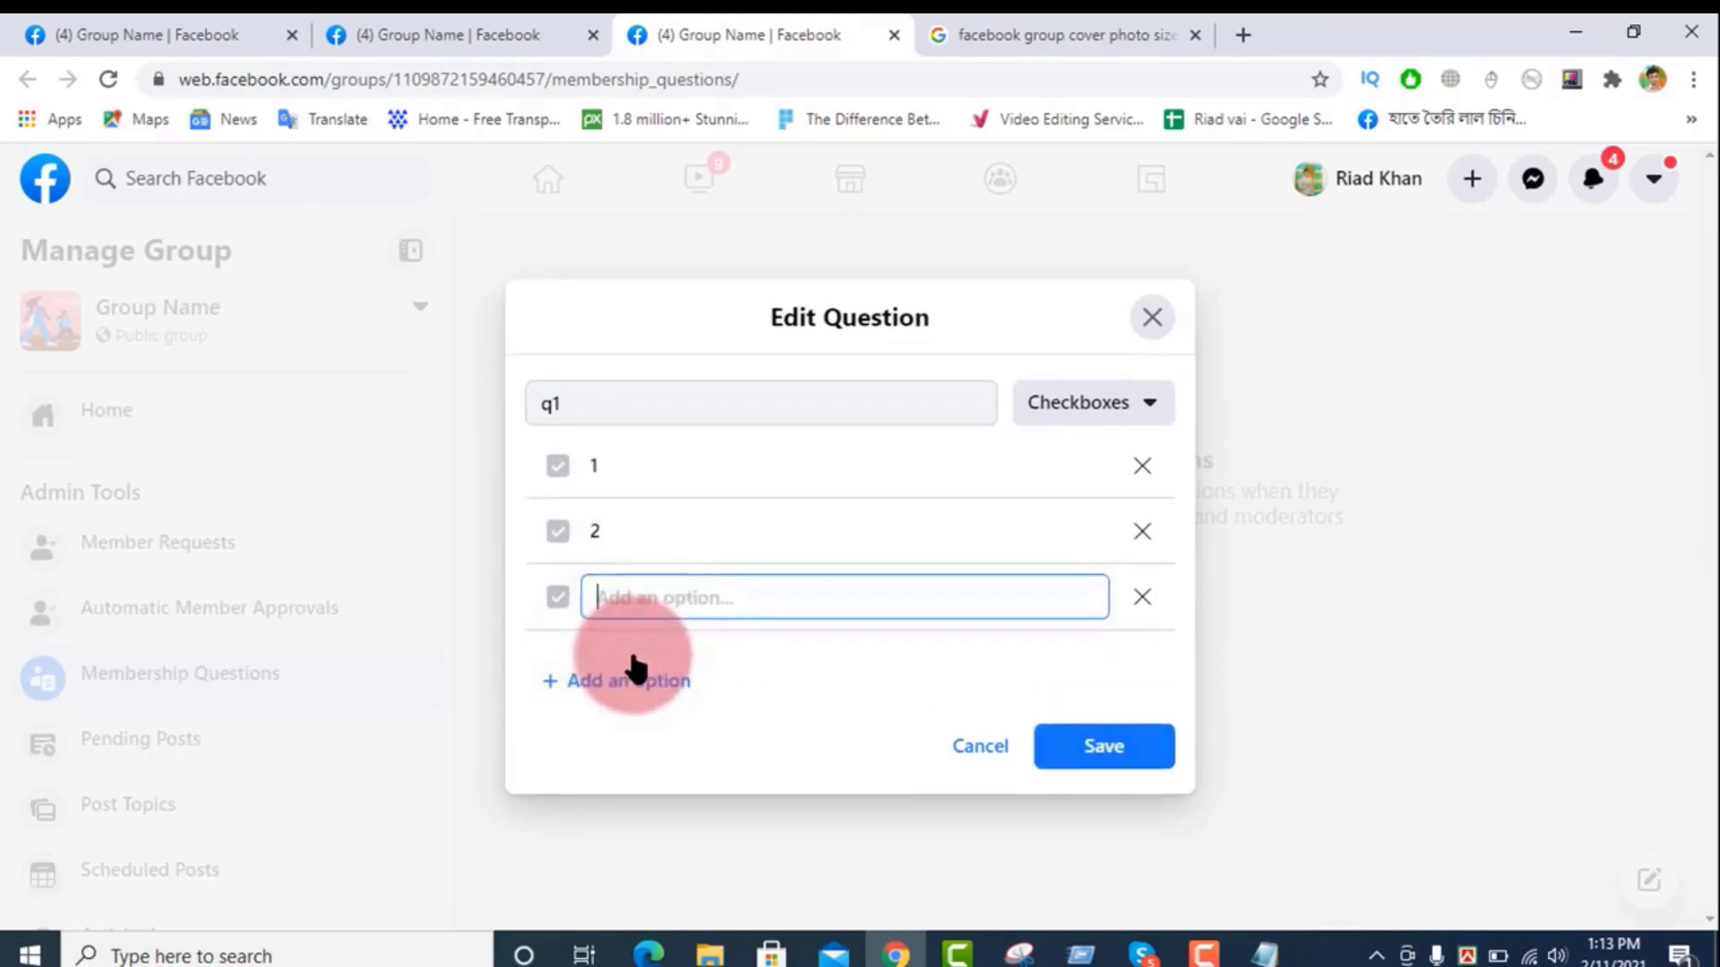
type("3")
left_click(819, 676)
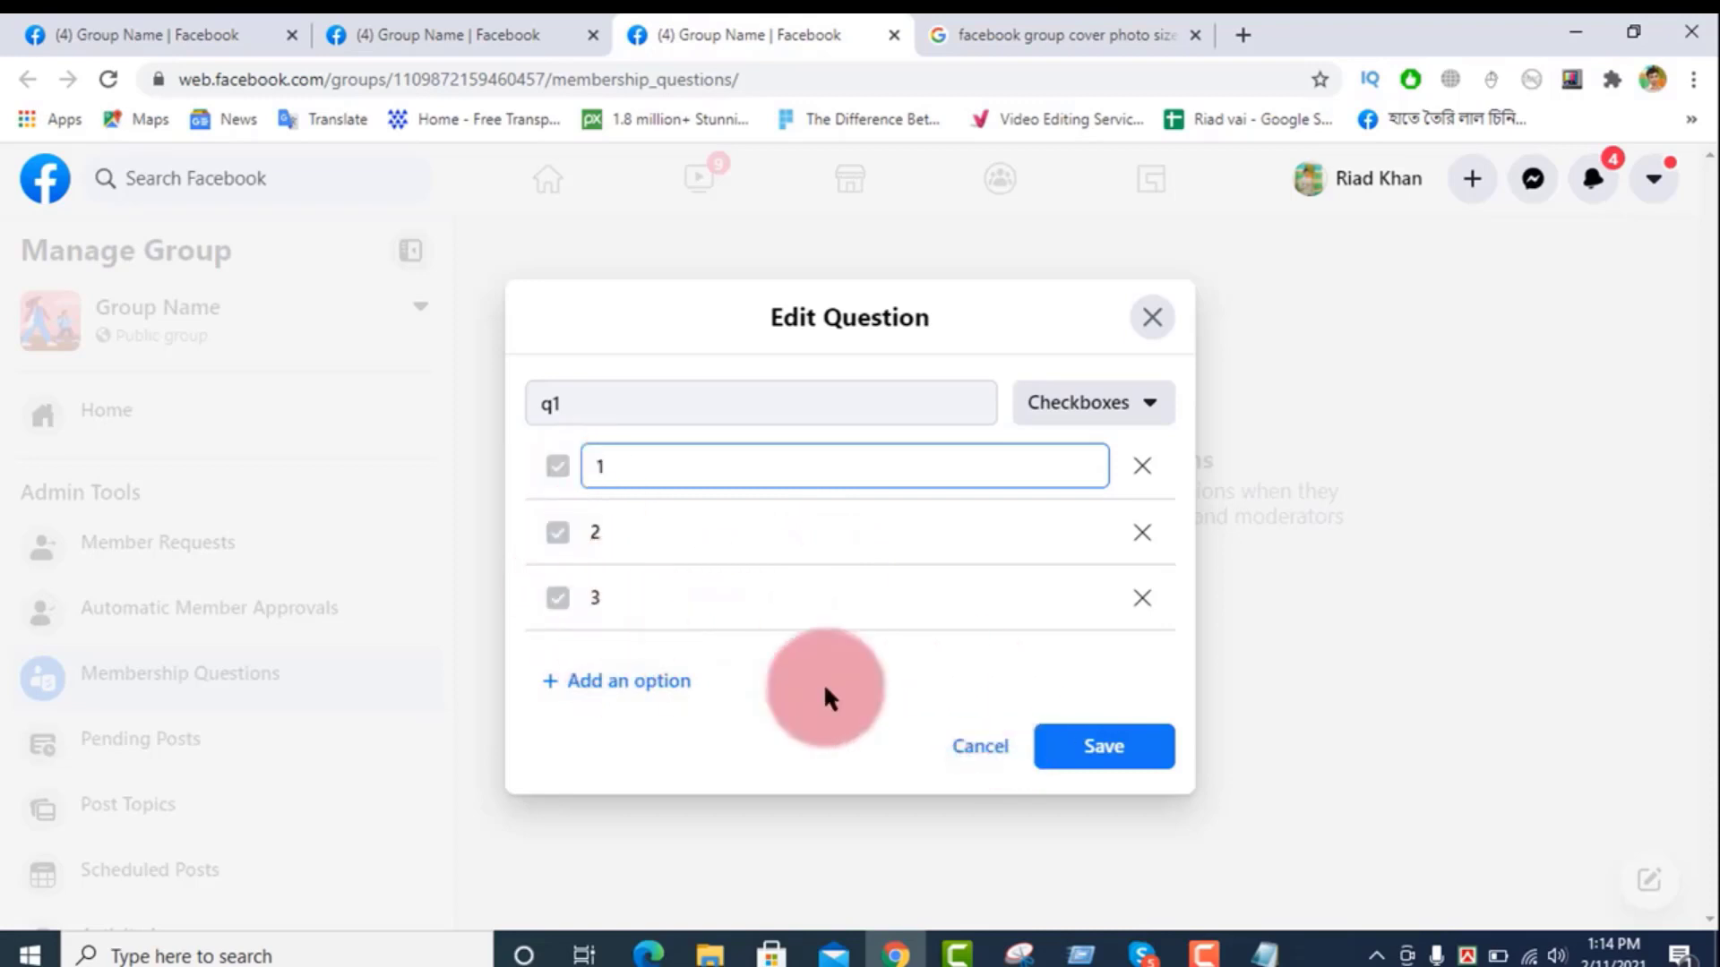
left_click(1118, 743)
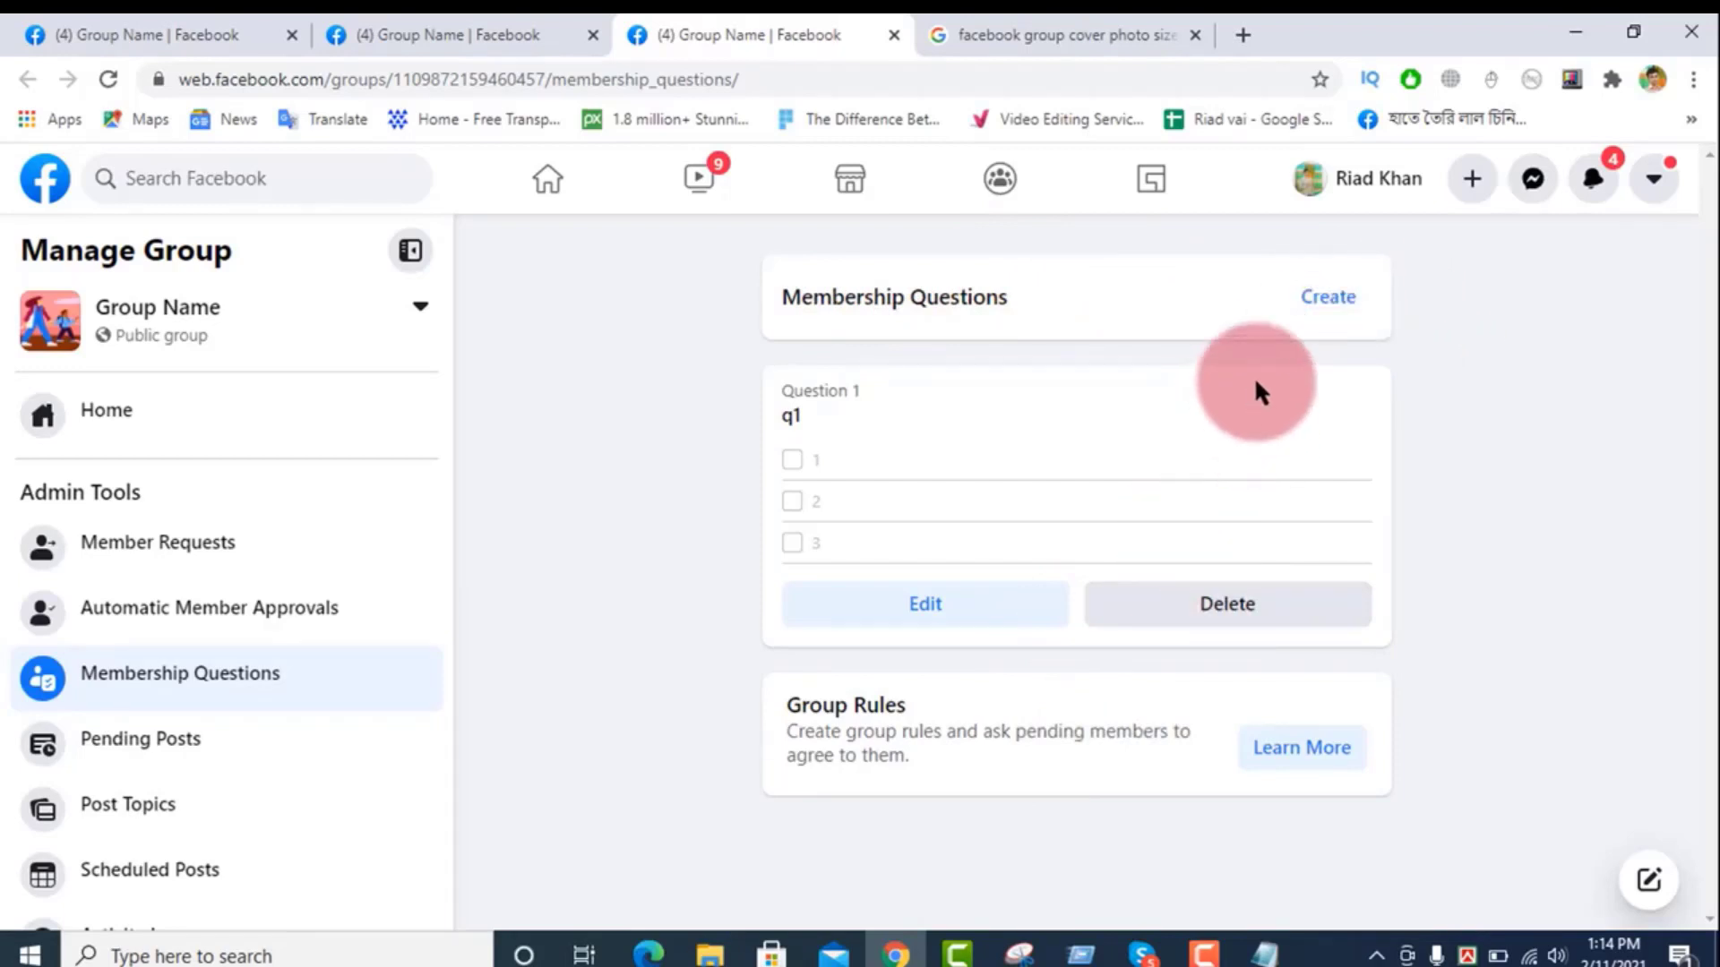
Step: Create a second membership question "q2" of type Multiple Choice with the options "a1" and "a2", and save it
left_click(1328, 300)
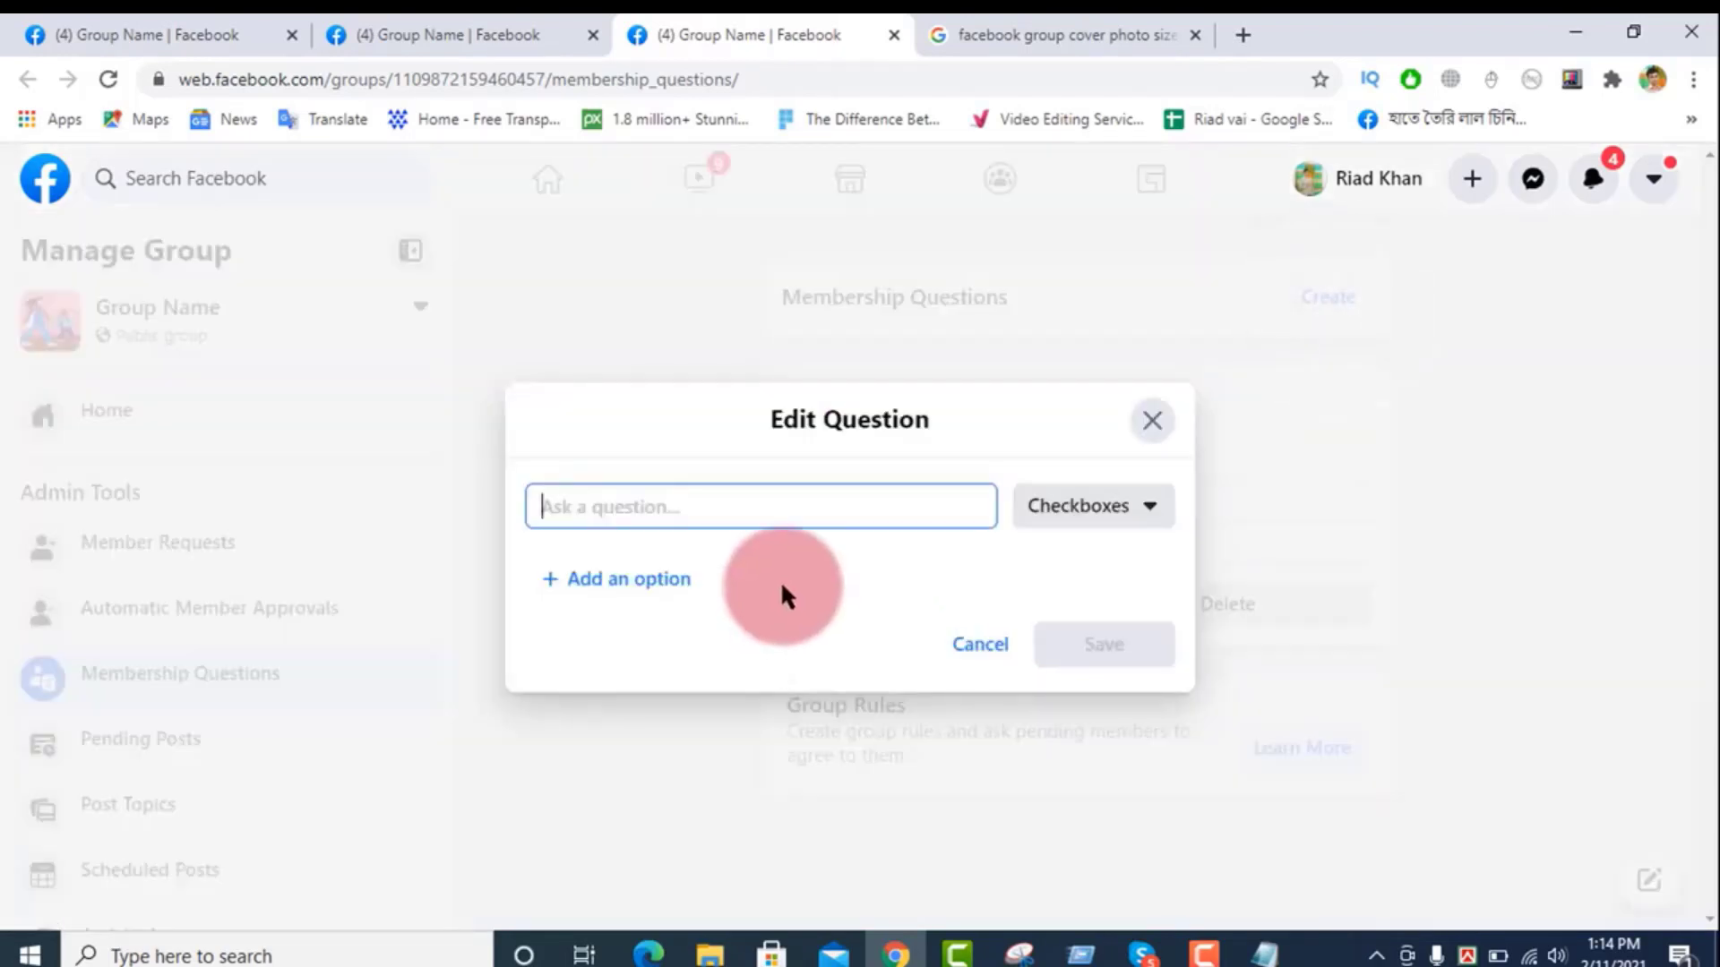
type("q2")
left_click(1093, 506)
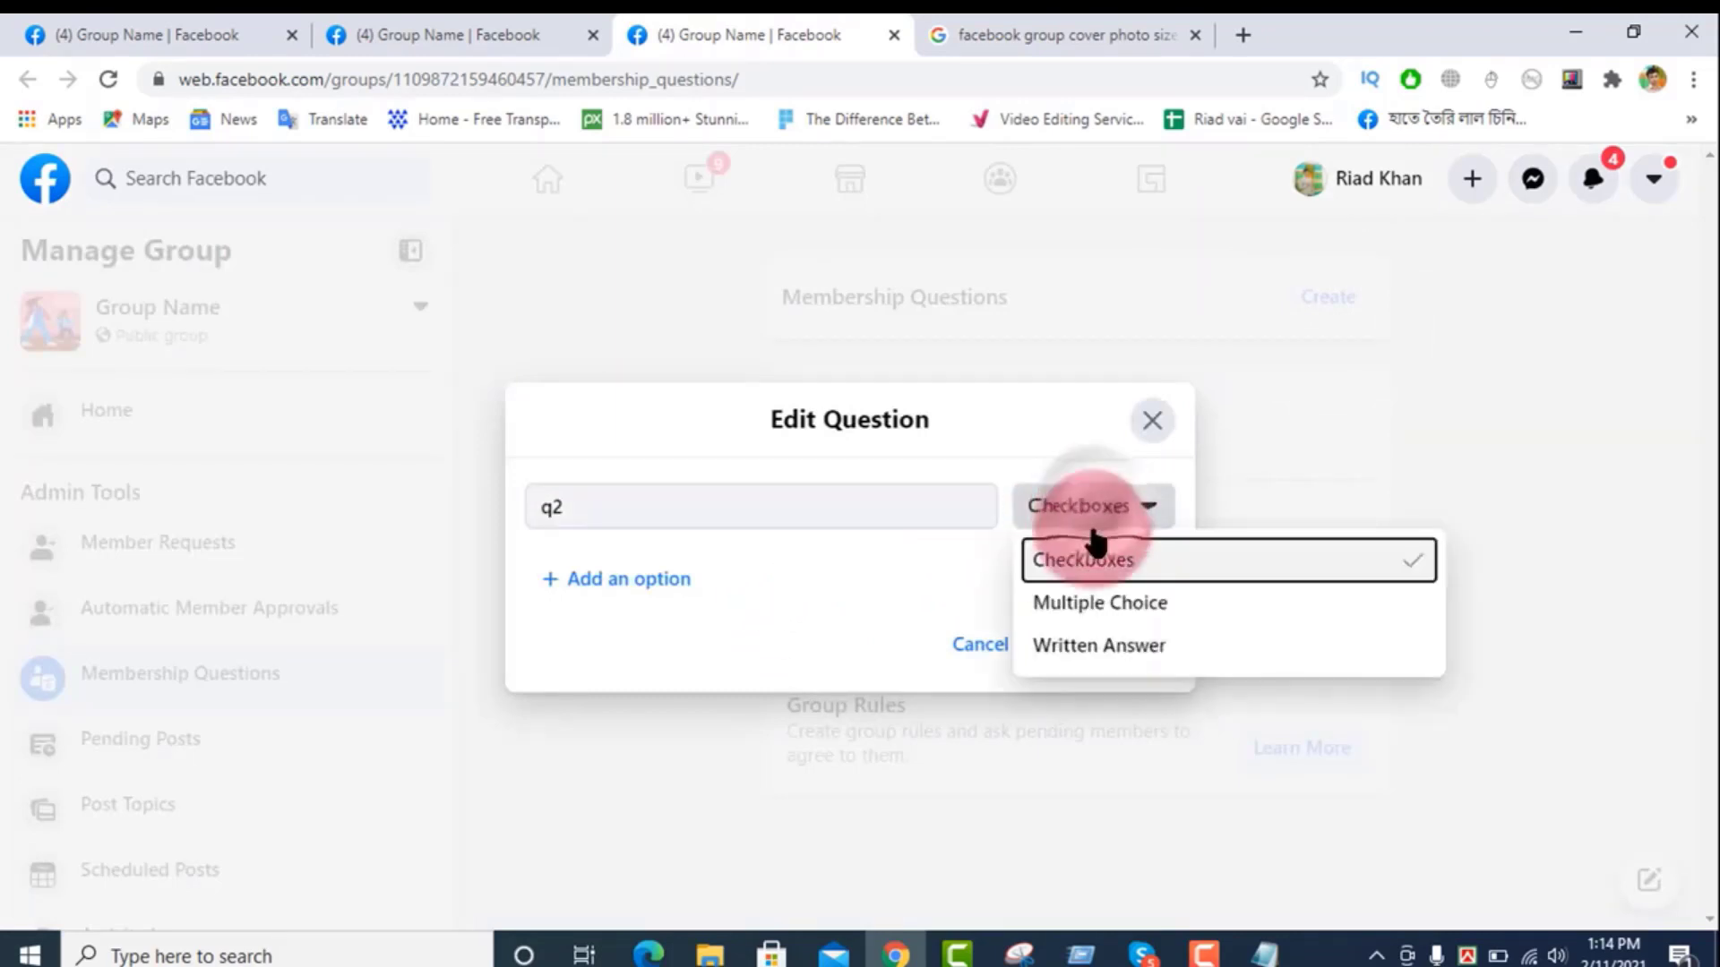
left_click(1050, 604)
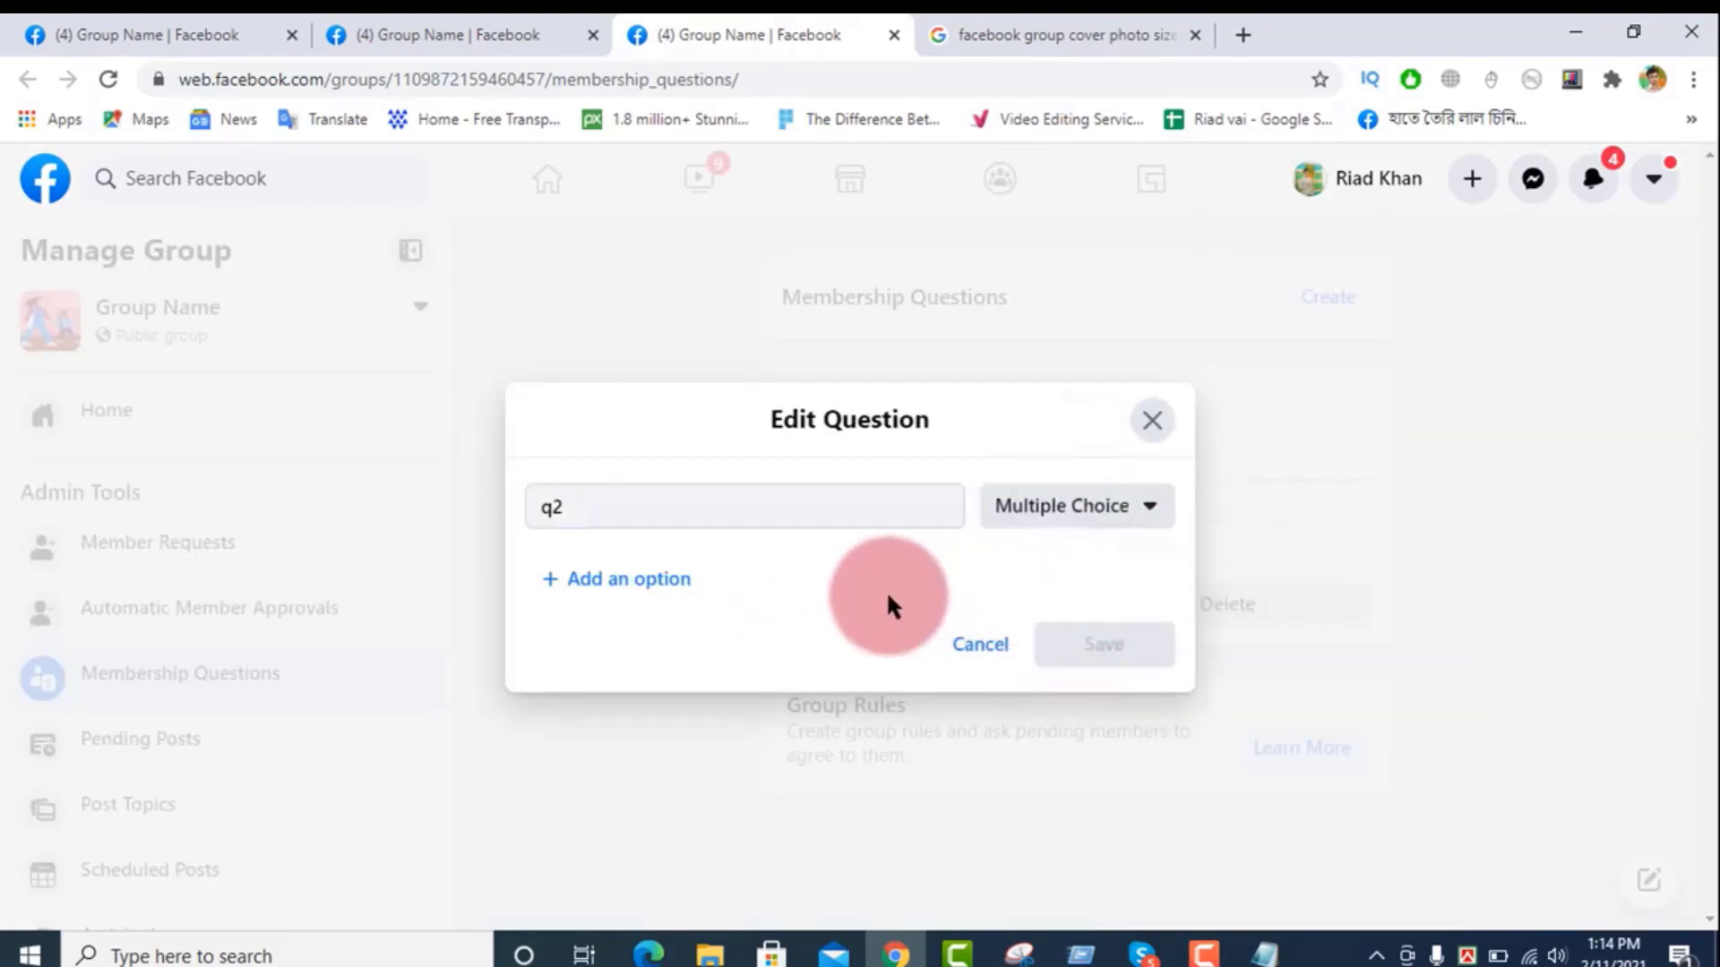
left_click(627, 587)
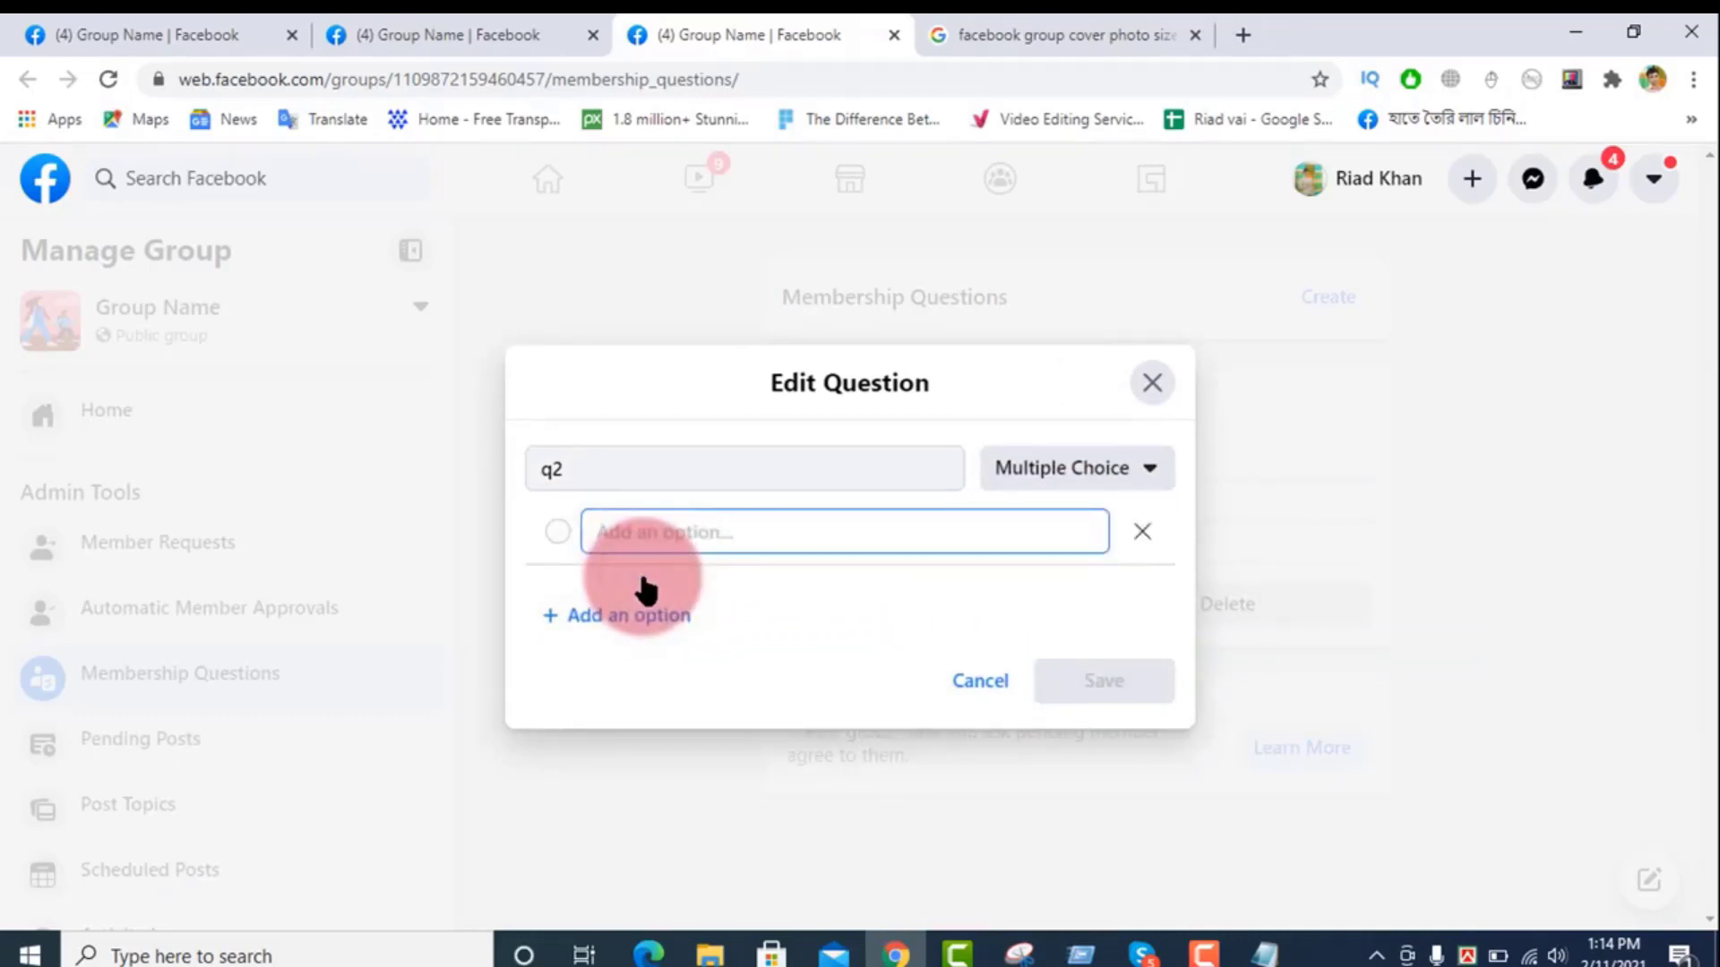
type("a1")
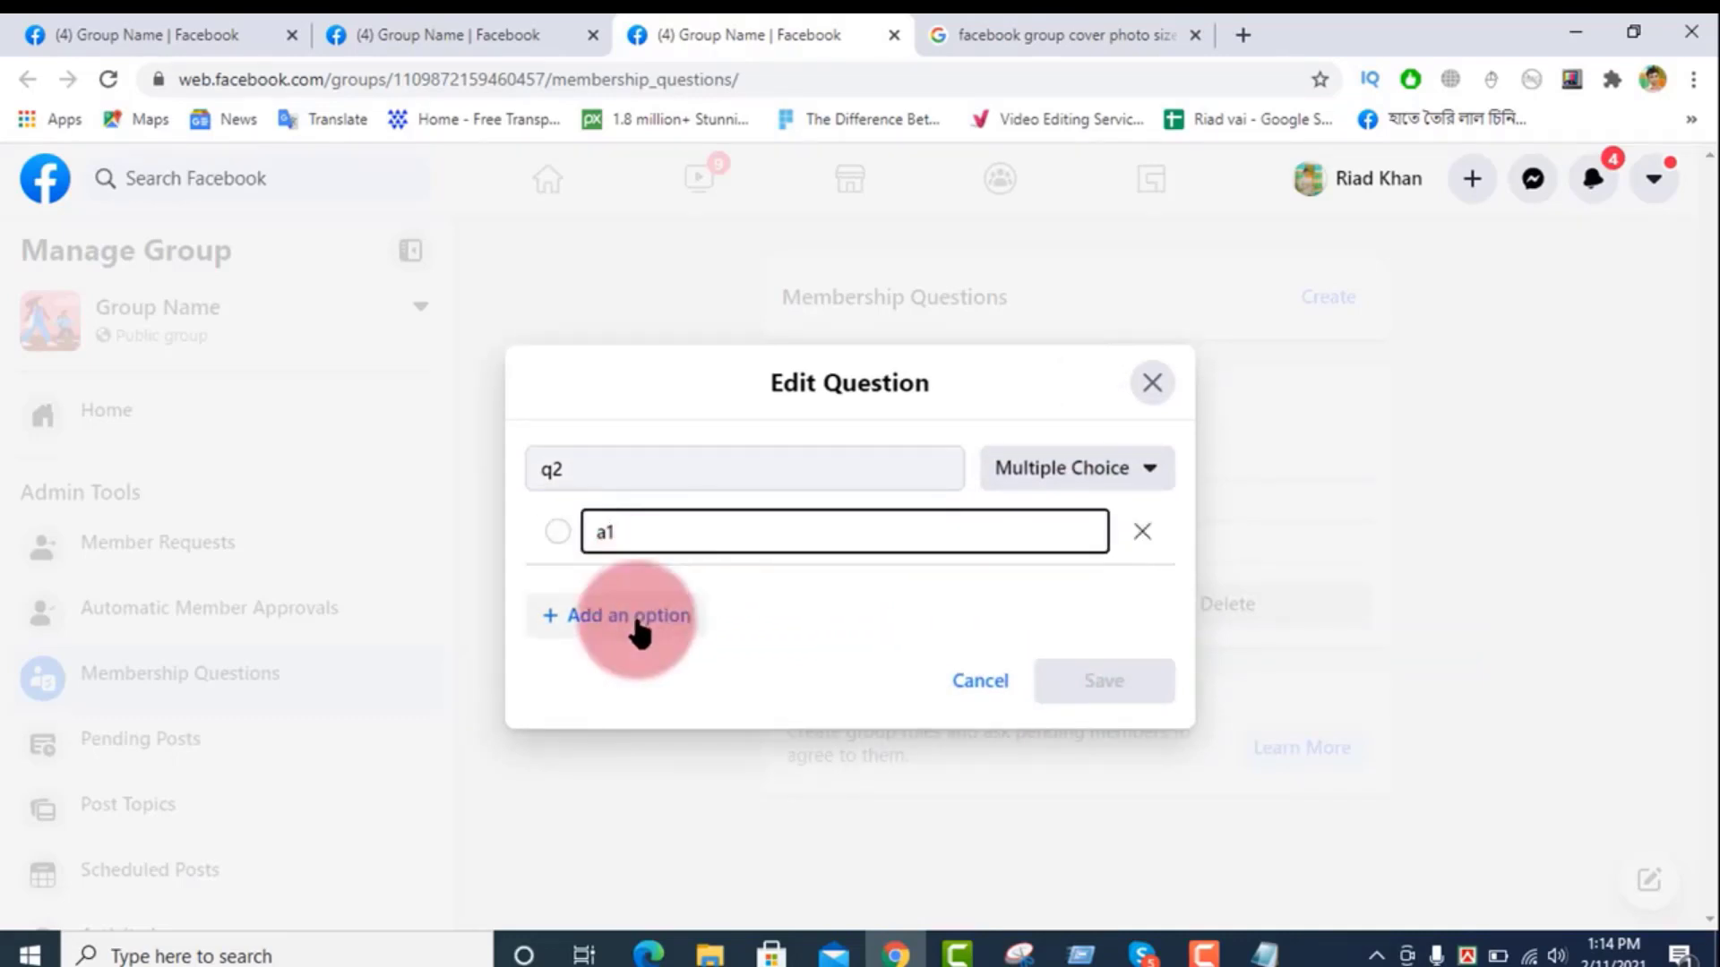
left_click(638, 618)
type("a2")
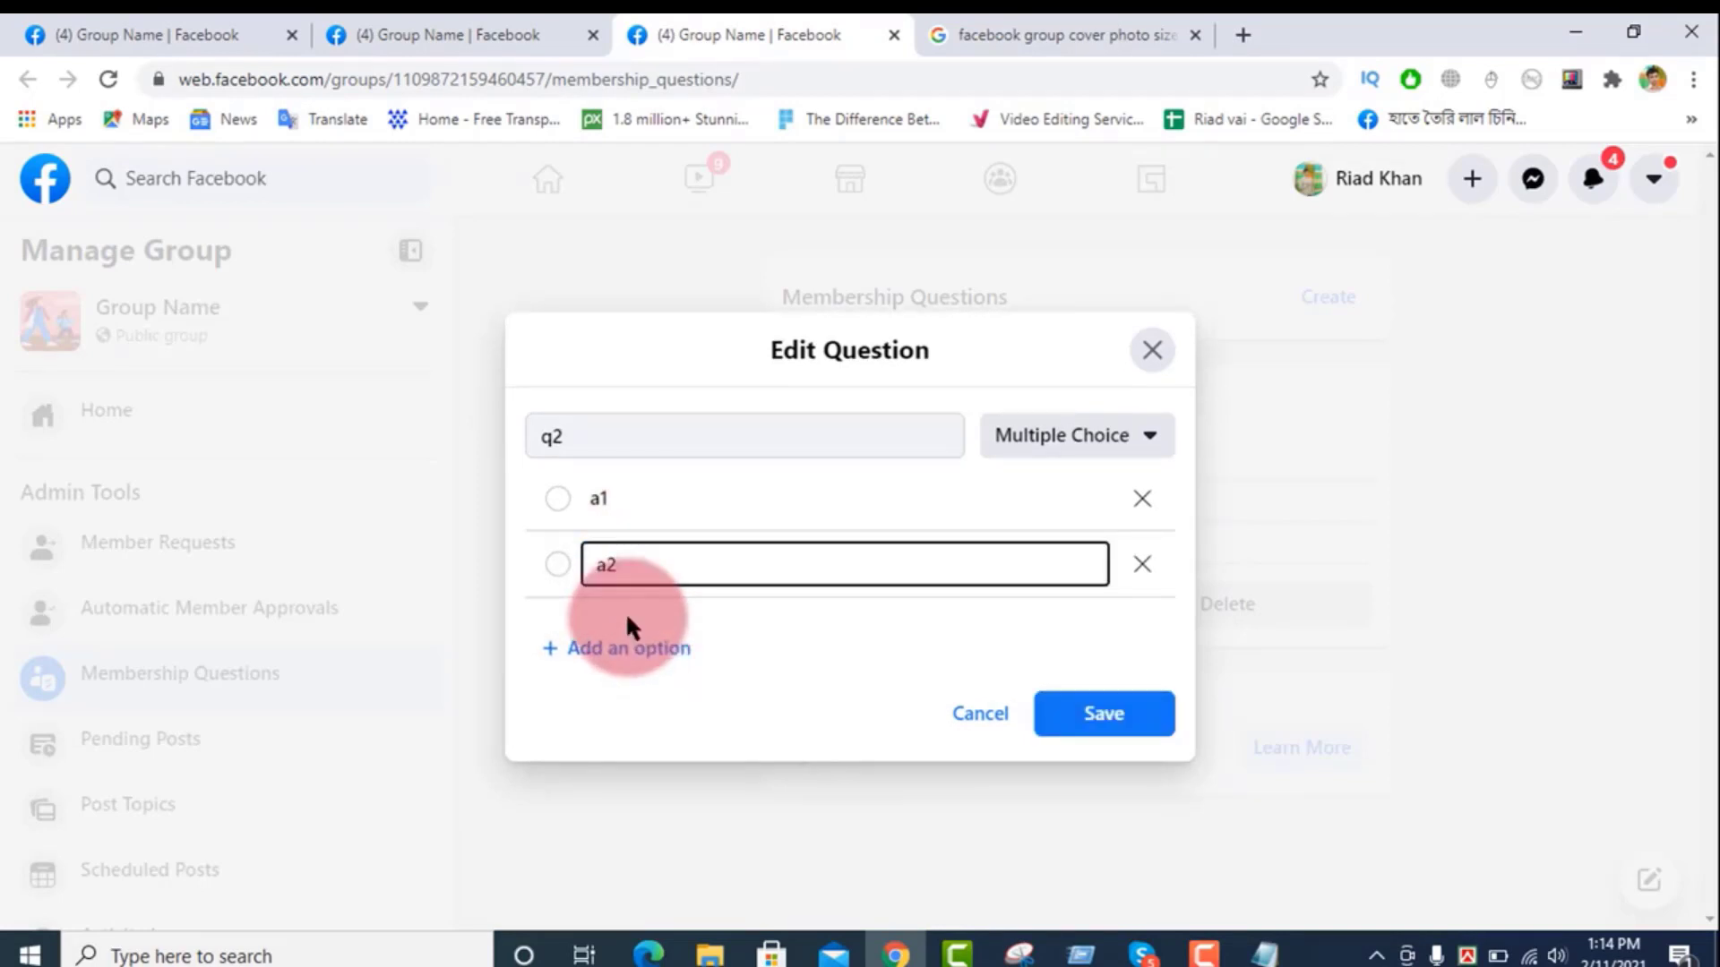
left_click(826, 633)
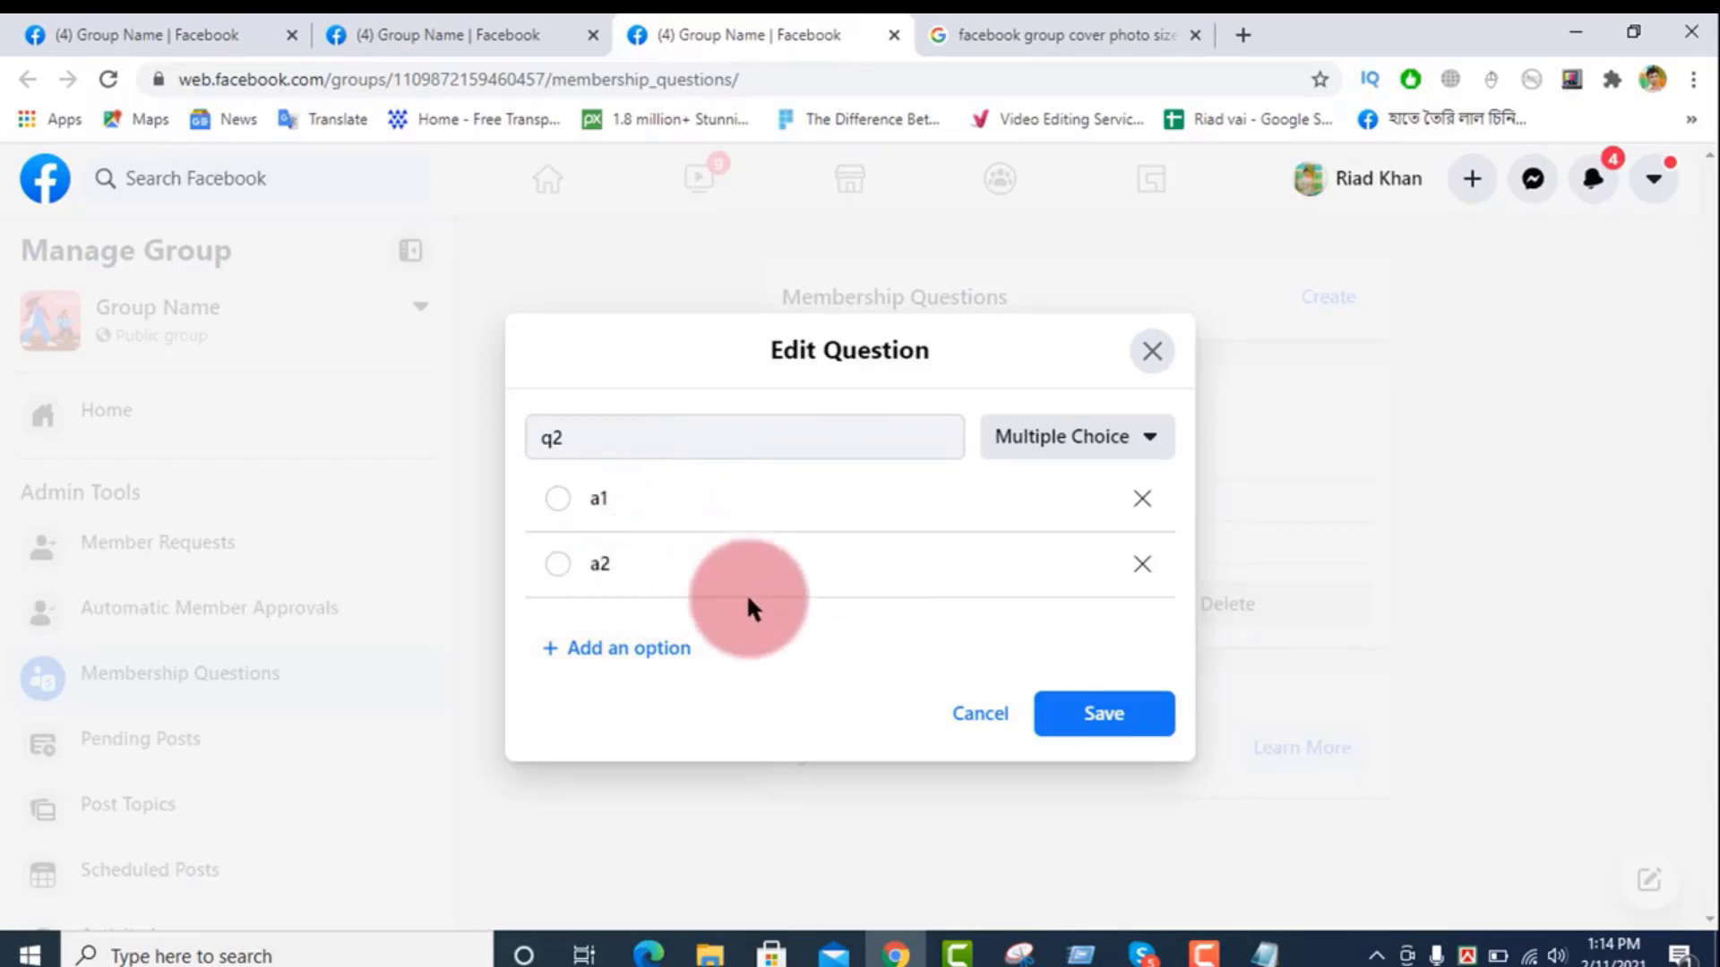
left_click(1096, 688)
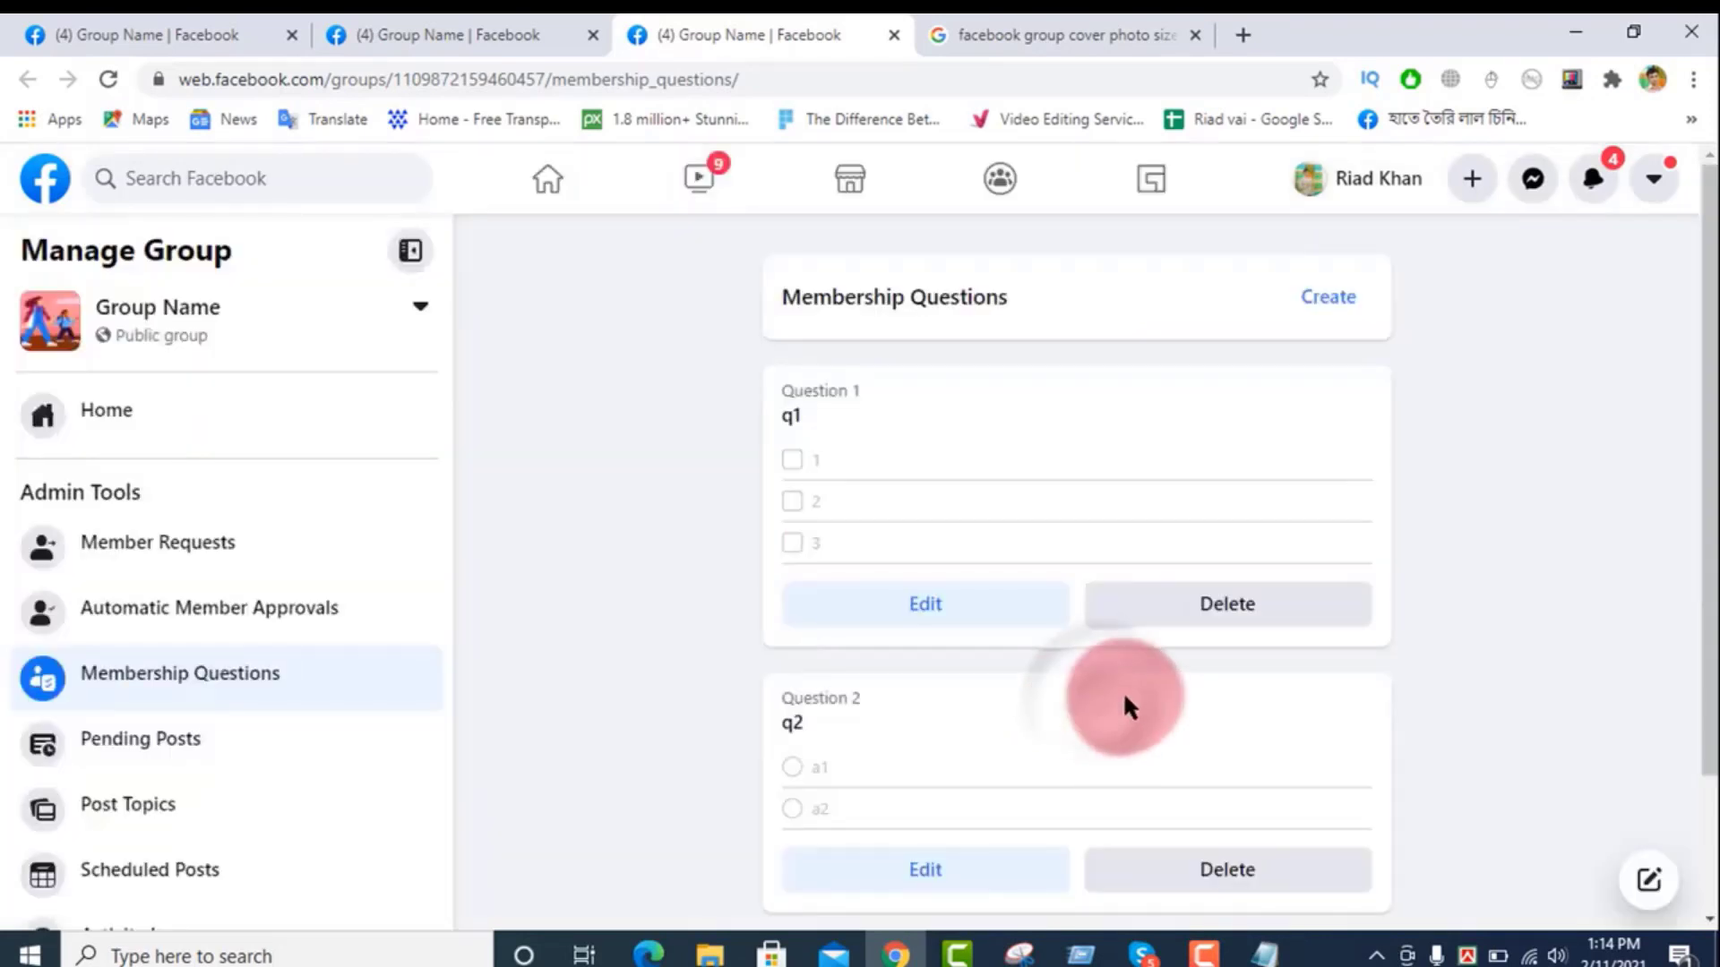
Step: Create a third membership question "q3" of type Written Answer and save it
left_click(1327, 300)
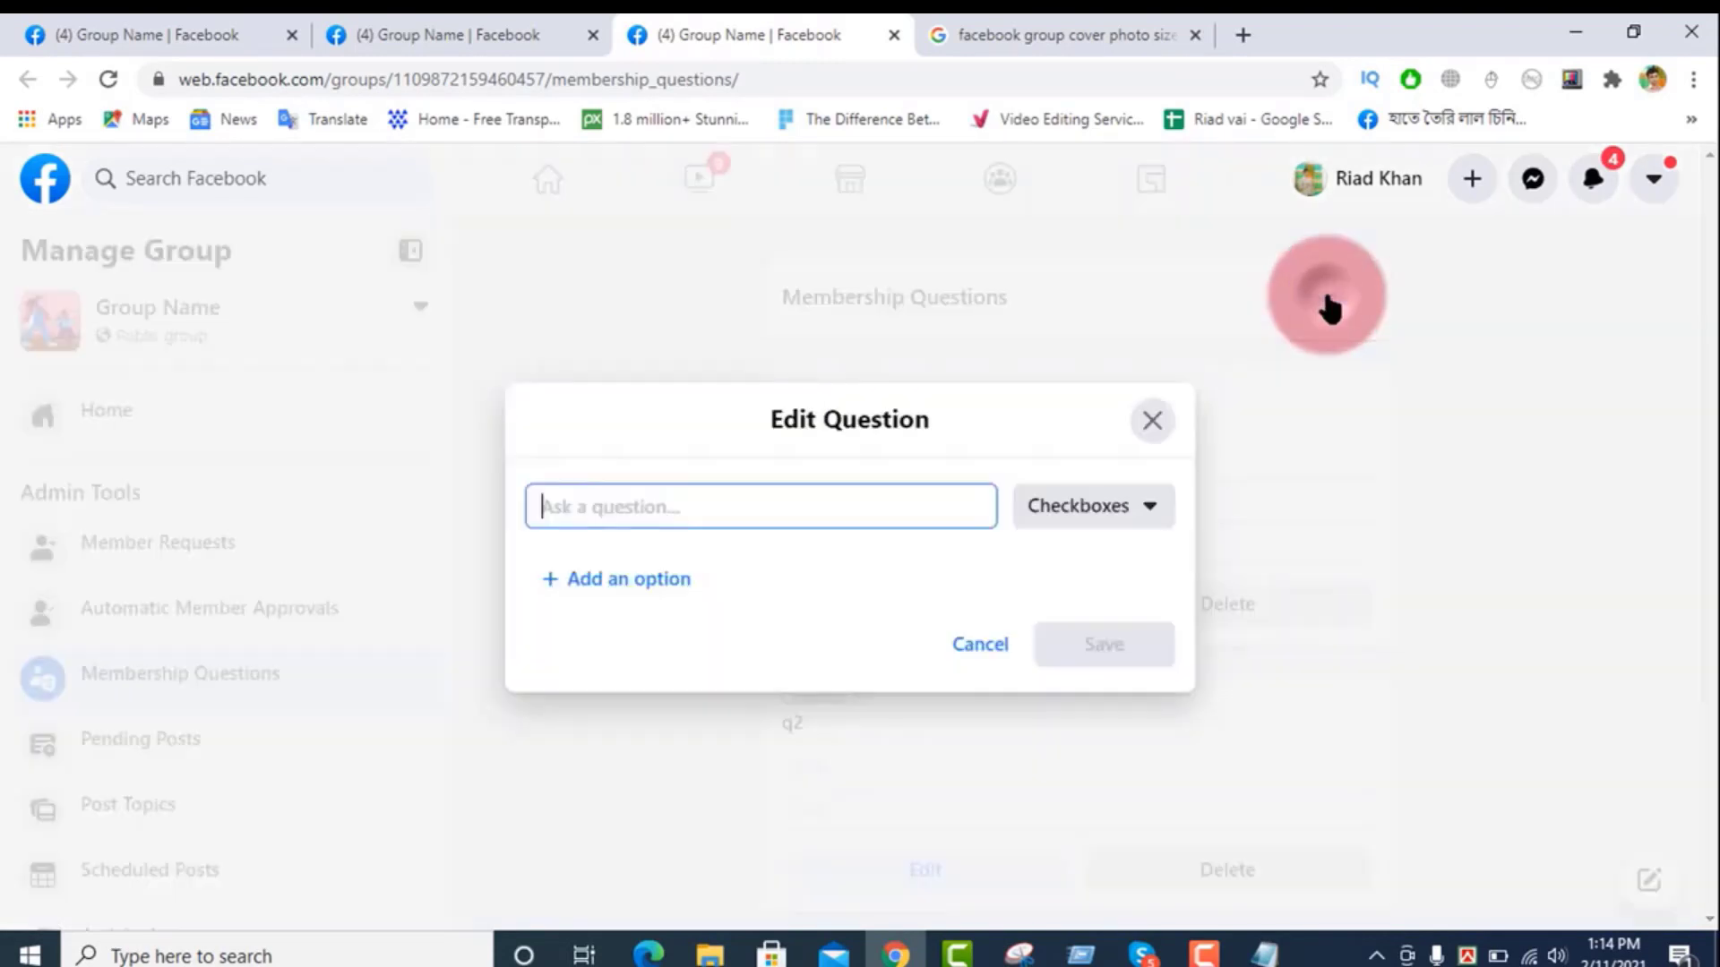
left_click(717, 514)
type("q3")
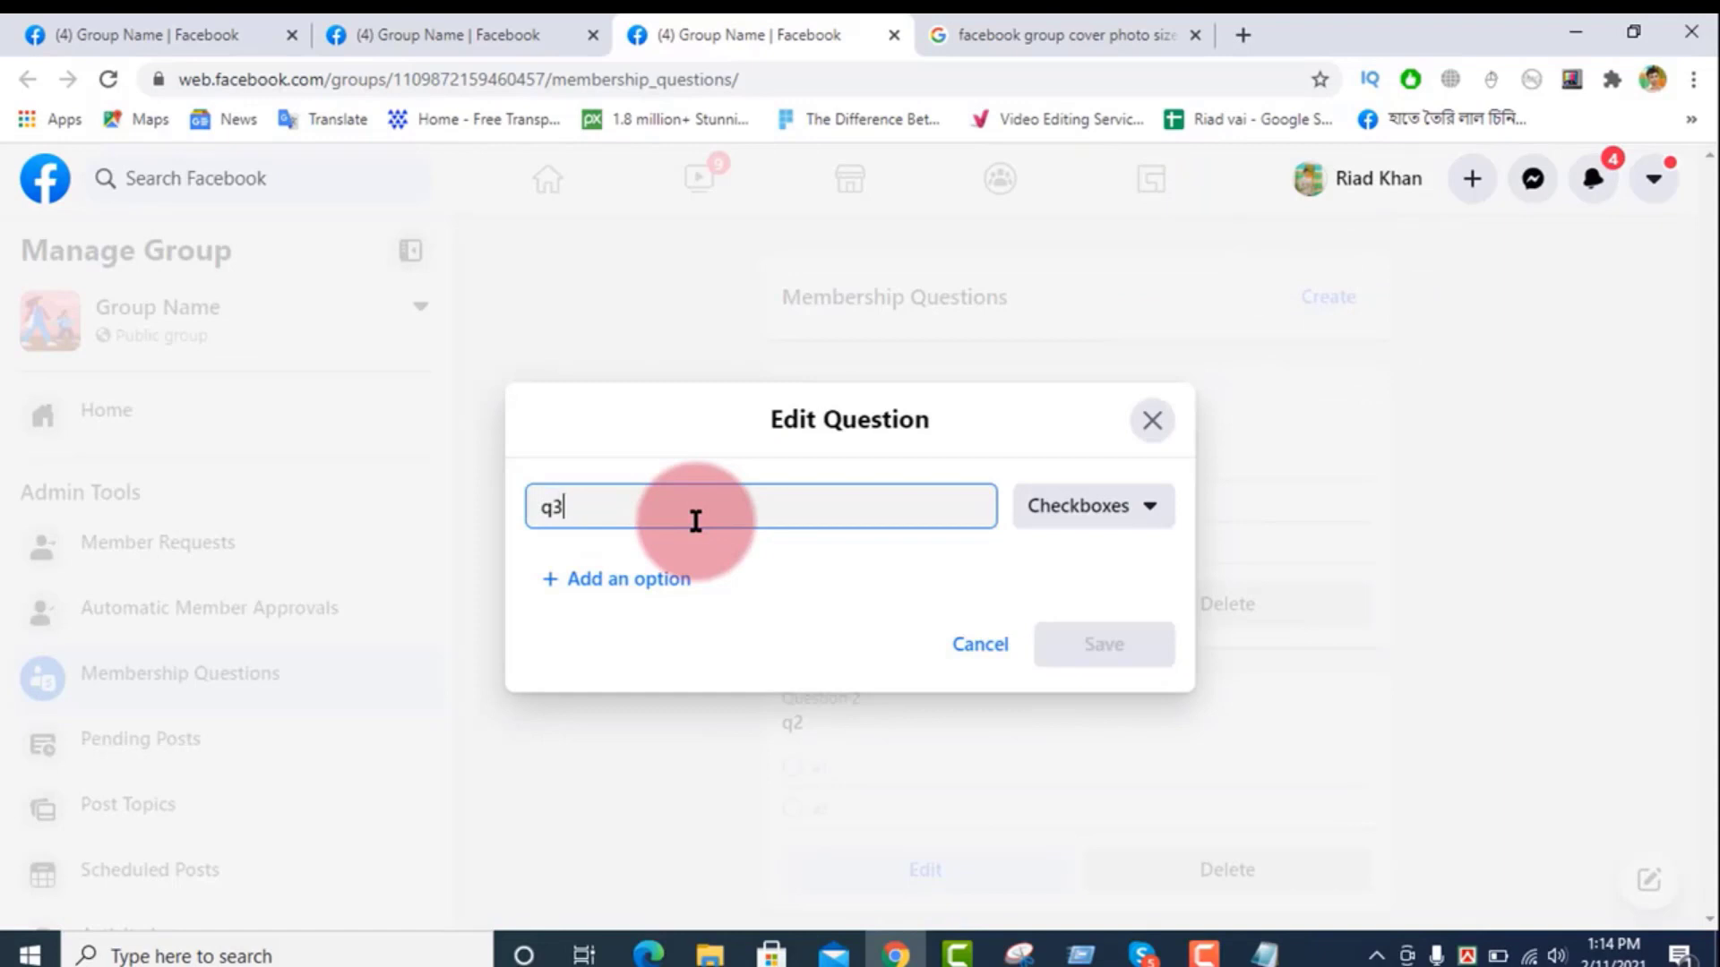
left_click(1044, 518)
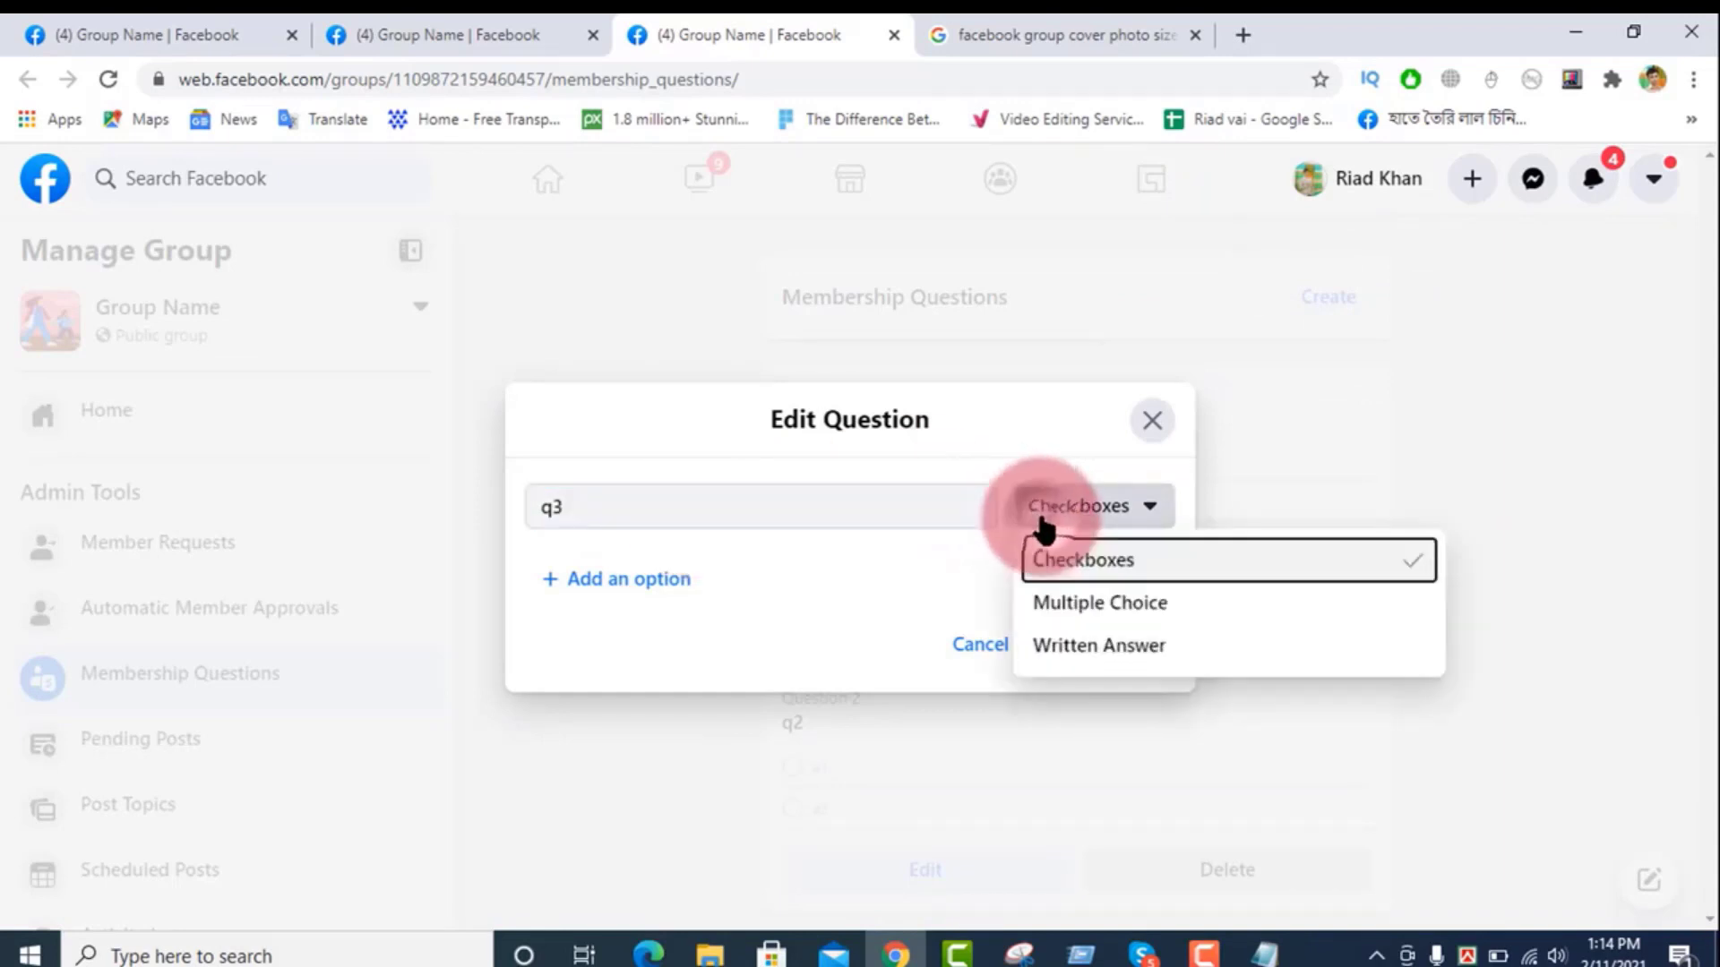
left_click(1100, 646)
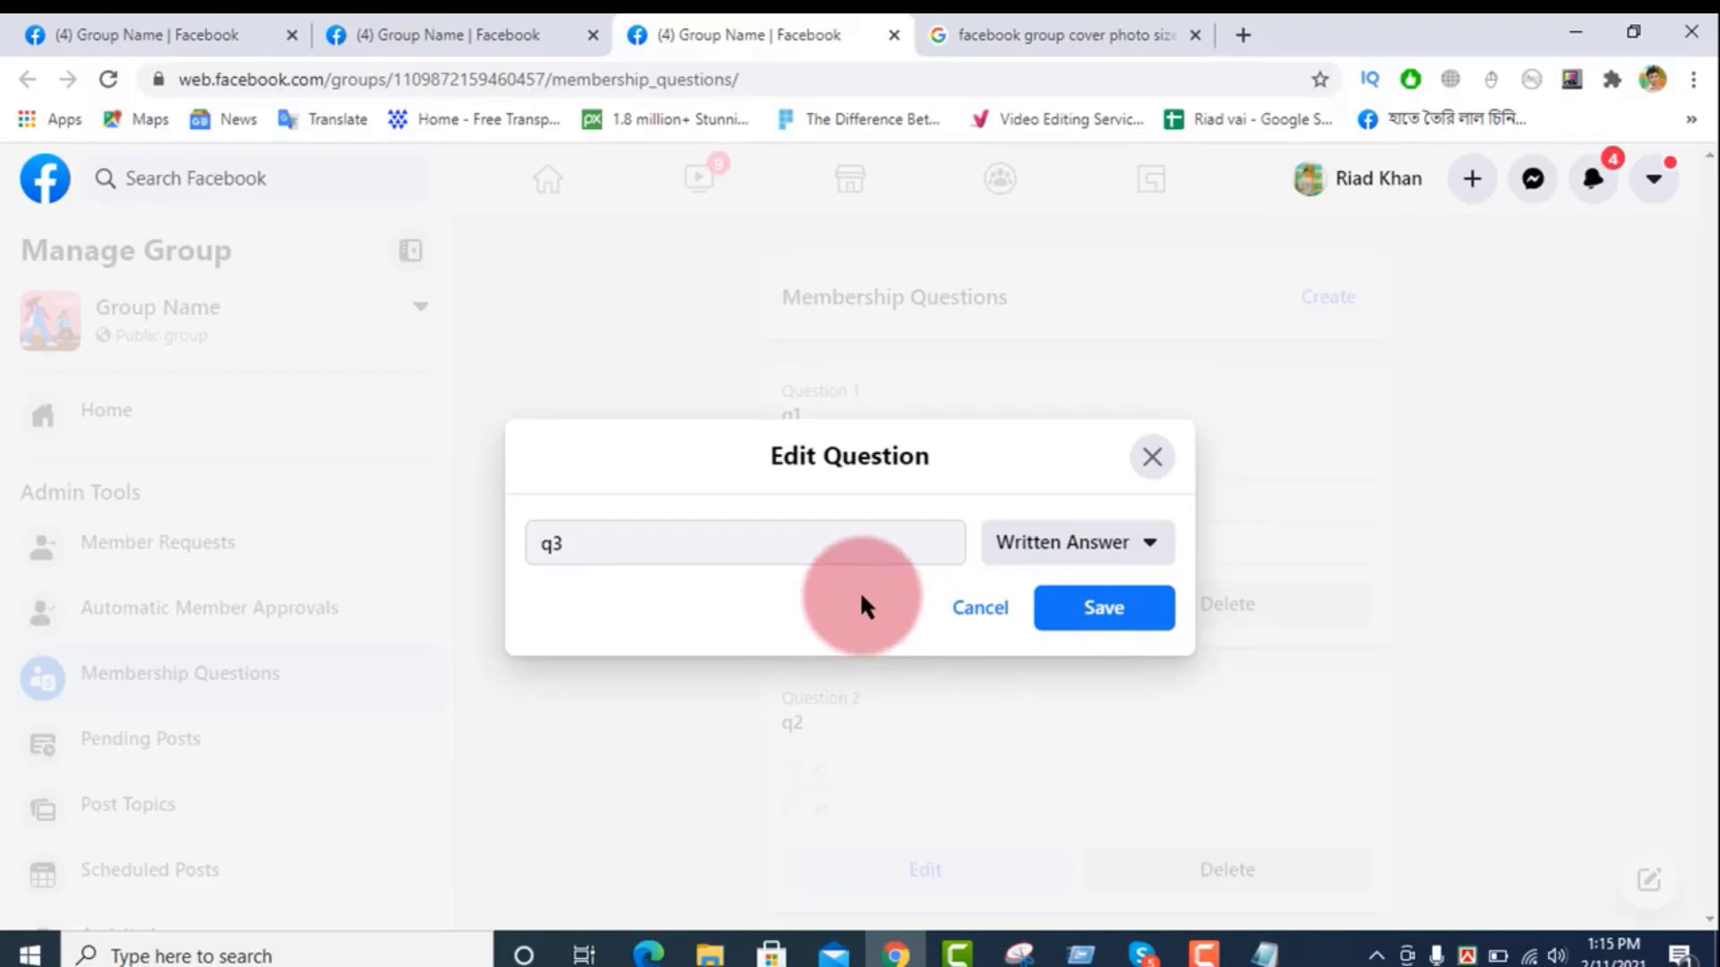
left_click(1096, 616)
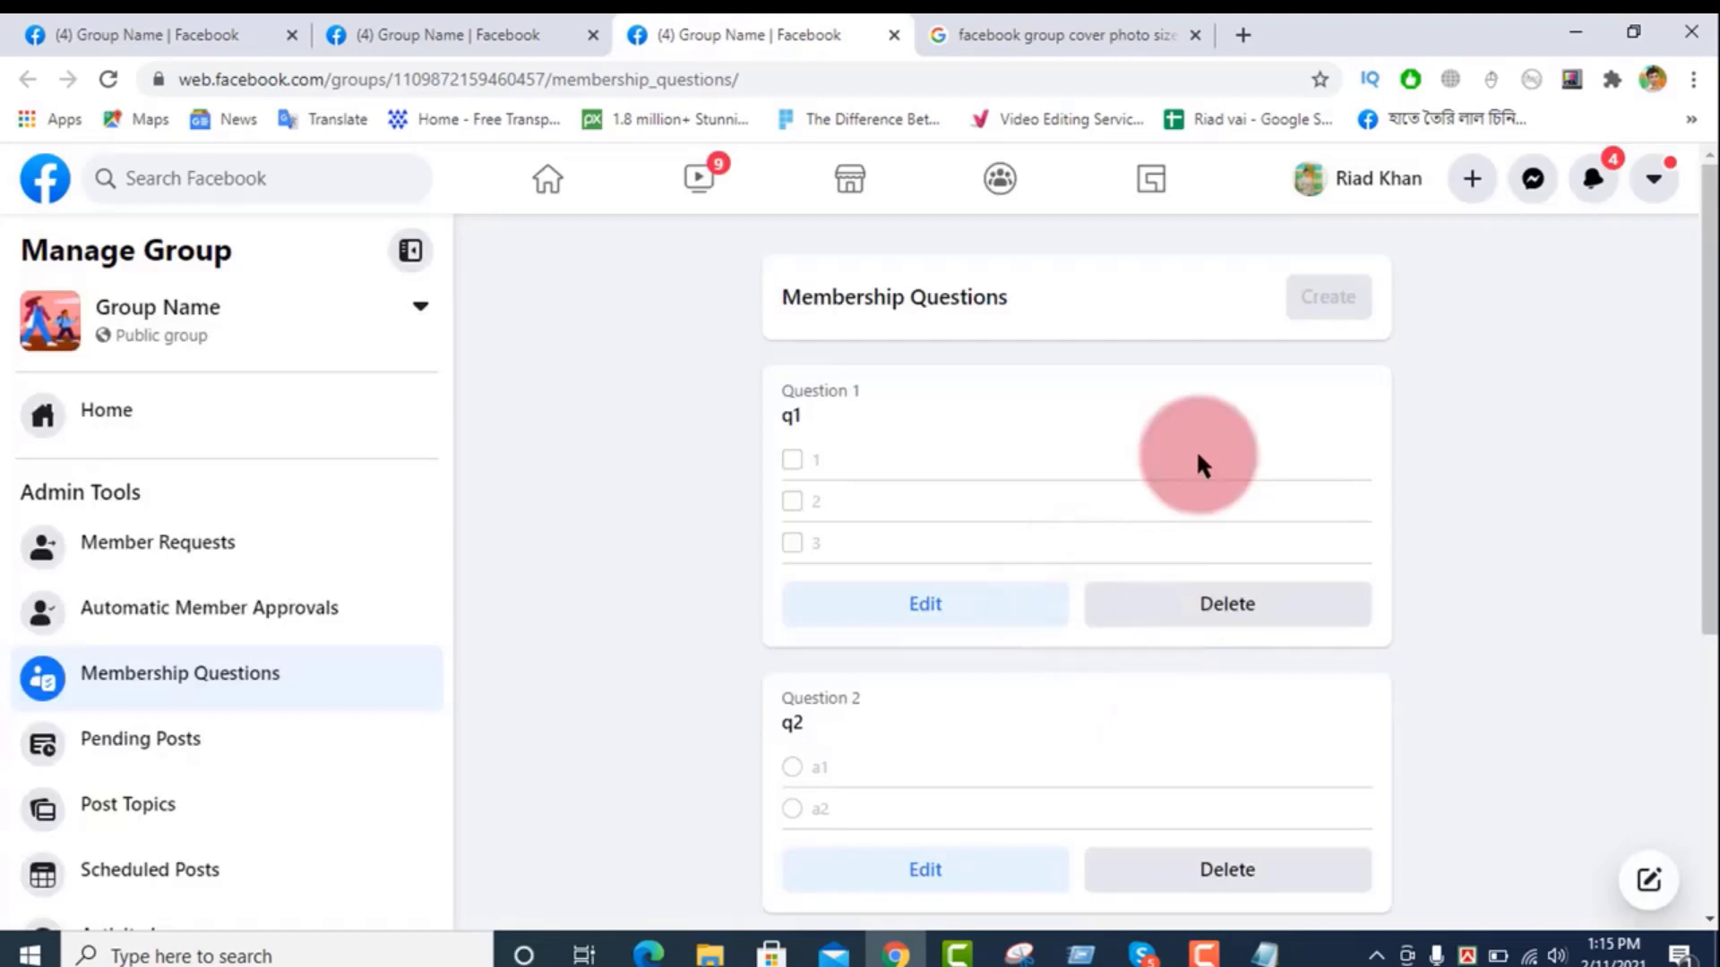
Step: Review the three saved membership questions, their answer types and the Group Rules section below them
scroll(836, 545, "down", 3)
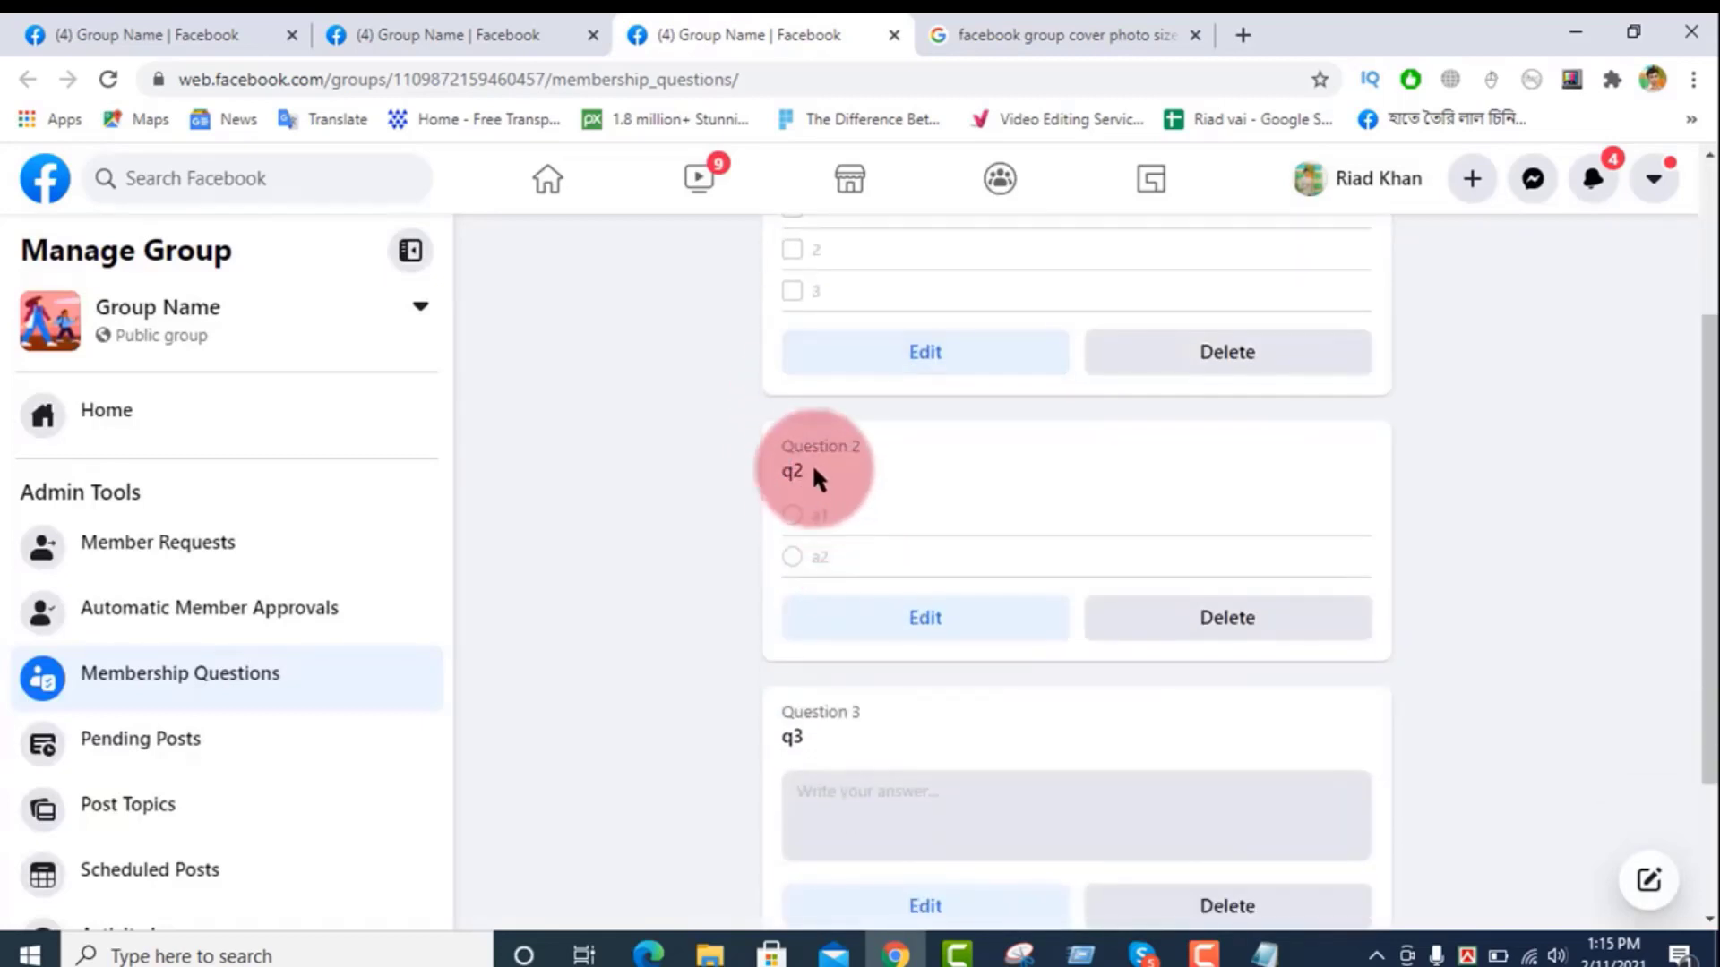
scroll(807, 459, "down", 2)
scroll(810, 519, "up", 4)
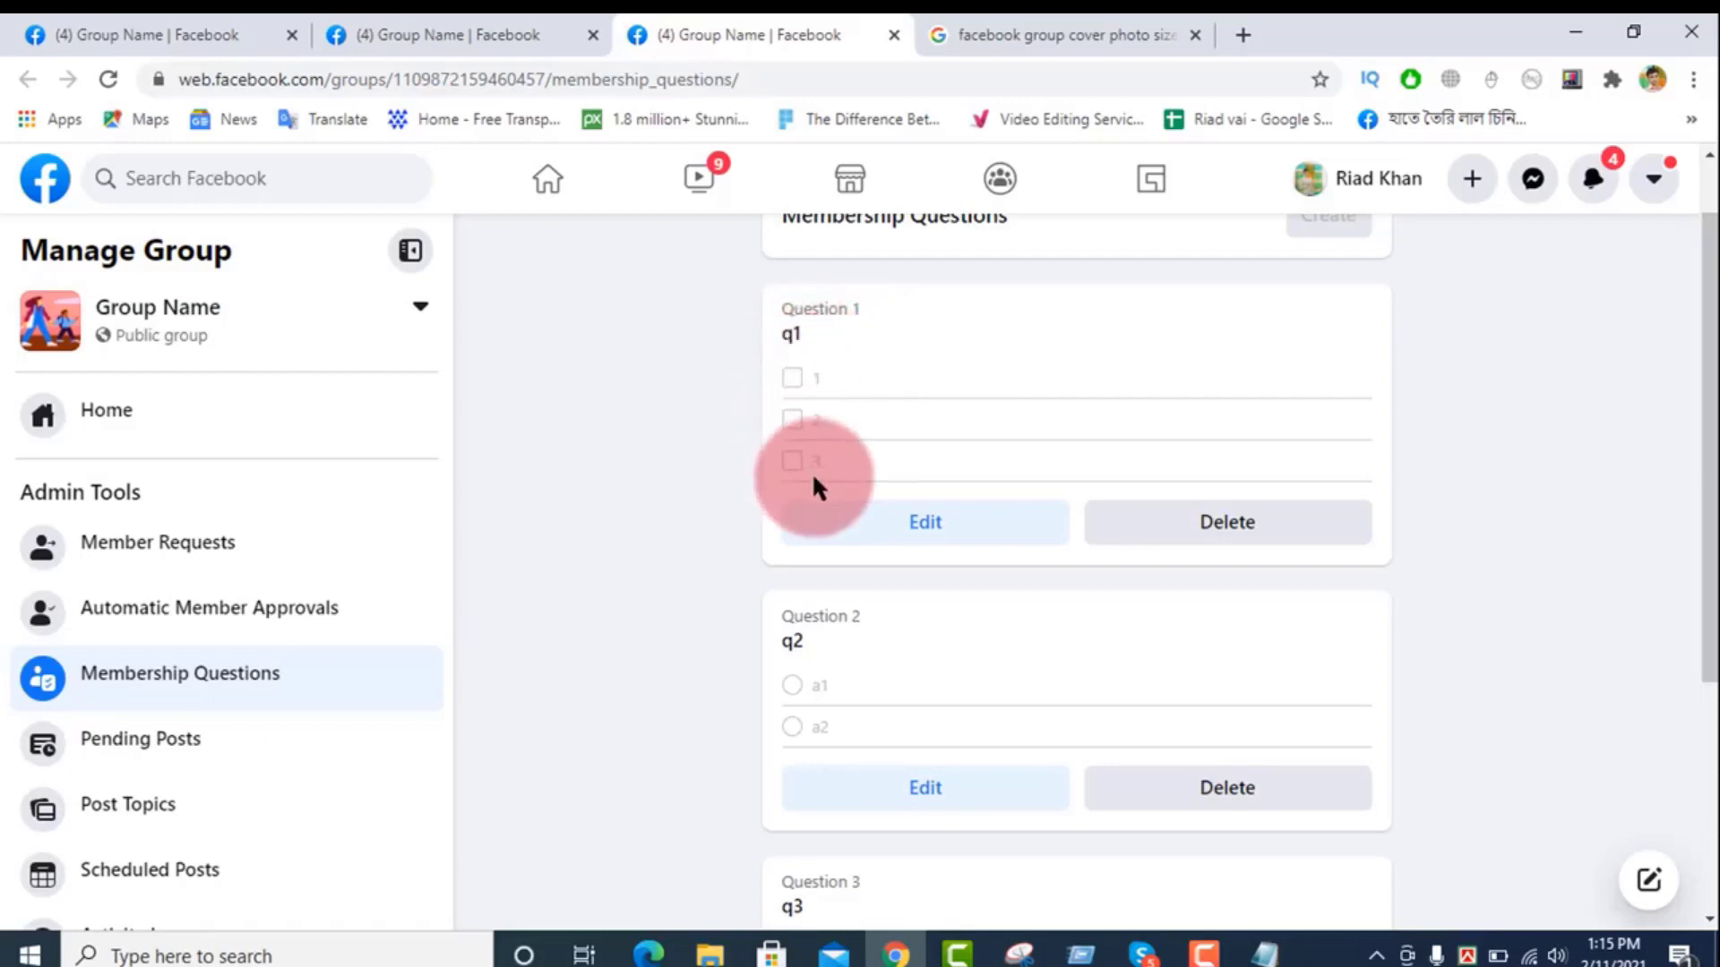
scroll(822, 436, "down", 2)
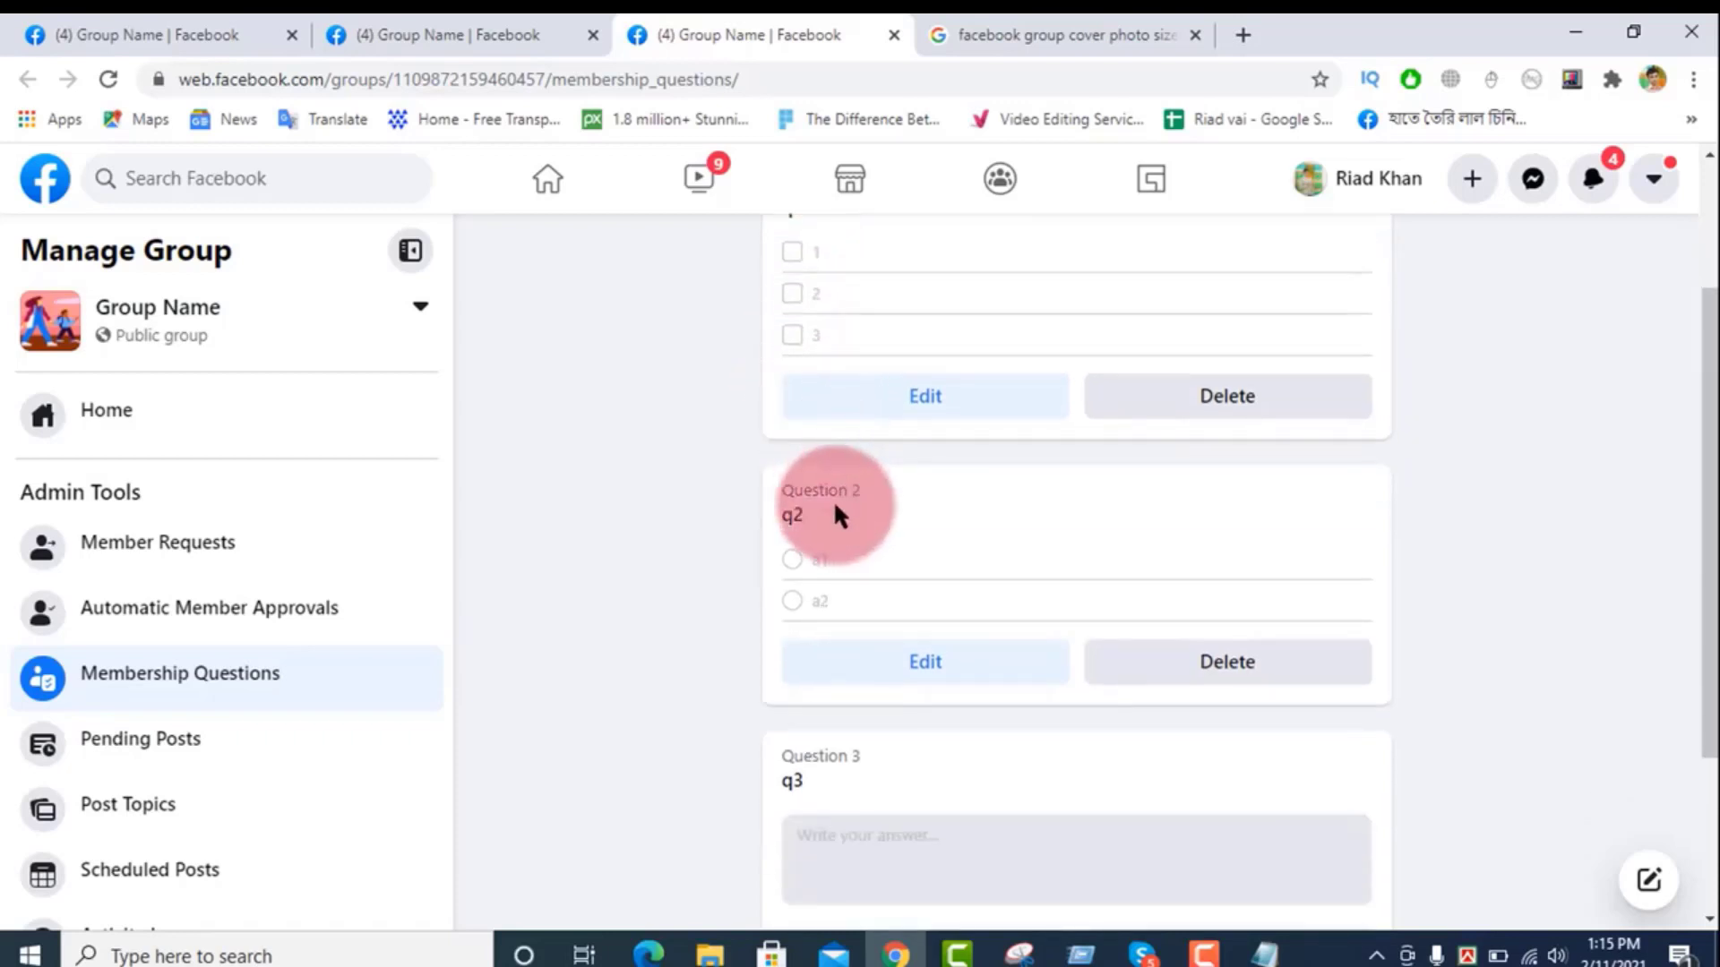
scroll(820, 458, "down", 2)
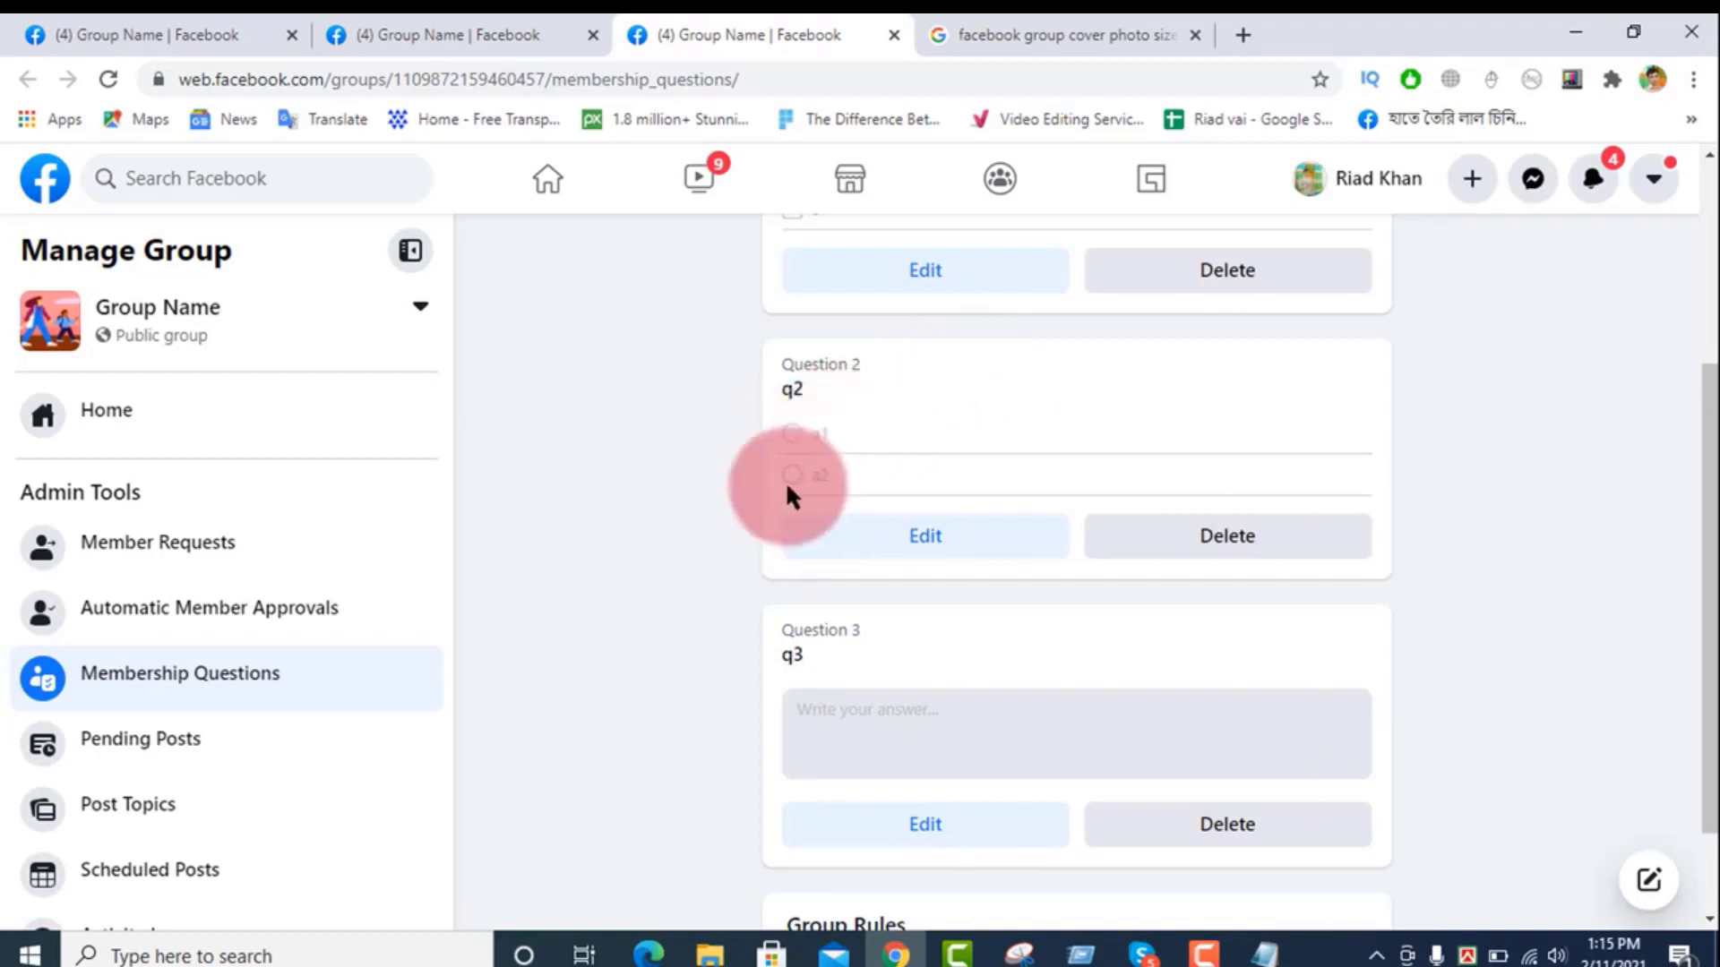
scroll(793, 477, "down", 2)
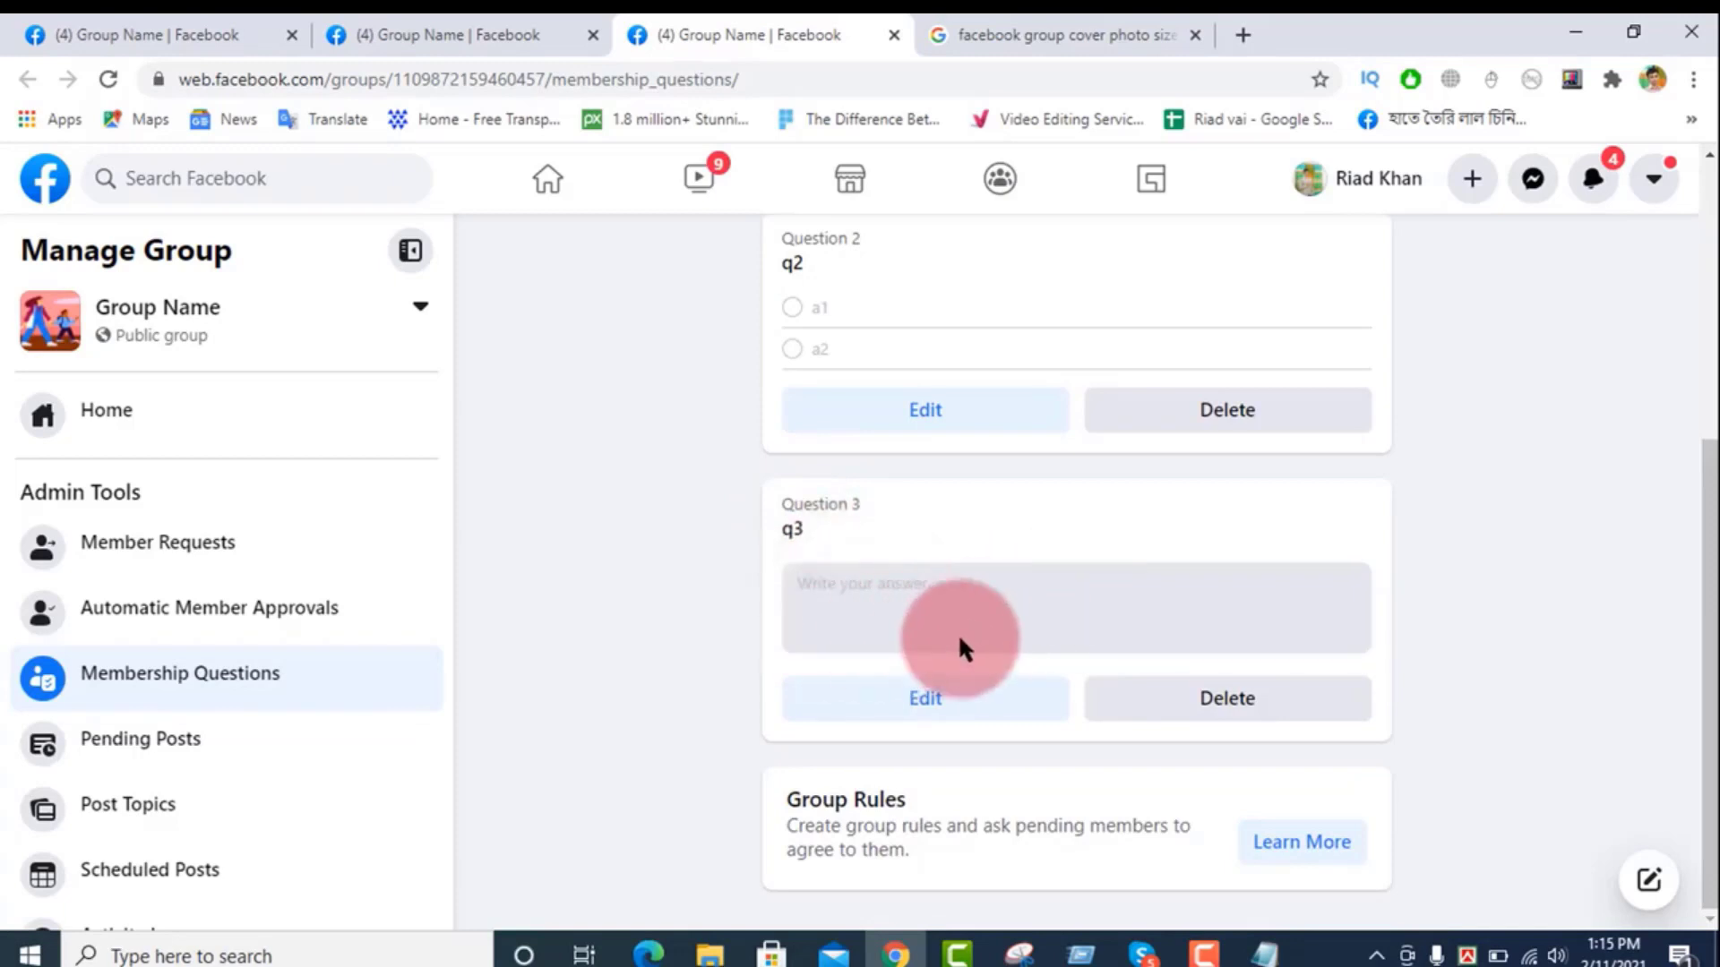
scroll(977, 620, "up", 3)
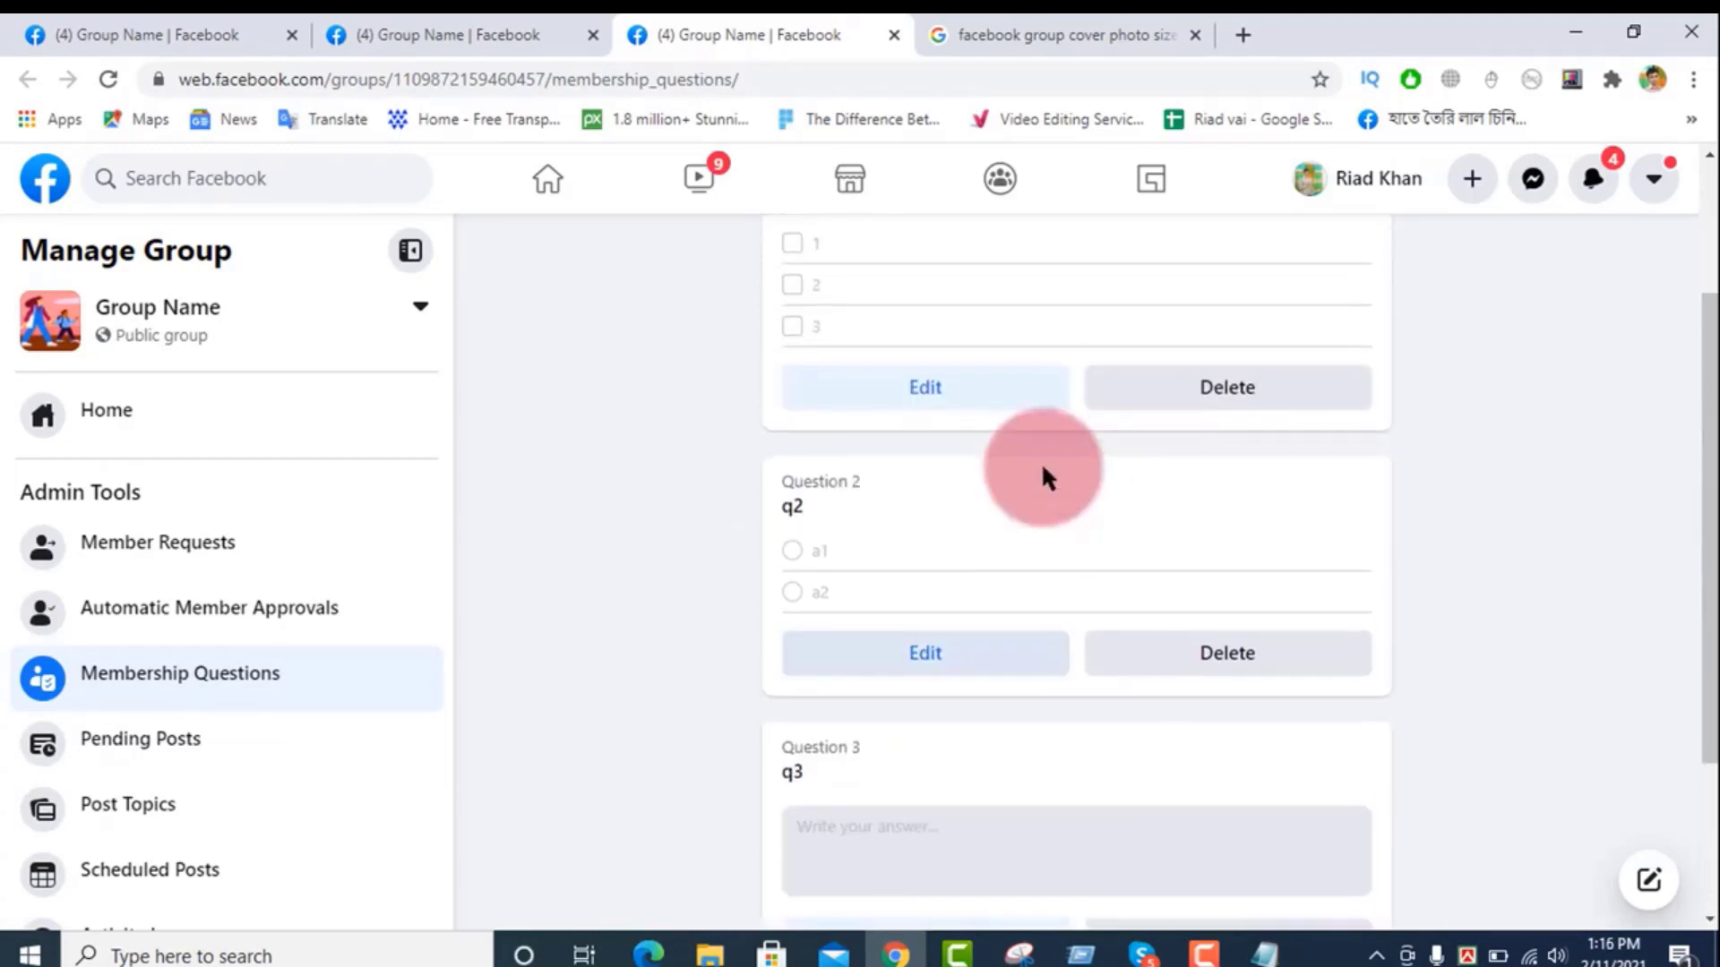
scroll(959, 568, "down", 3)
scroll(959, 568, "up", 3)
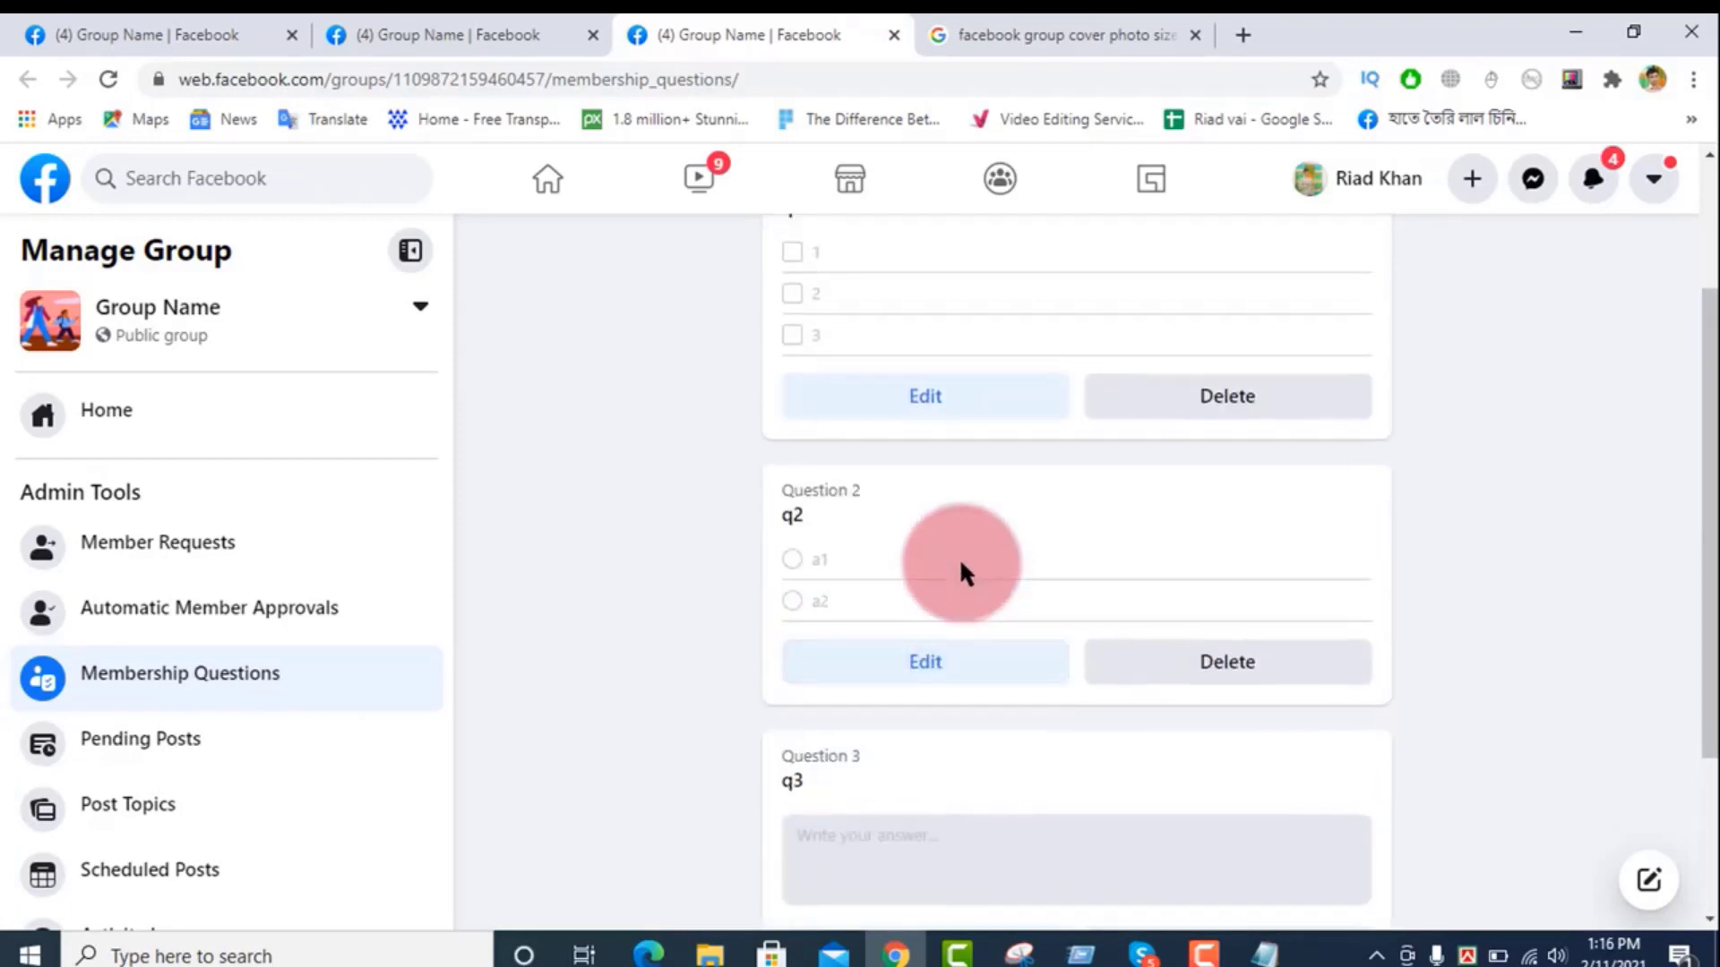
Step: Examine the answer types offered for membership question "q3" and close its editor without saving
scroll(969, 602, "up", 3)
scroll(970, 602, "down", 4)
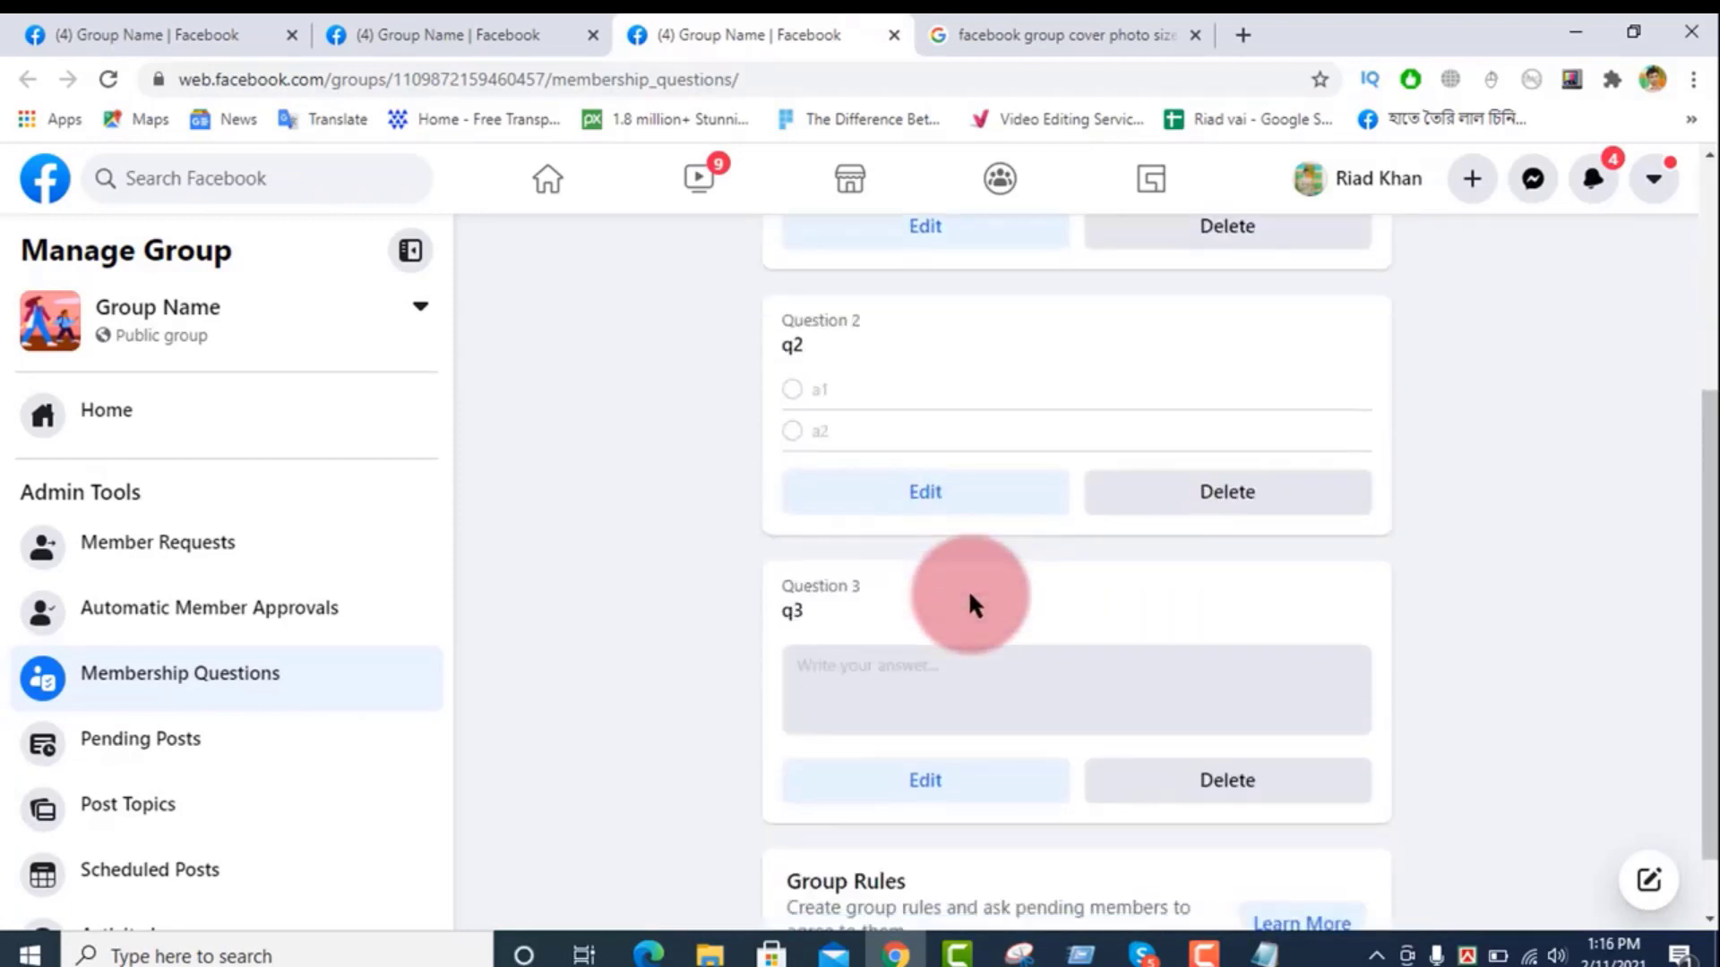
left_click(963, 787)
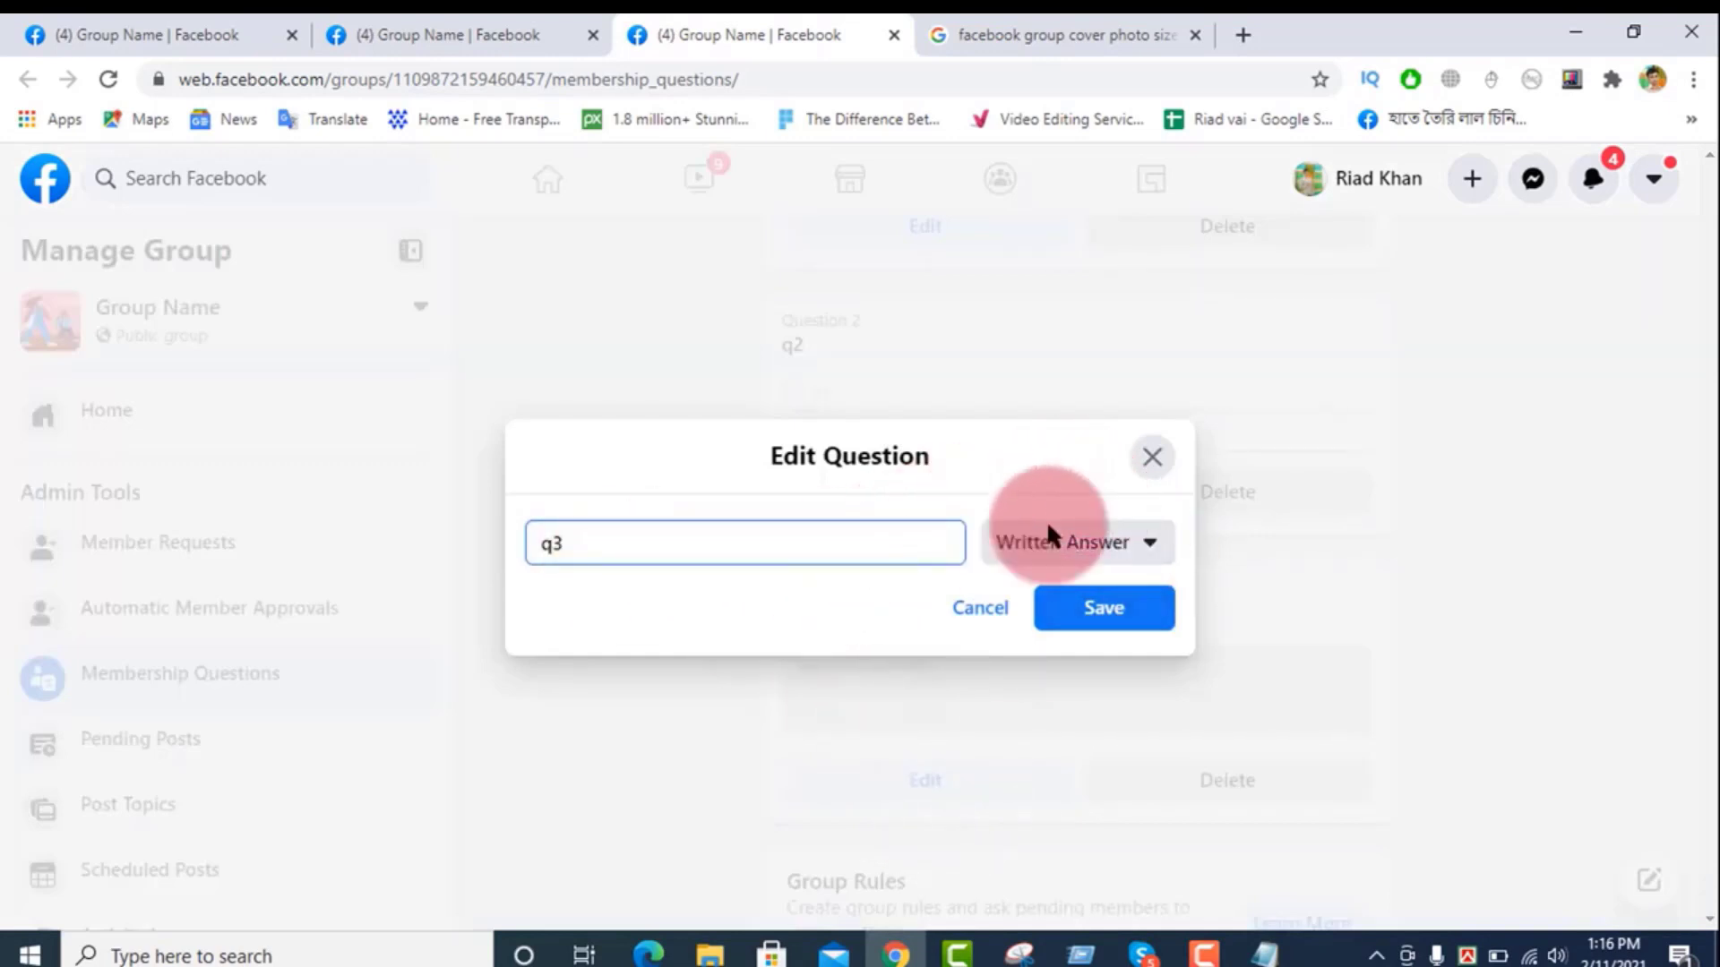
left_click(1104, 555)
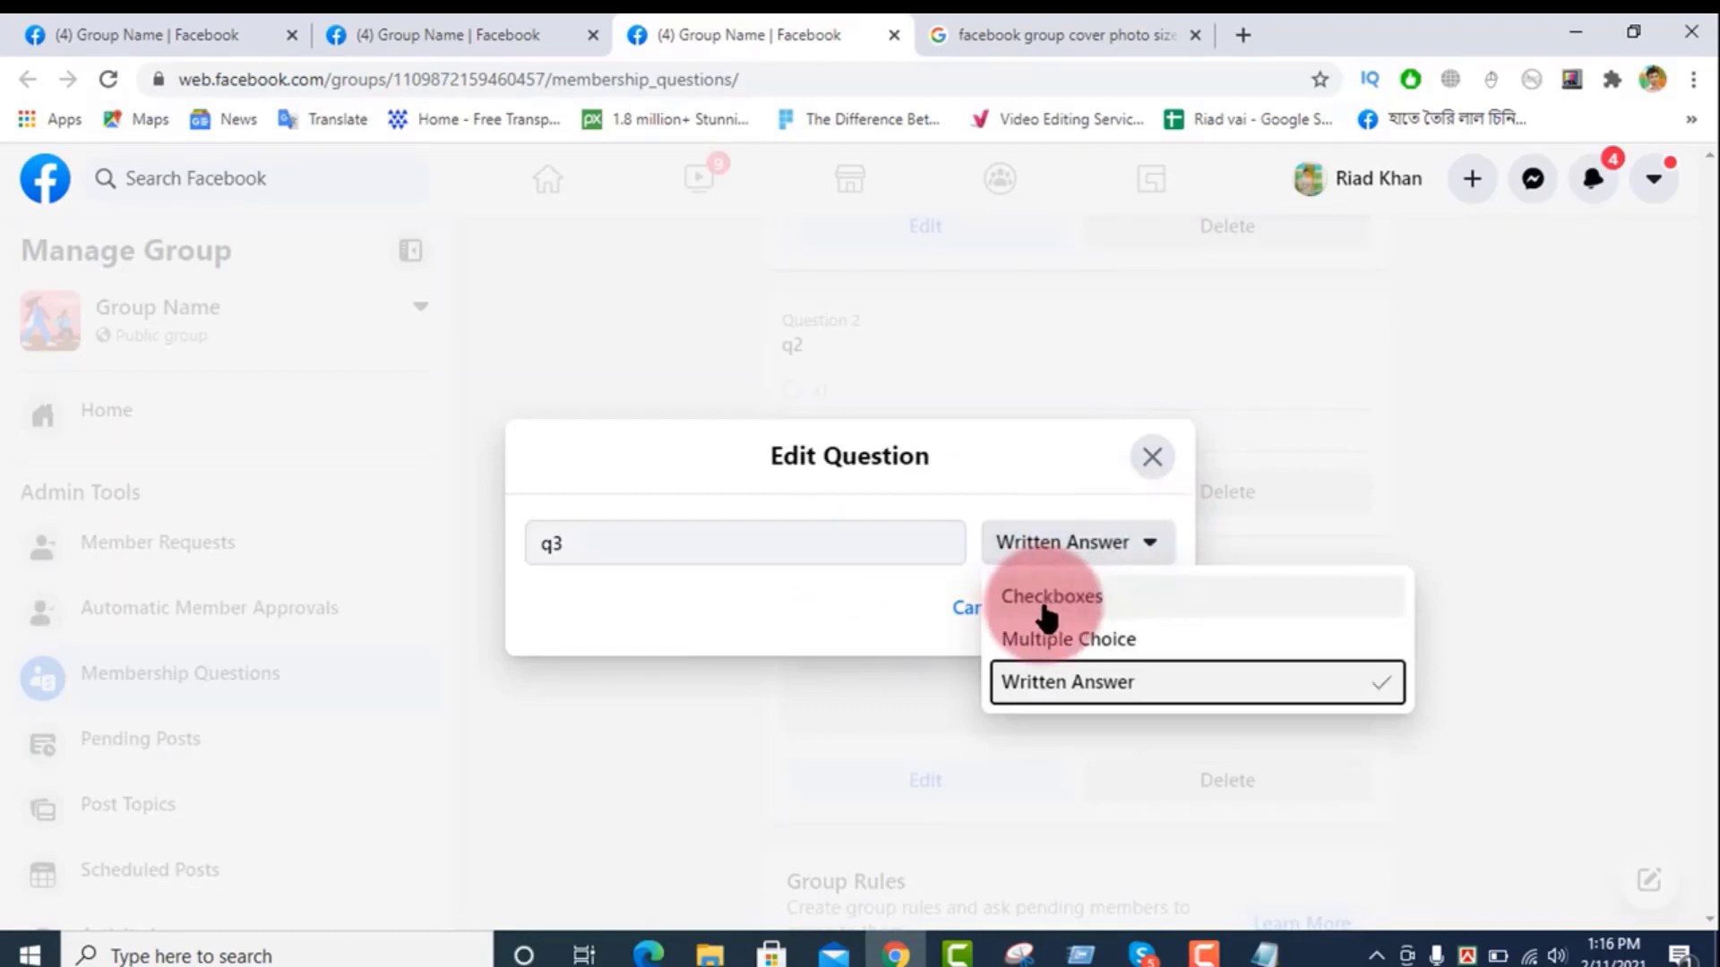
left_click(1153, 459)
left_click(918, 598)
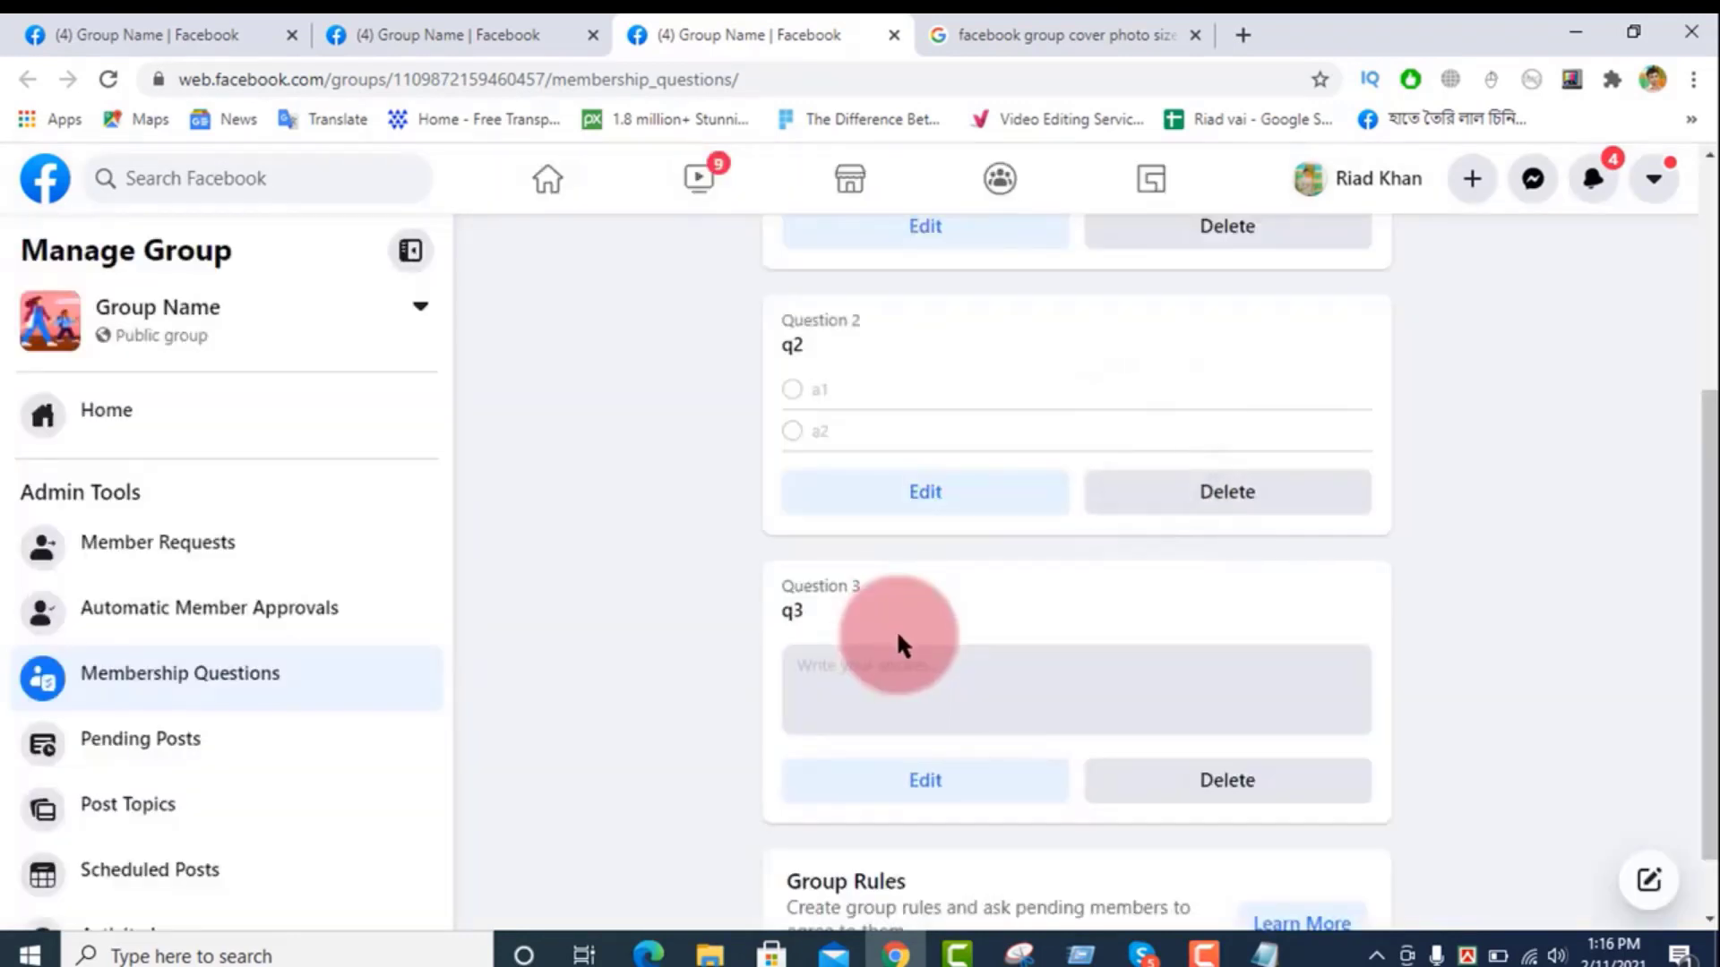
Step: Delete membership question "q2" and look over the remaining membership questions
scroll(1114, 718, "up", 2)
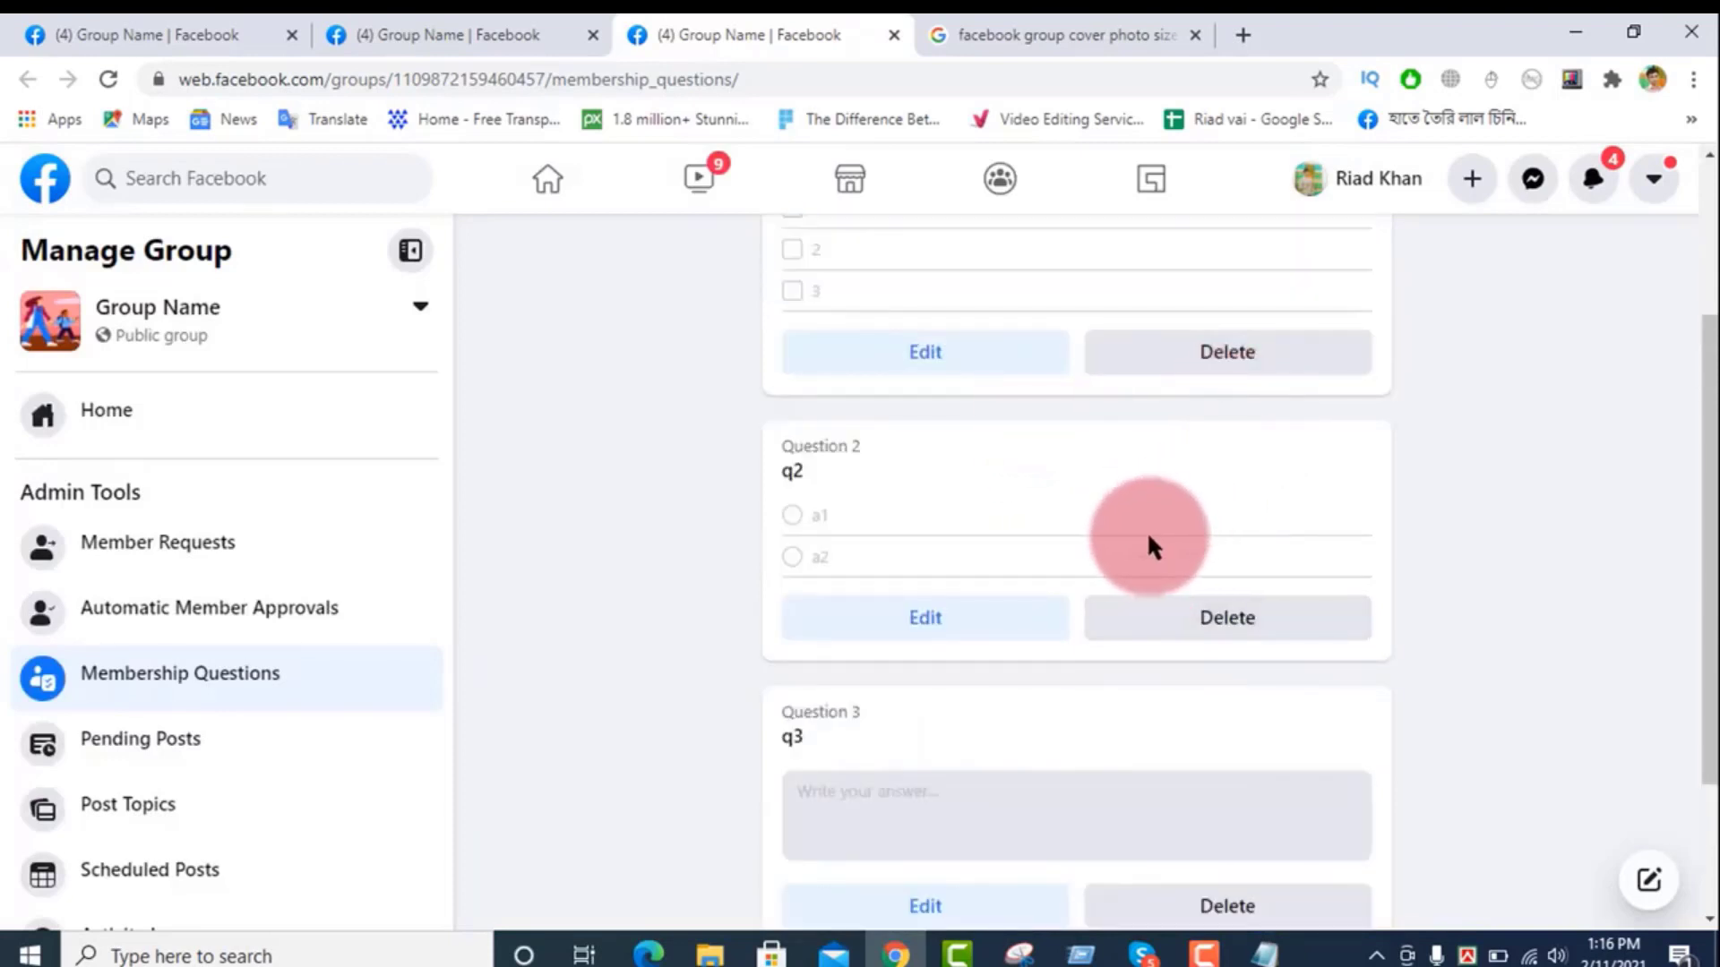
scroll(1130, 546, "up", 1)
scroll(1111, 554, "up", 3)
scroll(1088, 556, "down", 3)
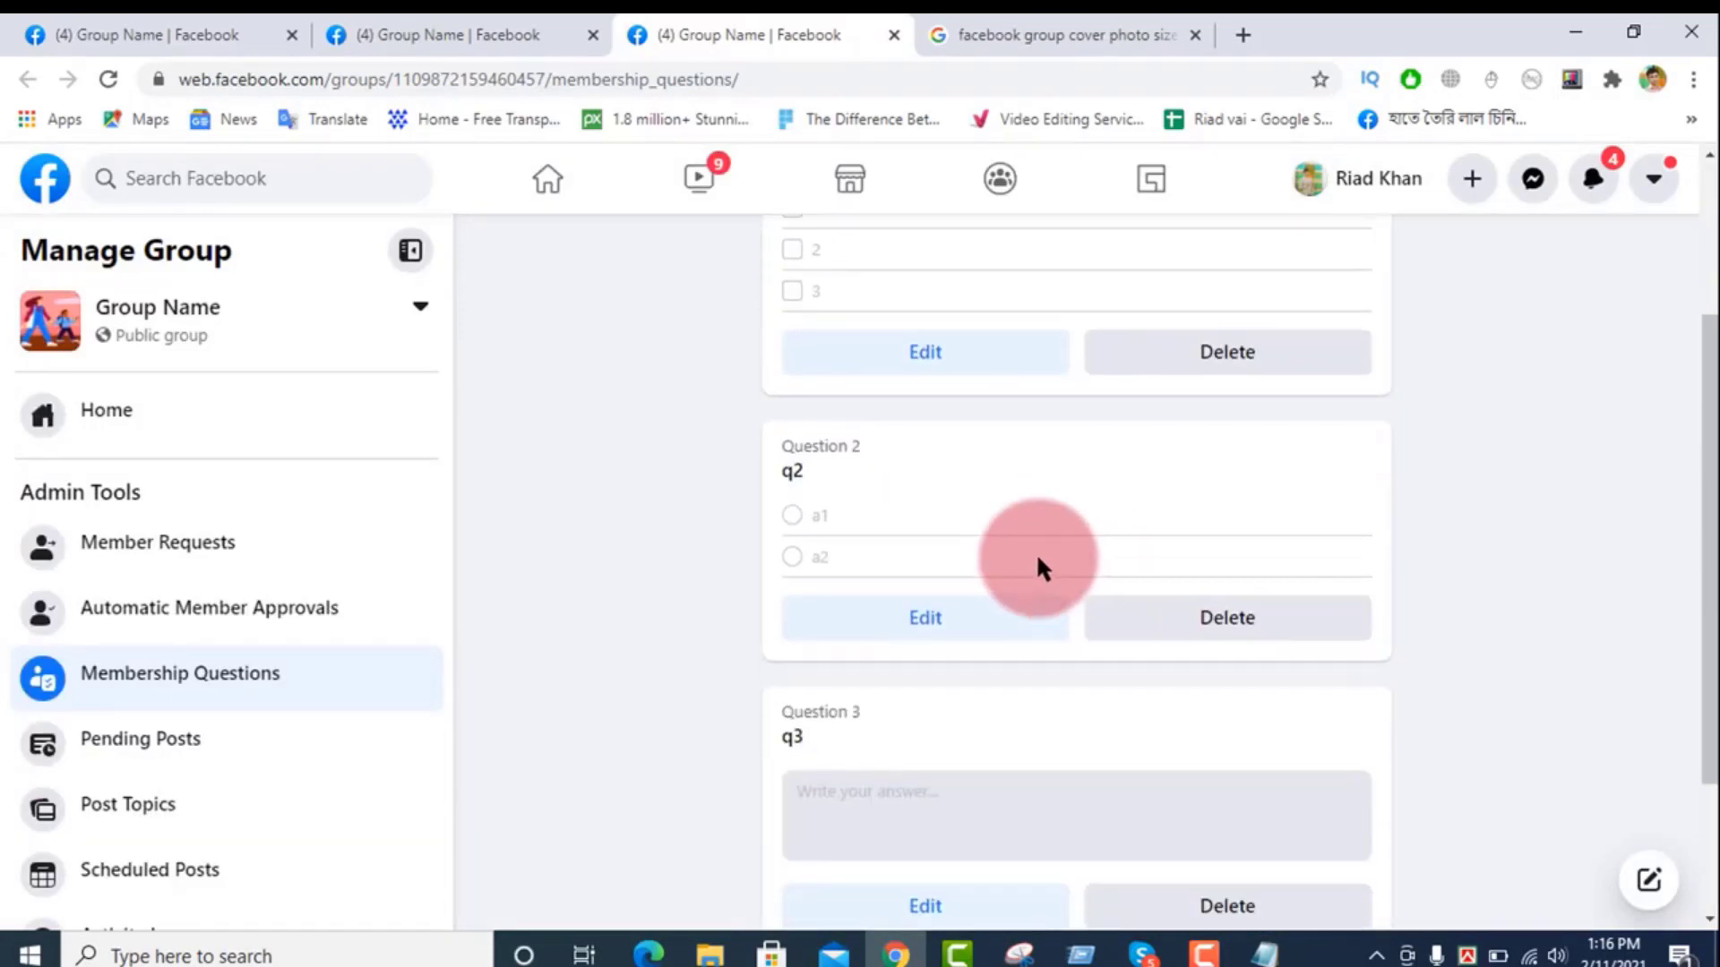
scroll(1036, 552, "up", 3)
scroll(1034, 552, "down", 1)
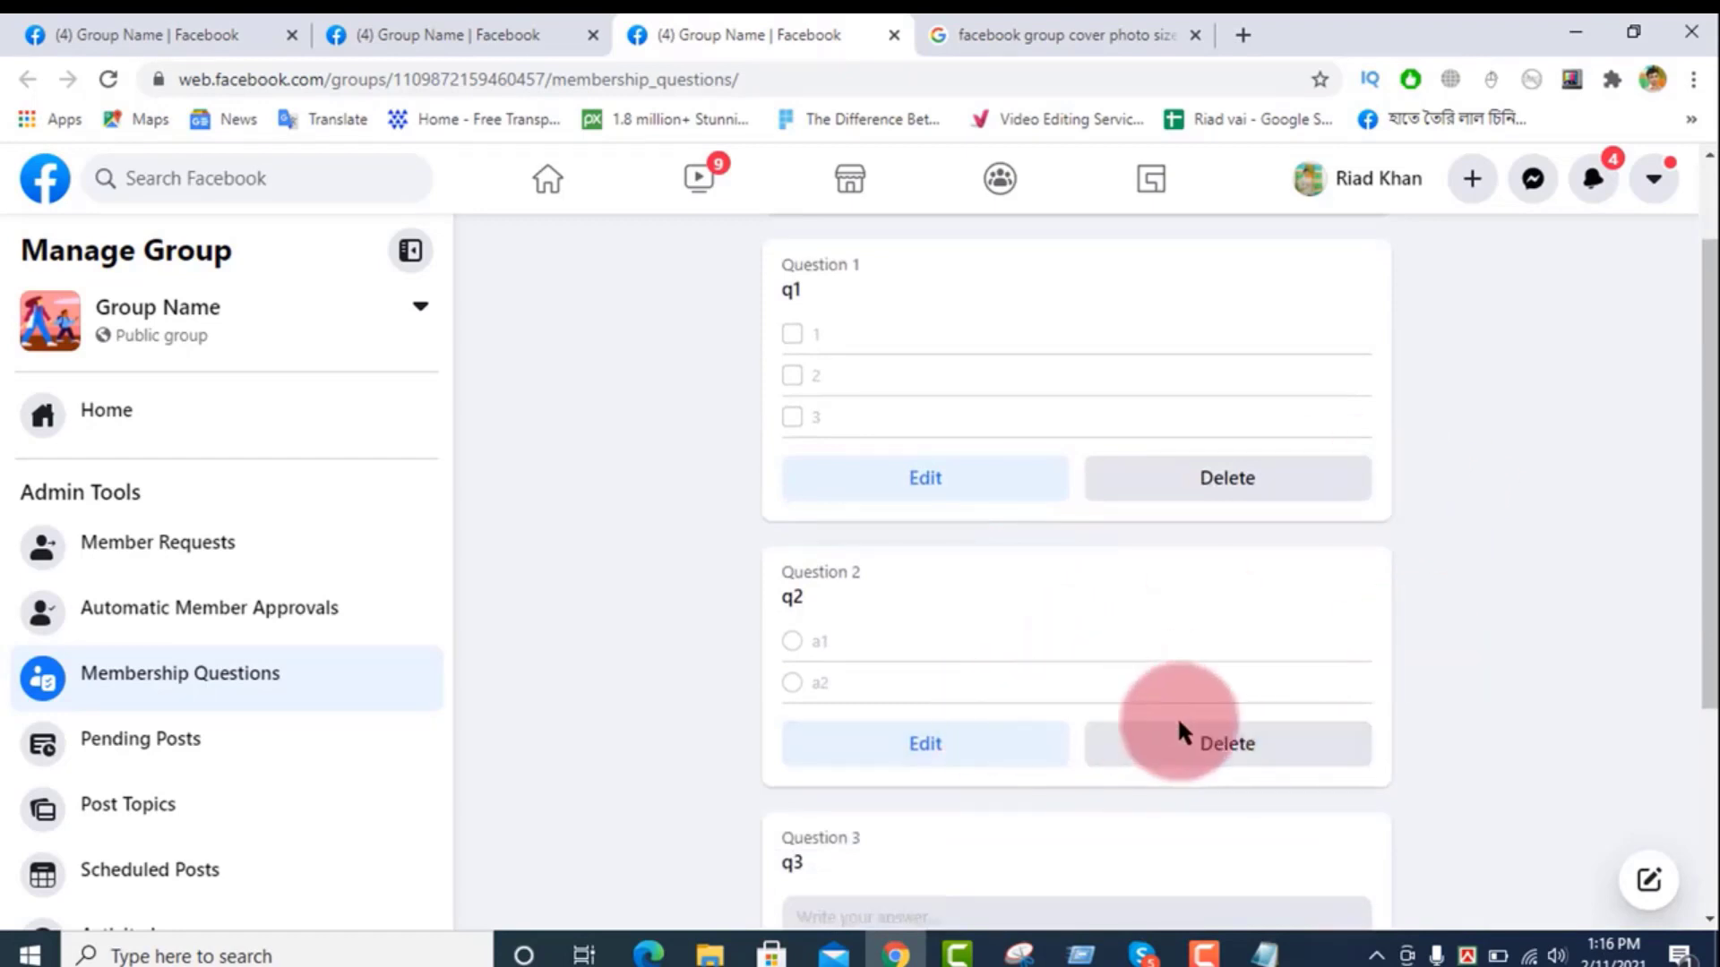
left_click(1221, 769)
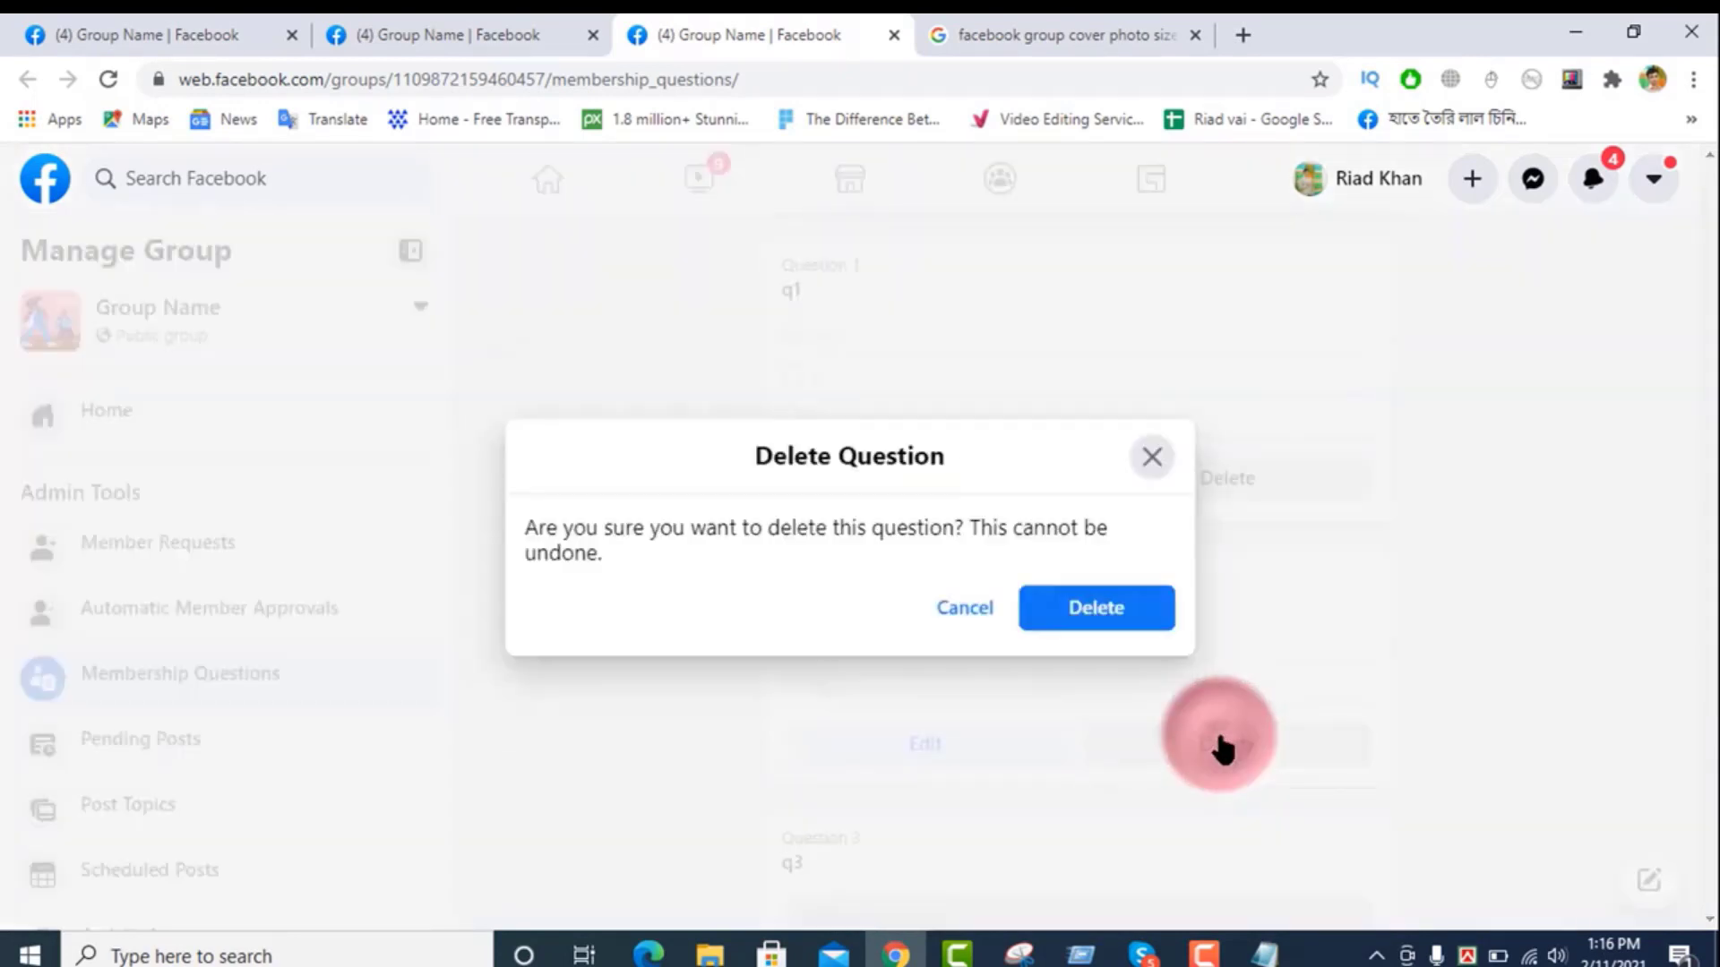
left_click(1121, 634)
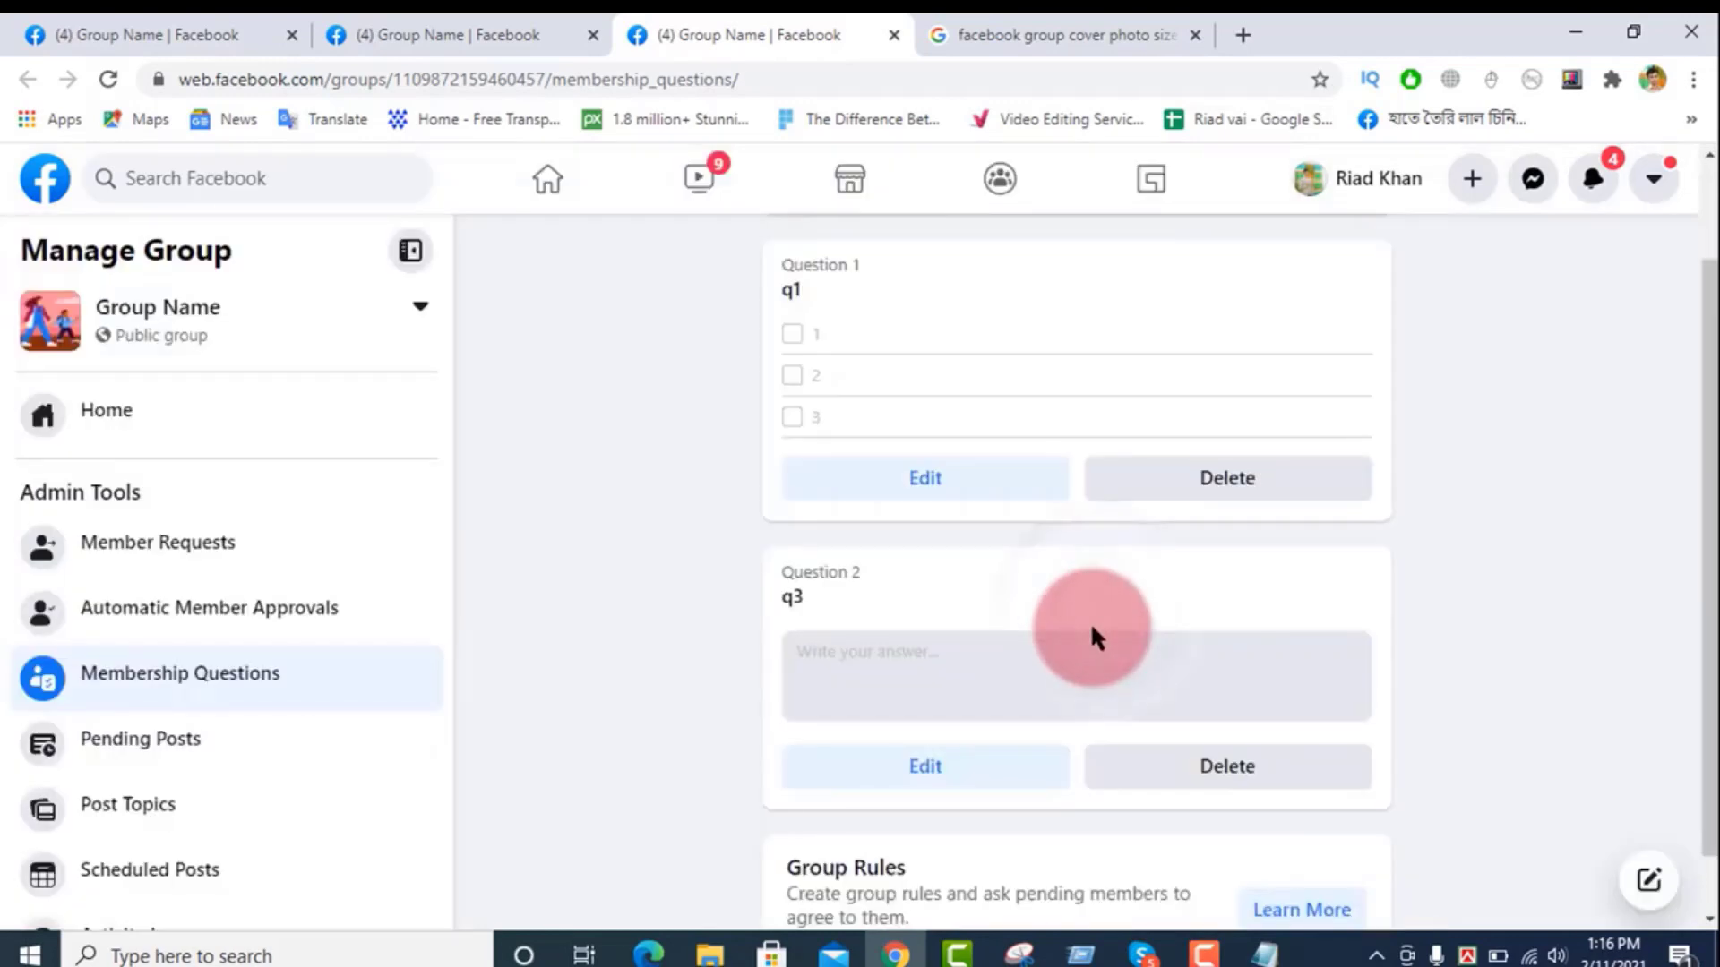
scroll(1089, 622, "up", 1)
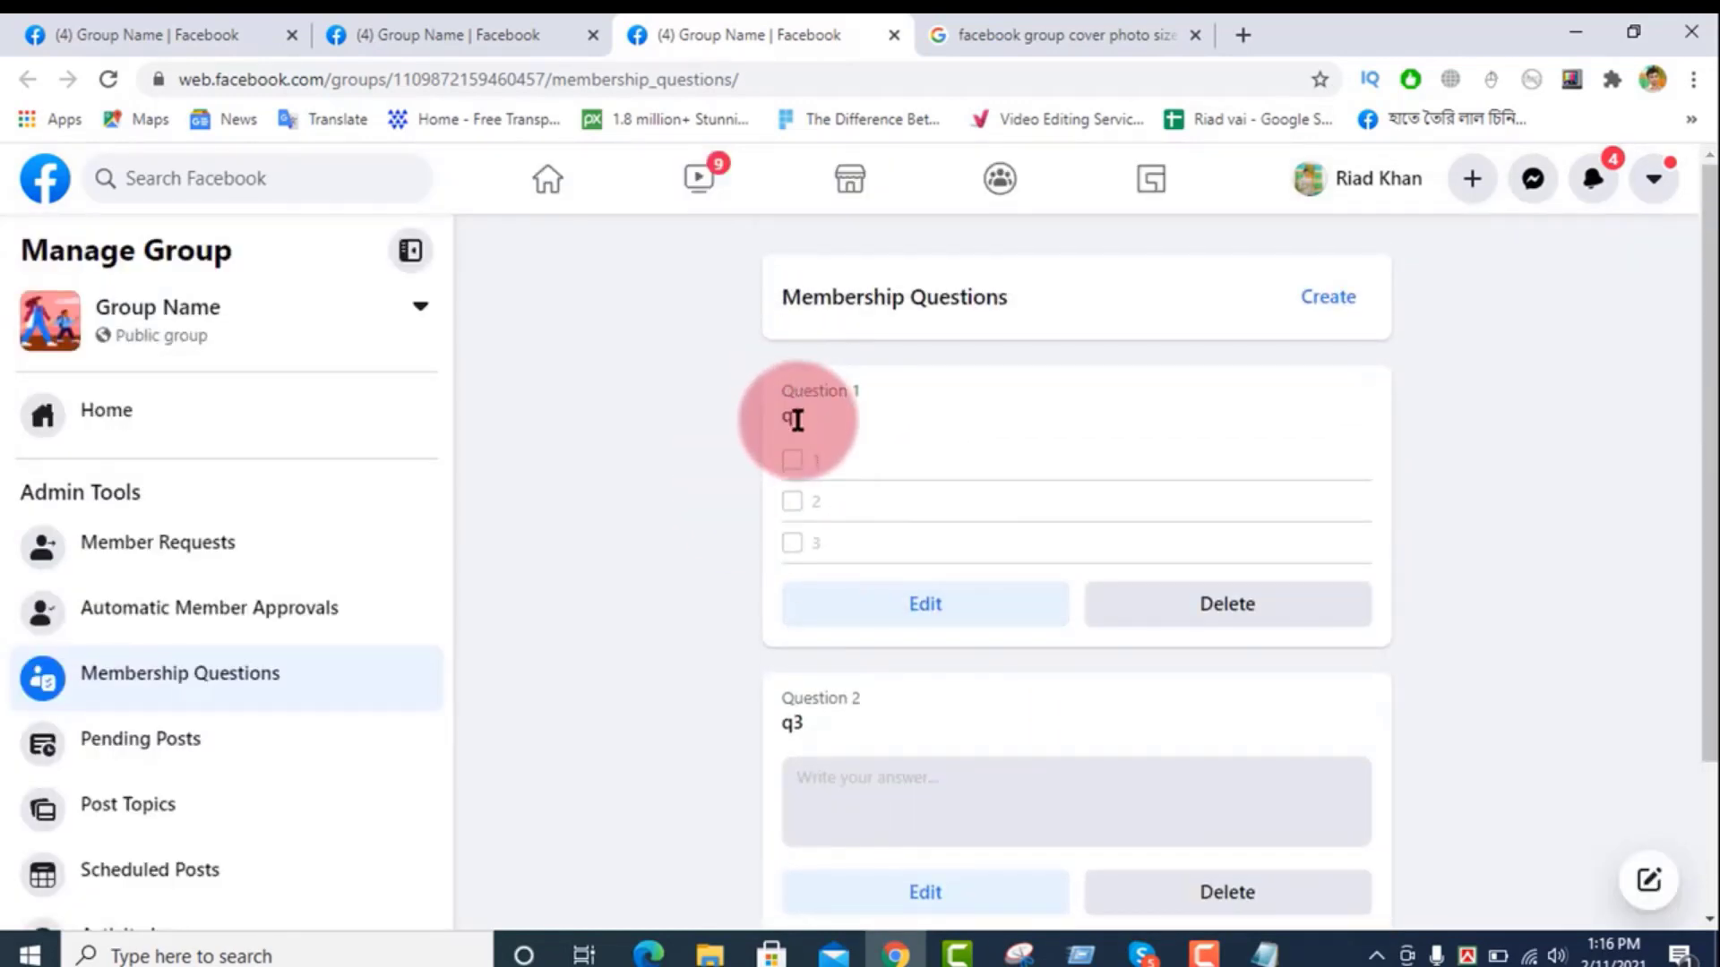
scroll(1134, 633, "down", 2)
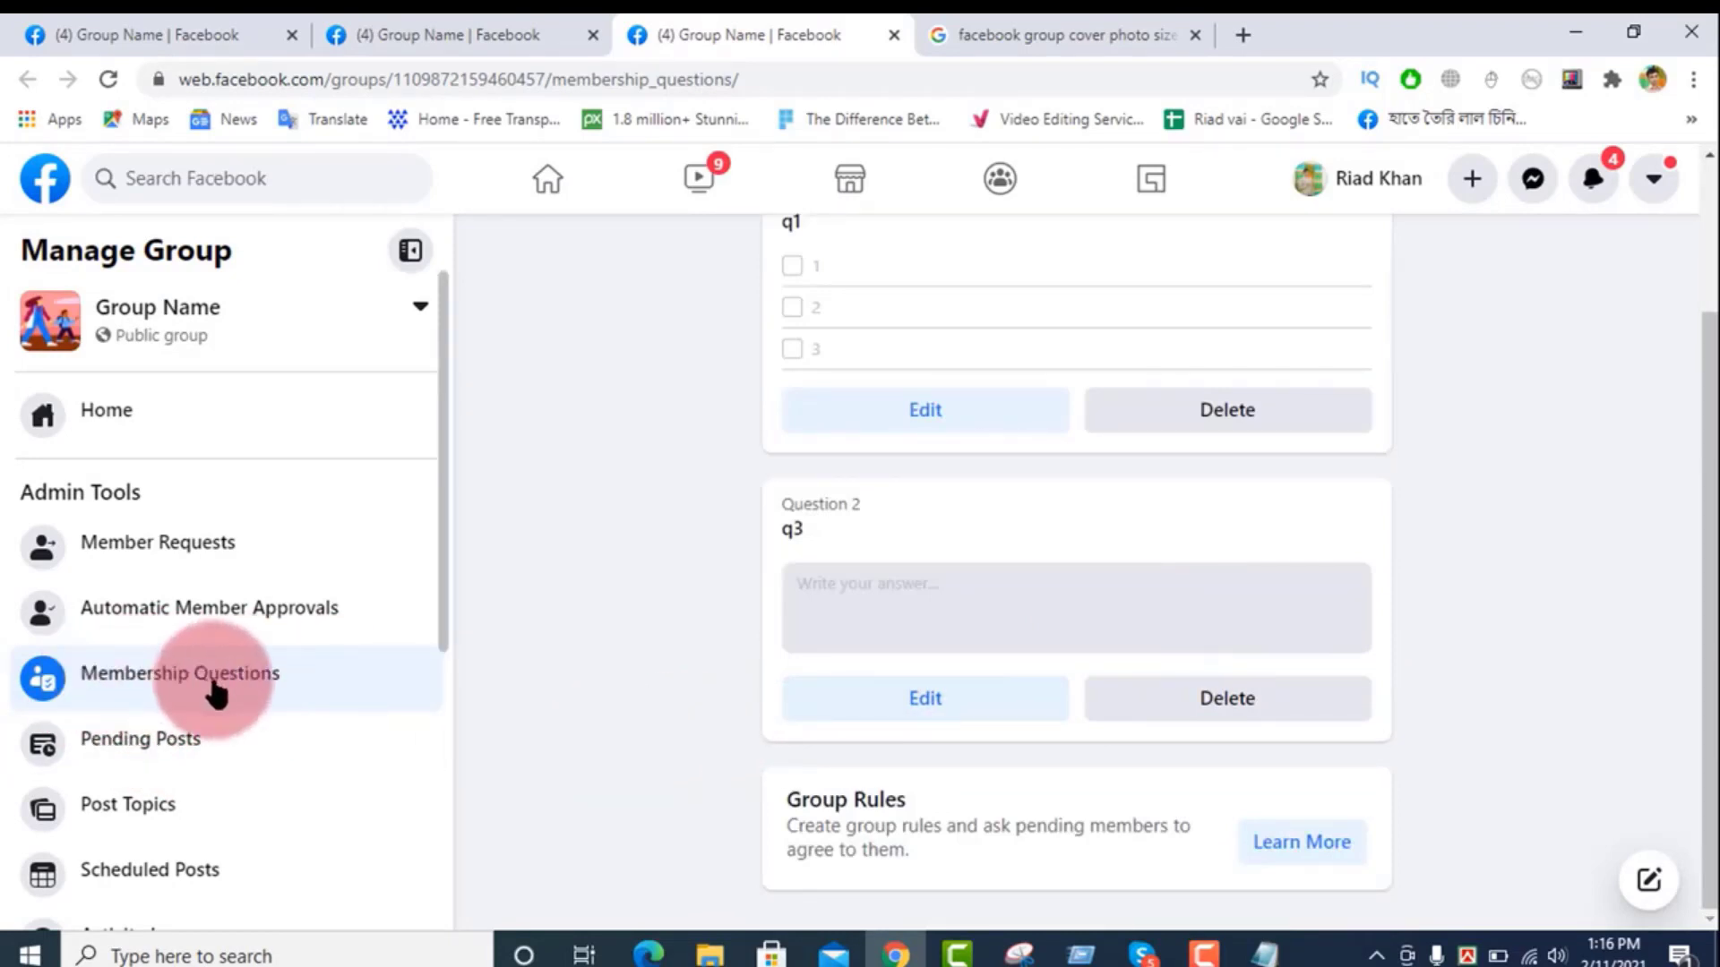
Step: Return to the group's main page and open its Pending Posts page in a separate browser tab
key("alt+Left")
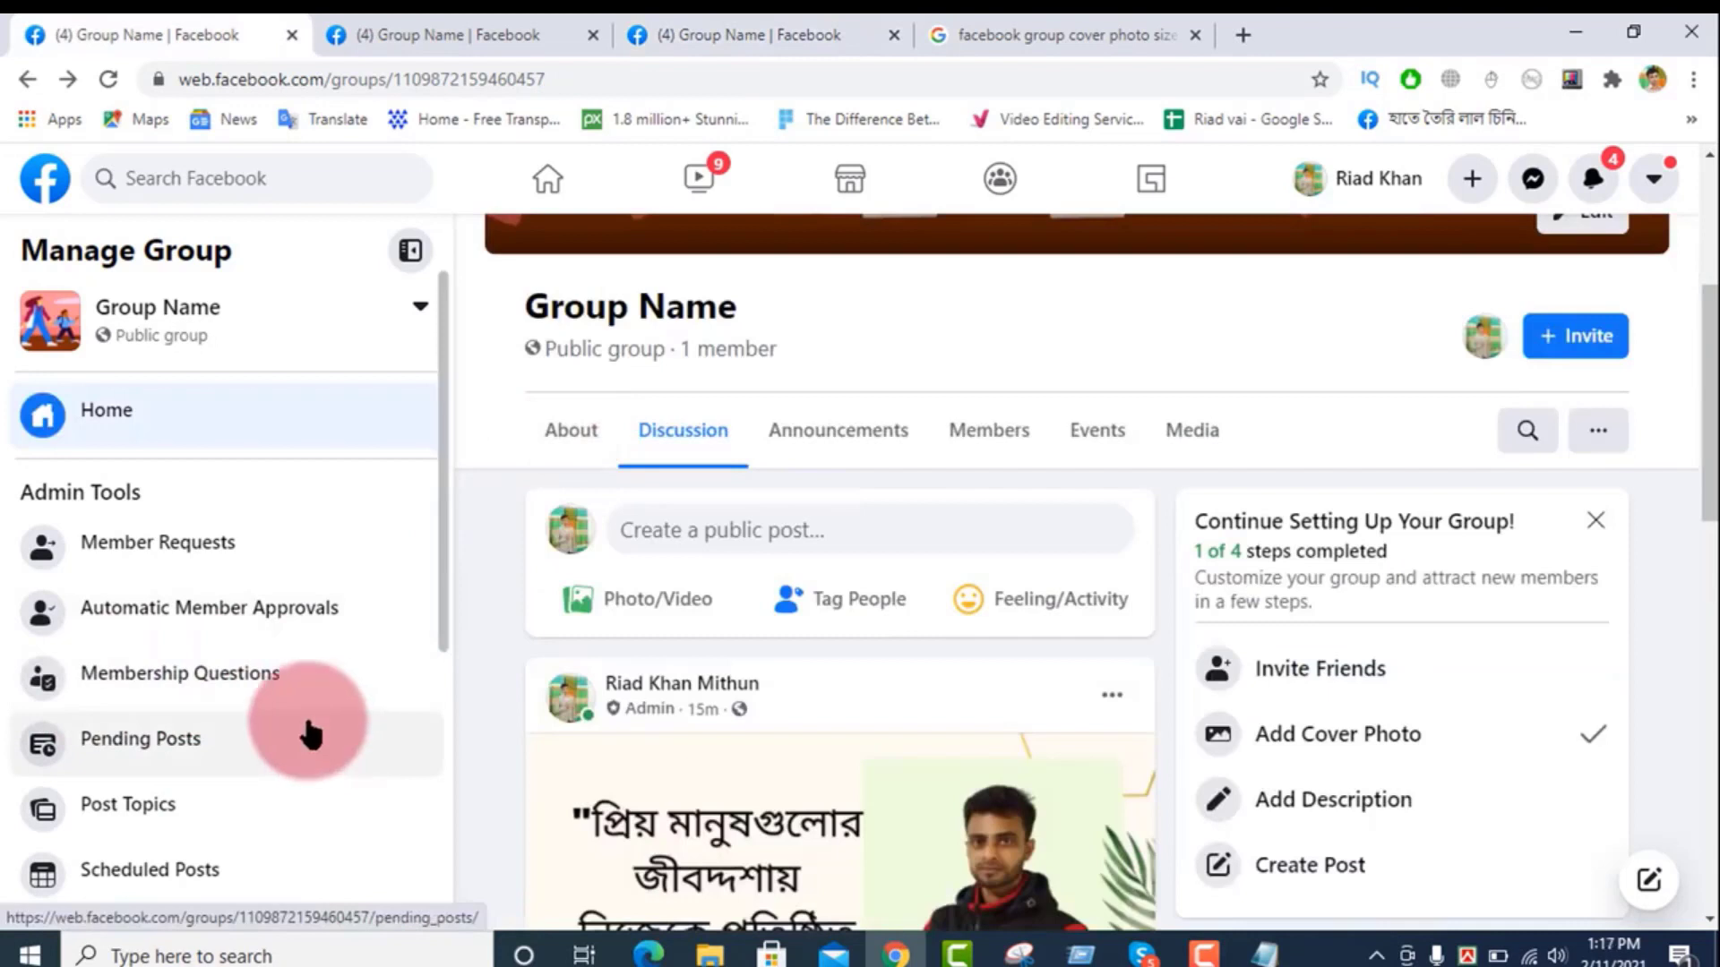
middle_click(143, 740)
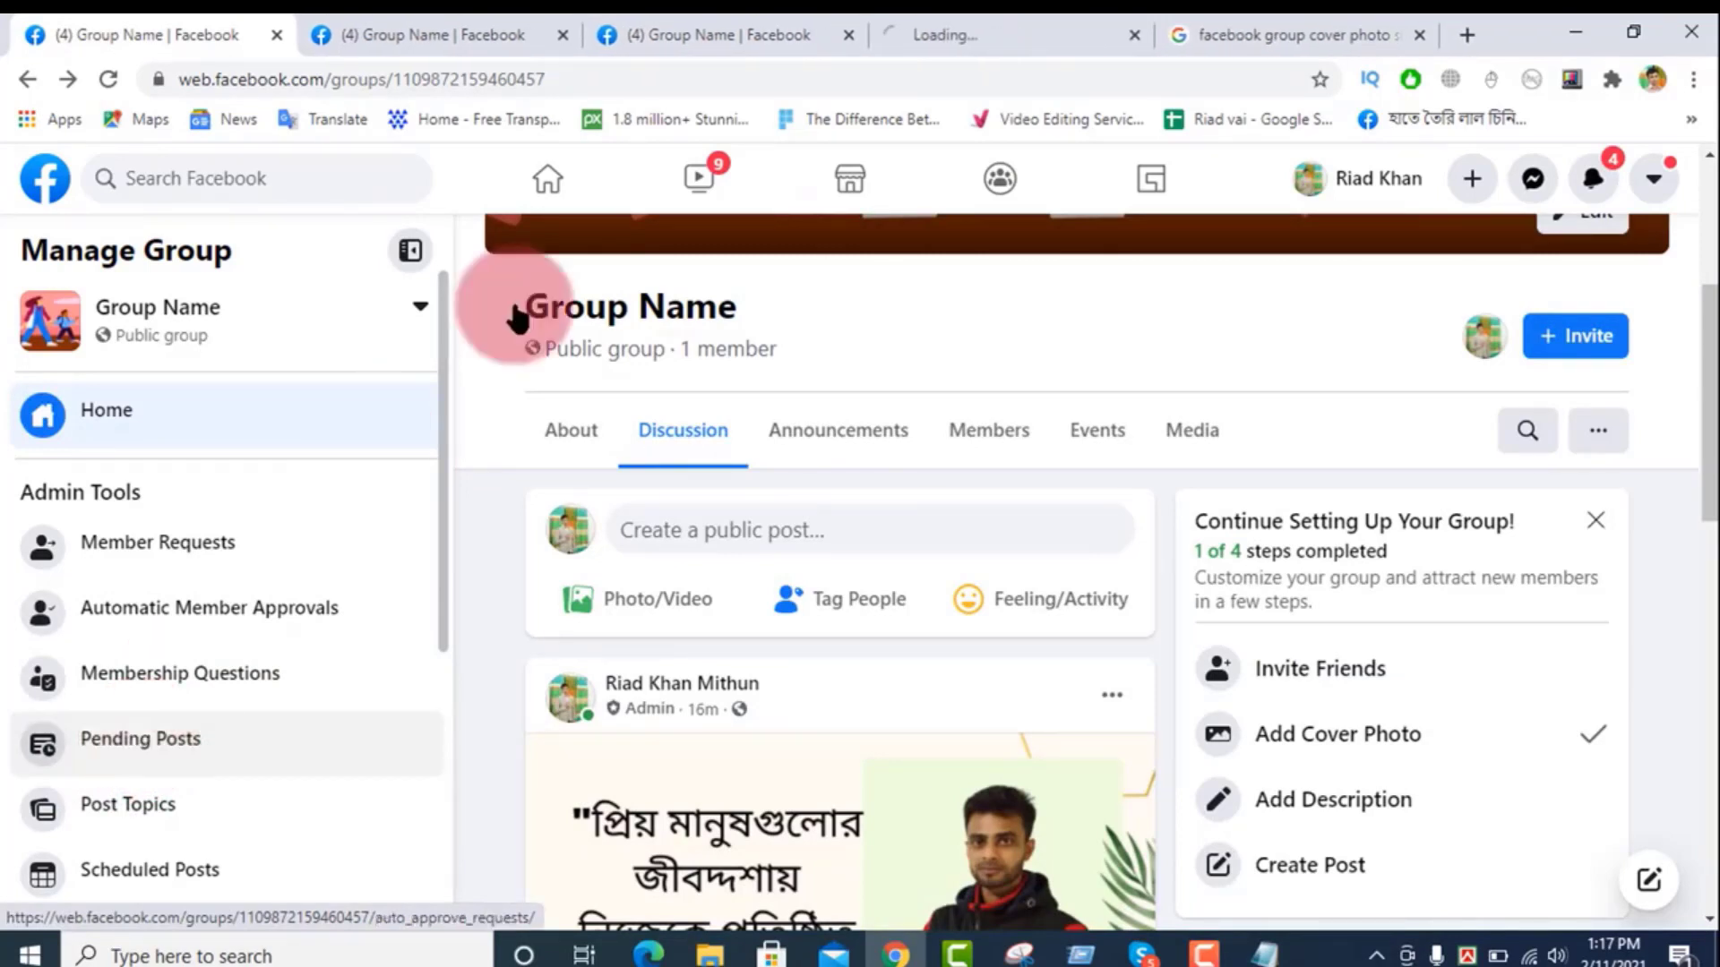
left_click(960, 27)
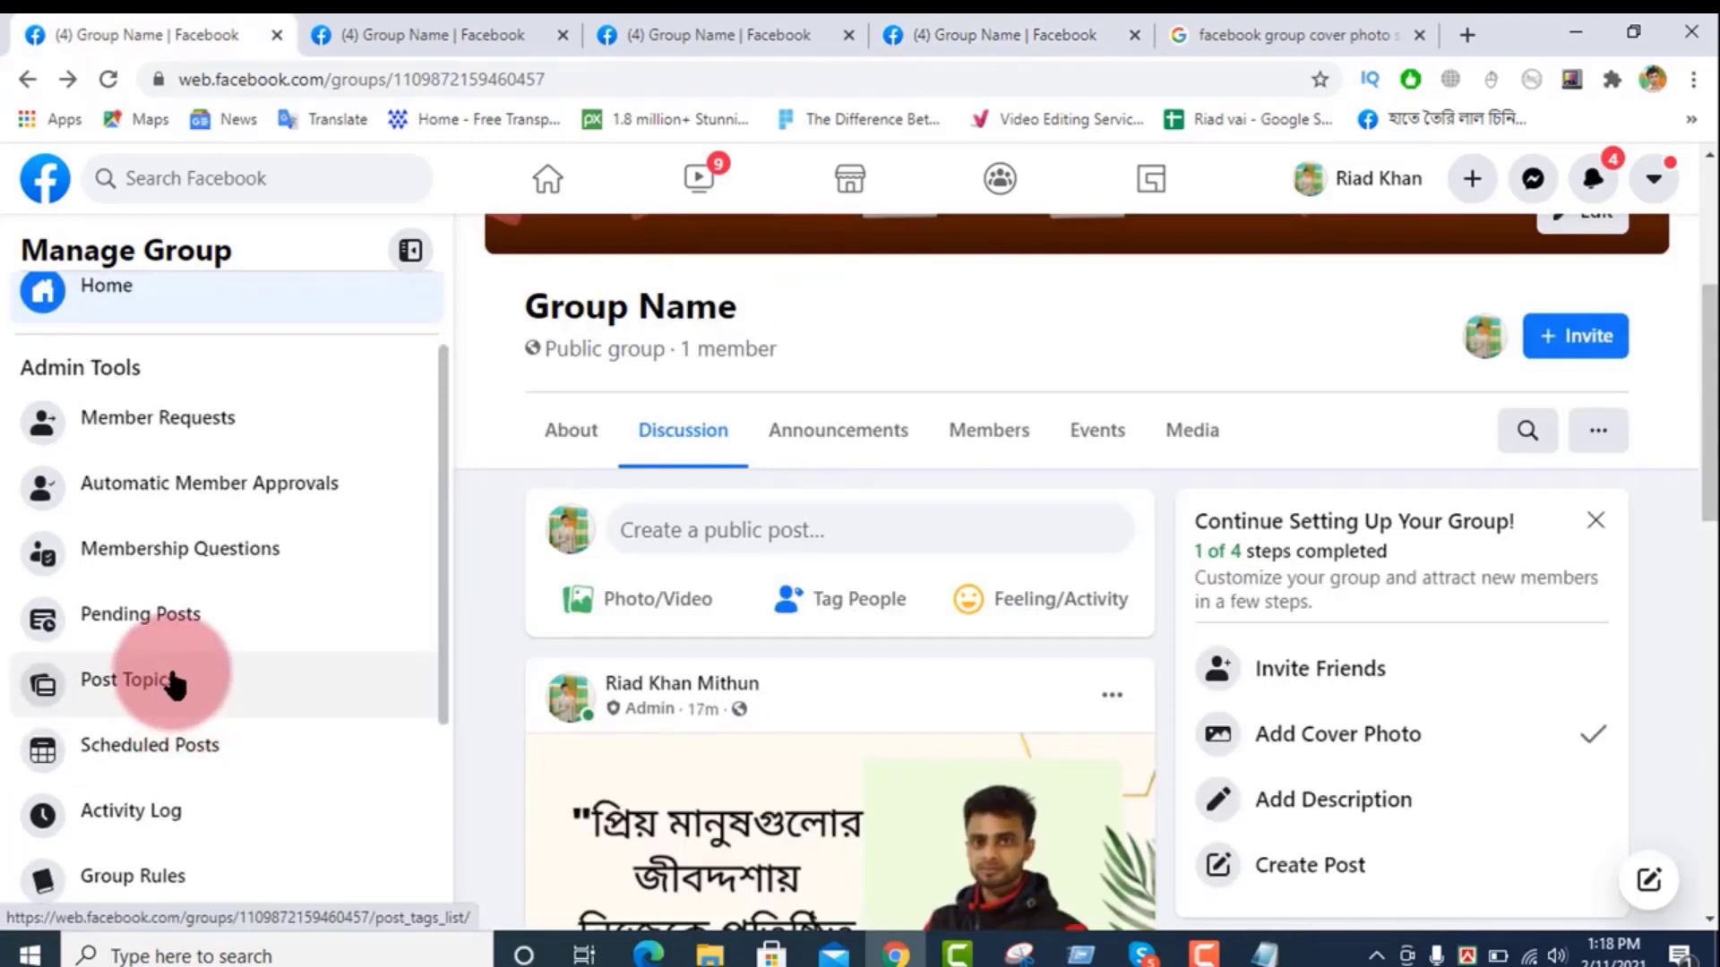
Step: Open the group's Post Topics page in a separate browser tab and create the topics "t1" and "t2"
middle_click(173, 685)
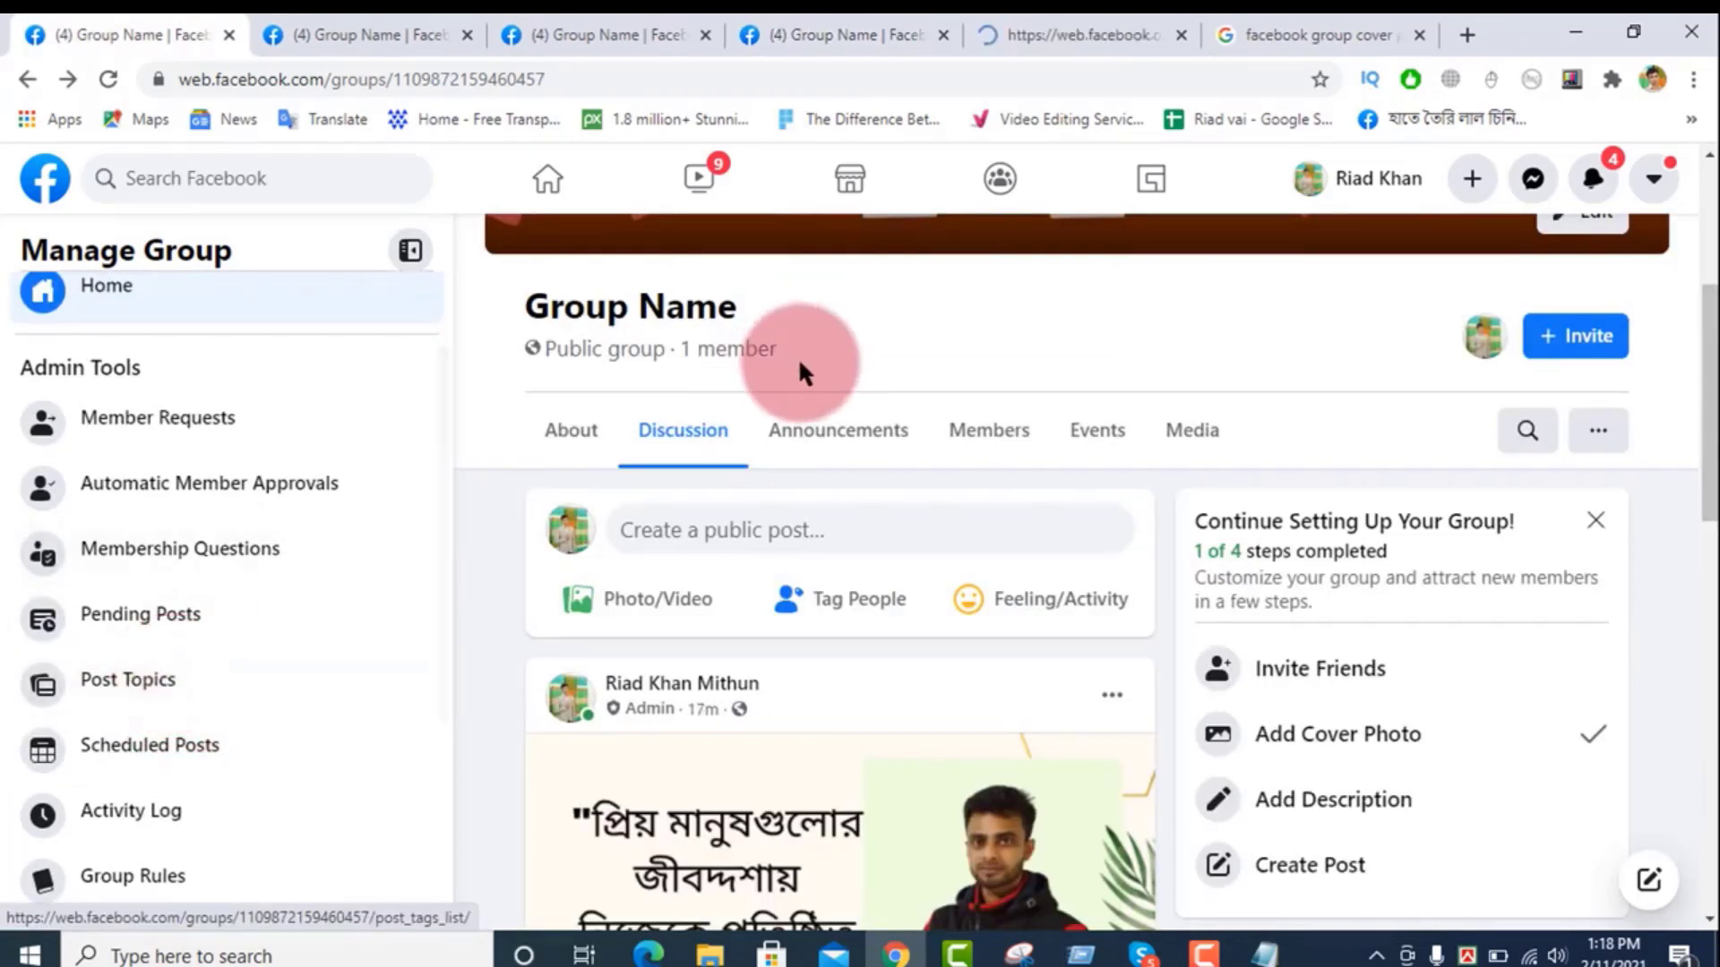
left_click(1091, 27)
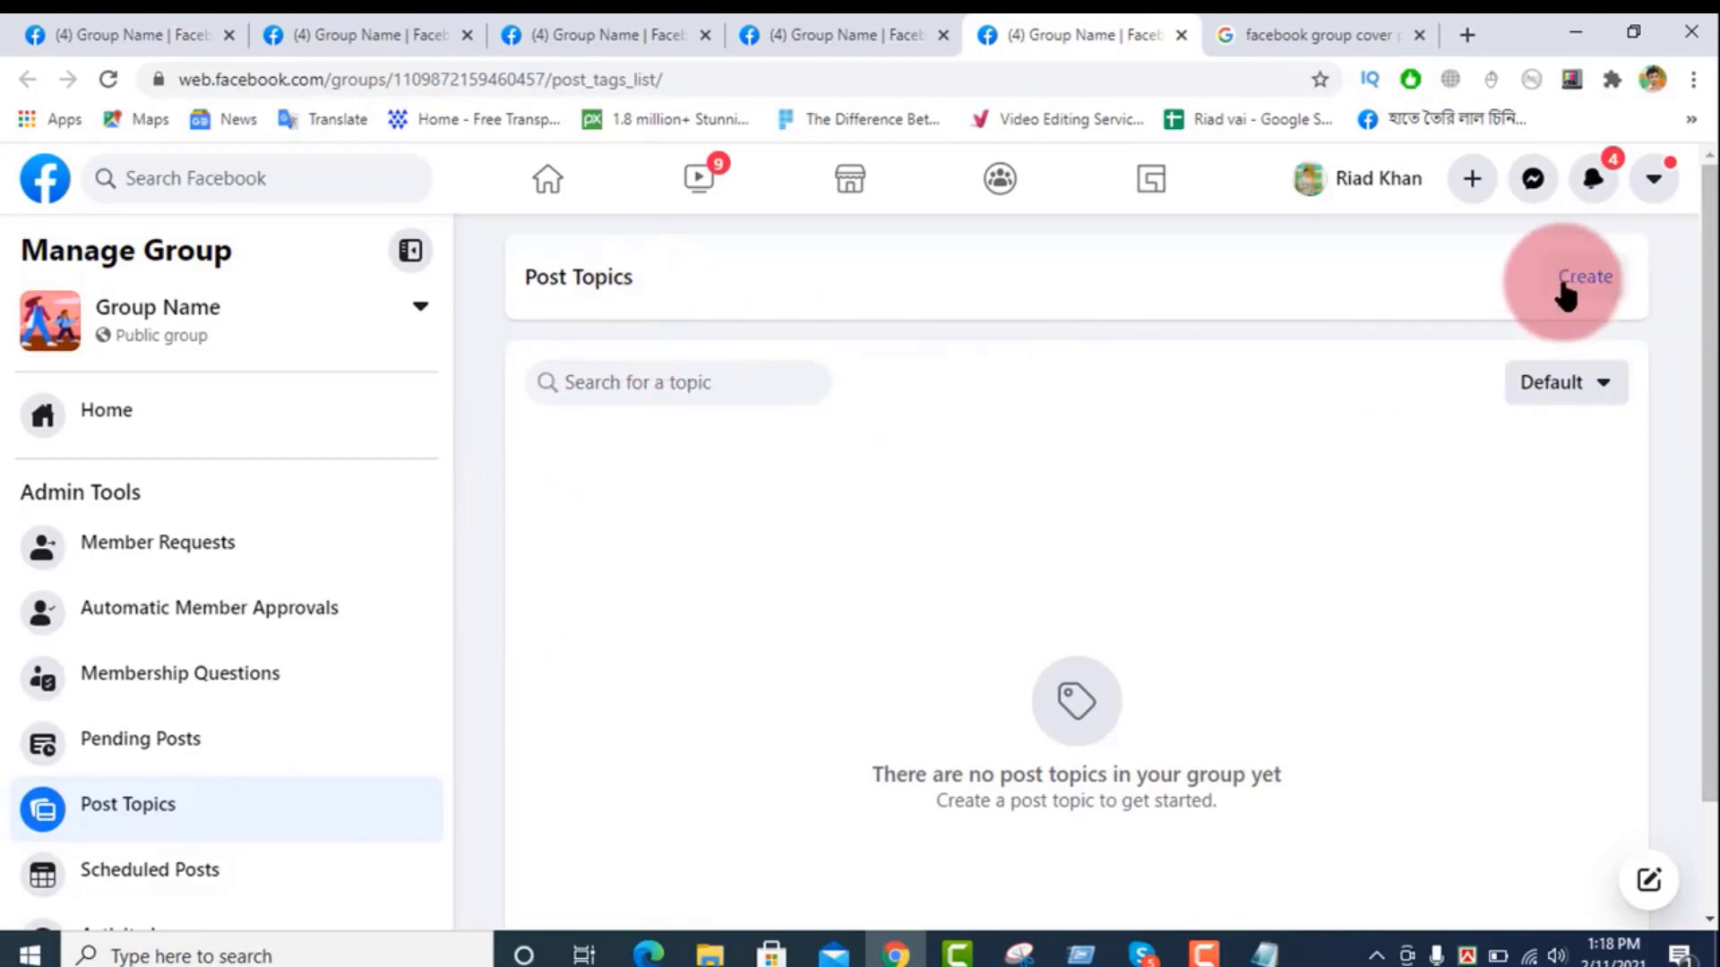
left_click(1584, 279)
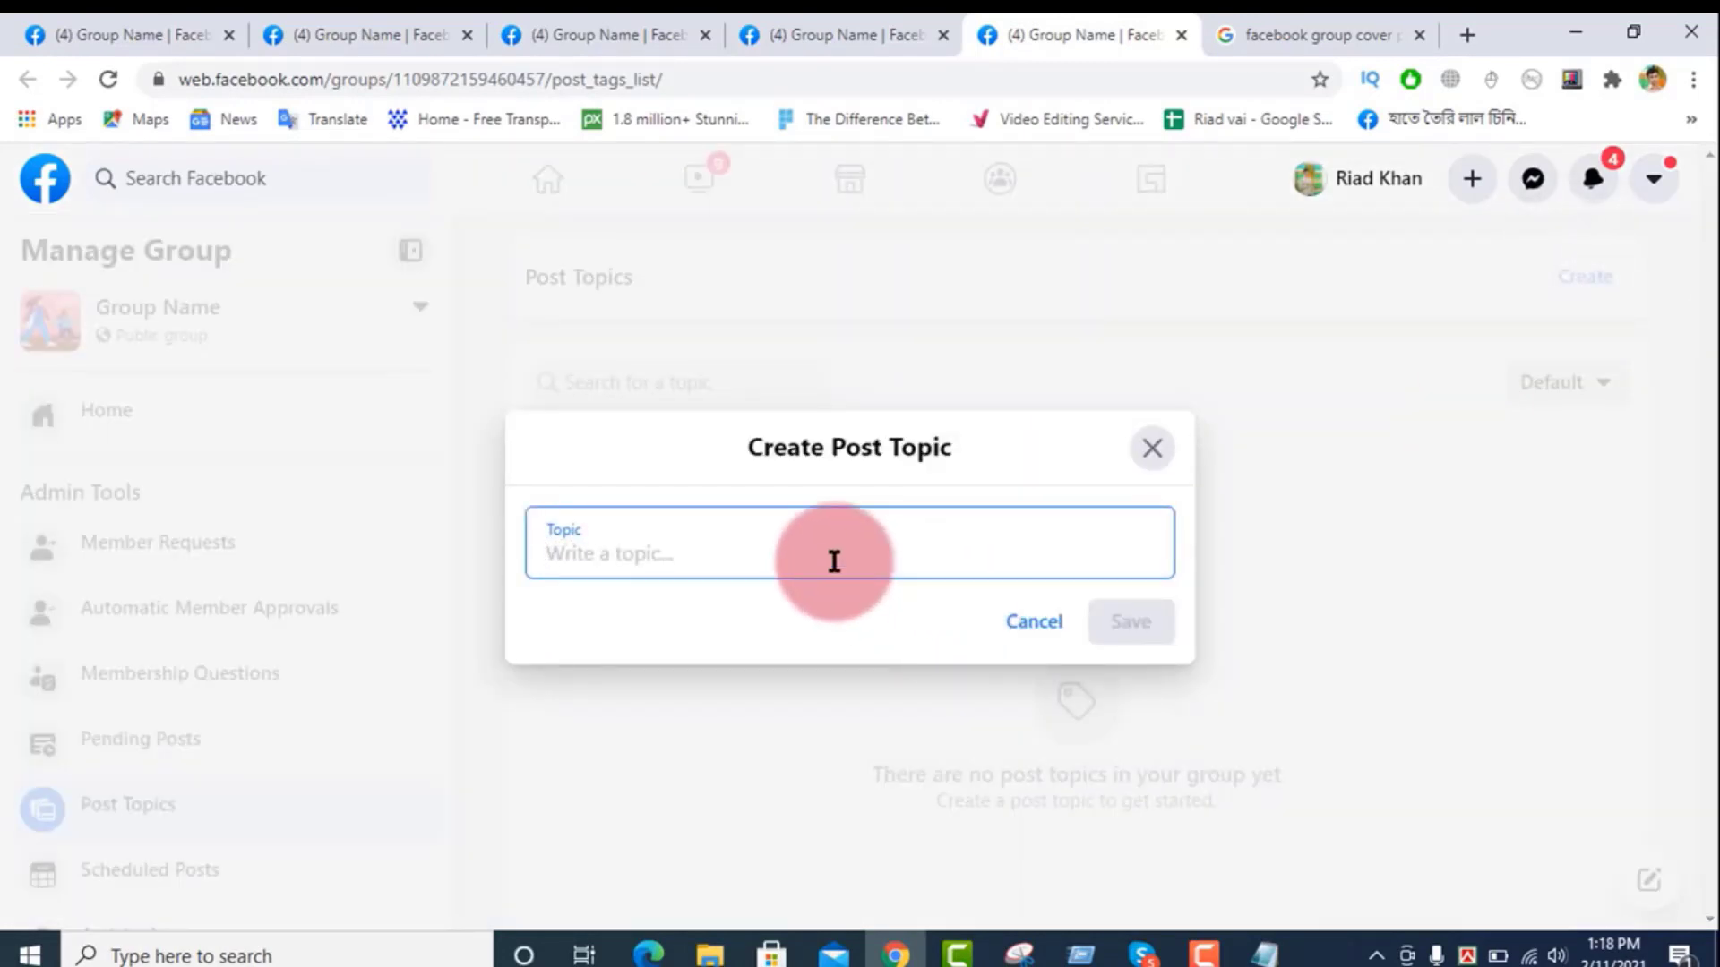
type("t1")
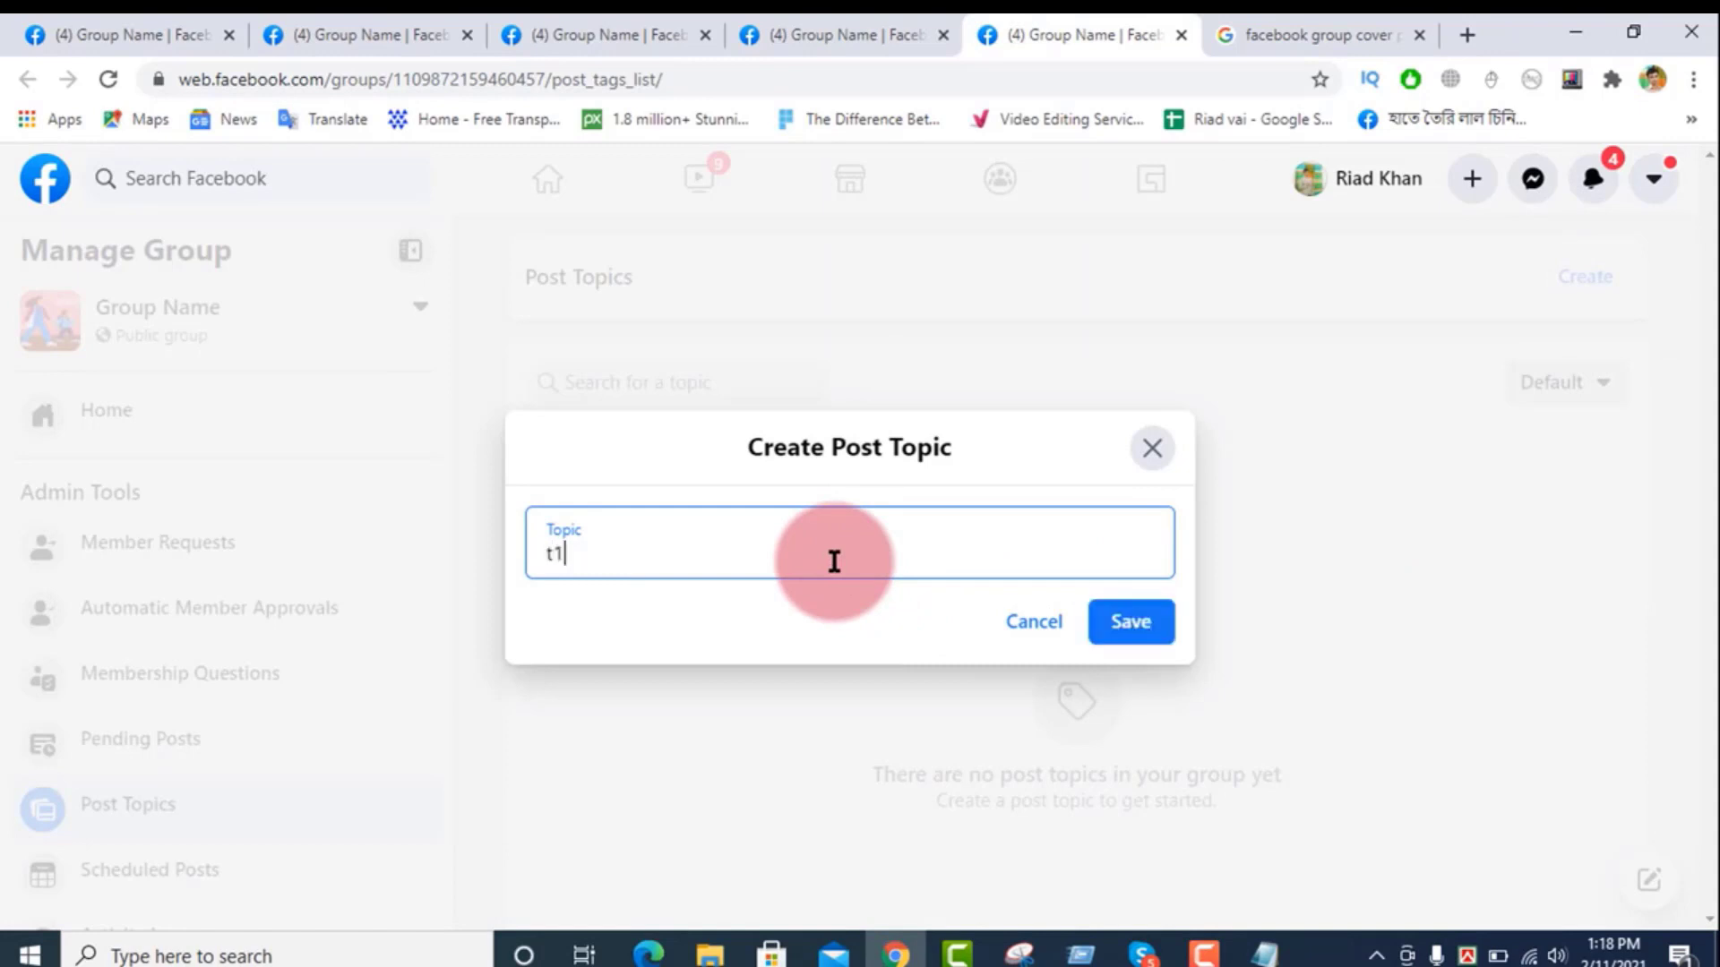
key("Return")
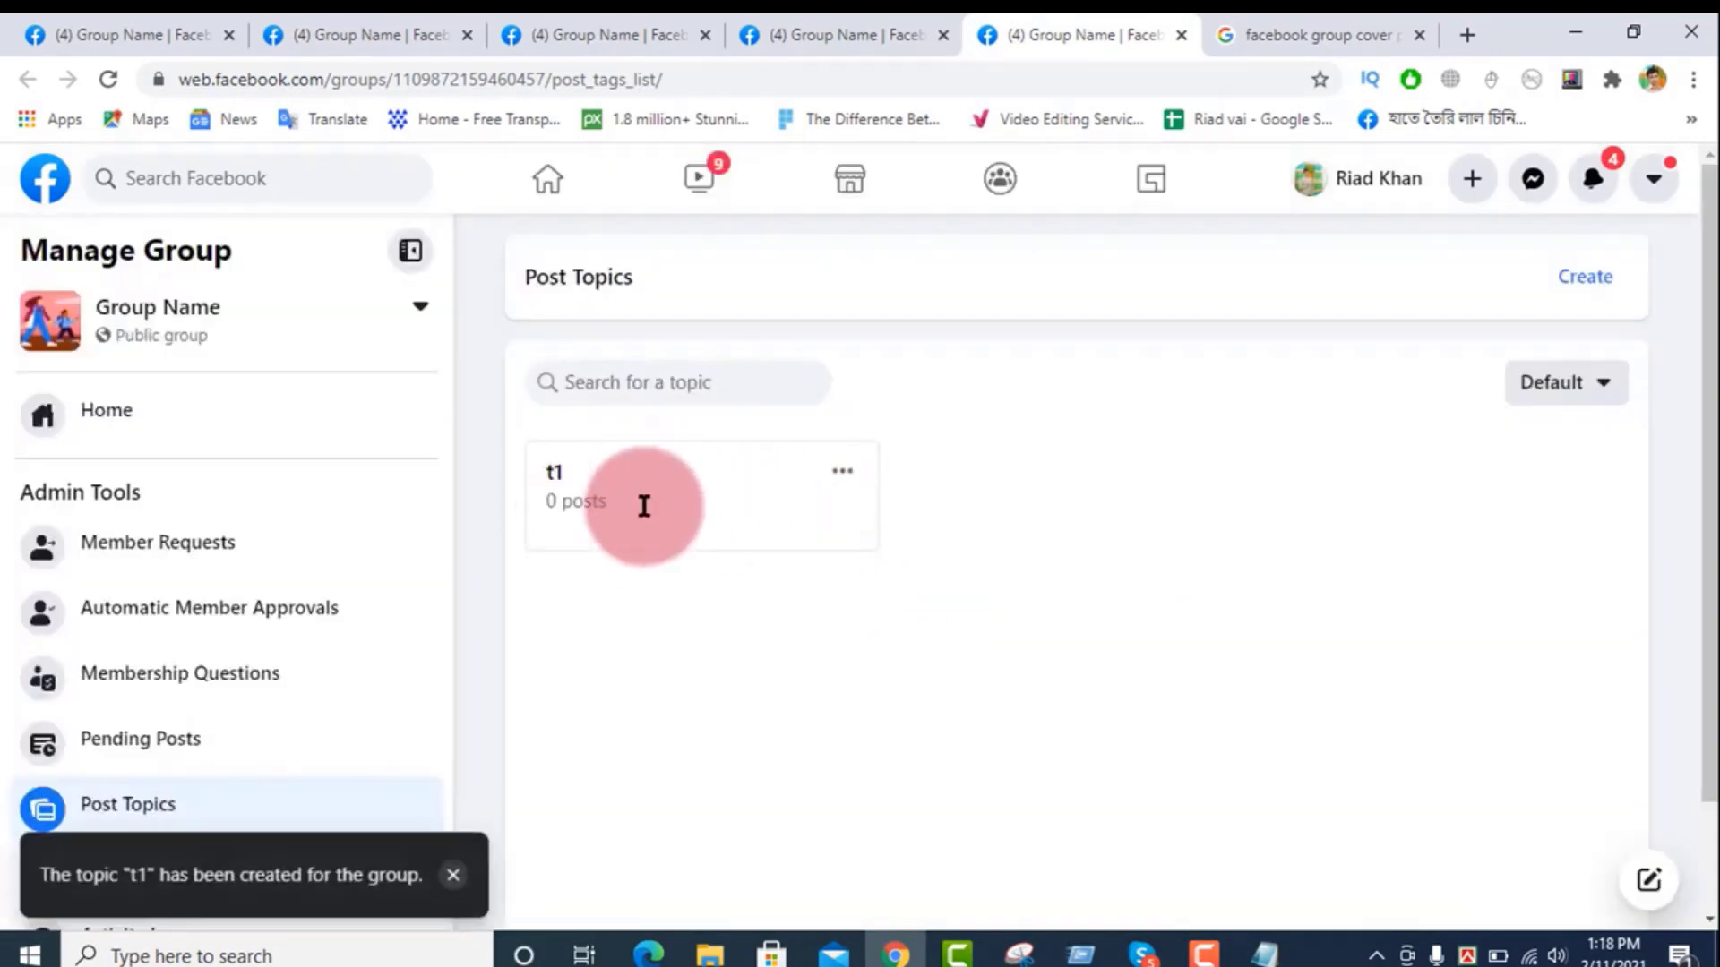
left_click(1585, 278)
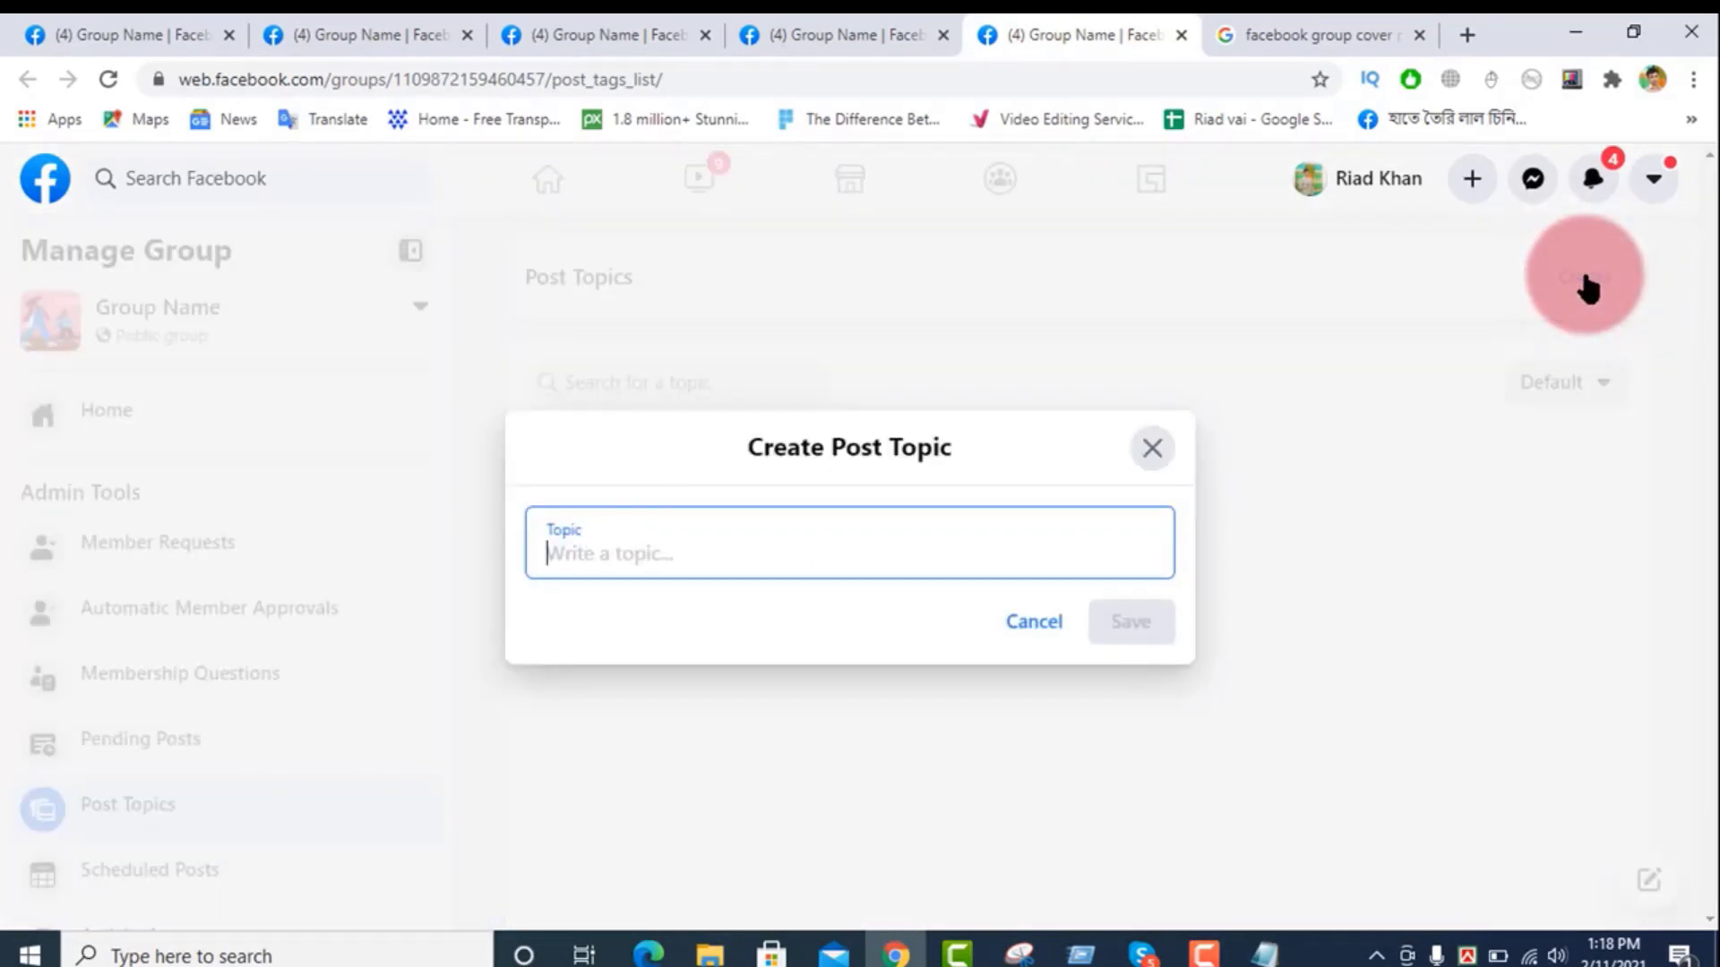
type("t2")
left_click(1113, 634)
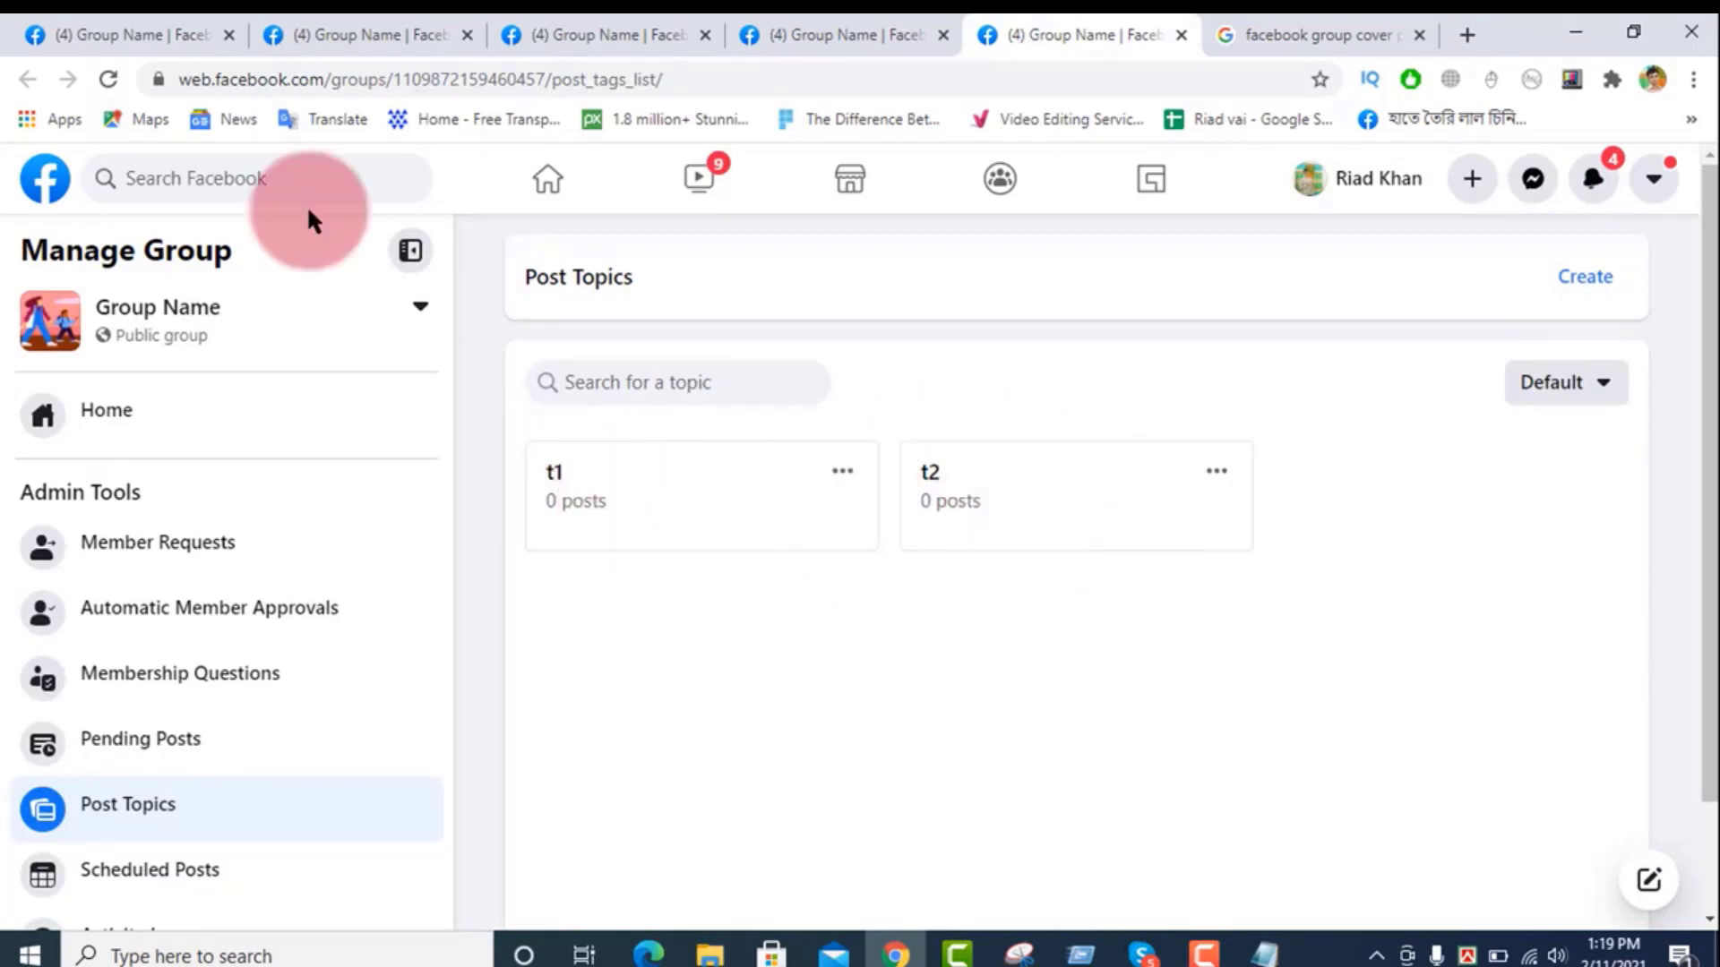
Step: Go back to the group's main page and start a public post with the text "hi"
left_click(150, 31)
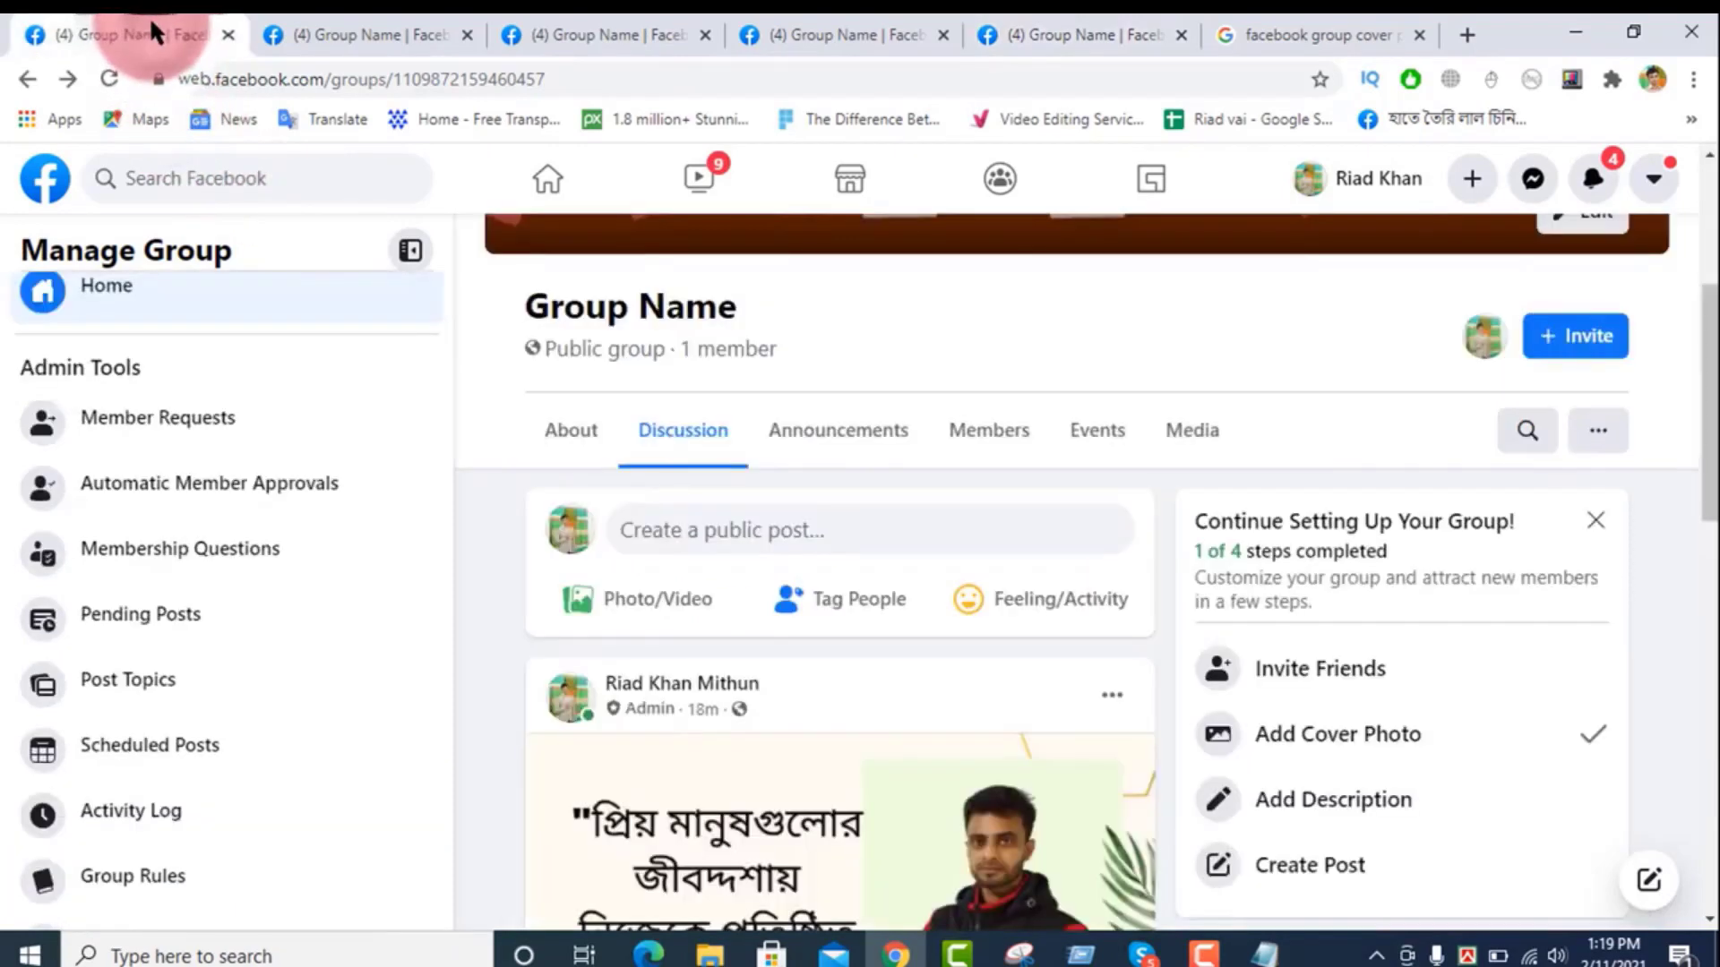
left_click(258, 598)
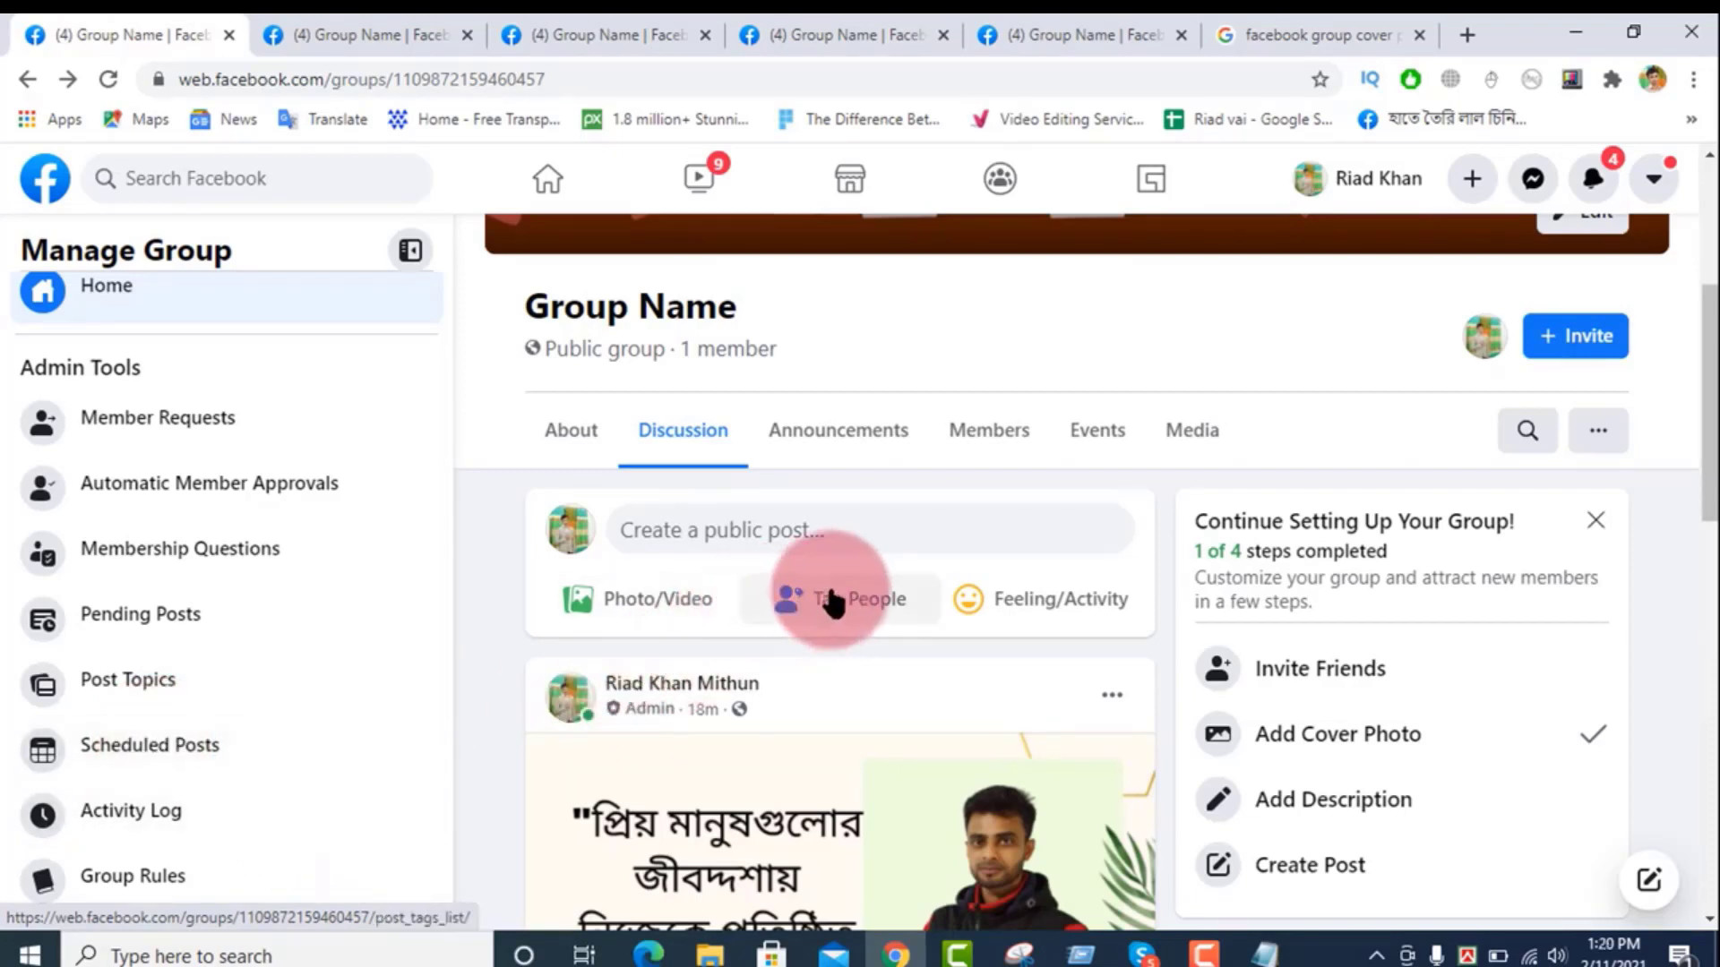
left_click(785, 537)
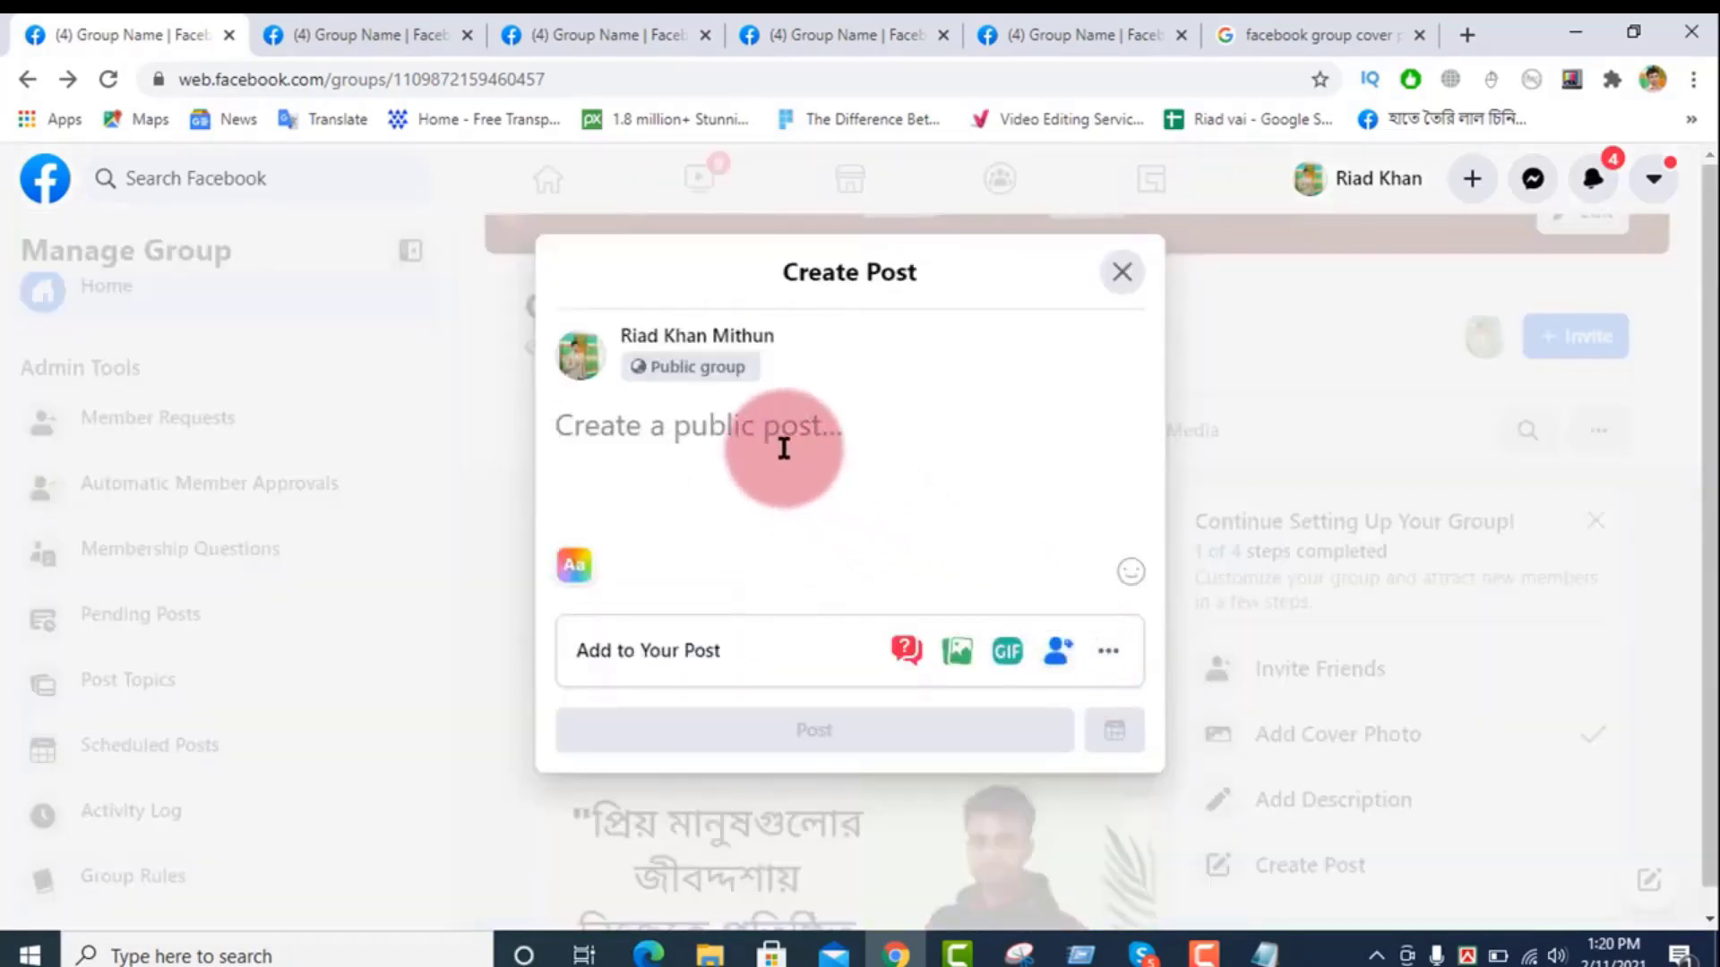
type("hi")
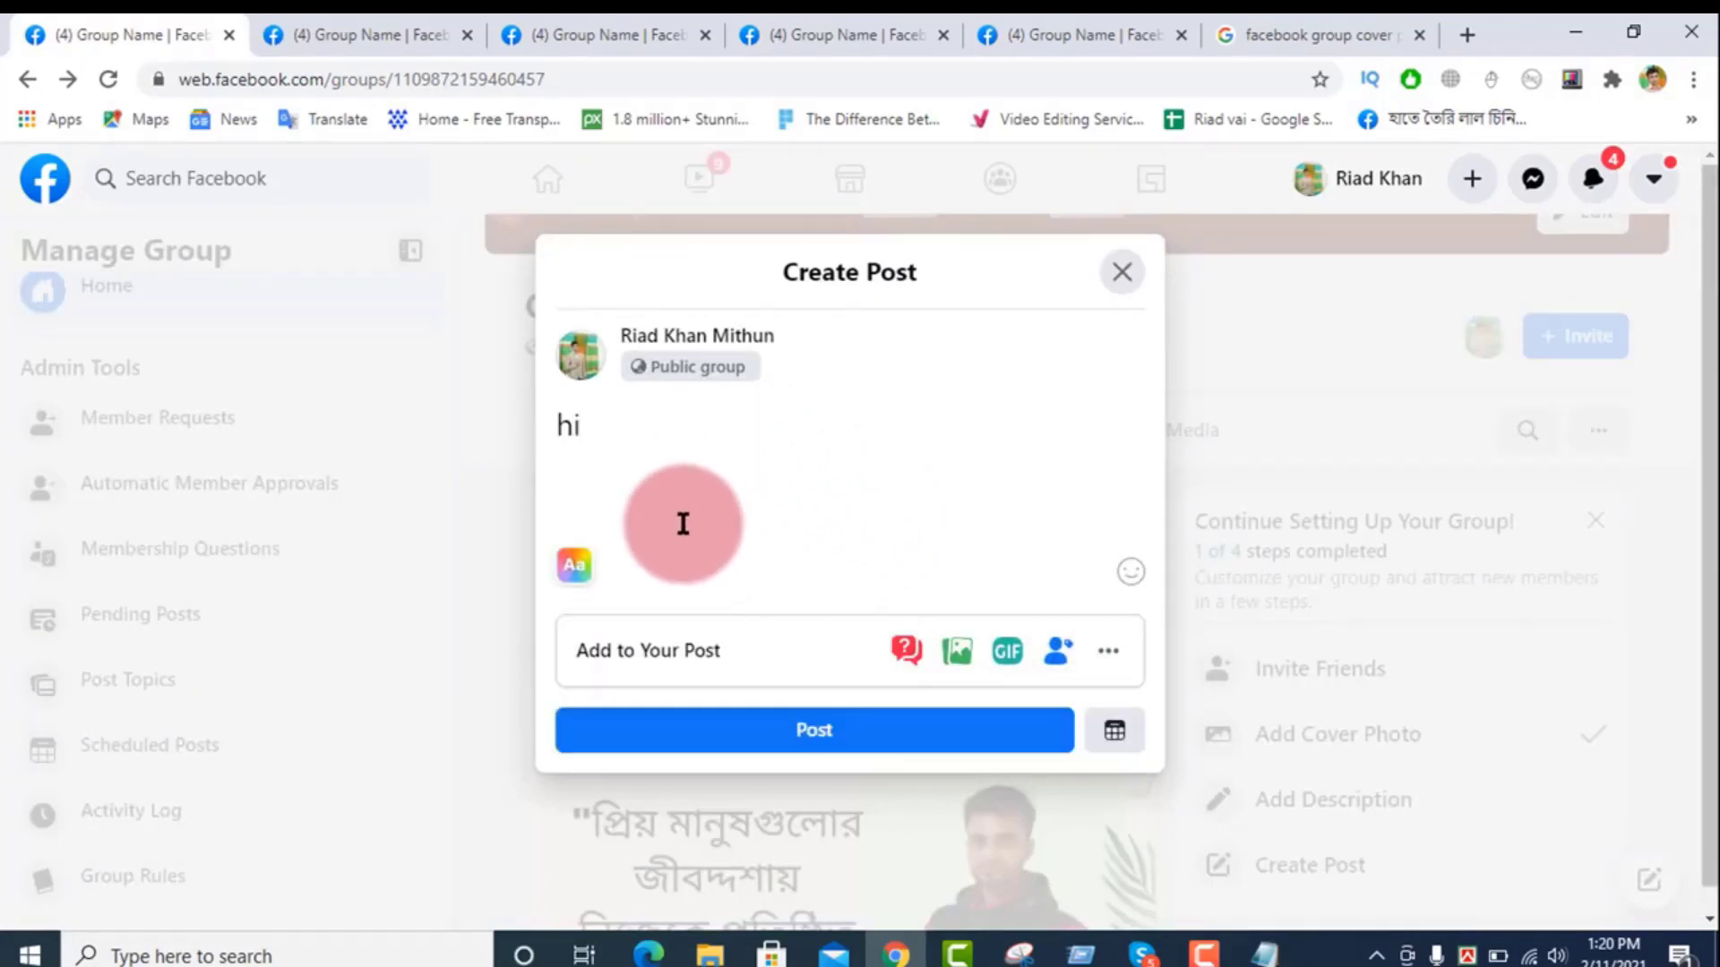
Step: Start scheduling the "hi" post and set its publishing date to Feb 11, 2021
left_click(1116, 734)
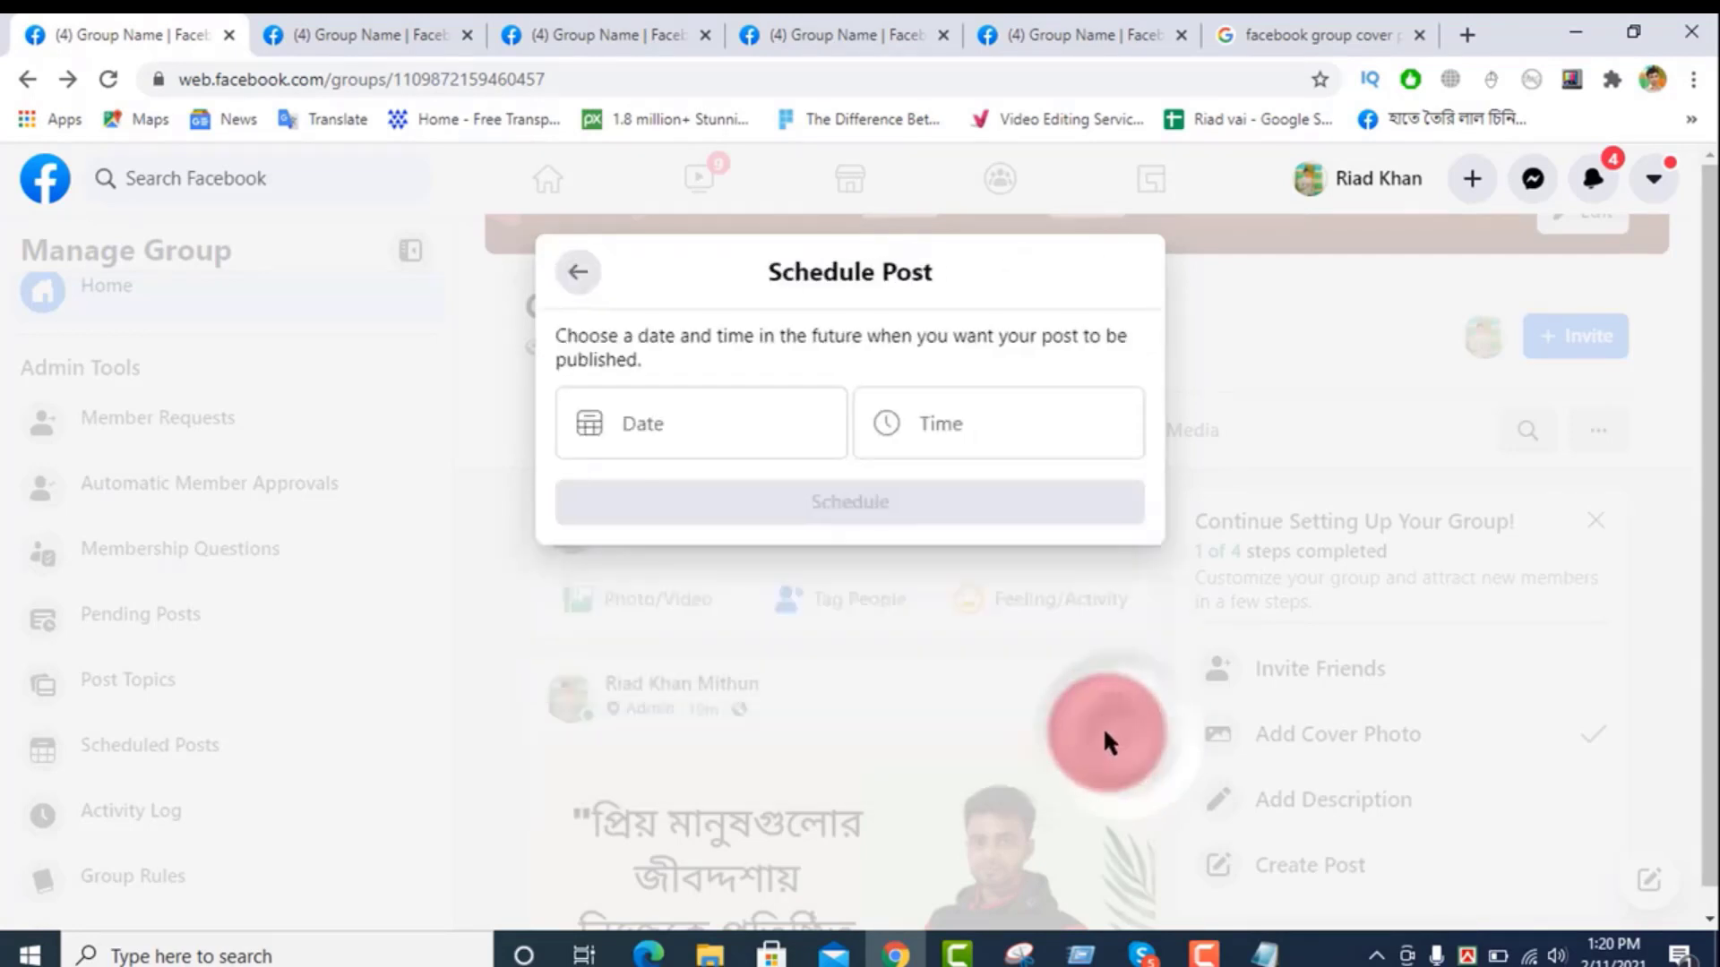
left_click(712, 439)
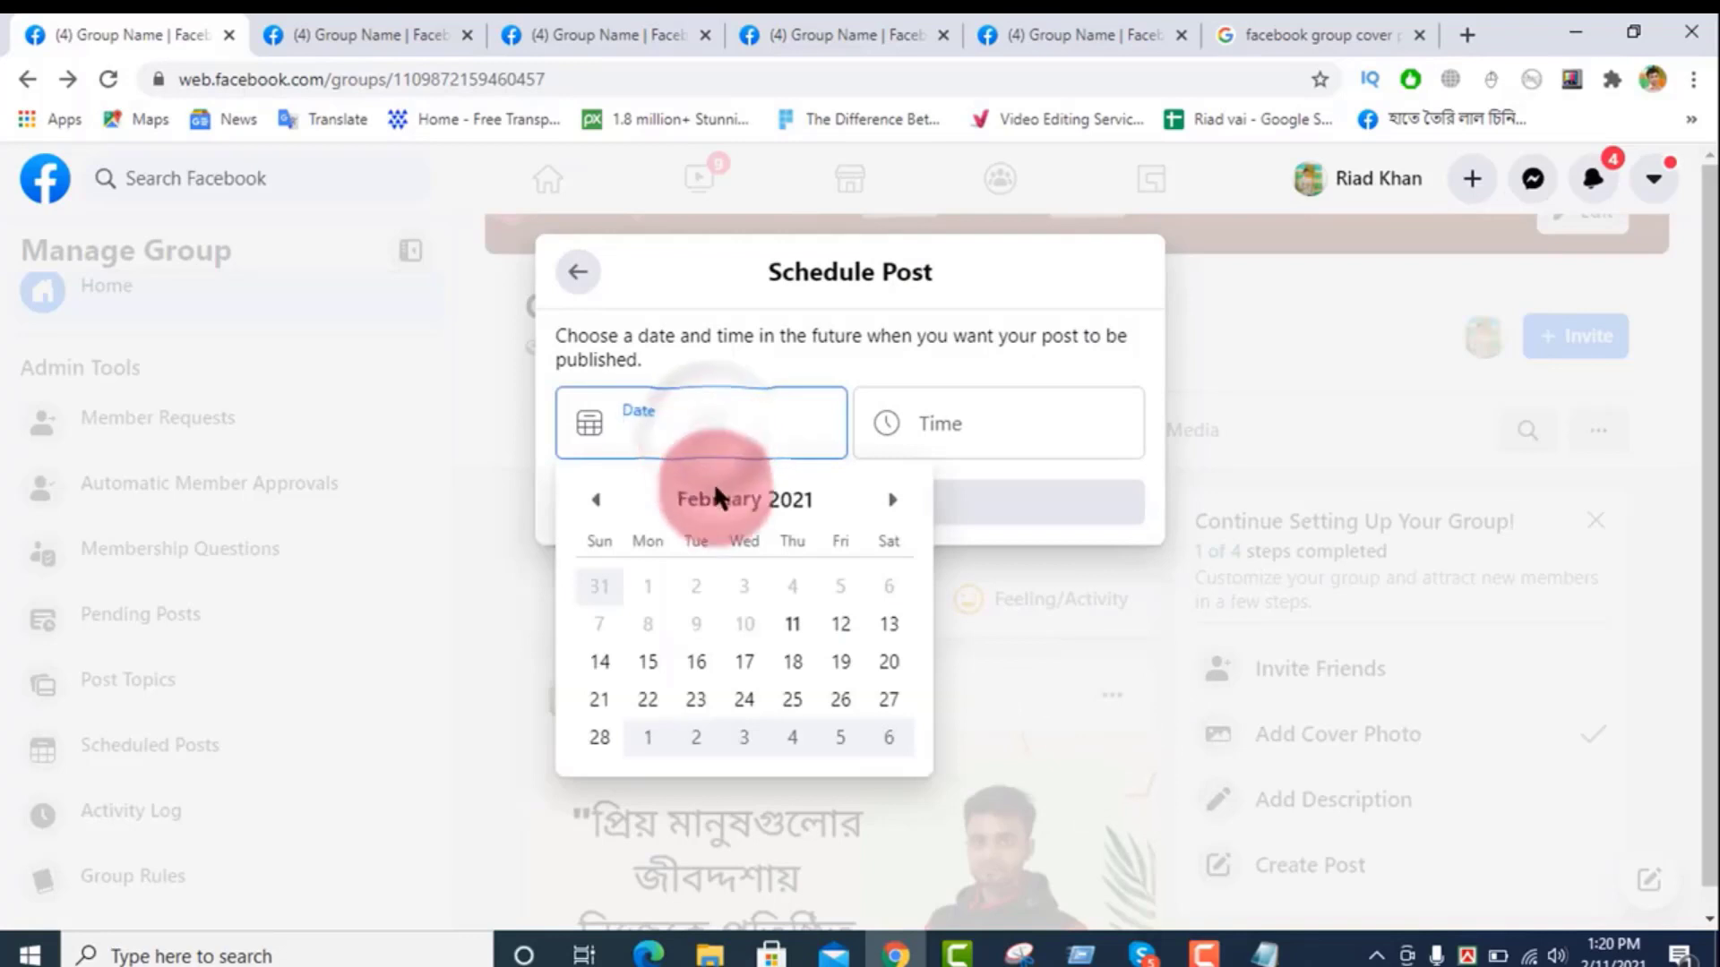
left_click(792, 624)
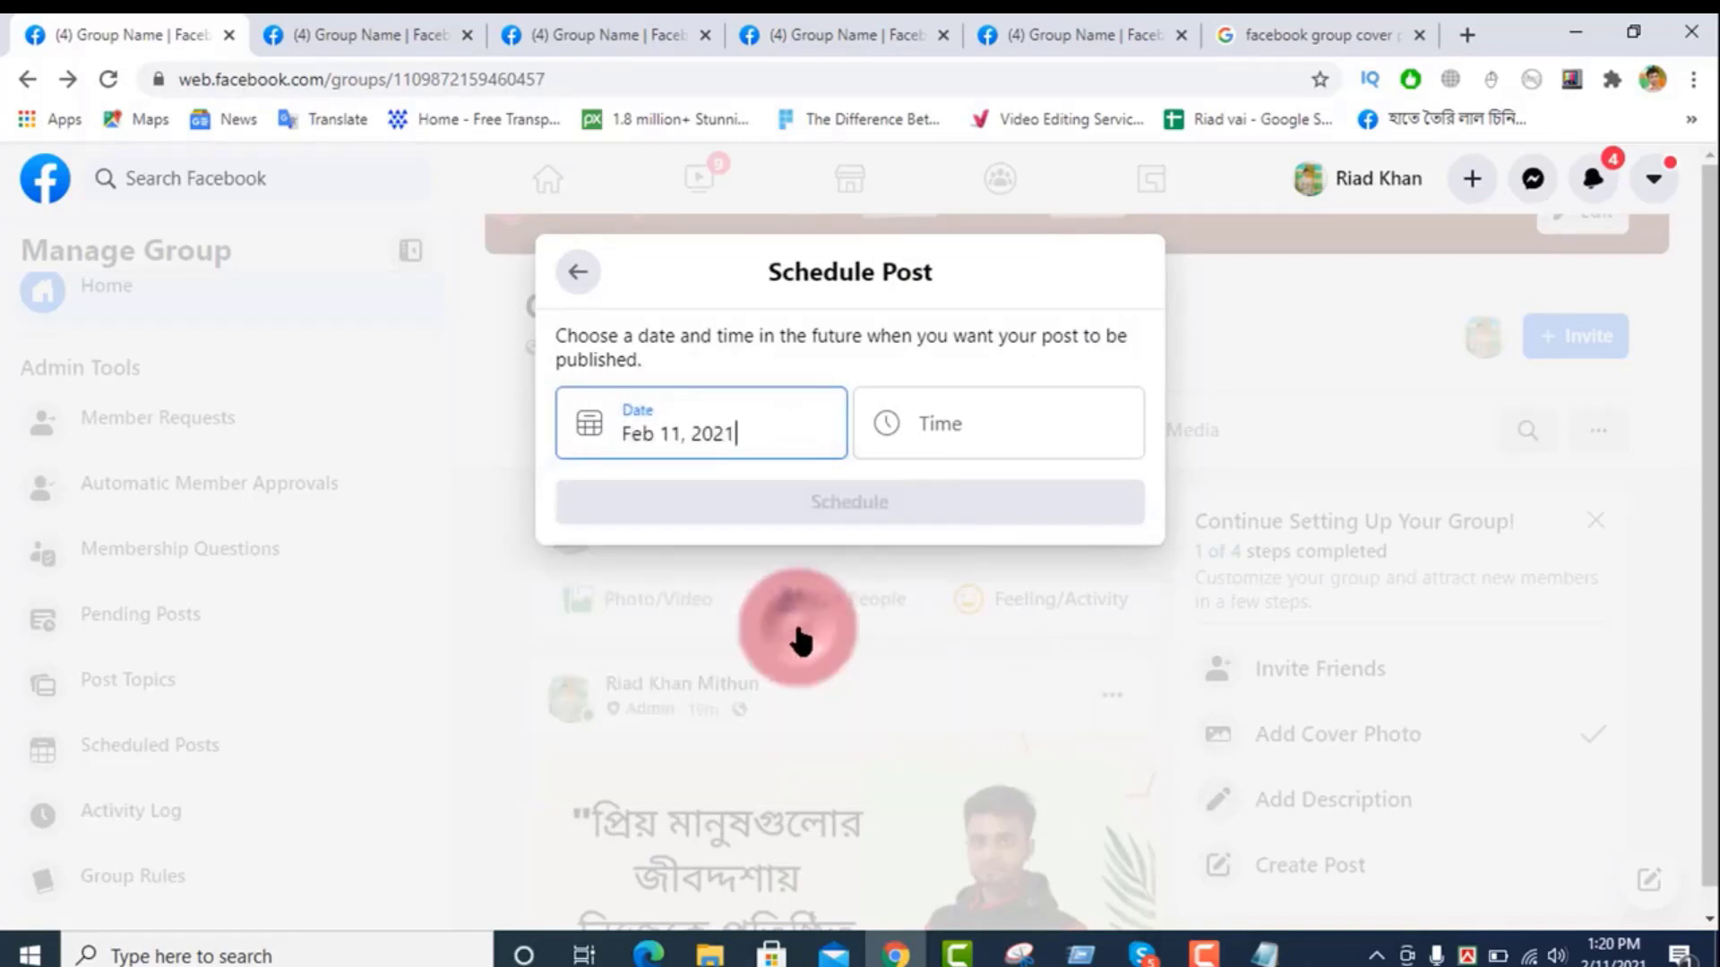
Step: Try to choose 6:30 PM from the list of publishing times for the "hi" post
left_click(1012, 439)
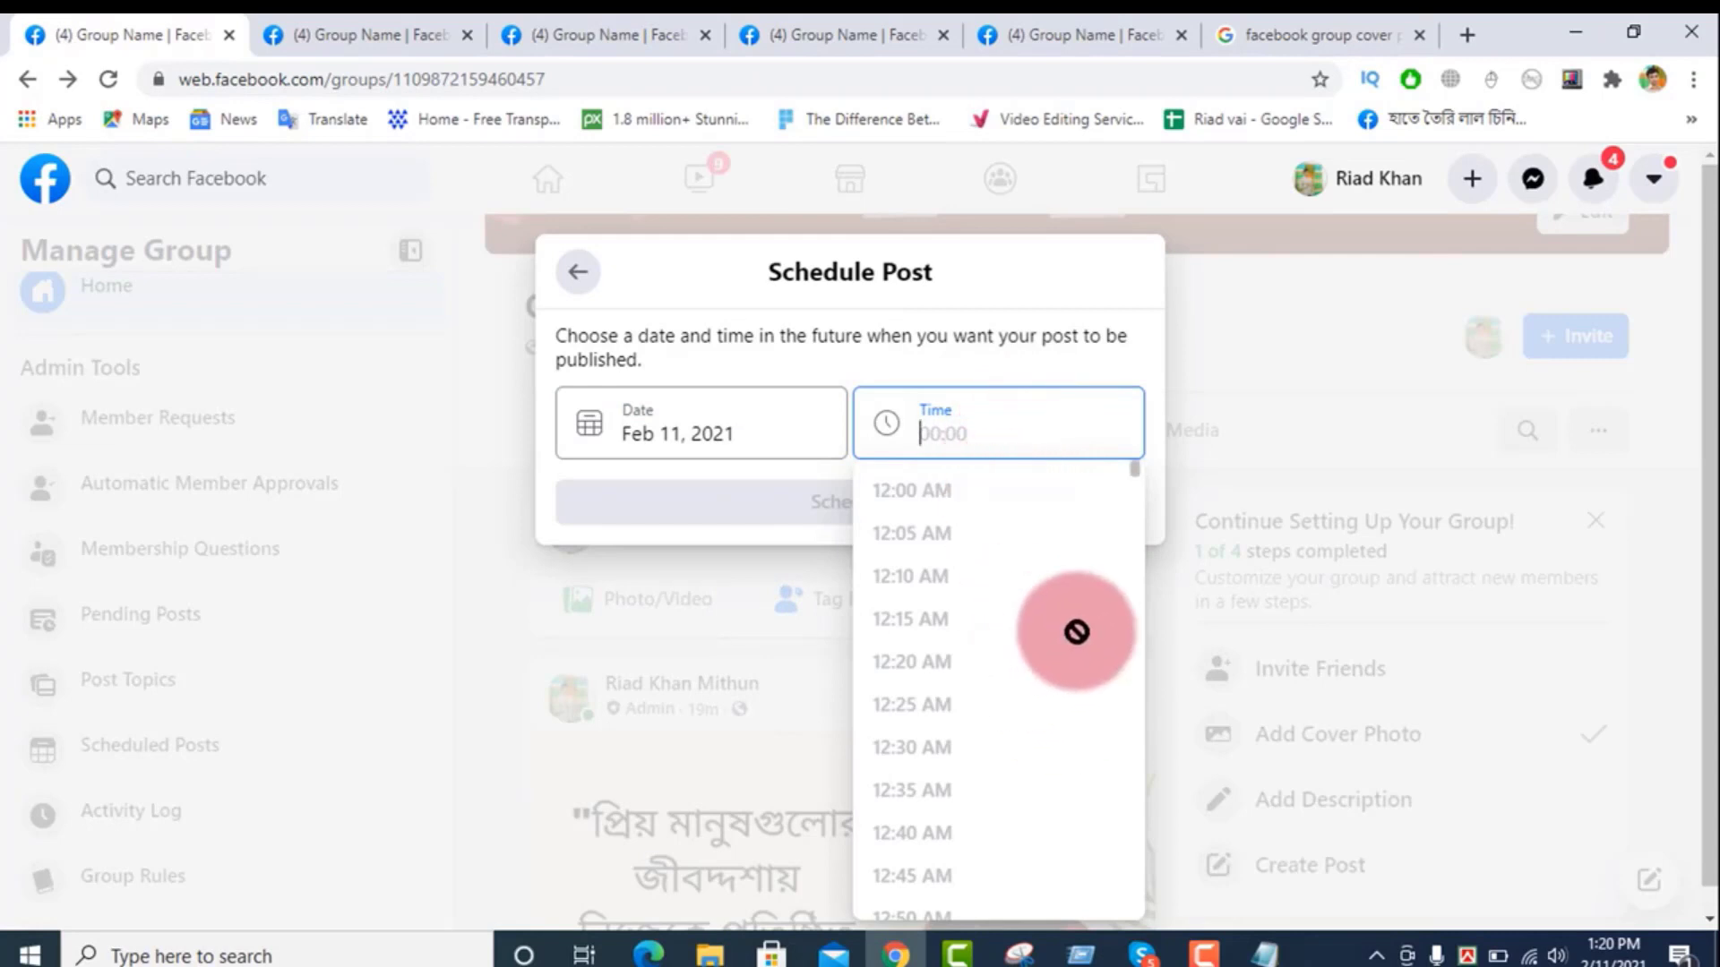
scroll(1074, 732, "down", 15)
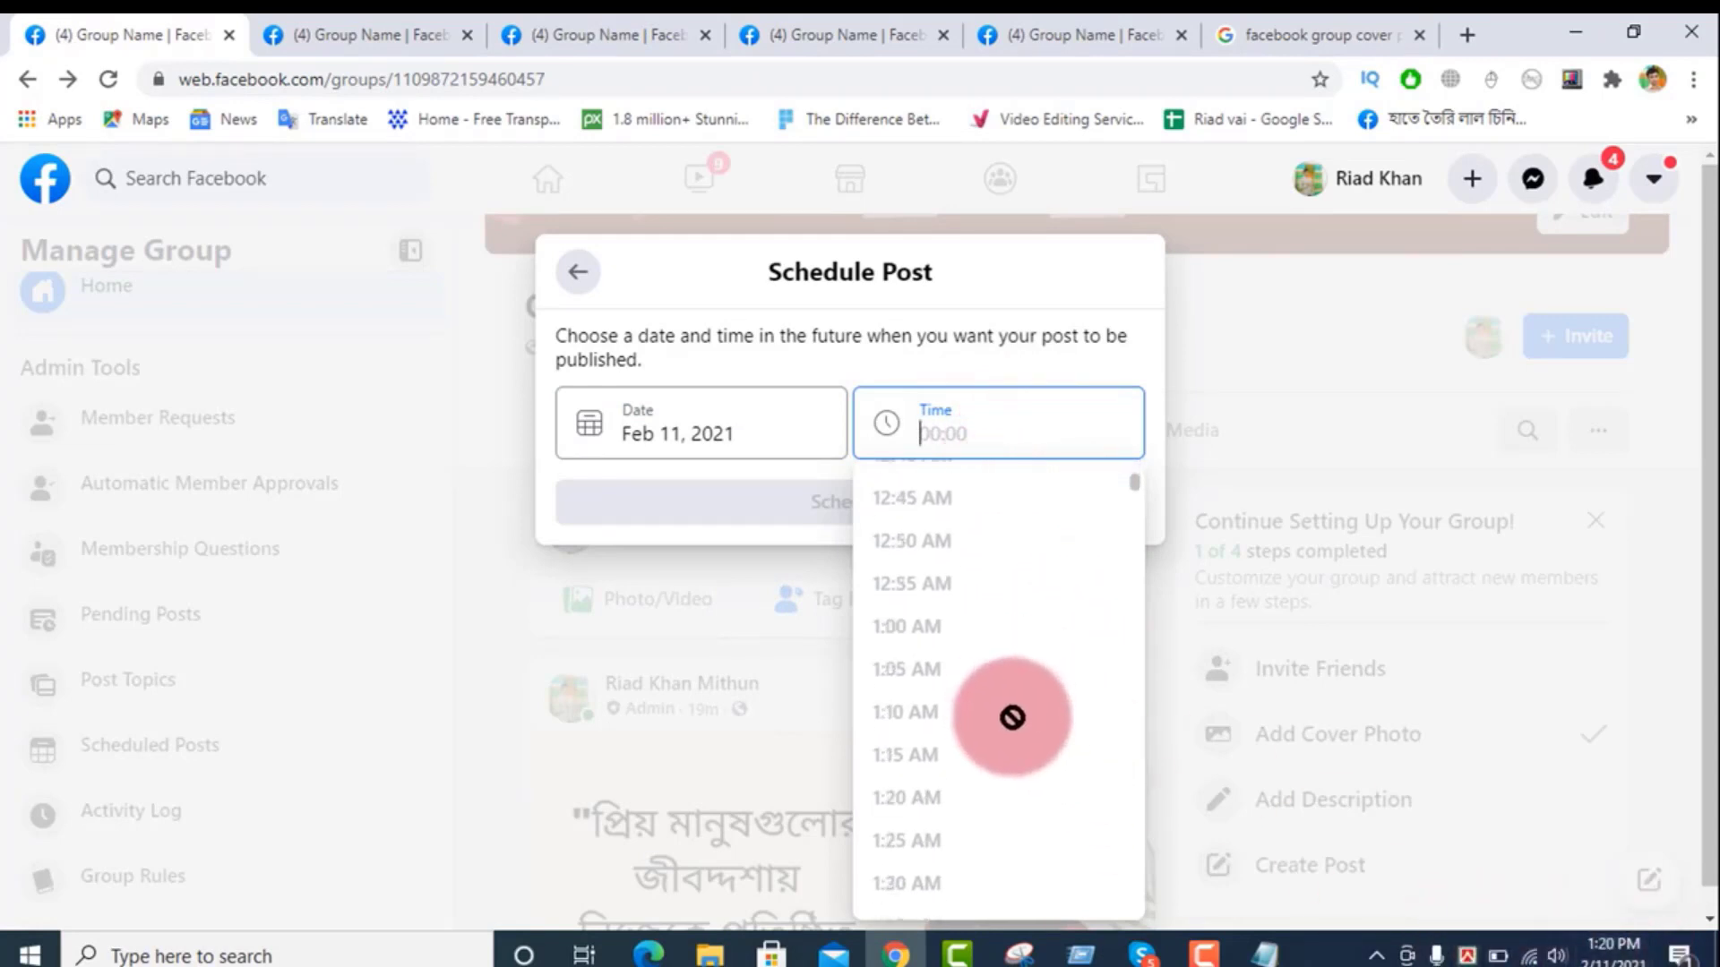
scroll(1008, 726, "down", 17)
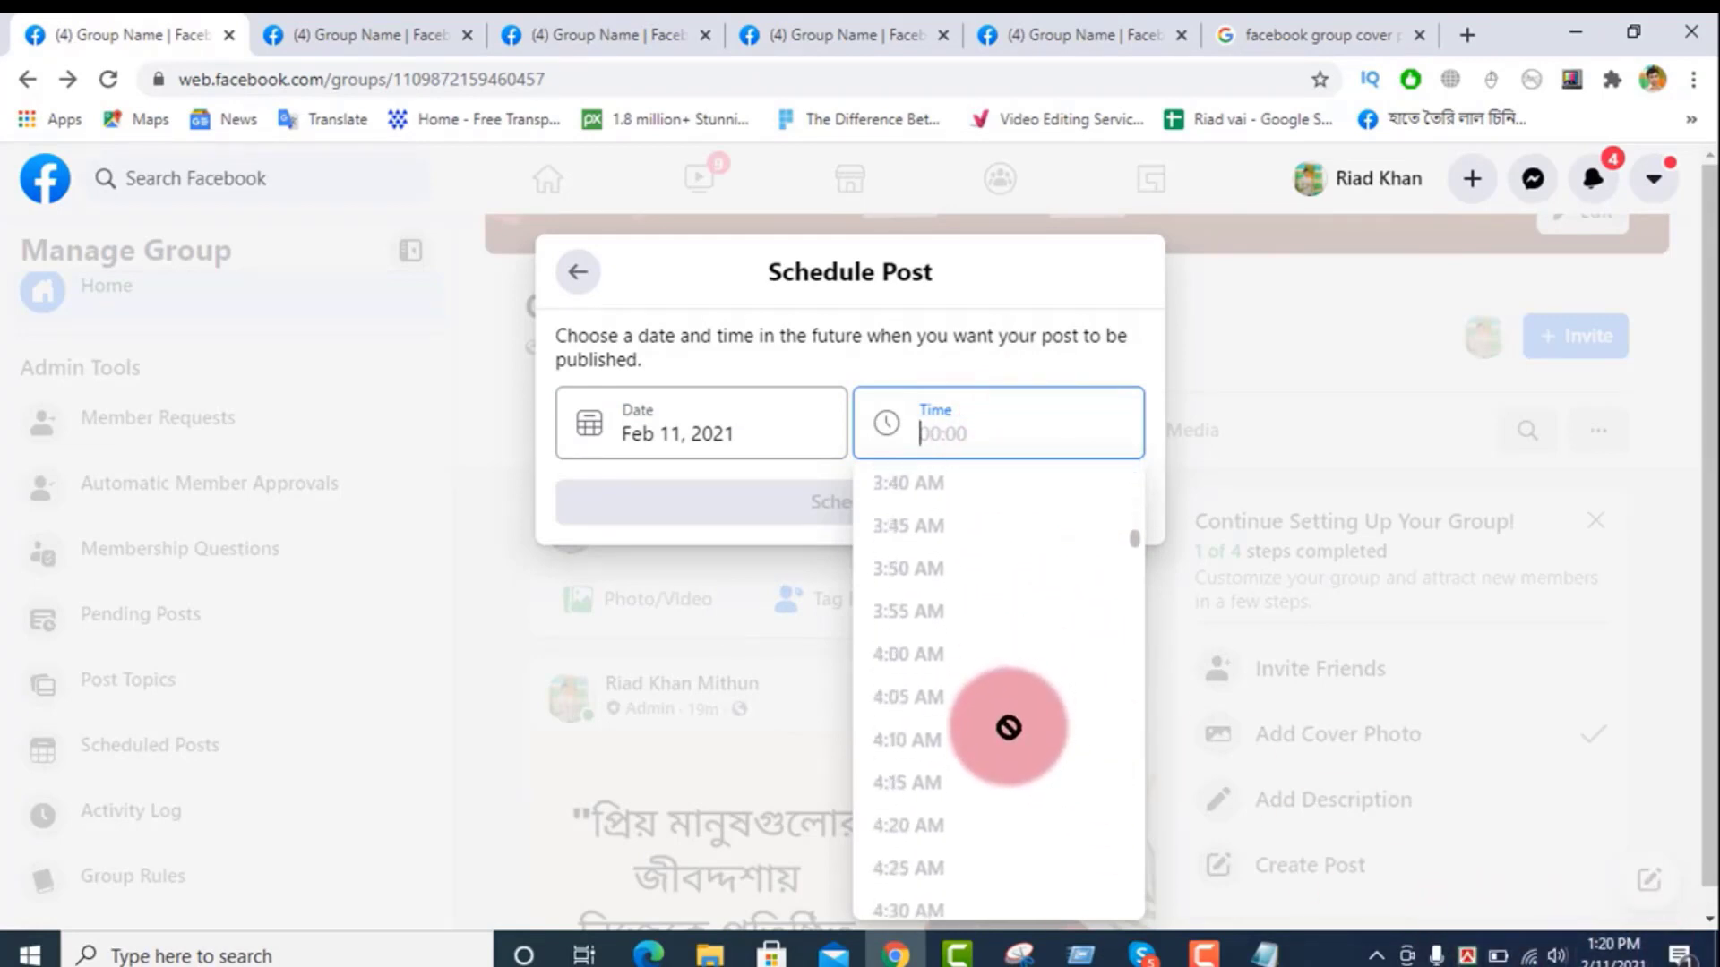
scroll(1009, 728, "down", 20)
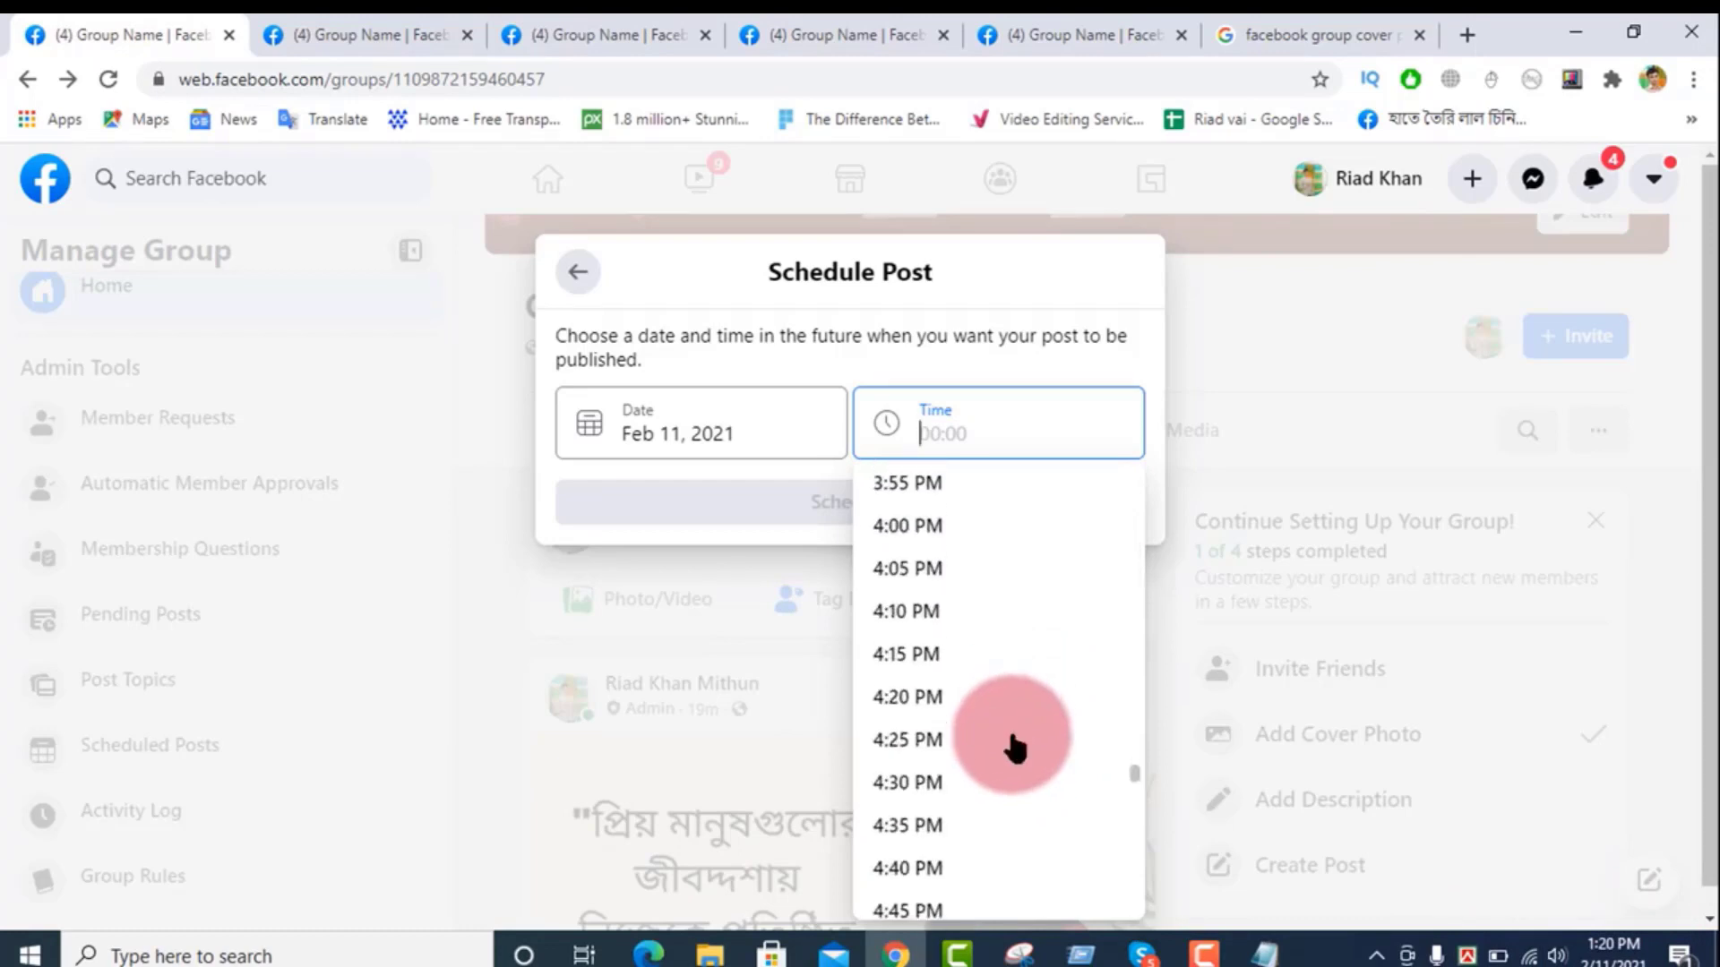
scroll(1017, 752, "down", 5)
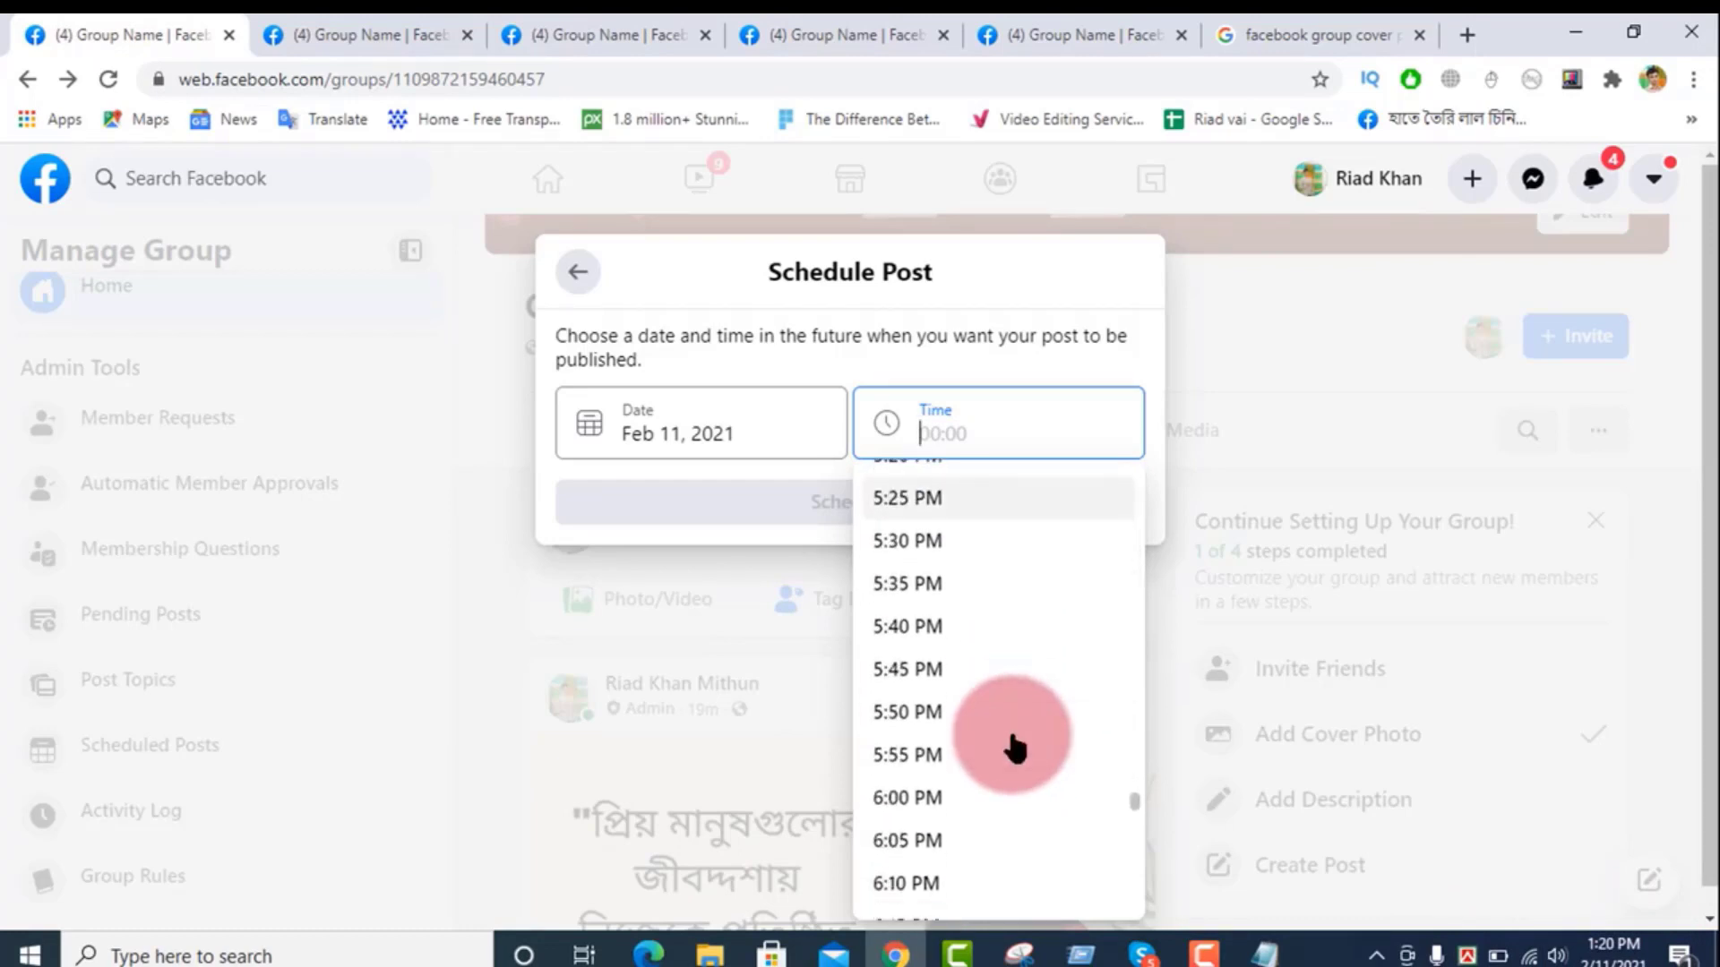
scroll(1021, 779, "down", 2)
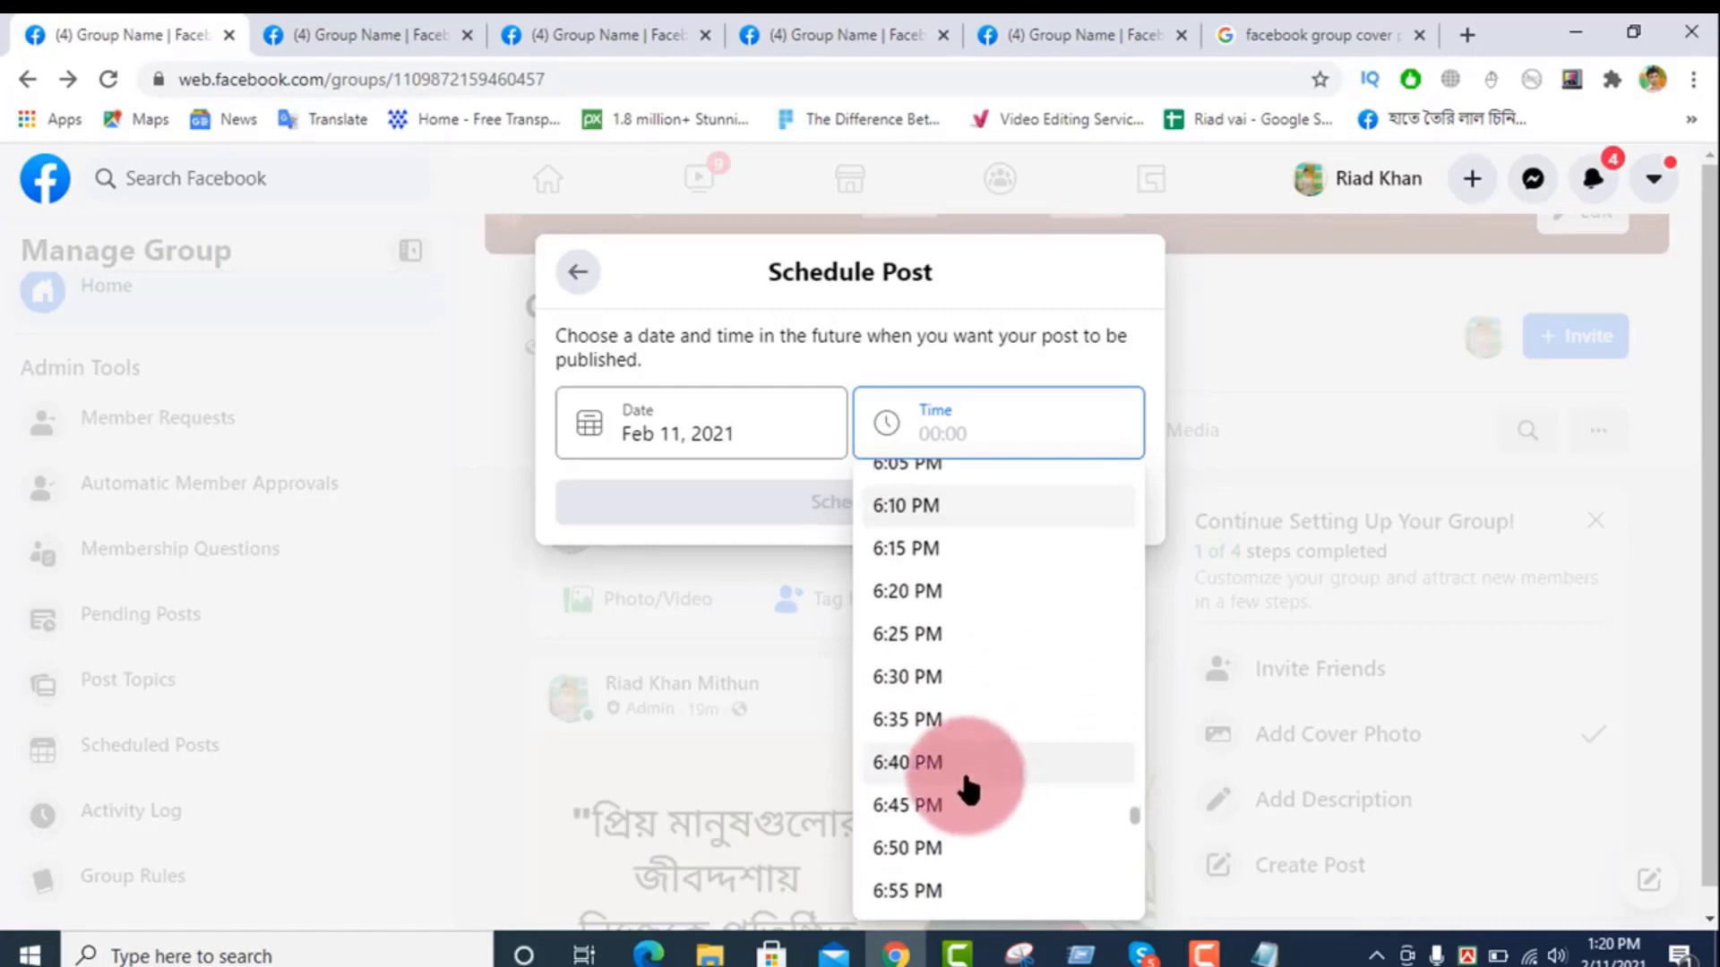
left_click(906, 678)
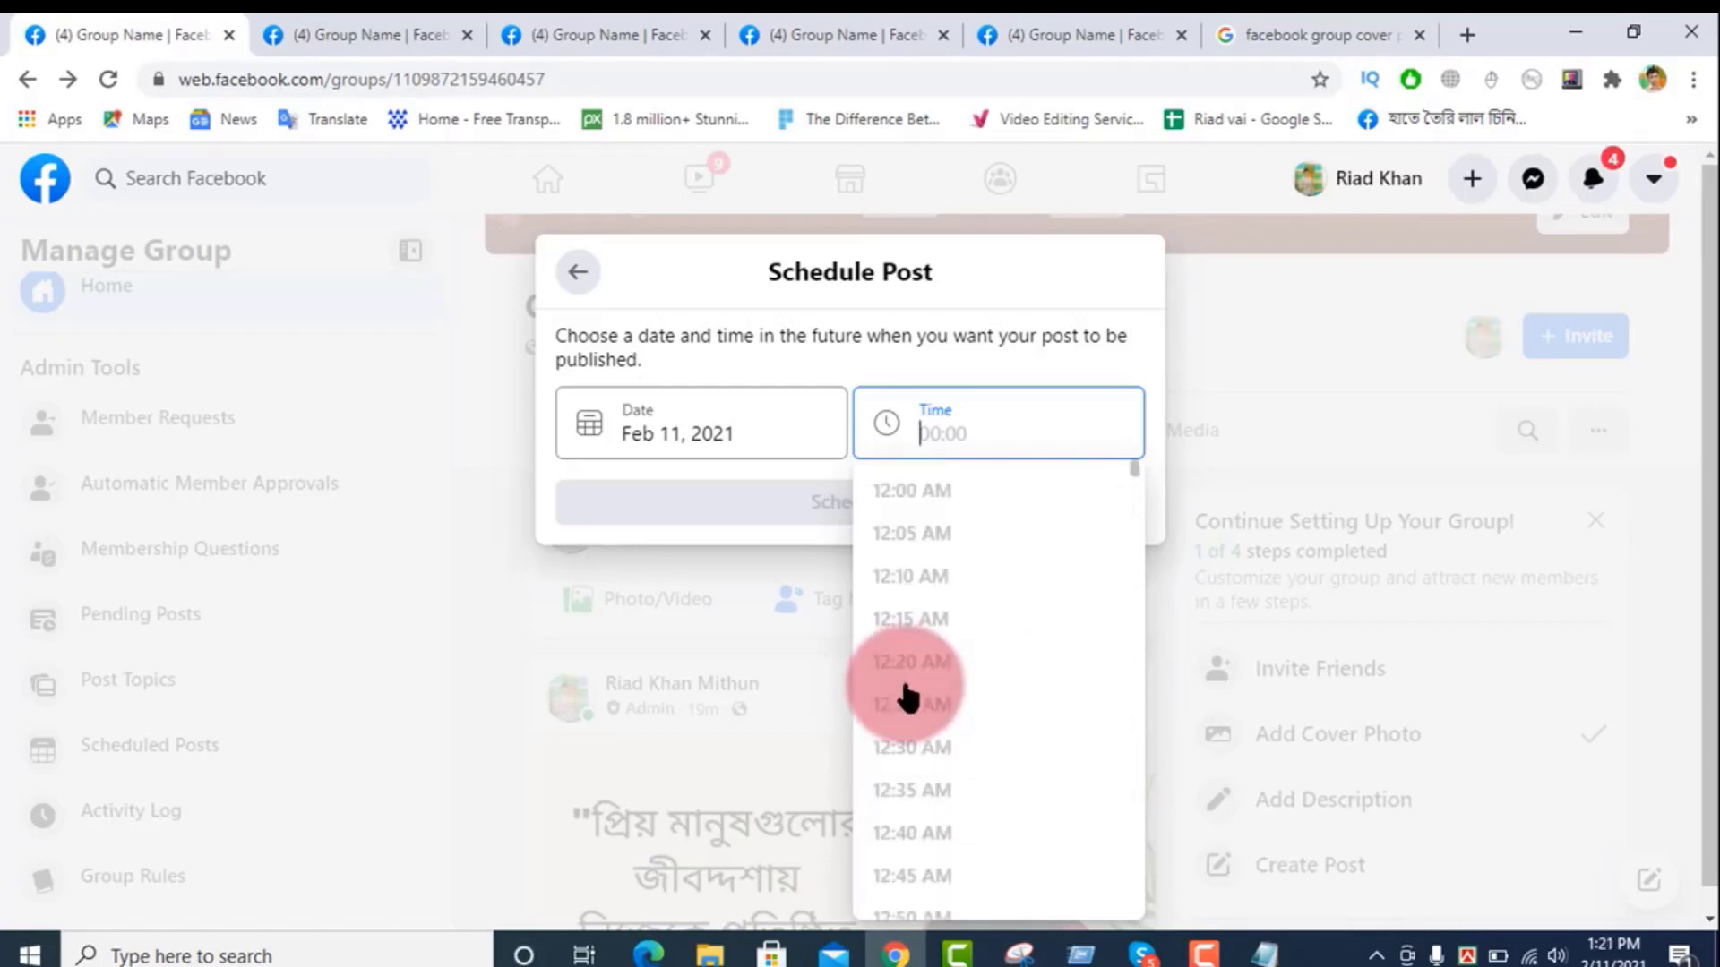
Step: Set the "hi" post's publishing time to 6:14 PM and schedule the post
left_click(979, 427)
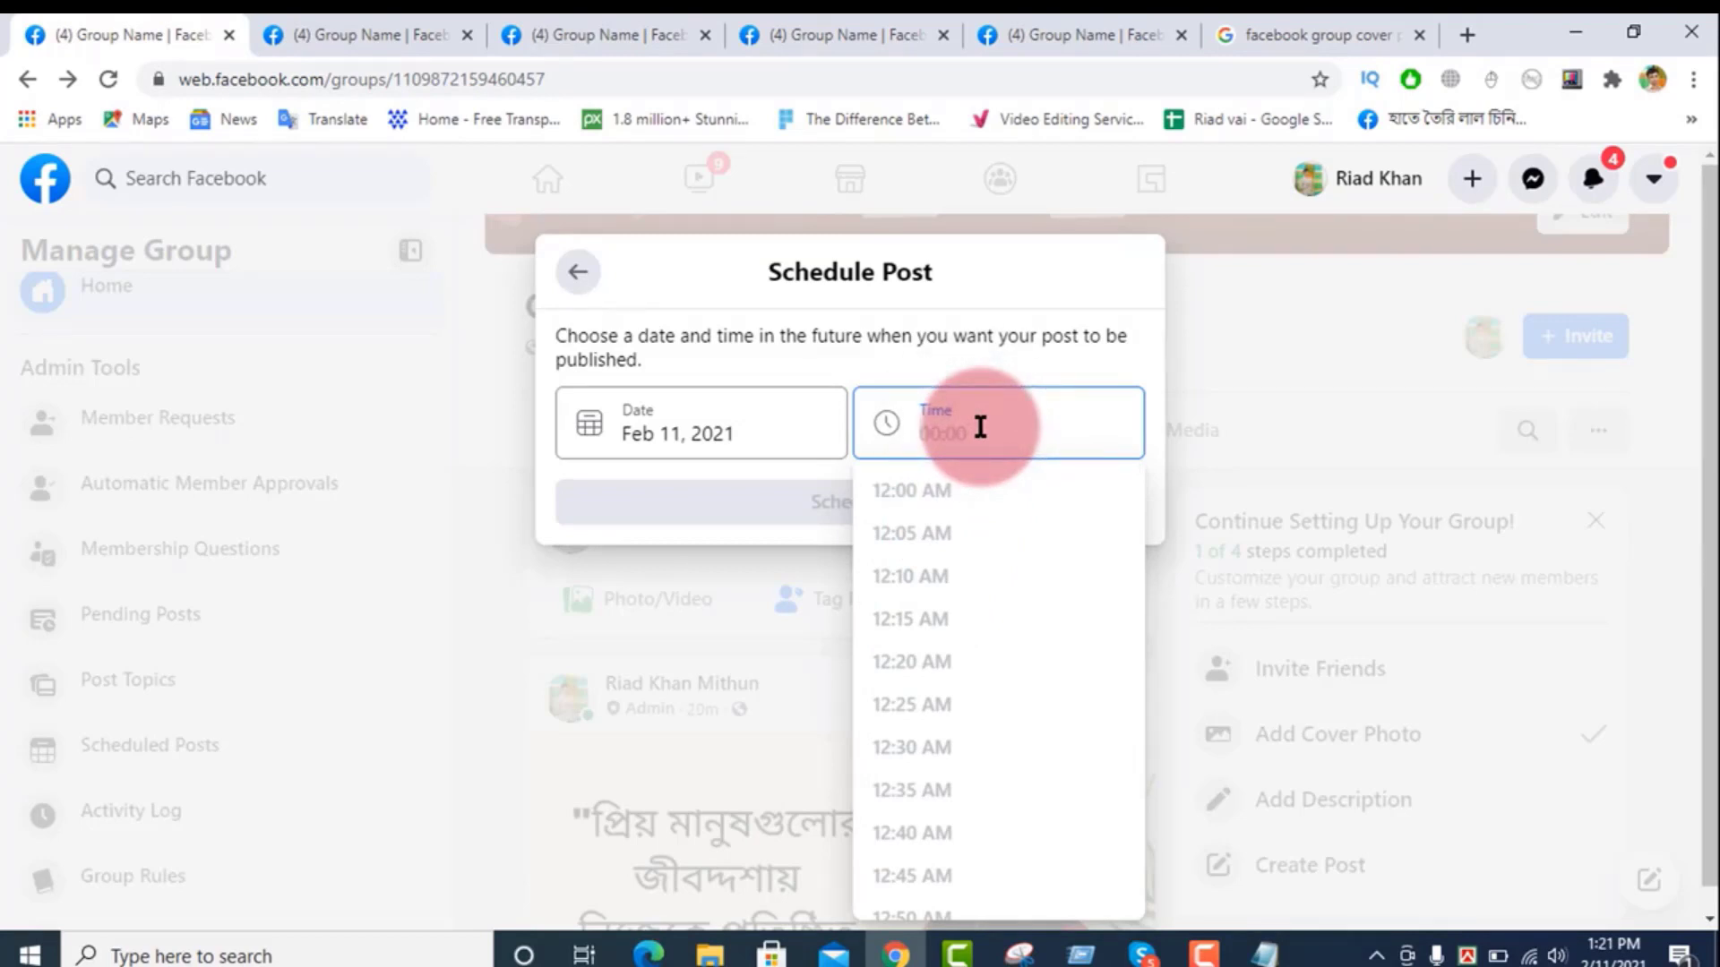
type("6")
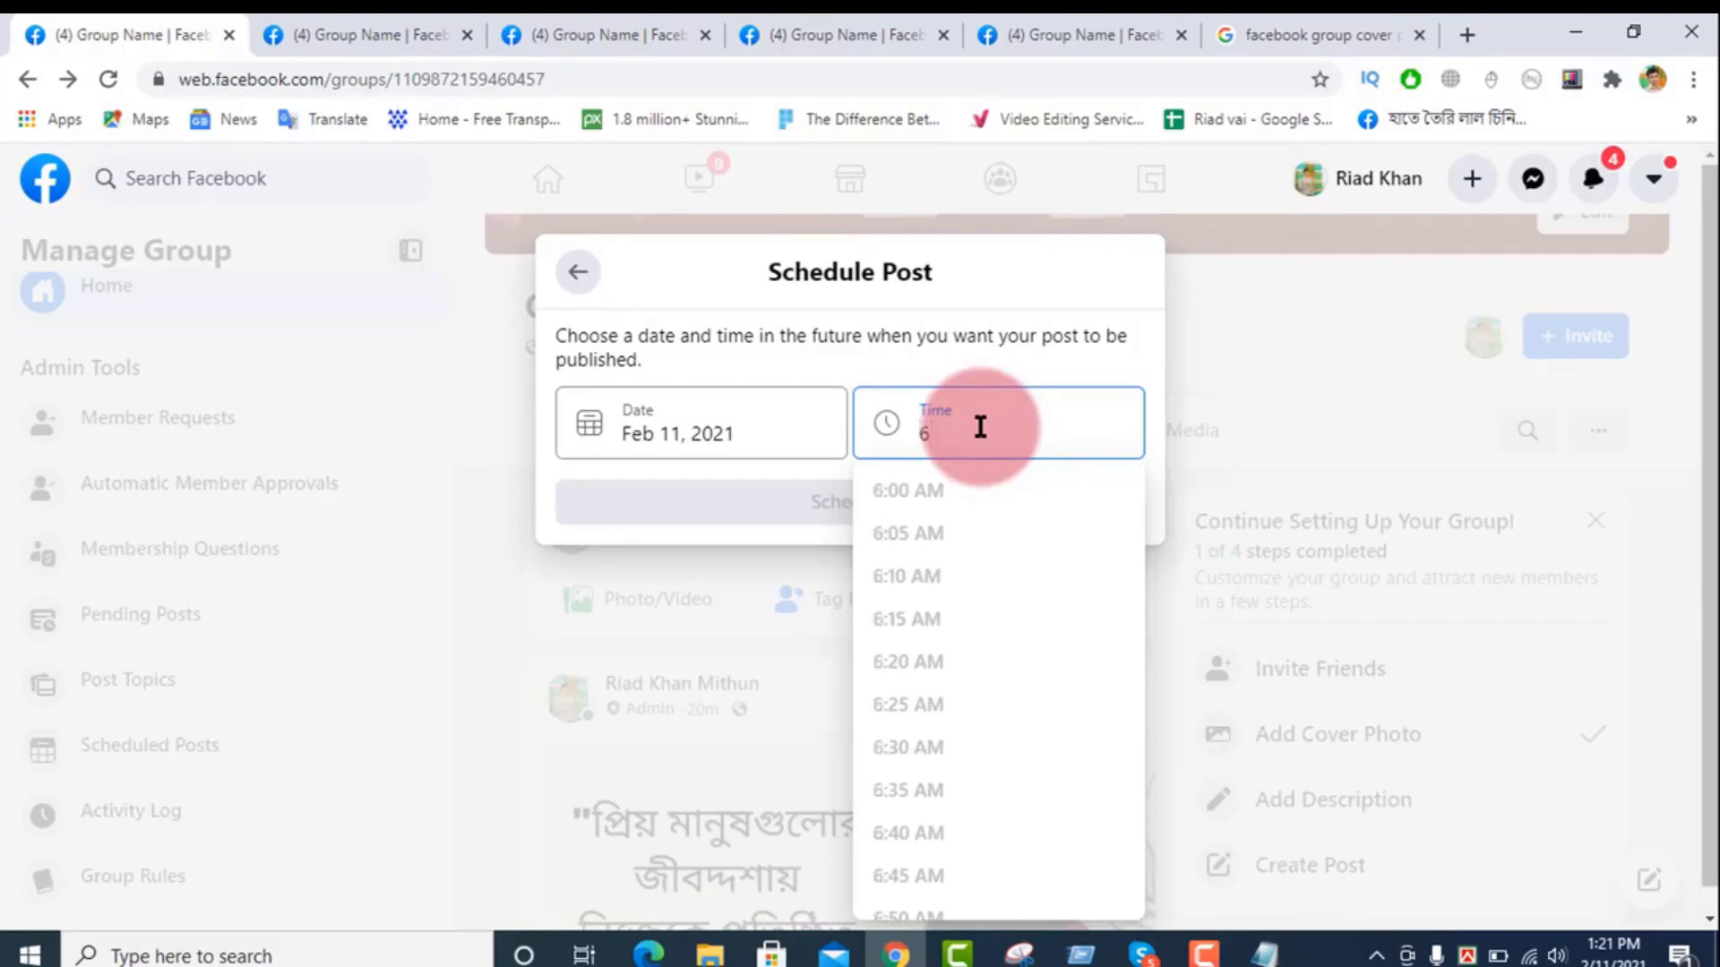
type(":15")
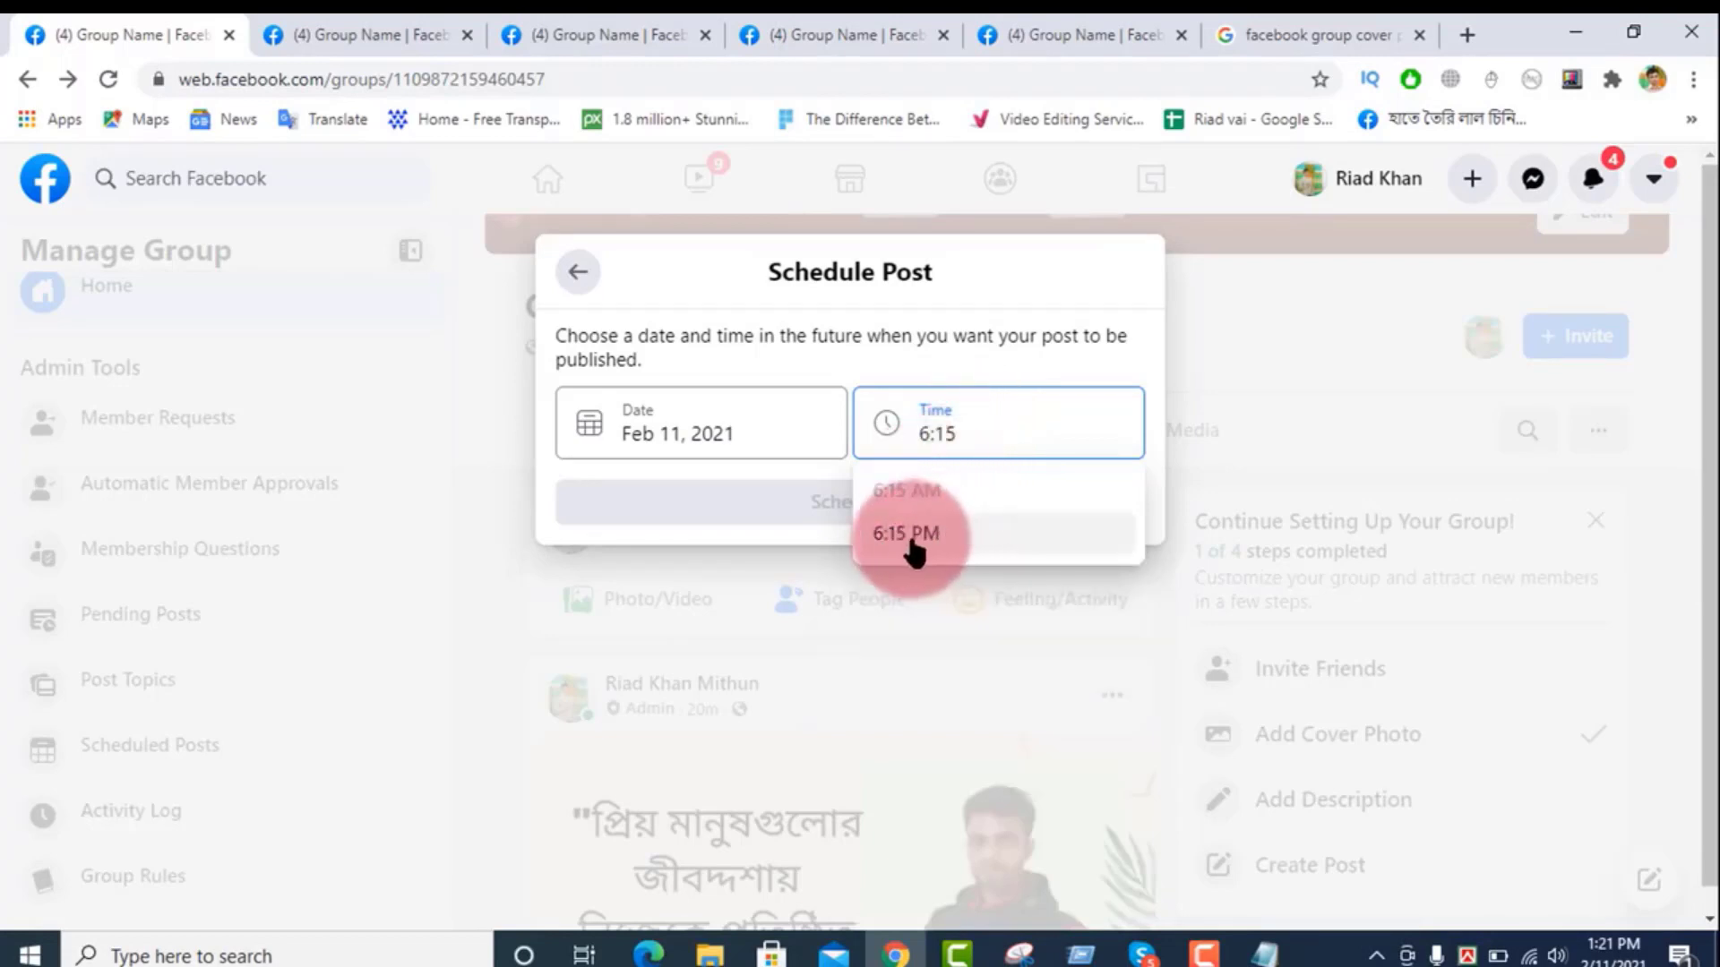
key("BackSpace")
type("4")
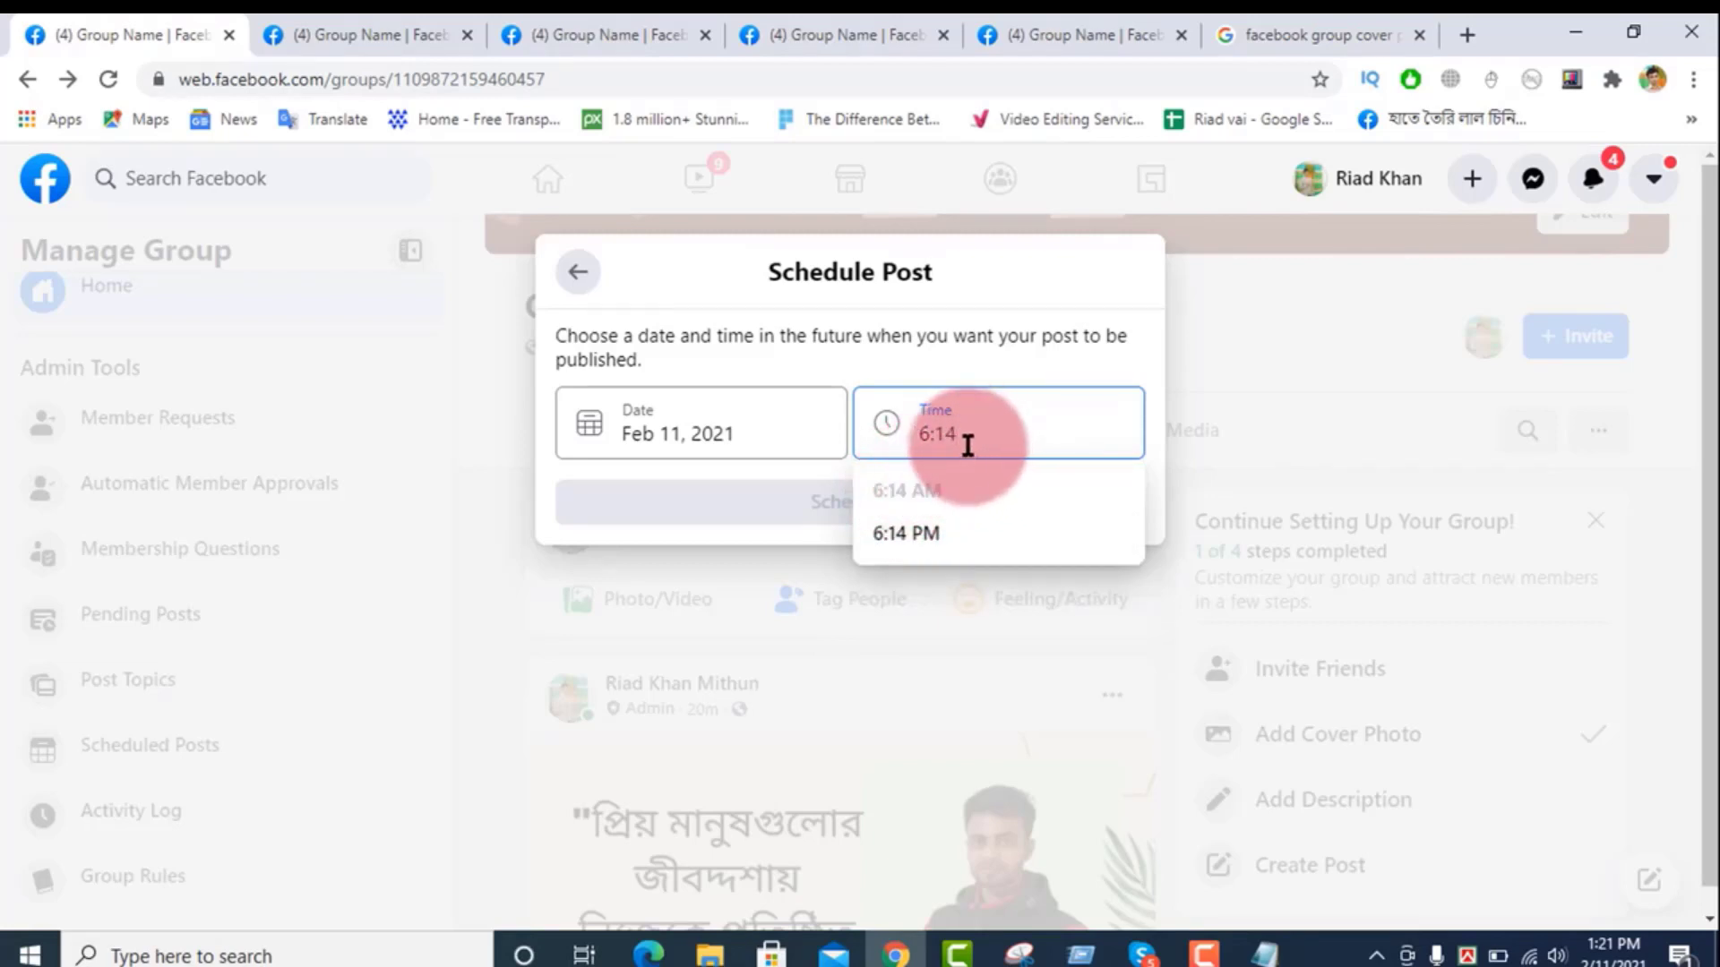
left_click(927, 537)
left_click(855, 501)
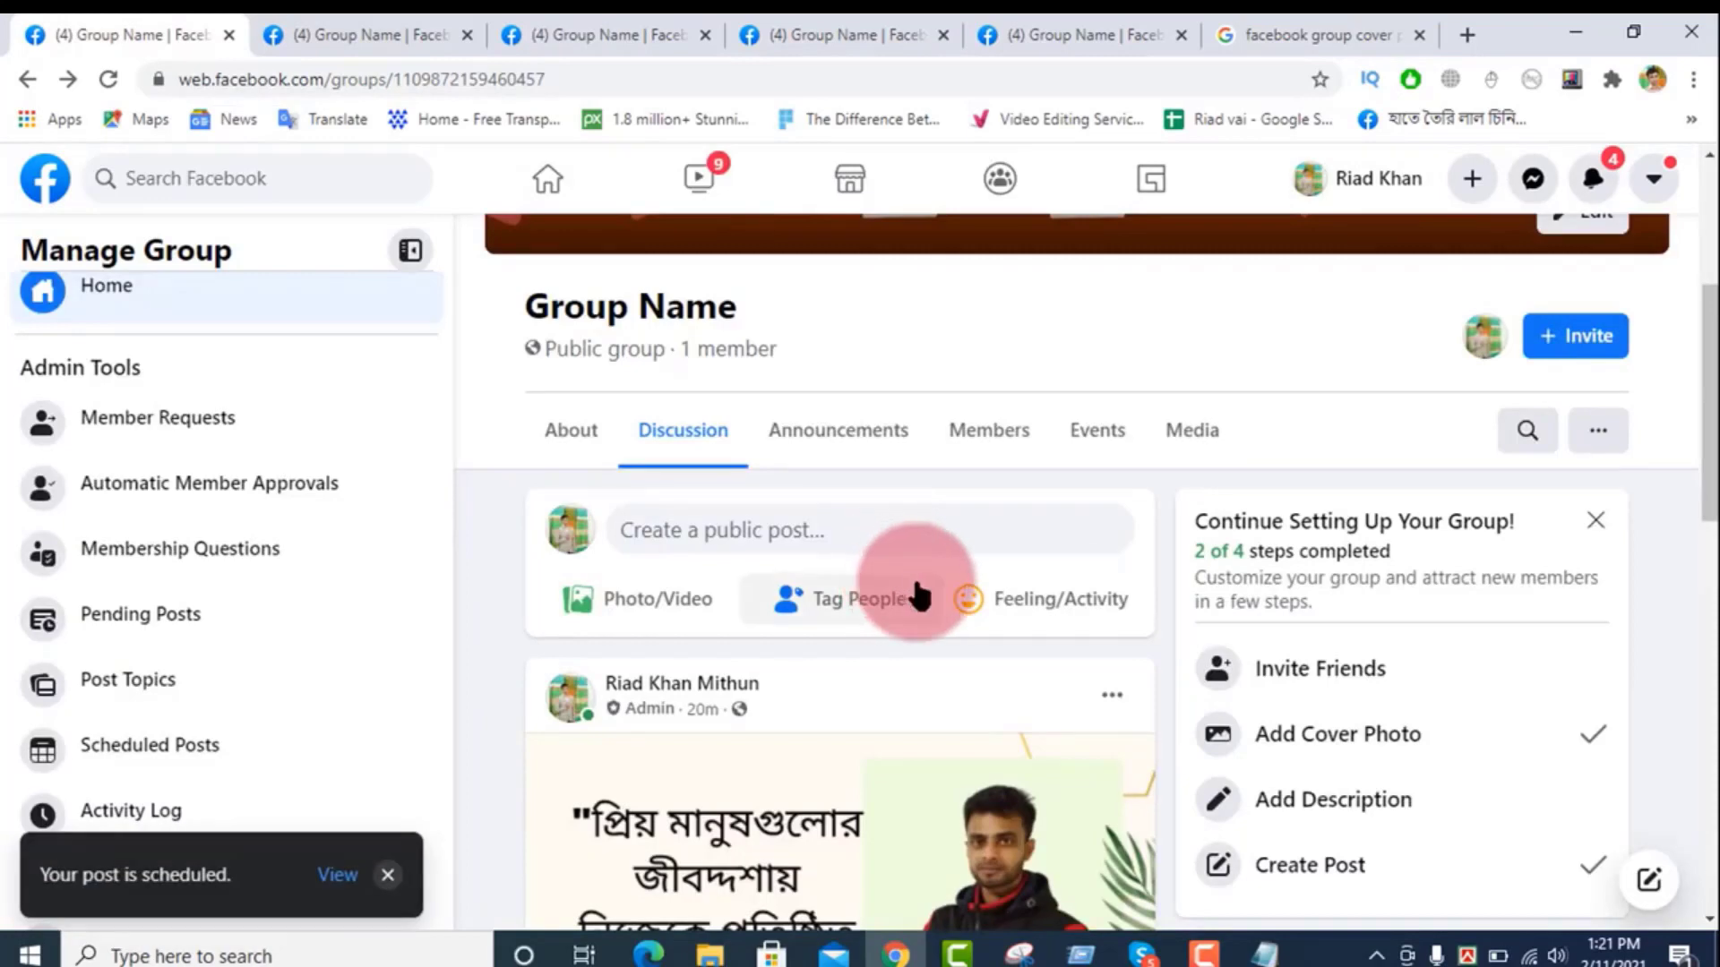
Step: Open the group's Scheduled Posts page in a separate browser tab and check the "hi" post's publishing time
scroll(914, 779, "down", 5)
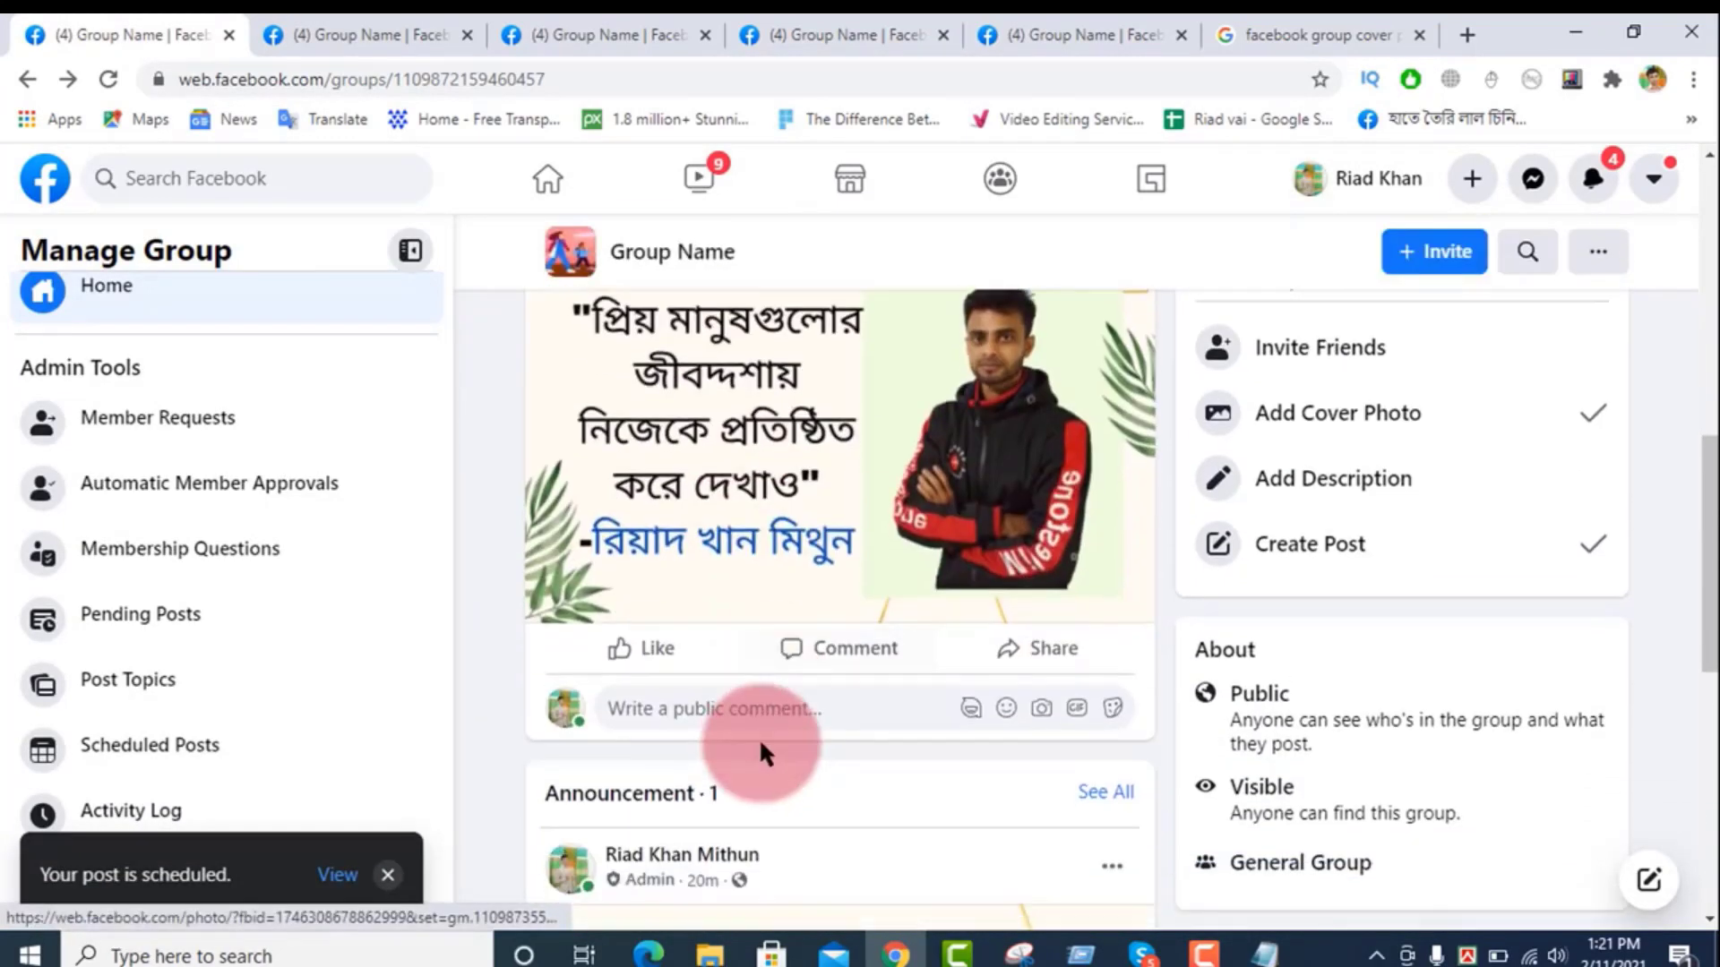
scroll(760, 738, "up", 3)
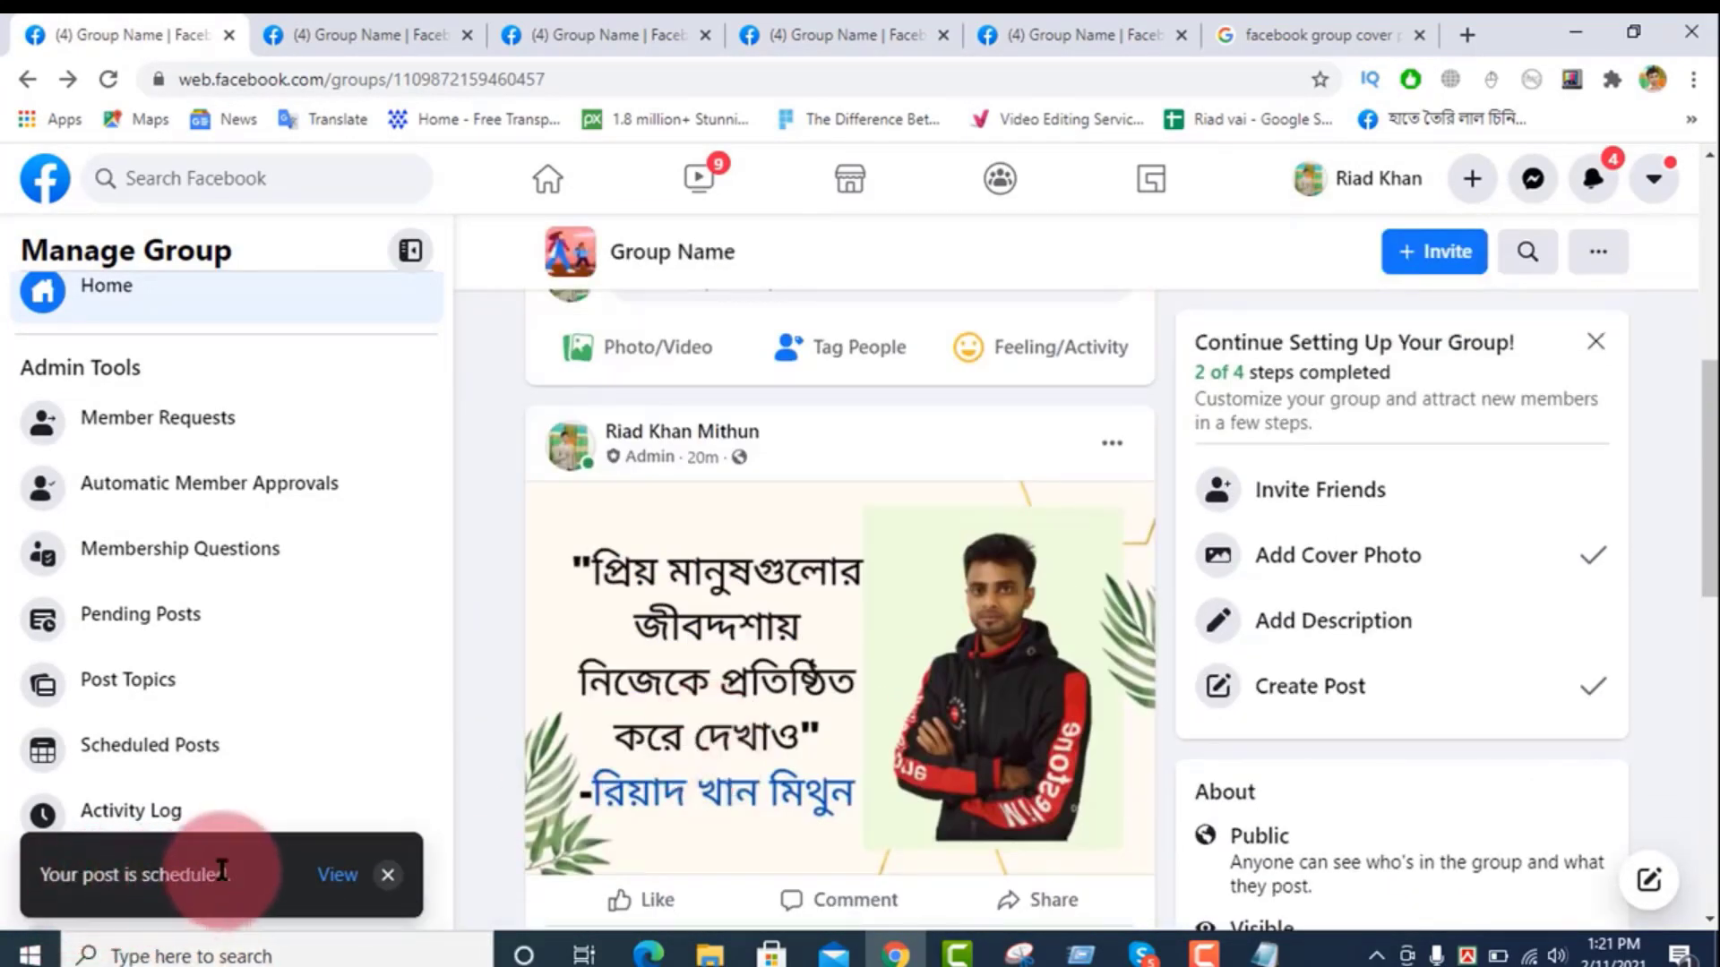
scroll(749, 511, "down", 1)
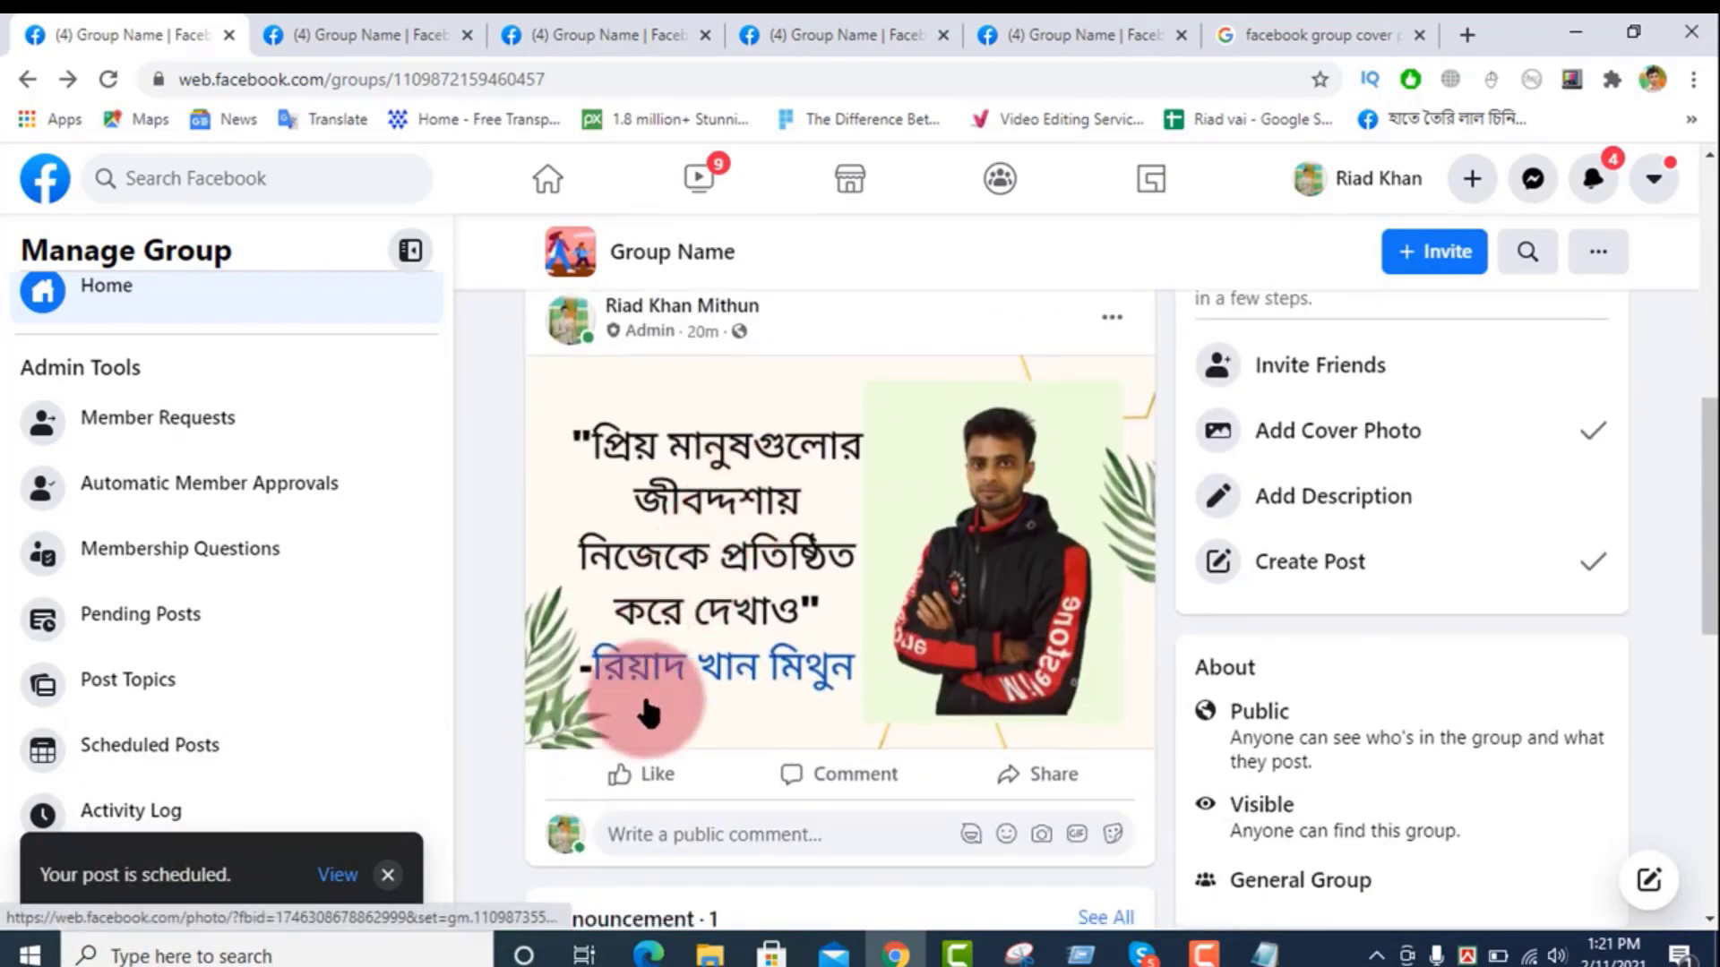
left_click(174, 763)
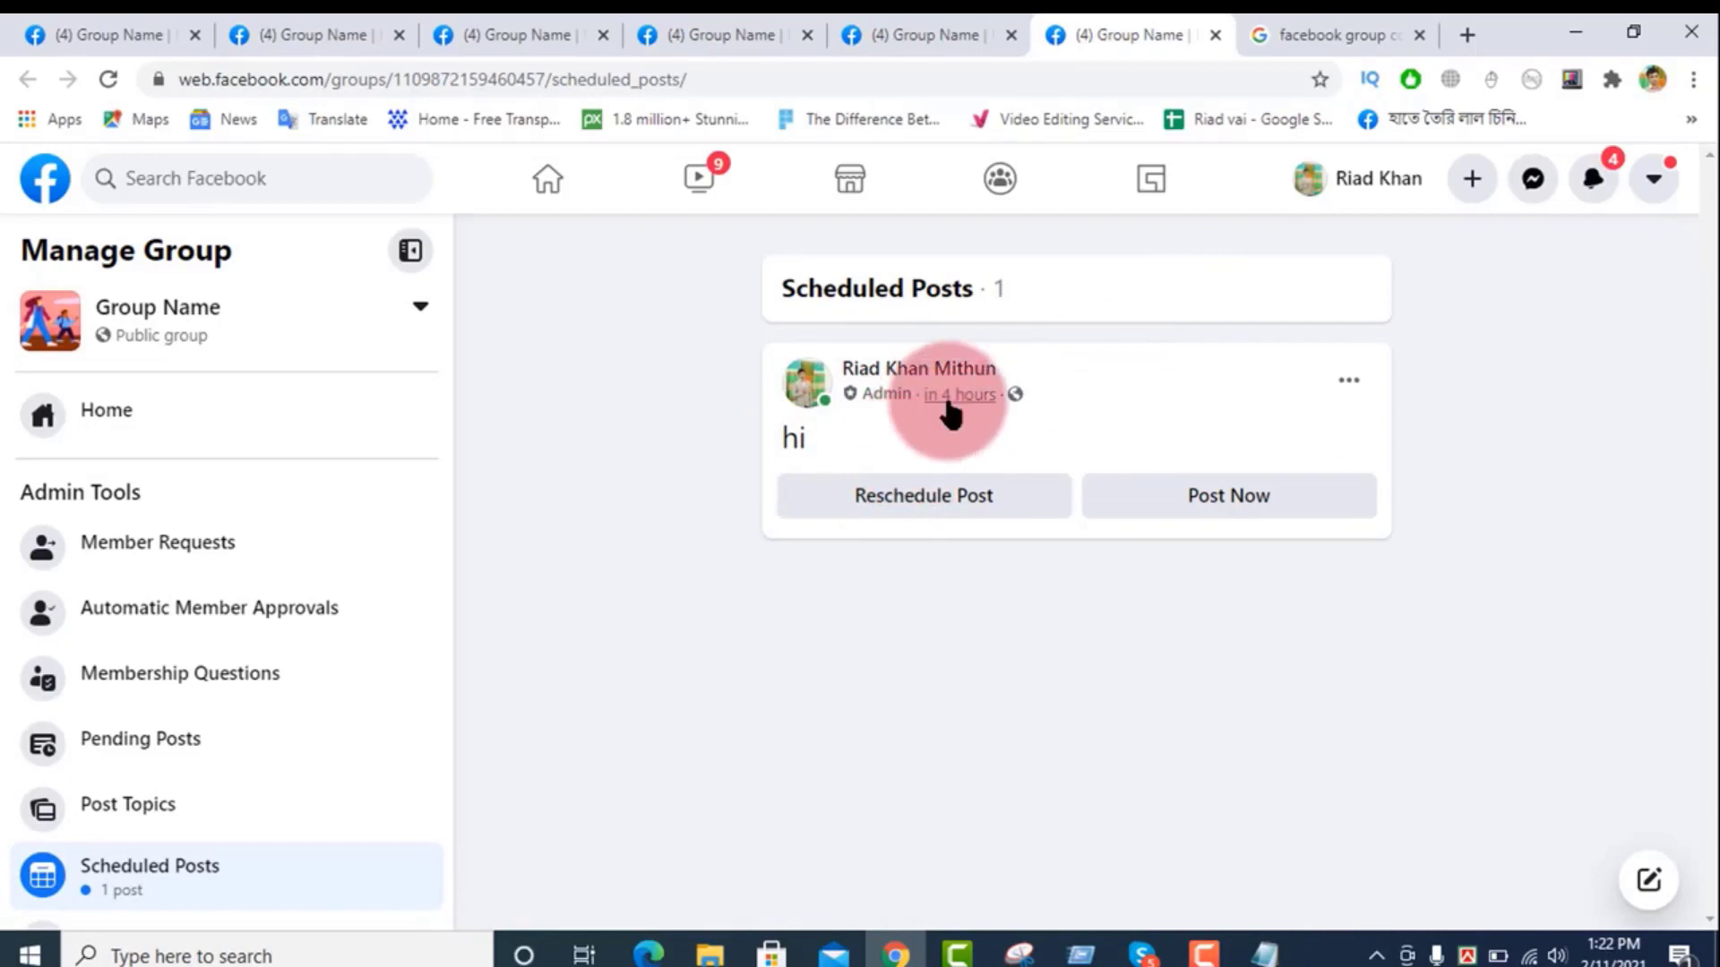
mouse_move(967, 408)
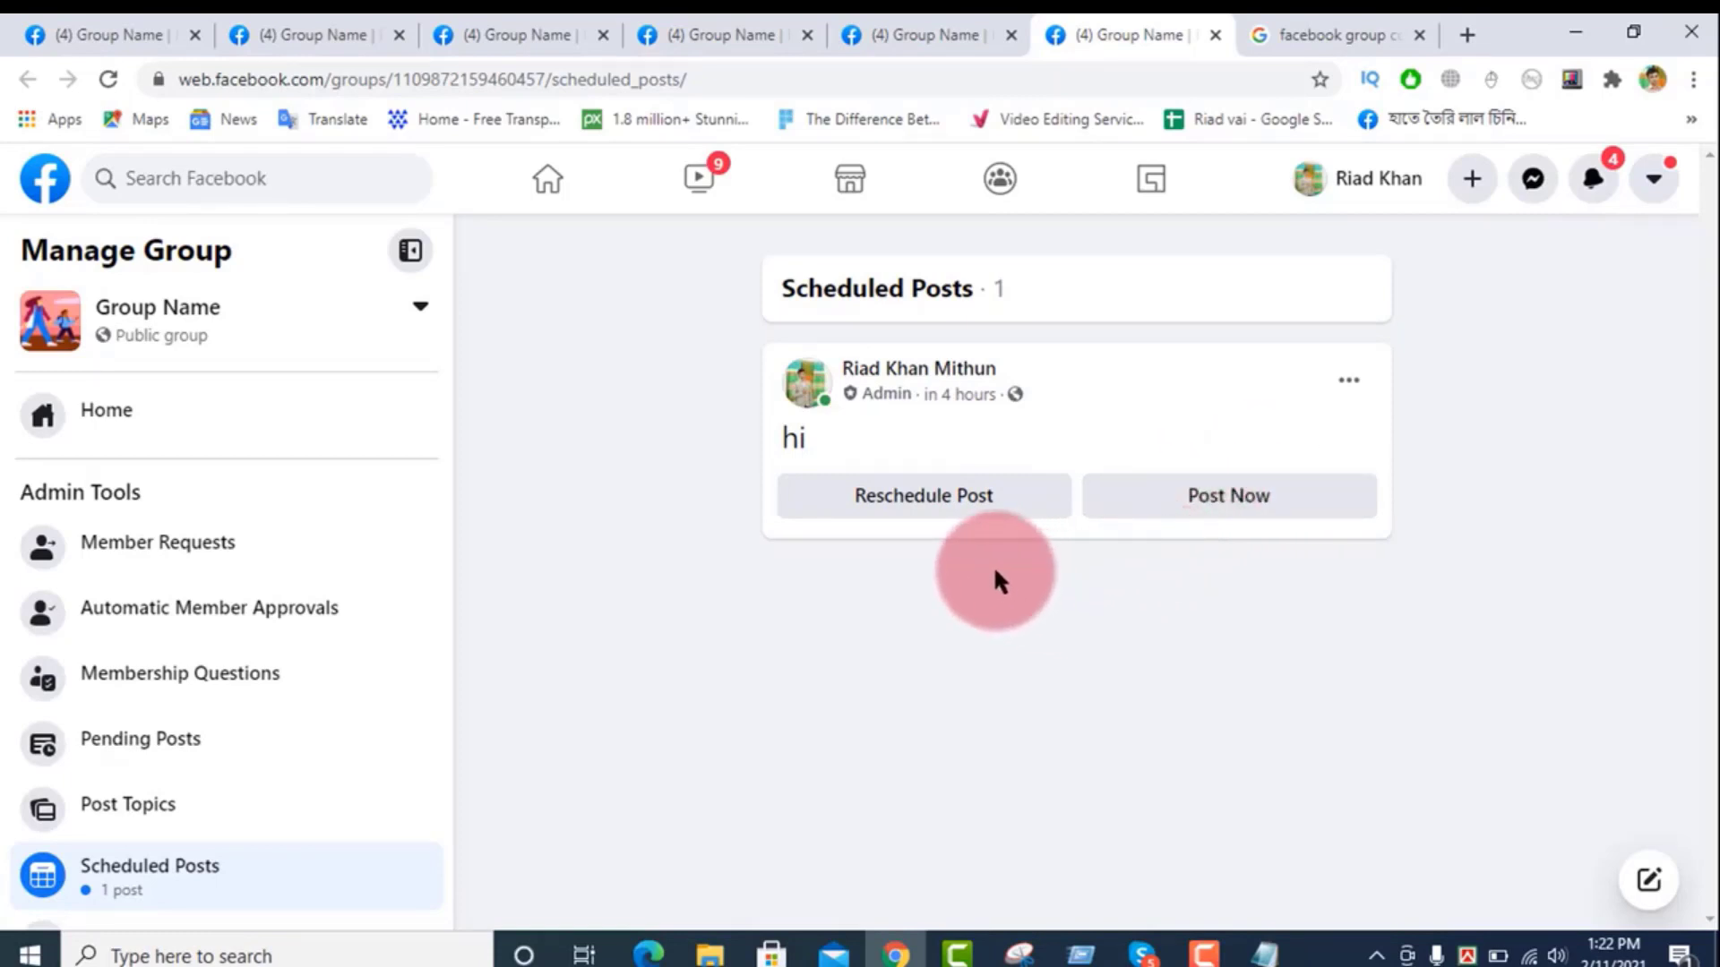
Step: Reschedule the "hi" post to 6:12 PM on the same date
left_click(925, 515)
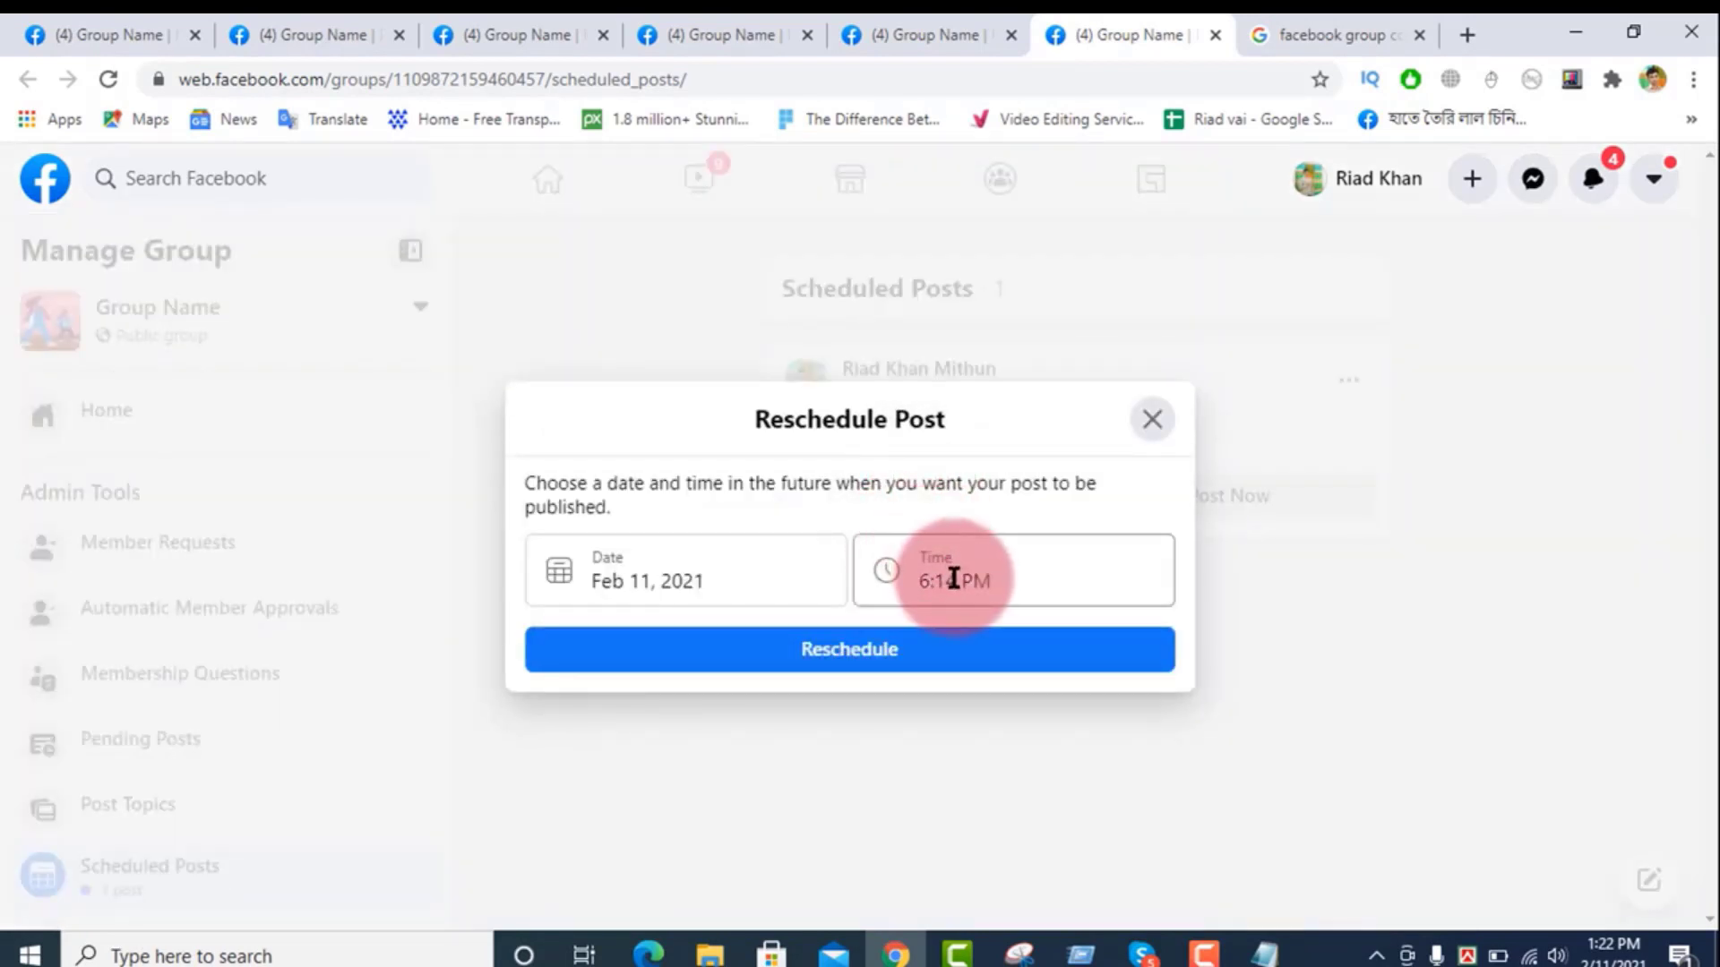
left_click(954, 580)
key("BackSpace")
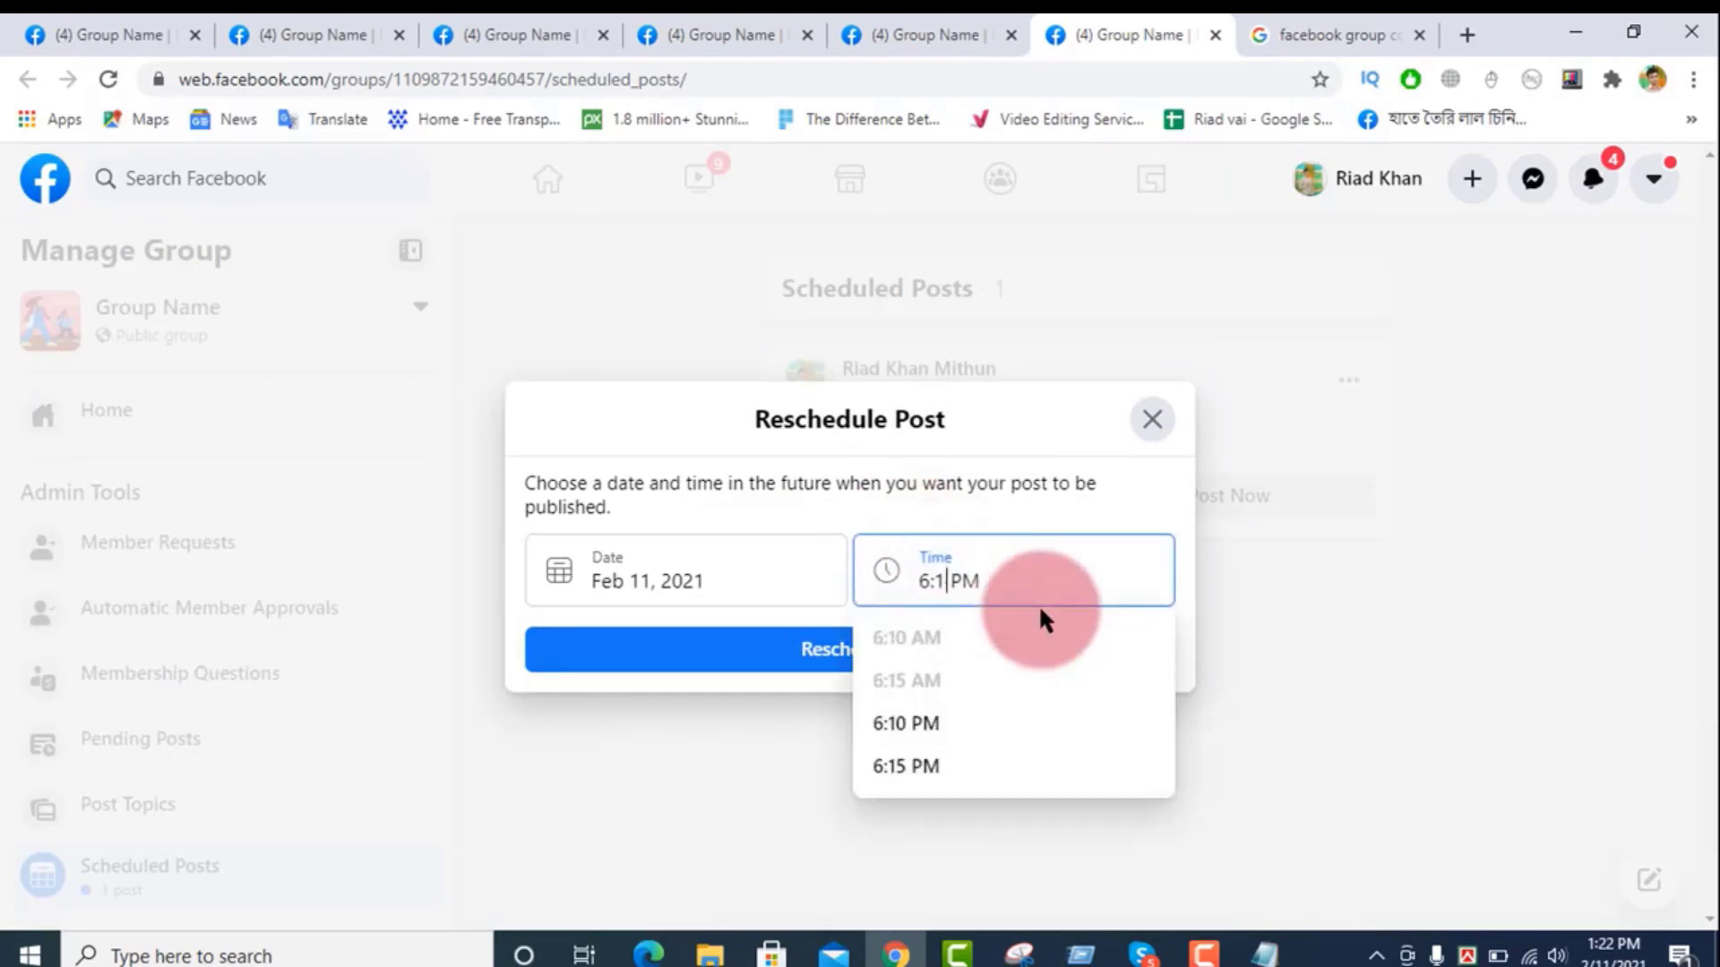
type("2")
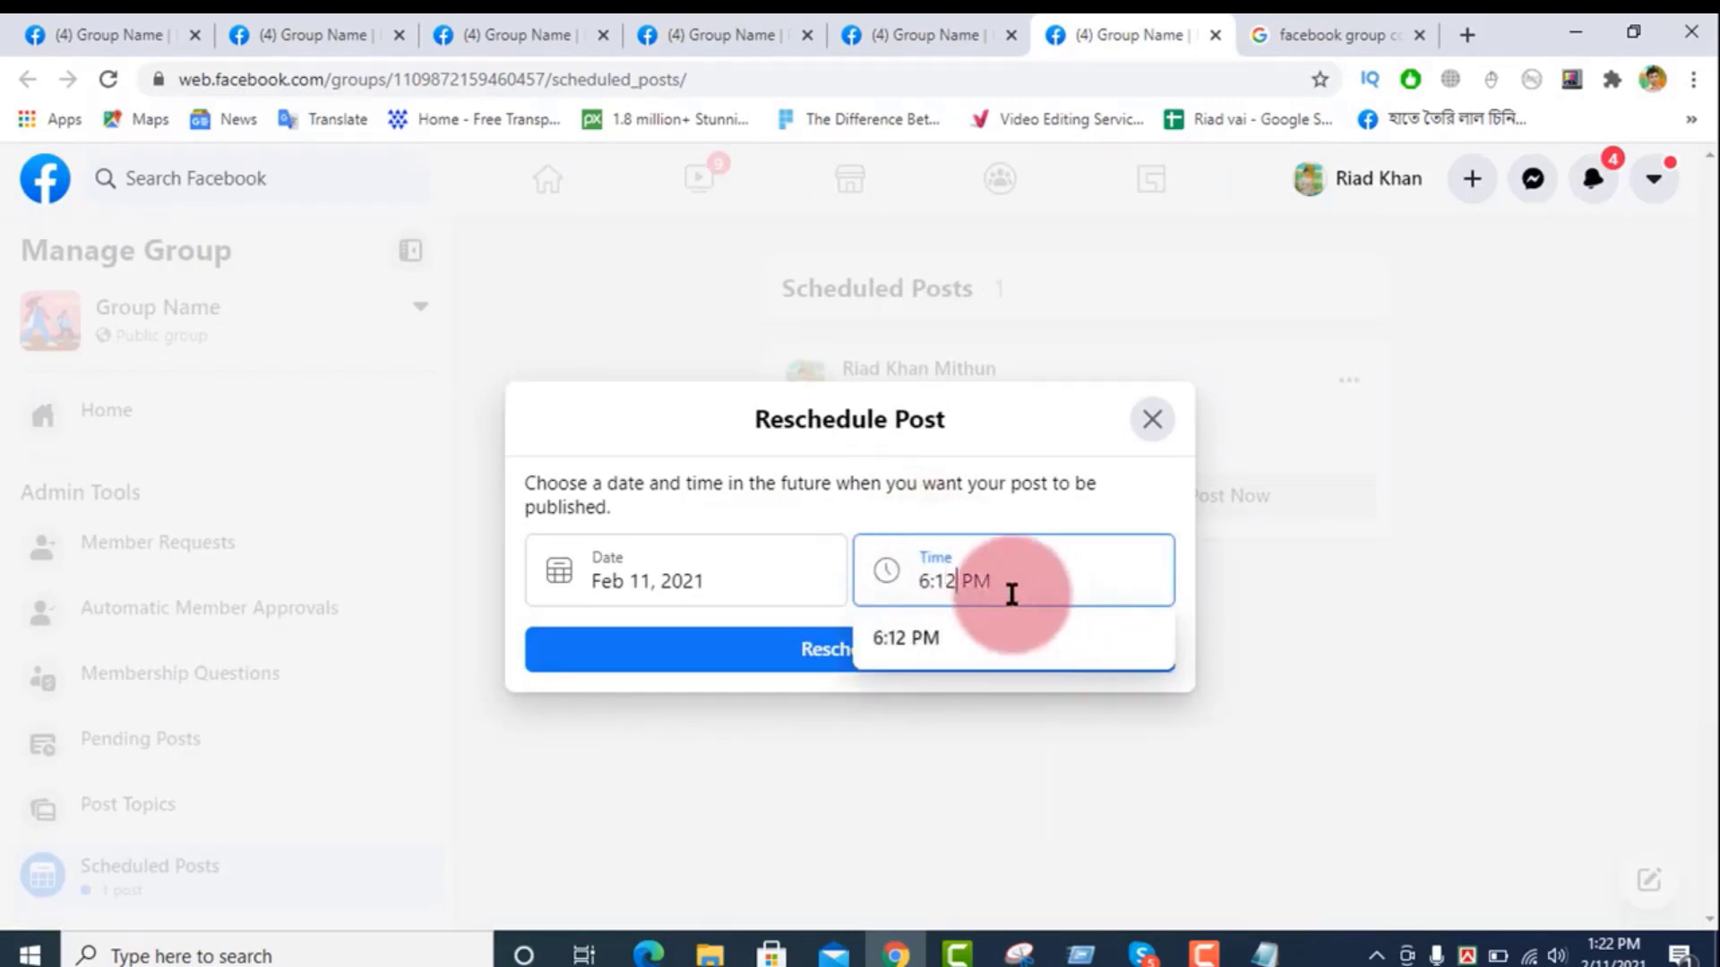
left_click(933, 643)
left_click(852, 653)
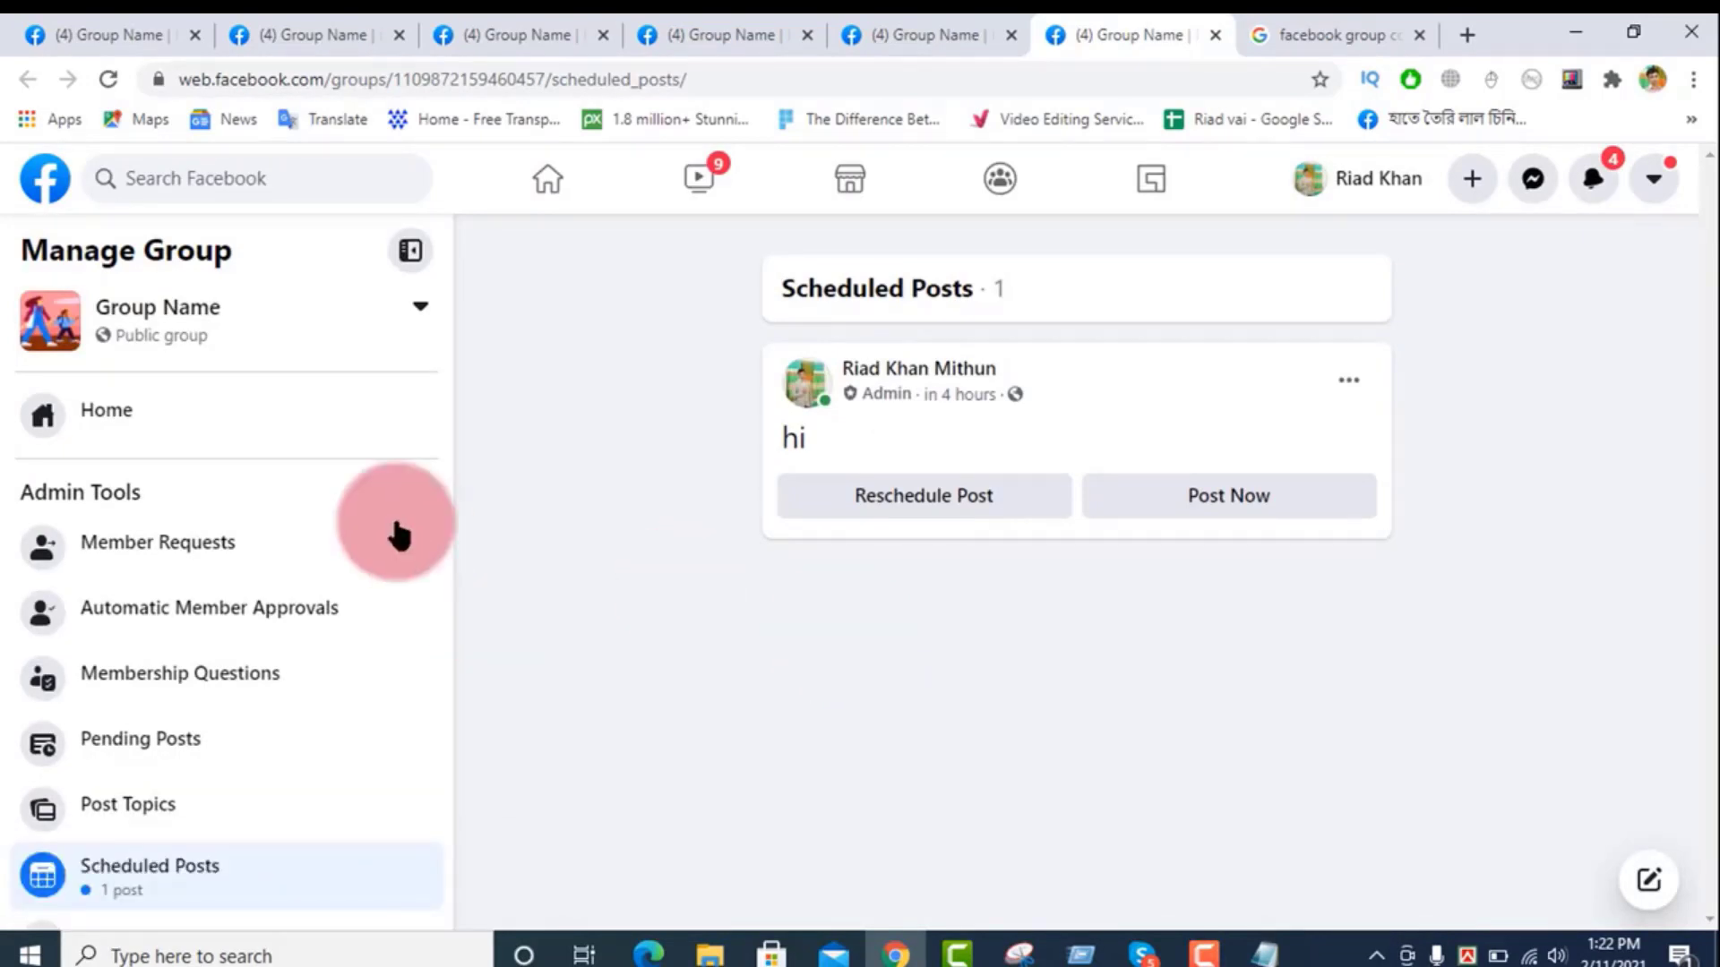
Step: Return to the group's main page and open its Group Rules page in a separate browser tab
left_click(109, 34)
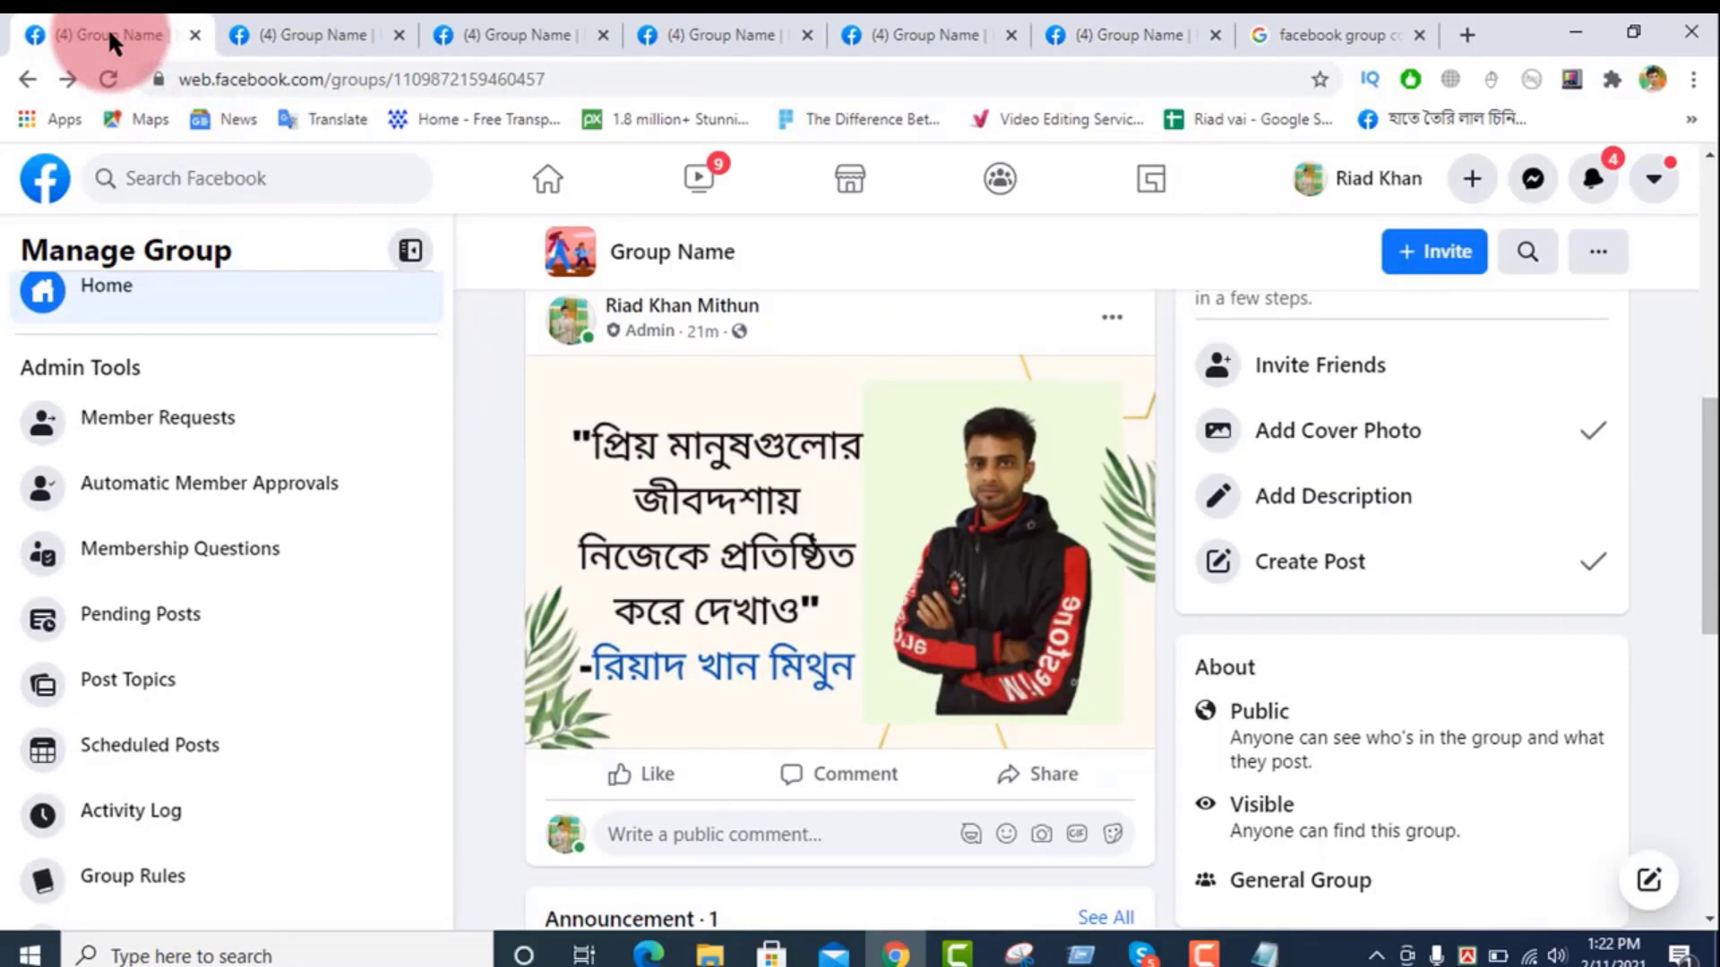
left_click(237, 735)
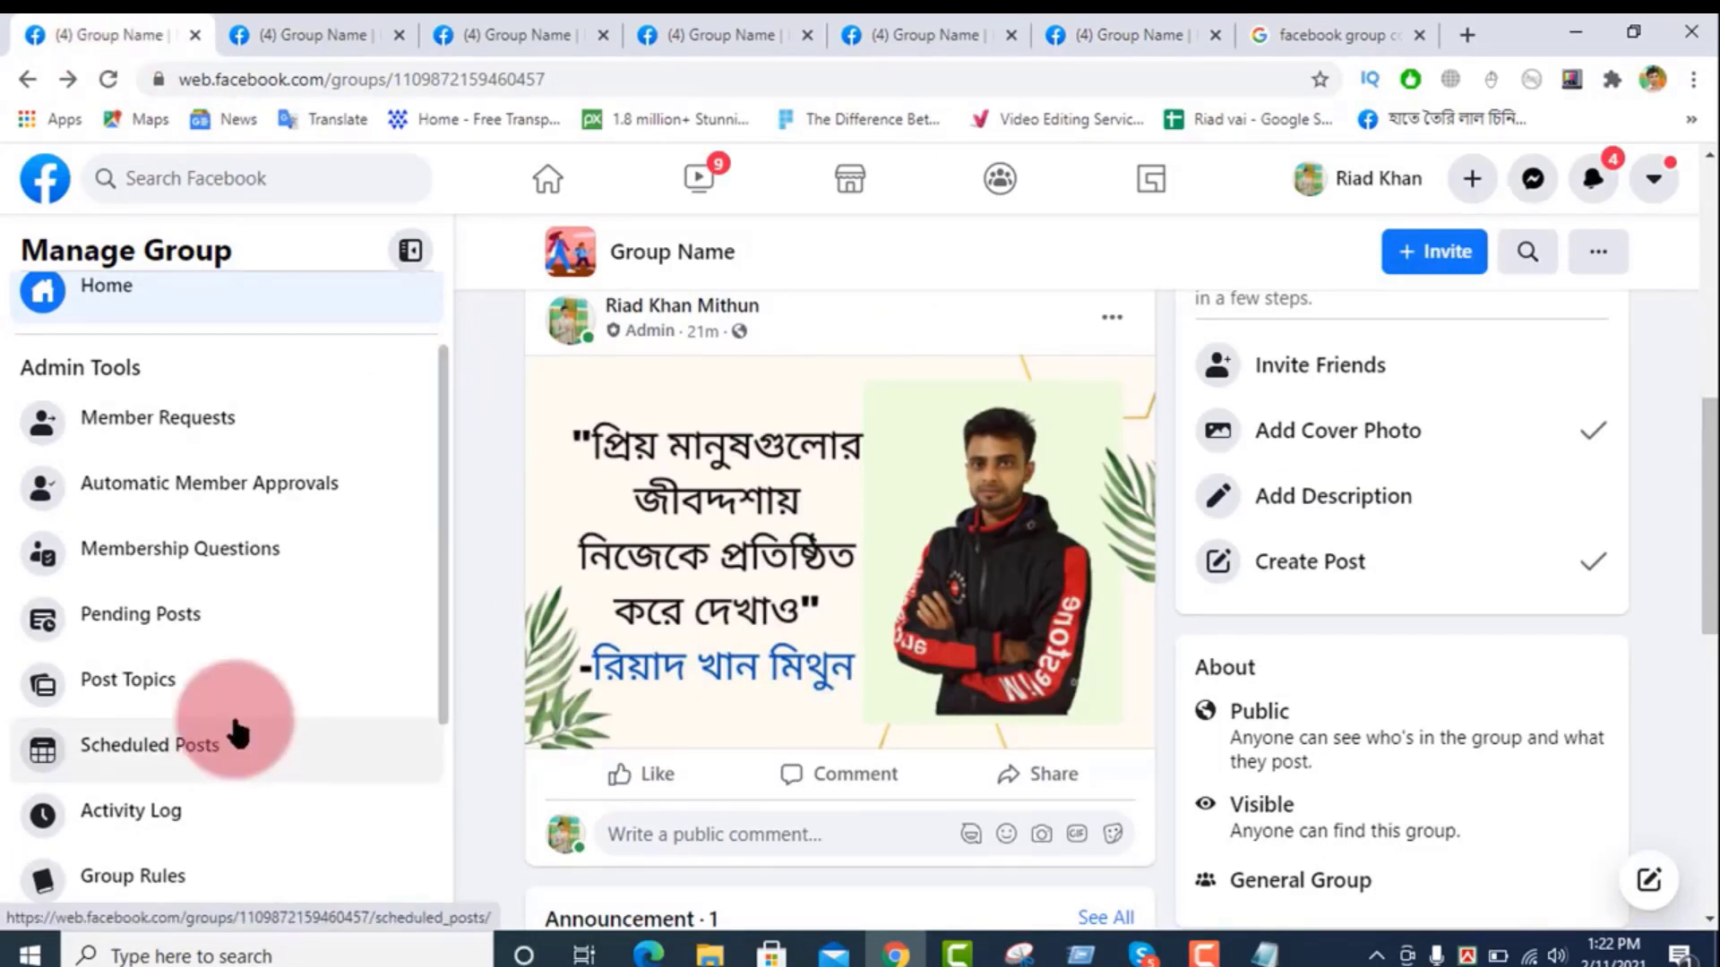
scroll(237, 735, "down", 1)
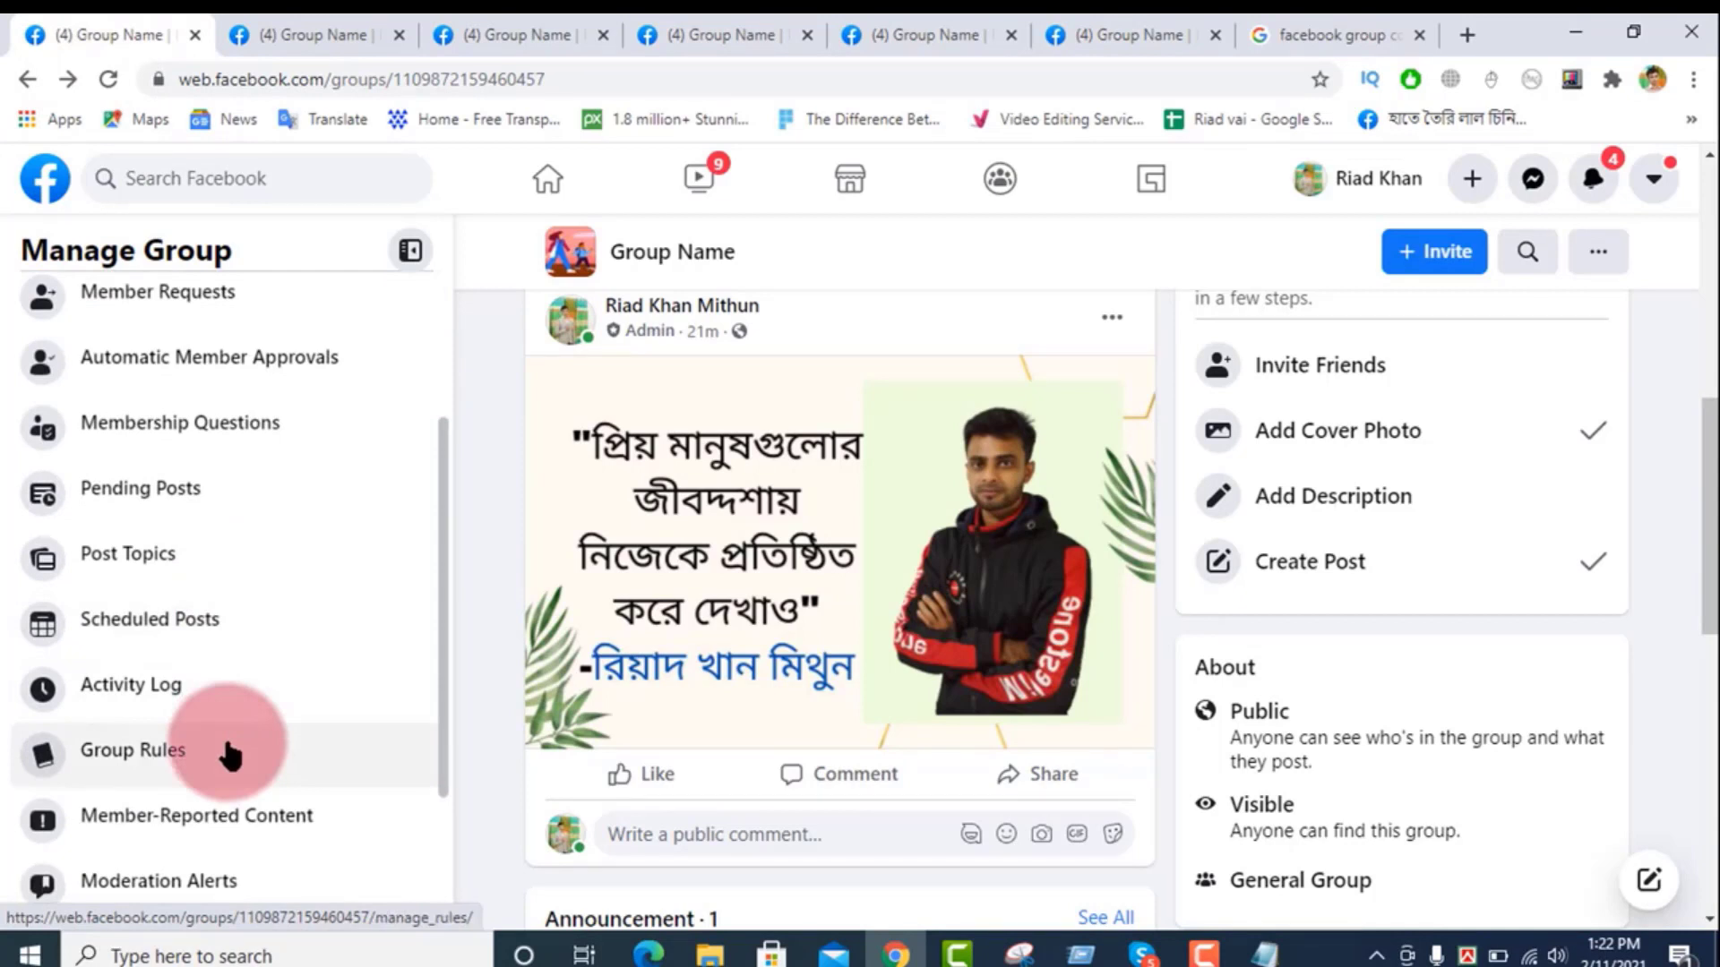
left_click(129, 757)
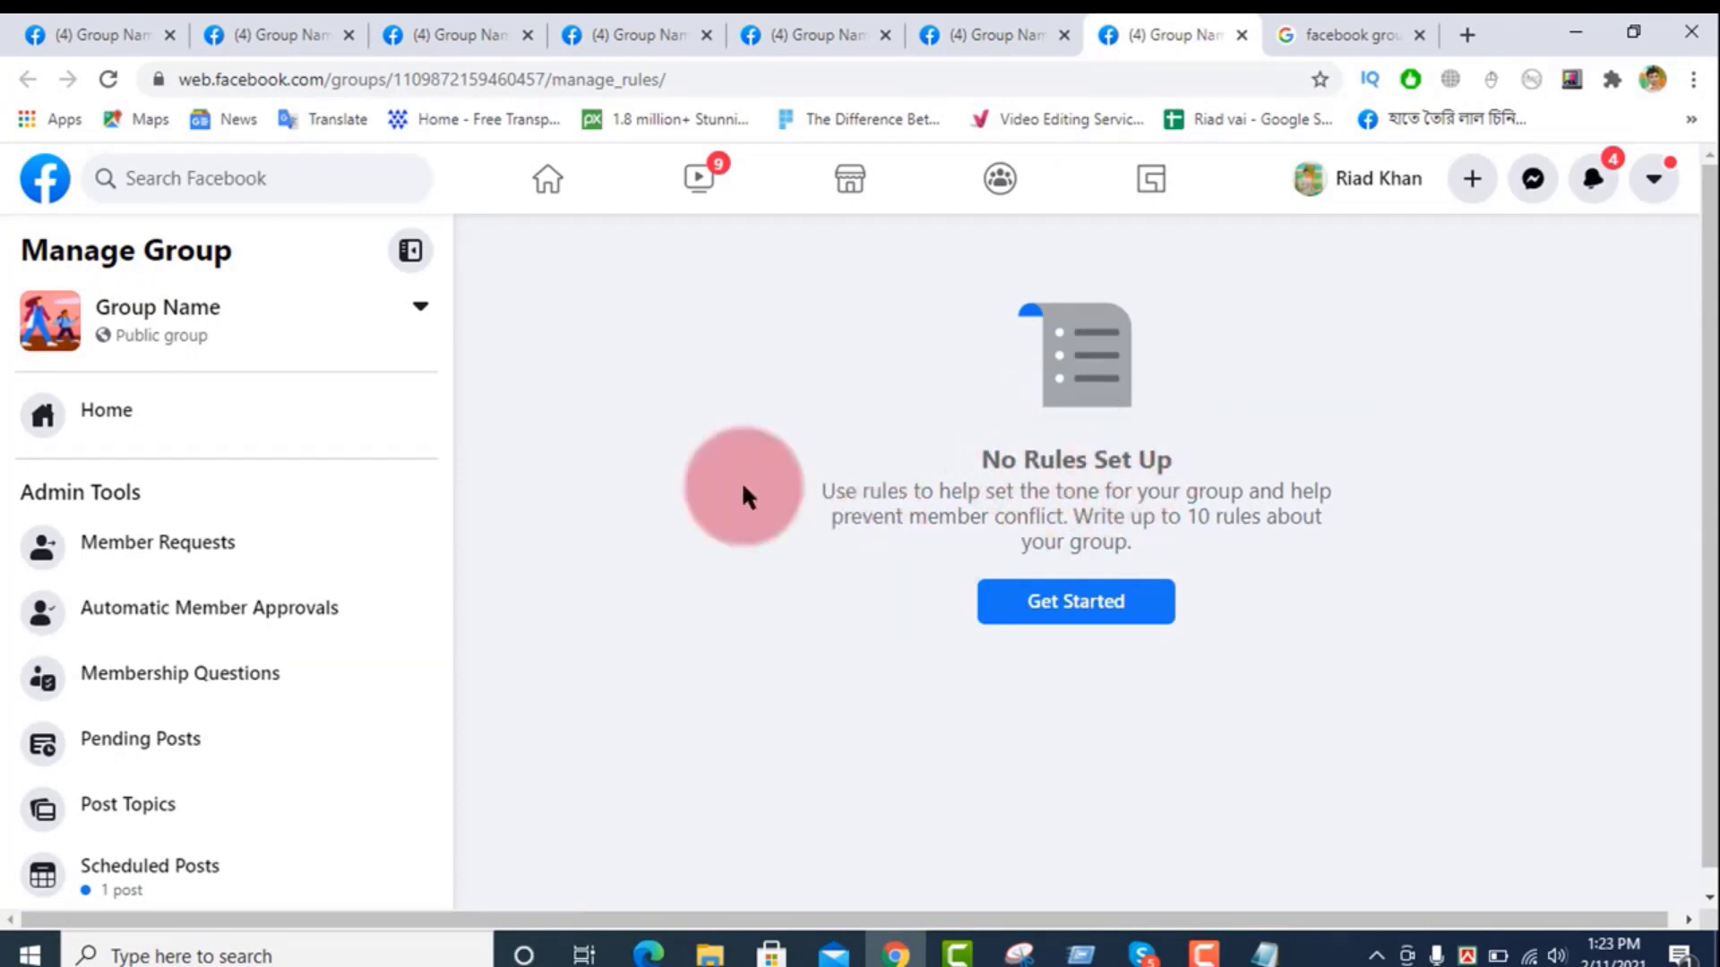
Step: Create the group's first rule from the example "No Promotions or Spam", keeping its suggested description
left_click(1070, 607)
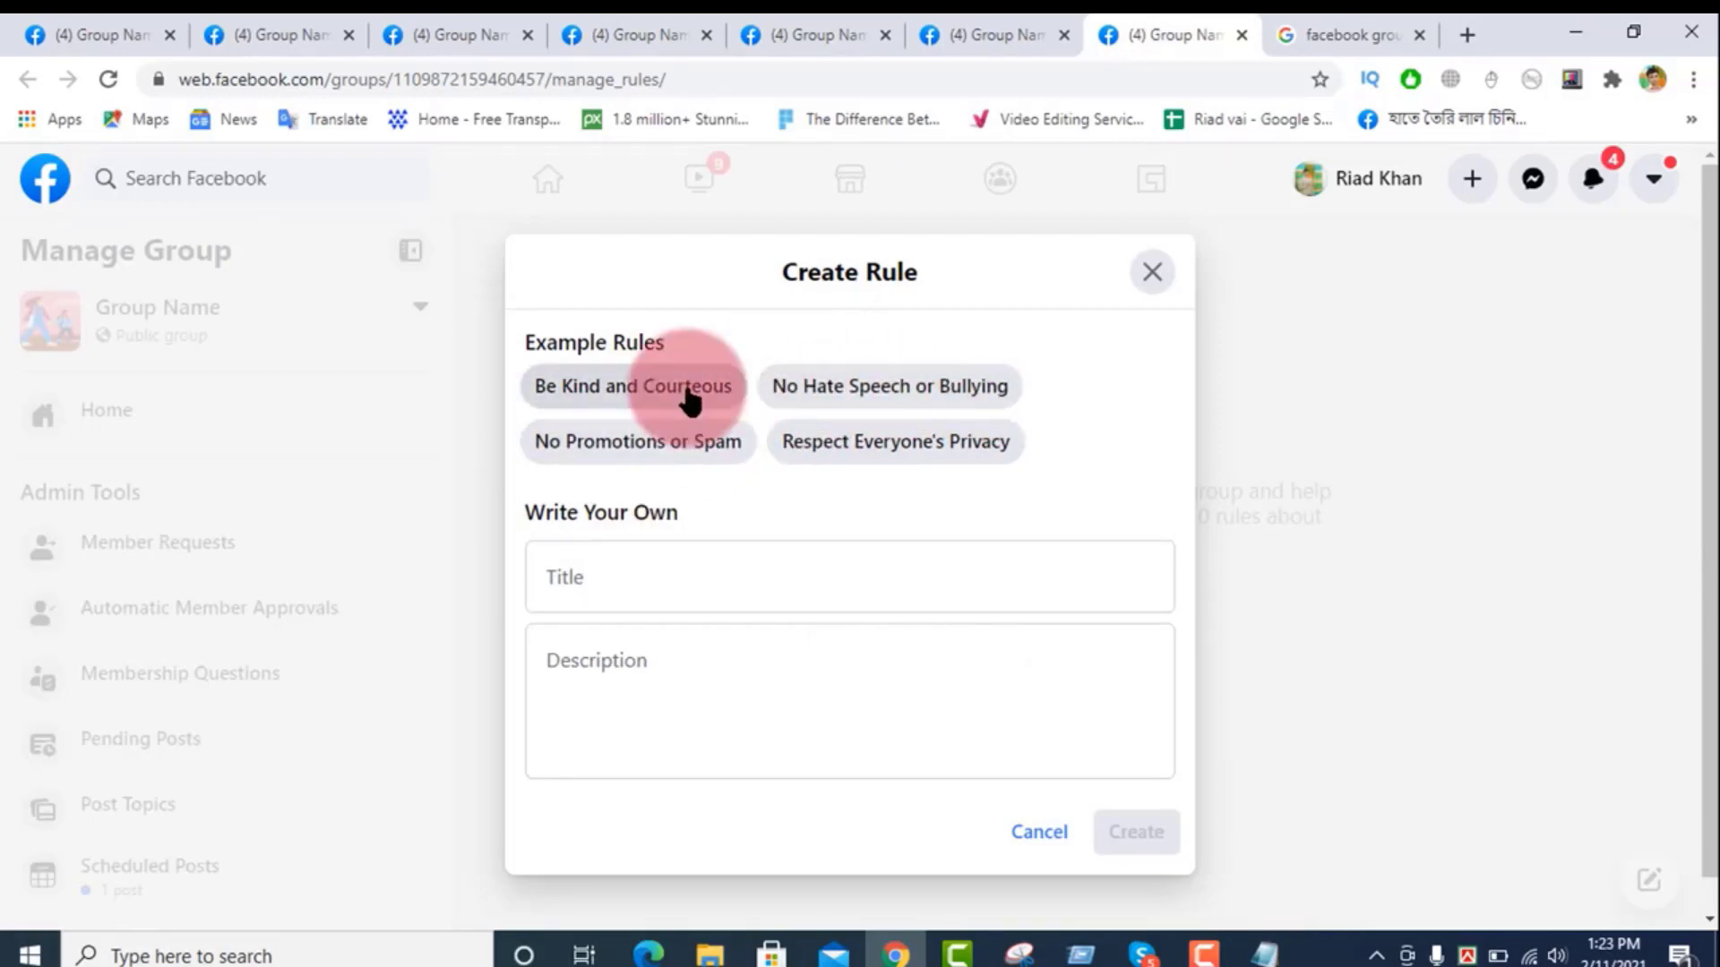
left_click(632, 443)
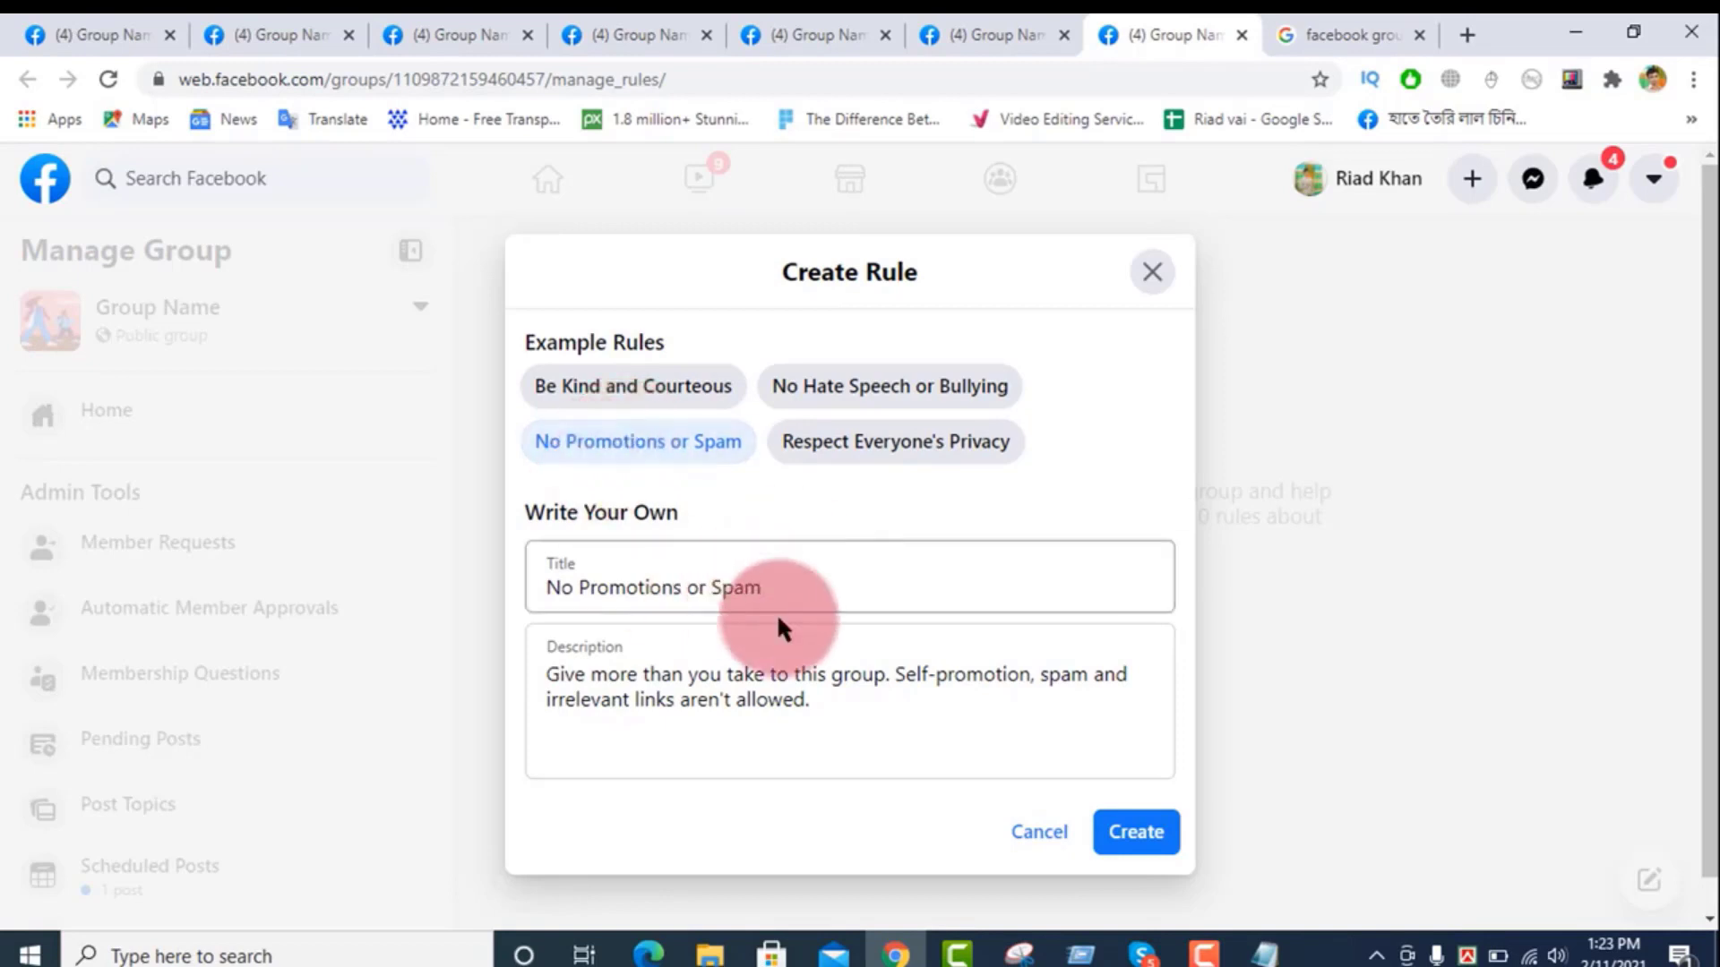
scroll(881, 692, "down", 1)
left_click(1130, 809)
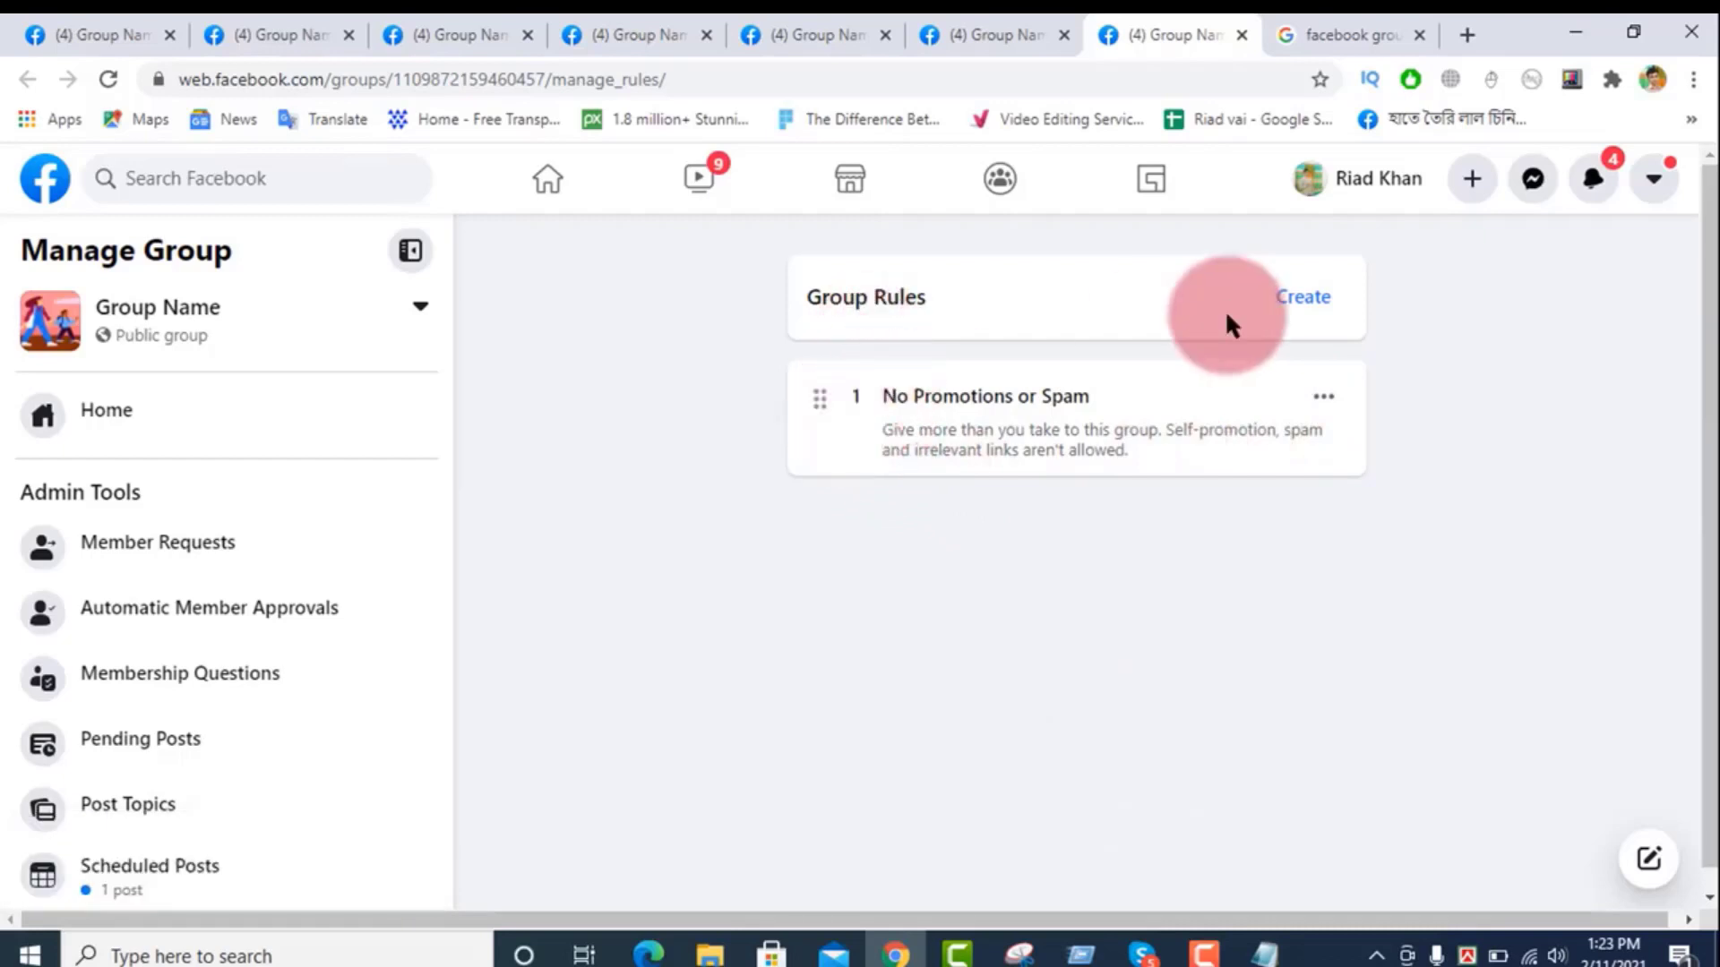
Step: Create a custom group rule titled "Rules 2" with the description "Rules 2 Details"
left_click(1303, 298)
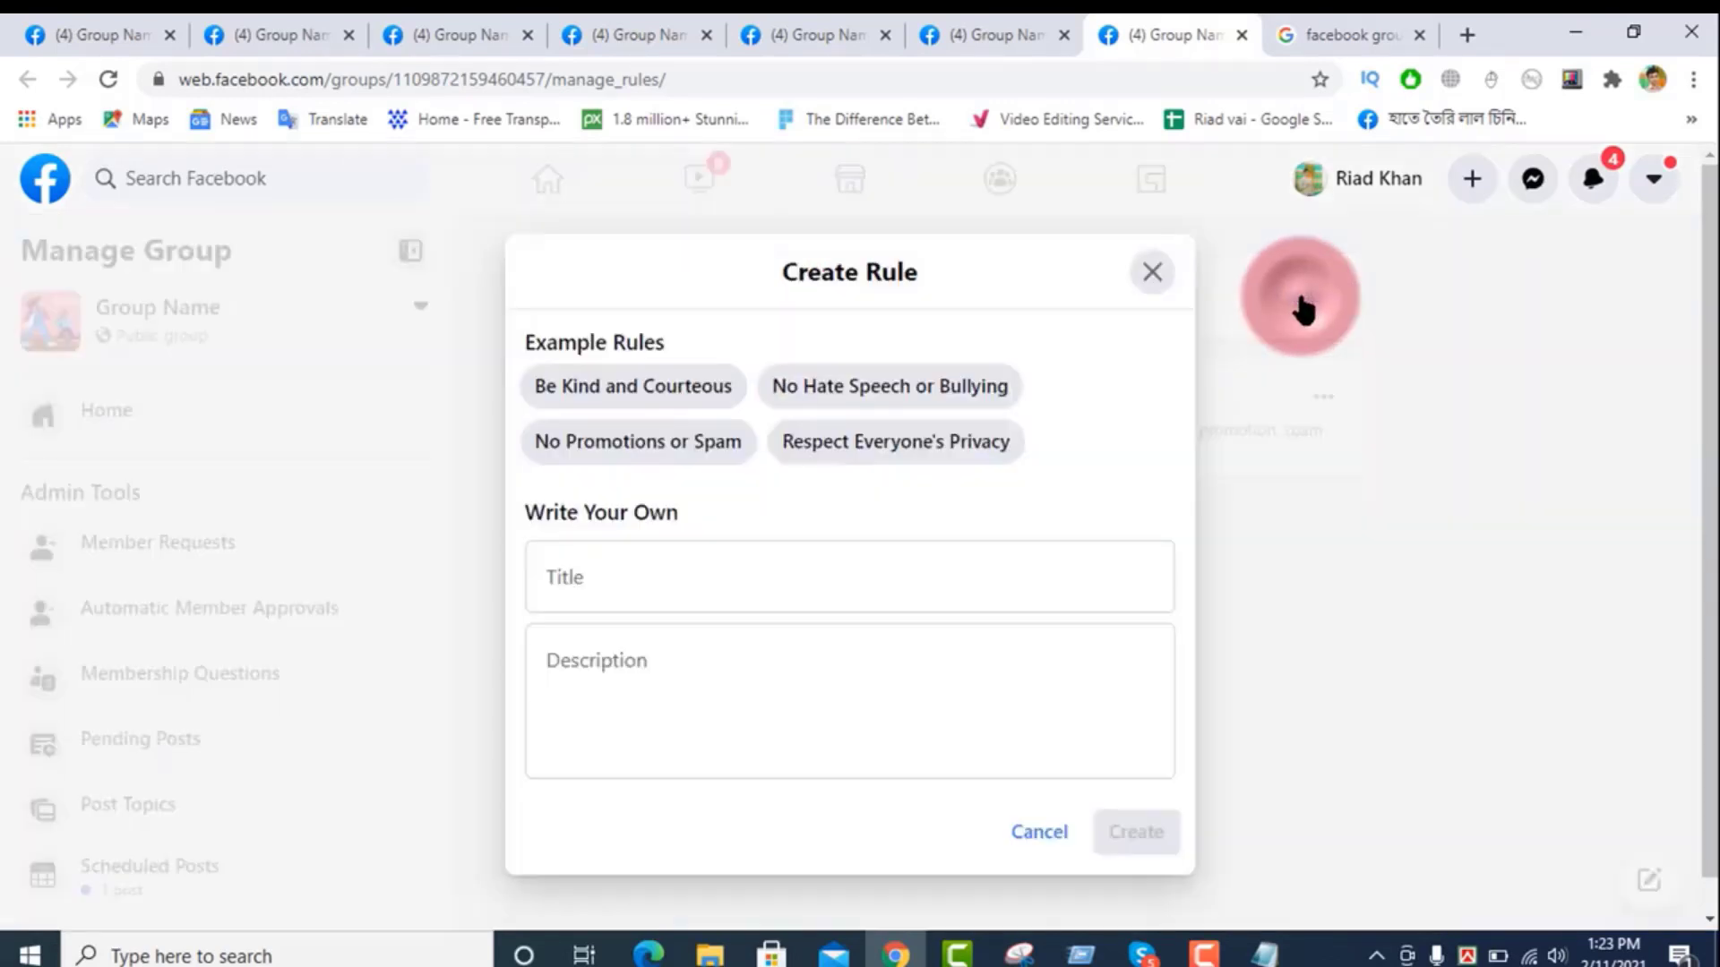
left_click(824, 576)
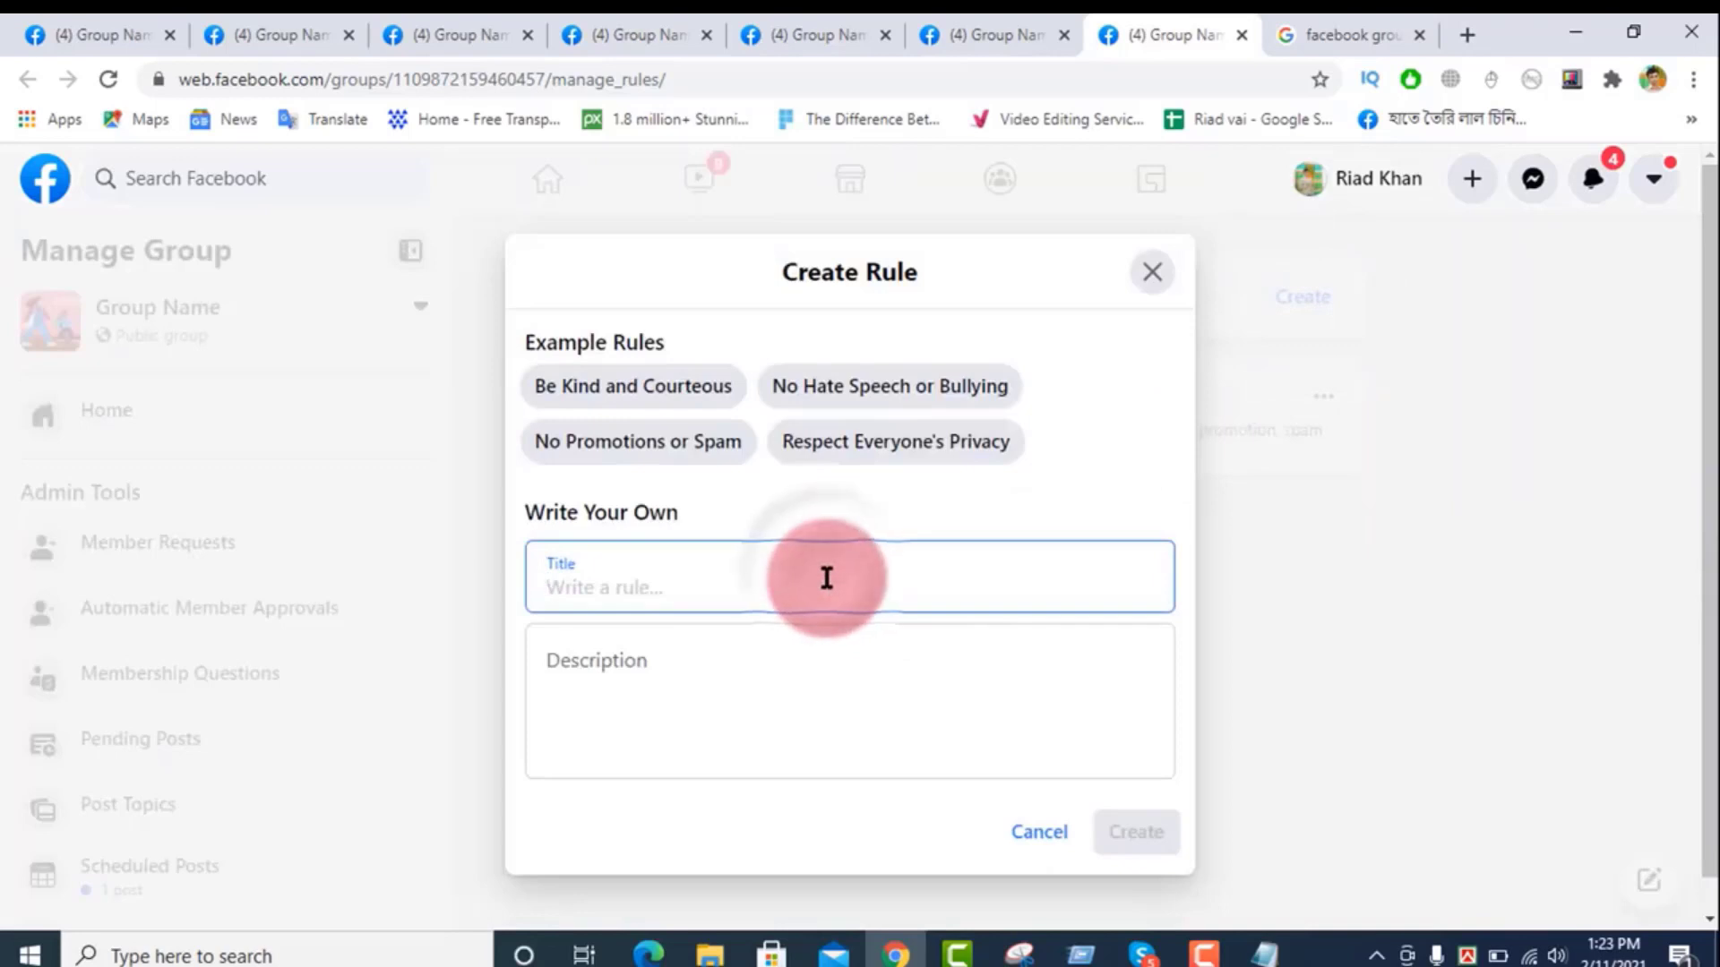
type("Rules")
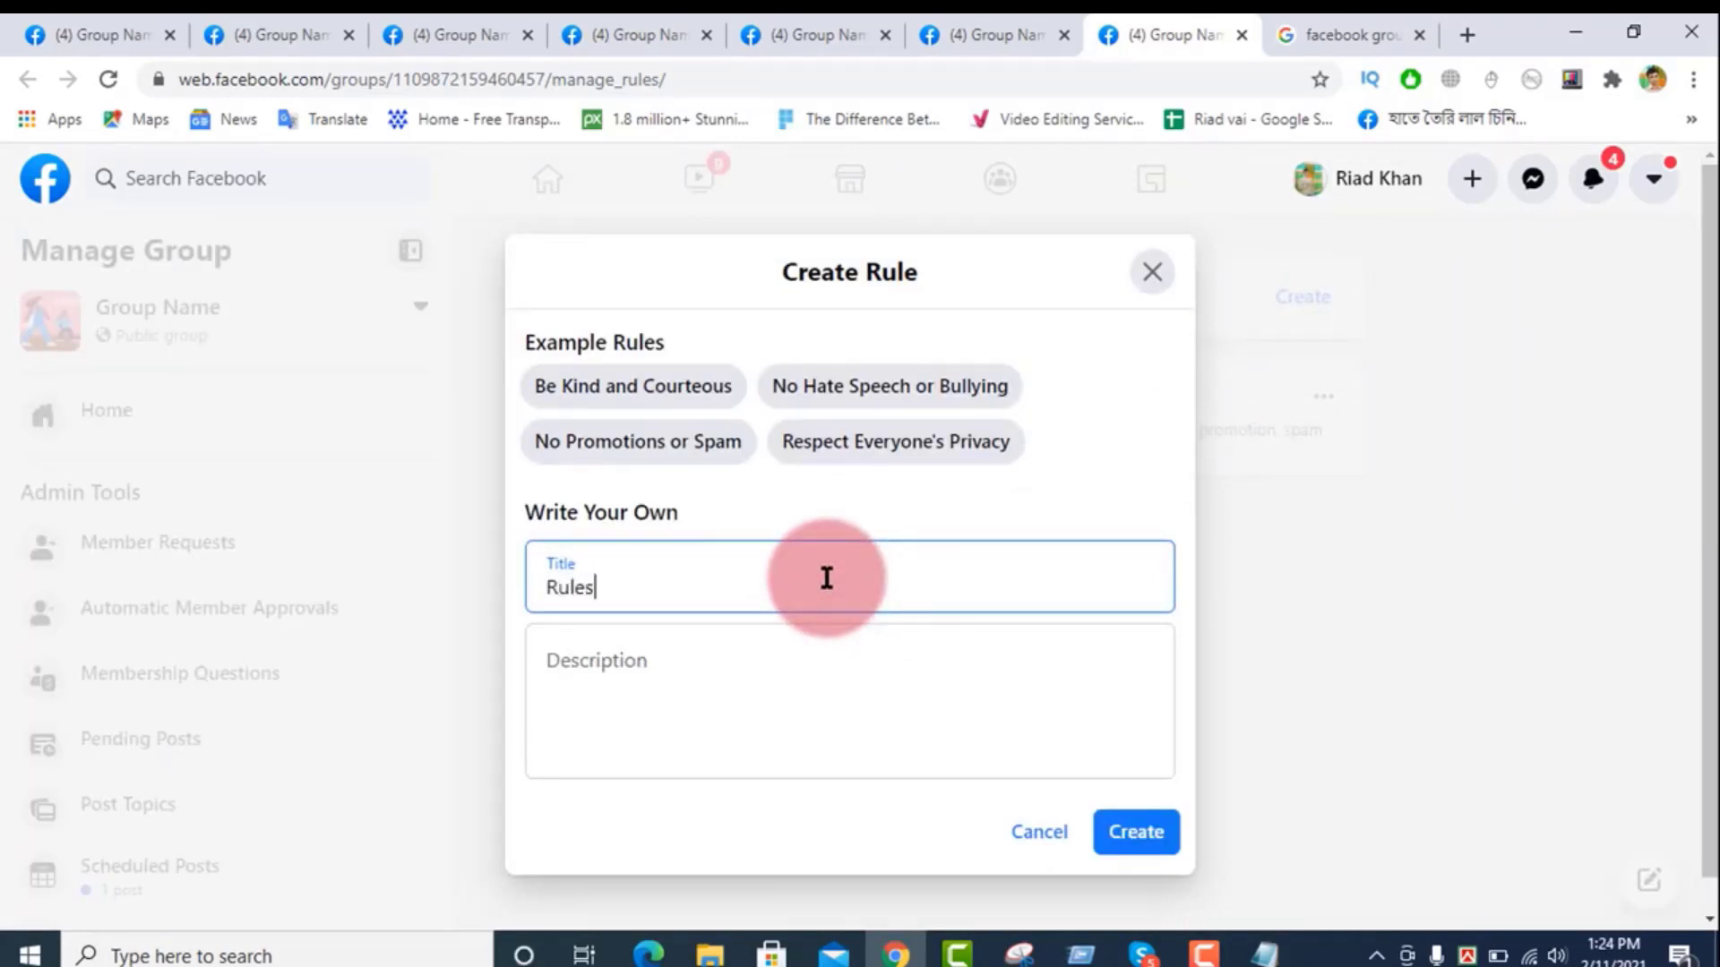
type(" 2")
left_click(733, 669)
type("Rules 2 Details")
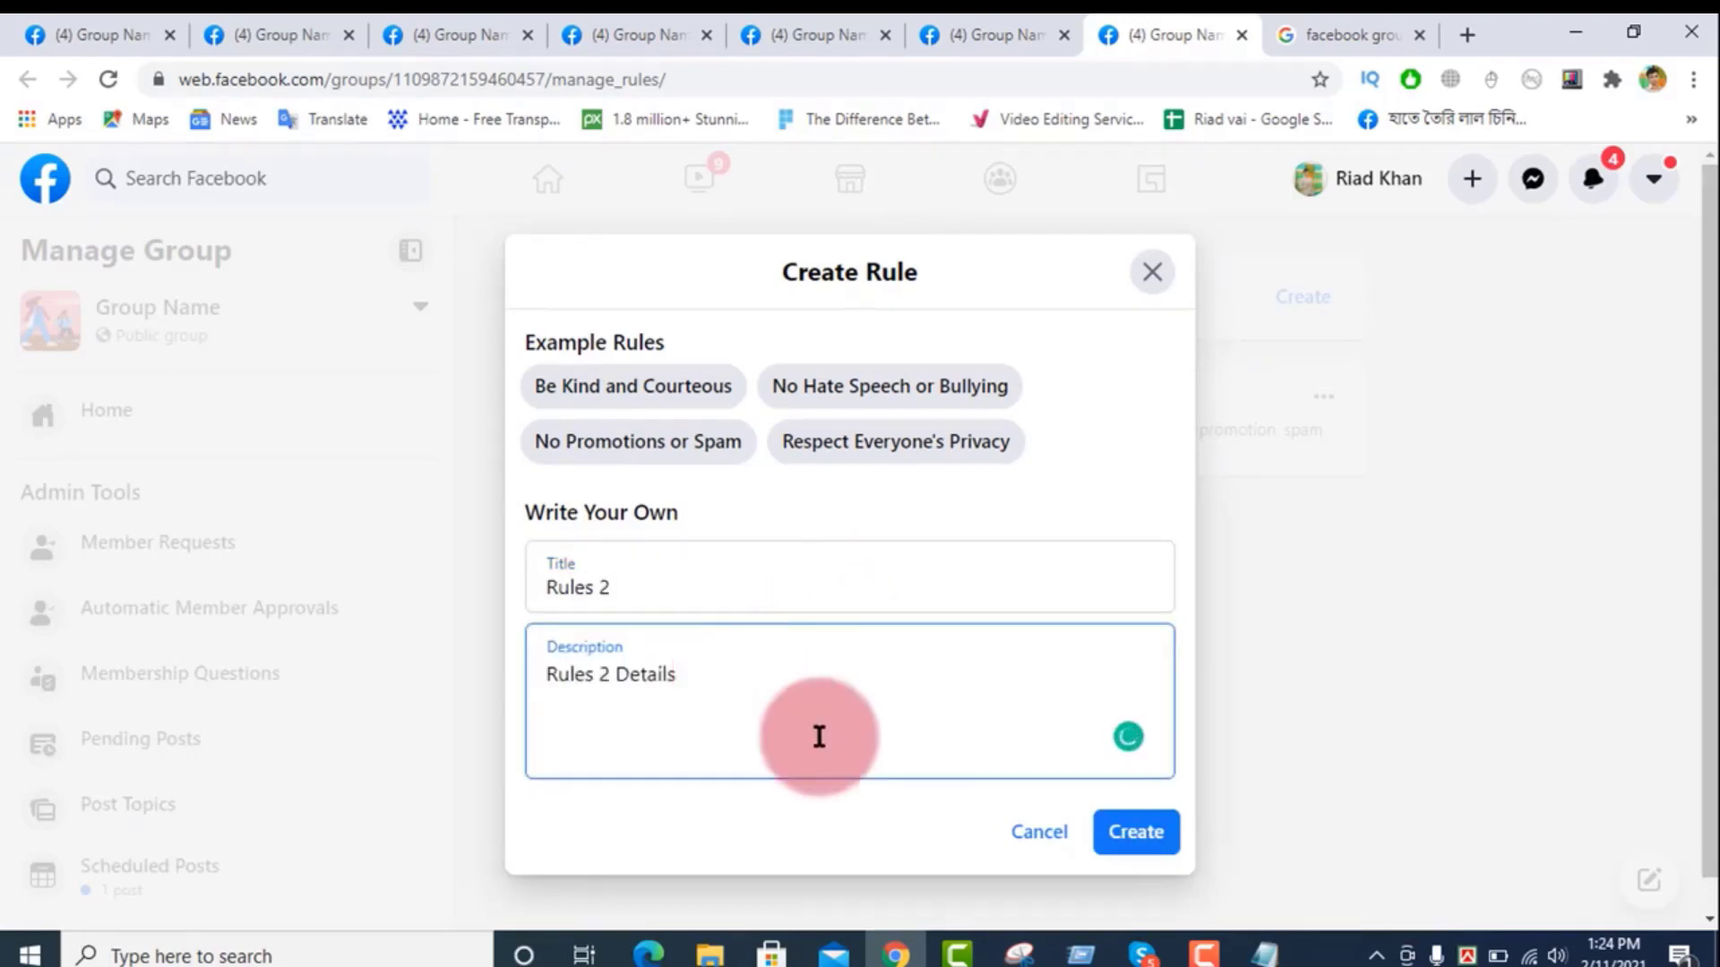
left_click(724, 708)
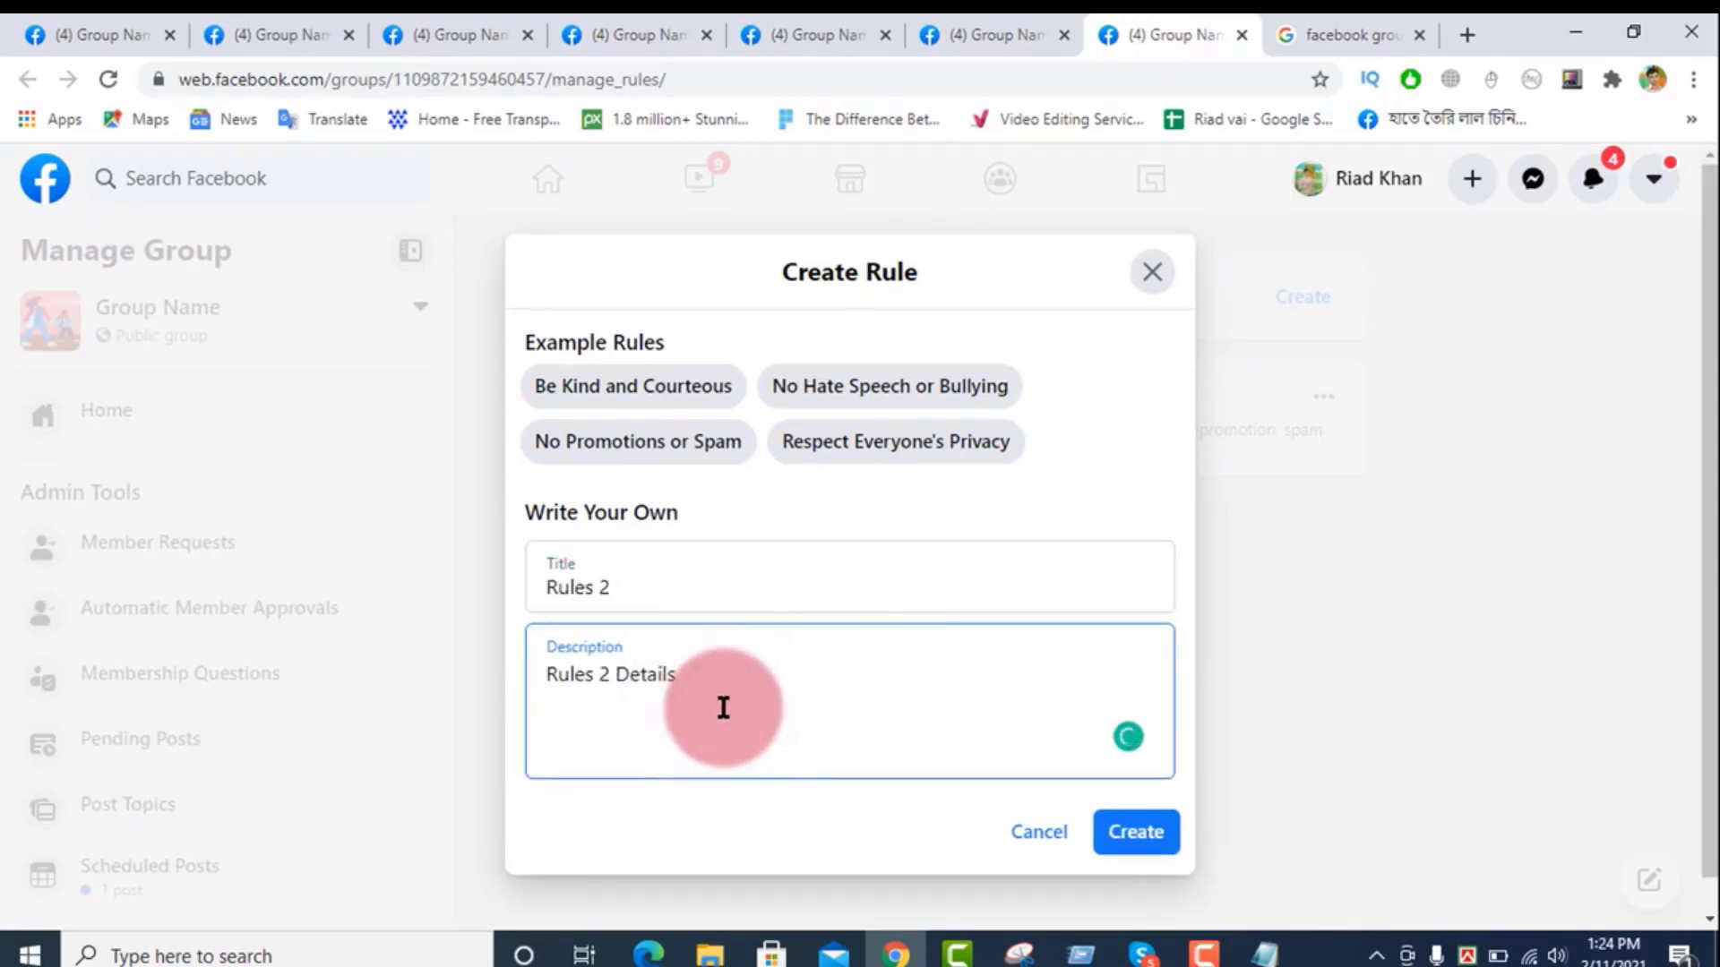
left_click(633, 604)
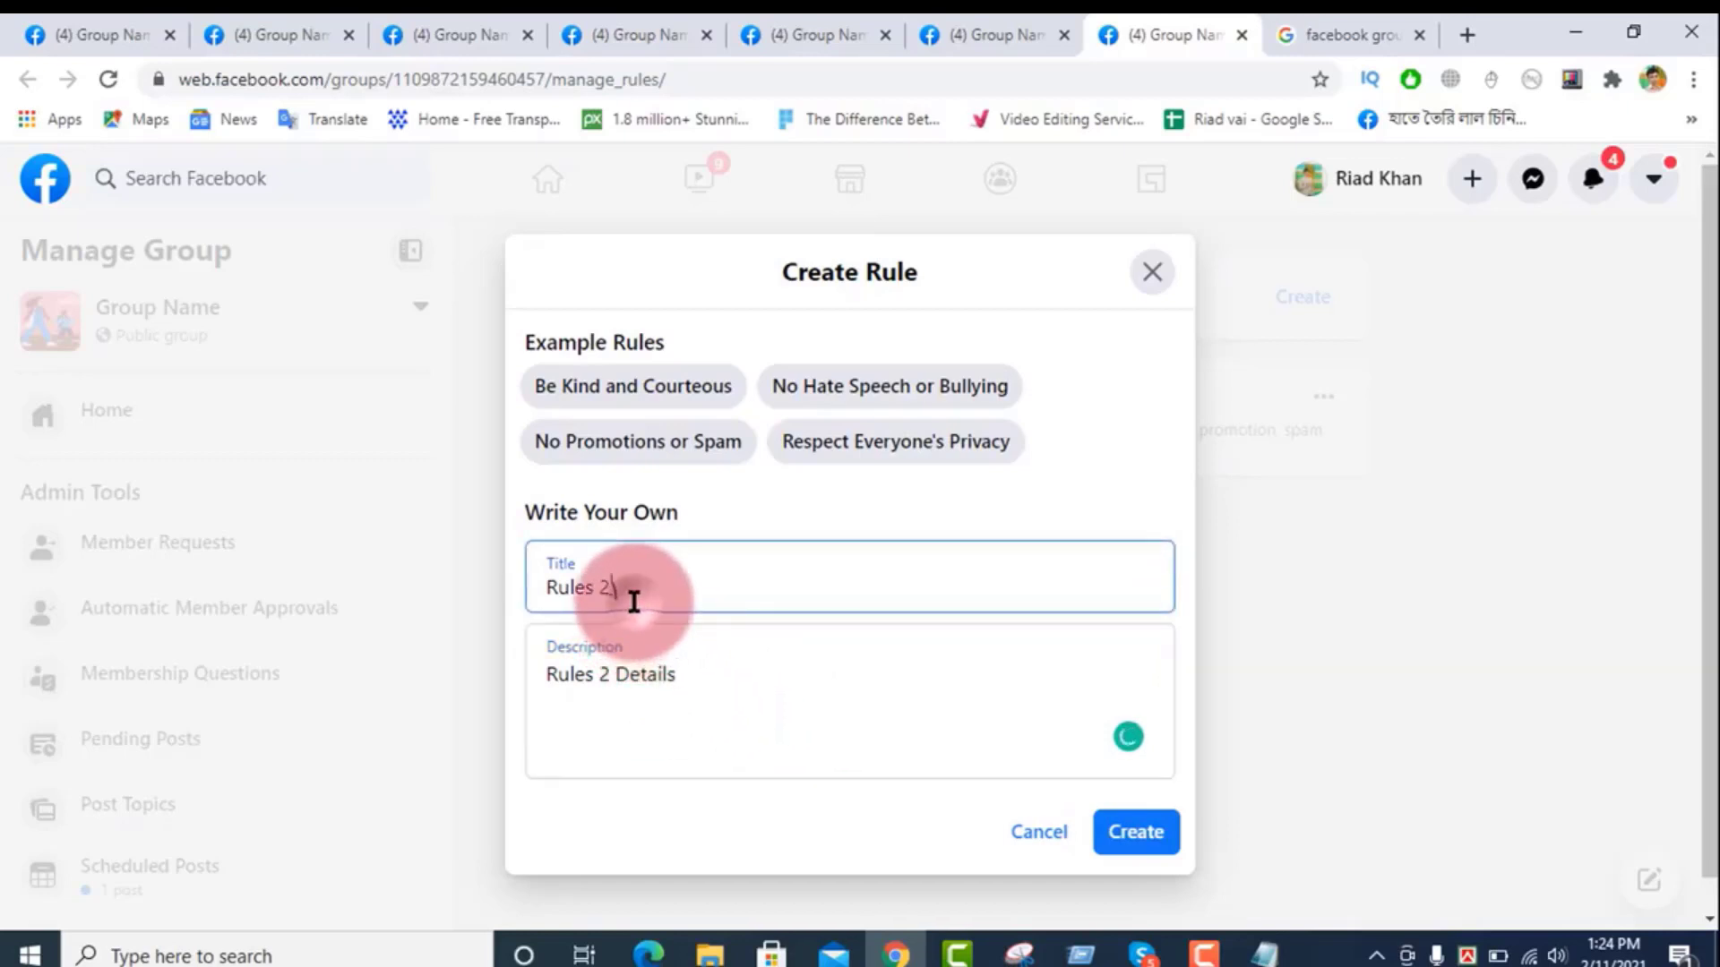
left_click(755, 681)
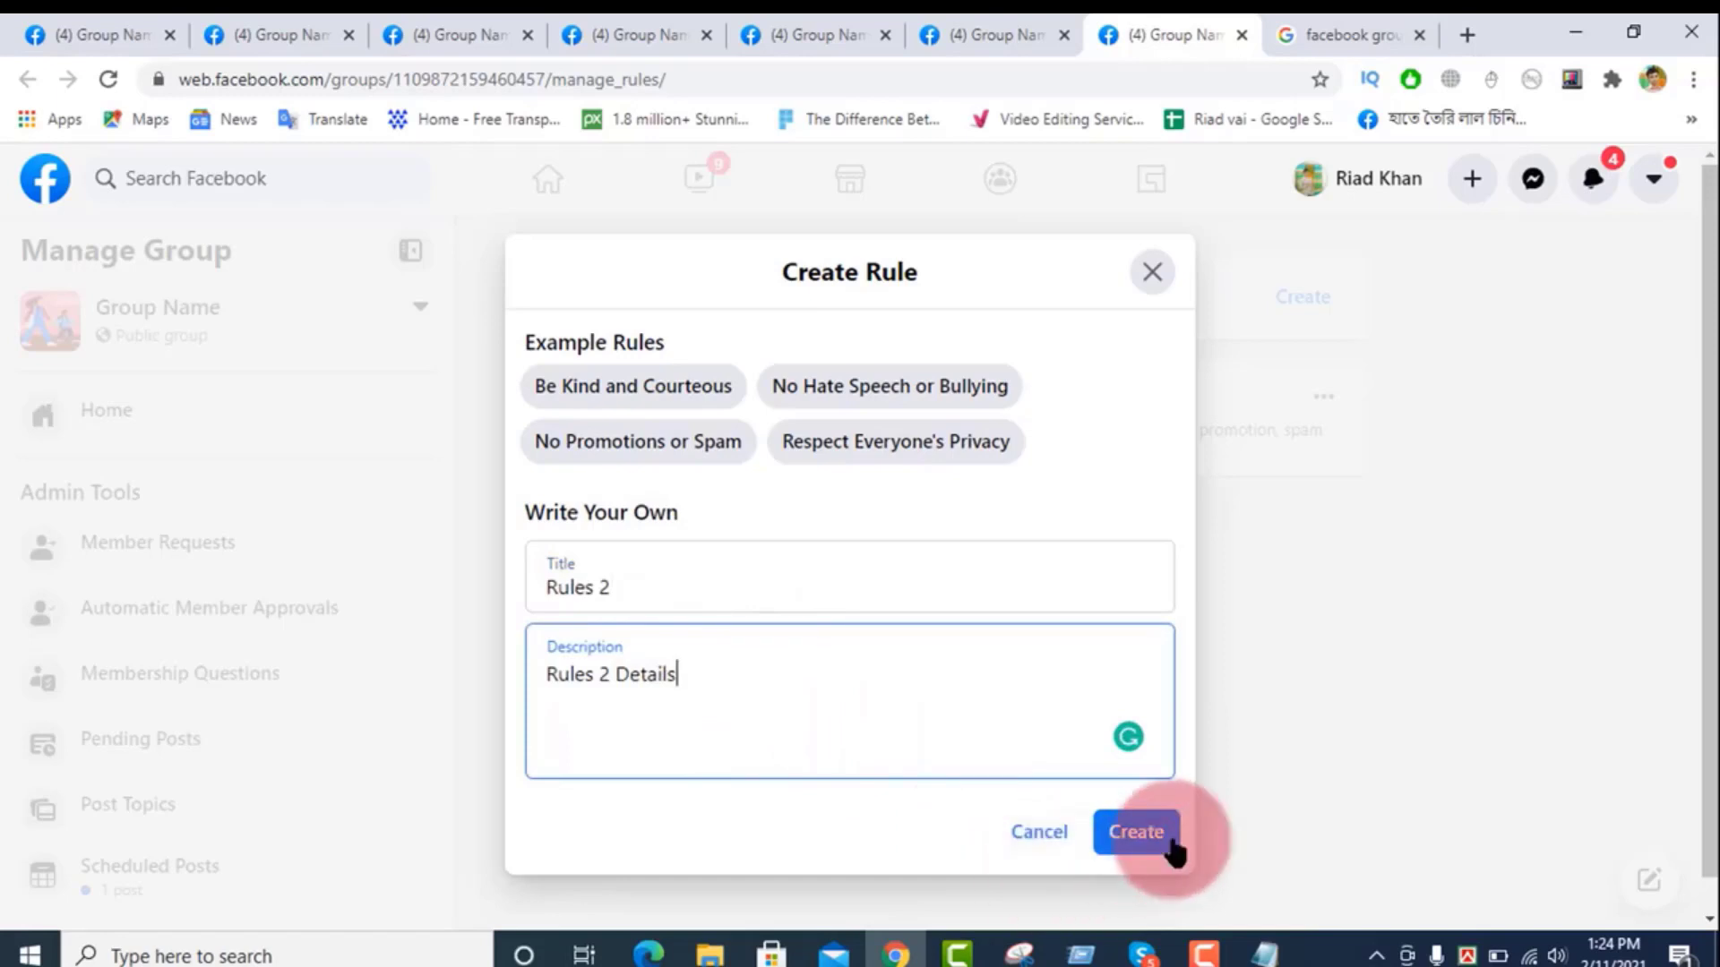
left_click(1138, 832)
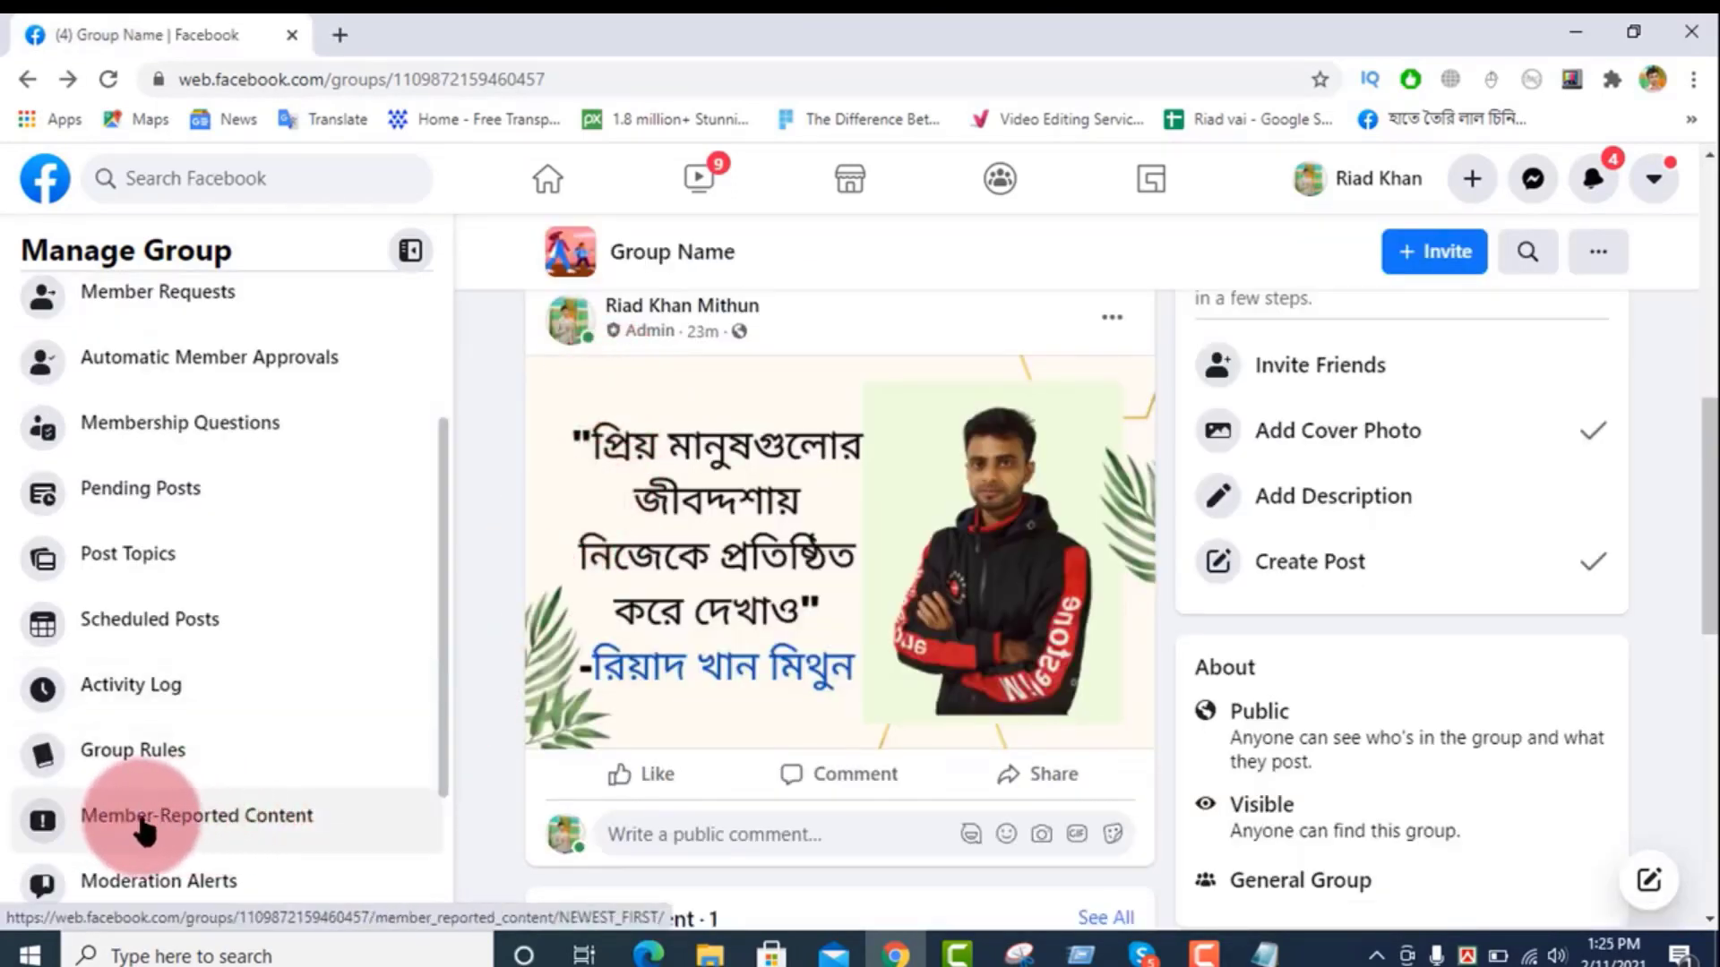
Step: Open the group's Member-Reported Content page in a separate browser tab, review it and close it
middle_click(255, 809)
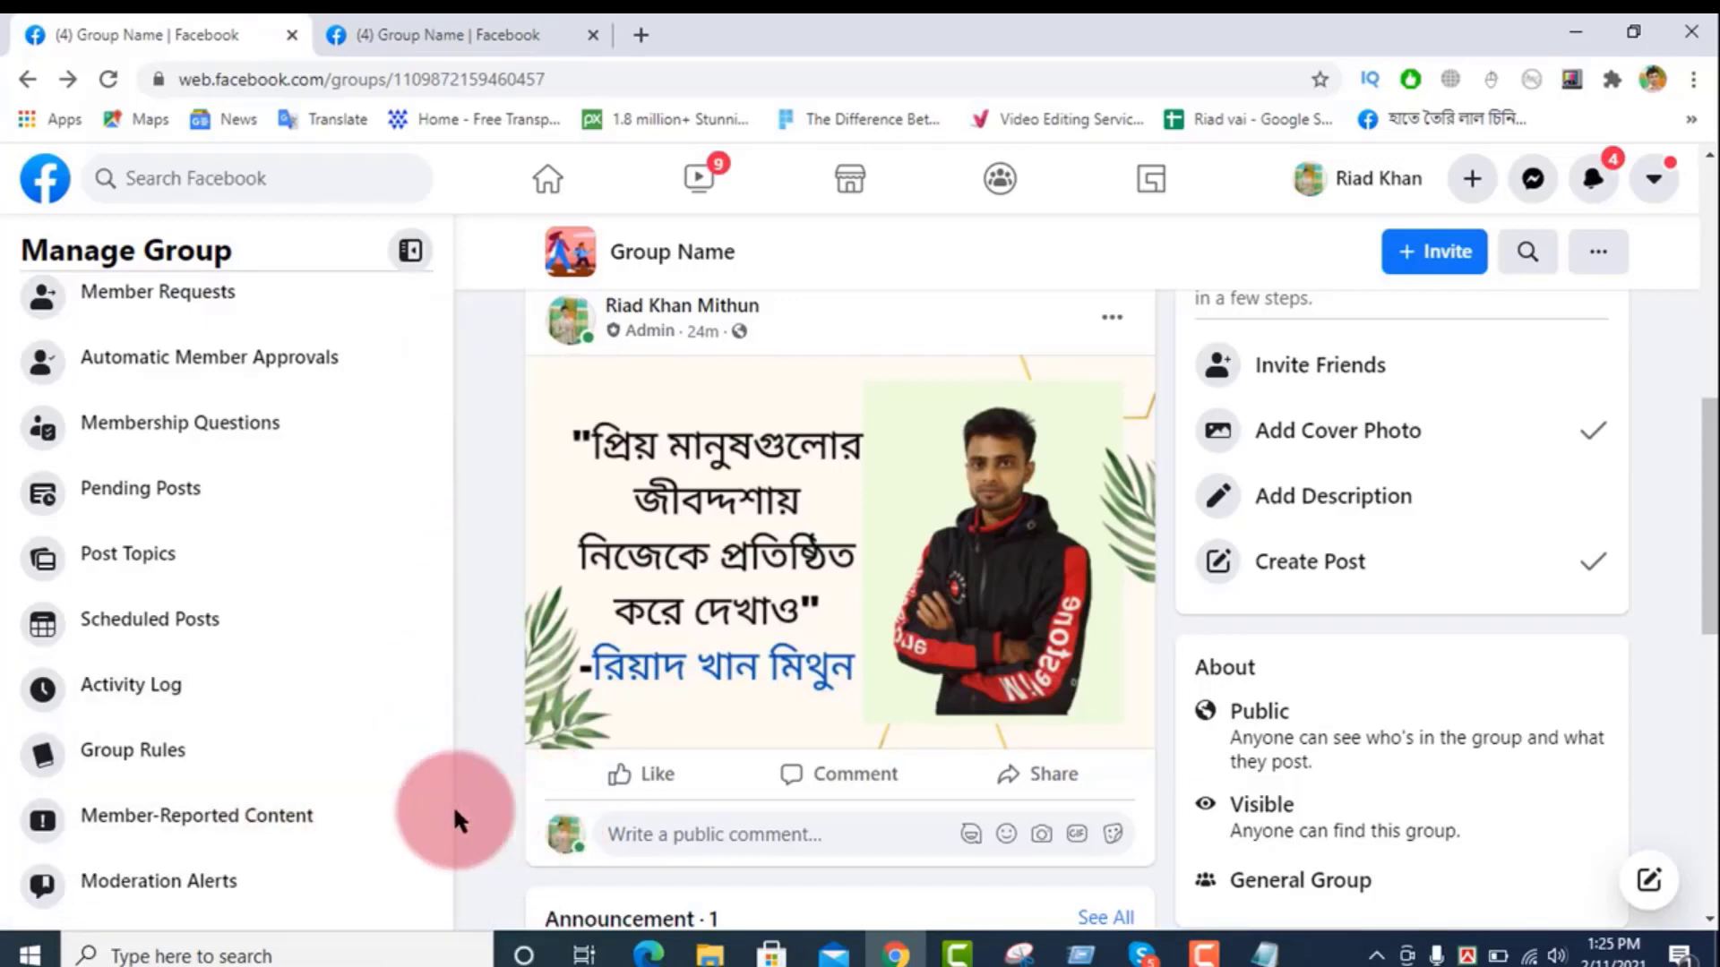
left_click(455, 27)
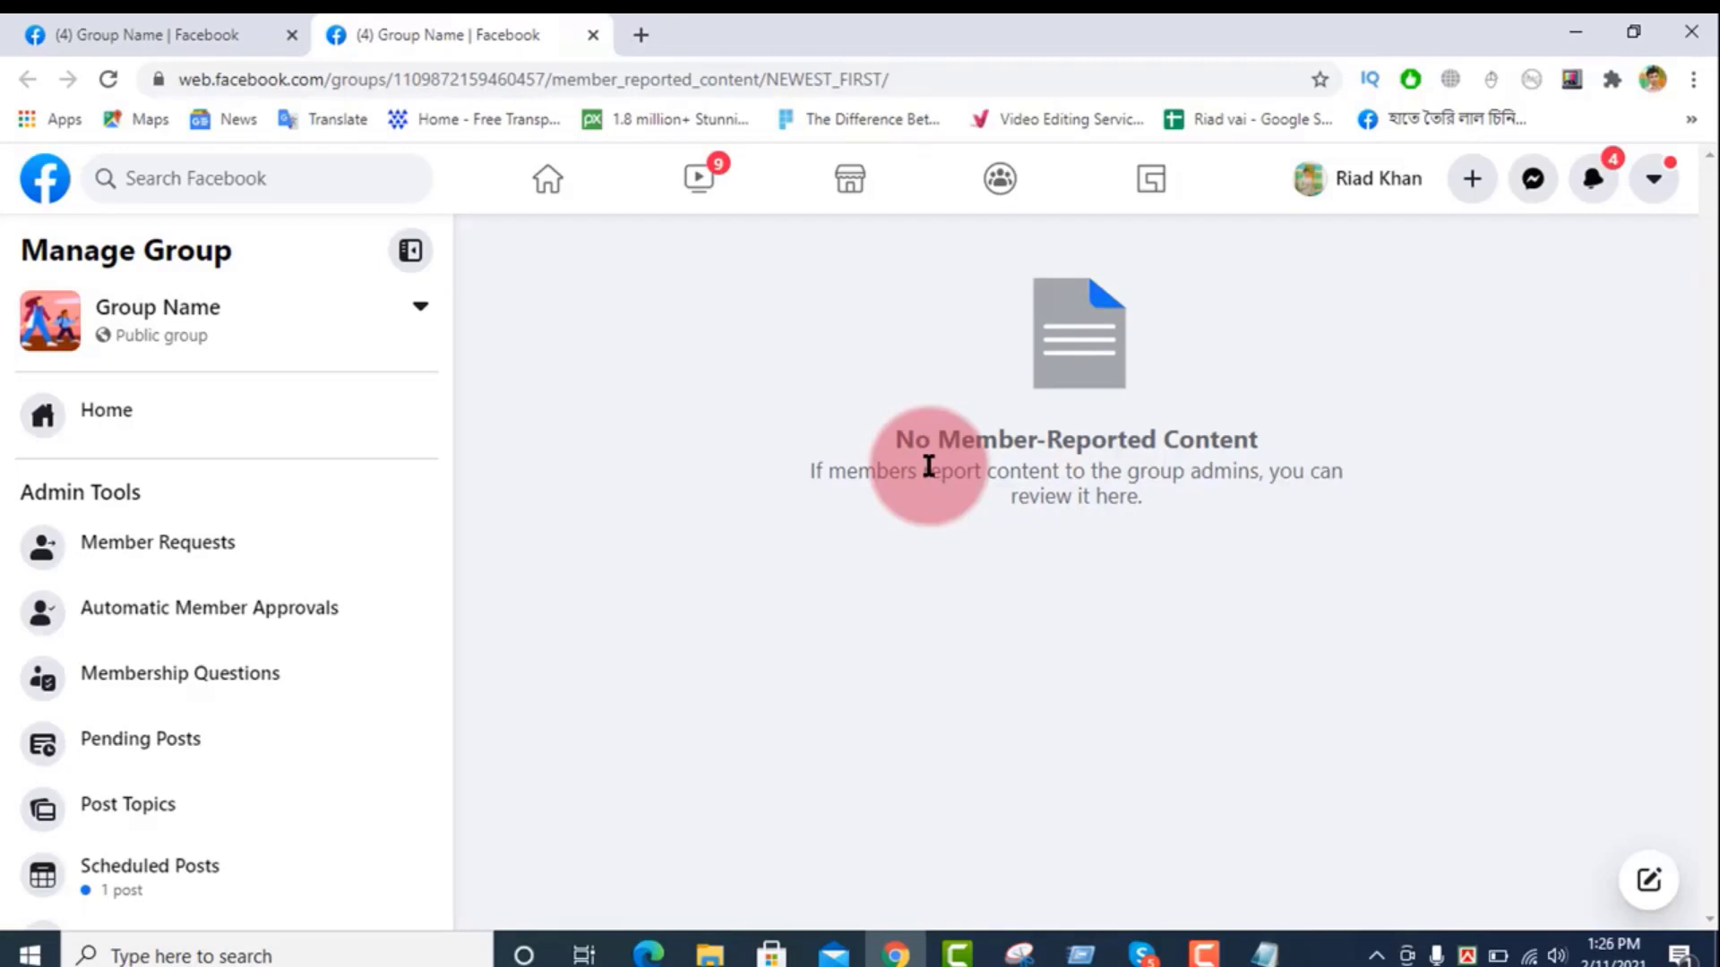
key("ctrl+w")
Step: Open the group's Moderation Alerts page in a separate browser tab and switch to it
scroll(233, 858, "down", 1)
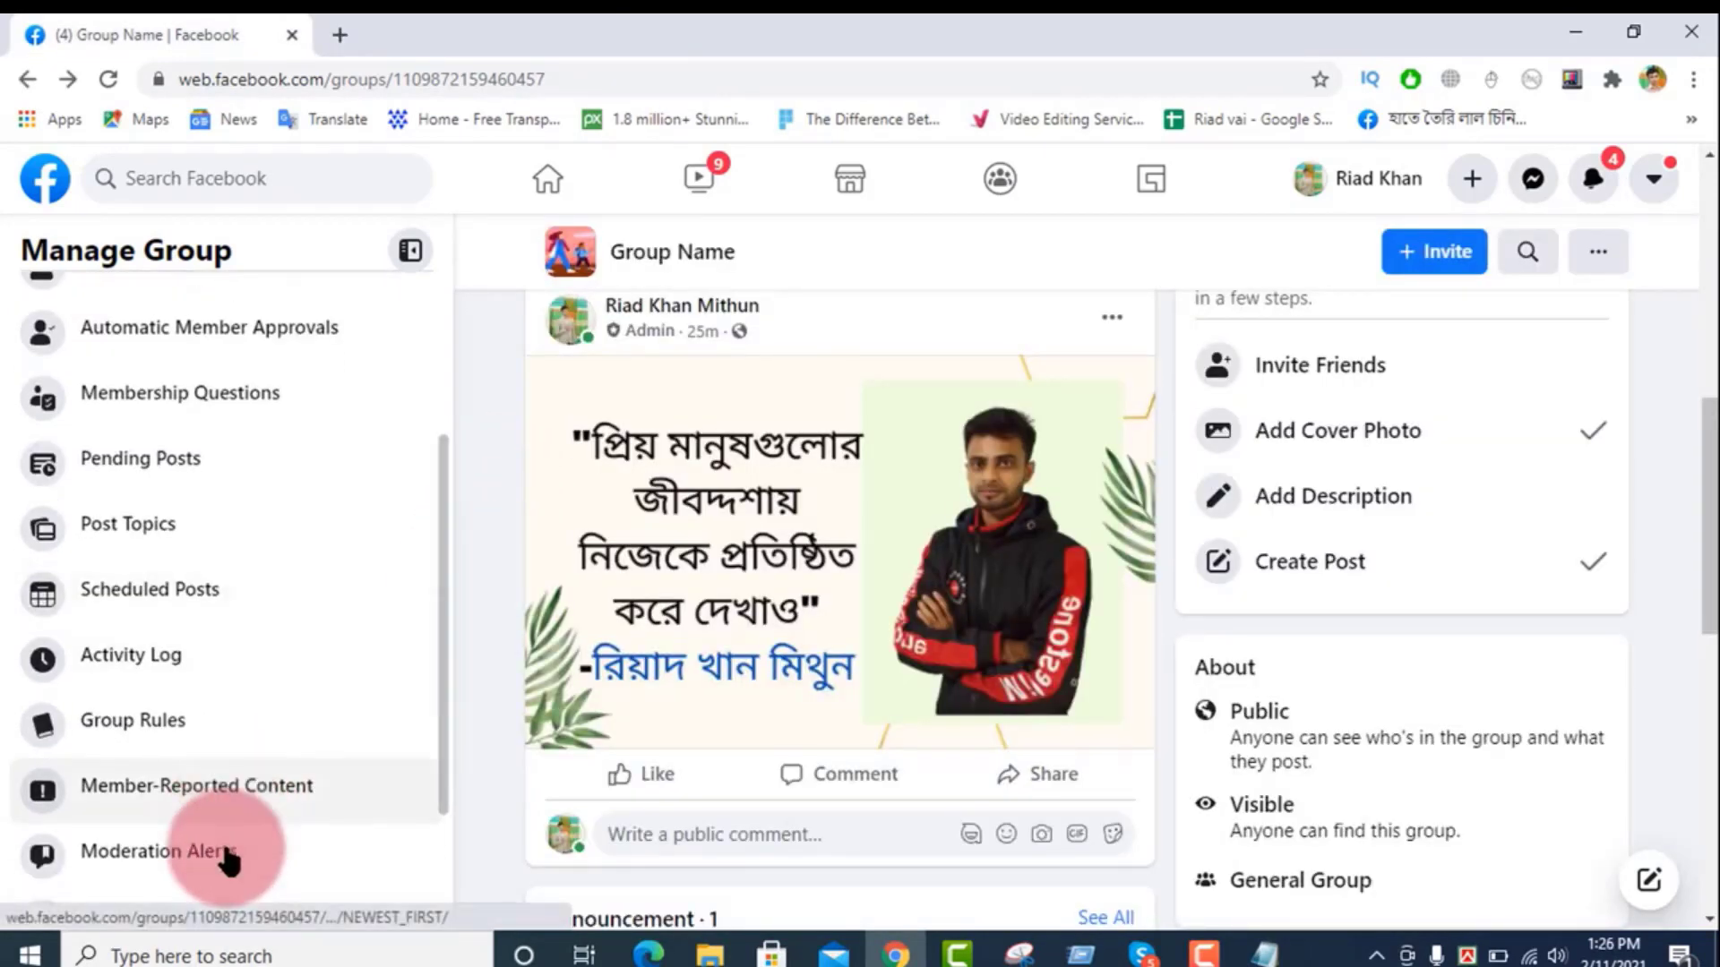
scroll(230, 860, "down", 1)
left_click(165, 771, "ctrl")
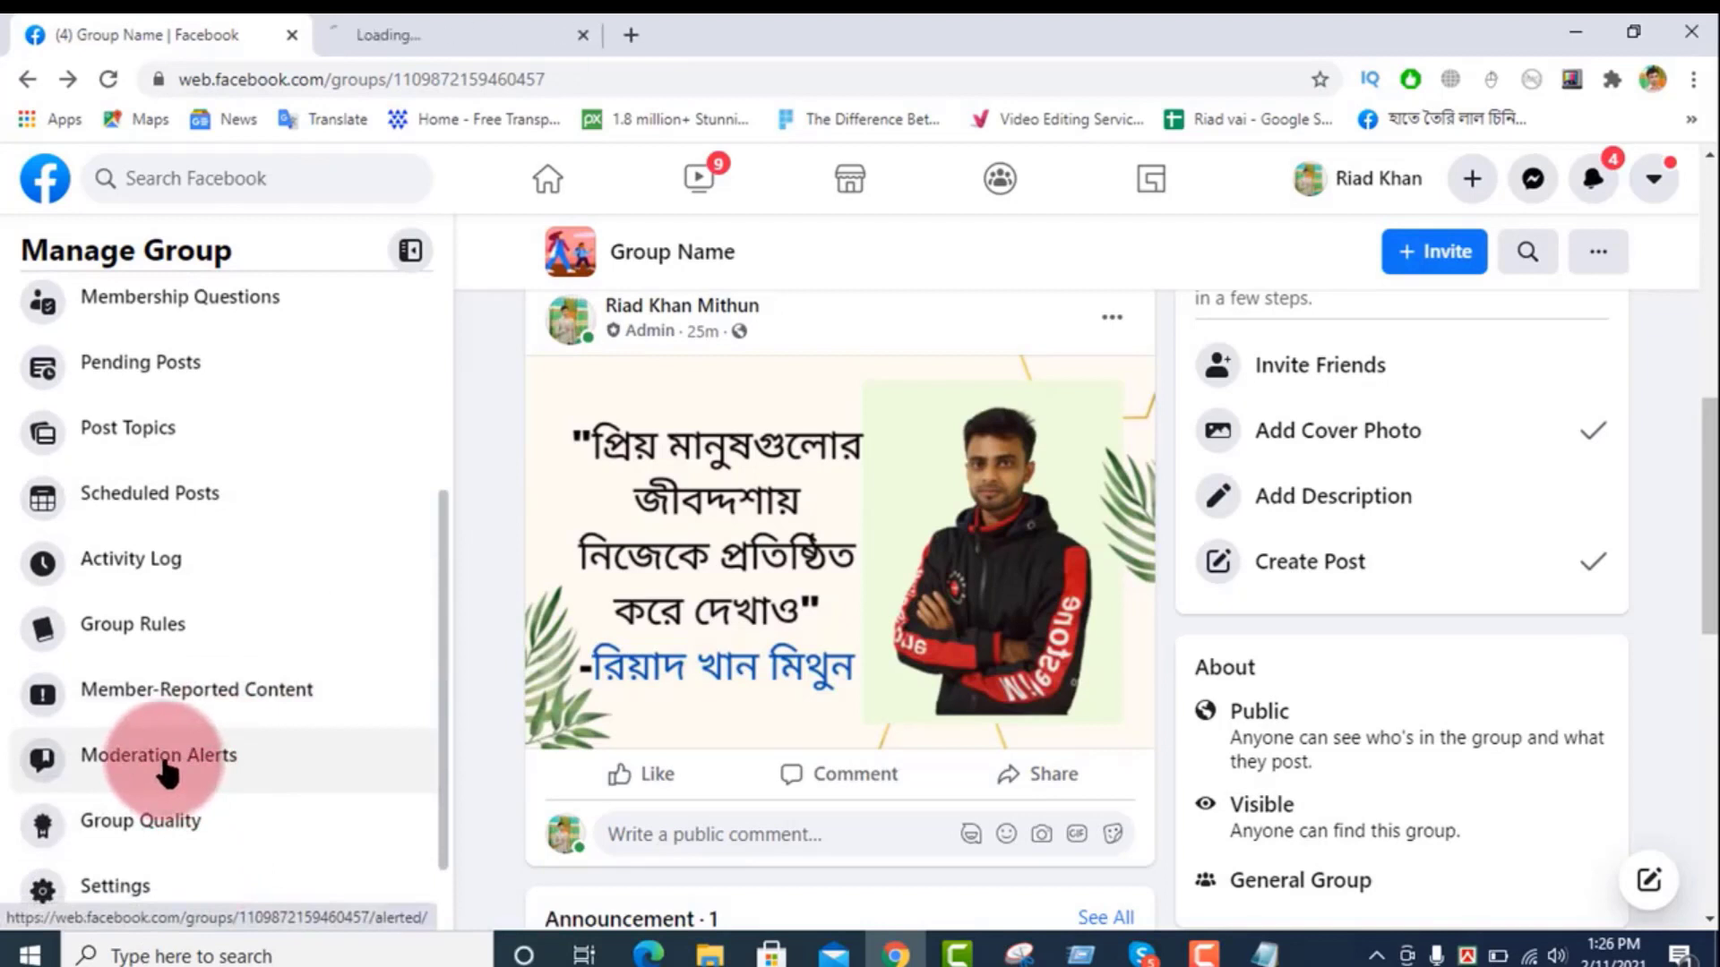
left_click(448, 34)
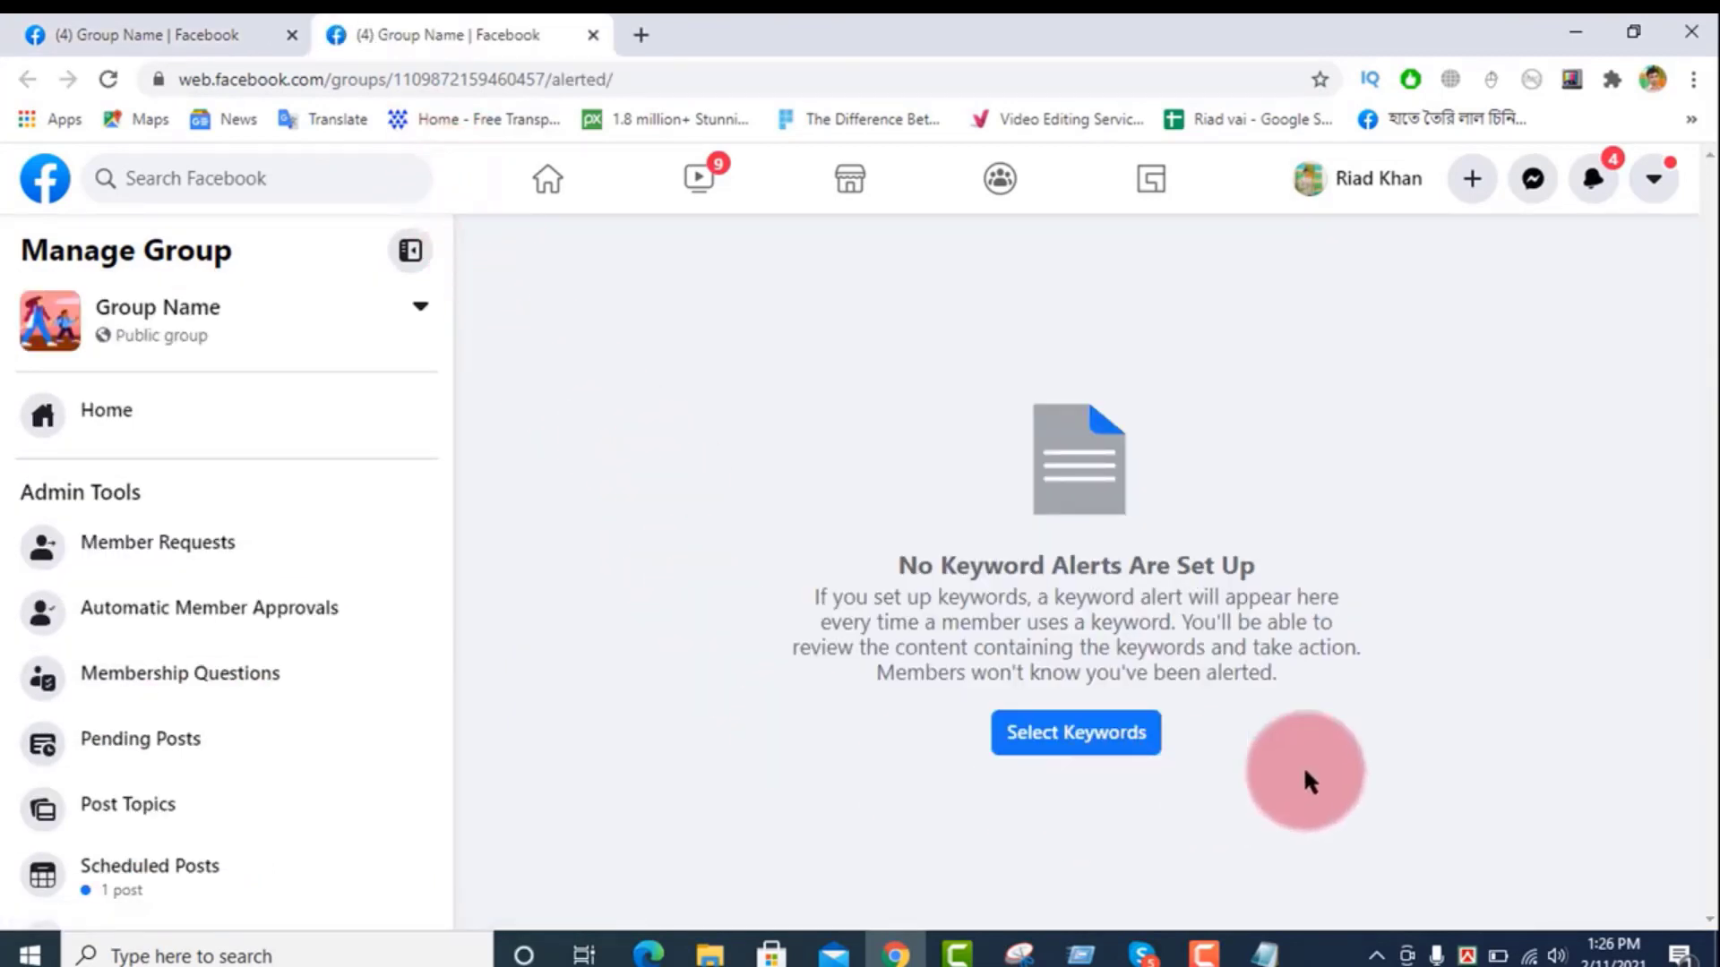
Step: Add "biraler baccha" as a keyword alert for the group
left_click(1088, 740)
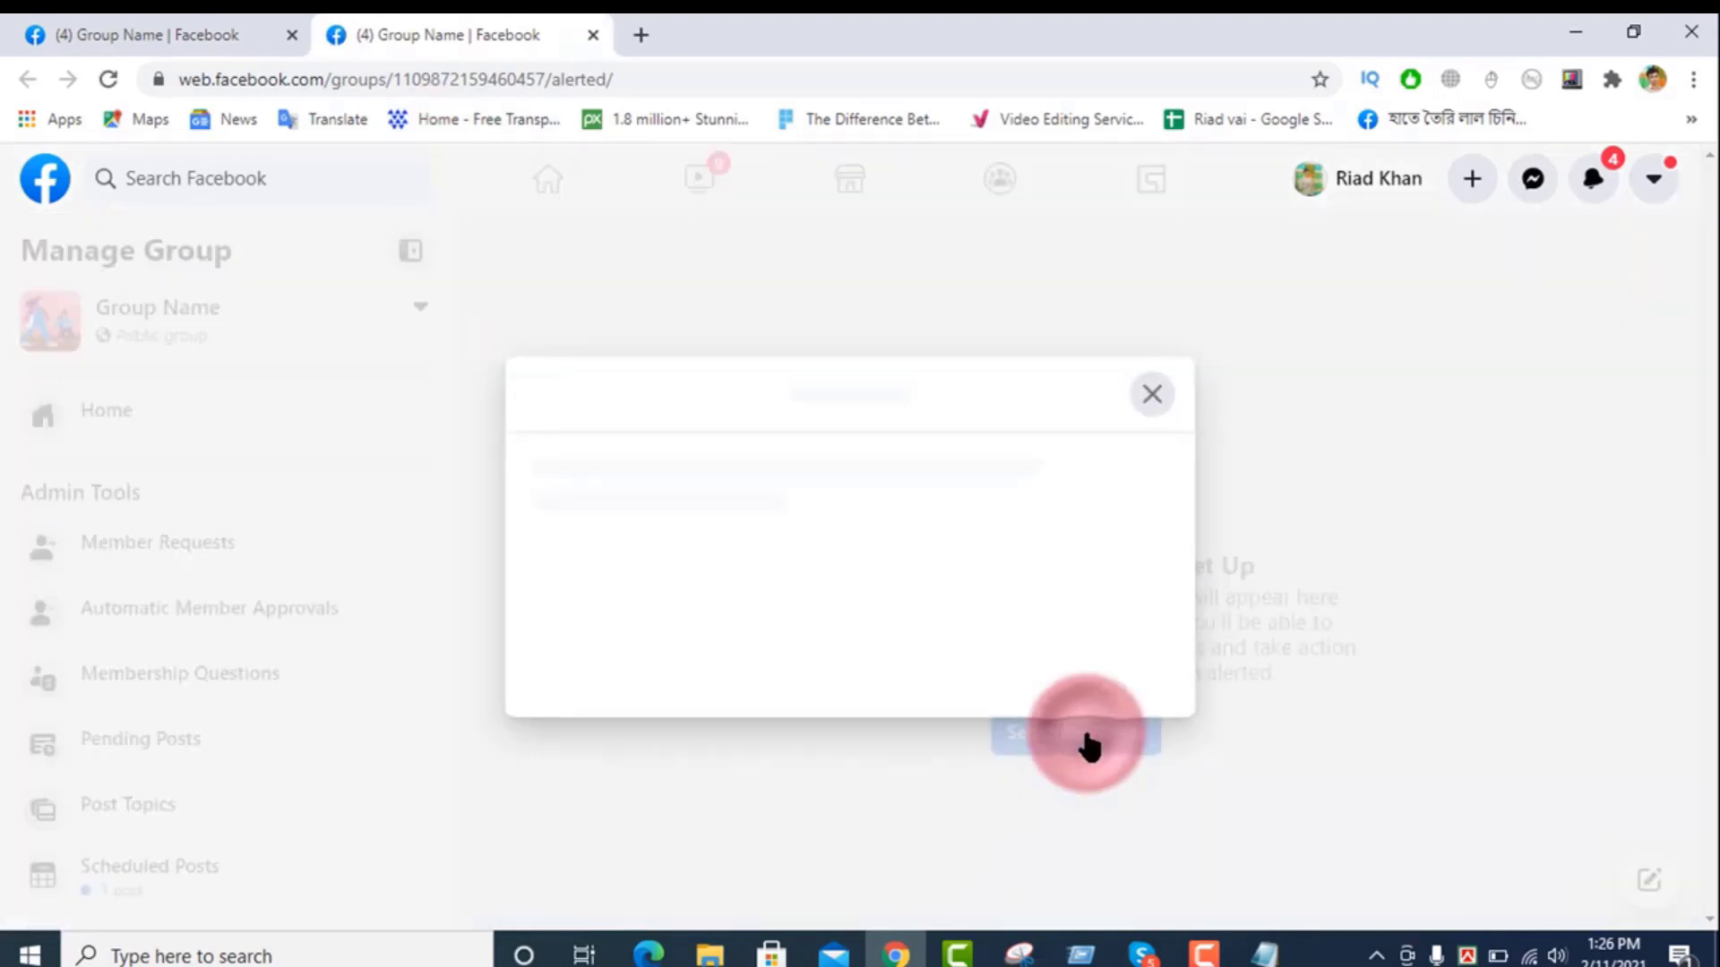
left_click(788, 584)
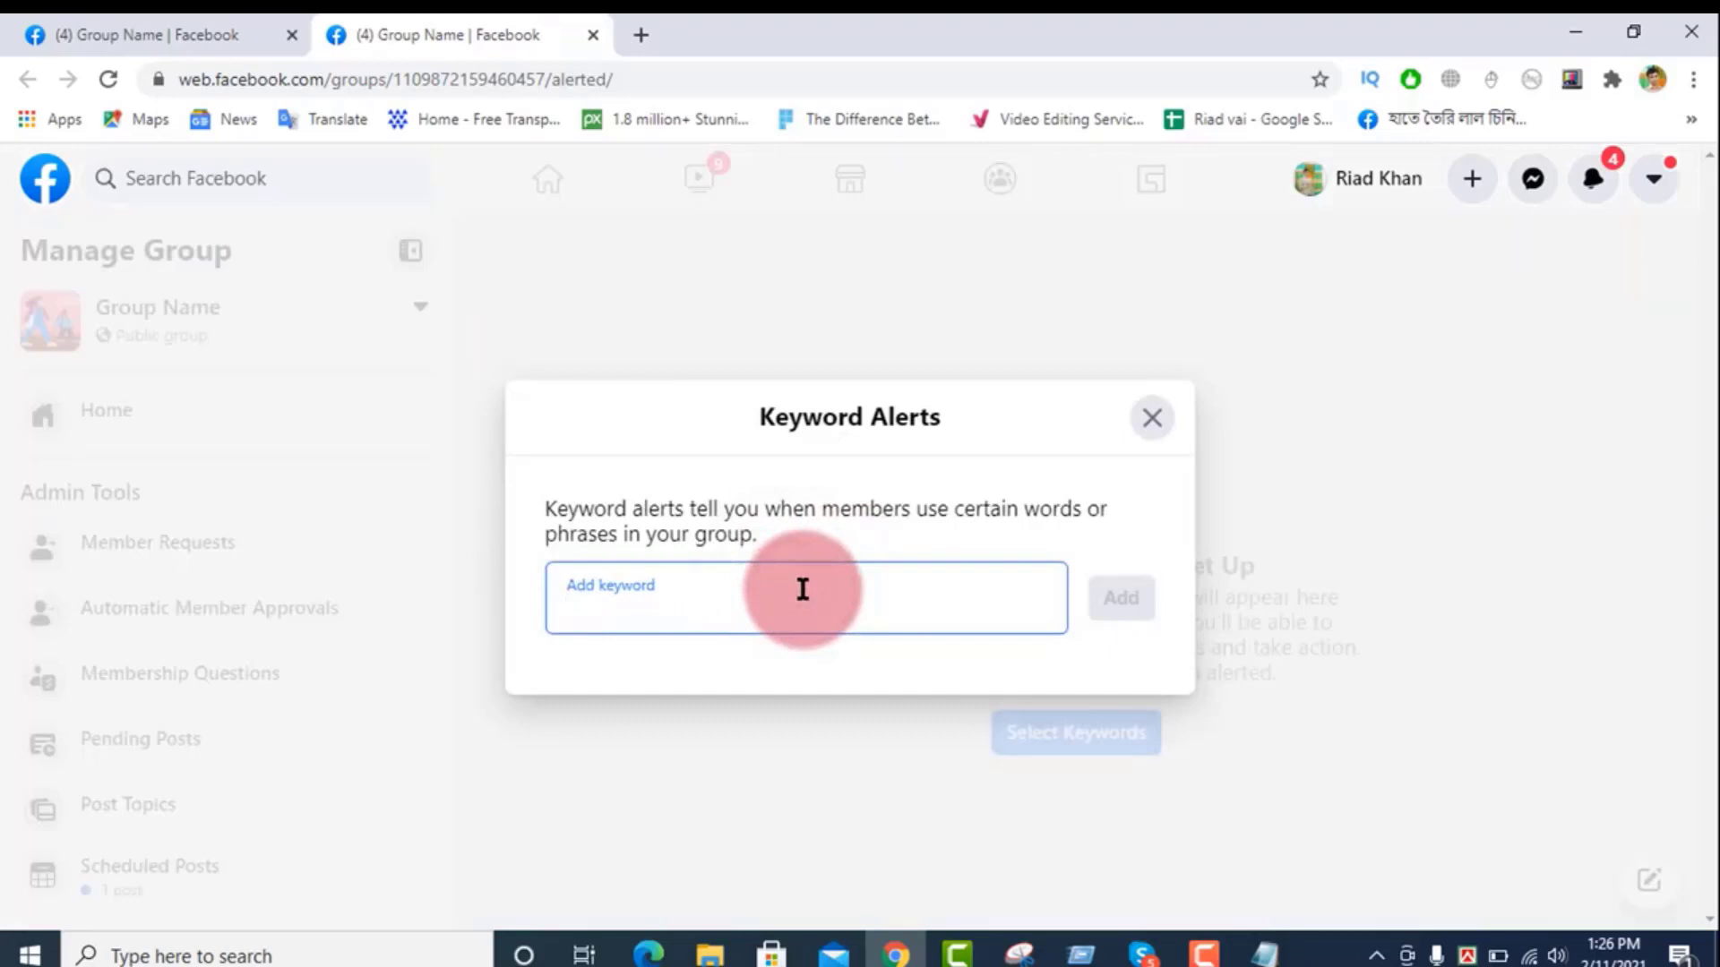
type("bi")
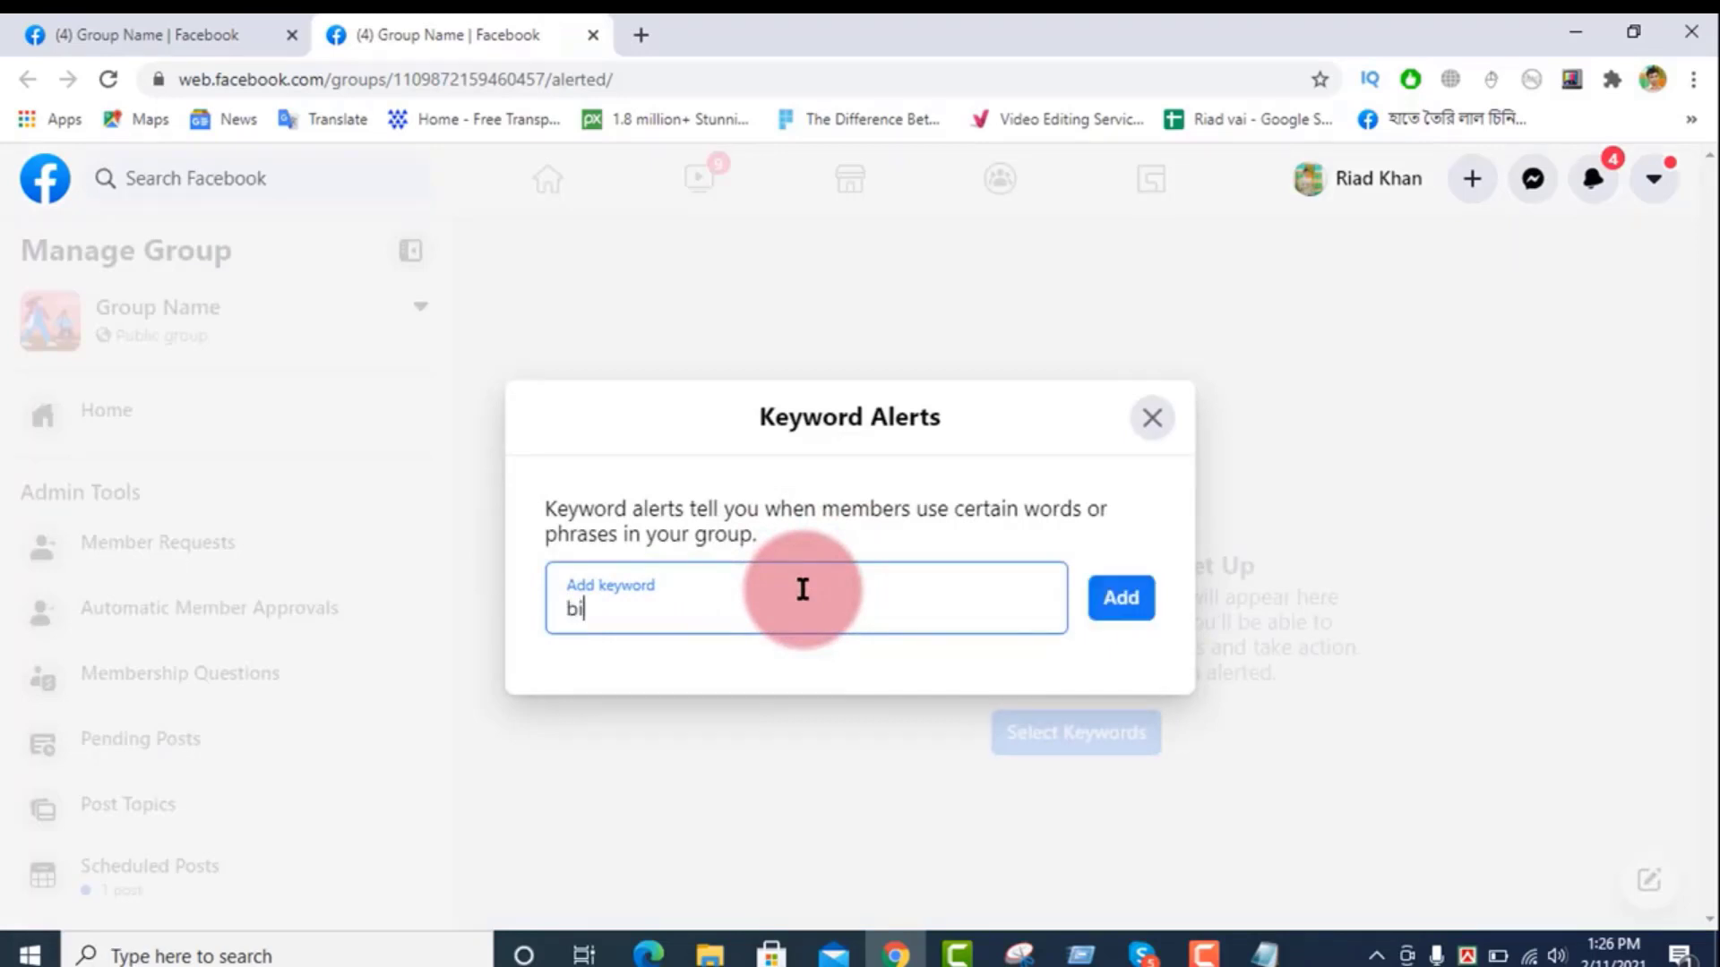
type("raler baccha")
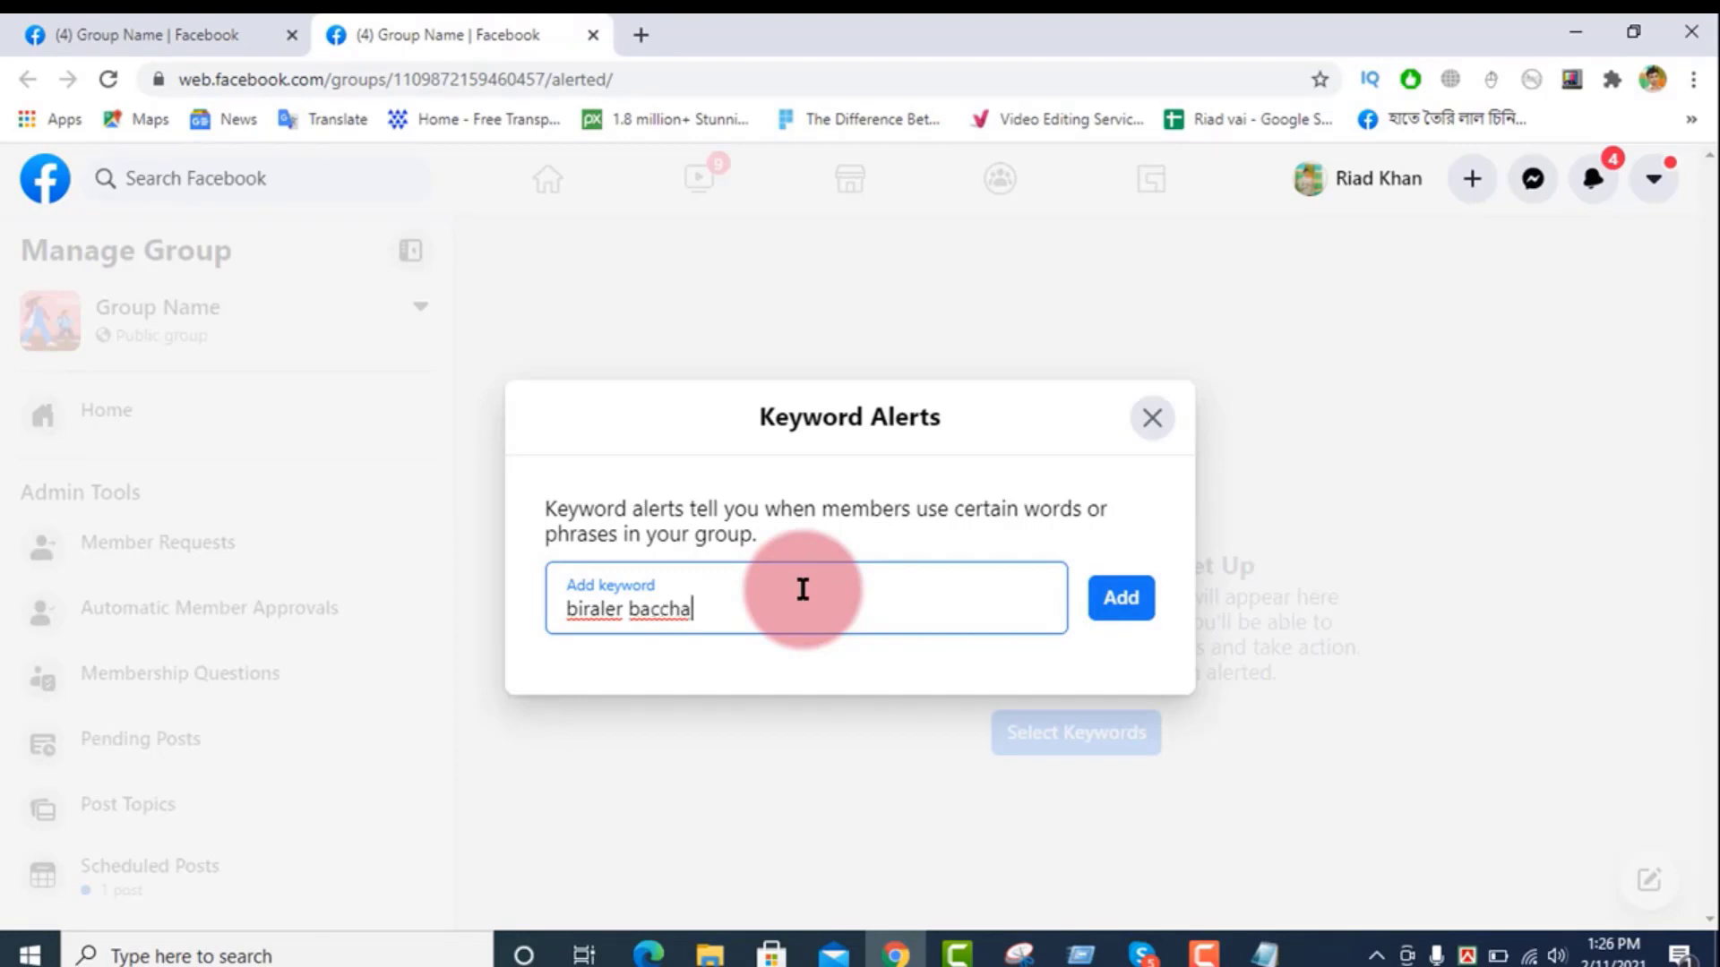
left_click(1131, 600)
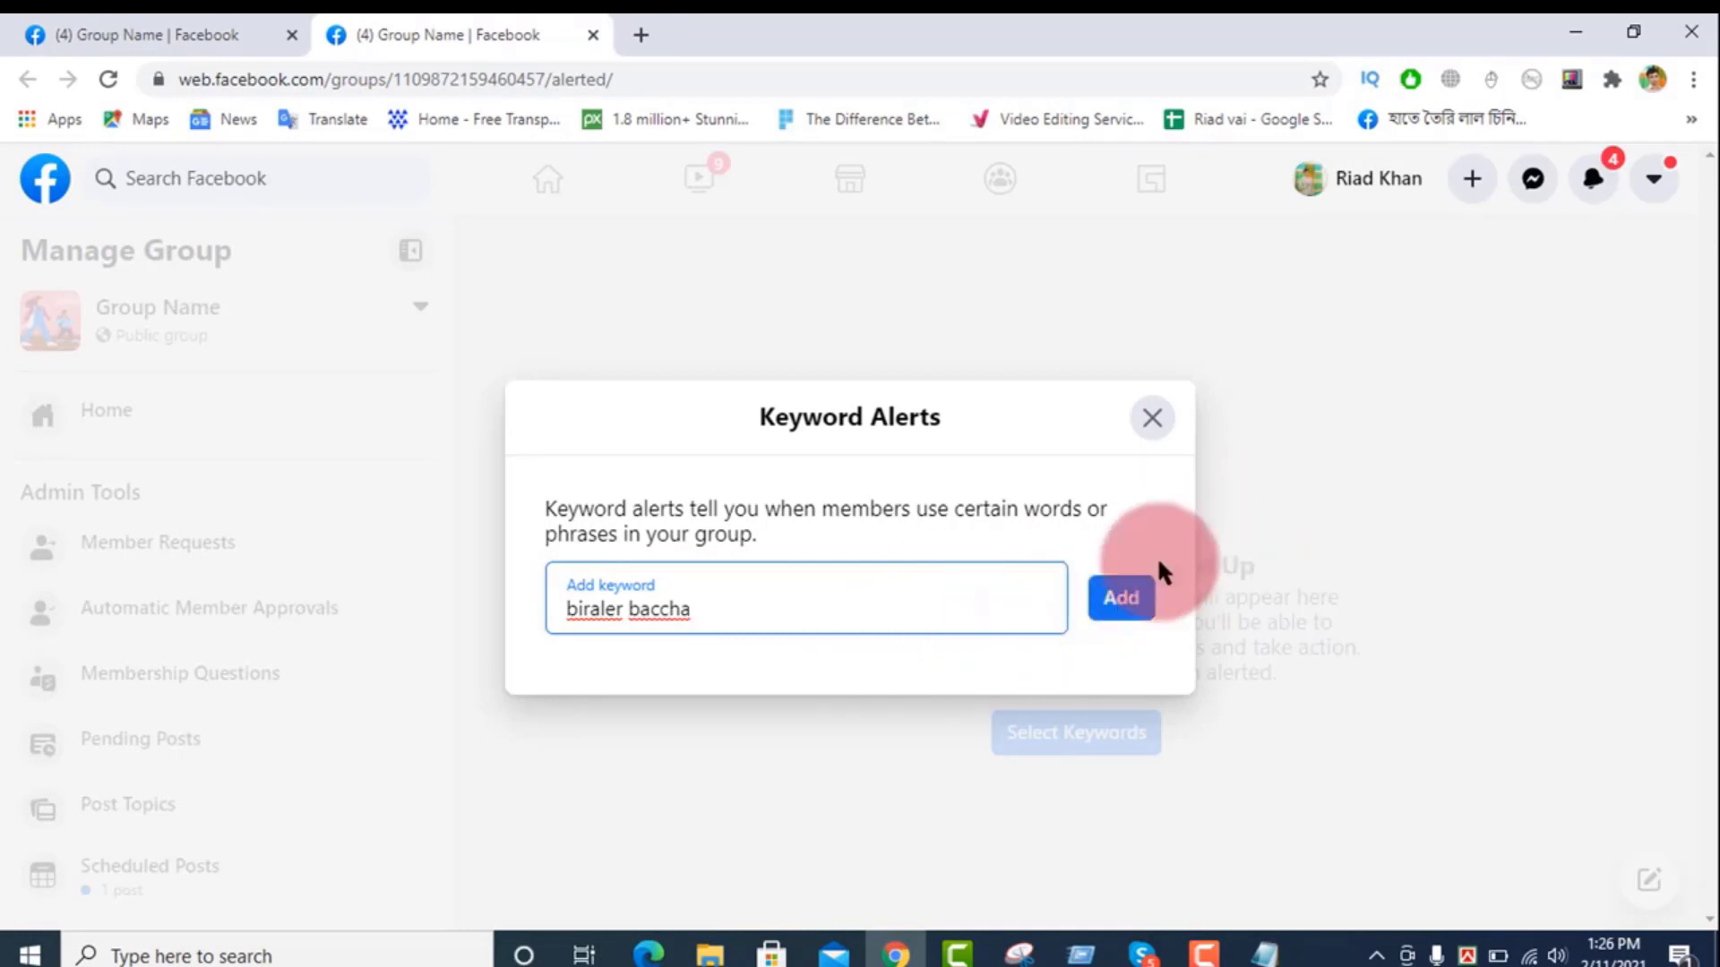
left_click(1114, 613)
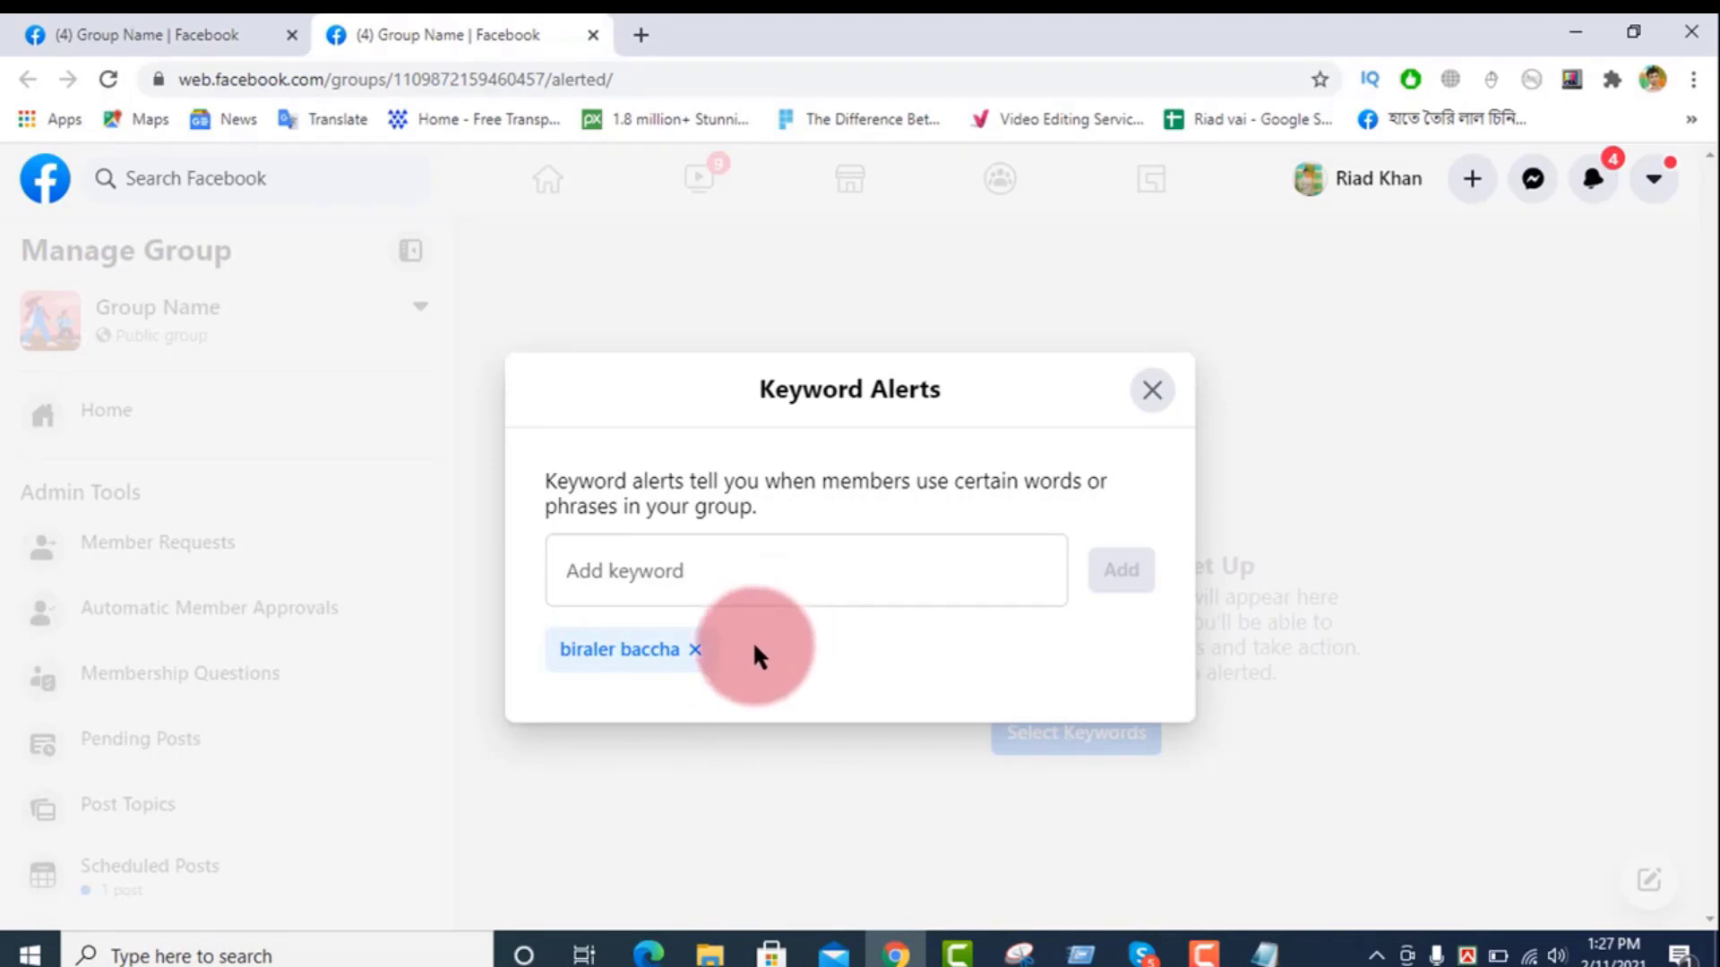
left_click(766, 592)
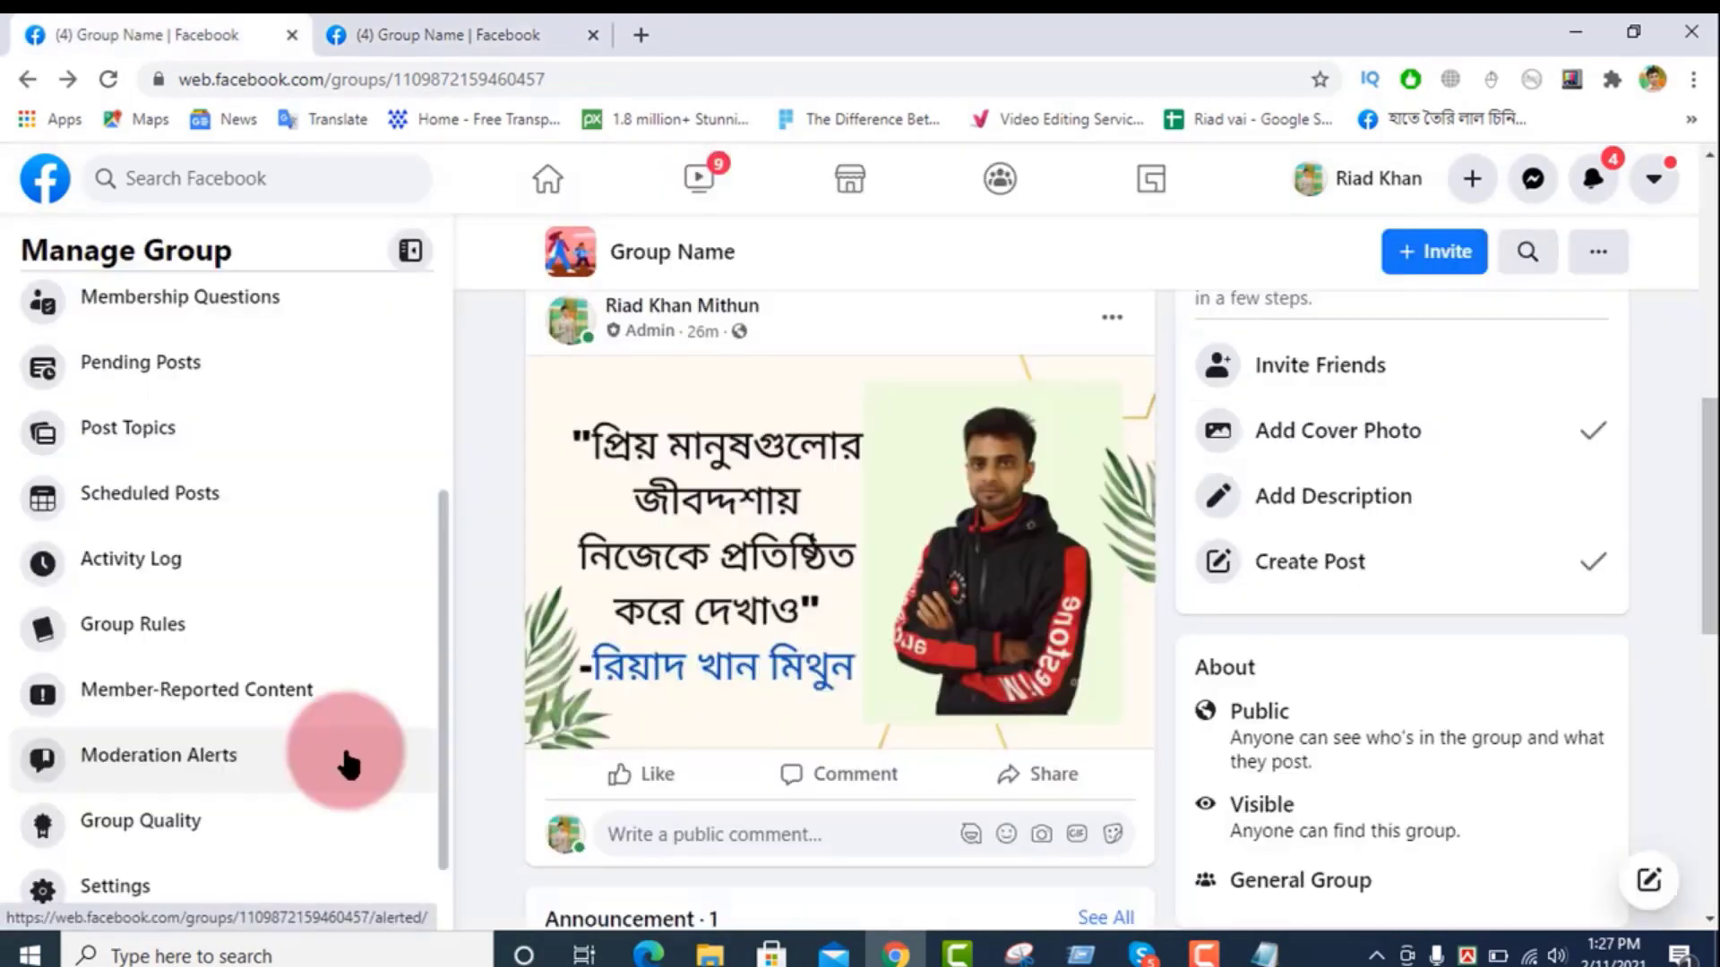
Step: Open the Group Quality page from the group's main page in a separate browser tab and review it
scroll(179, 743, "down", 1)
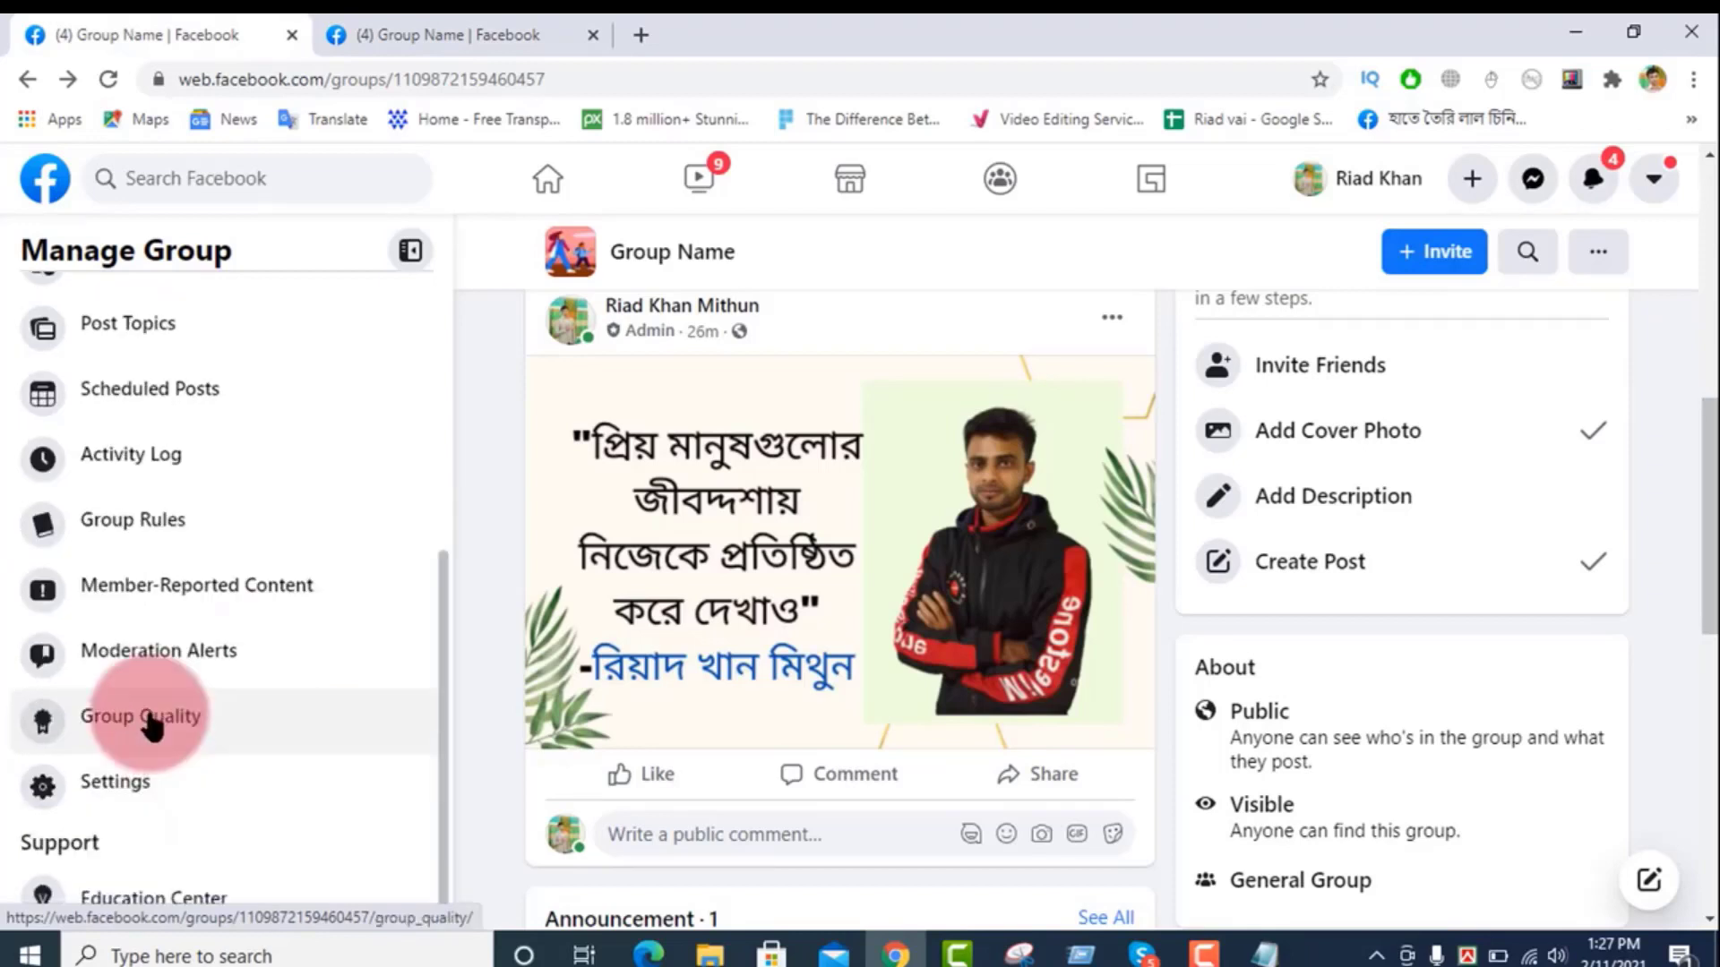
middle_click(154, 717)
left_click(741, 32)
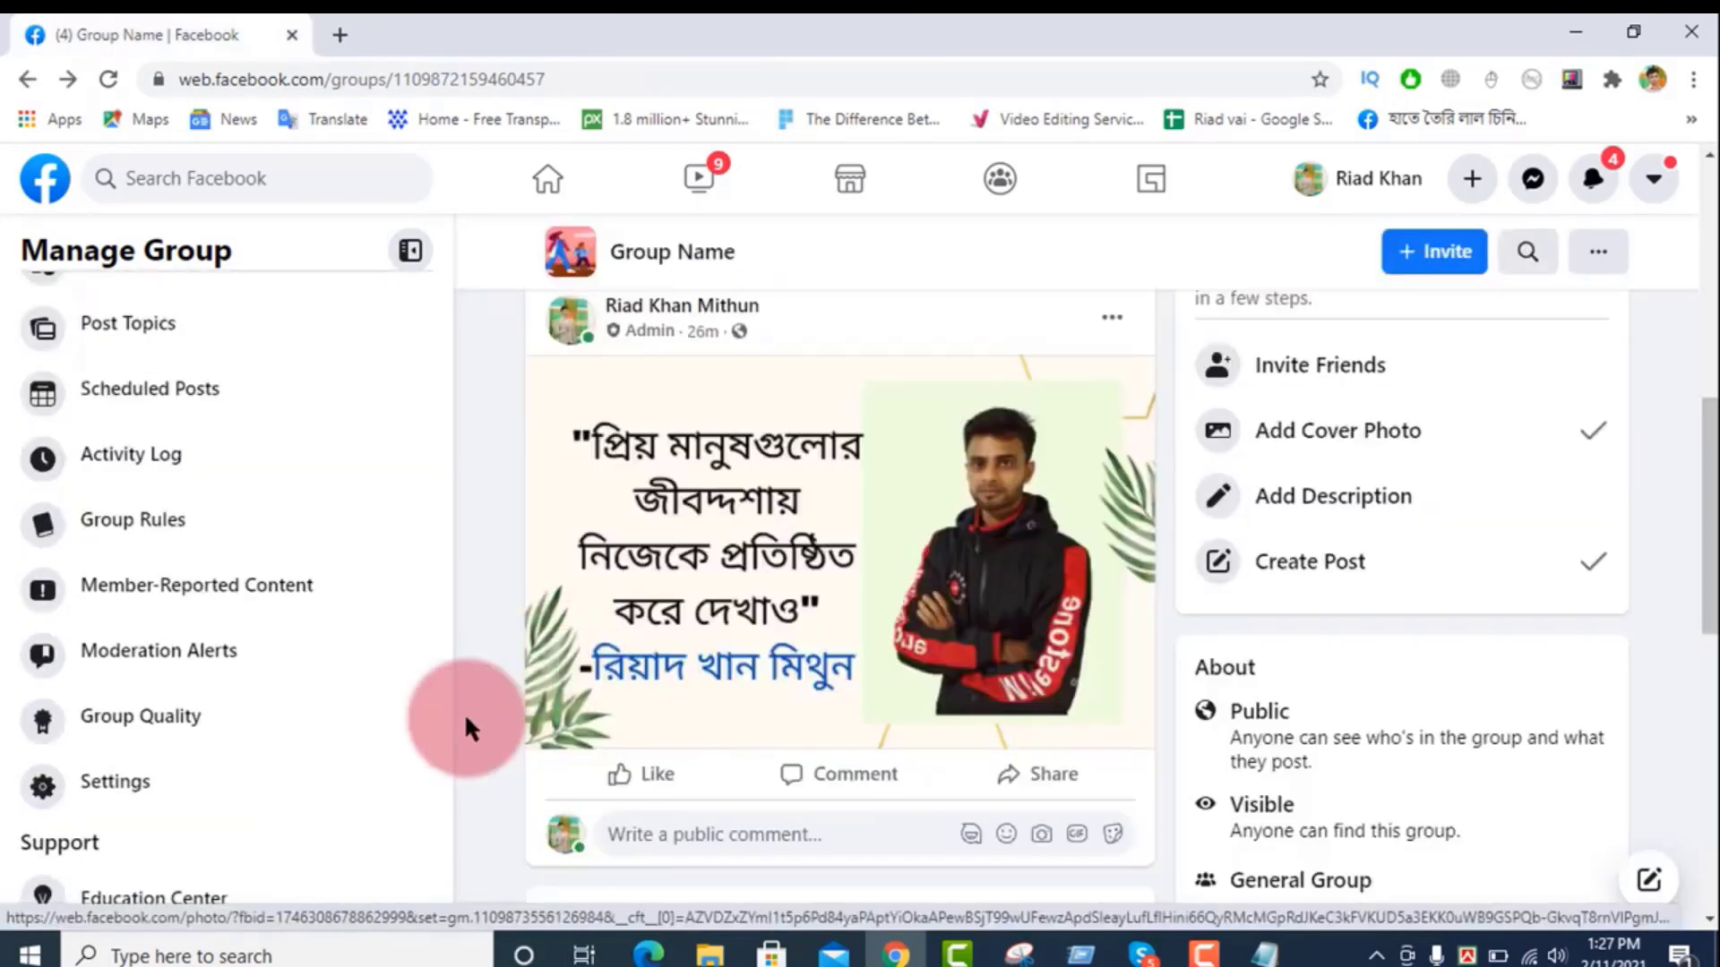
Step: Open the group's Settings page in a separate browser tab and open its name and description for editing
middle_click(100, 772)
left_click(445, 27)
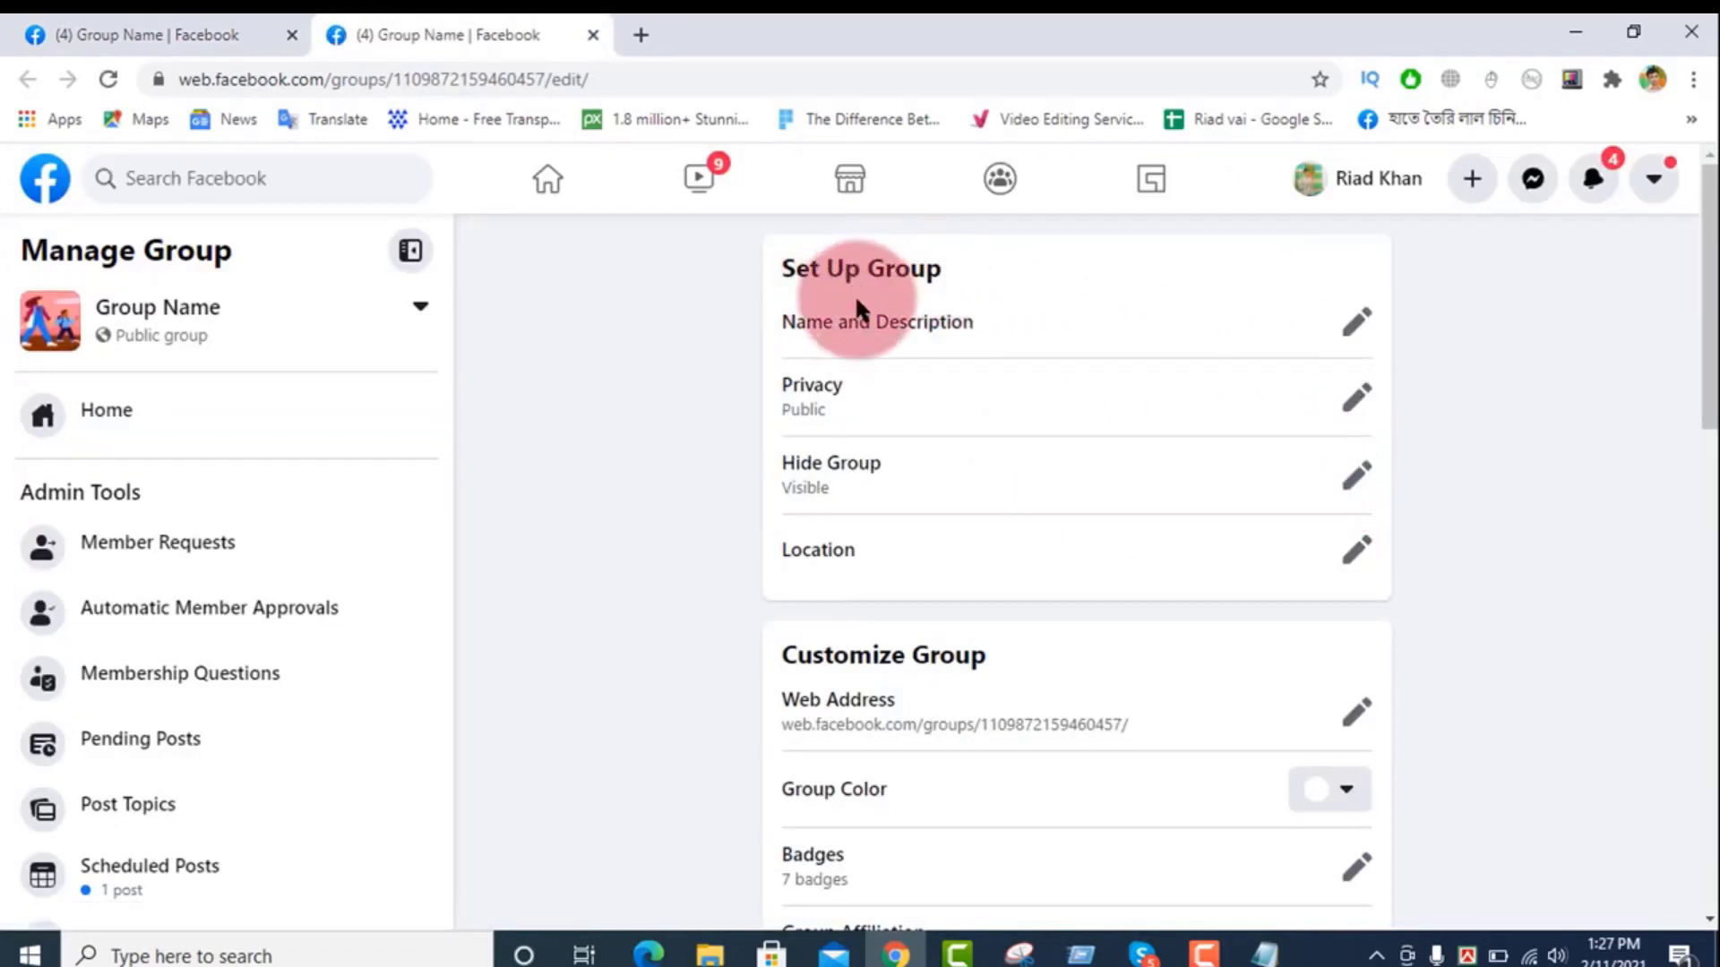
left_click(1354, 331)
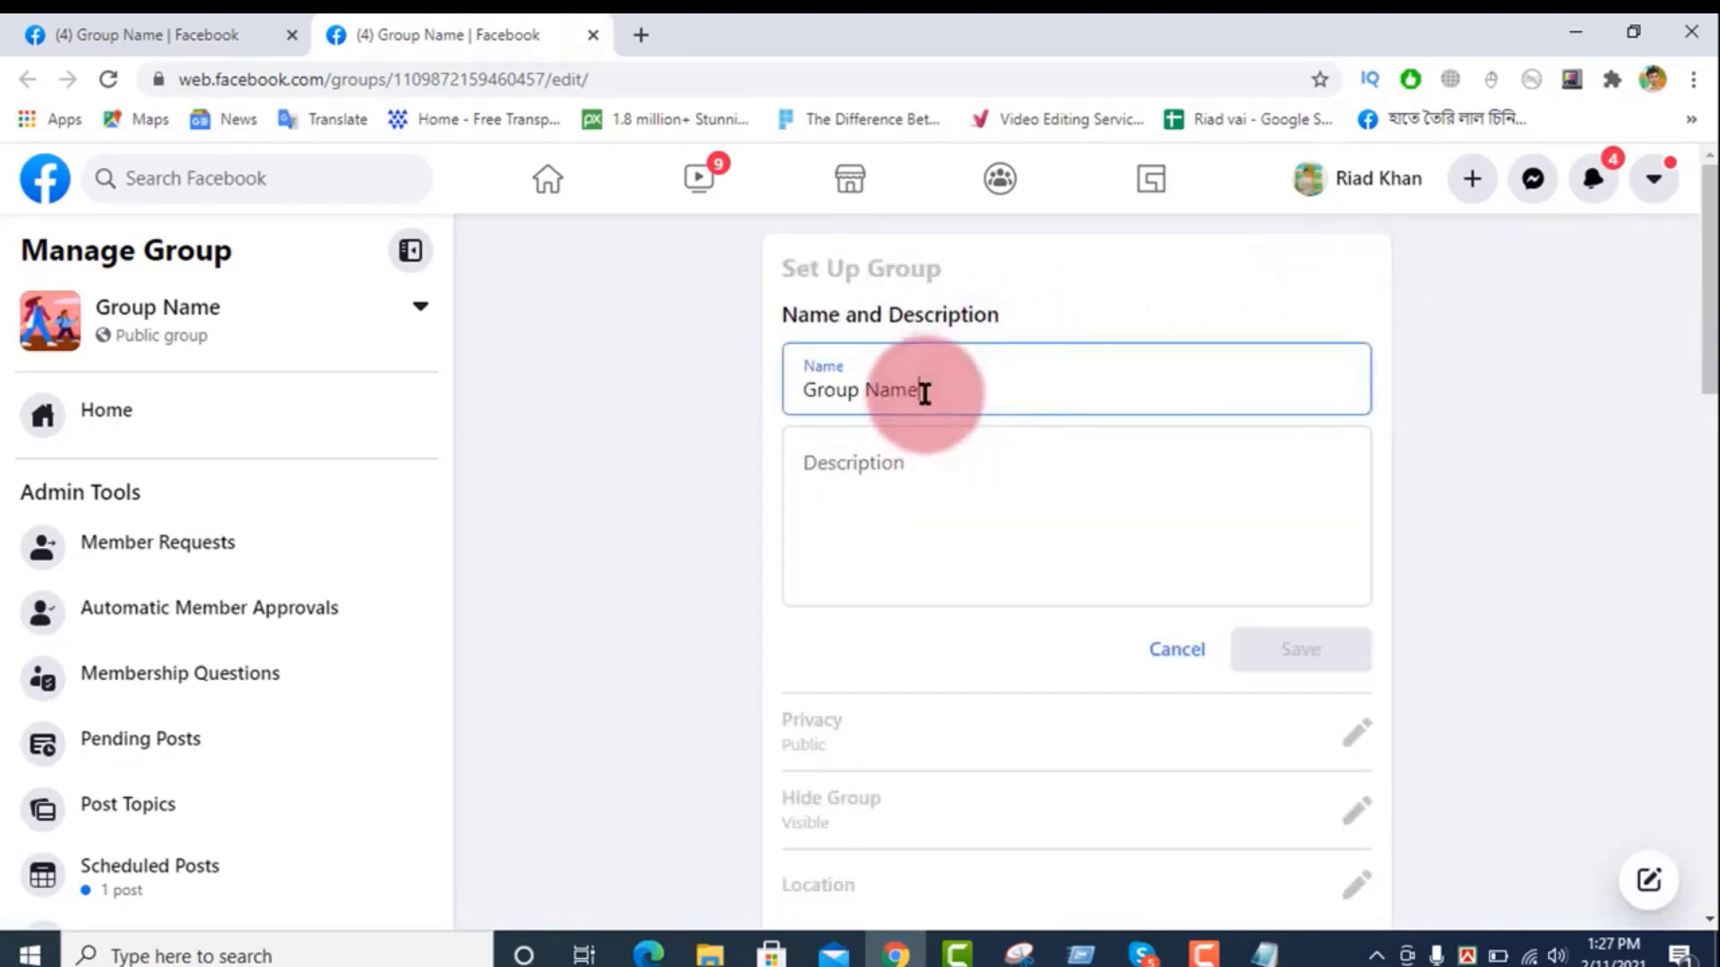
Step: Try adding "Example" to the end of the group's name
left_click_drag(926, 391, 818, 400)
left_click(1182, 390)
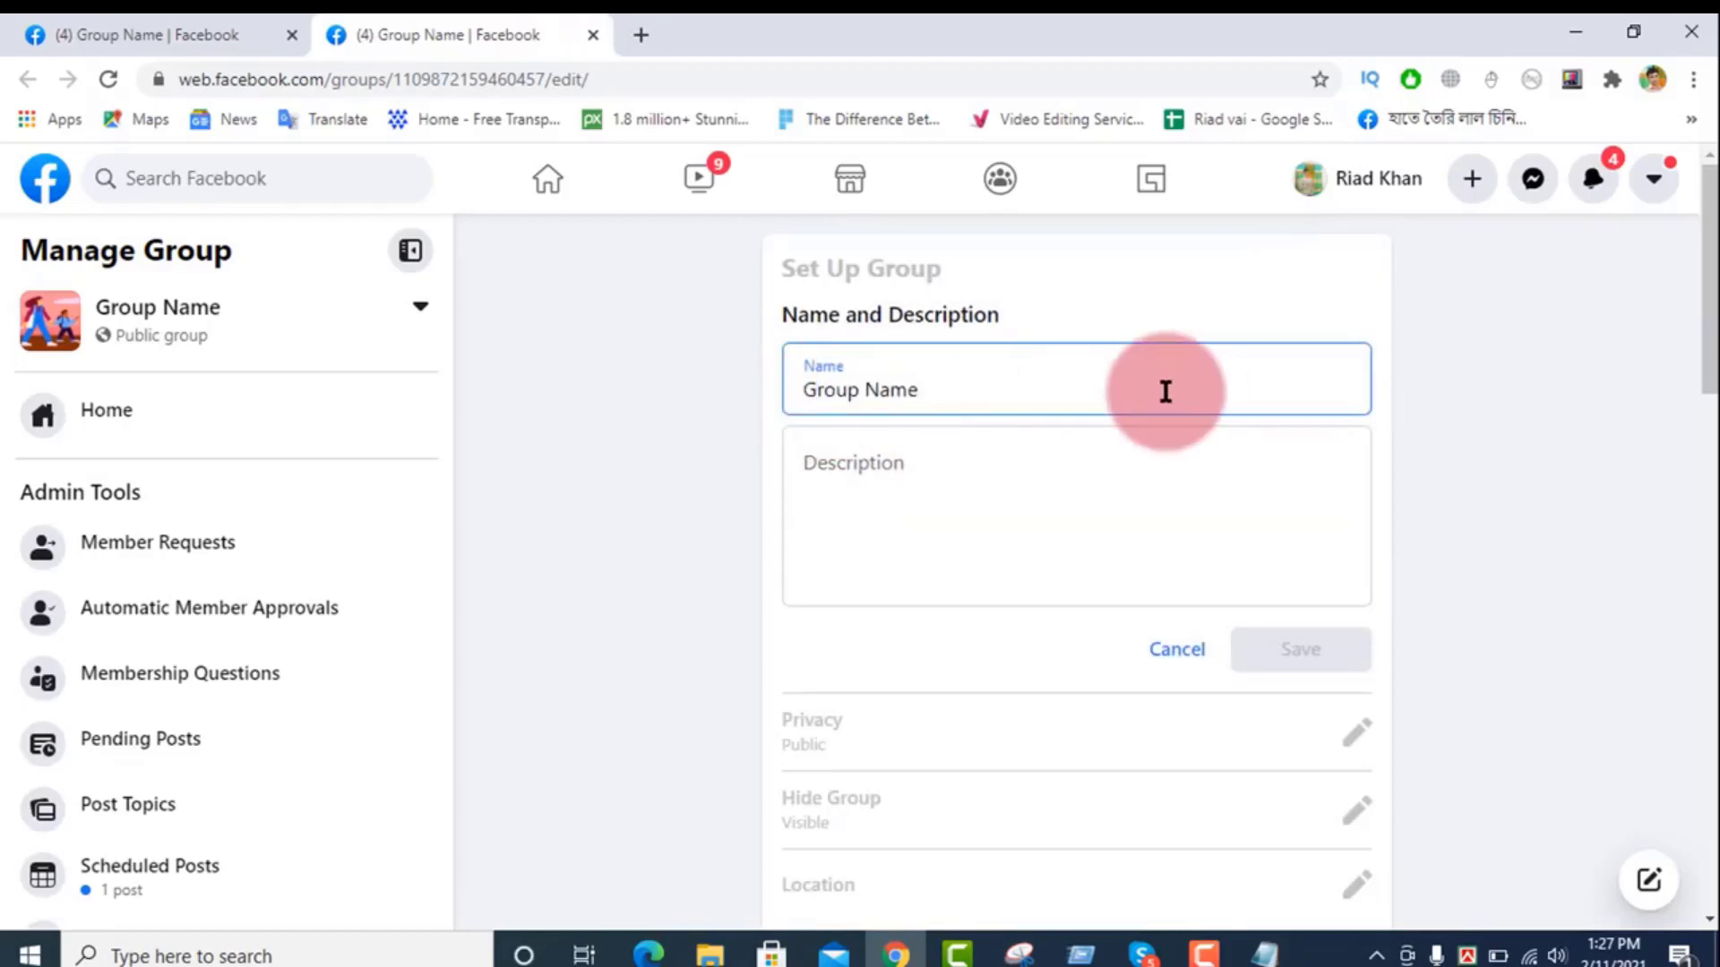
type("Example")
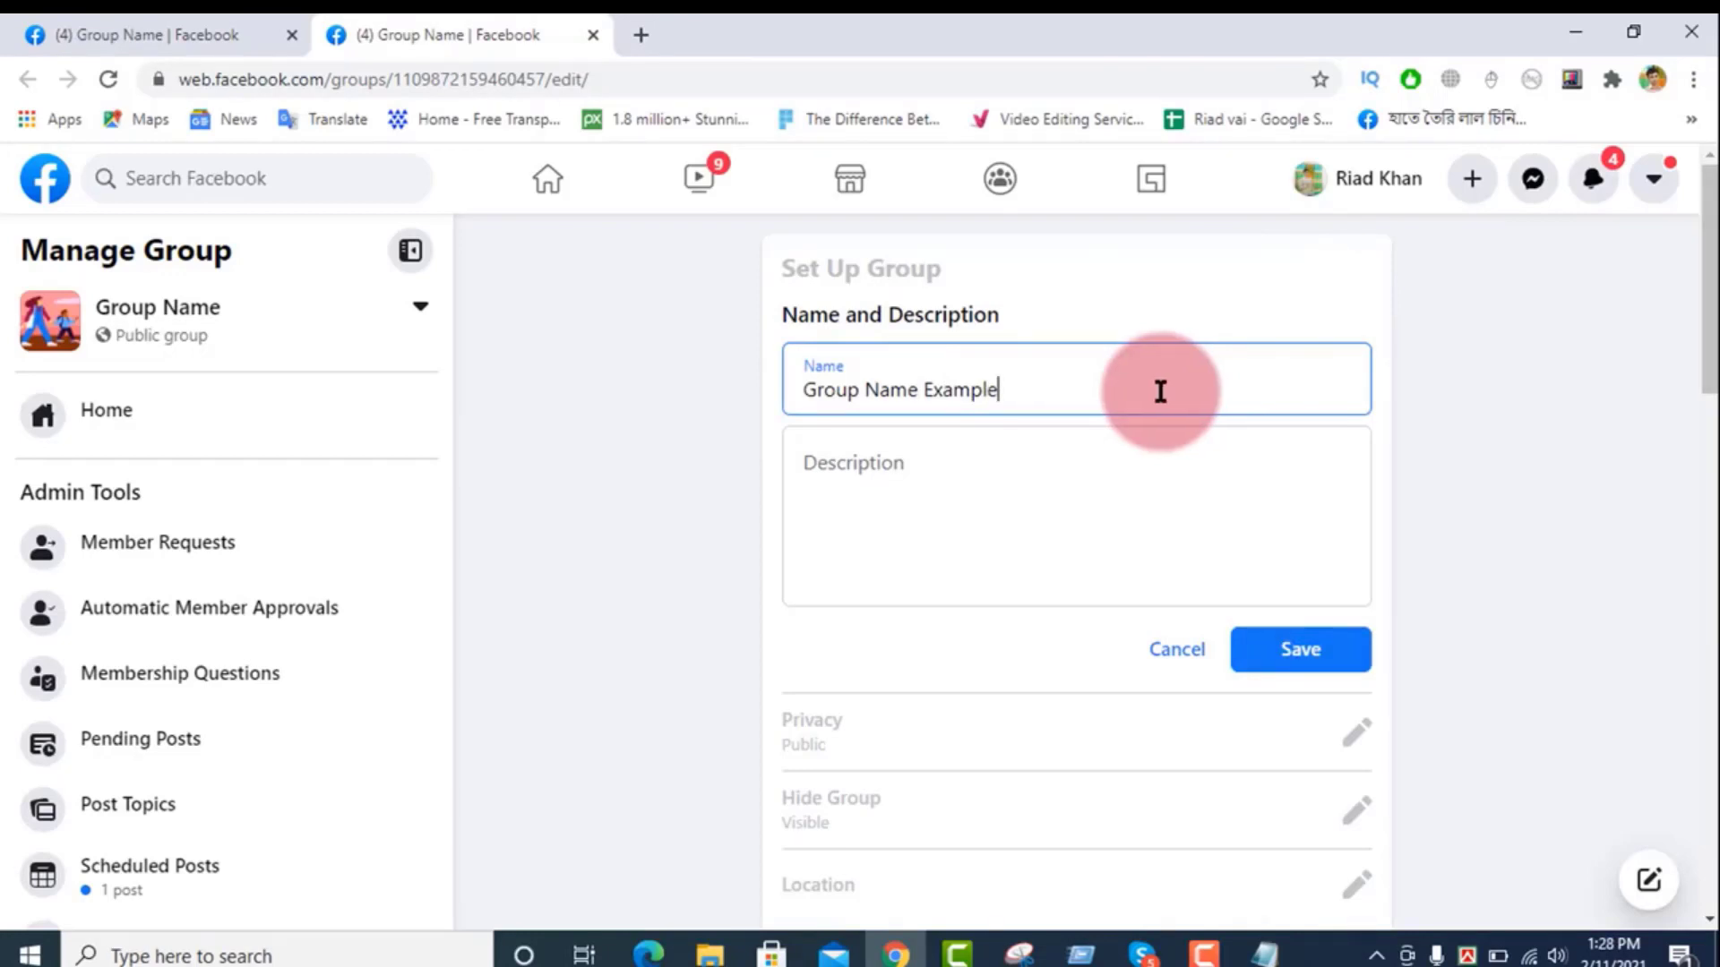
Step: Replace the group's name with the admin's personal name, enter "yiyi" as the description and save both
left_click_drag(1059, 392, 638, 439)
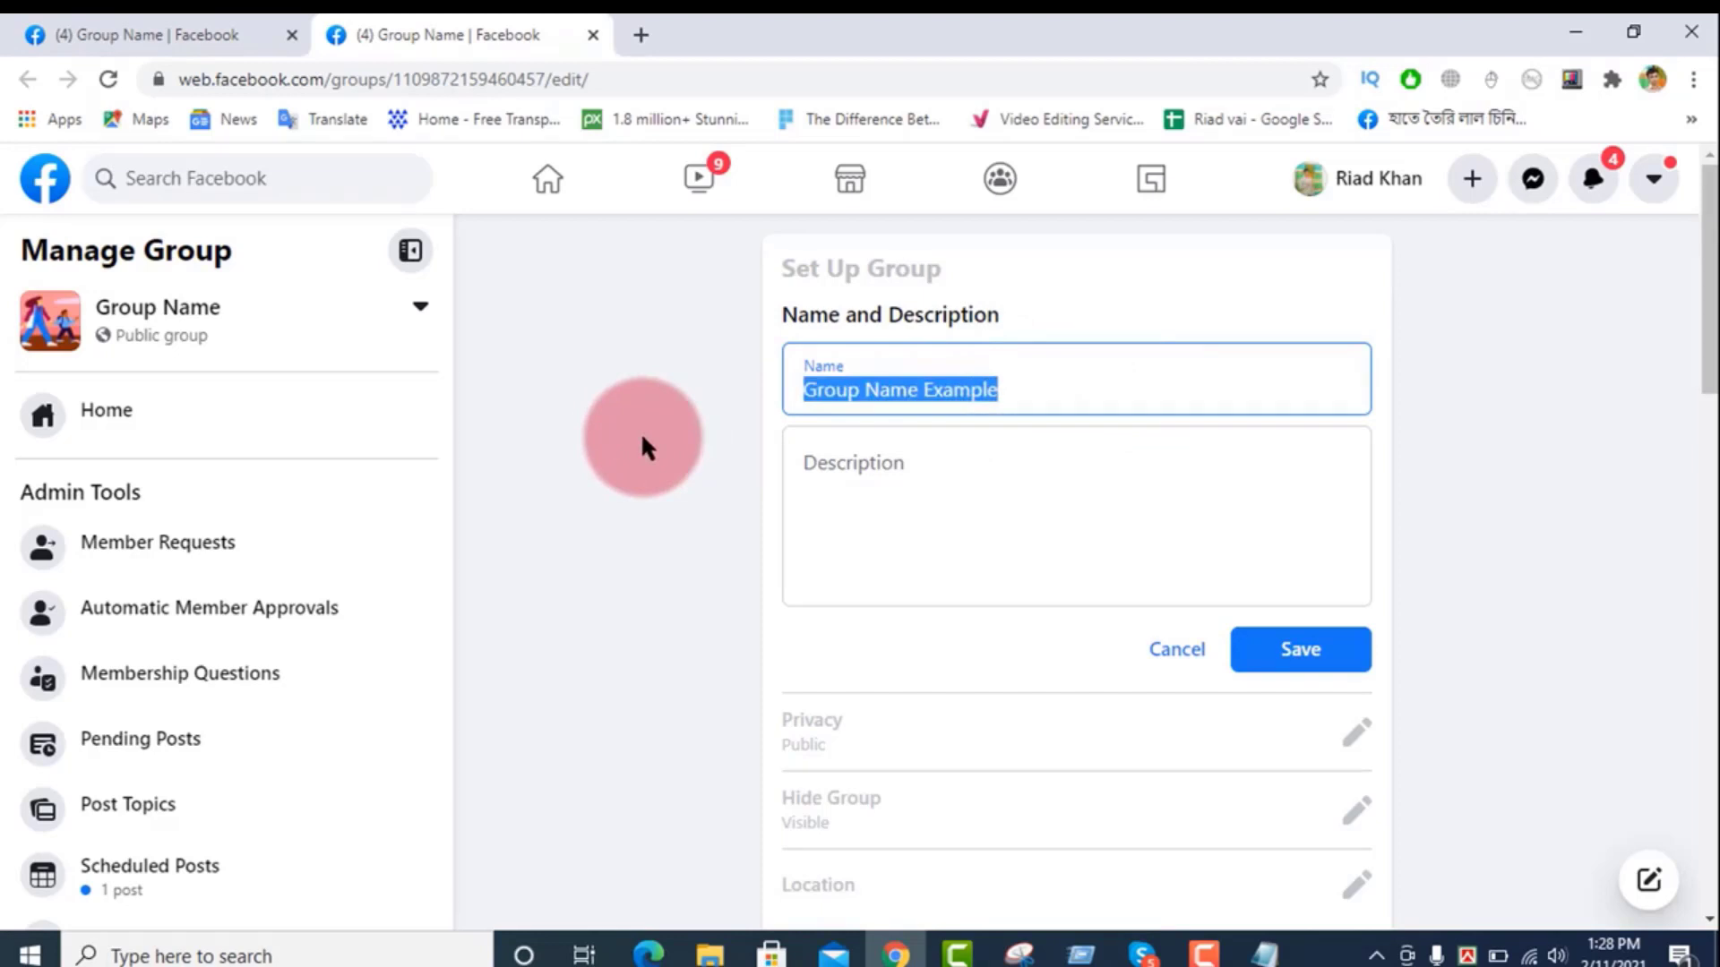
type("Riad")
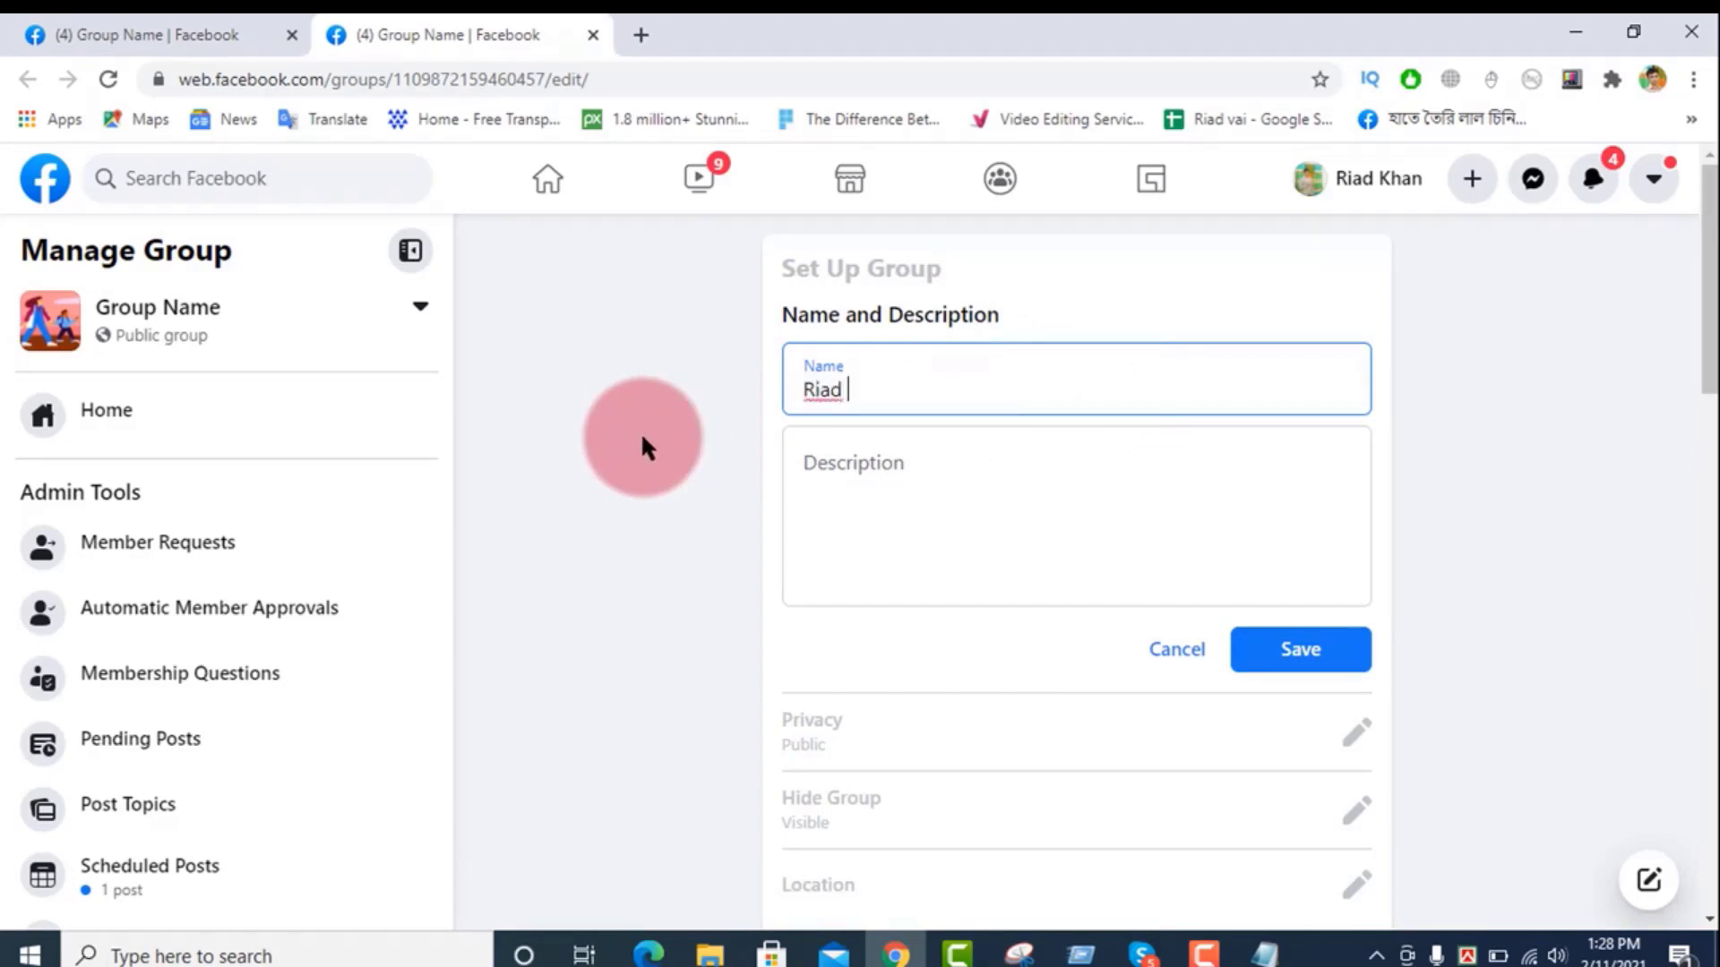
type(" khan")
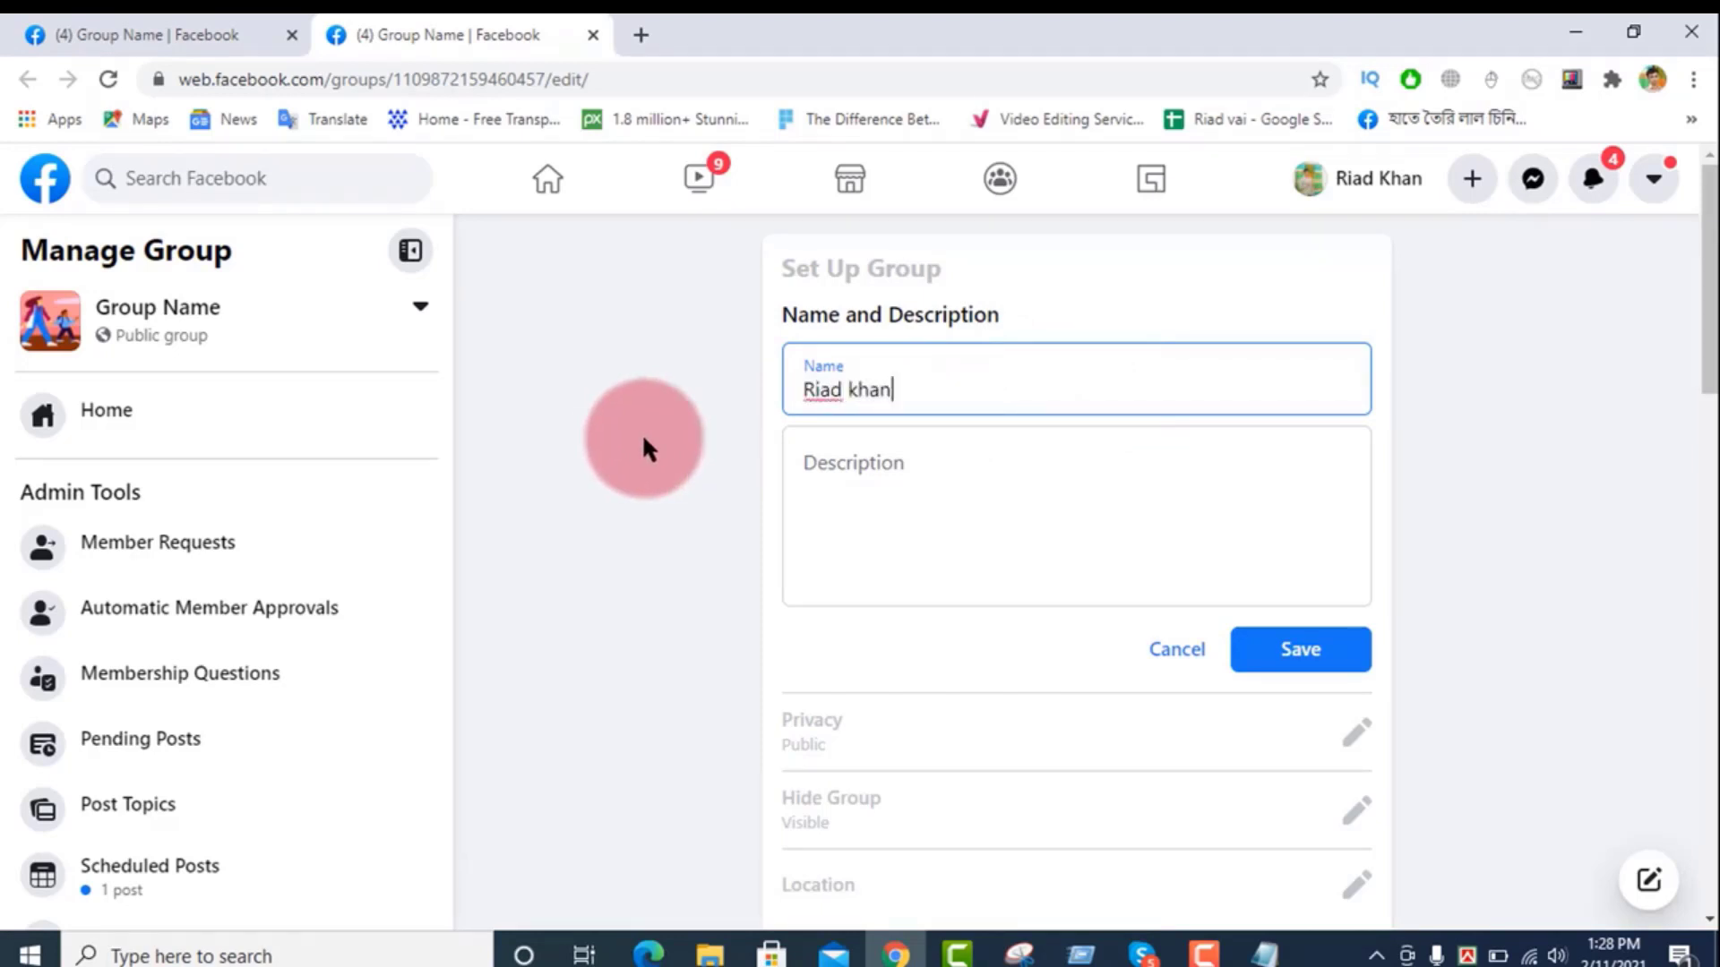
left_click(944, 479)
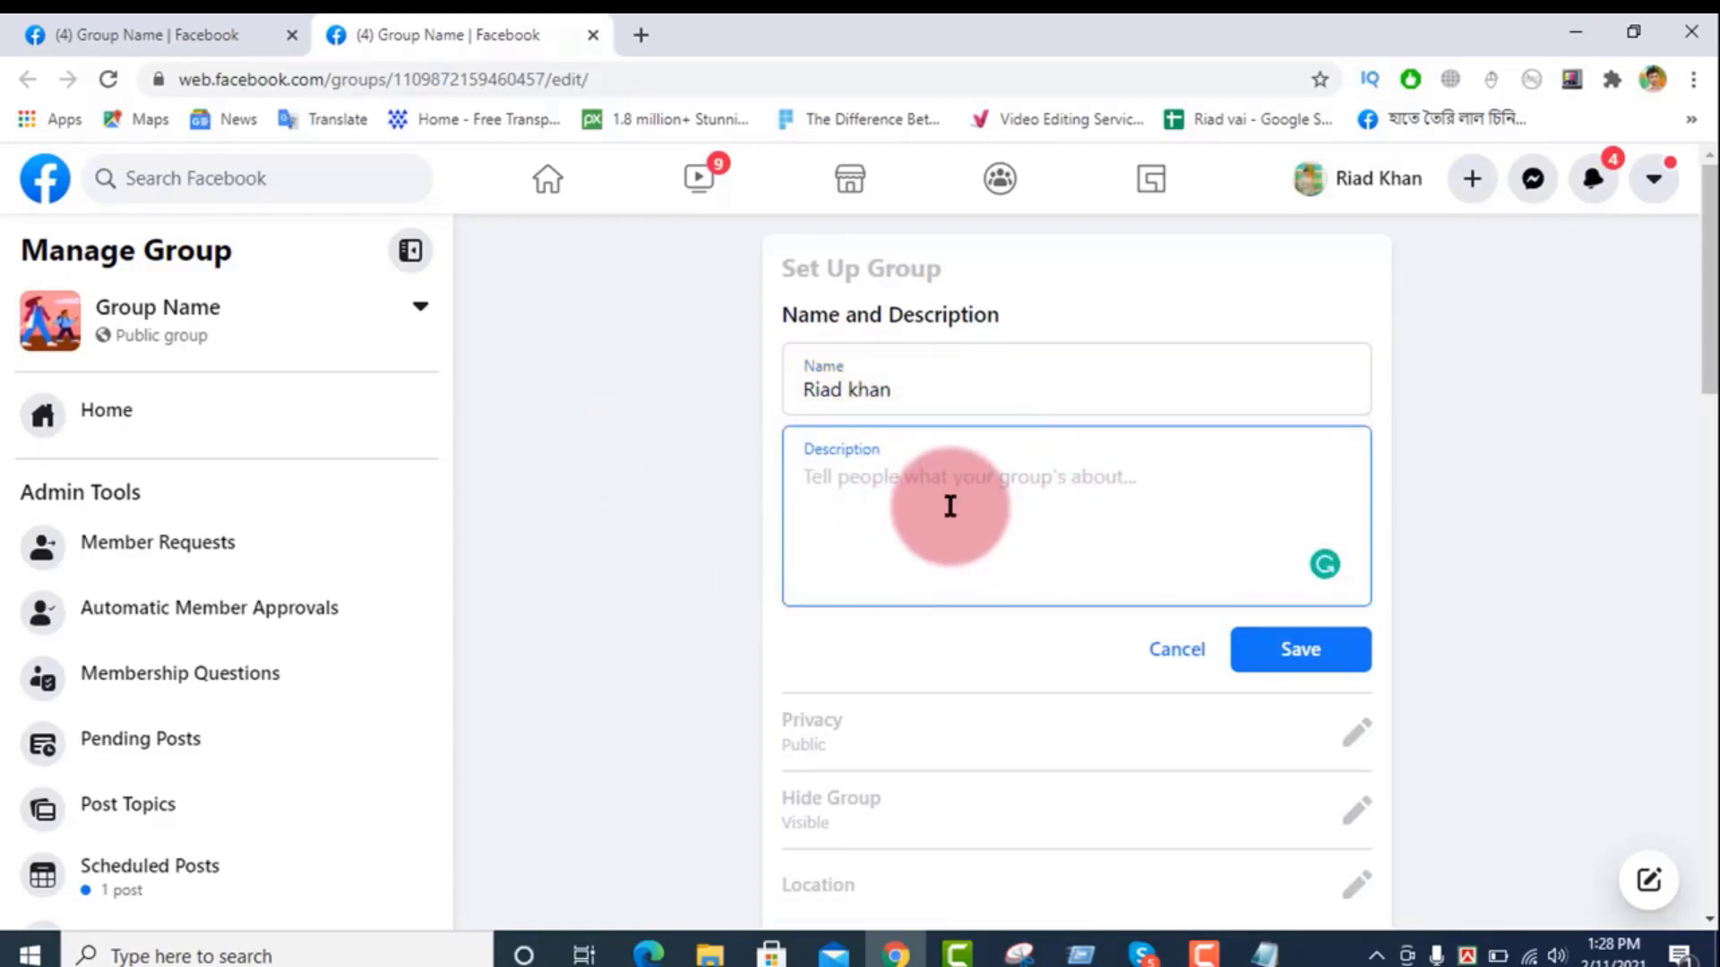
type("yiyi")
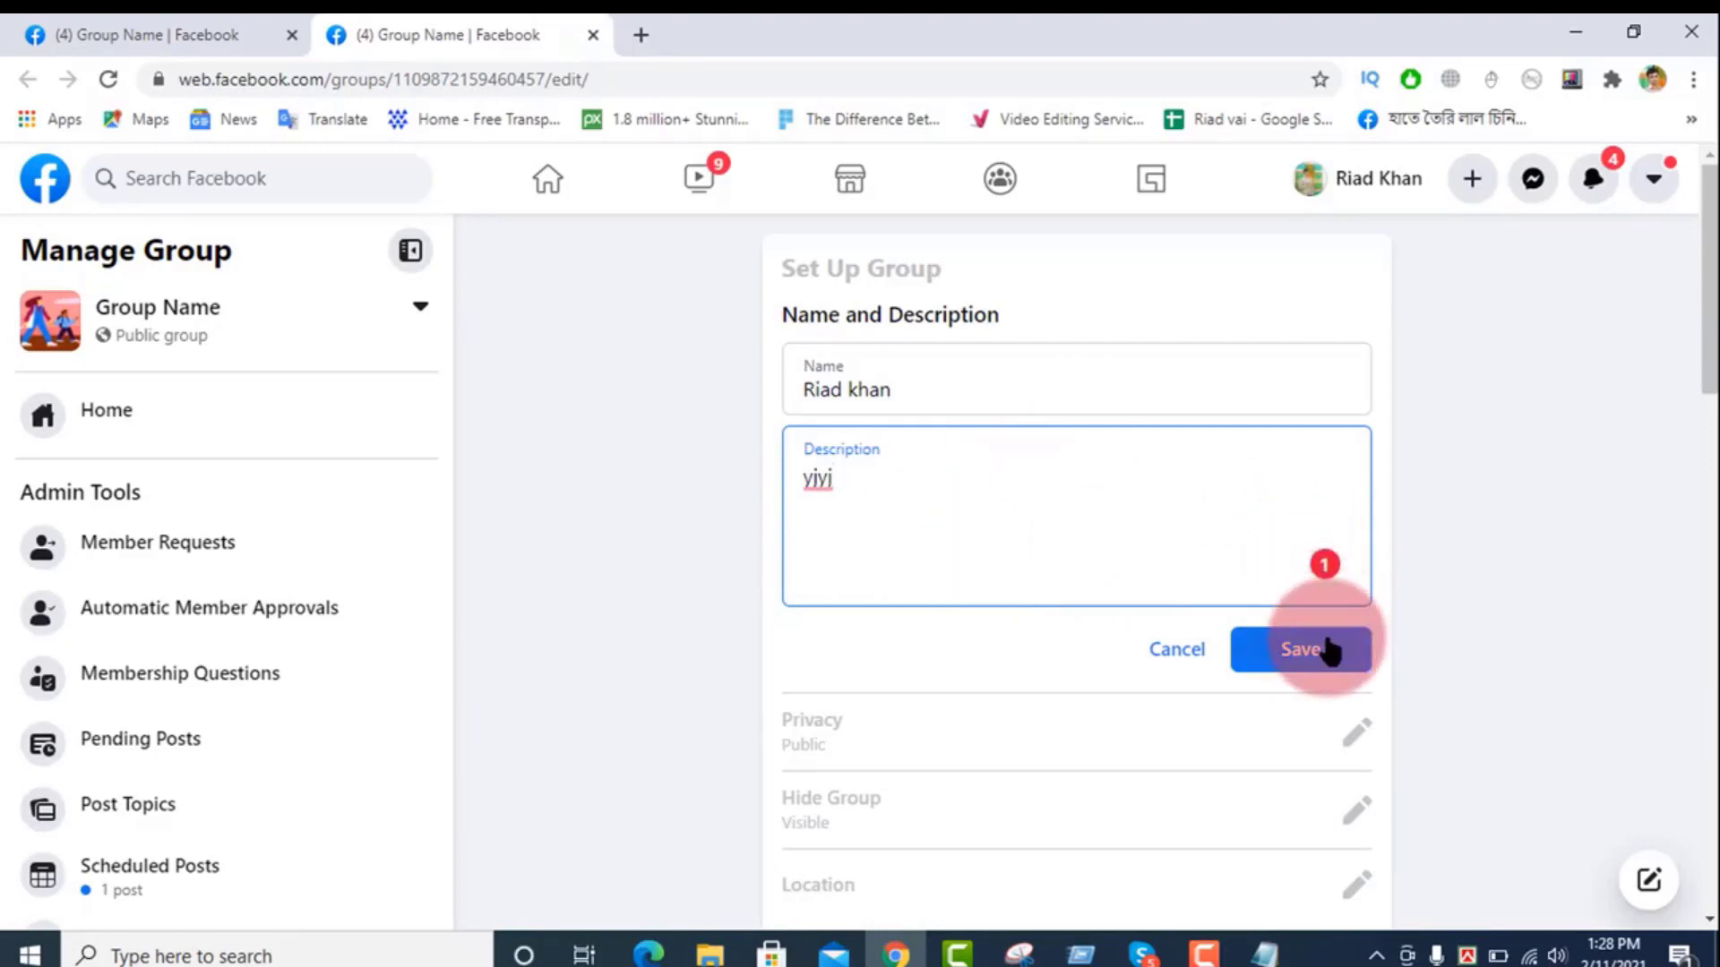
left_click(1283, 654)
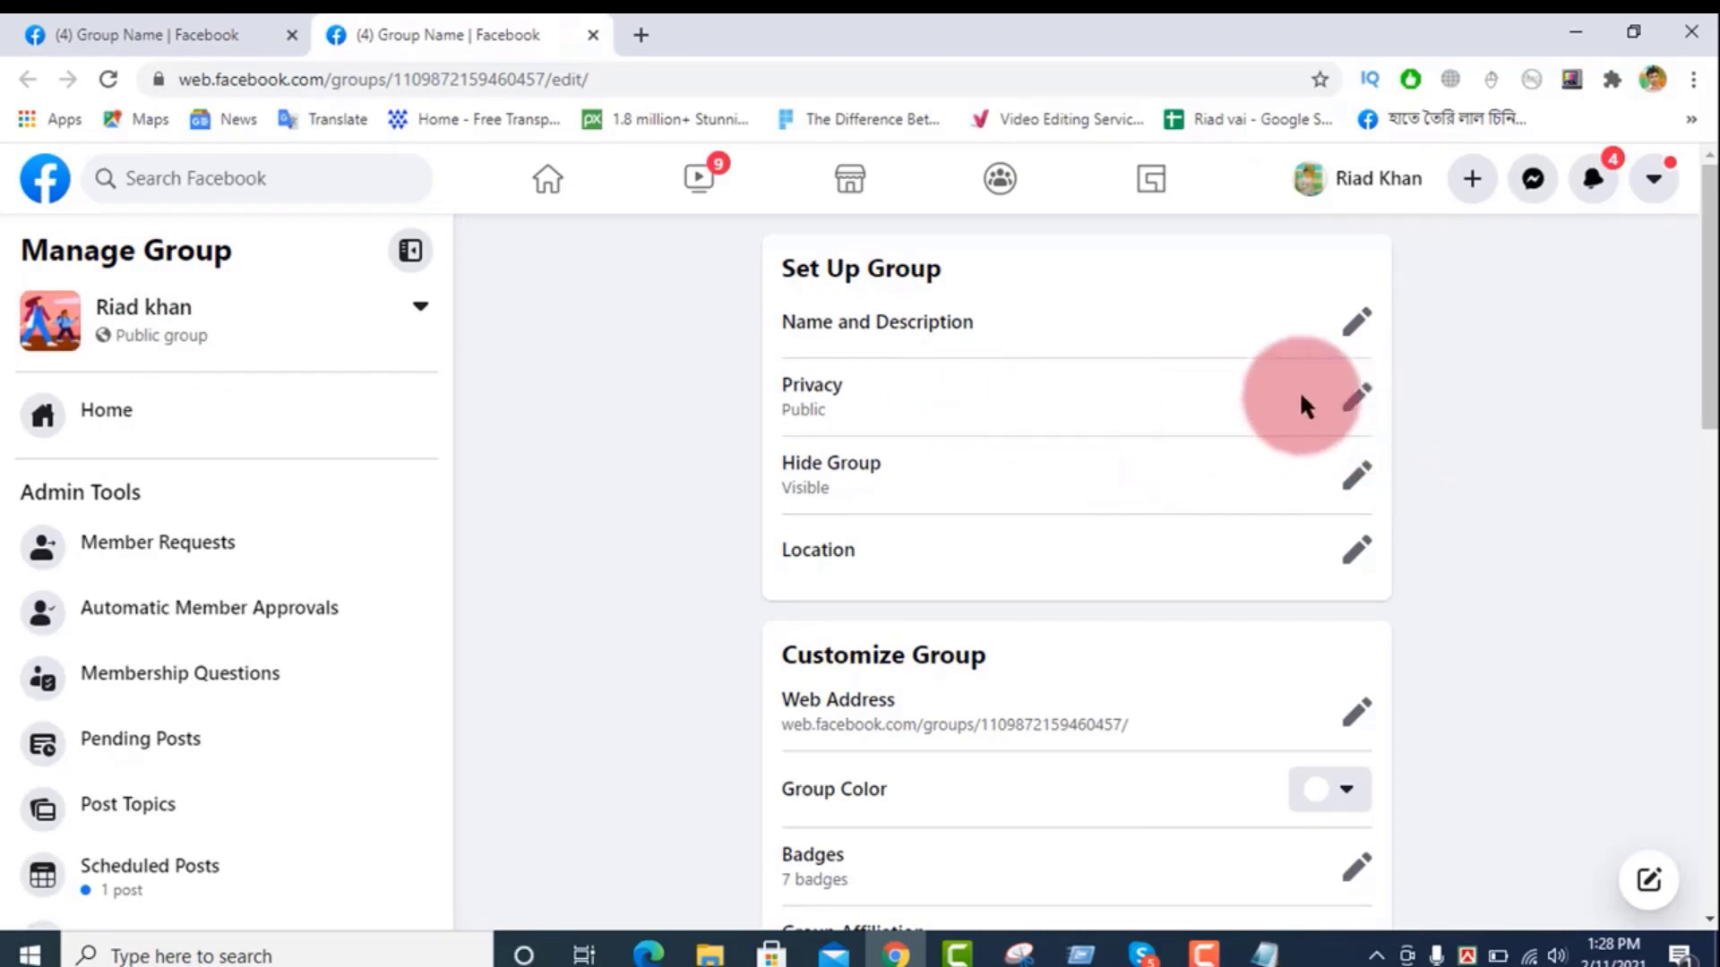
Step: Review the group's Privacy and Hide Group options in turn, closing each without changing anything
left_click(1355, 397)
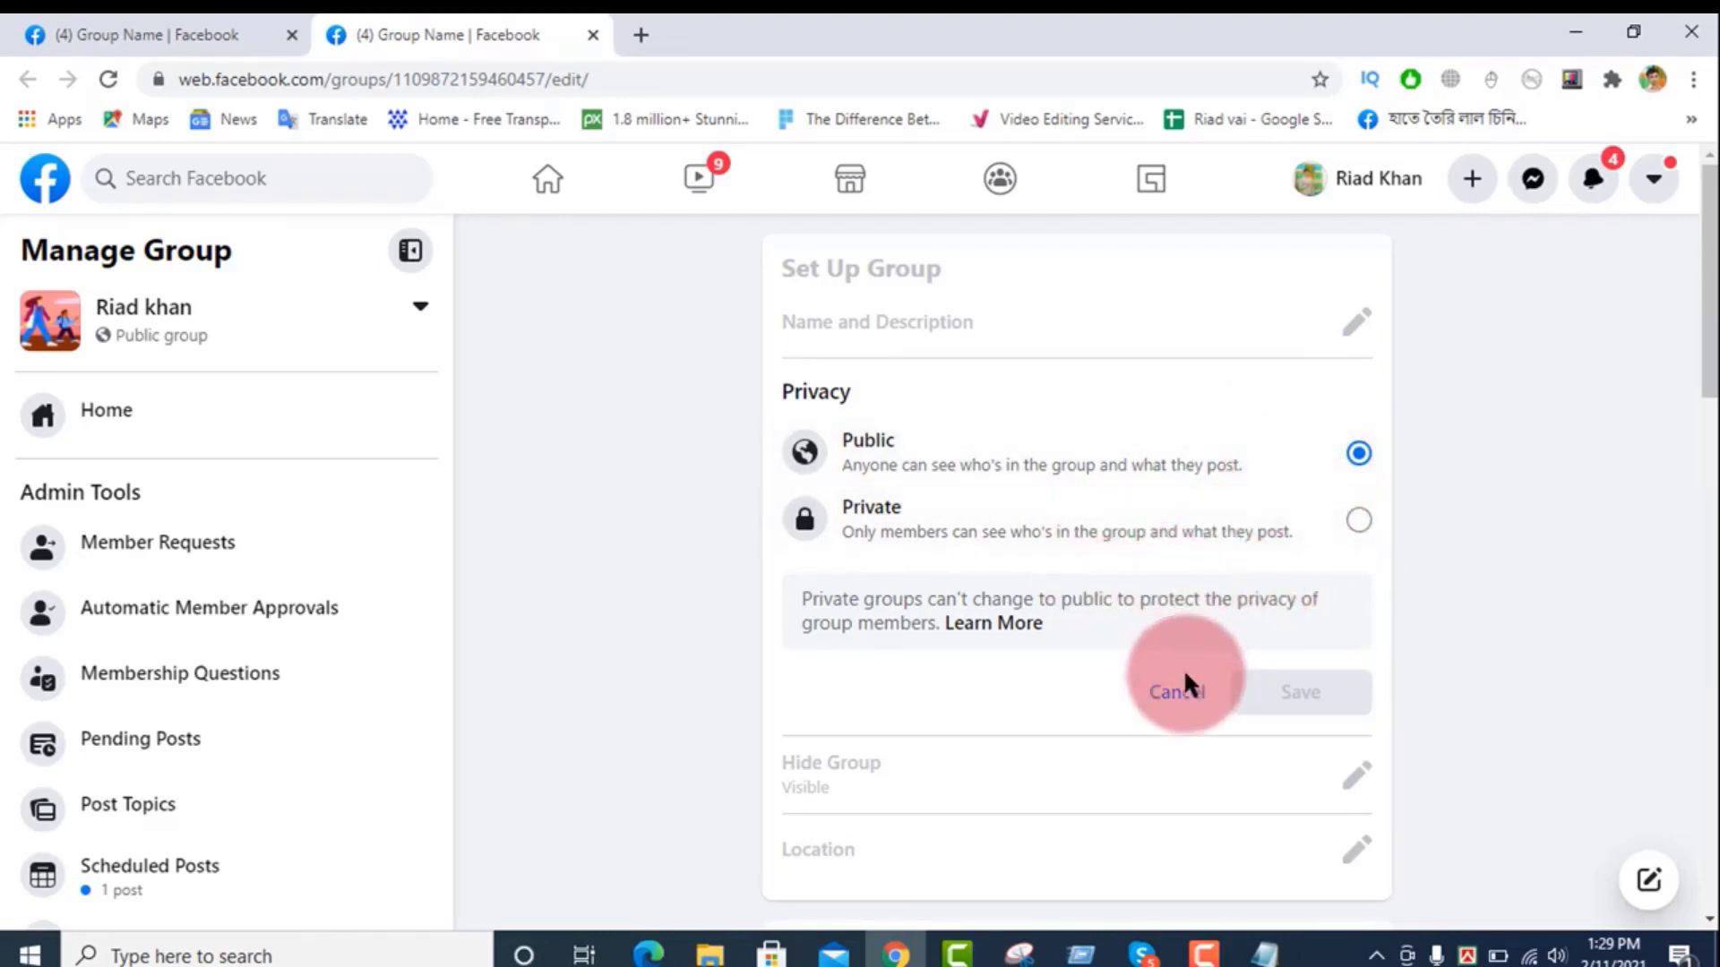
left_click(1179, 694)
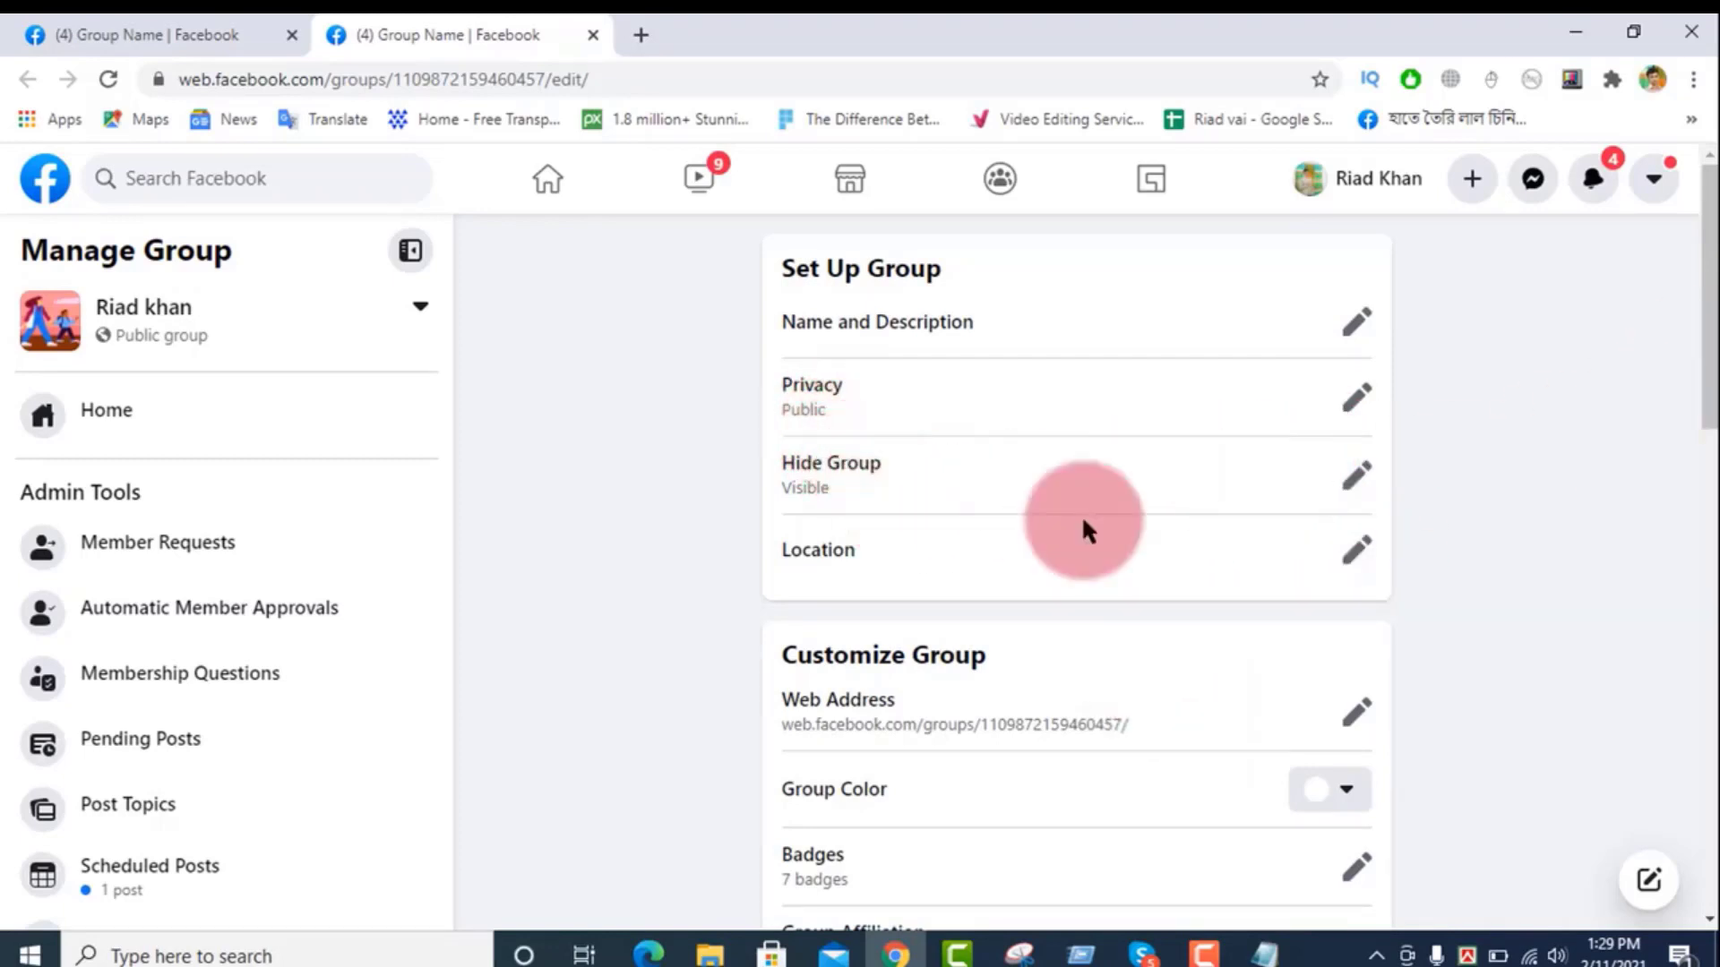
left_click(1355, 479)
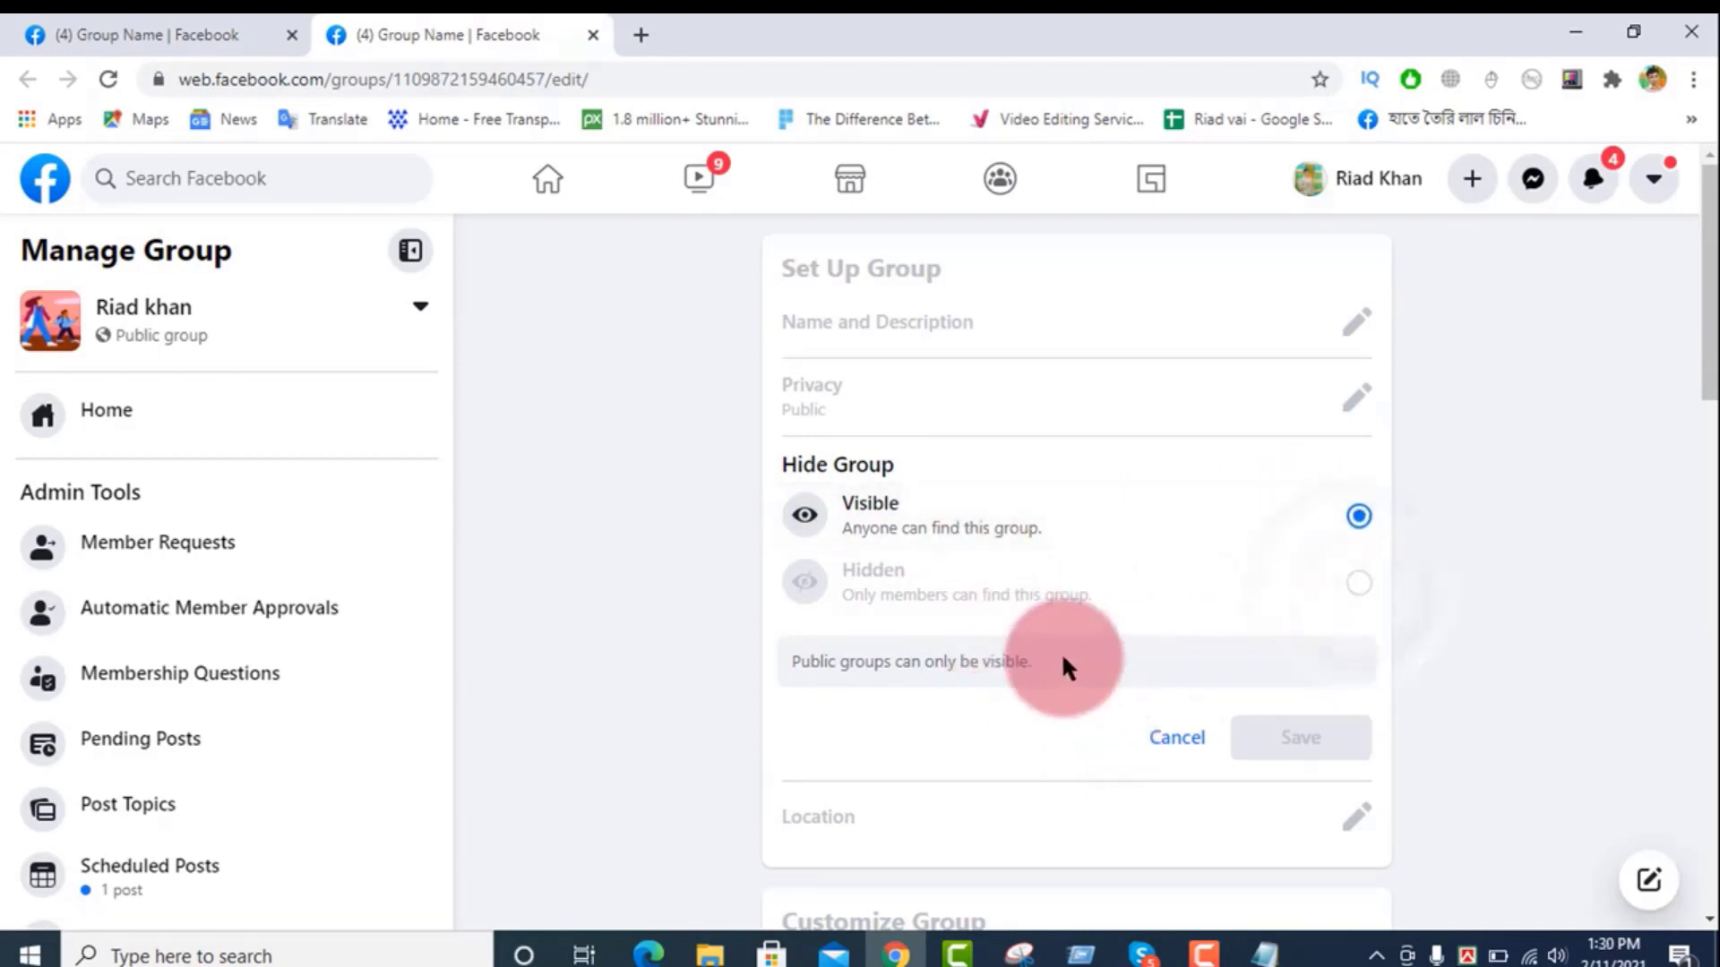
left_click(1164, 740)
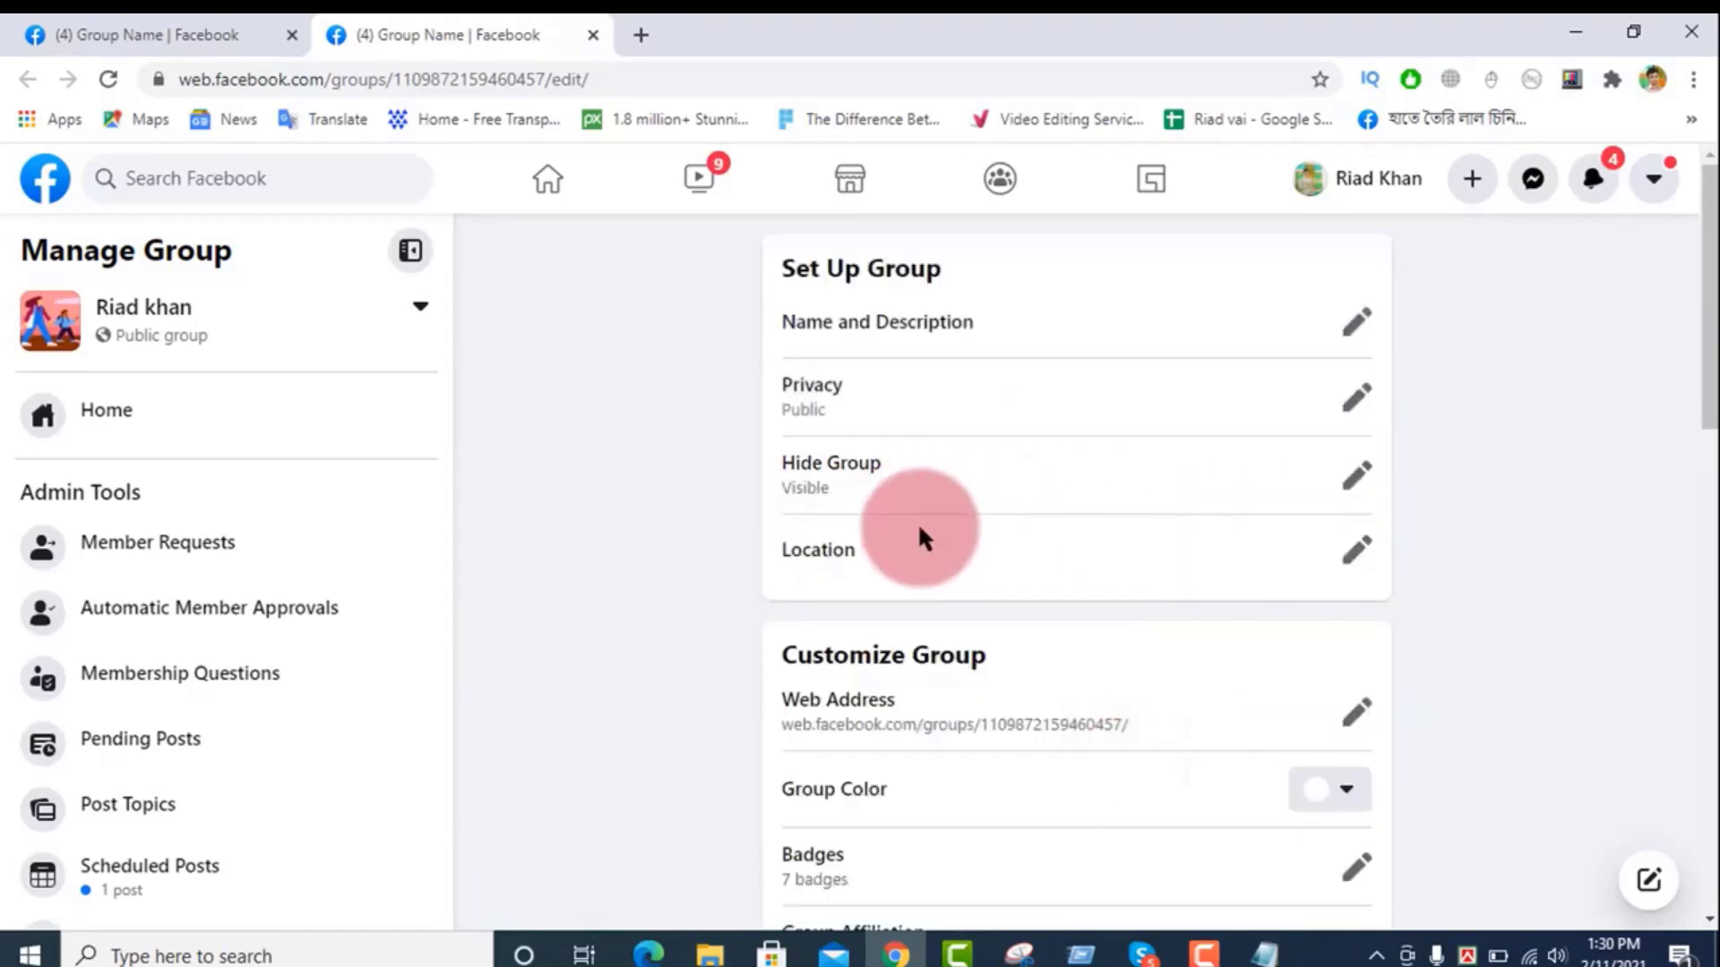
Step: Set the group's location to the city of Dhaka, Bangladesh and save it
left_click(1357, 549)
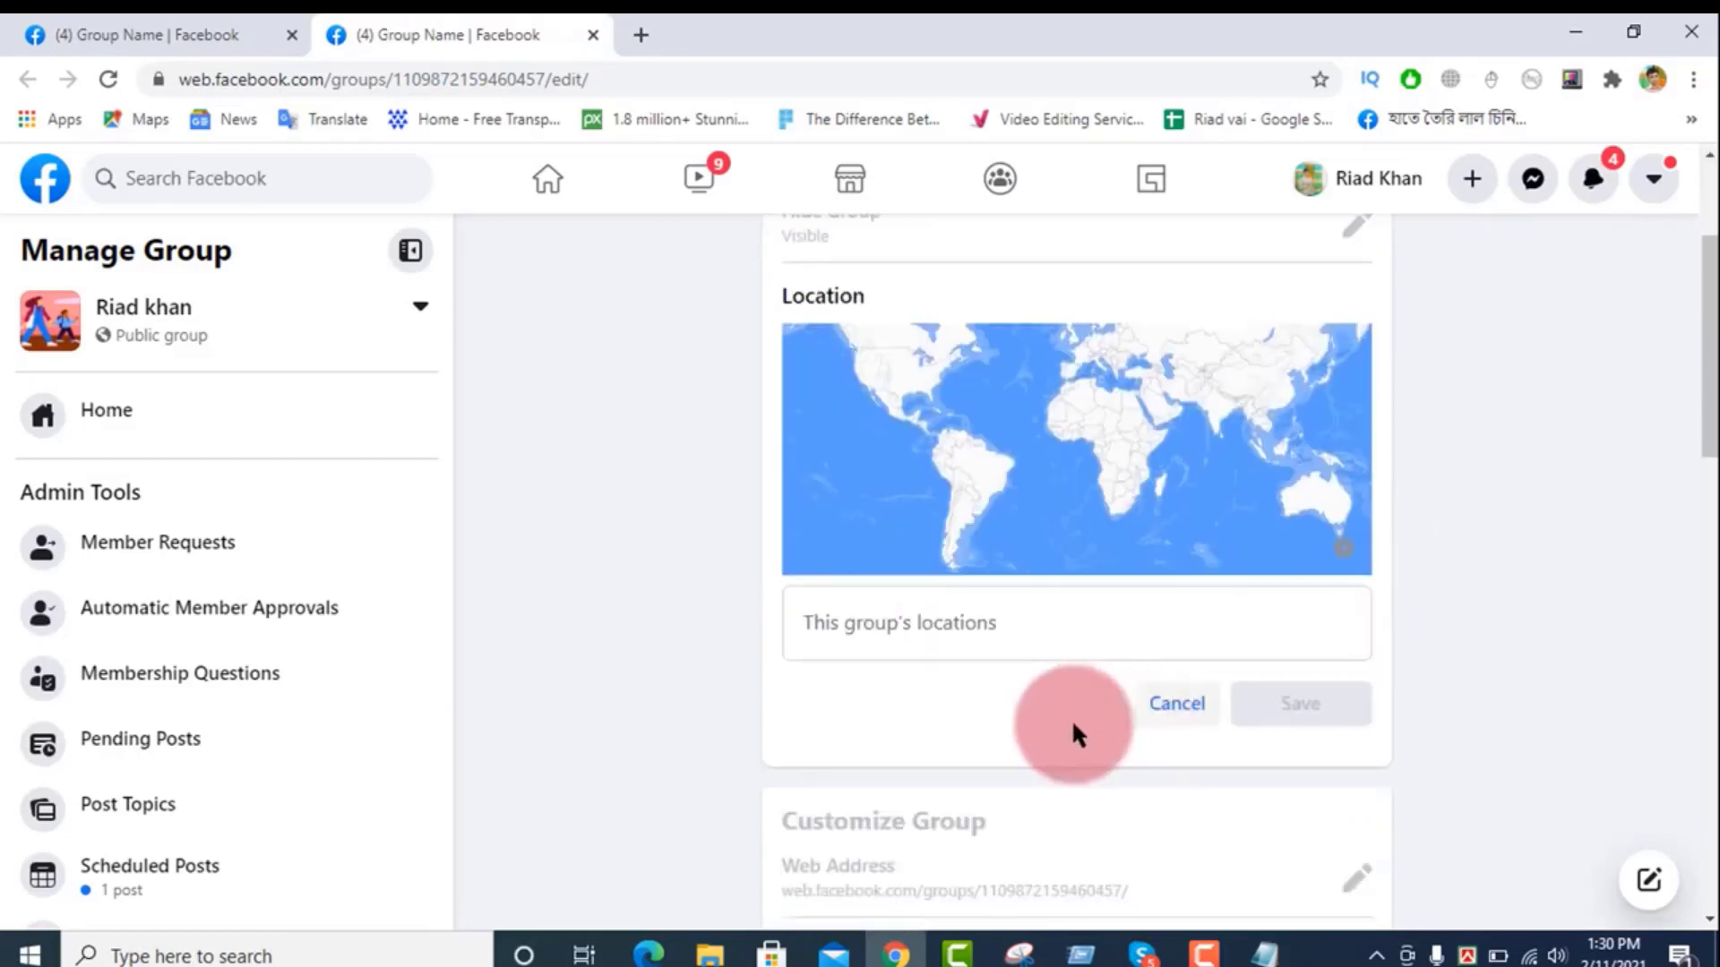
scroll(974, 672, "up", 1)
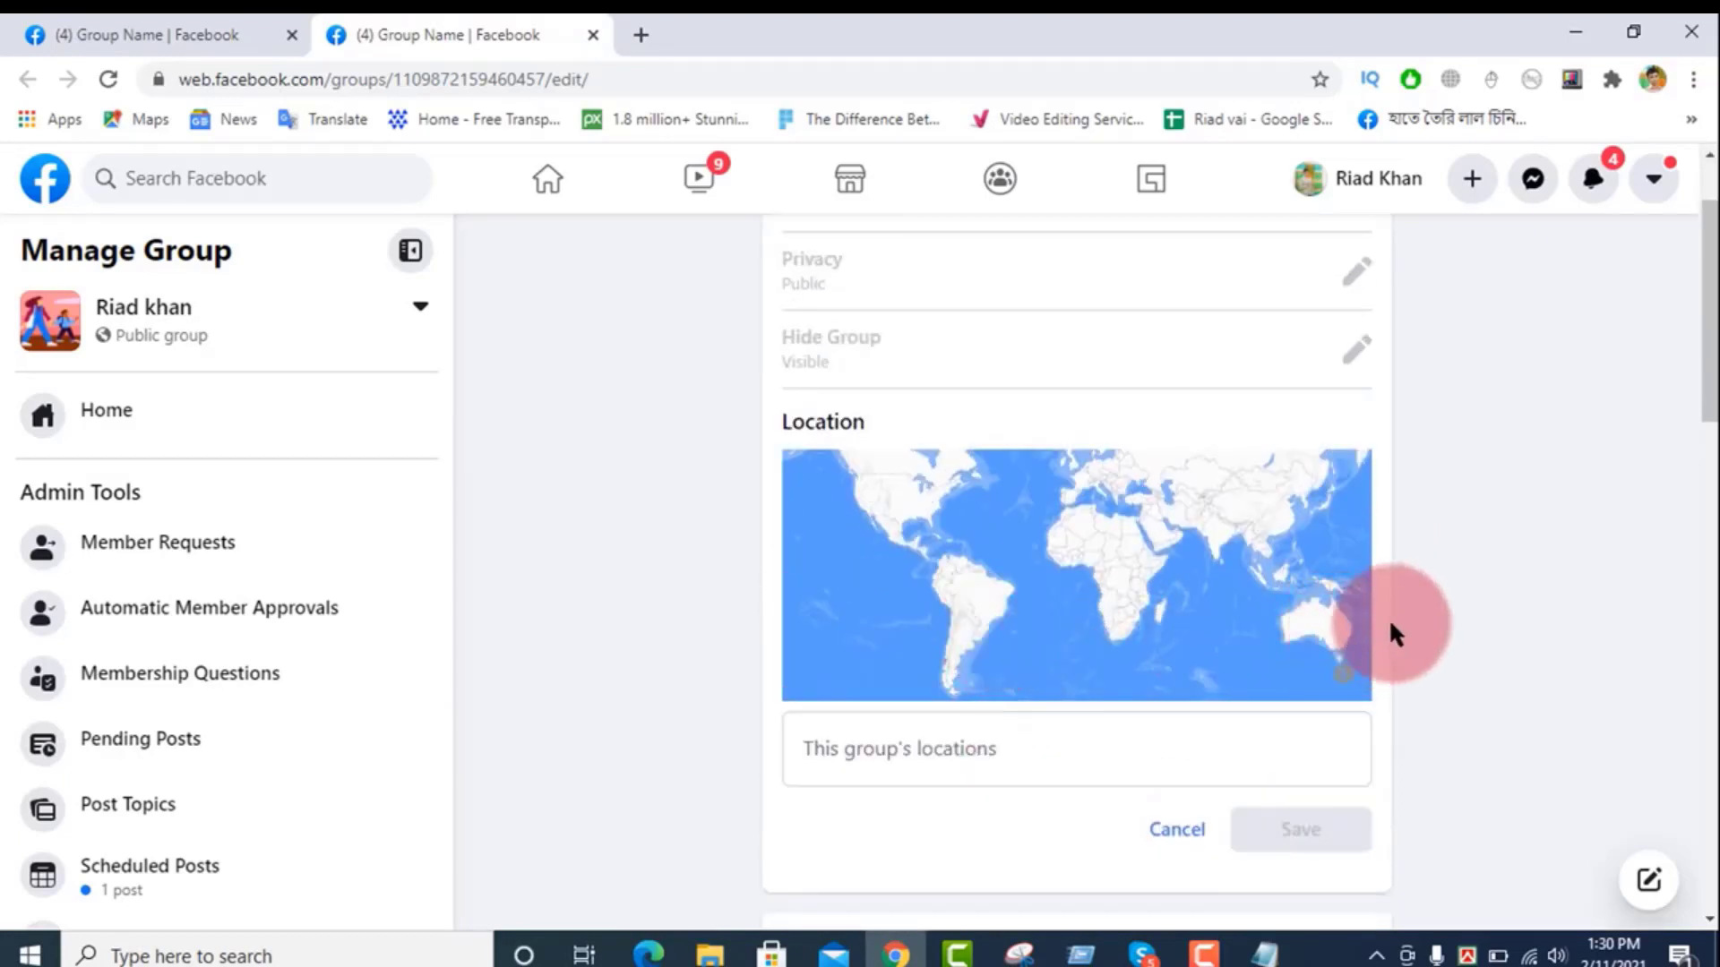
scroll(1450, 546, "down", 1)
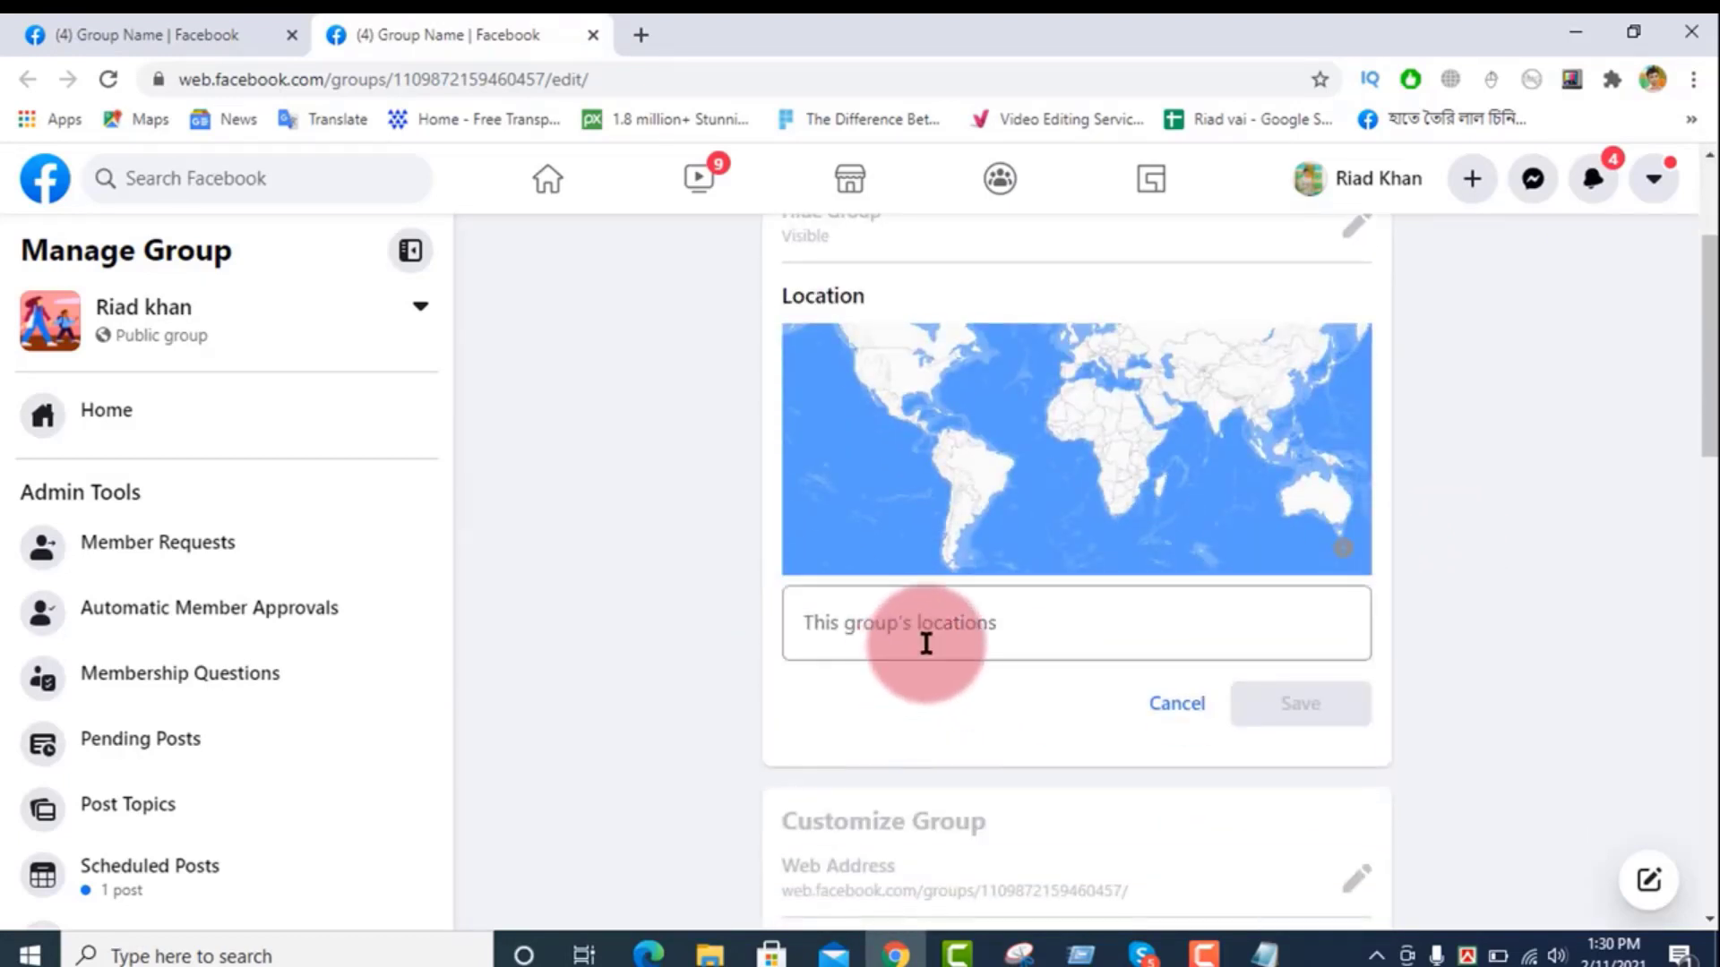
left_click(925, 642)
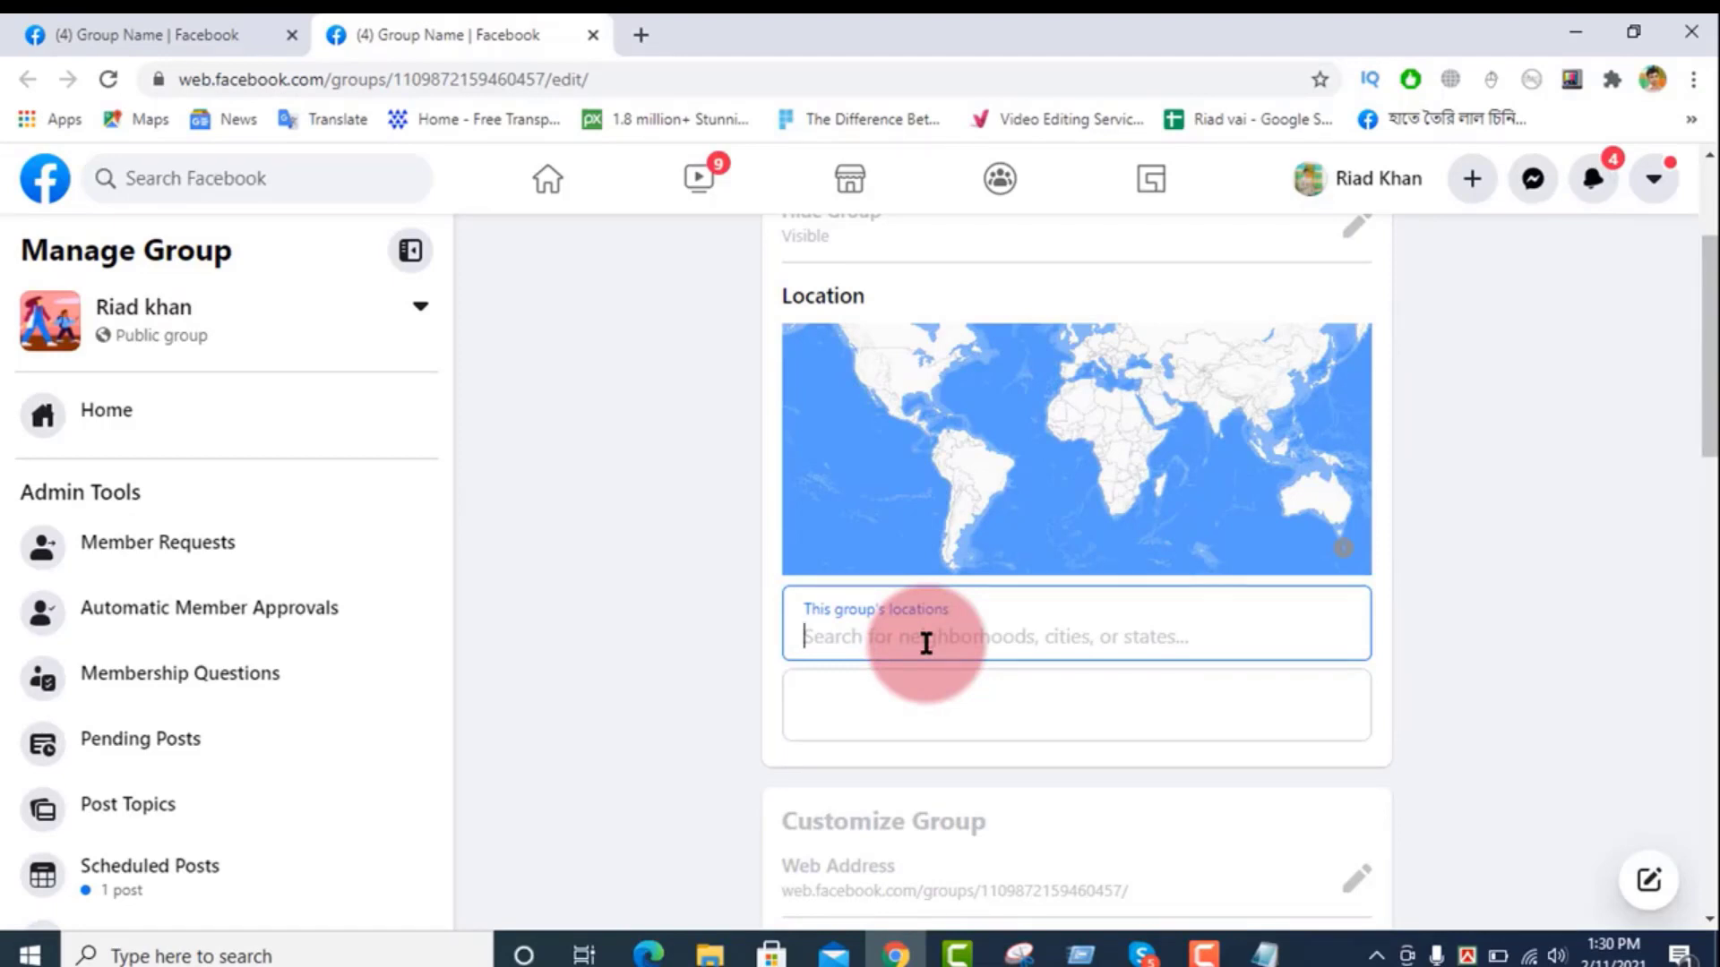
type("dha")
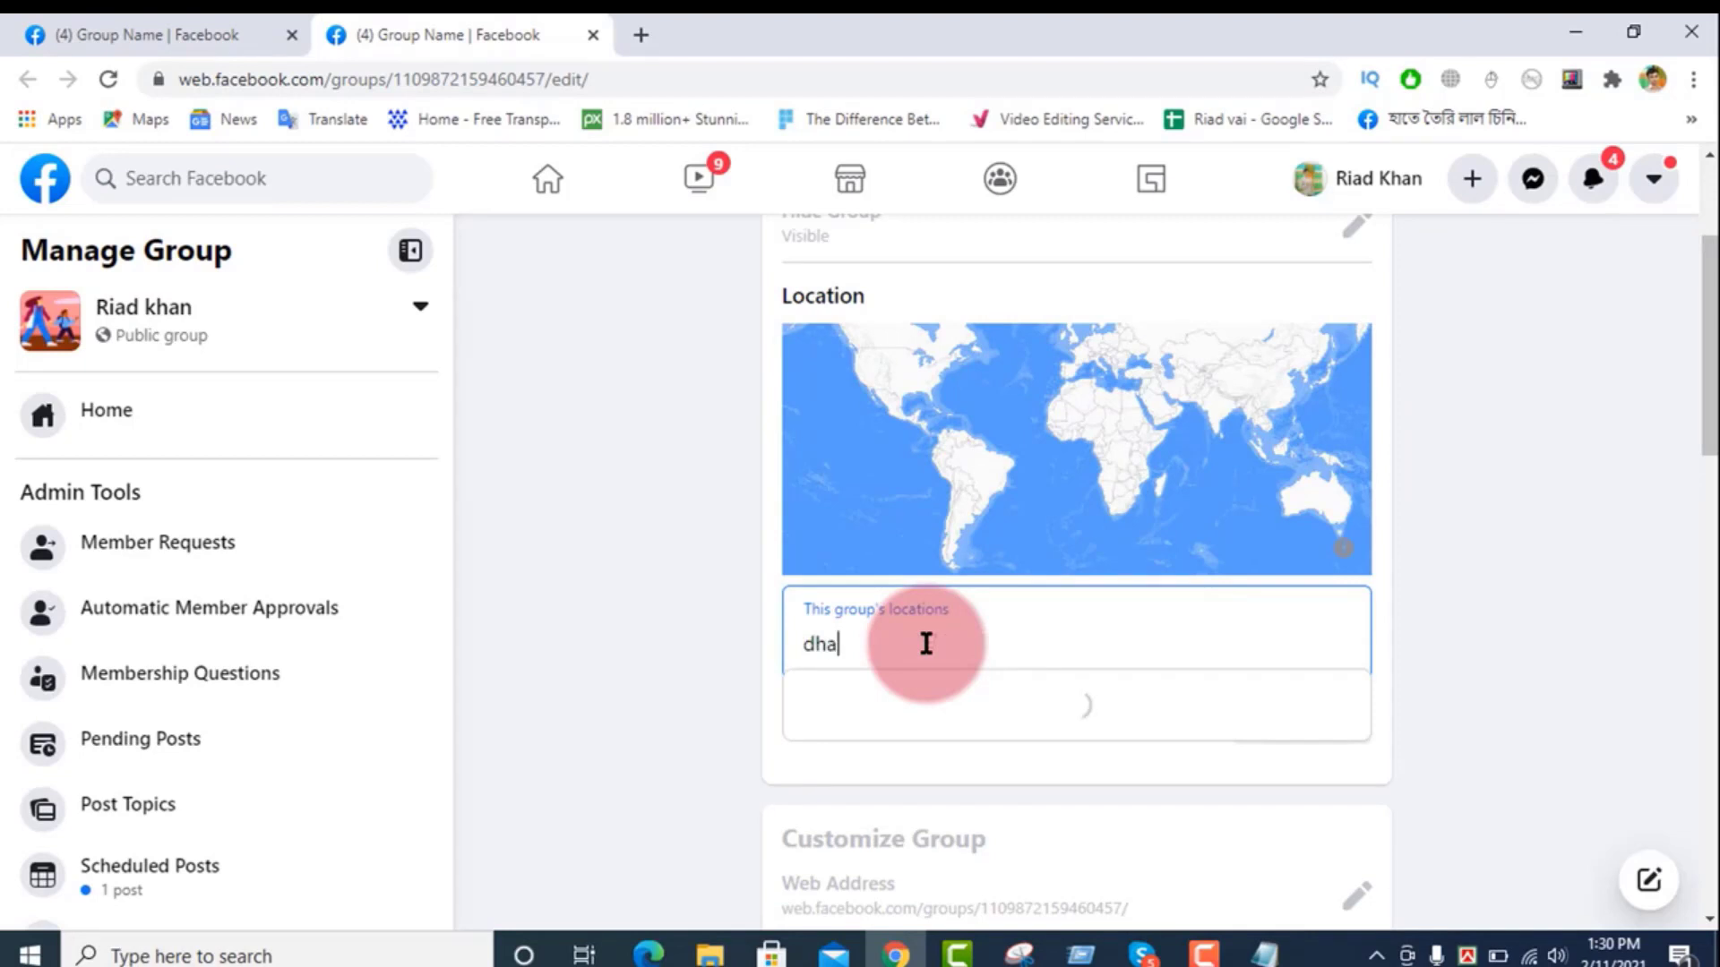
type("ka")
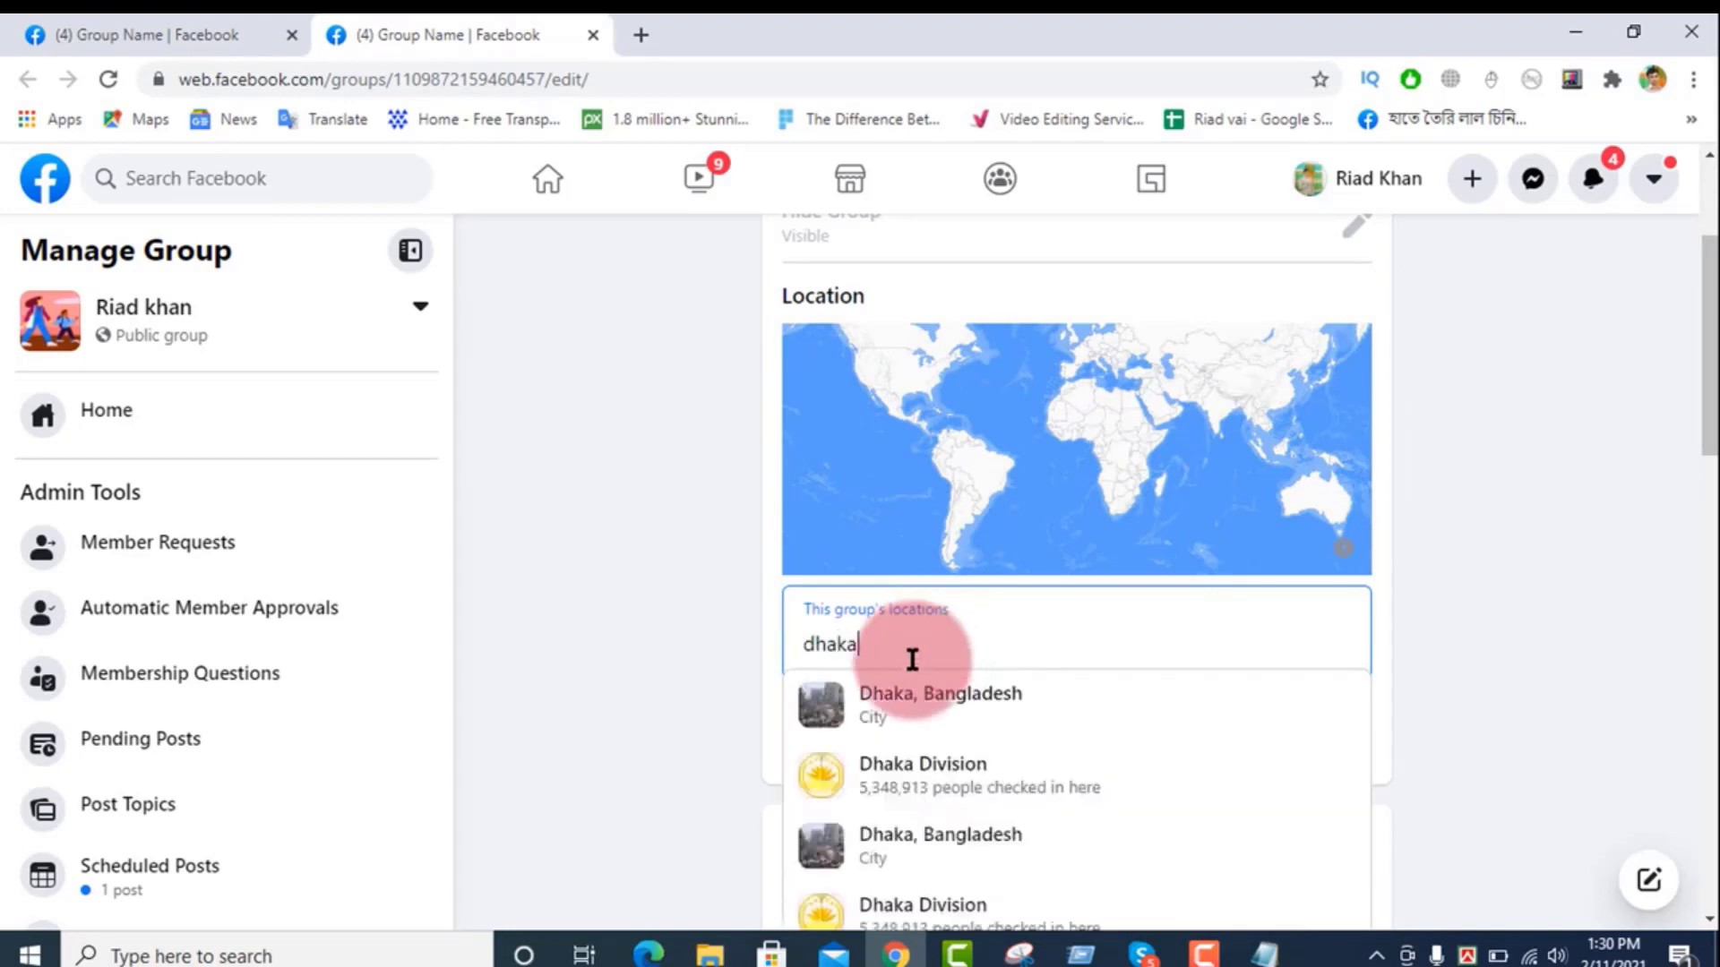
left_click(936, 727)
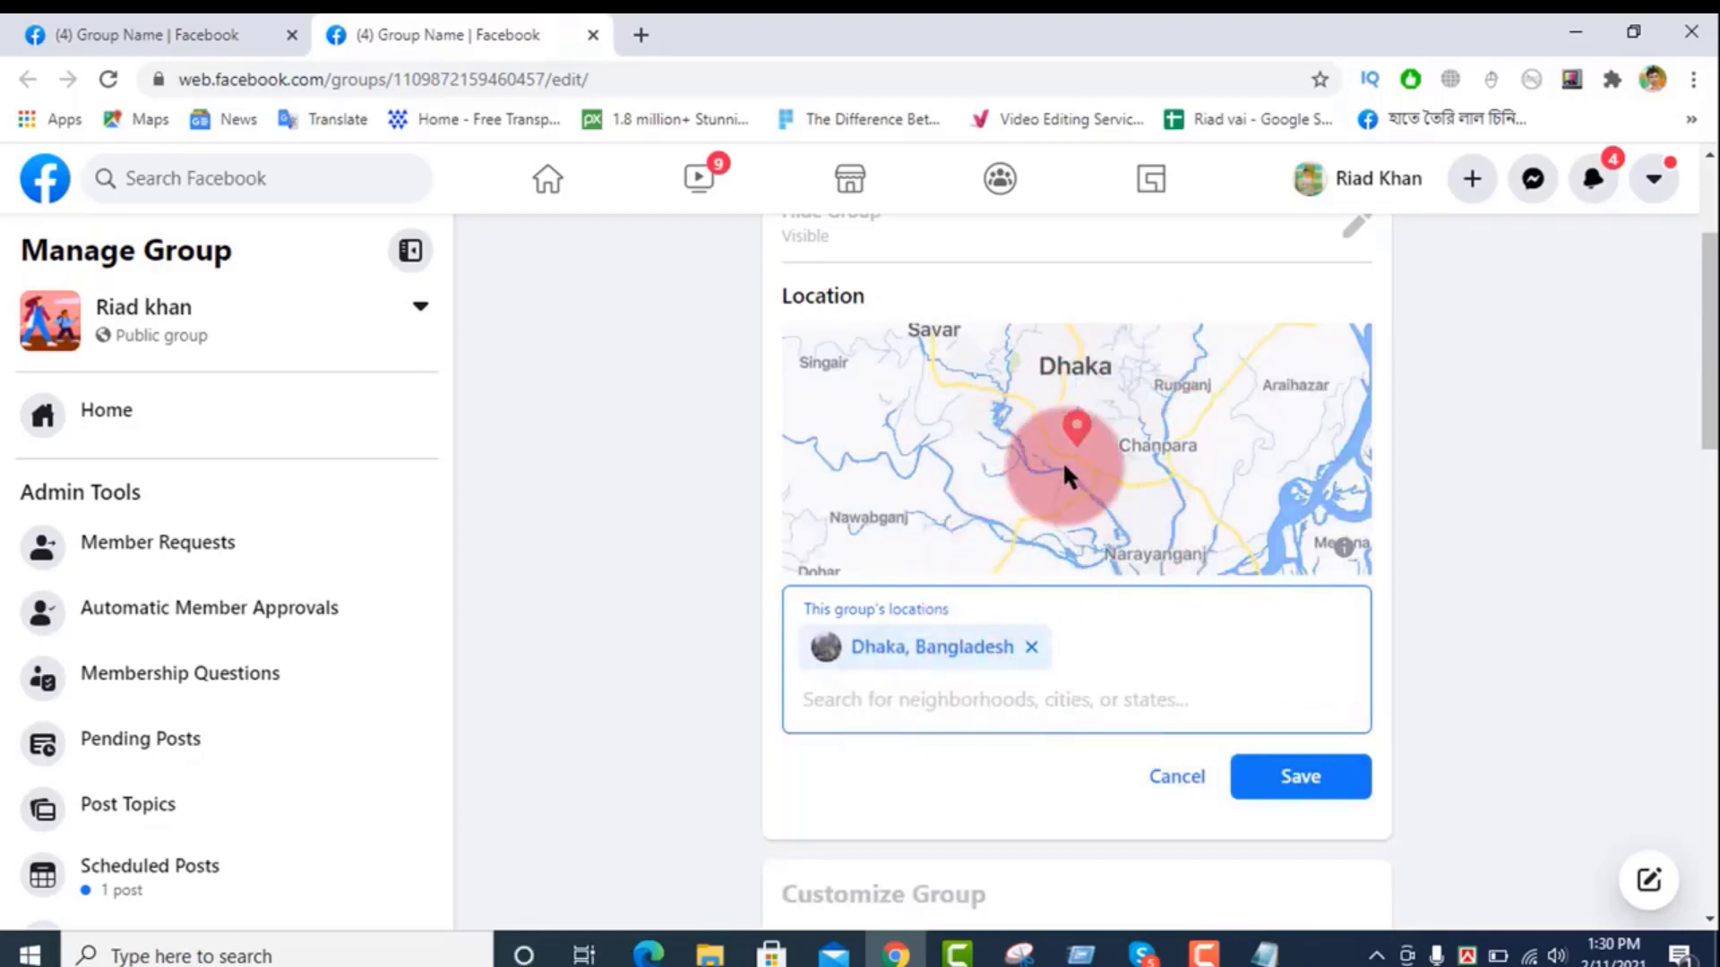
left_click(1286, 783)
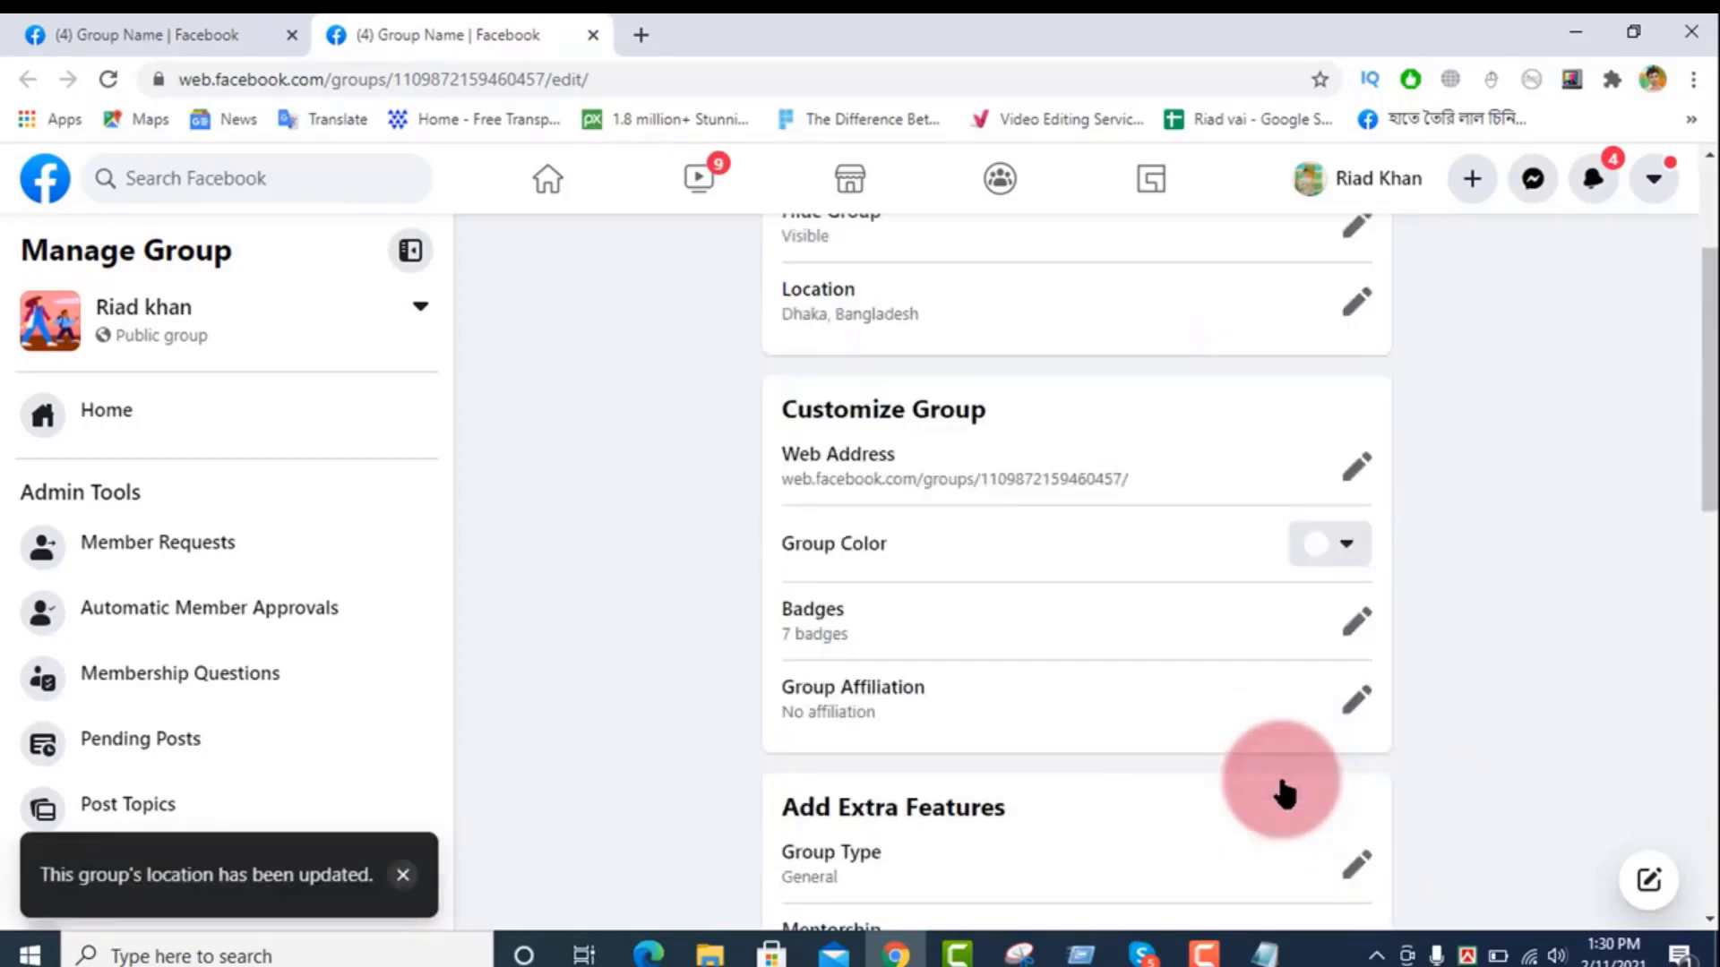
scroll(1277, 757, "up", 1)
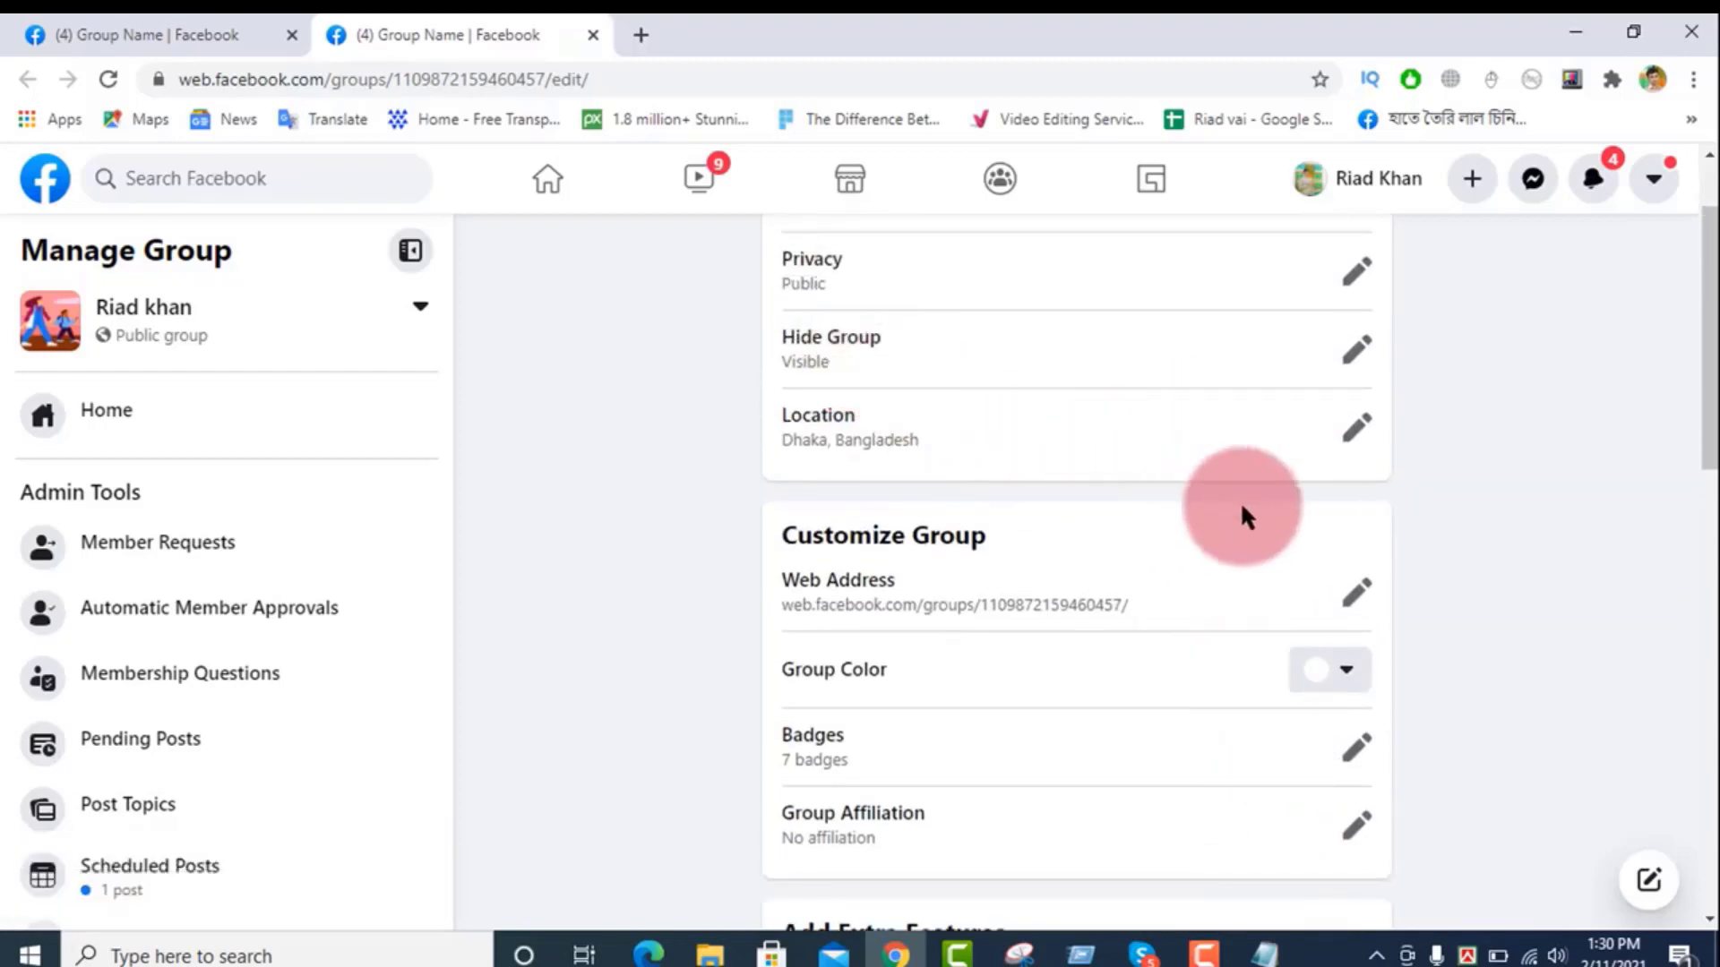
scroll(1120, 458, "up", 1)
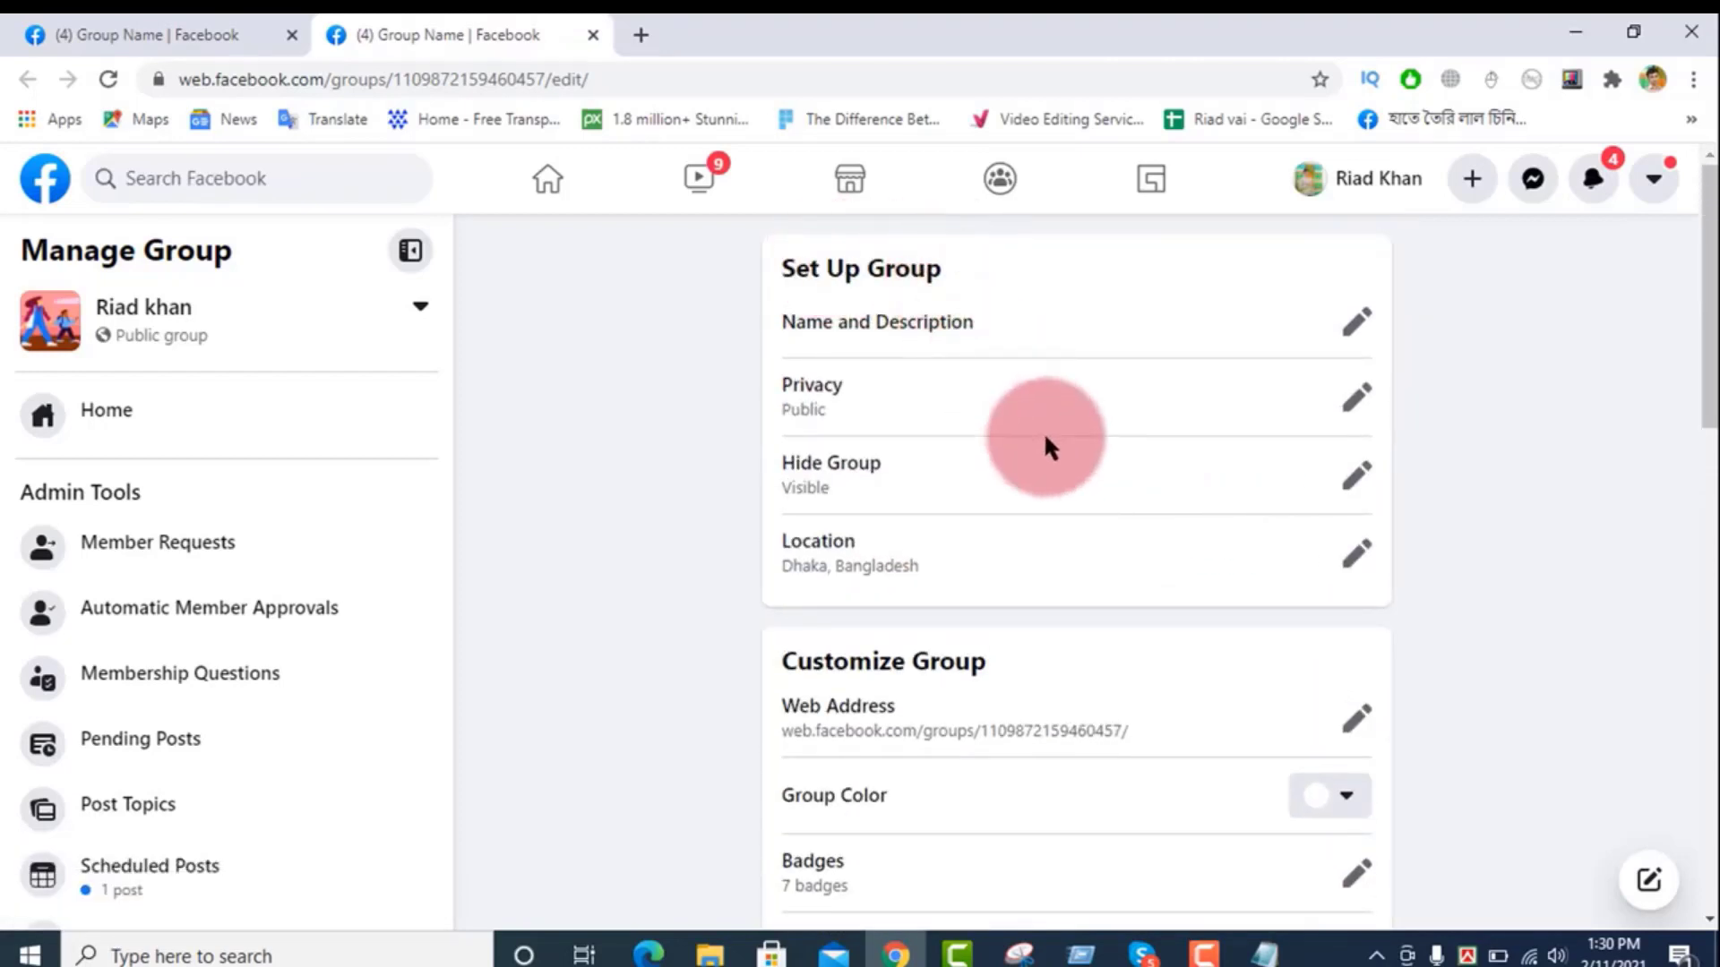
Step: Customize the group's web address with the admin's full name in lowercase without spaces, followed by "bd", and save it
scroll(1046, 441, "down", 1)
scroll(1044, 432, "down", 1)
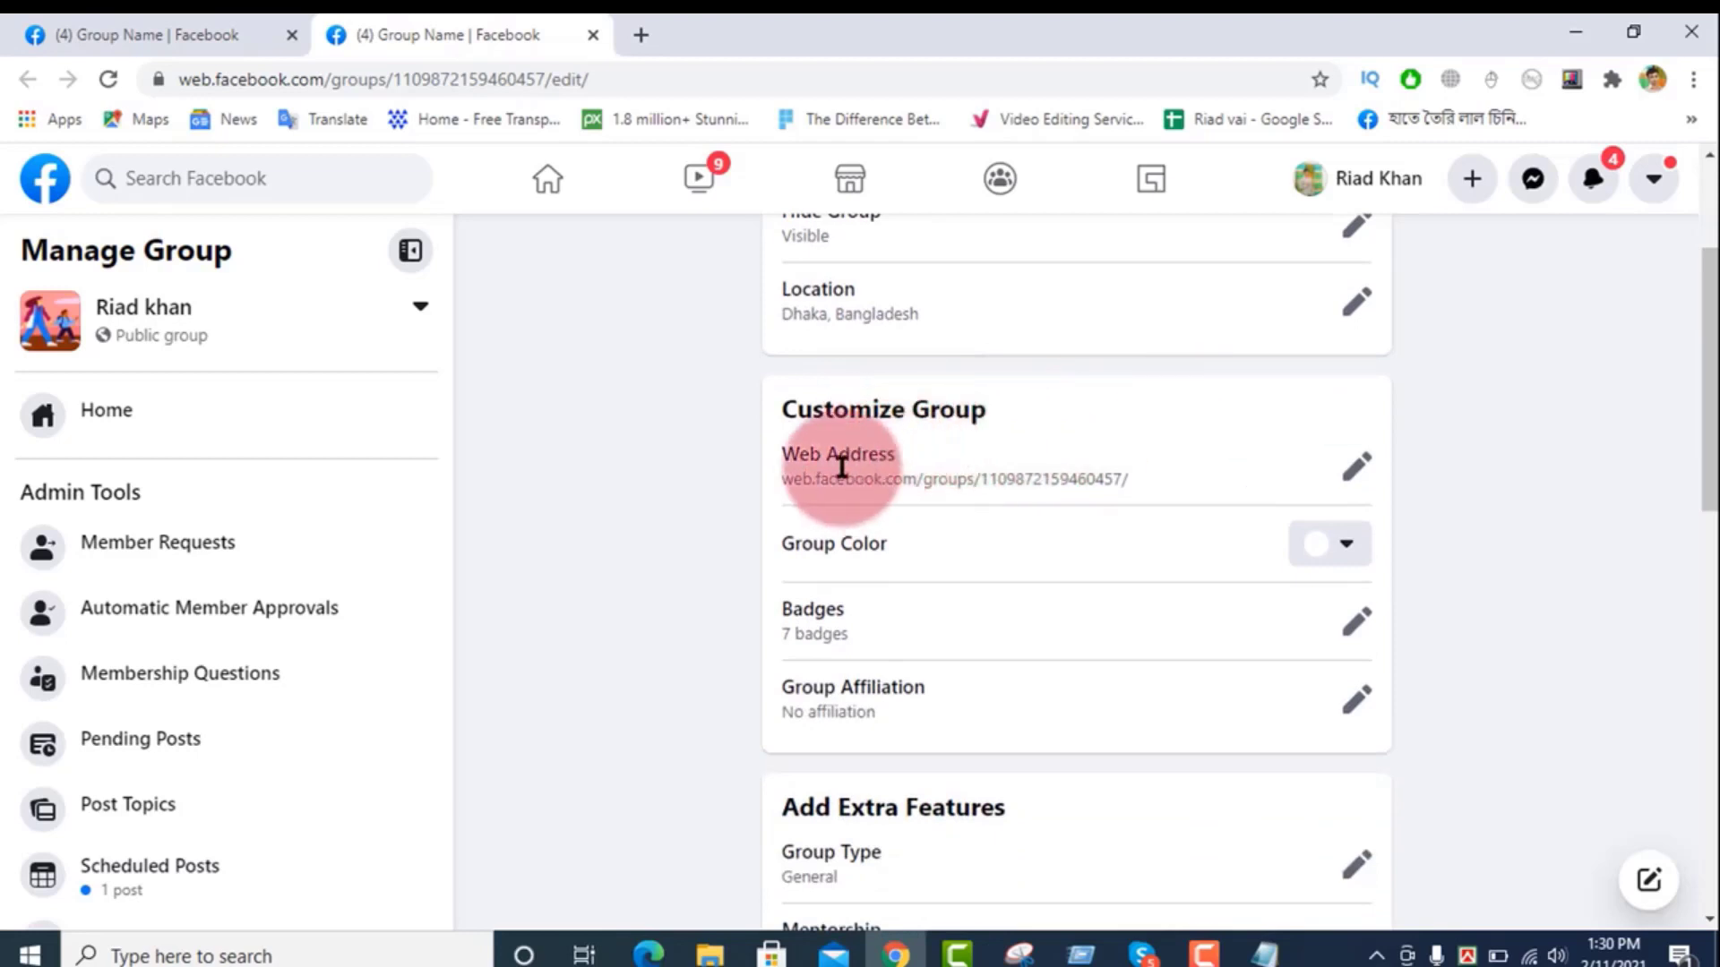
left_click(1357, 474)
left_click(1172, 558)
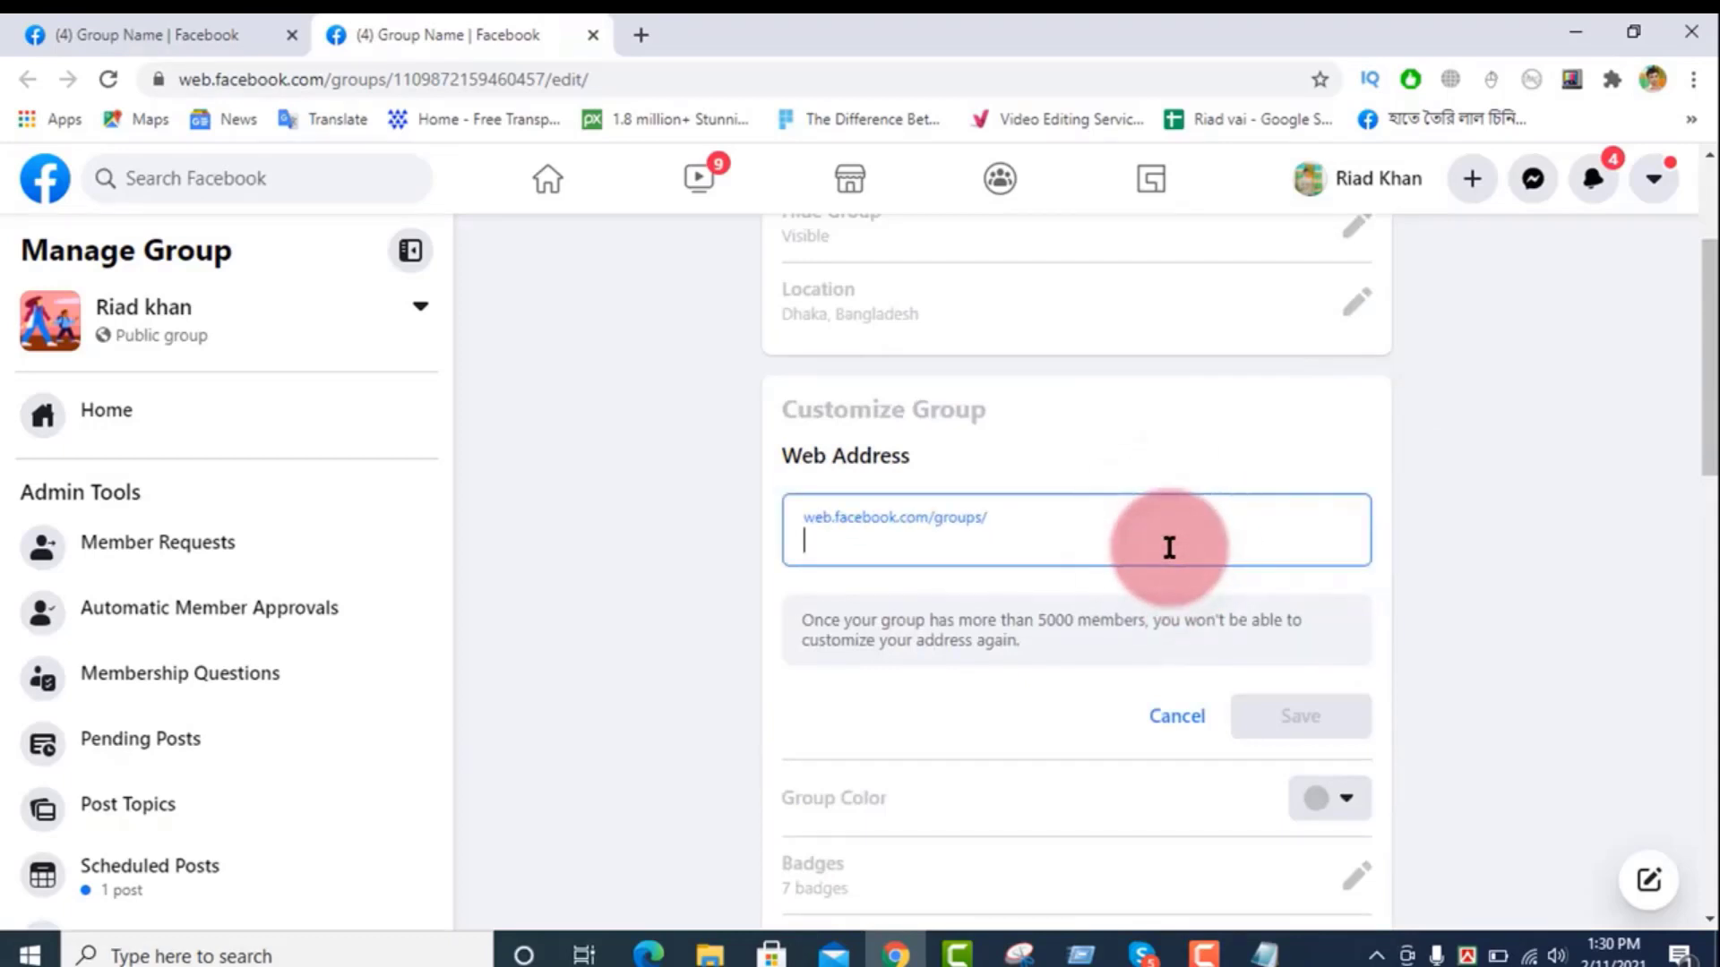
type("riad")
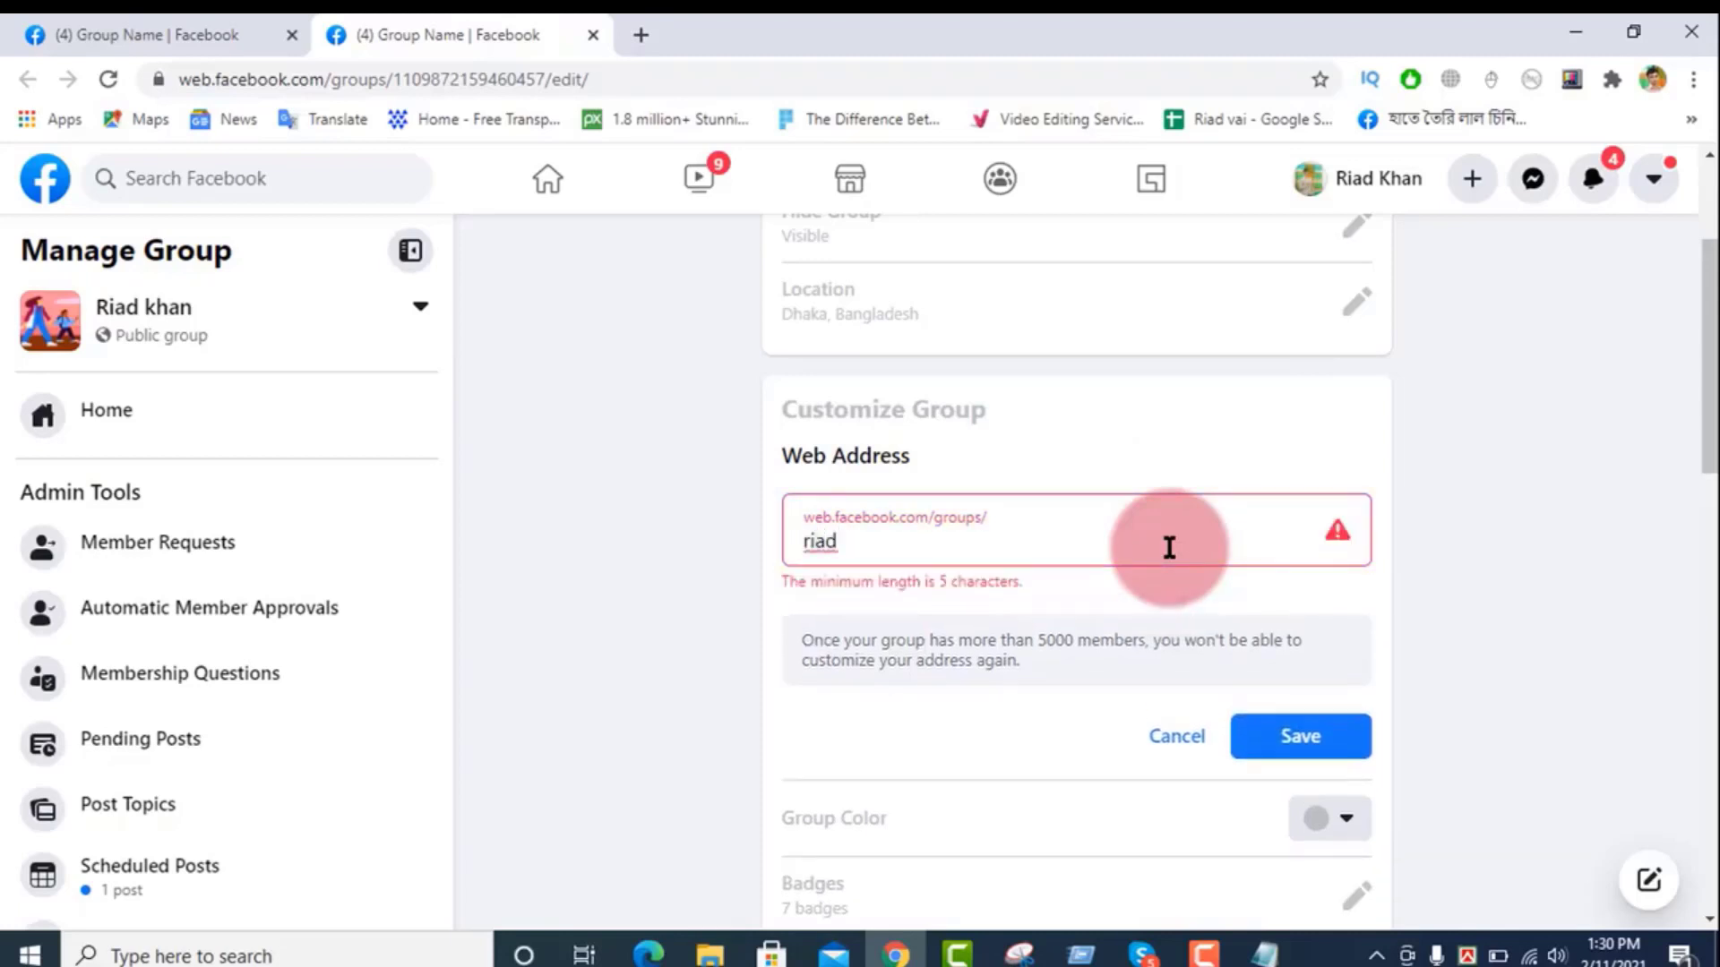
type("khan")
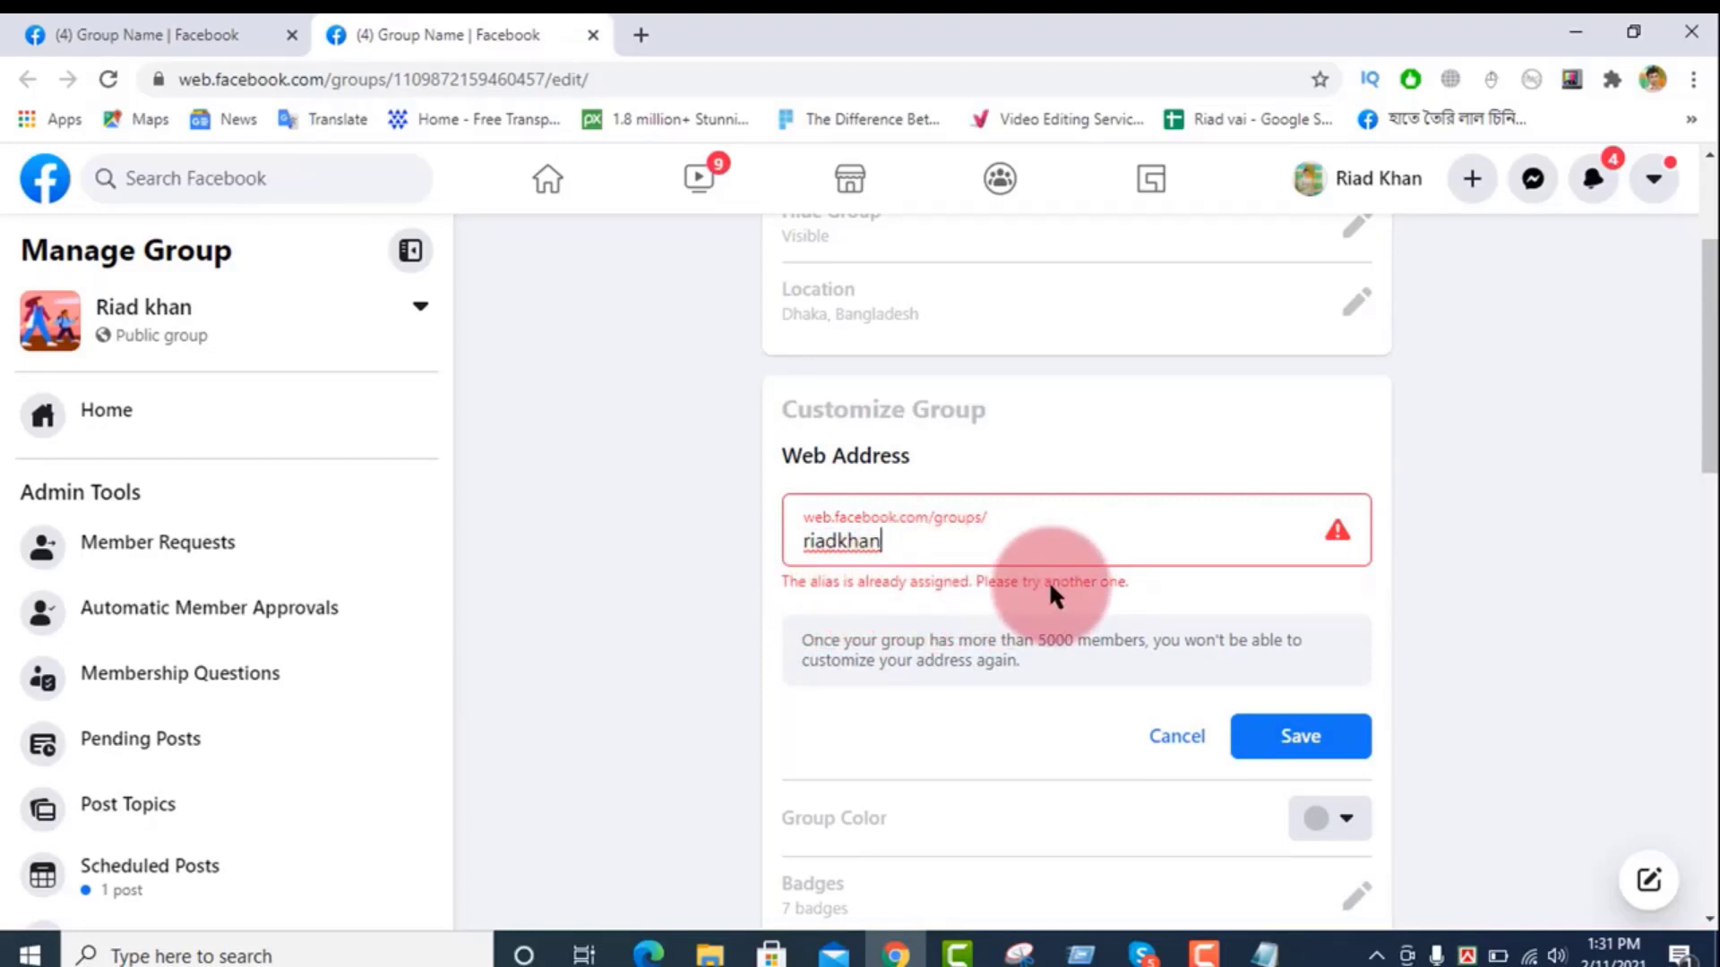
type("bd")
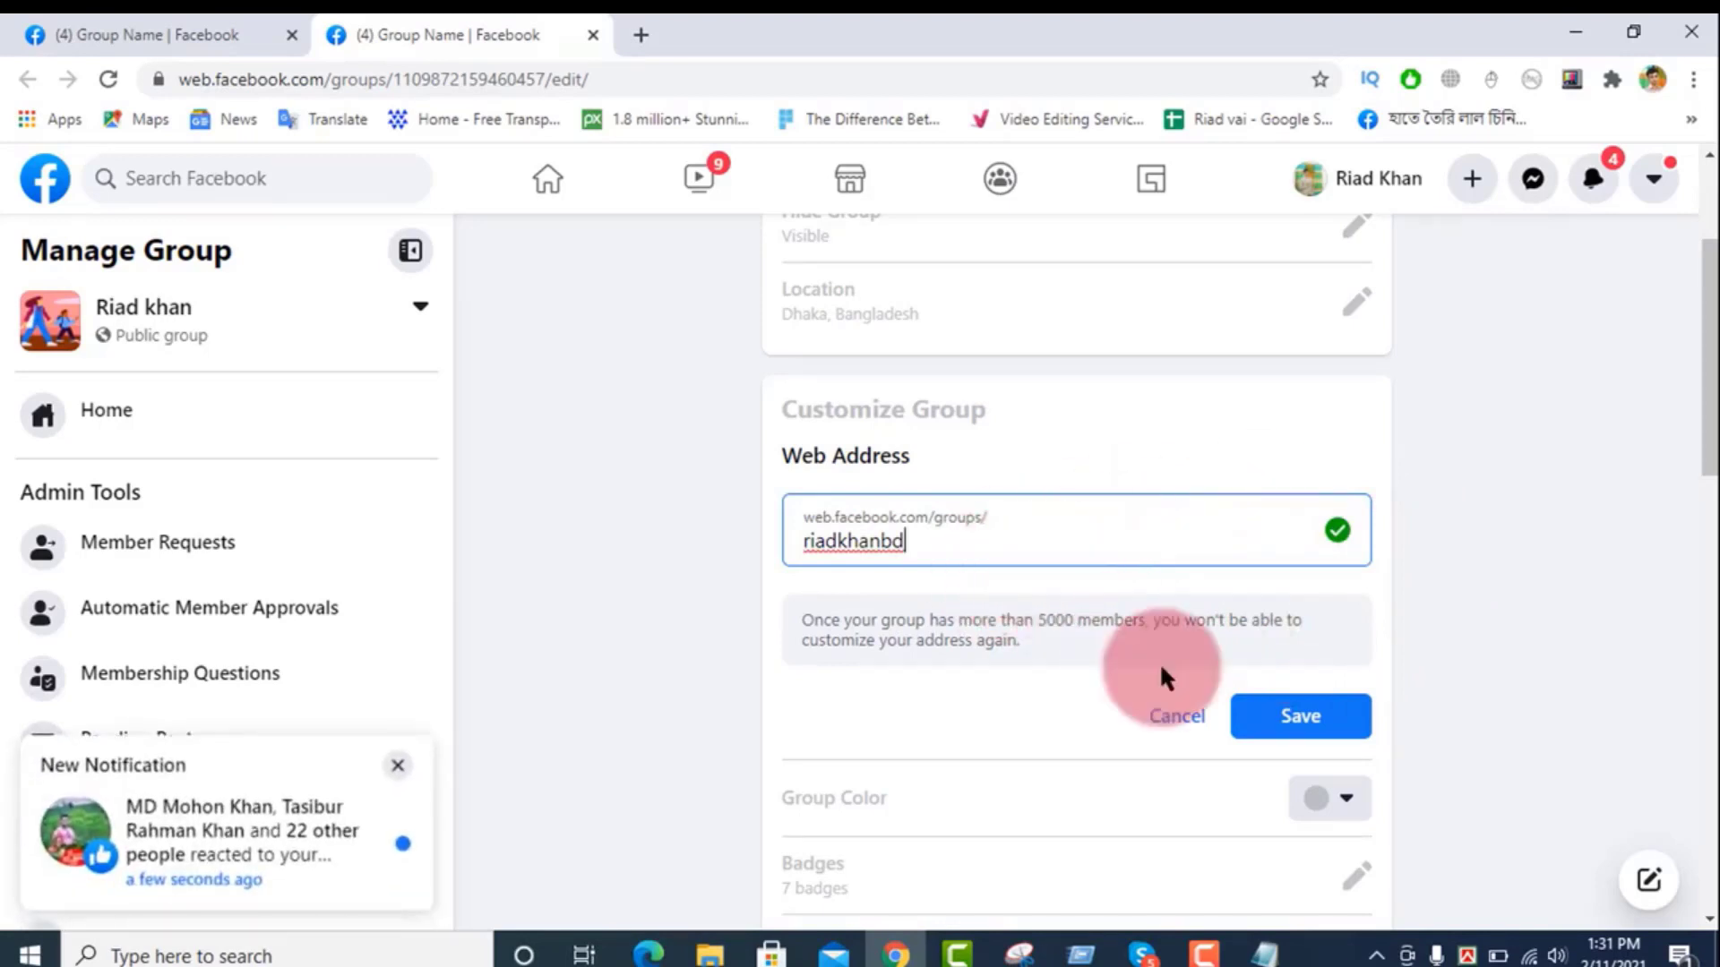
left_click(1306, 720)
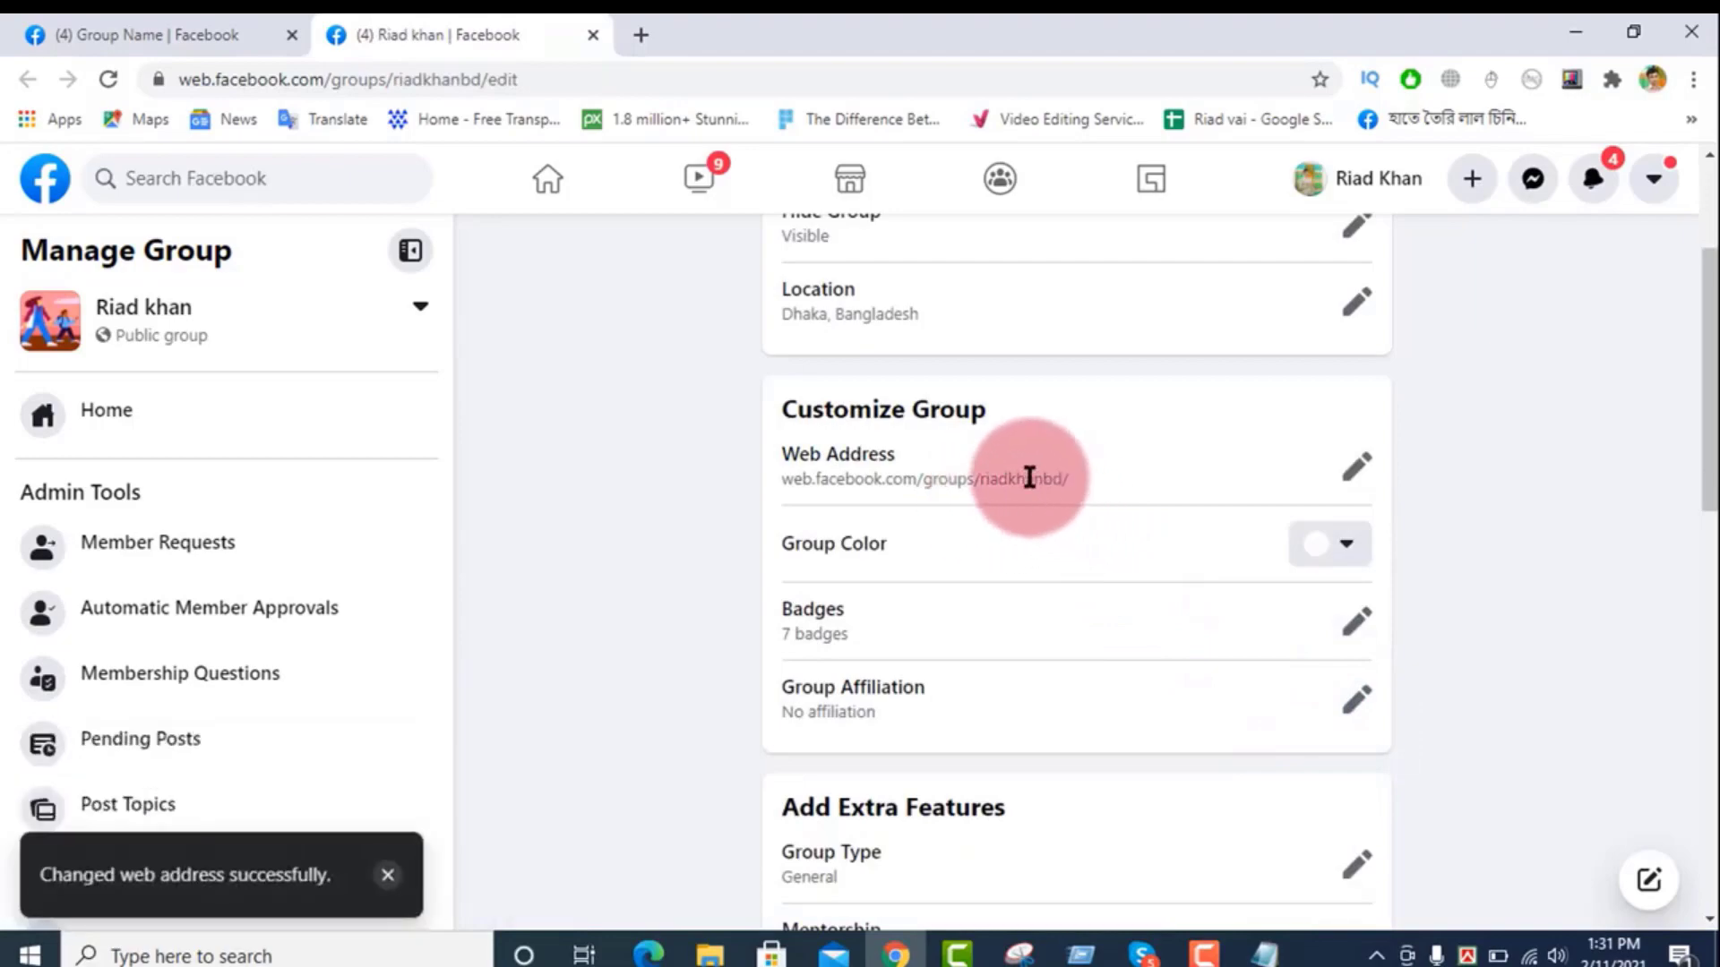
Step: Open the group's custom facebook.com/groups address in a new browser tab and check the group page
left_click(640, 38)
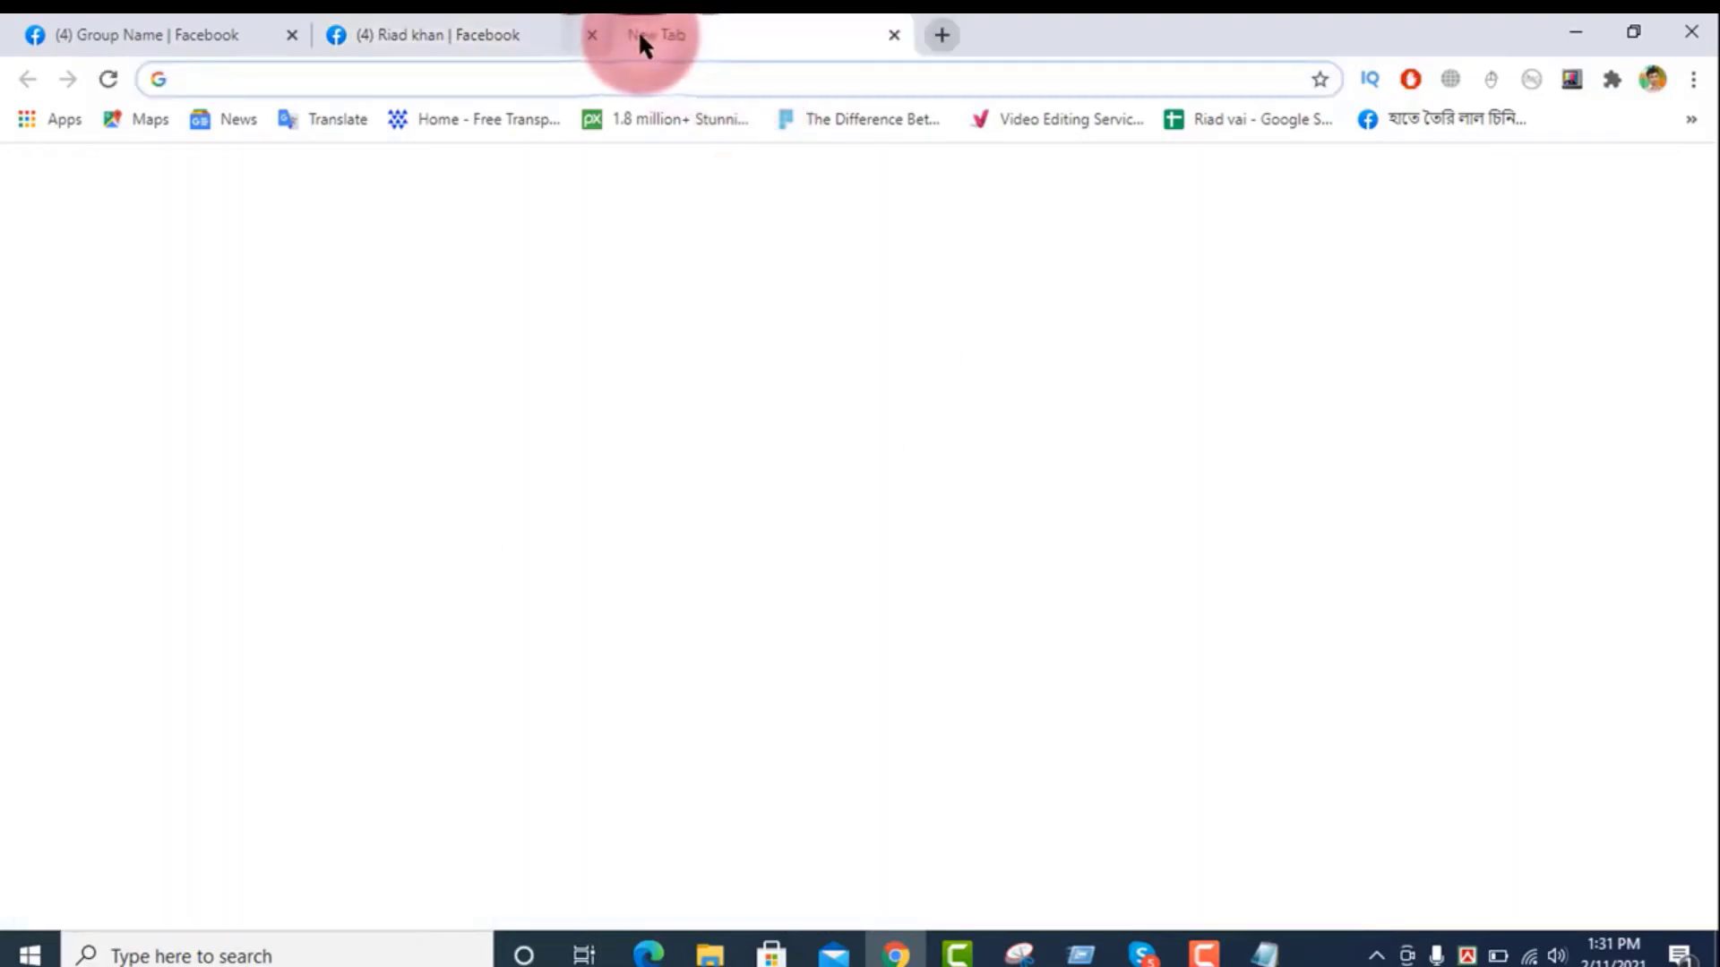
type("facebook.com")
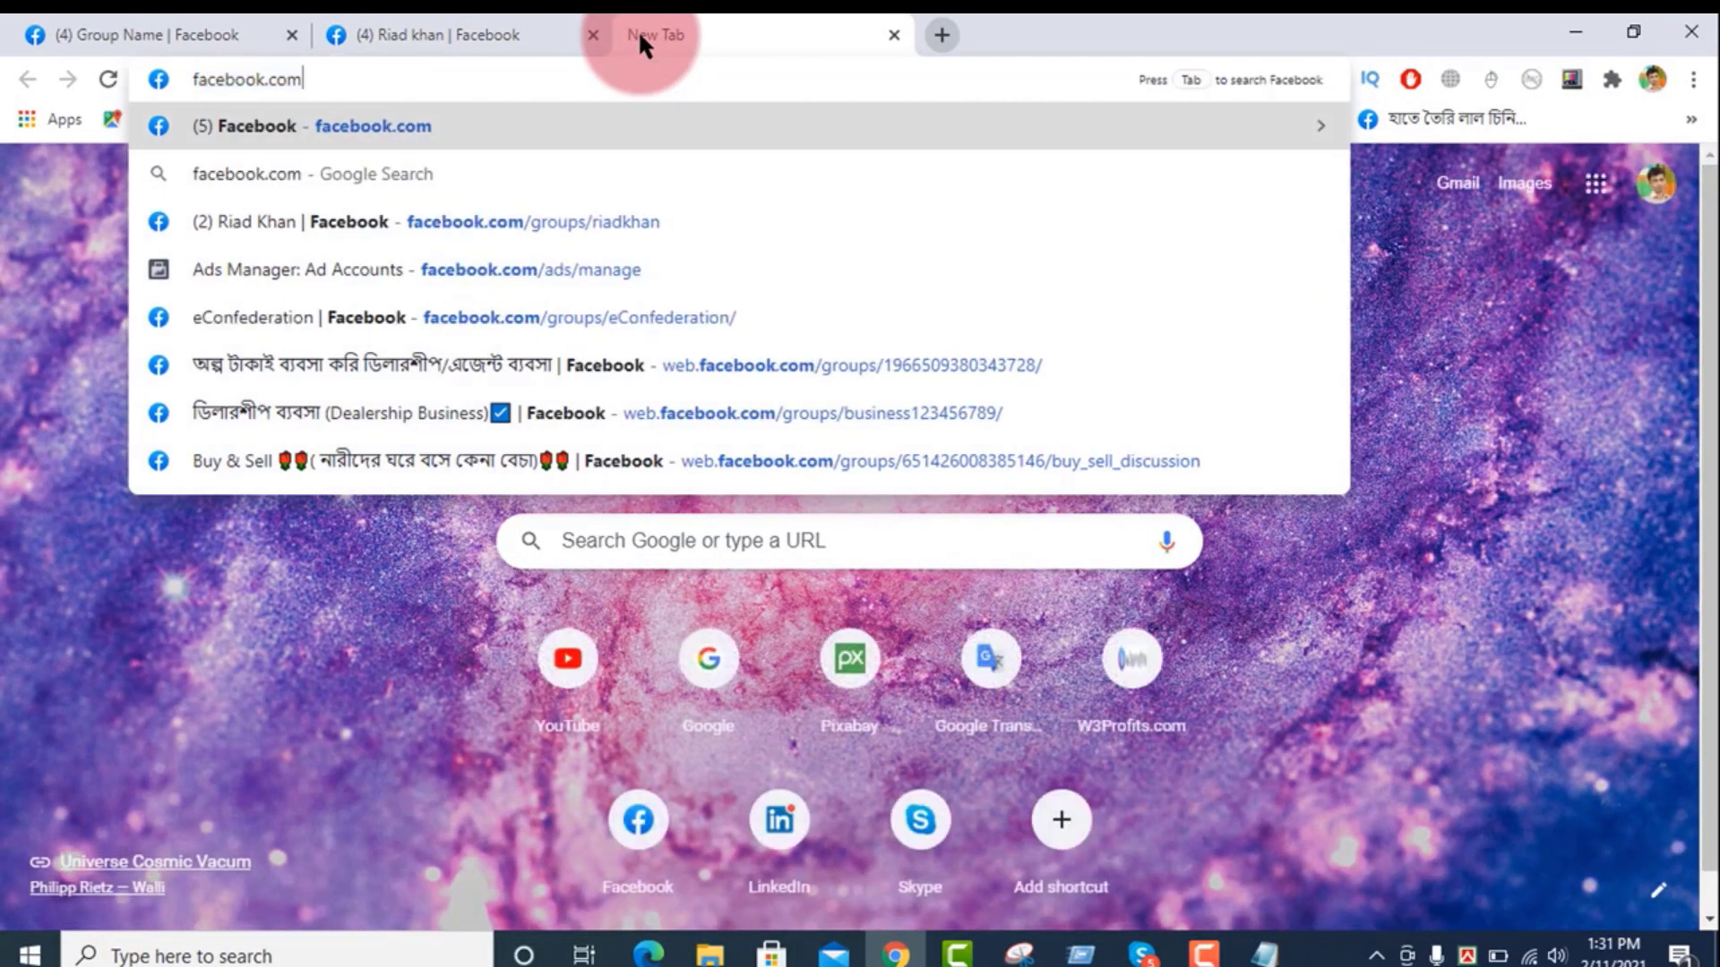
type("/gr")
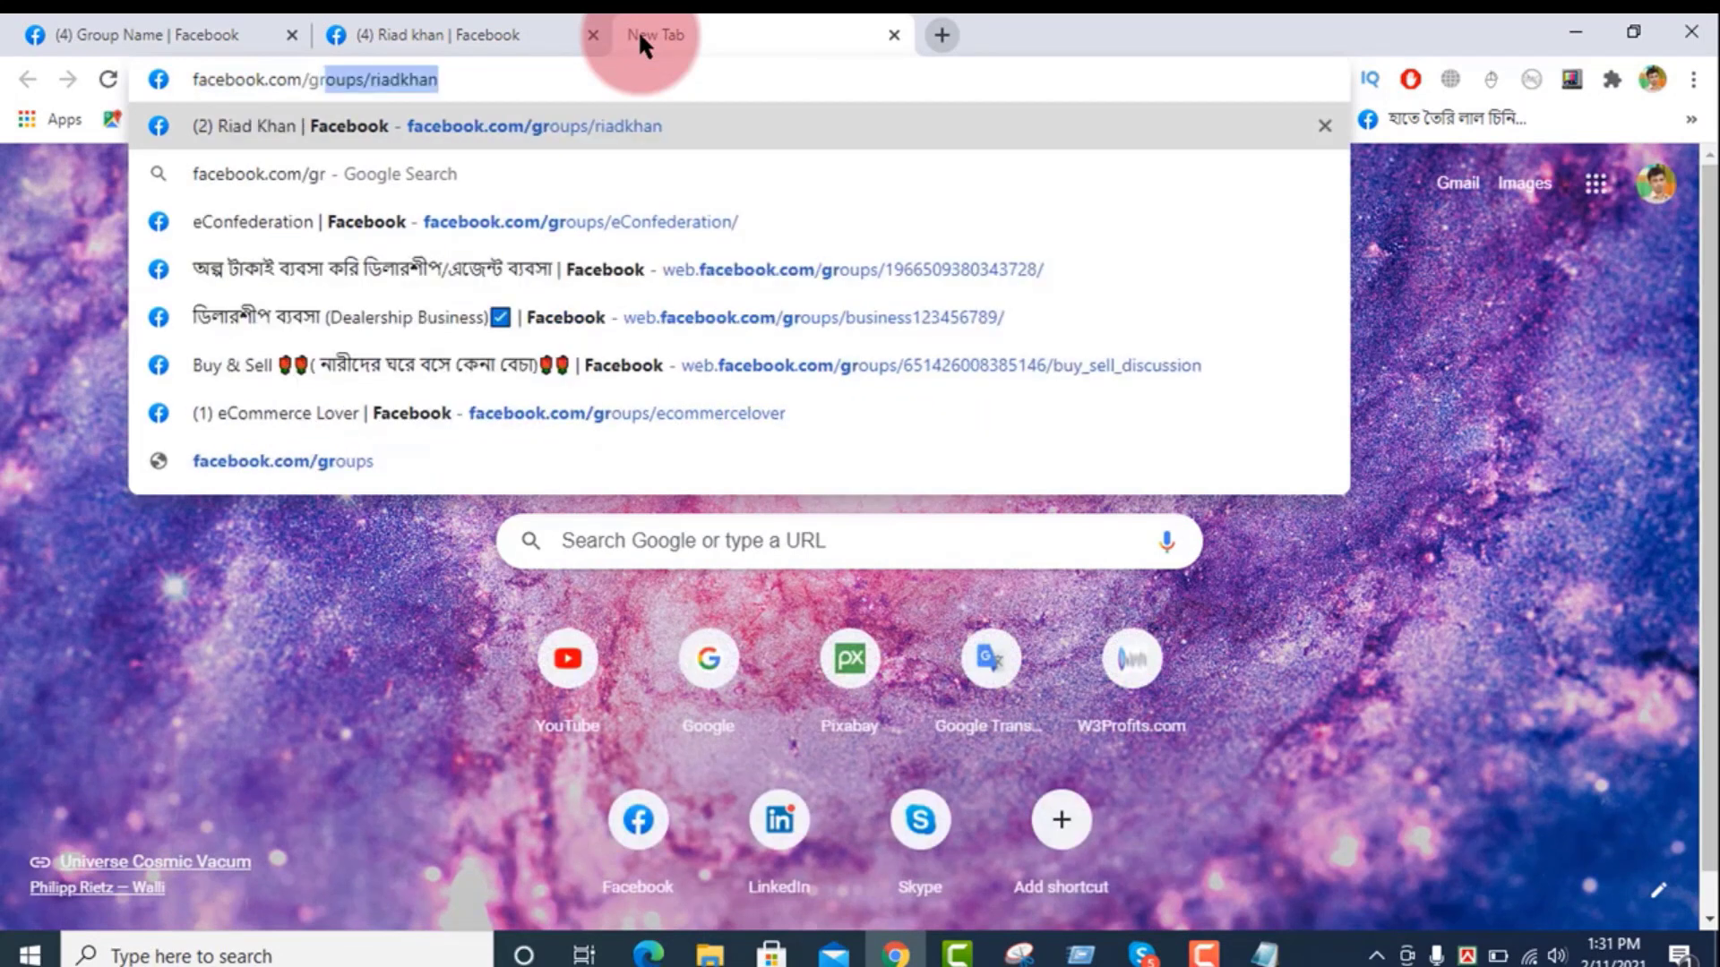
type("oup")
key("Right")
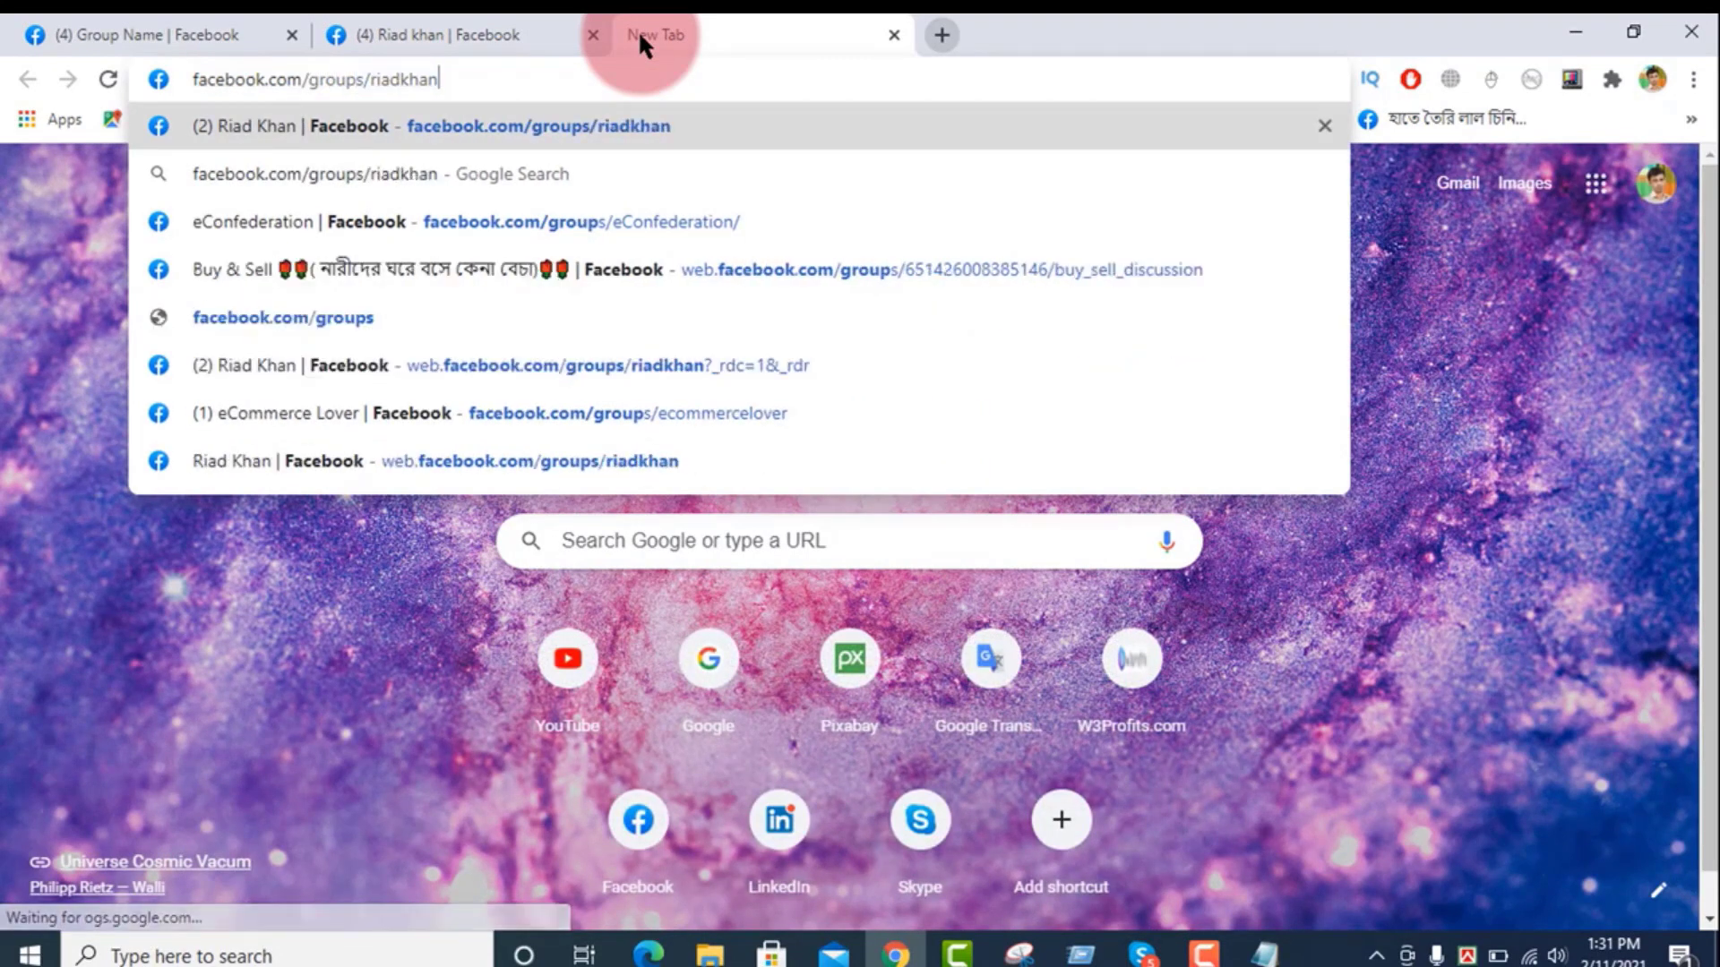
type("bd")
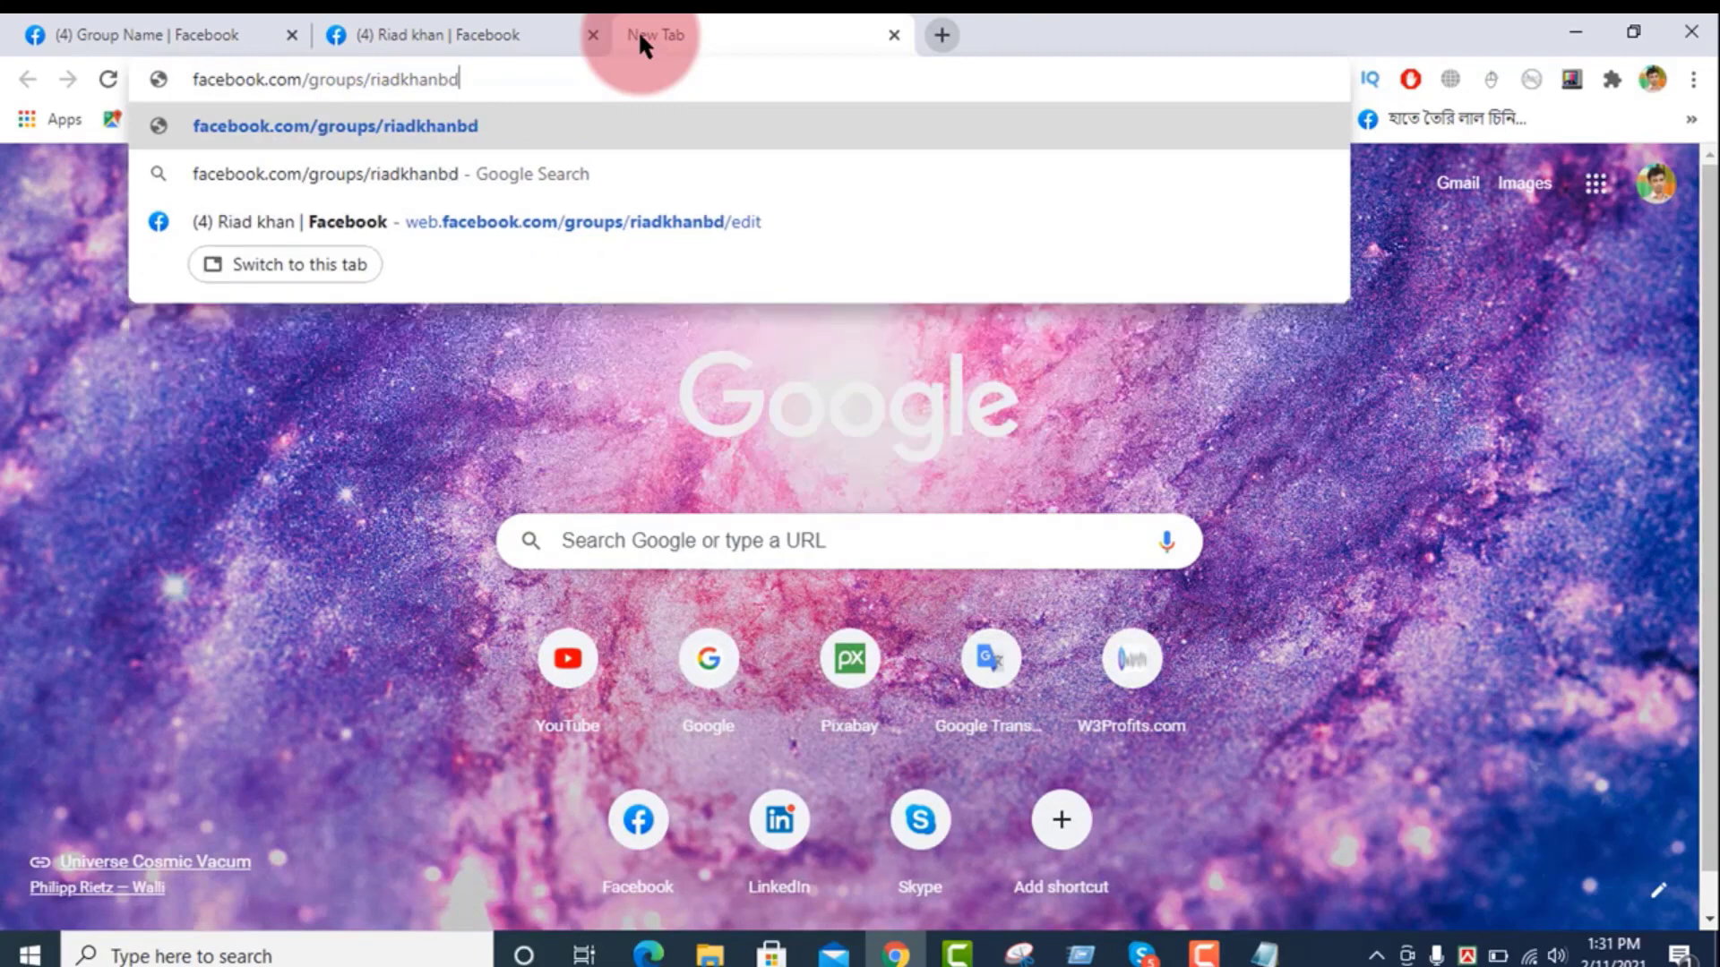
key("Return")
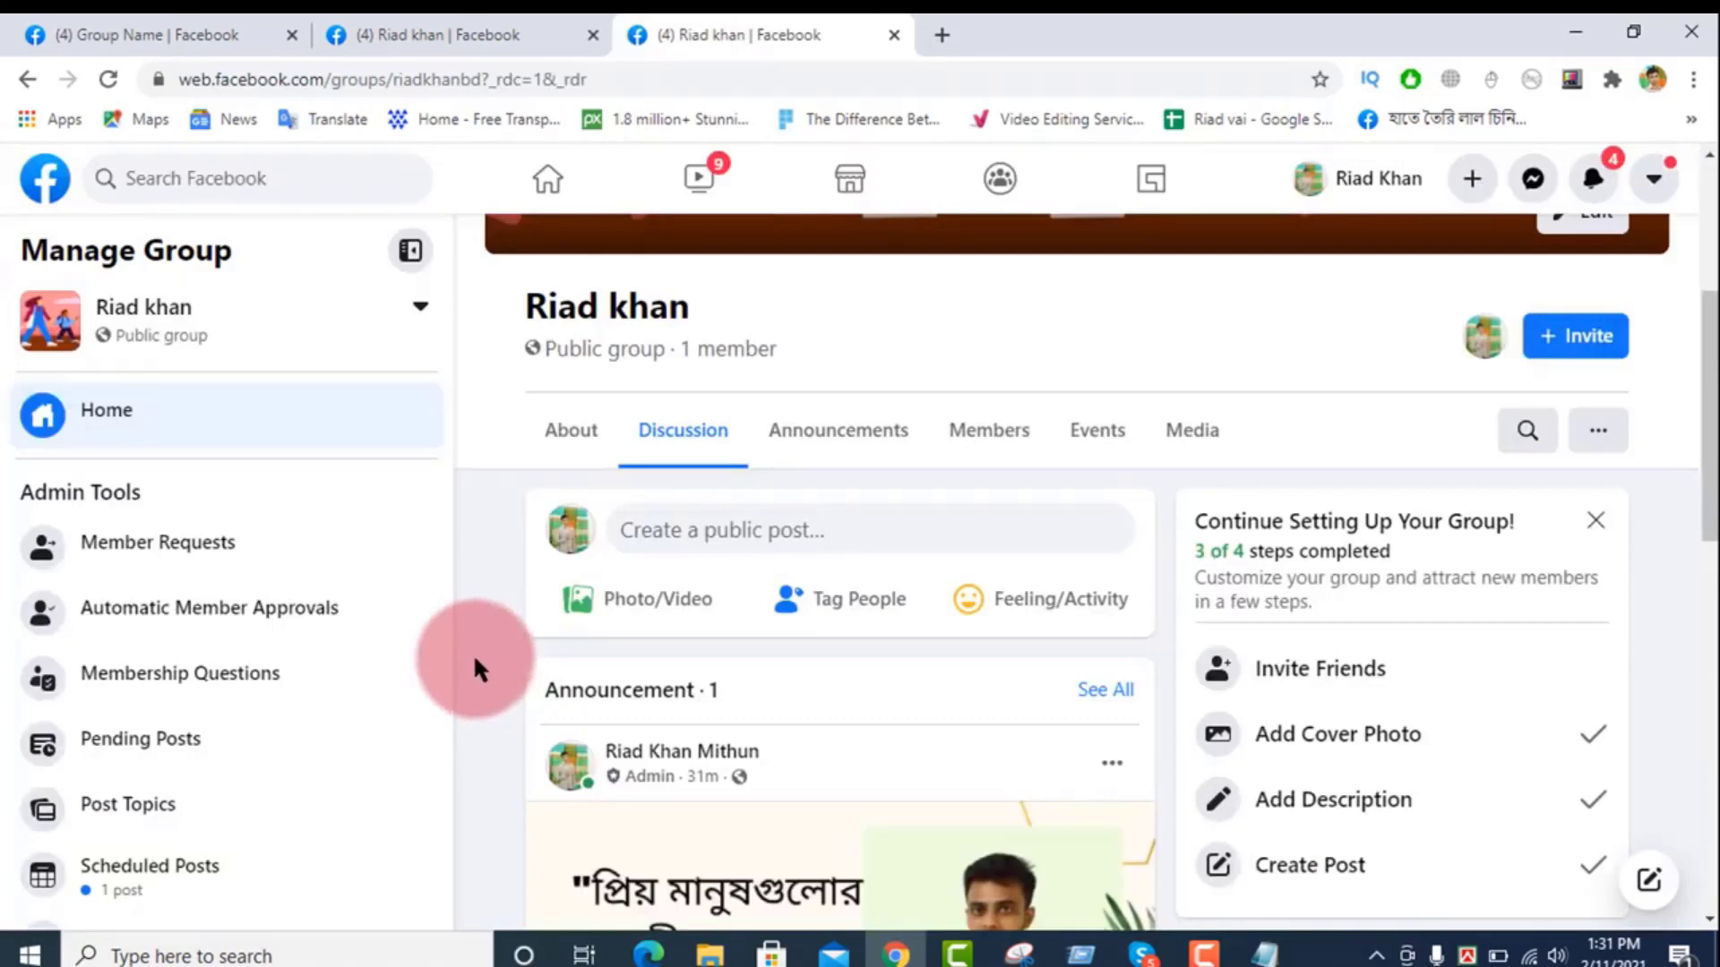
scroll(472, 655, "up", 4)
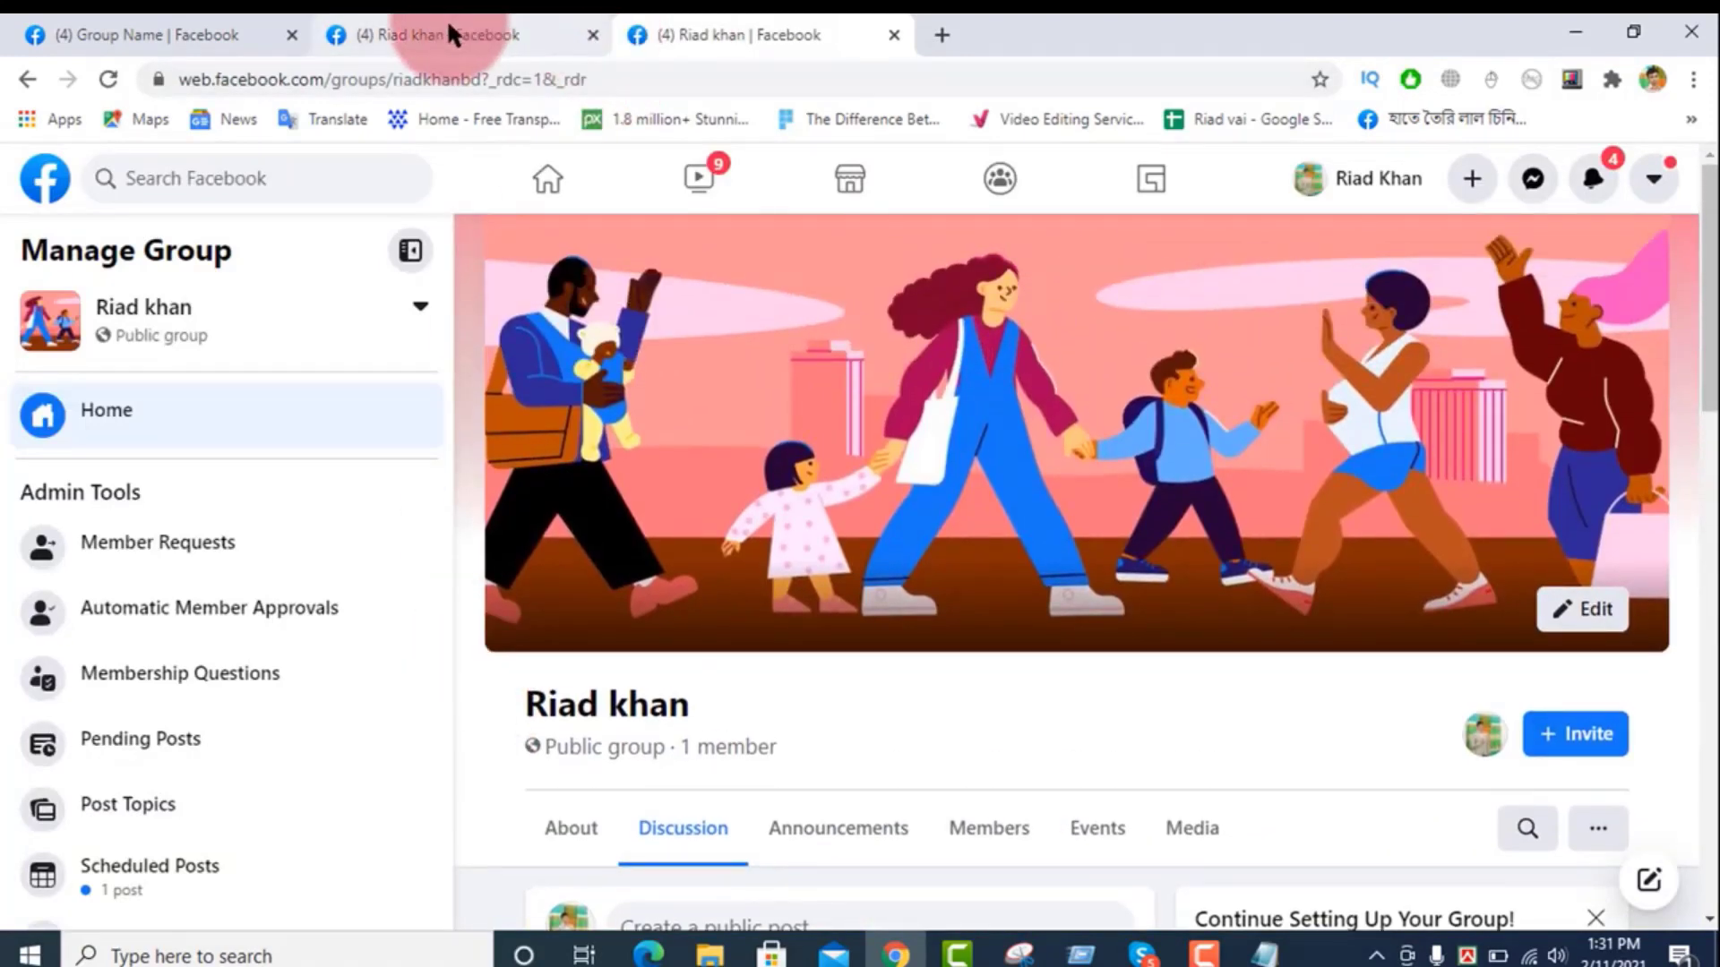
Step: Return to the group's settings tab, set the group color to the dark orange-brown swatch and save it
left_click(448, 25)
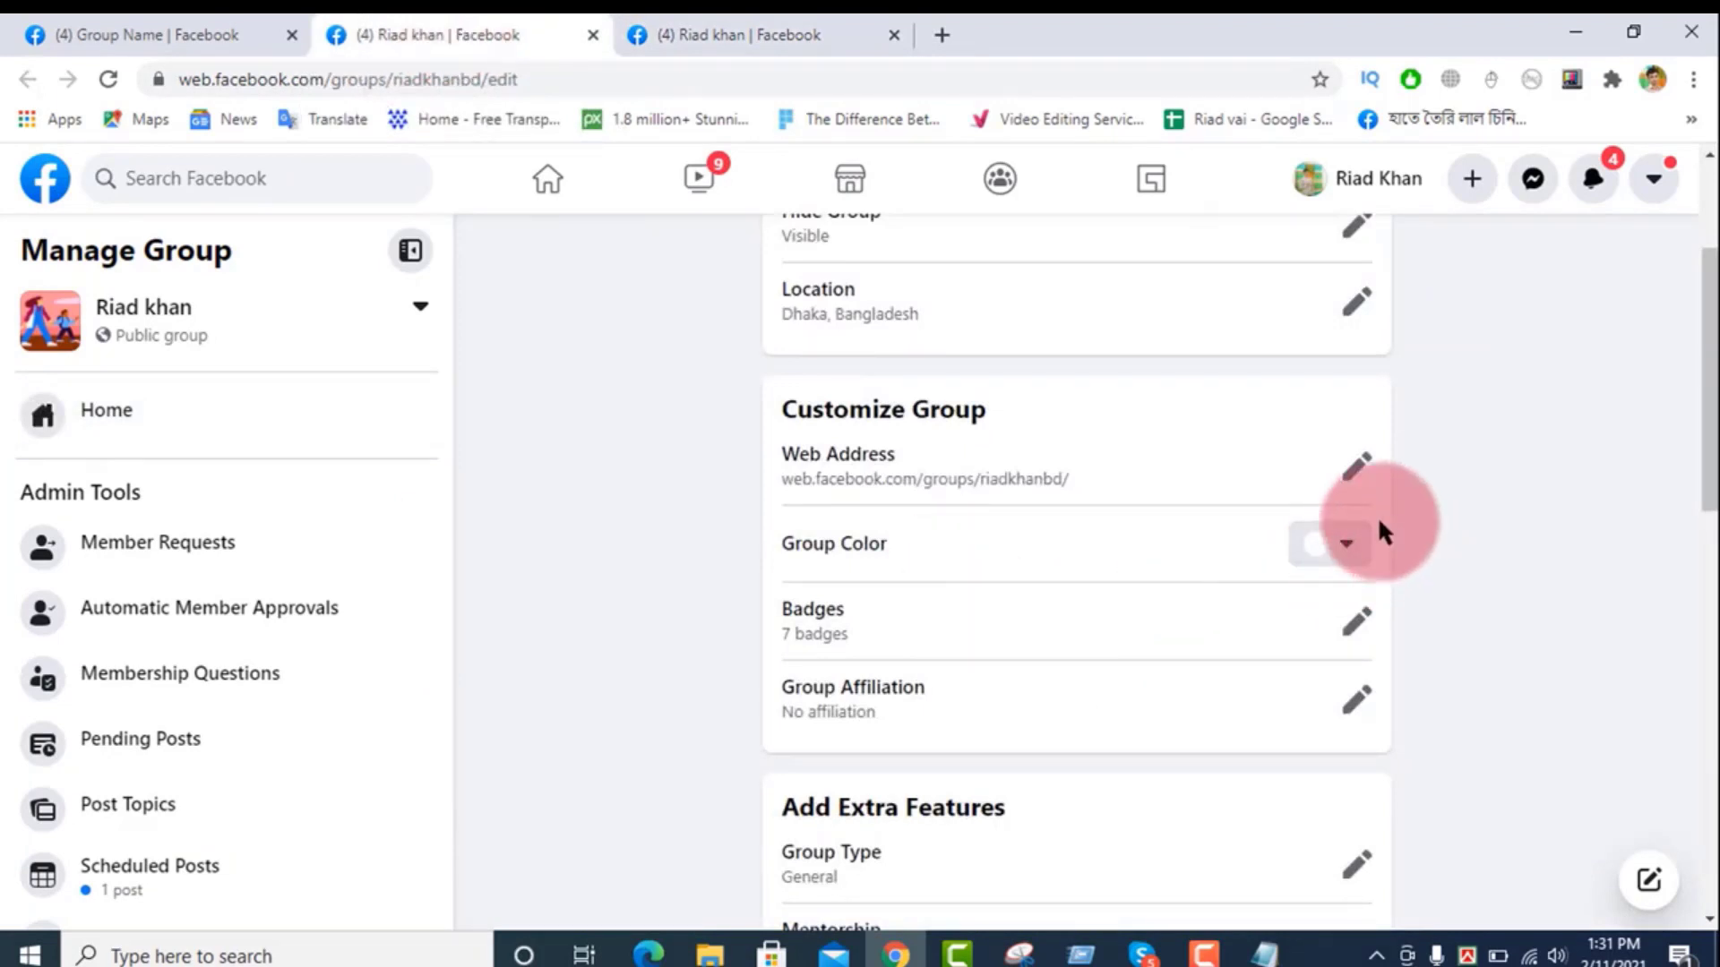
left_click(1320, 569)
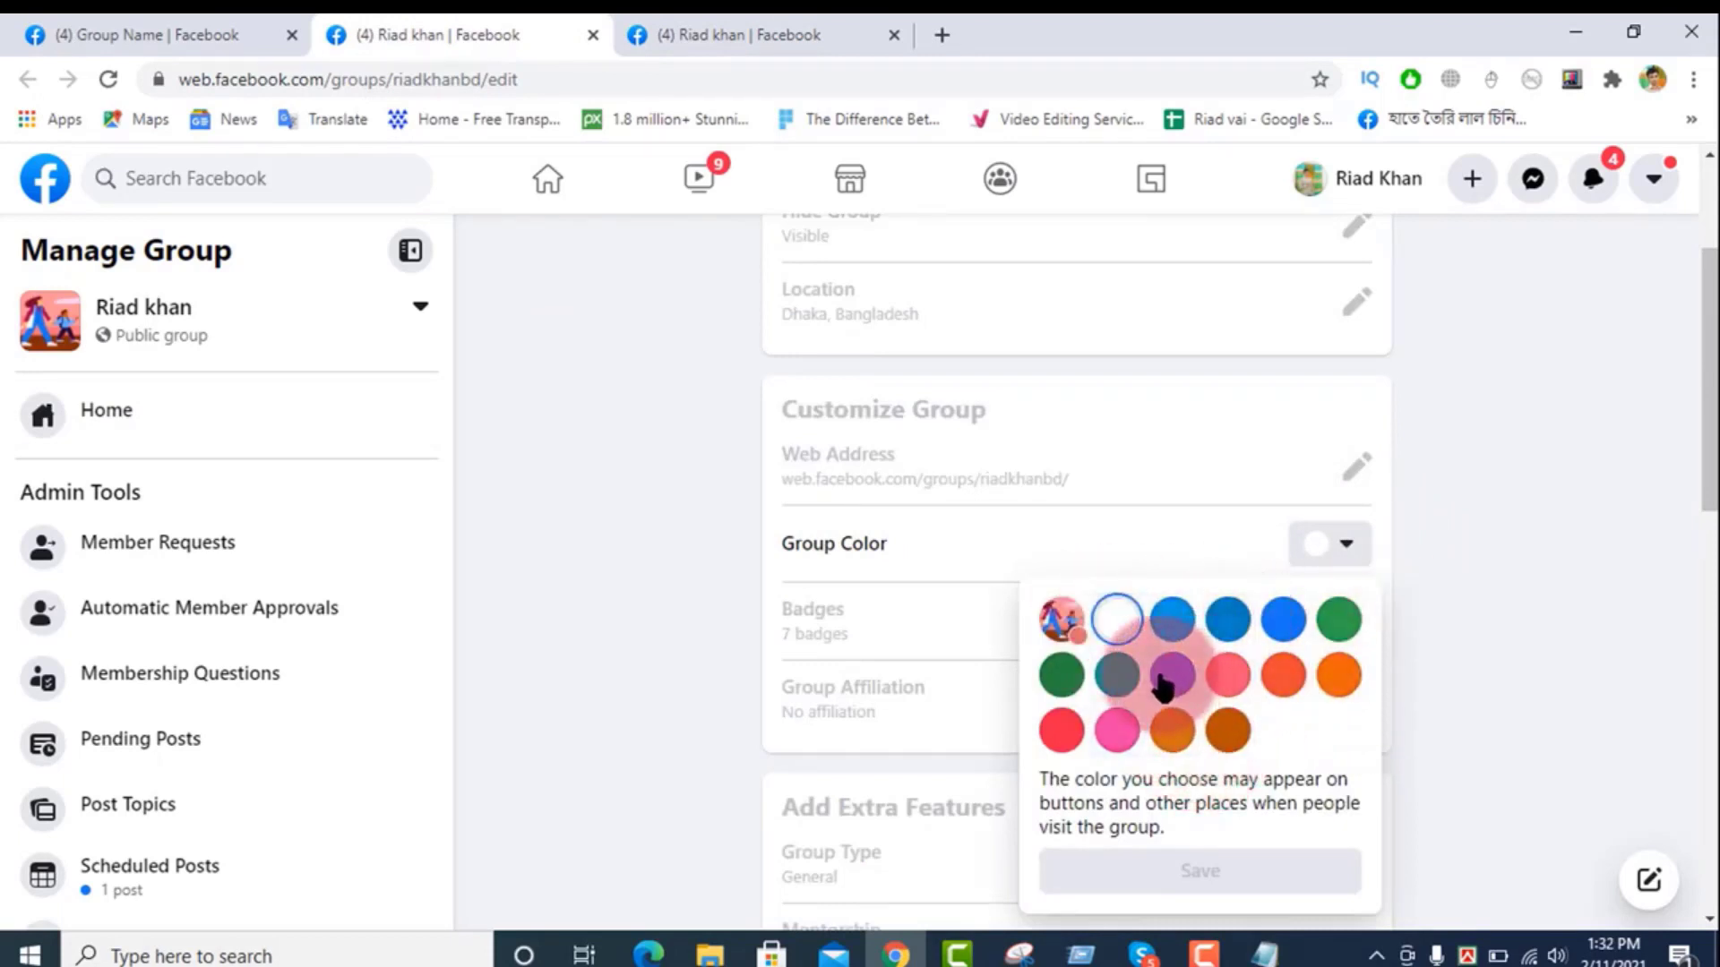
left_click(1227, 727)
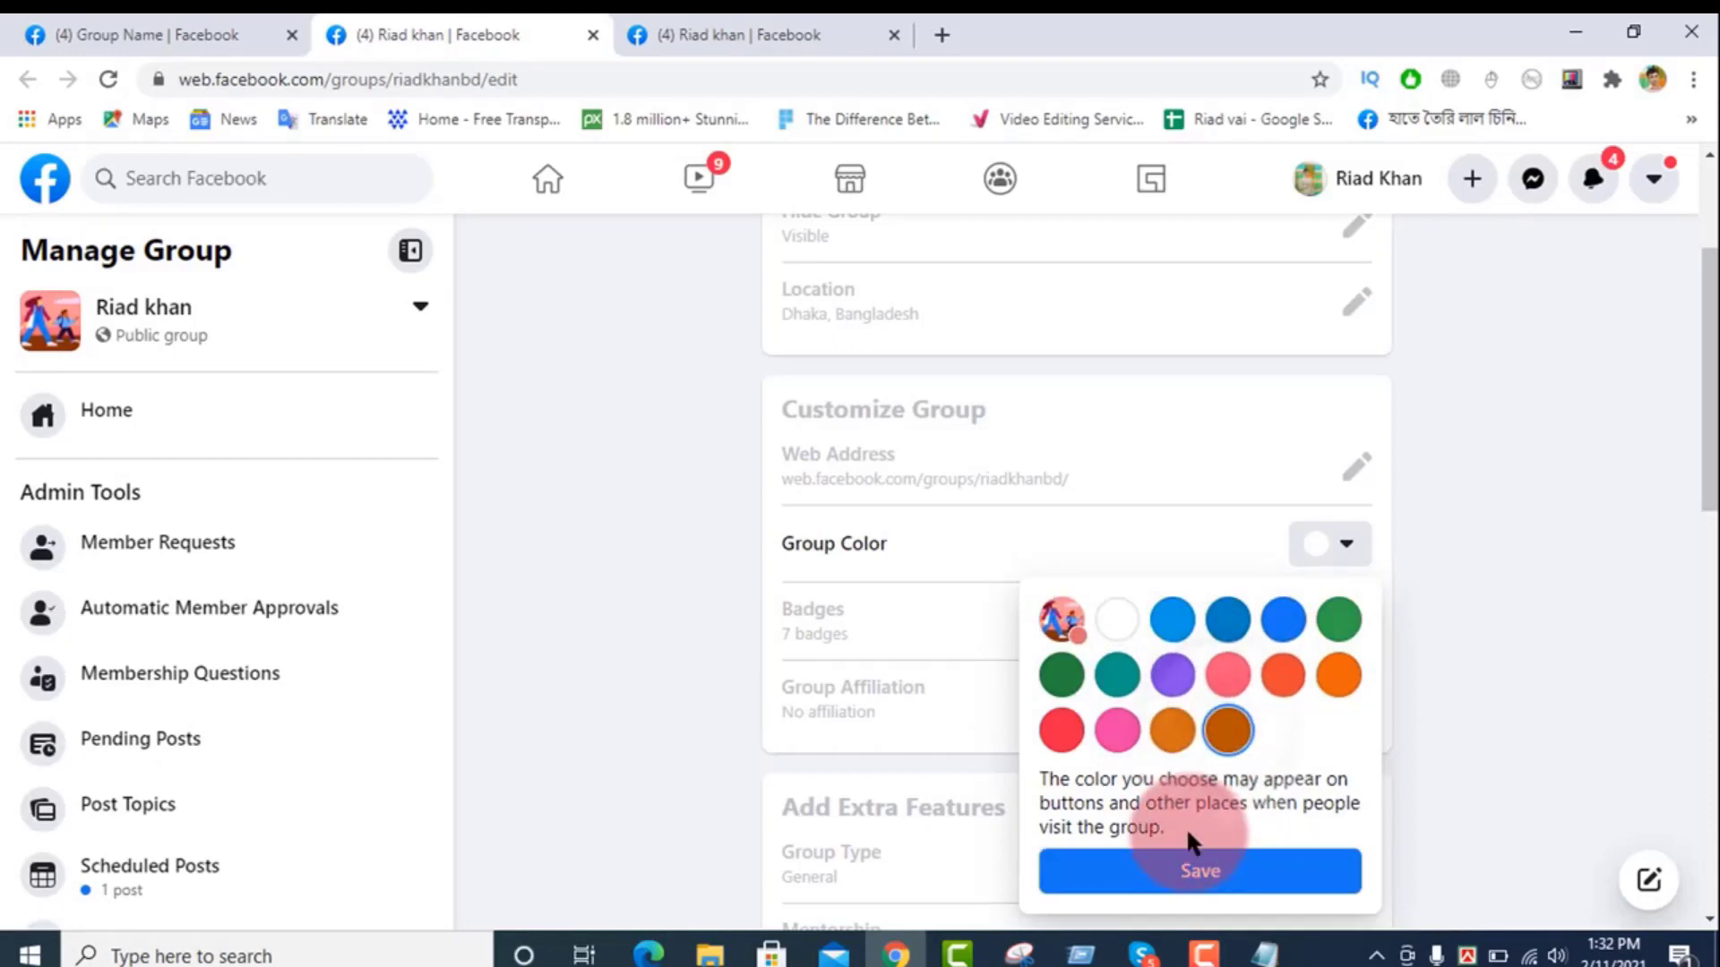
left_click(1201, 873)
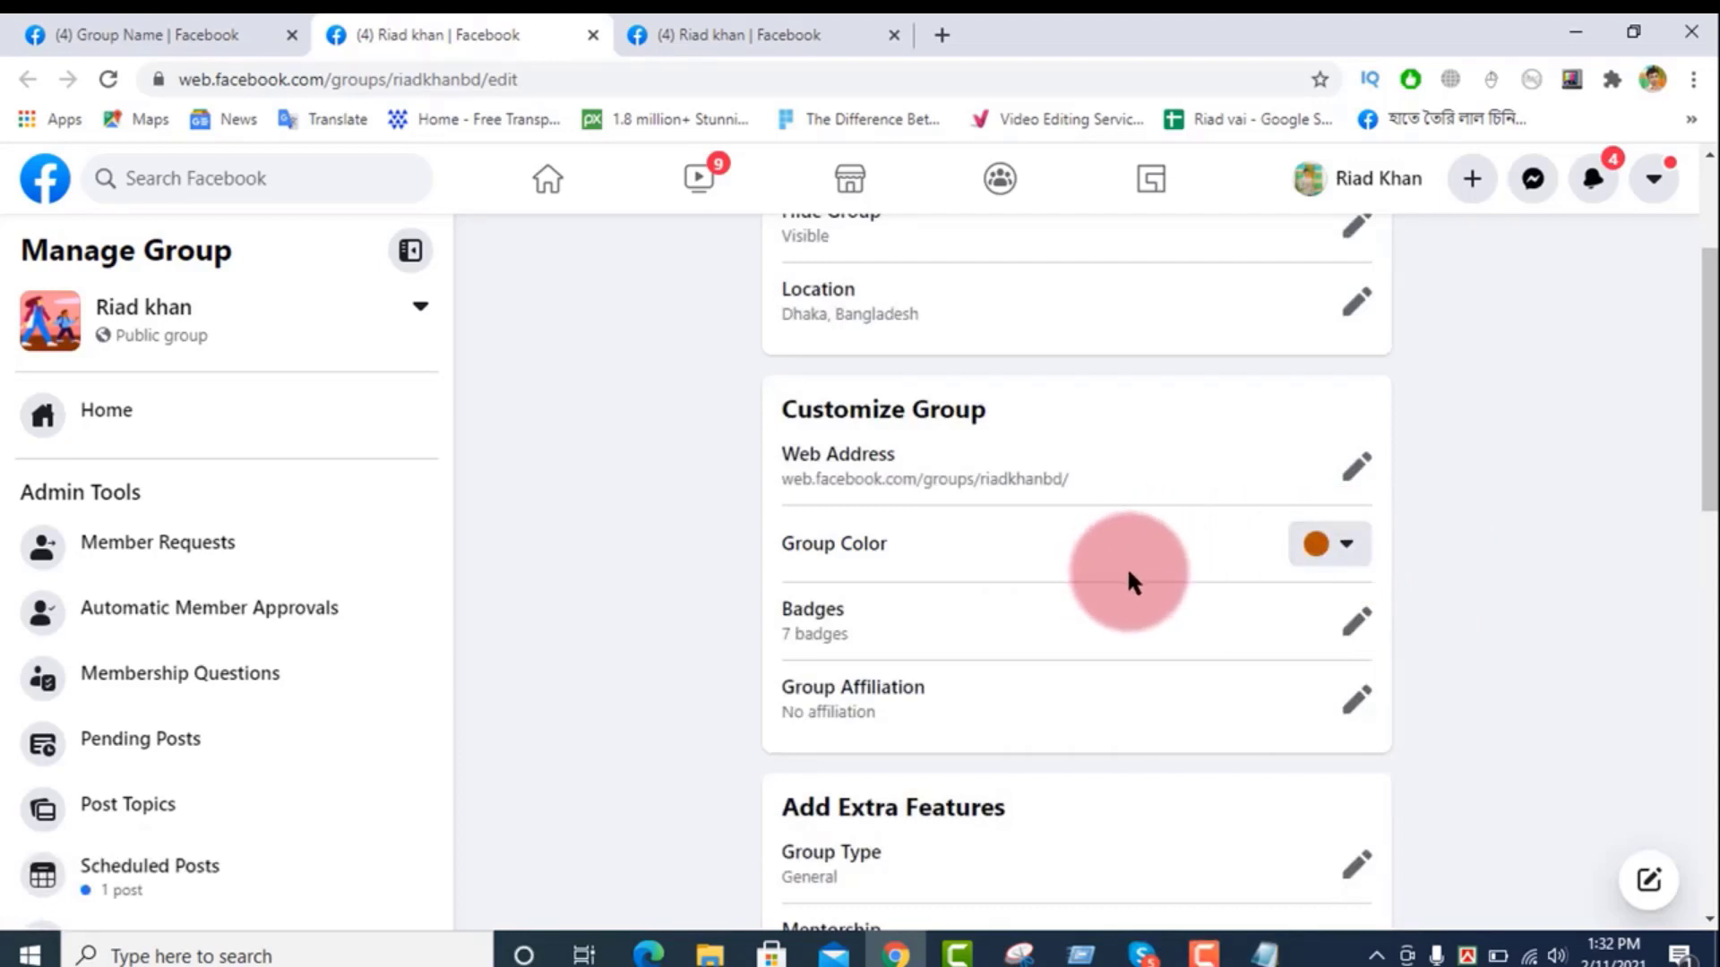
Step: Open the group's badges for editing and turn off the Founding Members and New Member badges, keeping Rising Star on
scroll(1127, 567, "down", 1)
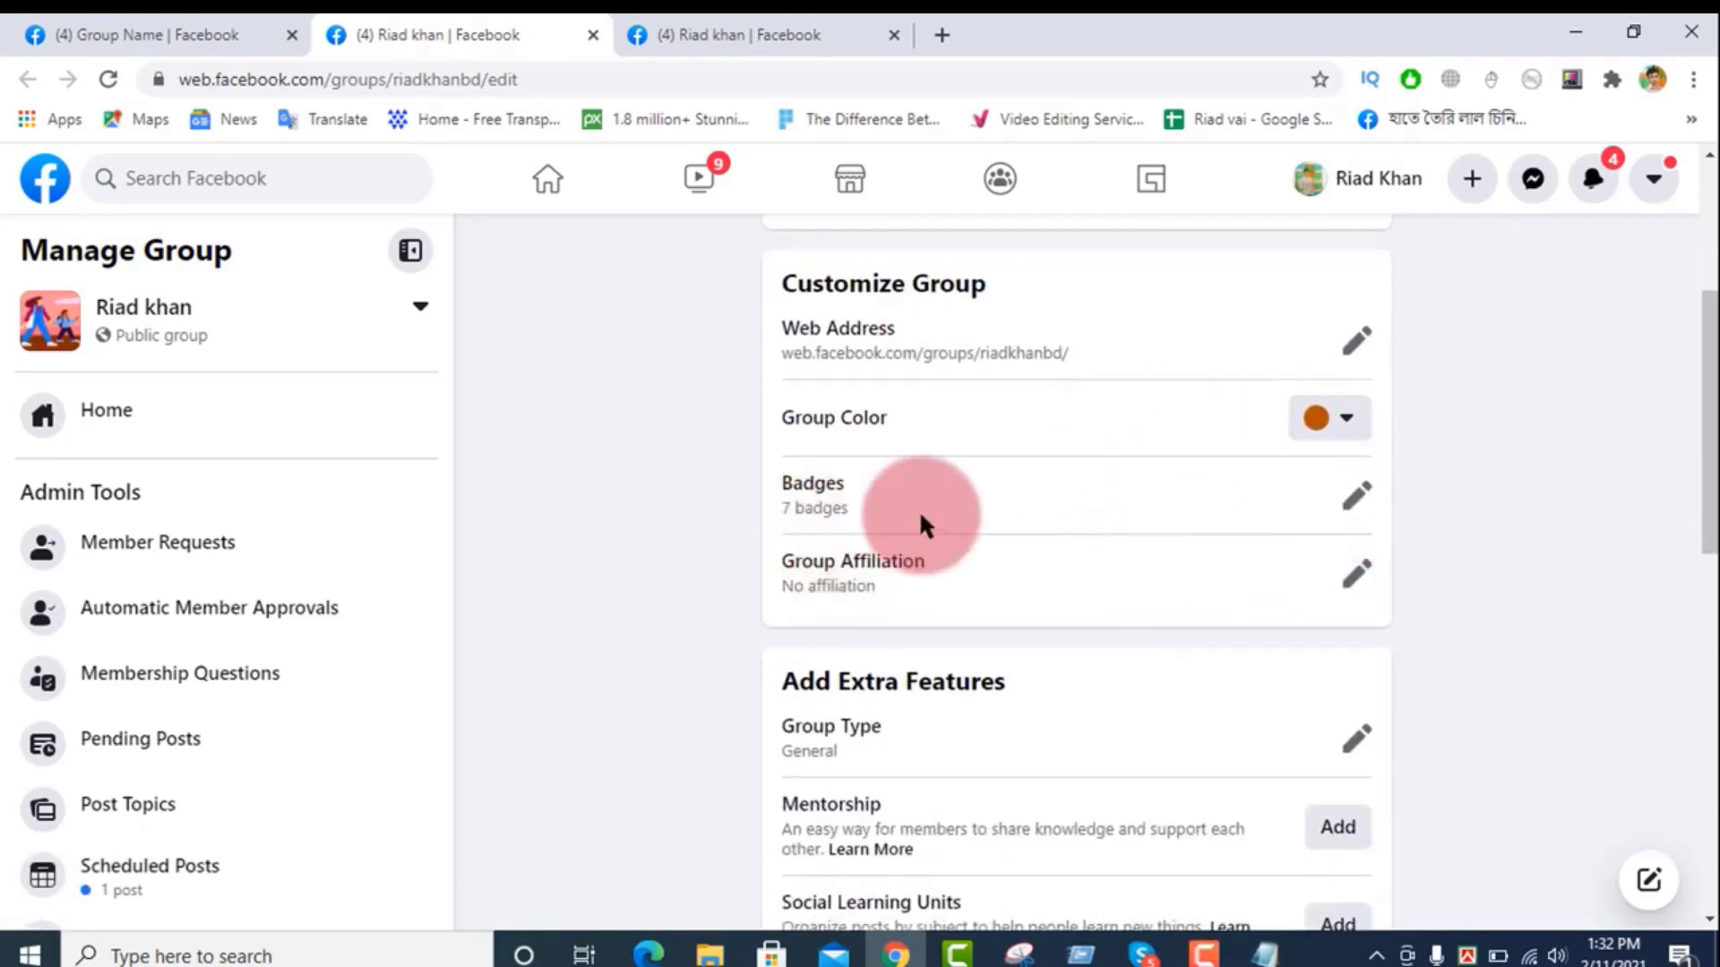
left_click(1341, 499)
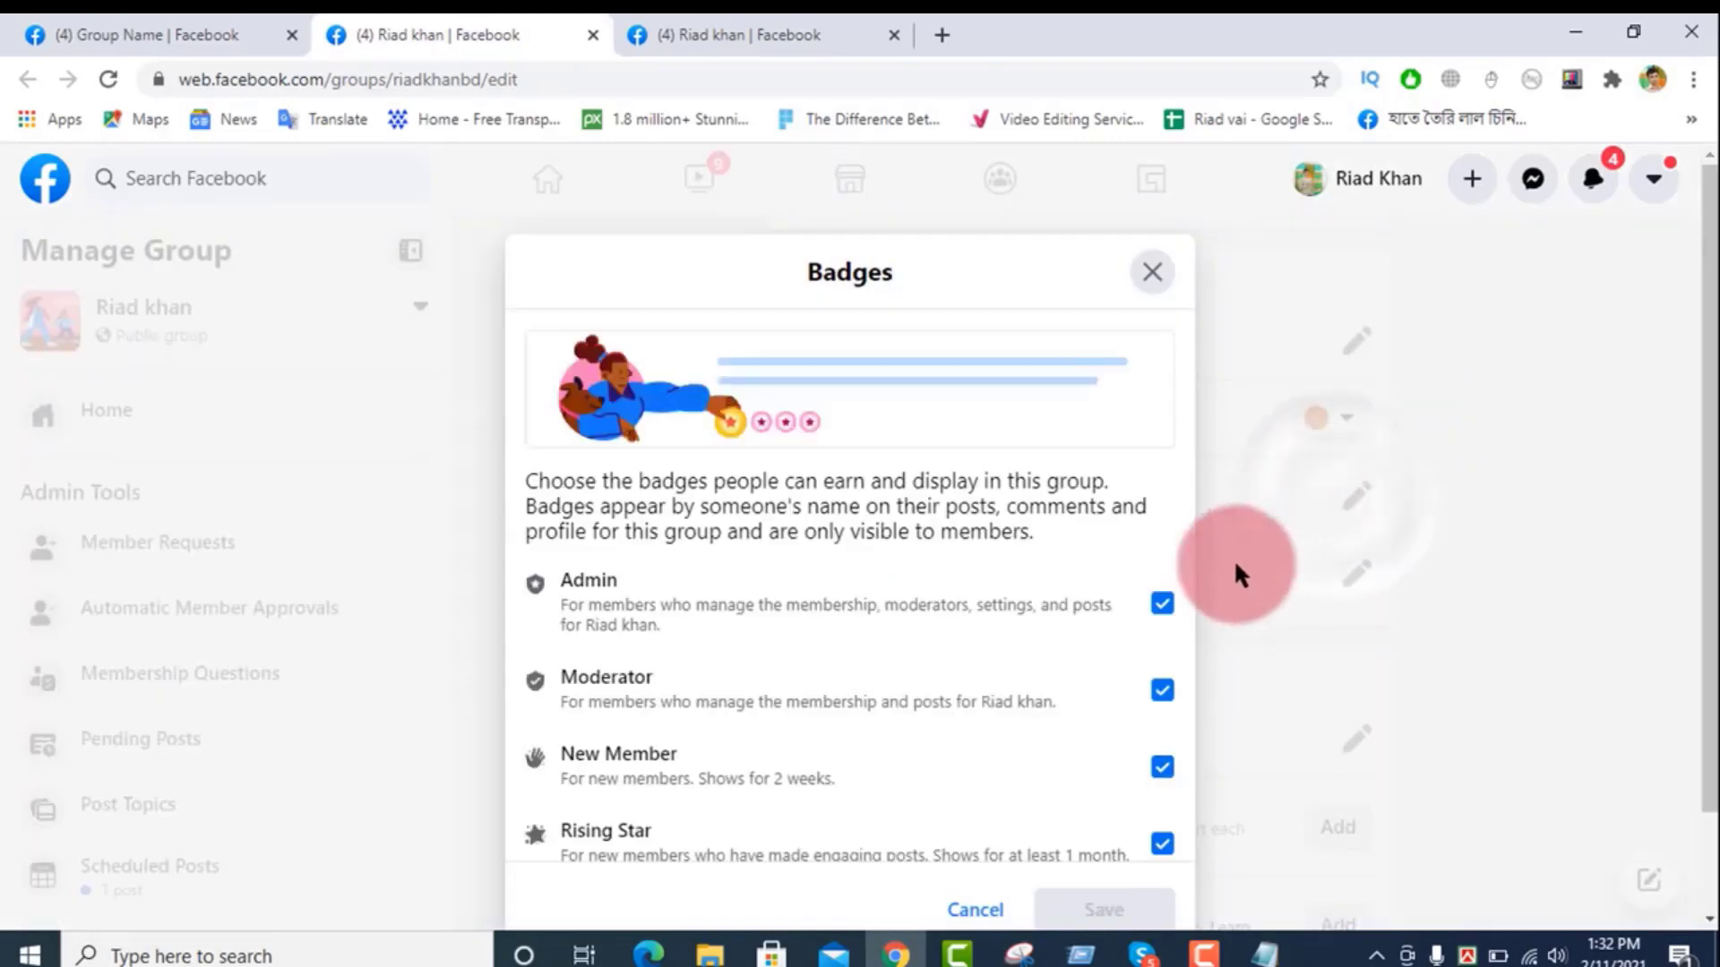
scroll(980, 647, "down", 3)
scroll(980, 663, "up", 3)
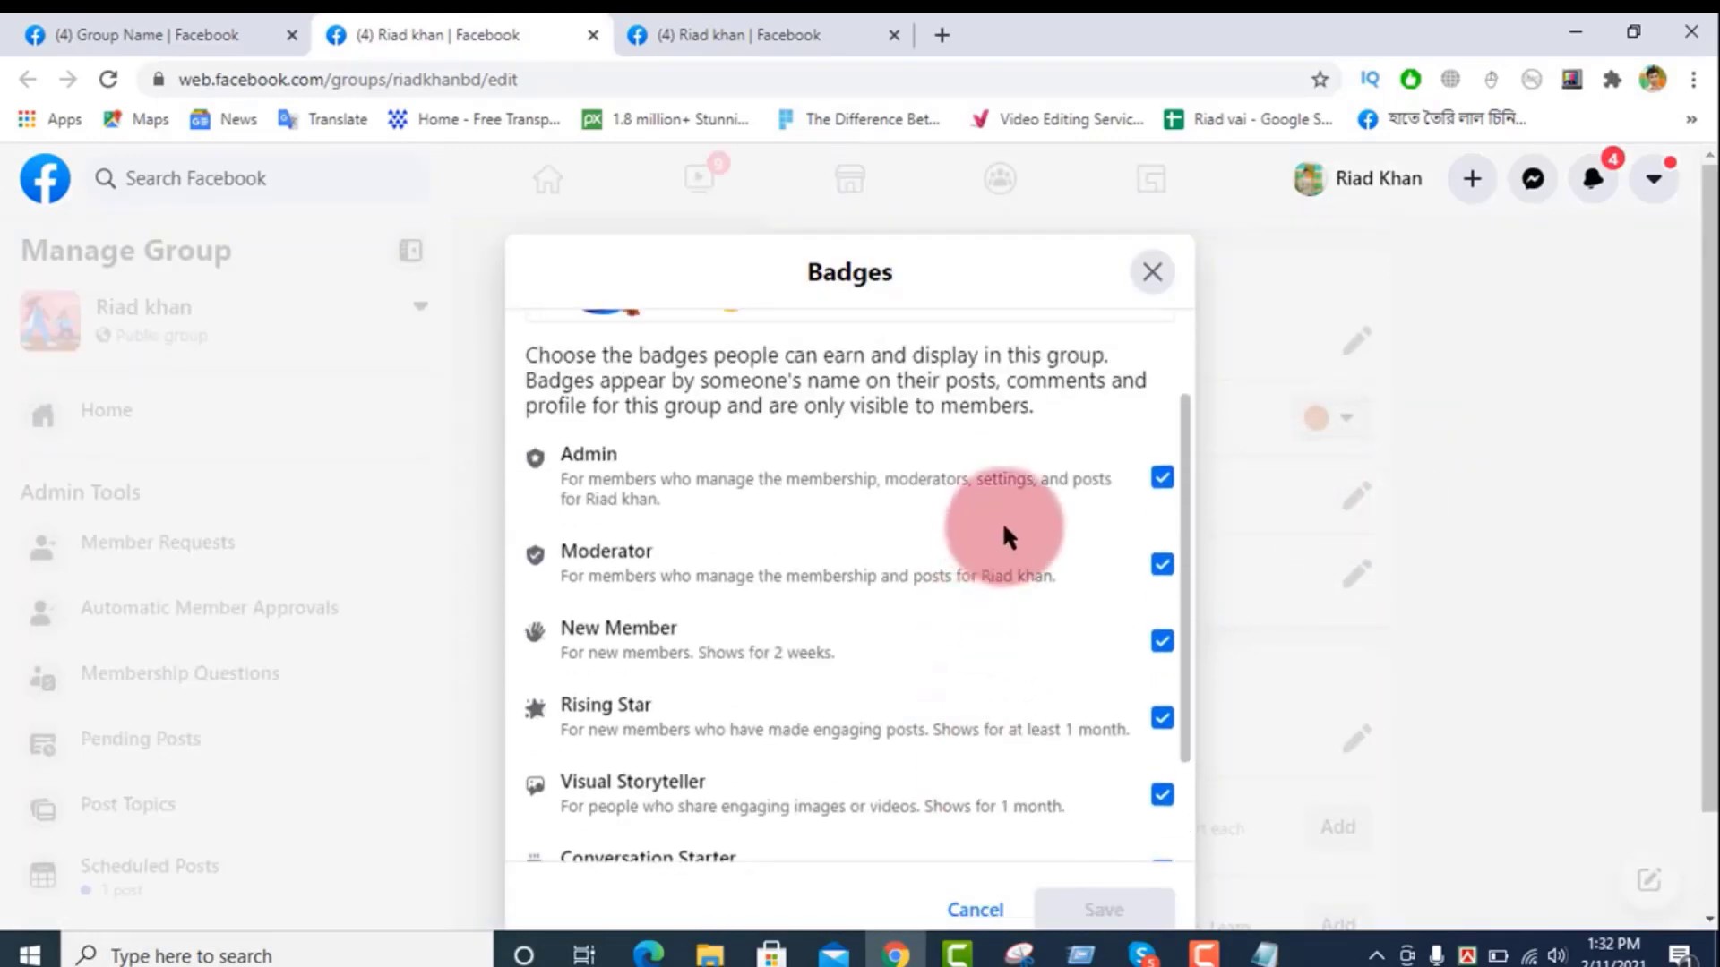
scroll(985, 493, "down", 2)
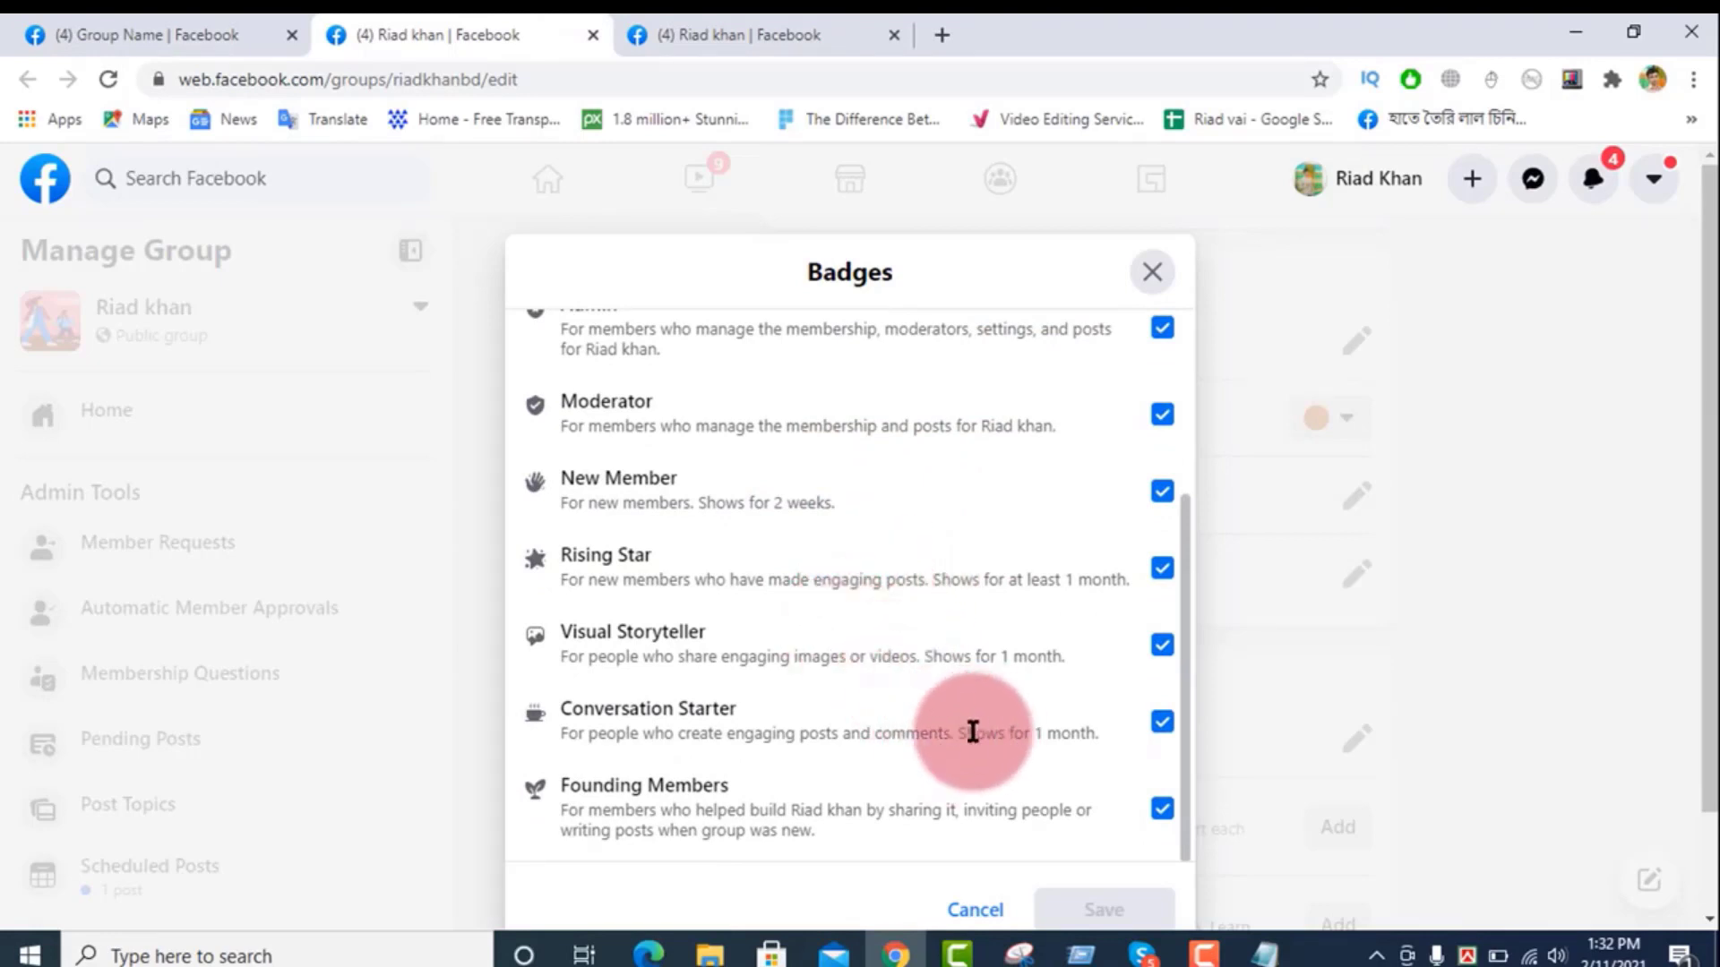
left_click(1162, 810)
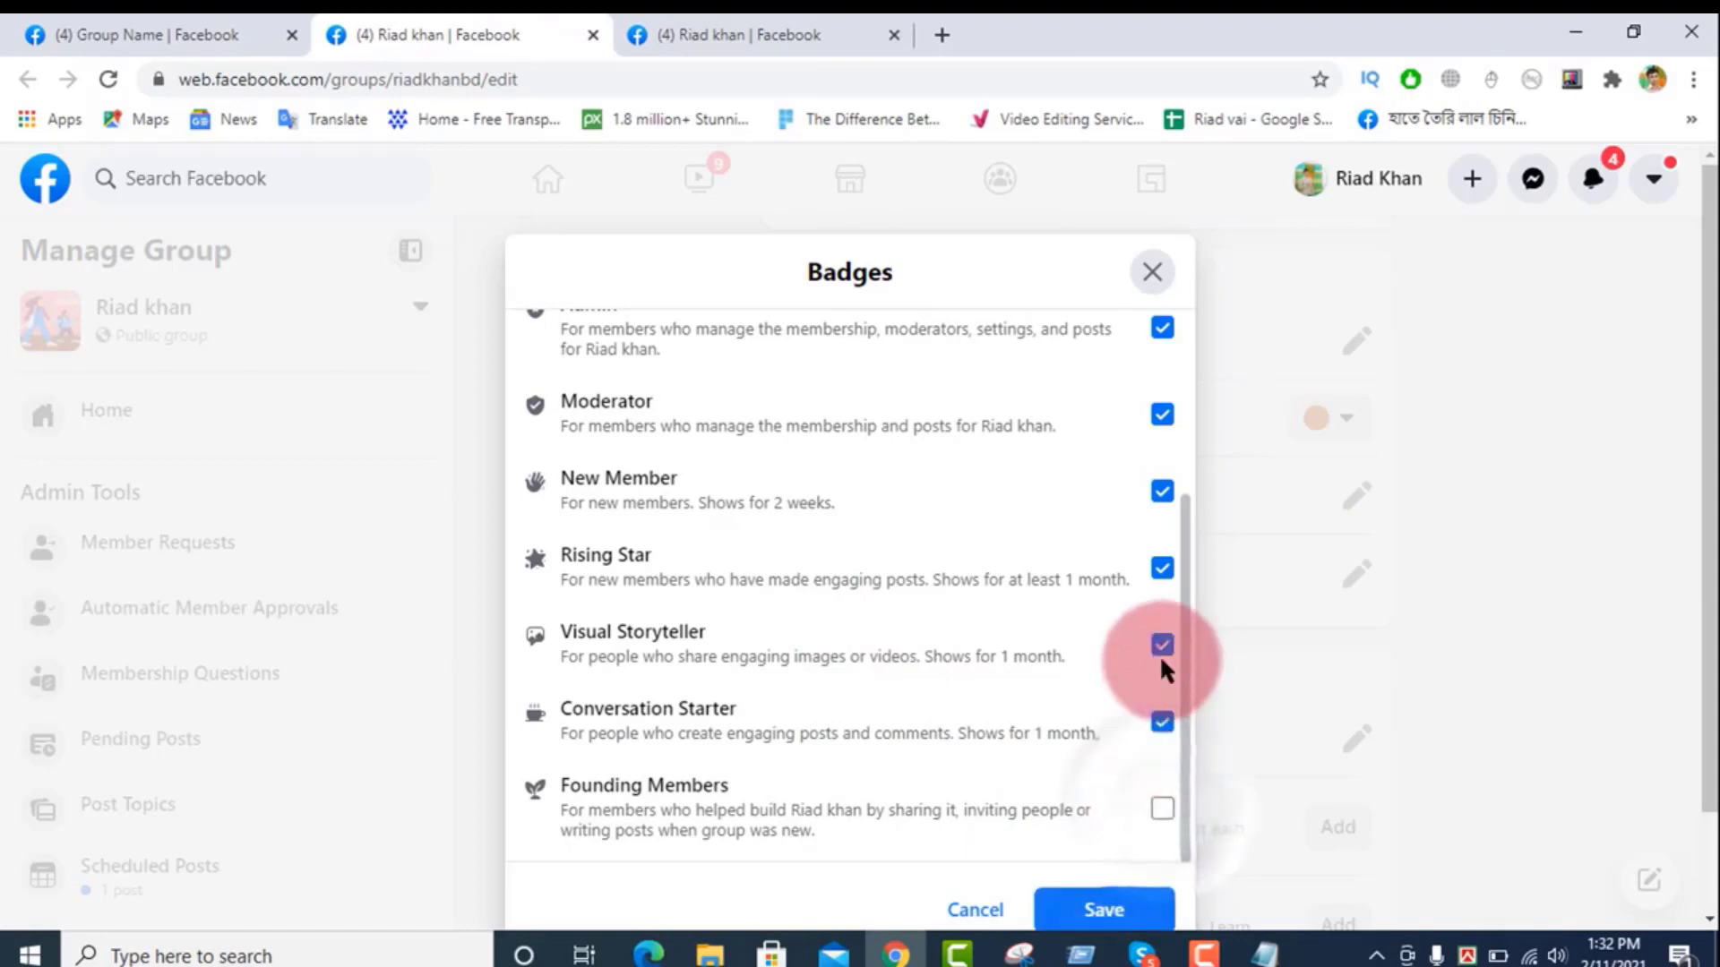
left_click(1162, 568)
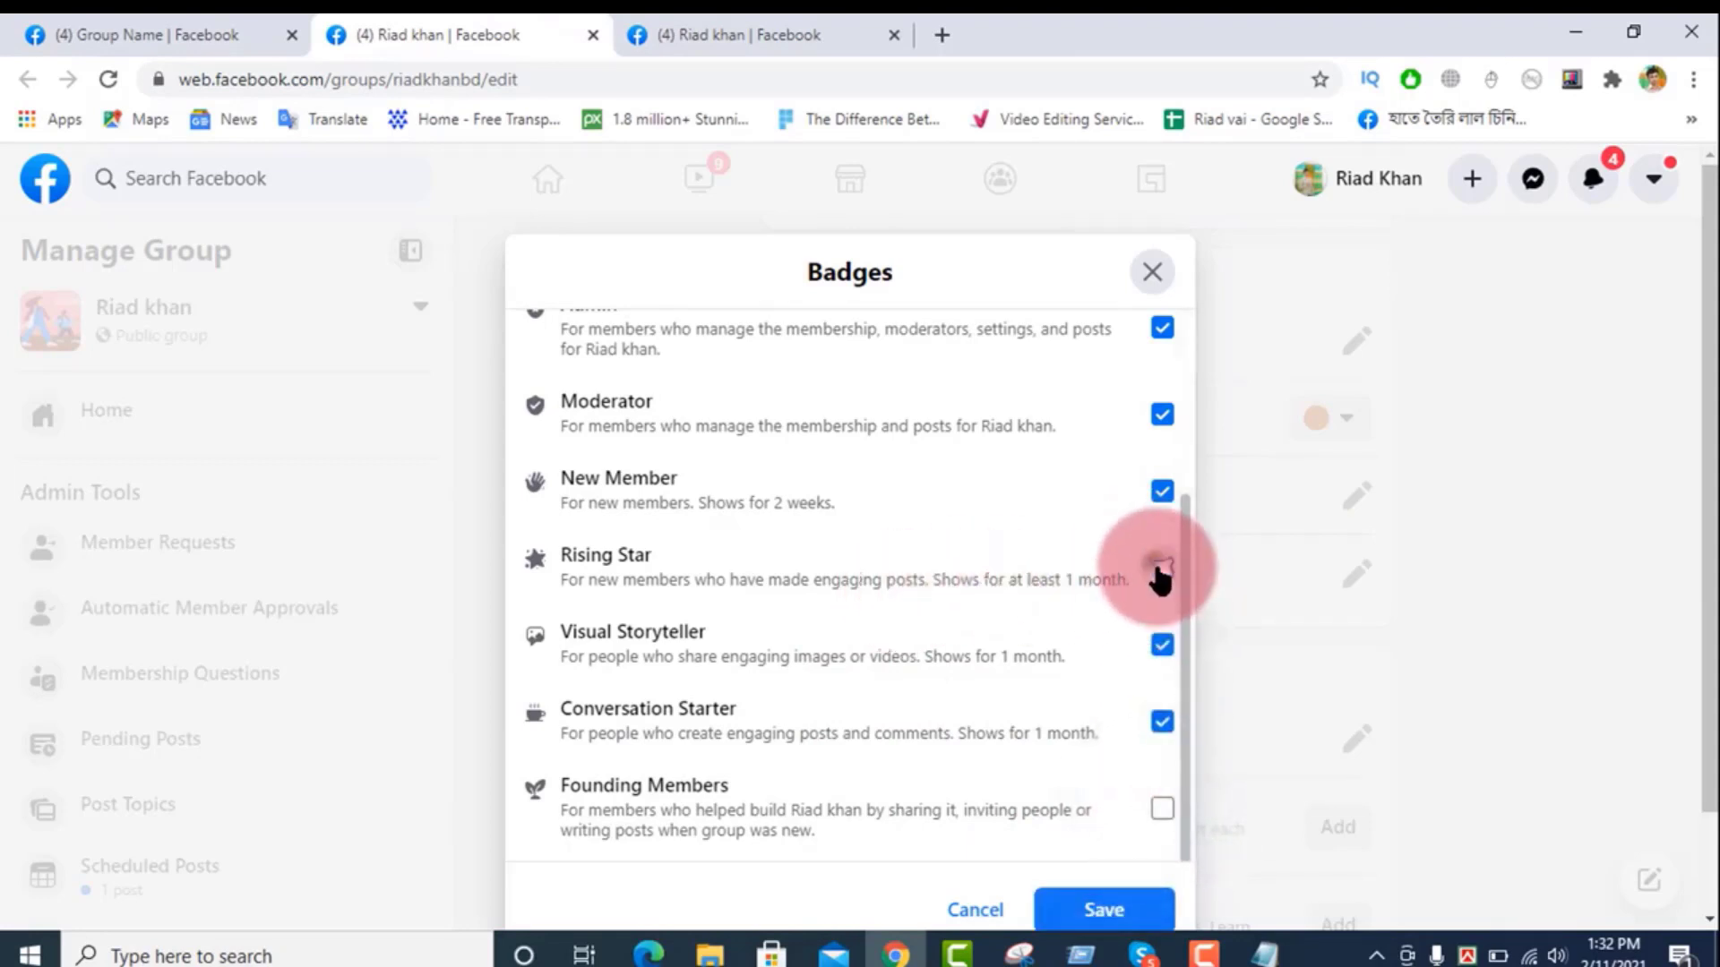
left_click(1161, 492)
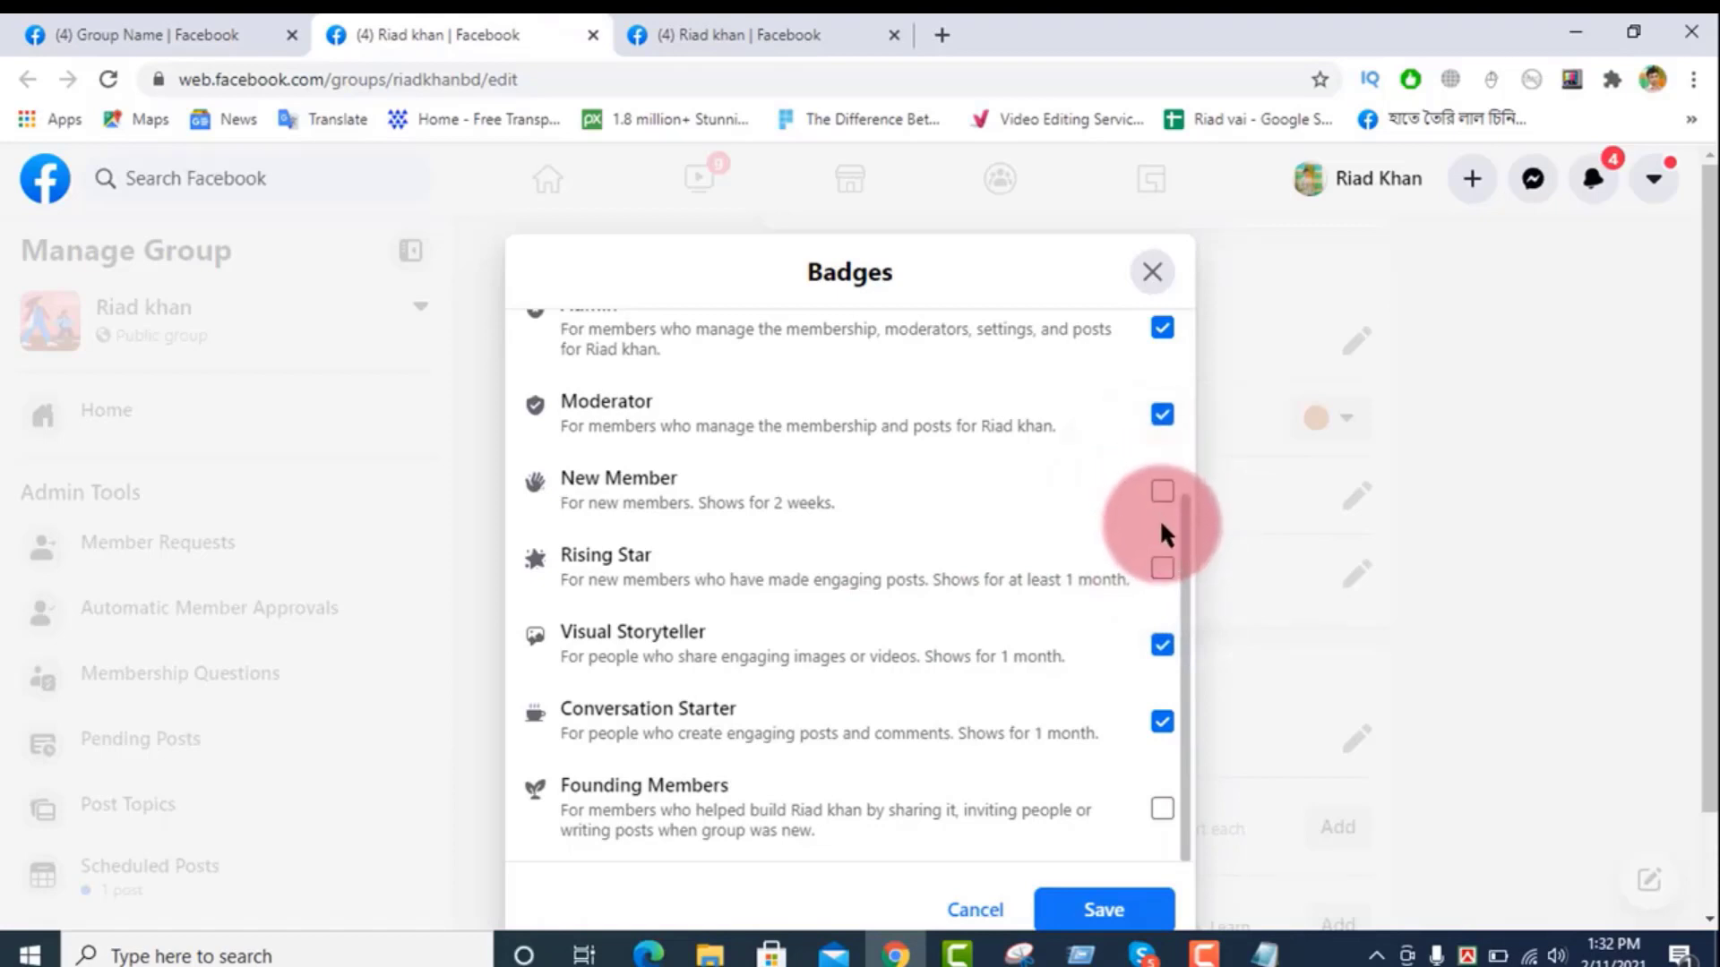
left_click(1158, 574)
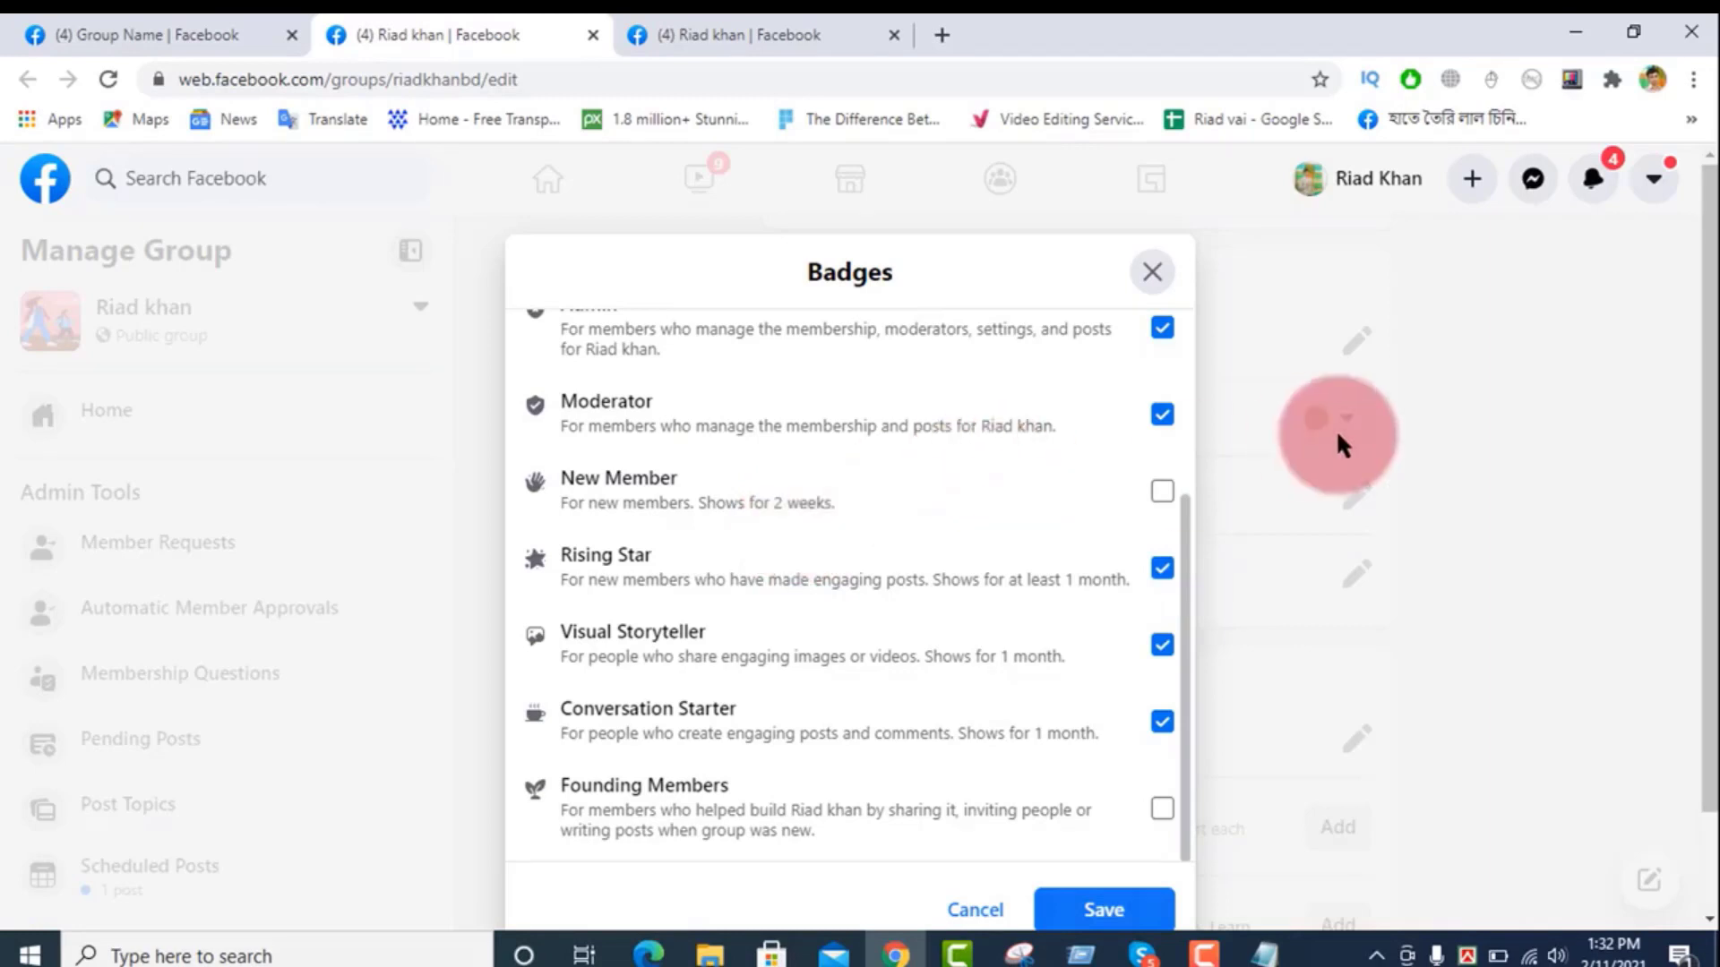
scroll(1005, 575, "up", 3)
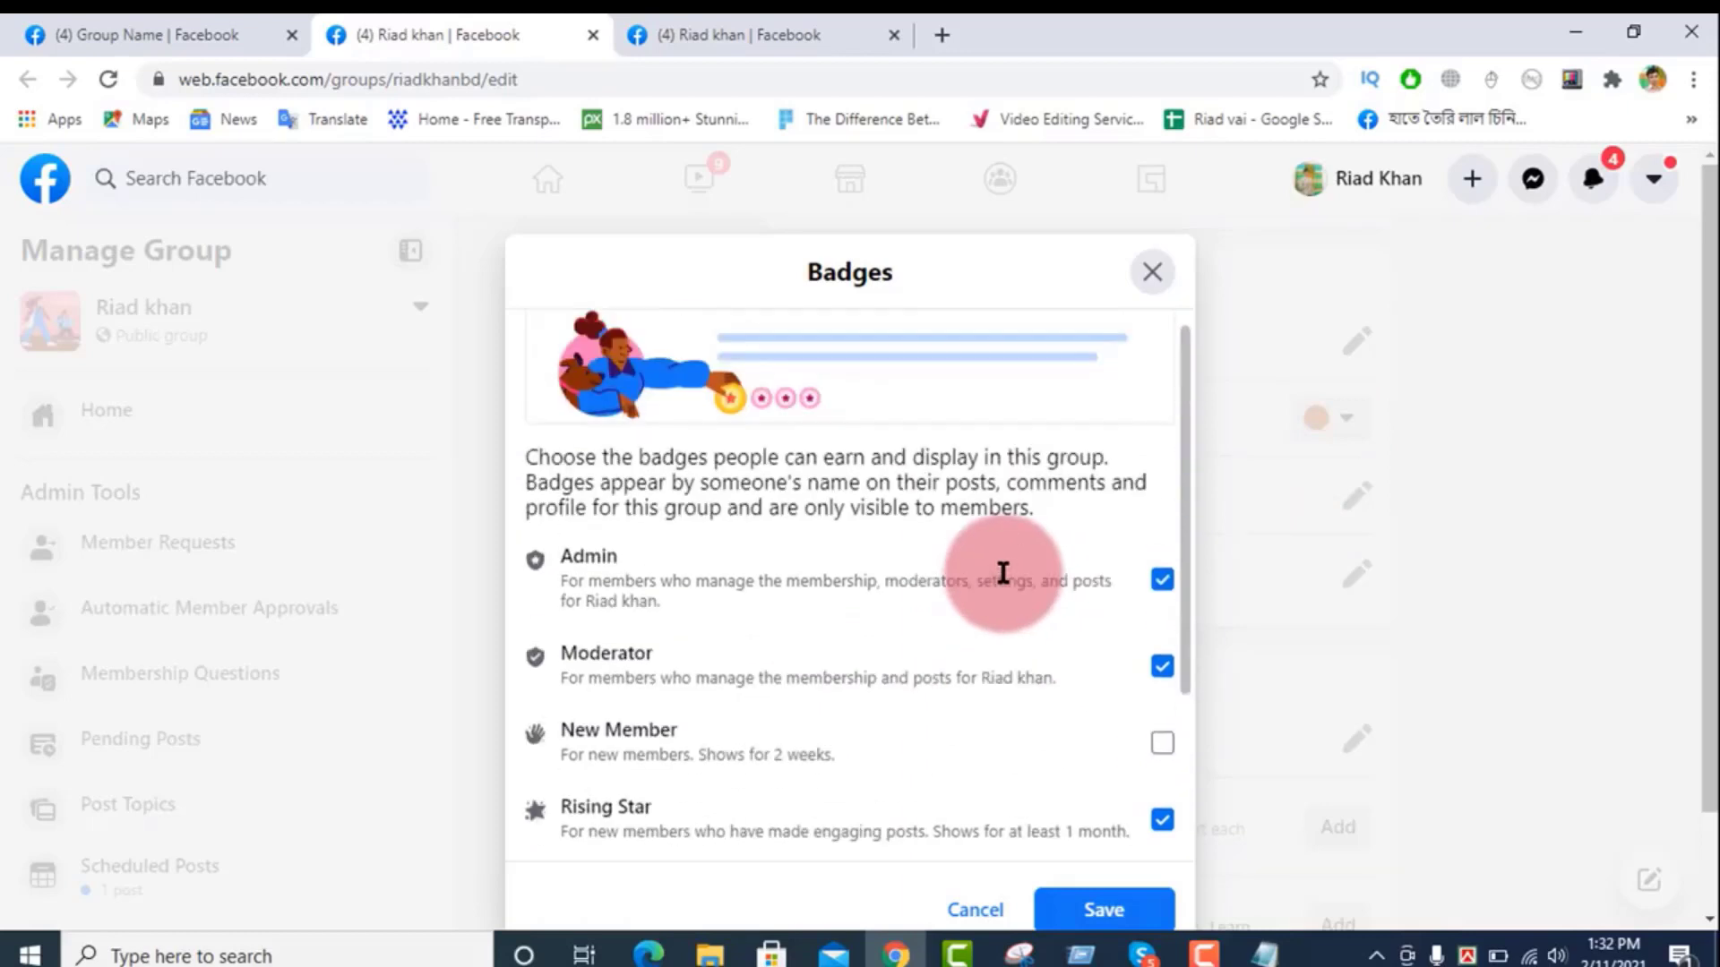
scroll(1001, 632, "down", 1)
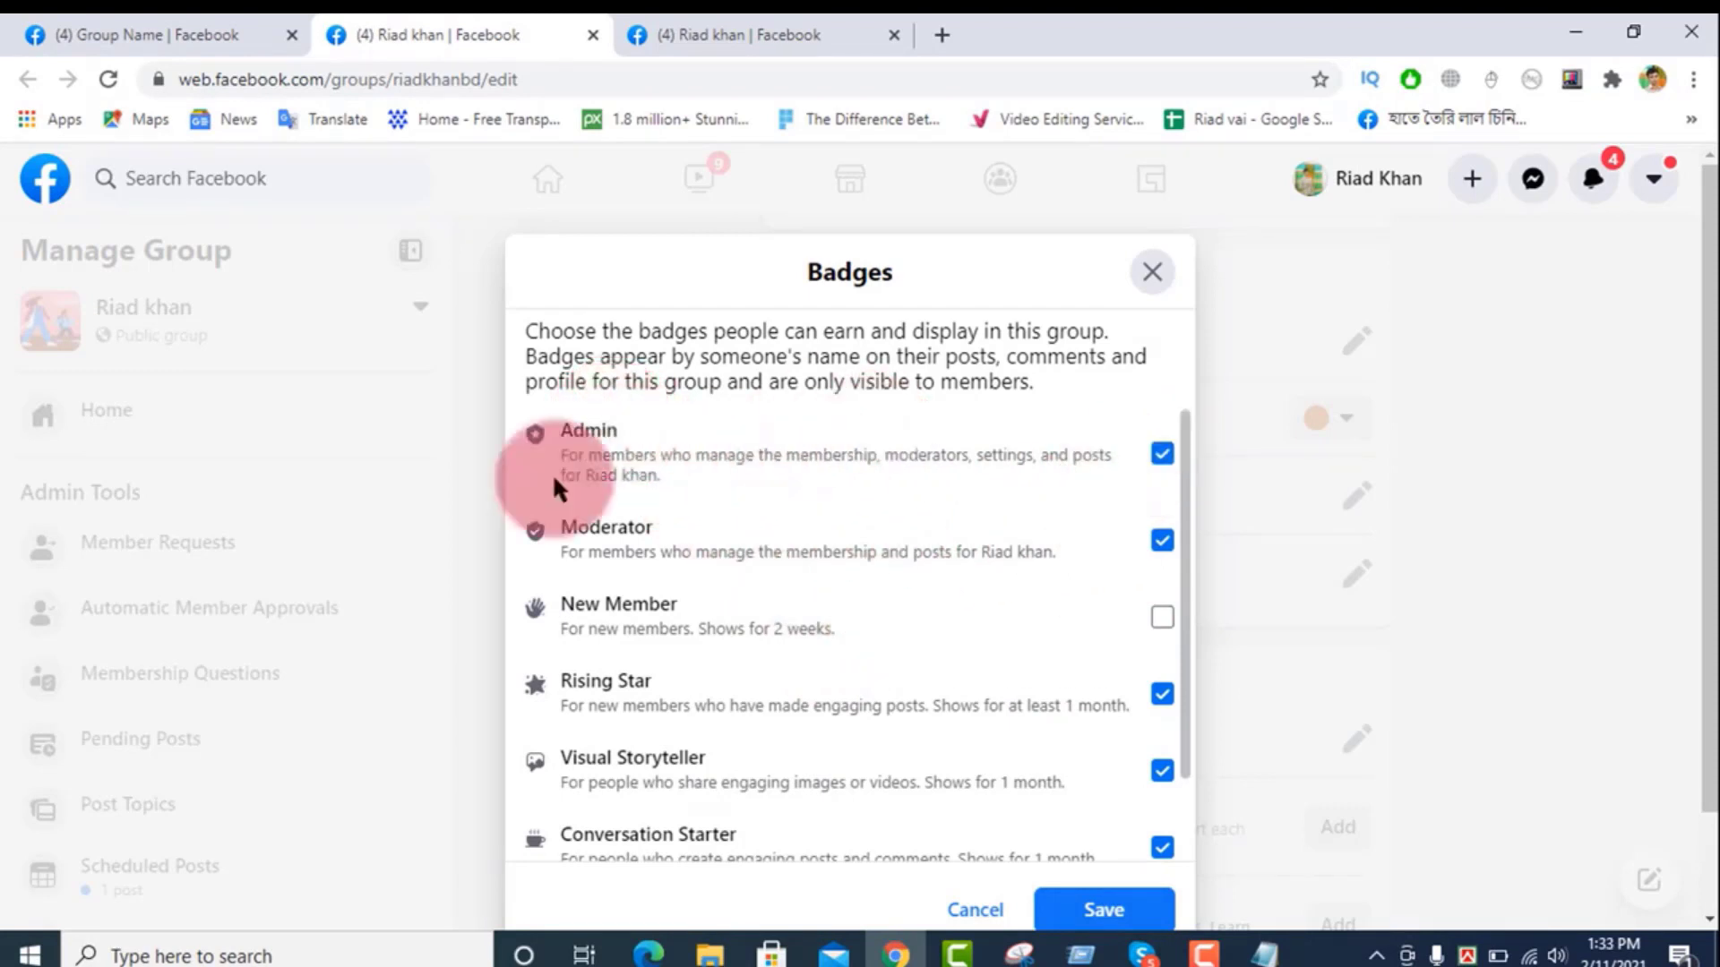
left_click(1163, 453)
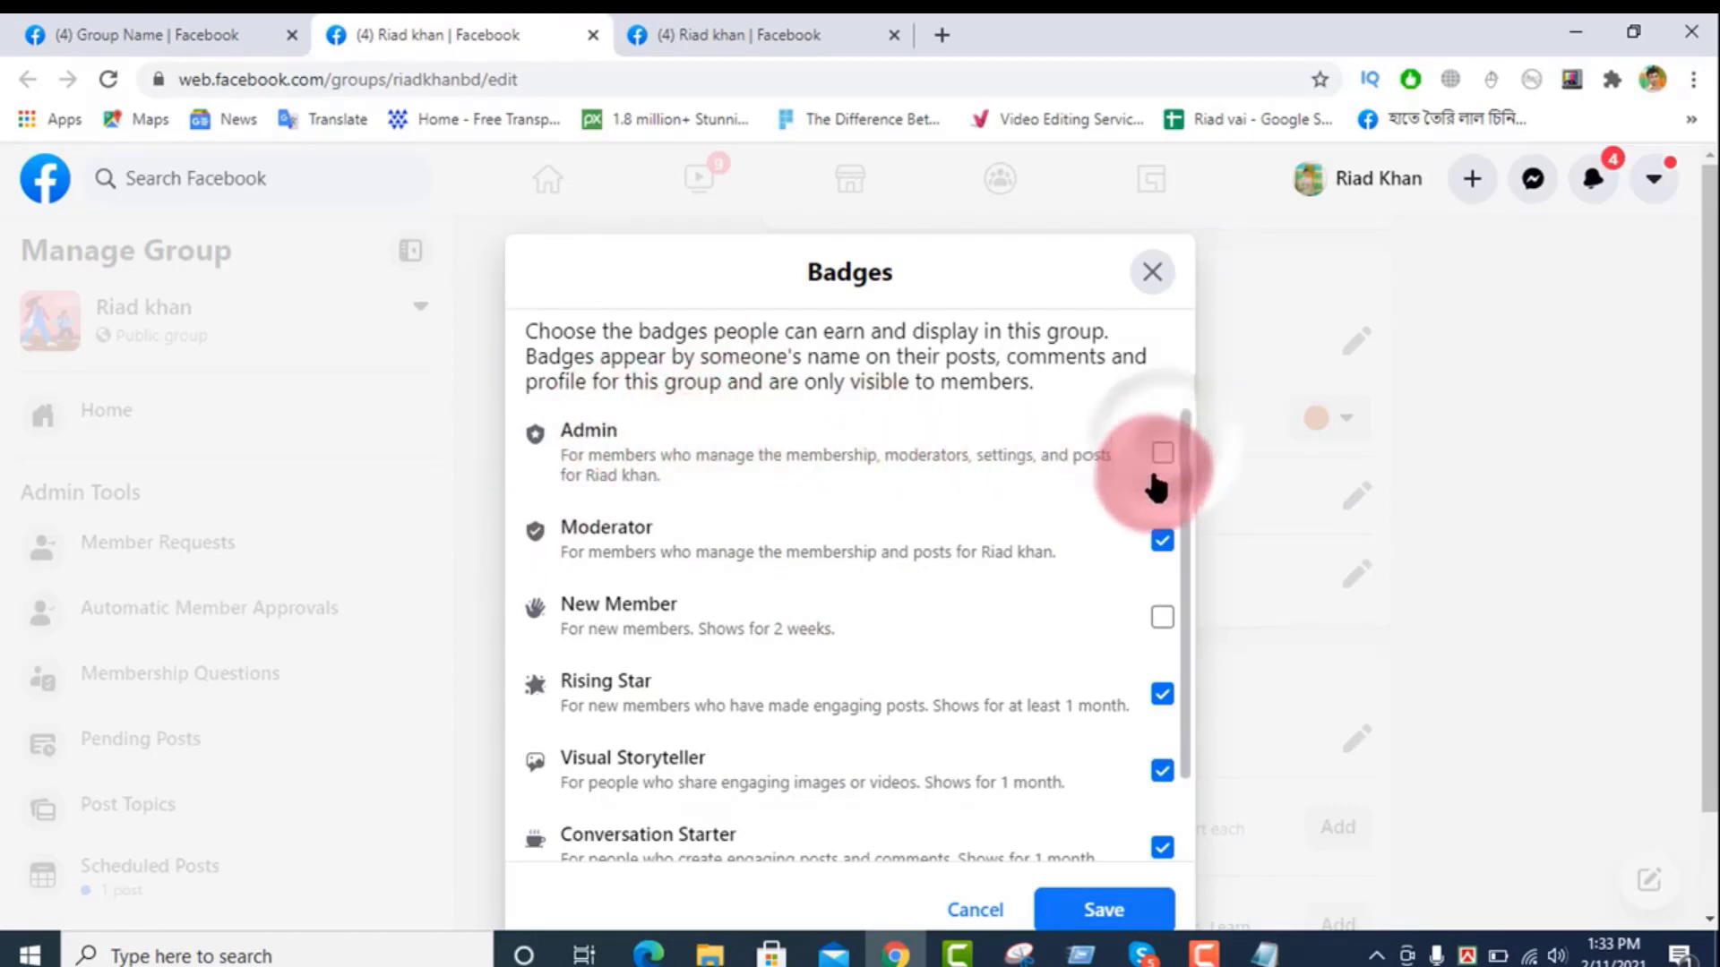
left_click(1160, 541)
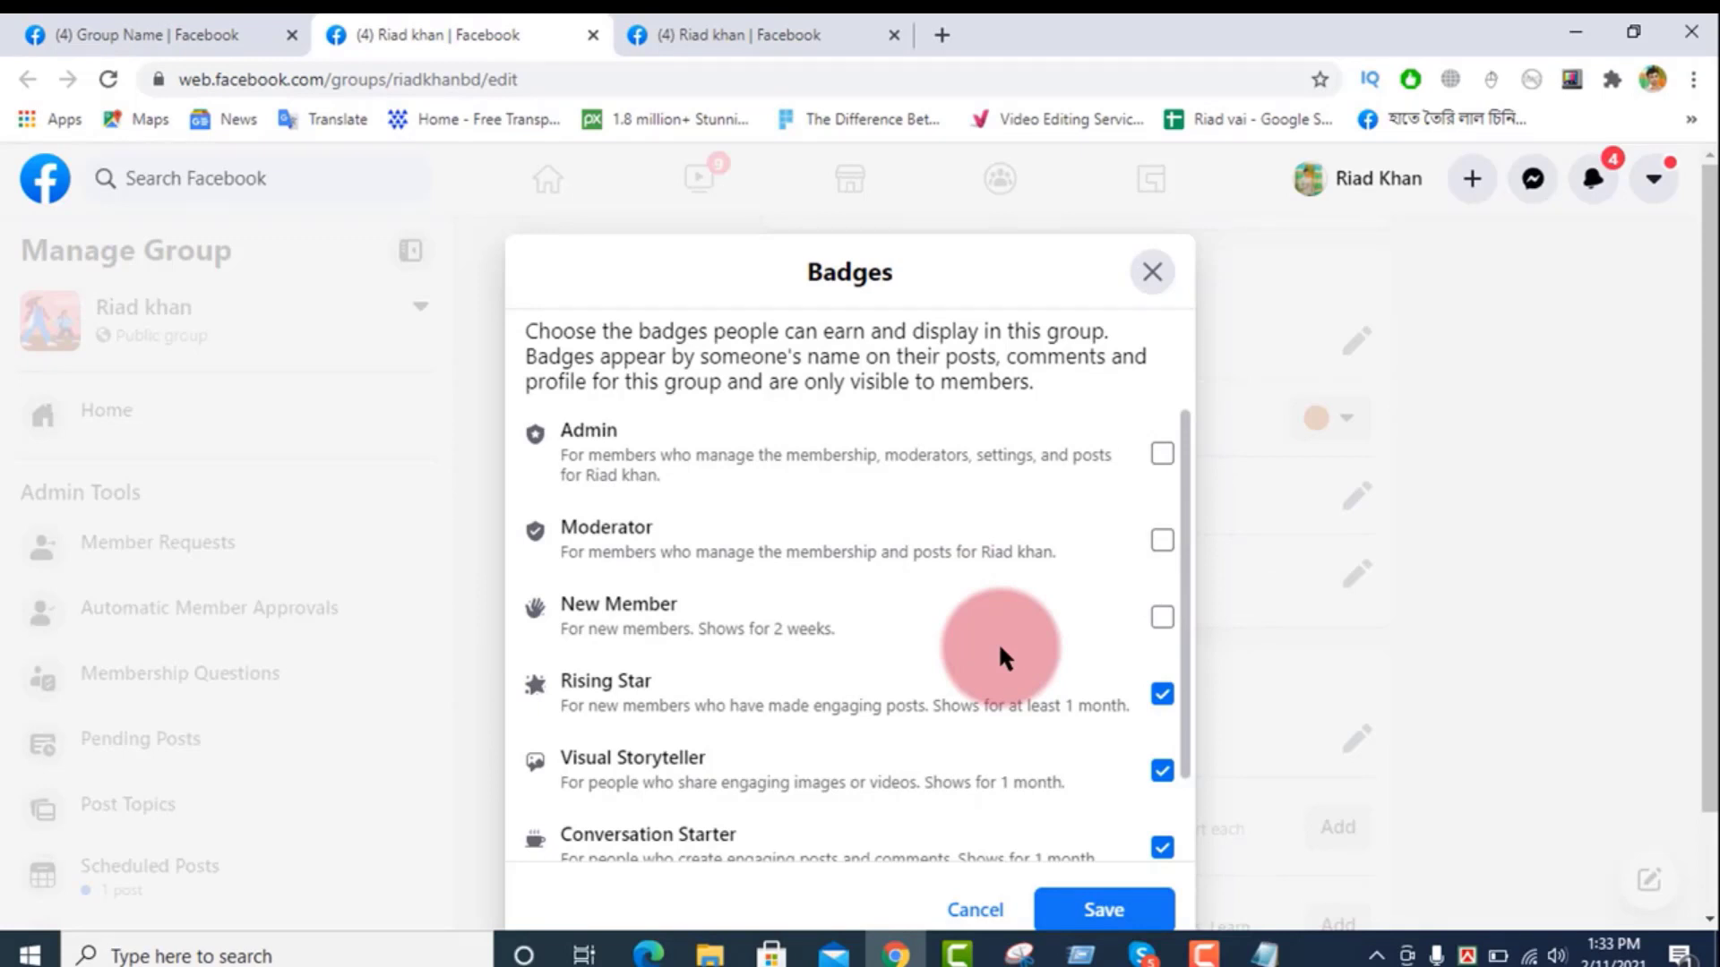
left_click(1163, 455)
left_click(1164, 543)
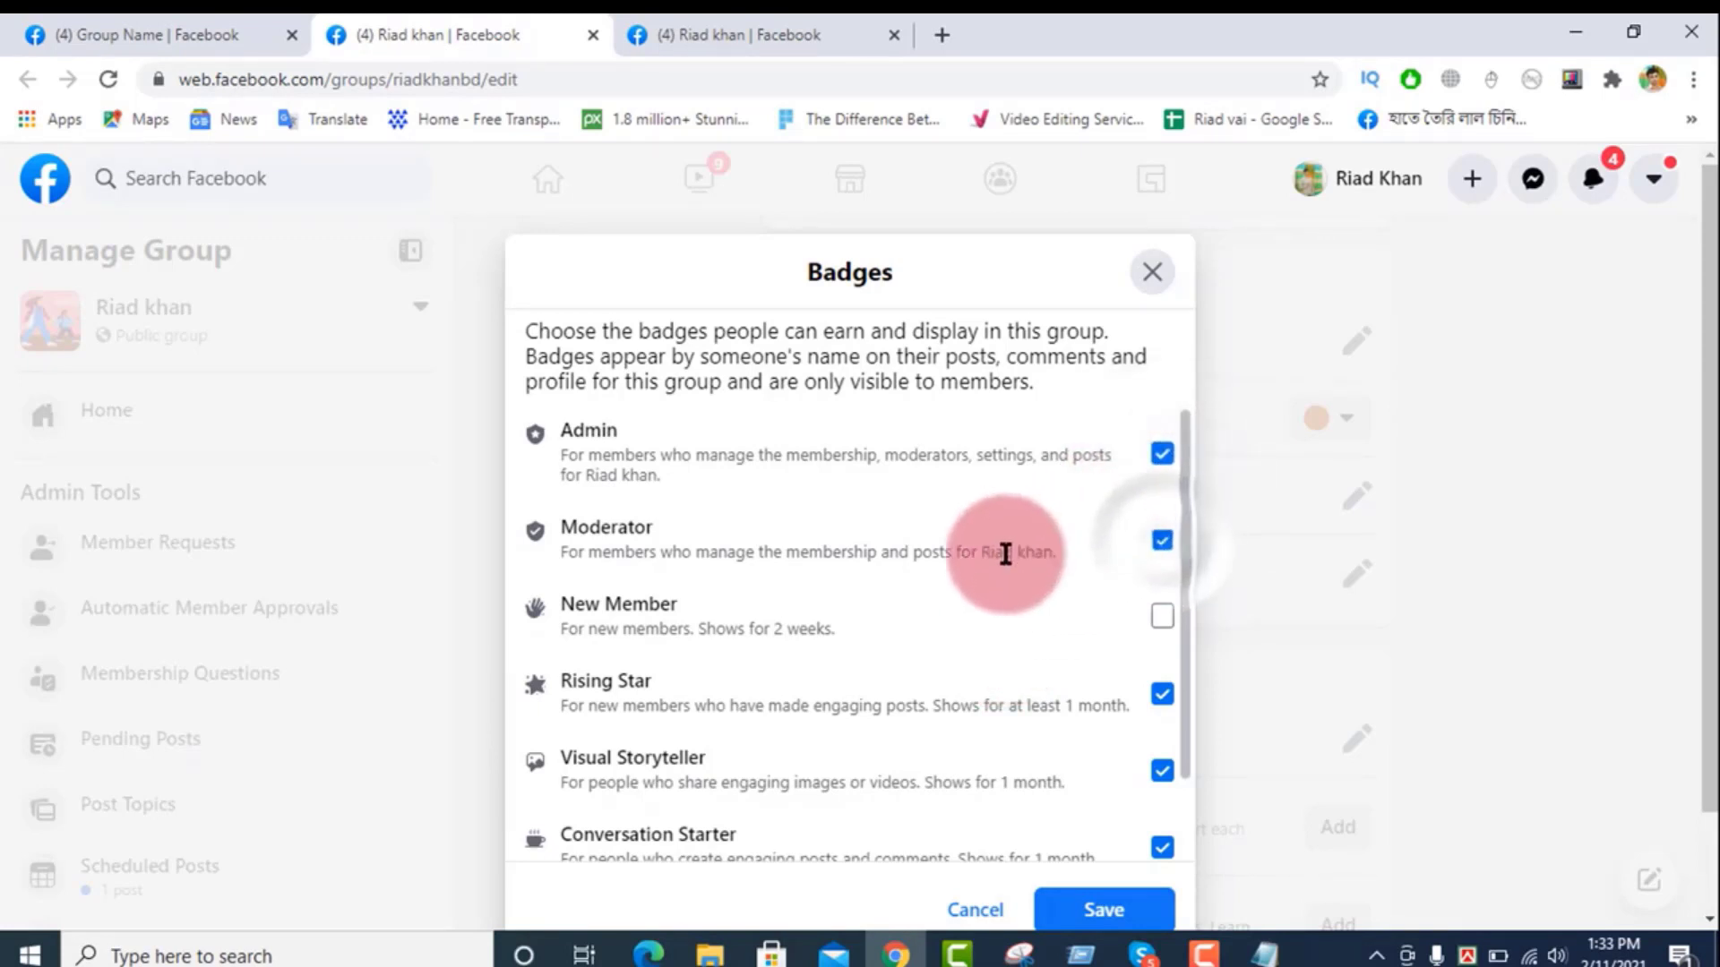
Step: Save the group's badge selection
scroll(1039, 699, "down", 2)
left_click(1104, 910)
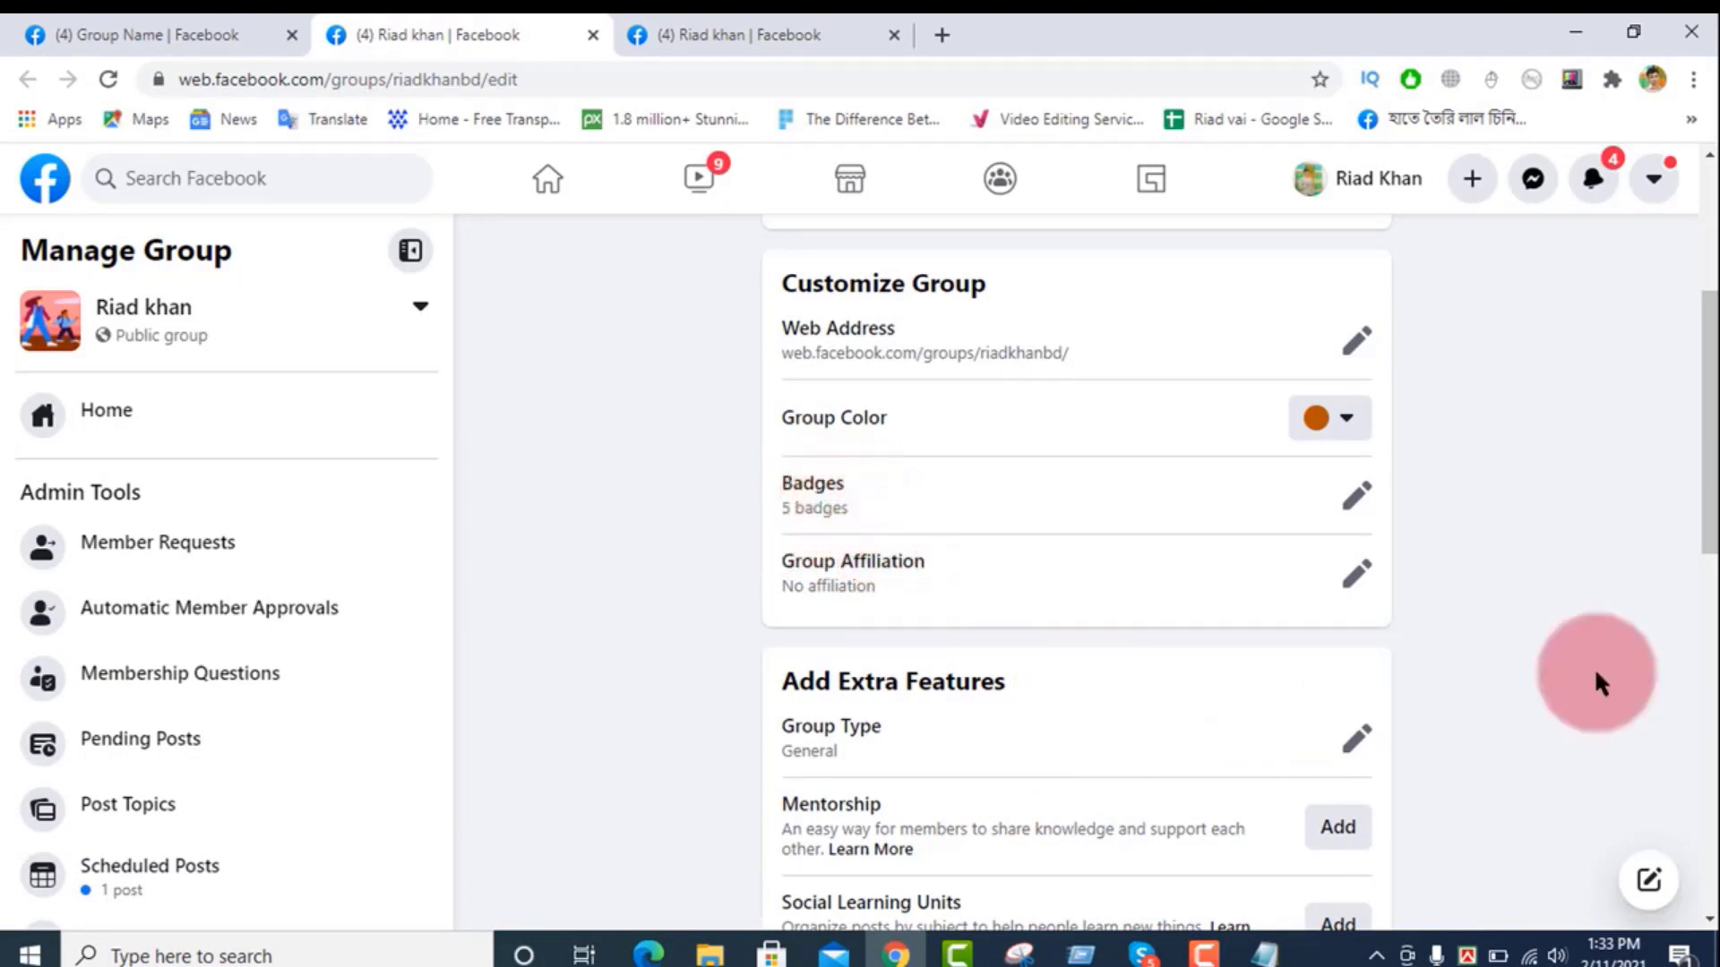
Step: Turn on Group Affiliation with the admin's profile selected and save it
left_click(1355, 574)
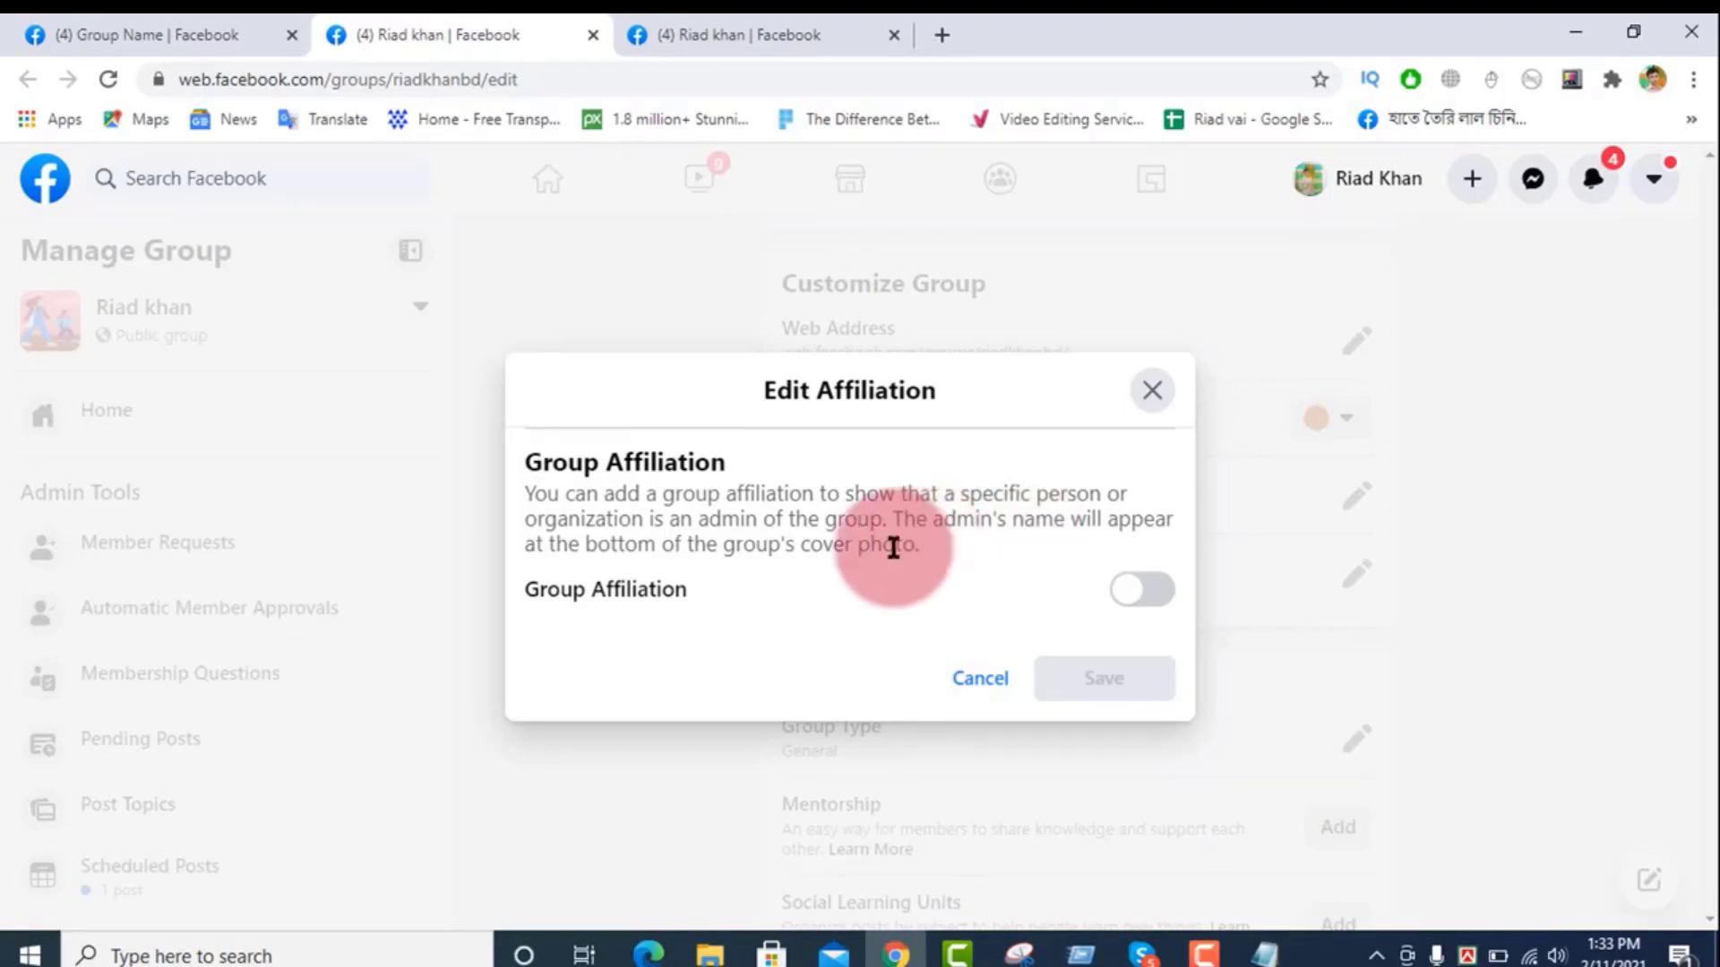
left_click(1140, 593)
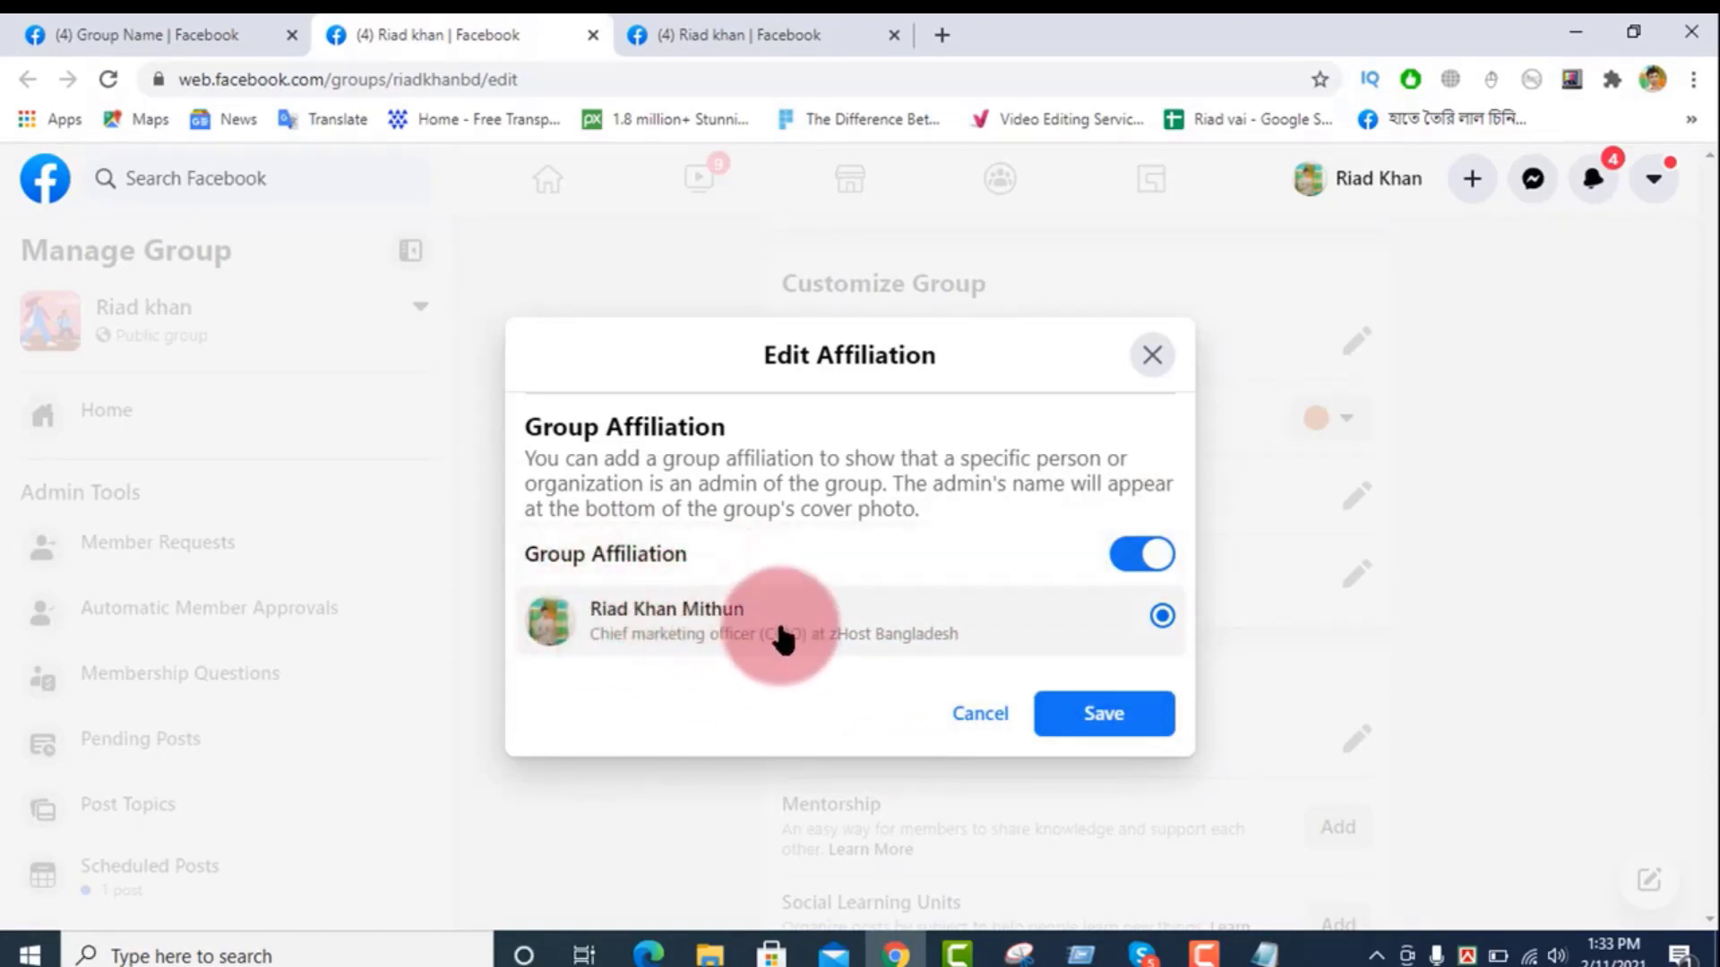
left_click(1098, 714)
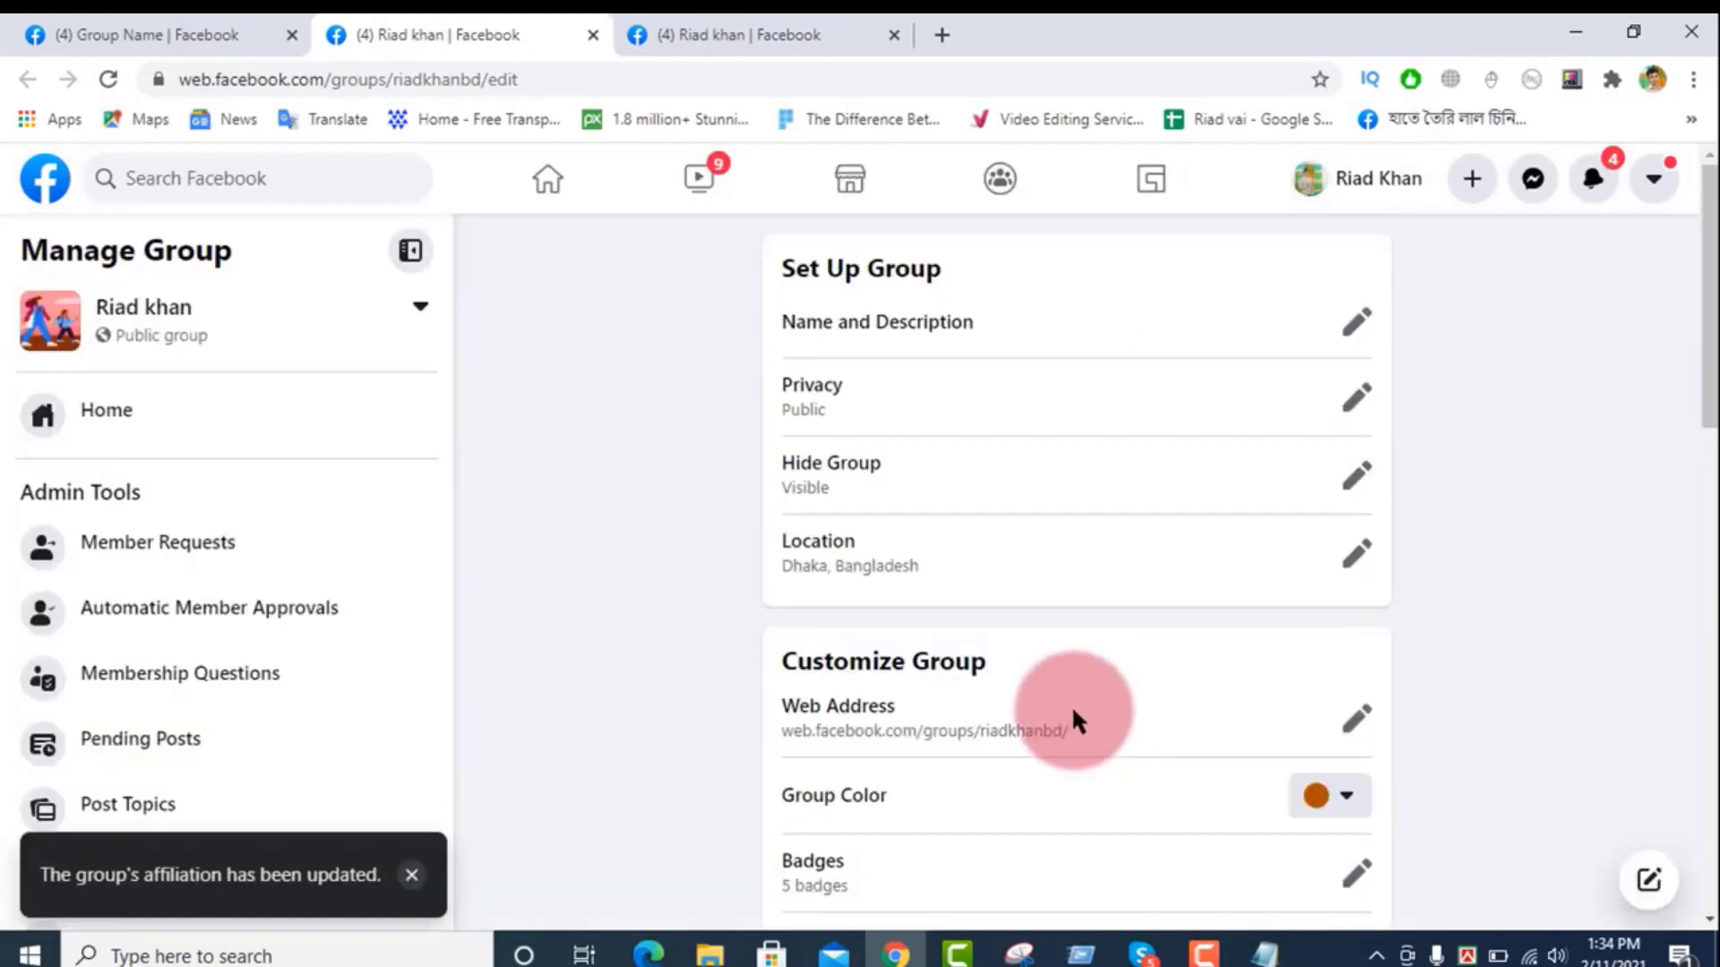
Step: Reload the group page in its browser tab and check the affiliation line under the cover photo and the group color
left_click(755, 18)
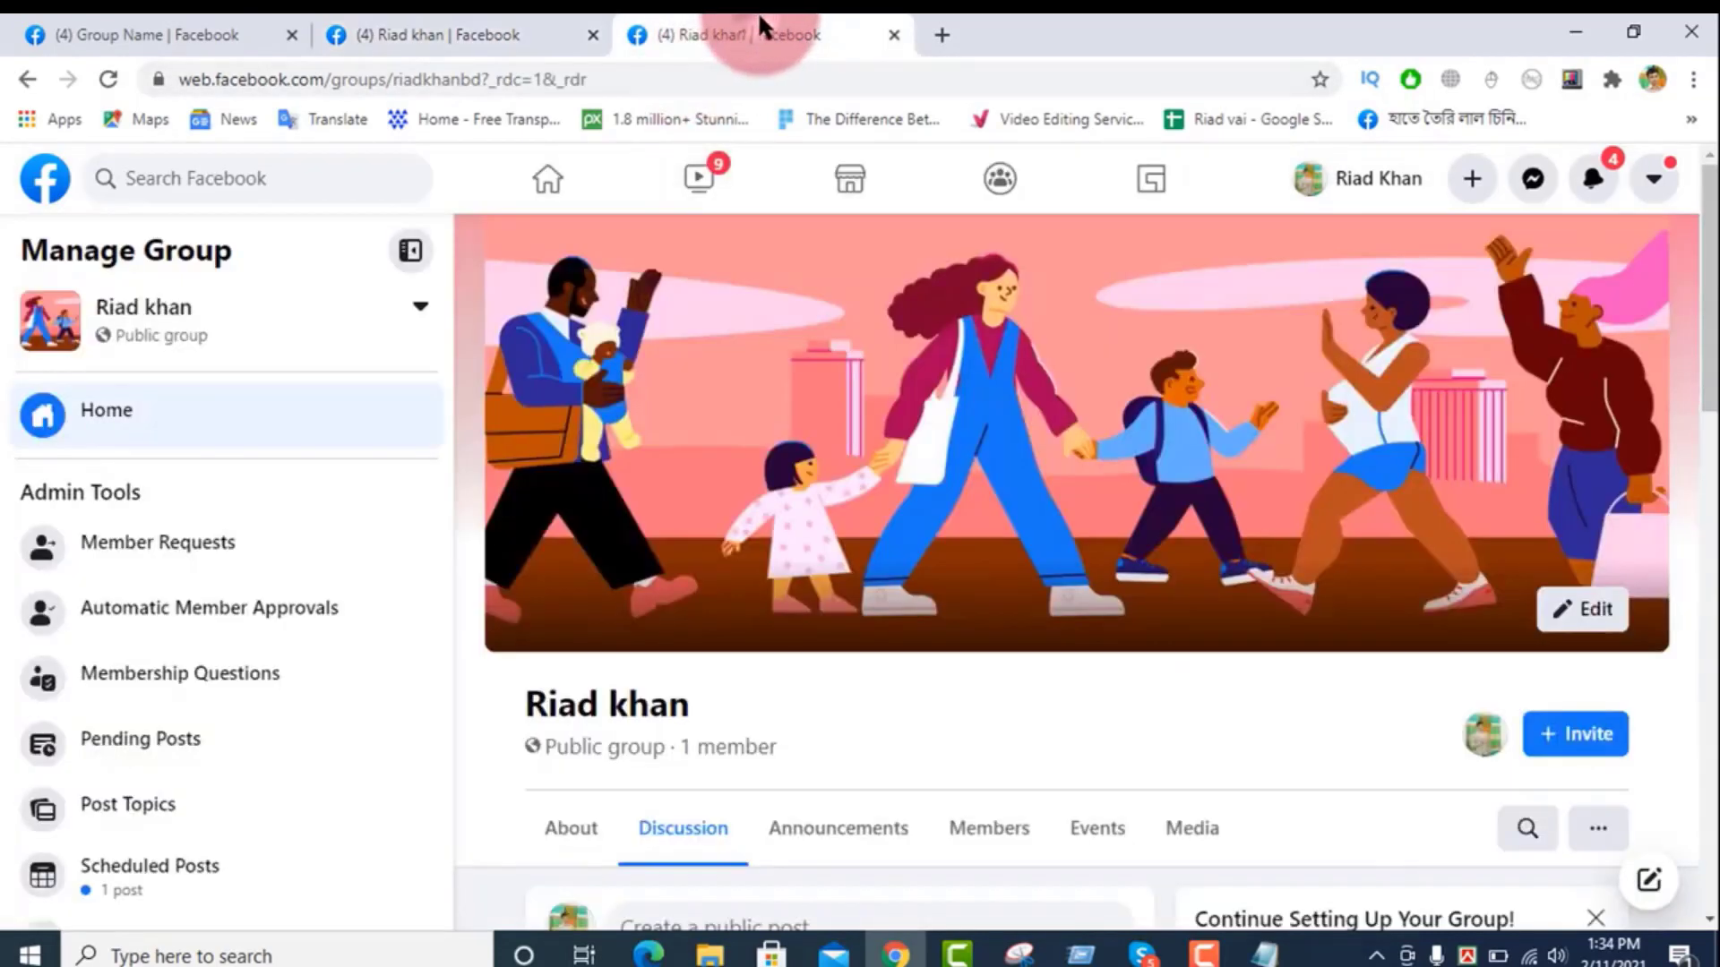
left_click(749, 81)
key("Return")
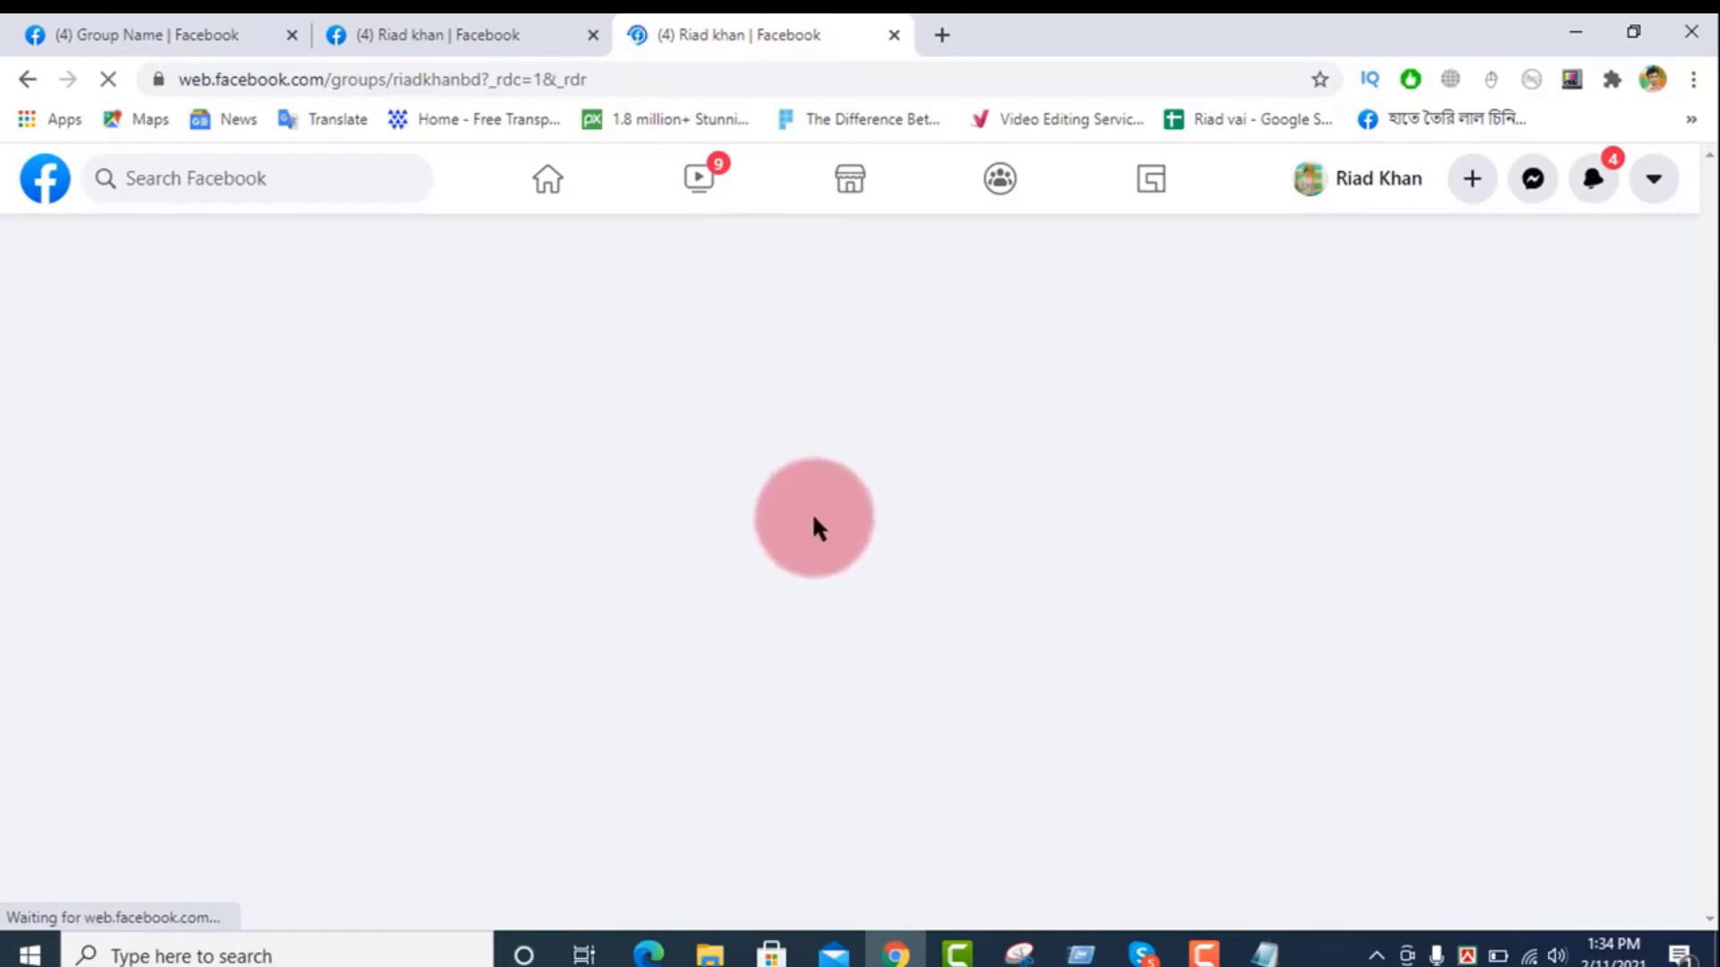
scroll(573, 537, "up", 4)
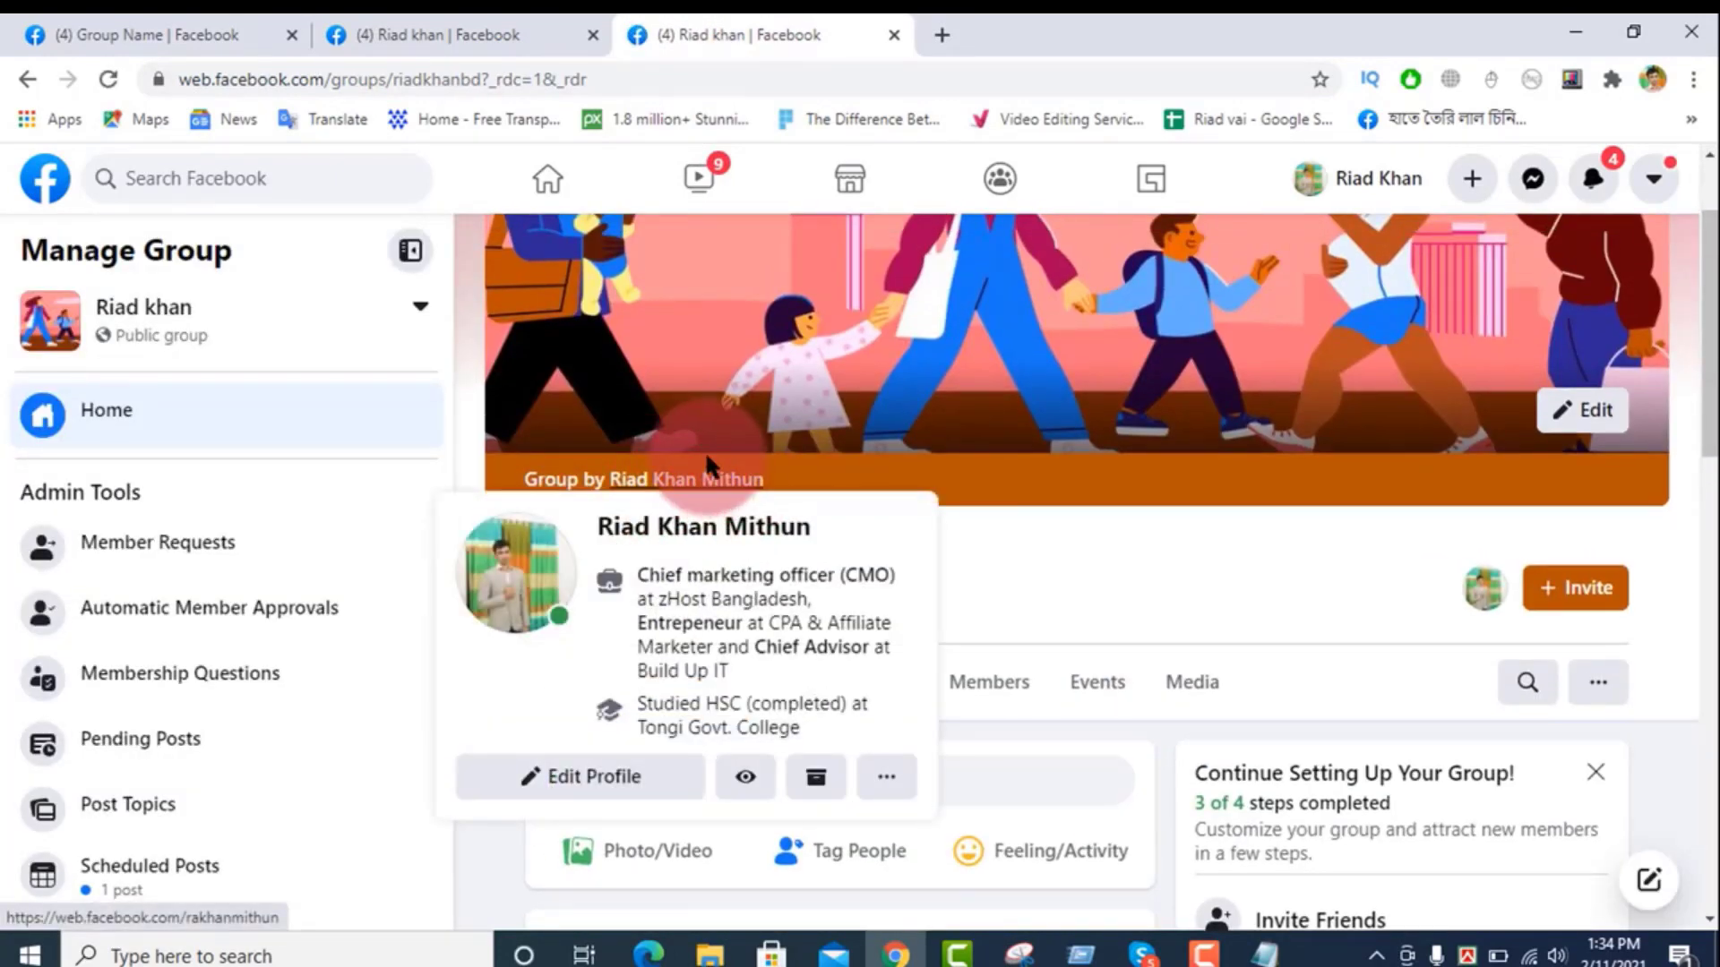
scroll(778, 315, "up", 1)
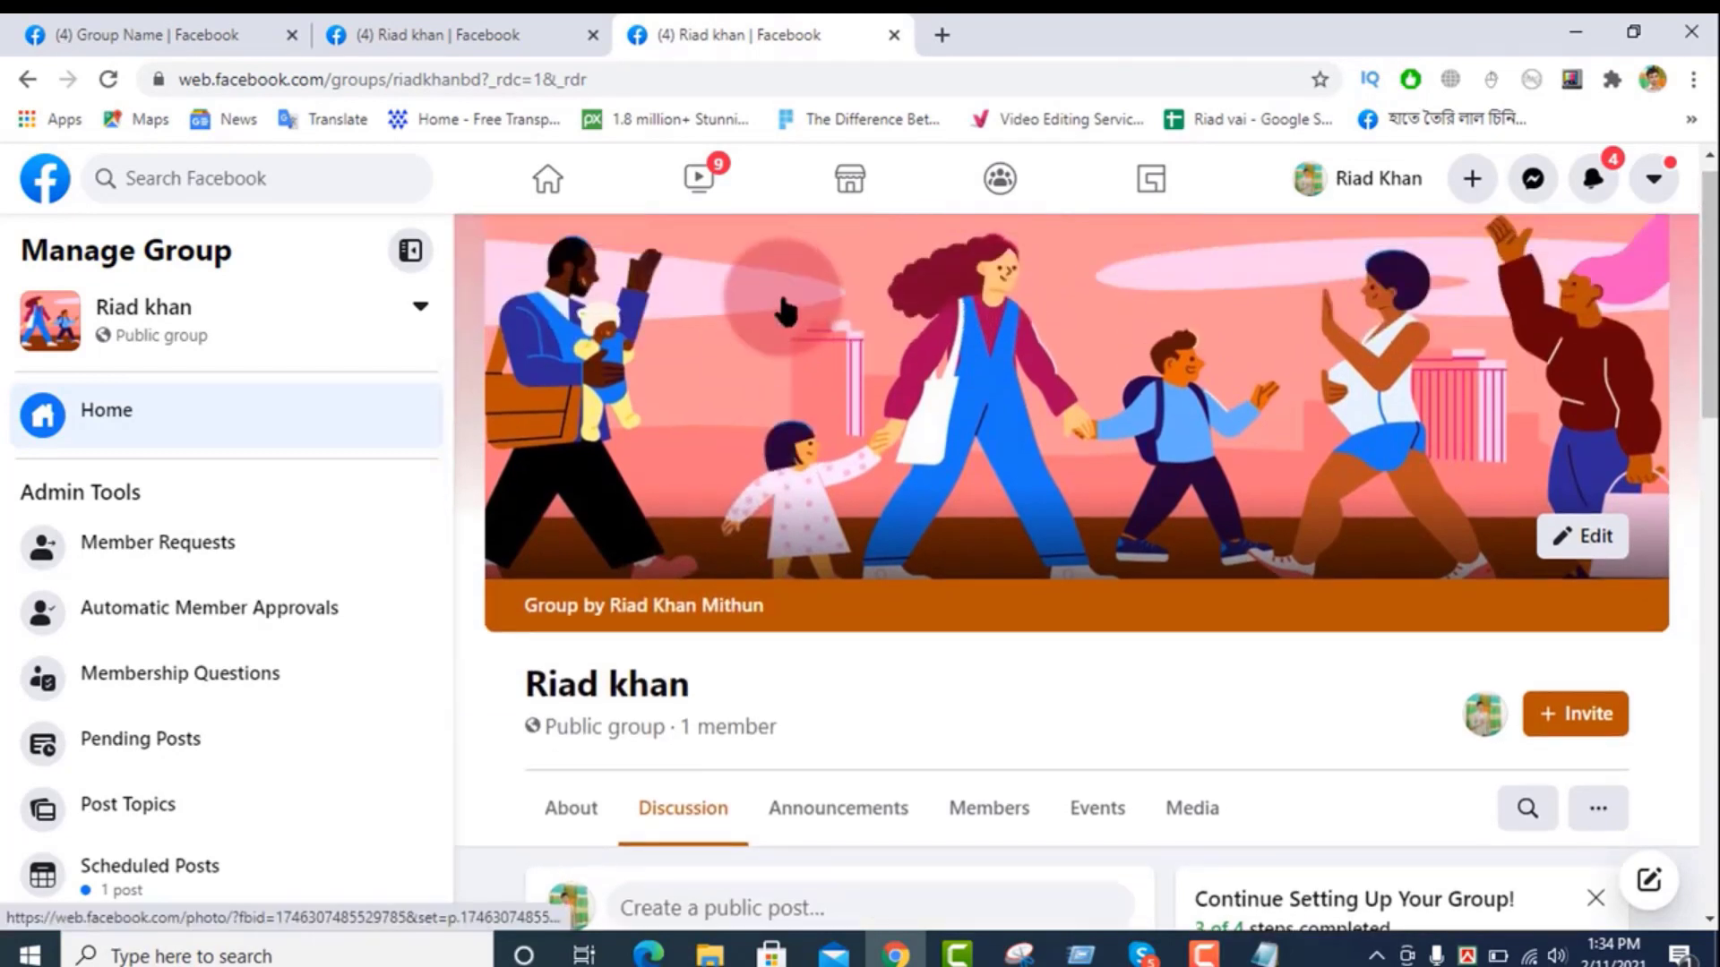
scroll(785, 314, "down", 1)
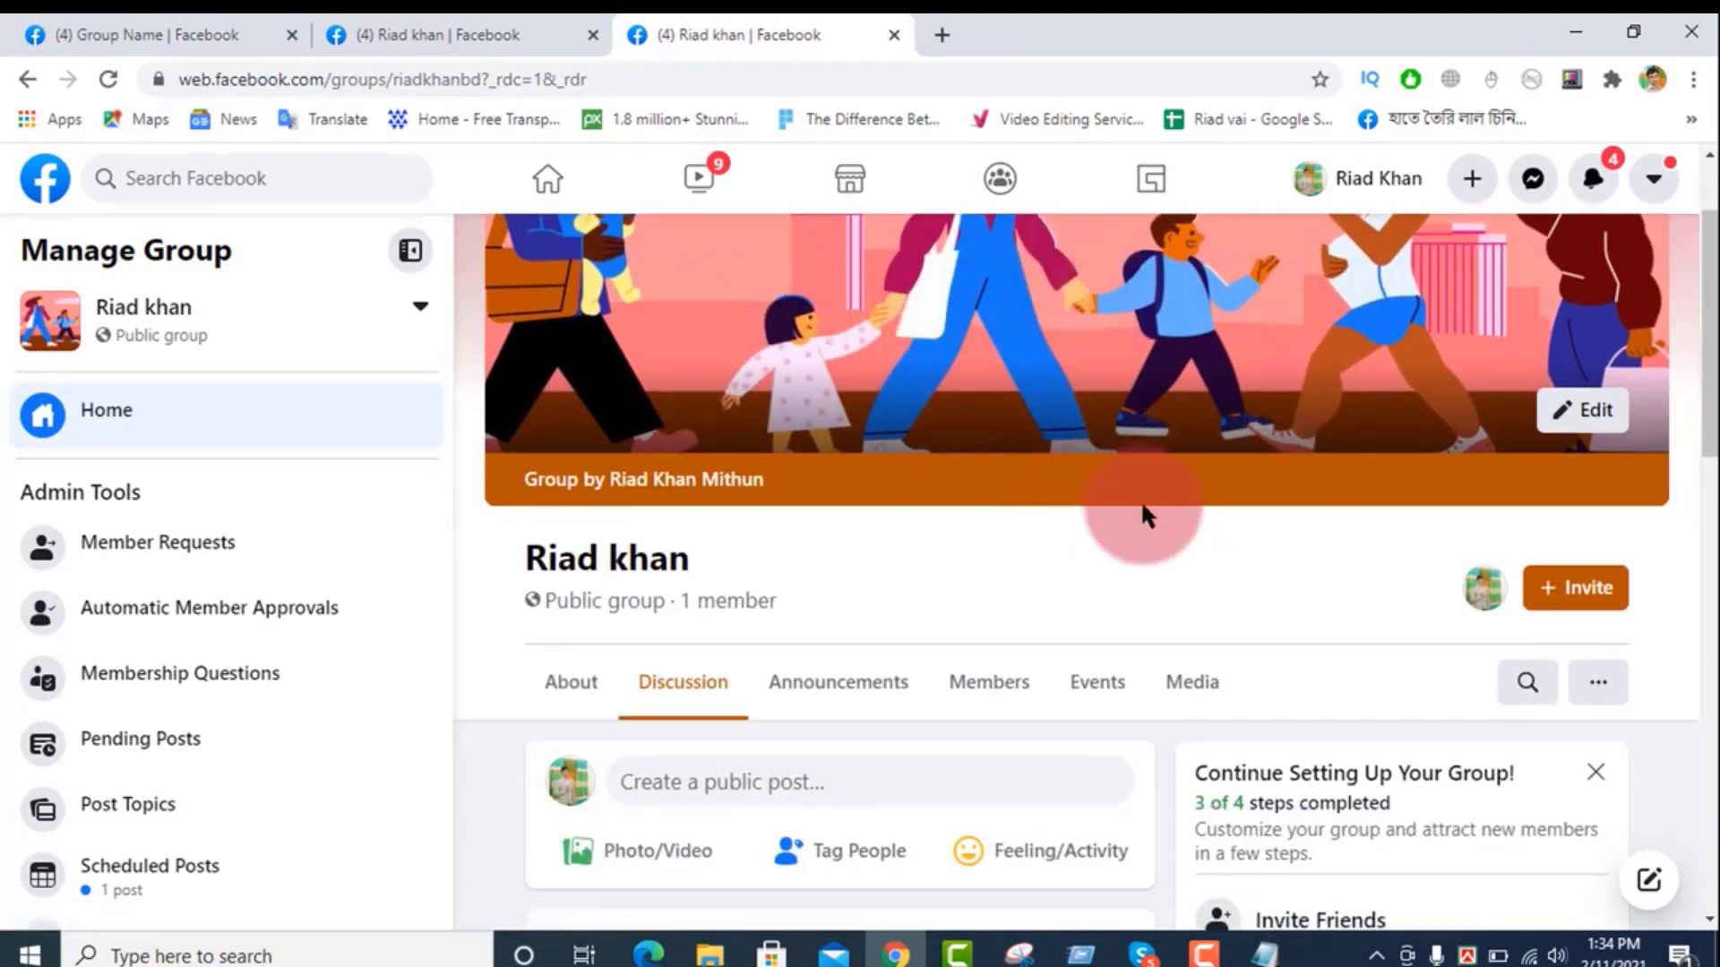
scroll(1577, 595, "down", 2)
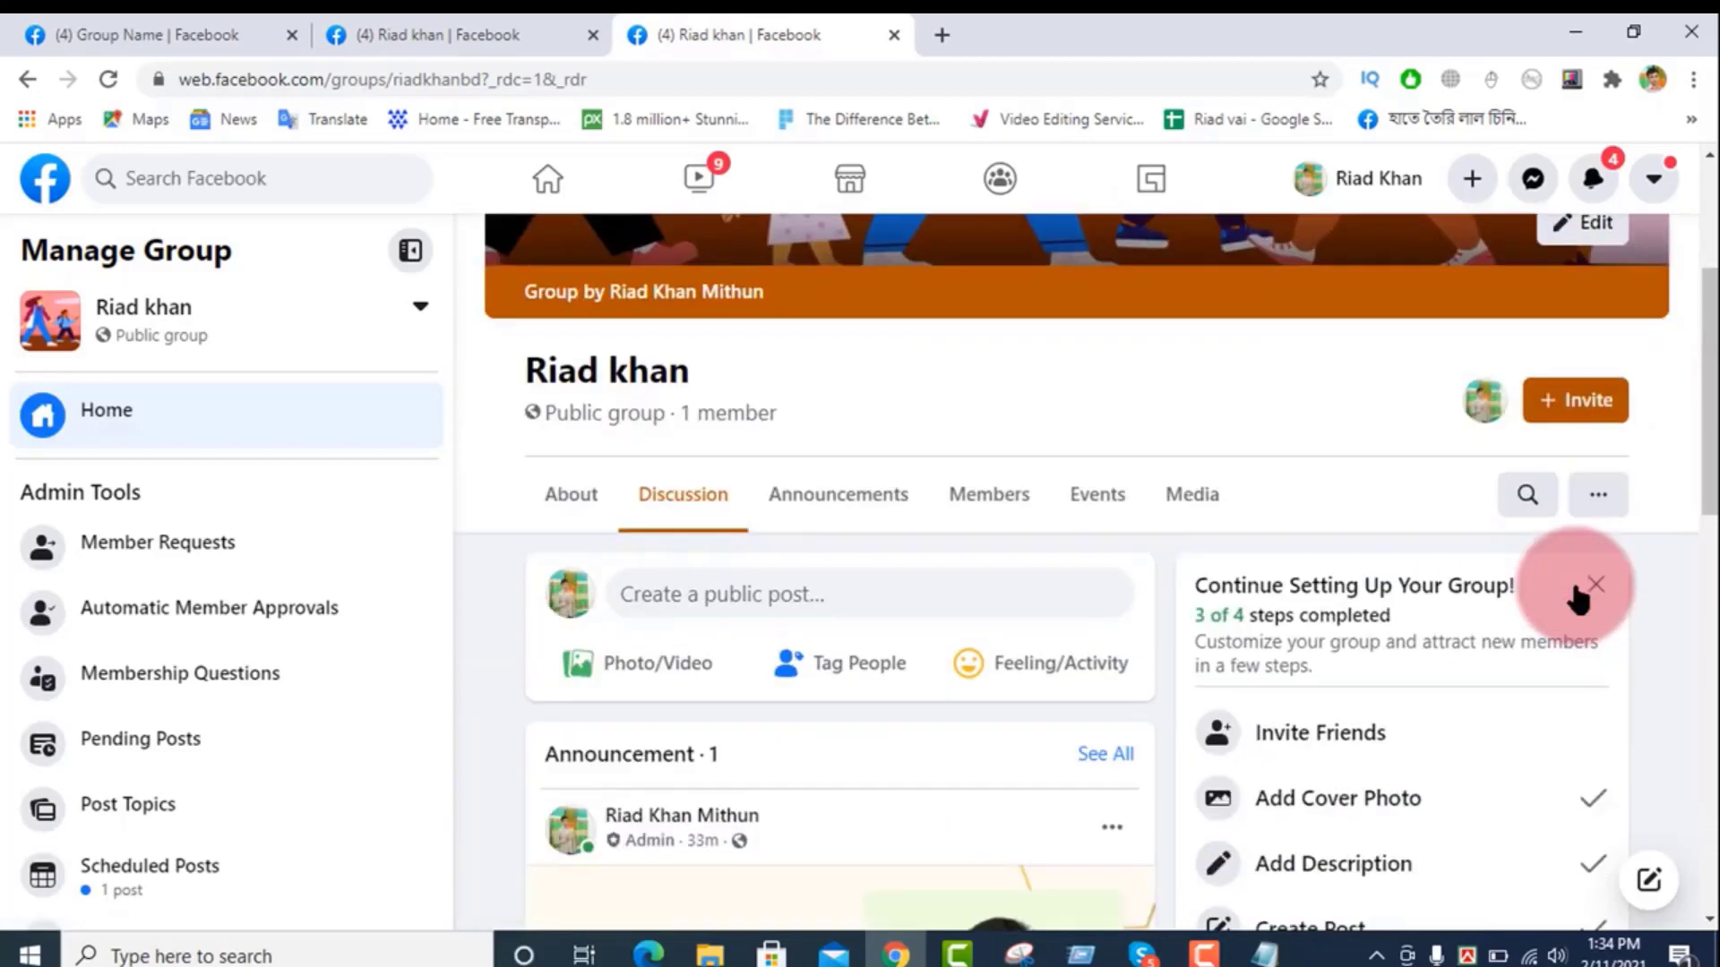
scroll(1574, 591, "up", 2)
scroll(1191, 560, "up", 2)
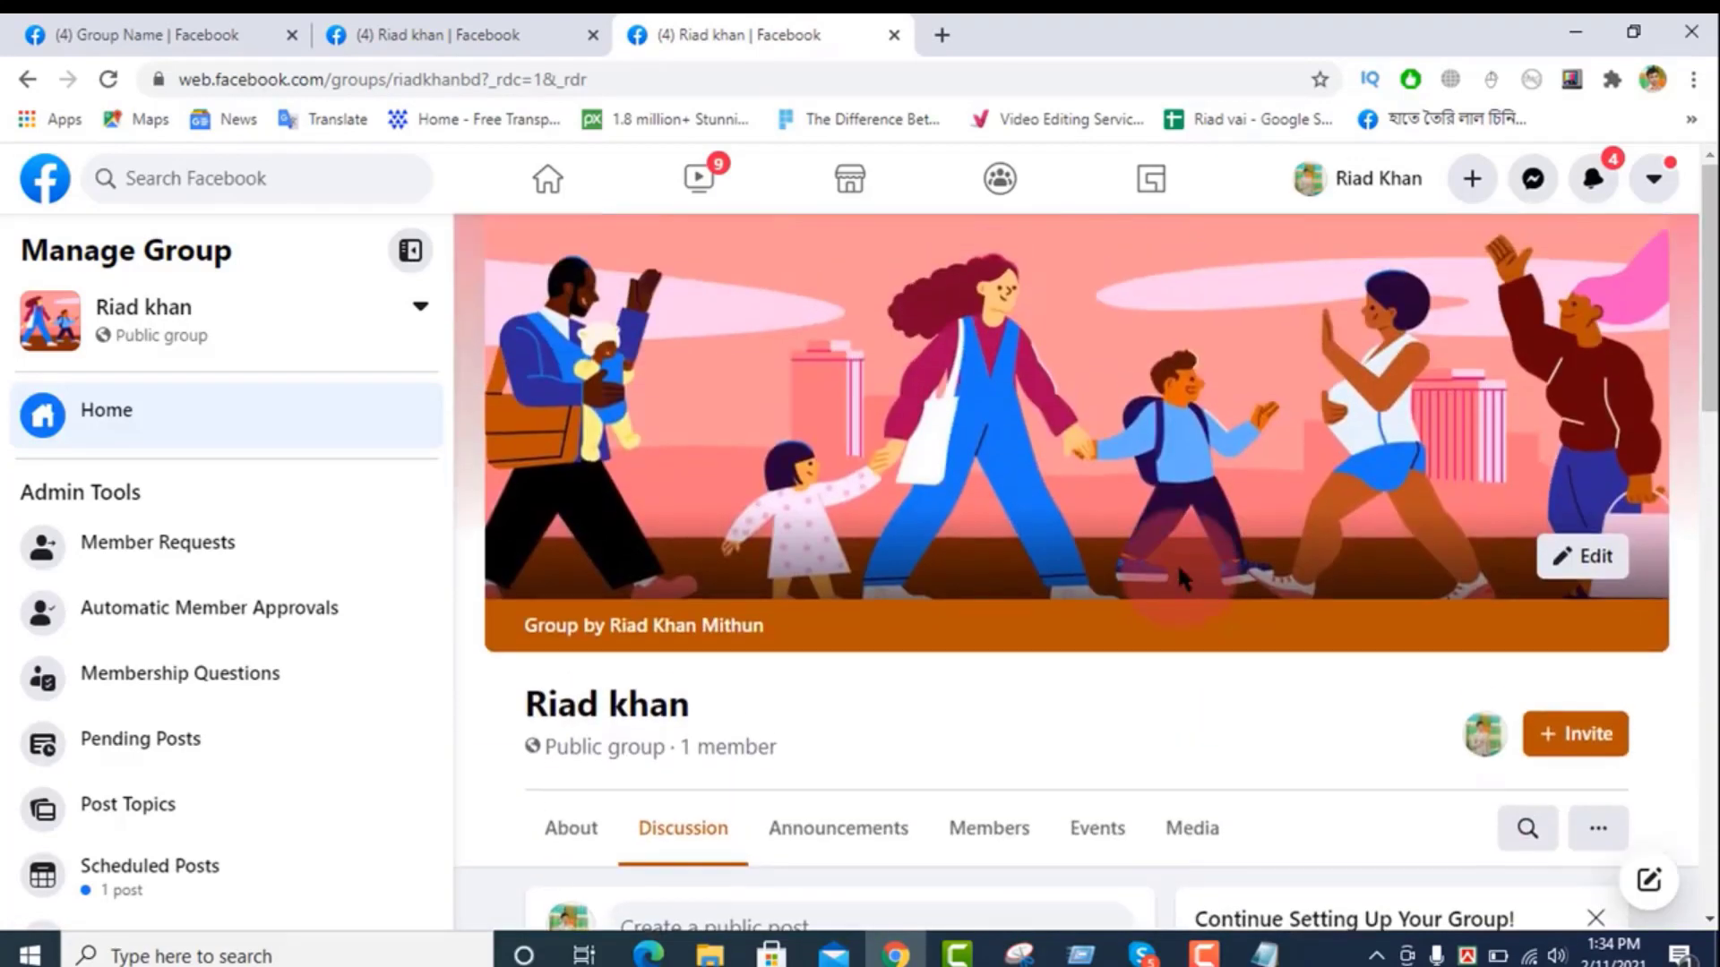
Step: Return to the group's settings tab and open the Group Type options under Add Extra Features
key("ctrl+shift+Tab")
scroll(611, 581, "down", 4)
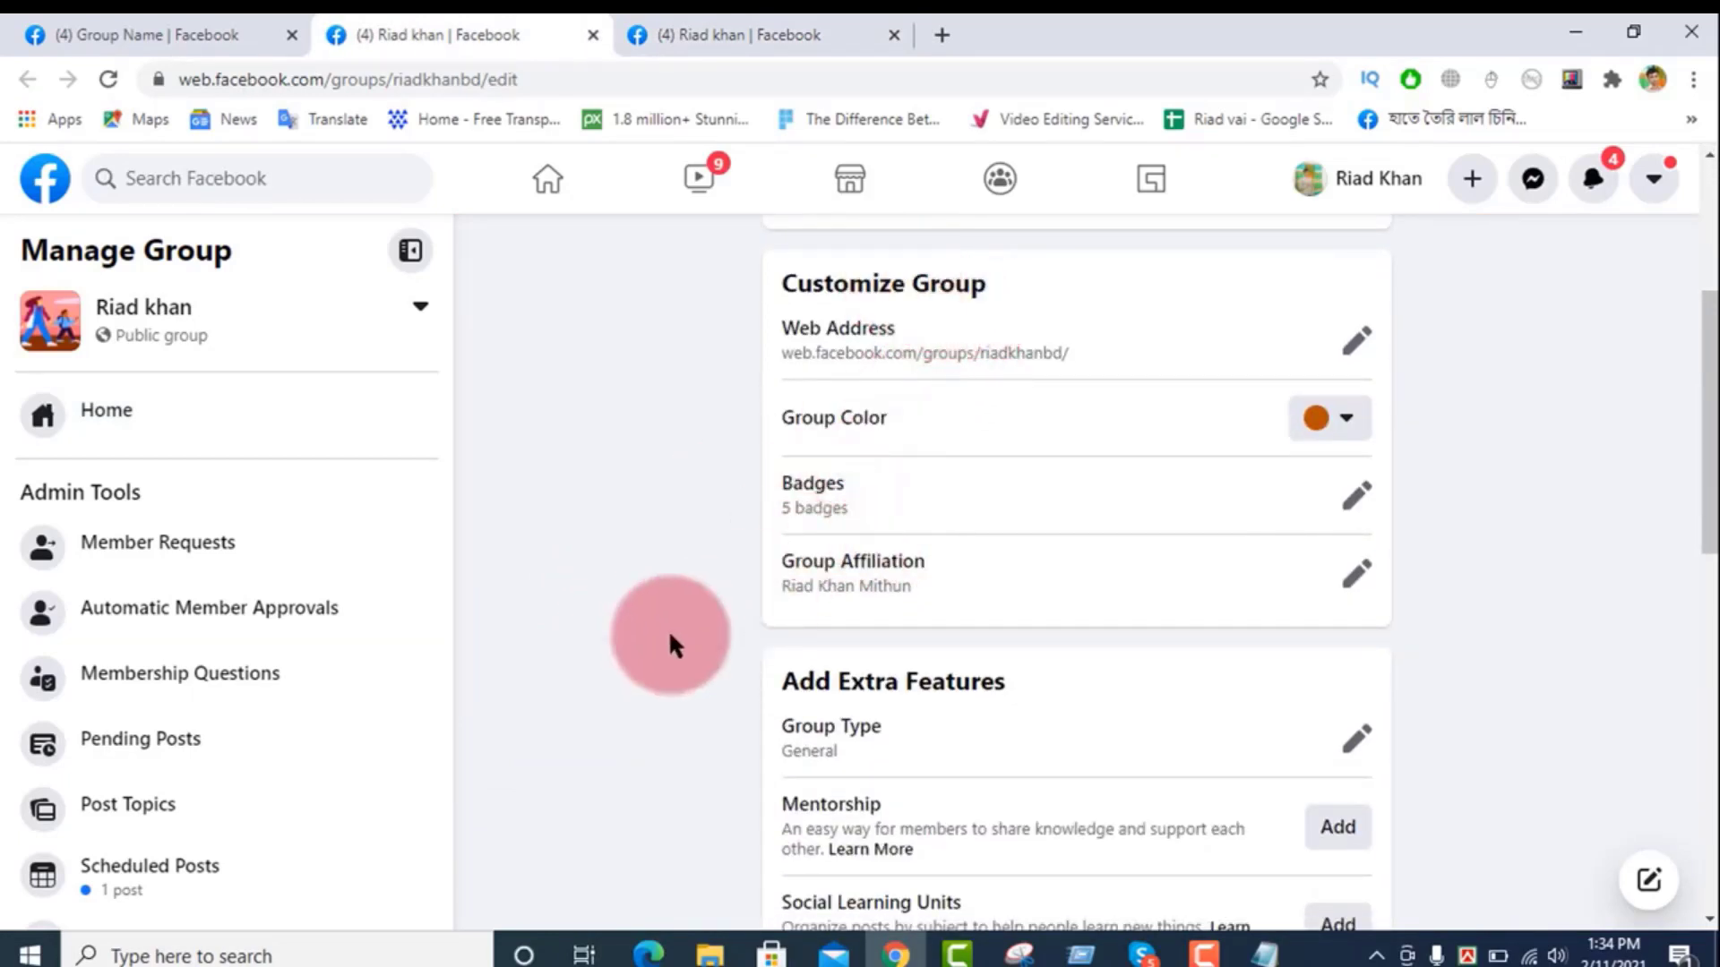
scroll(669, 628, "down", 3)
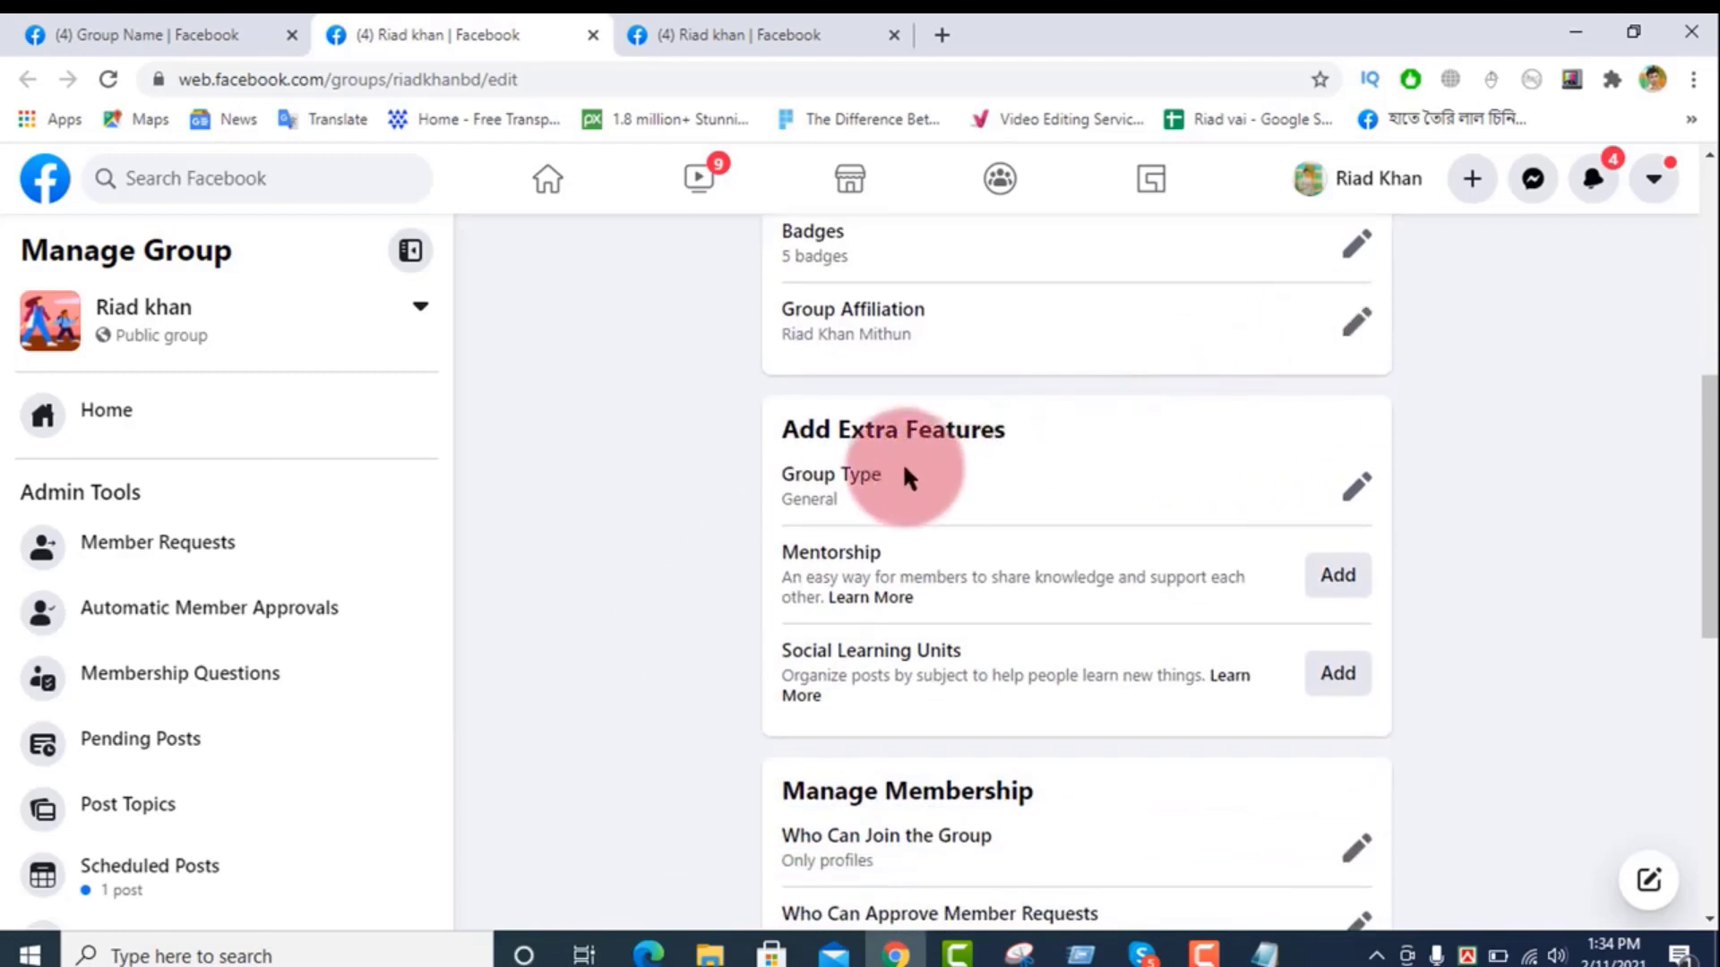
scroll(902, 462, "down", 1)
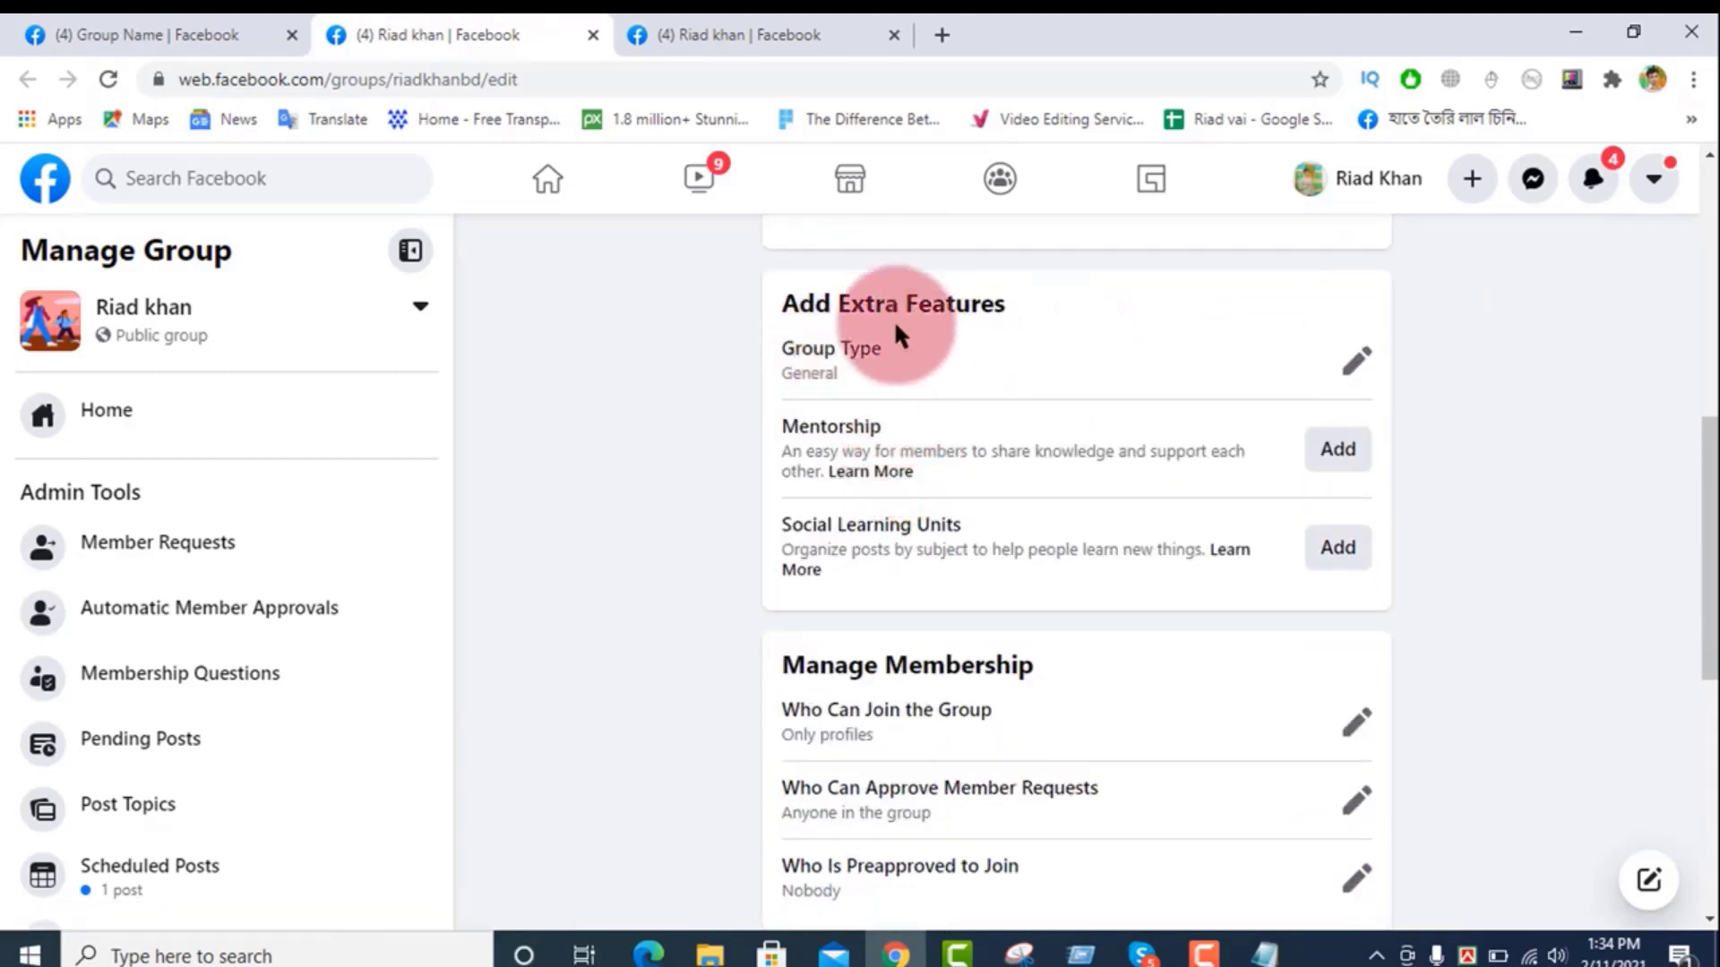
left_click(1356, 361)
scroll(716, 497, "down", 1)
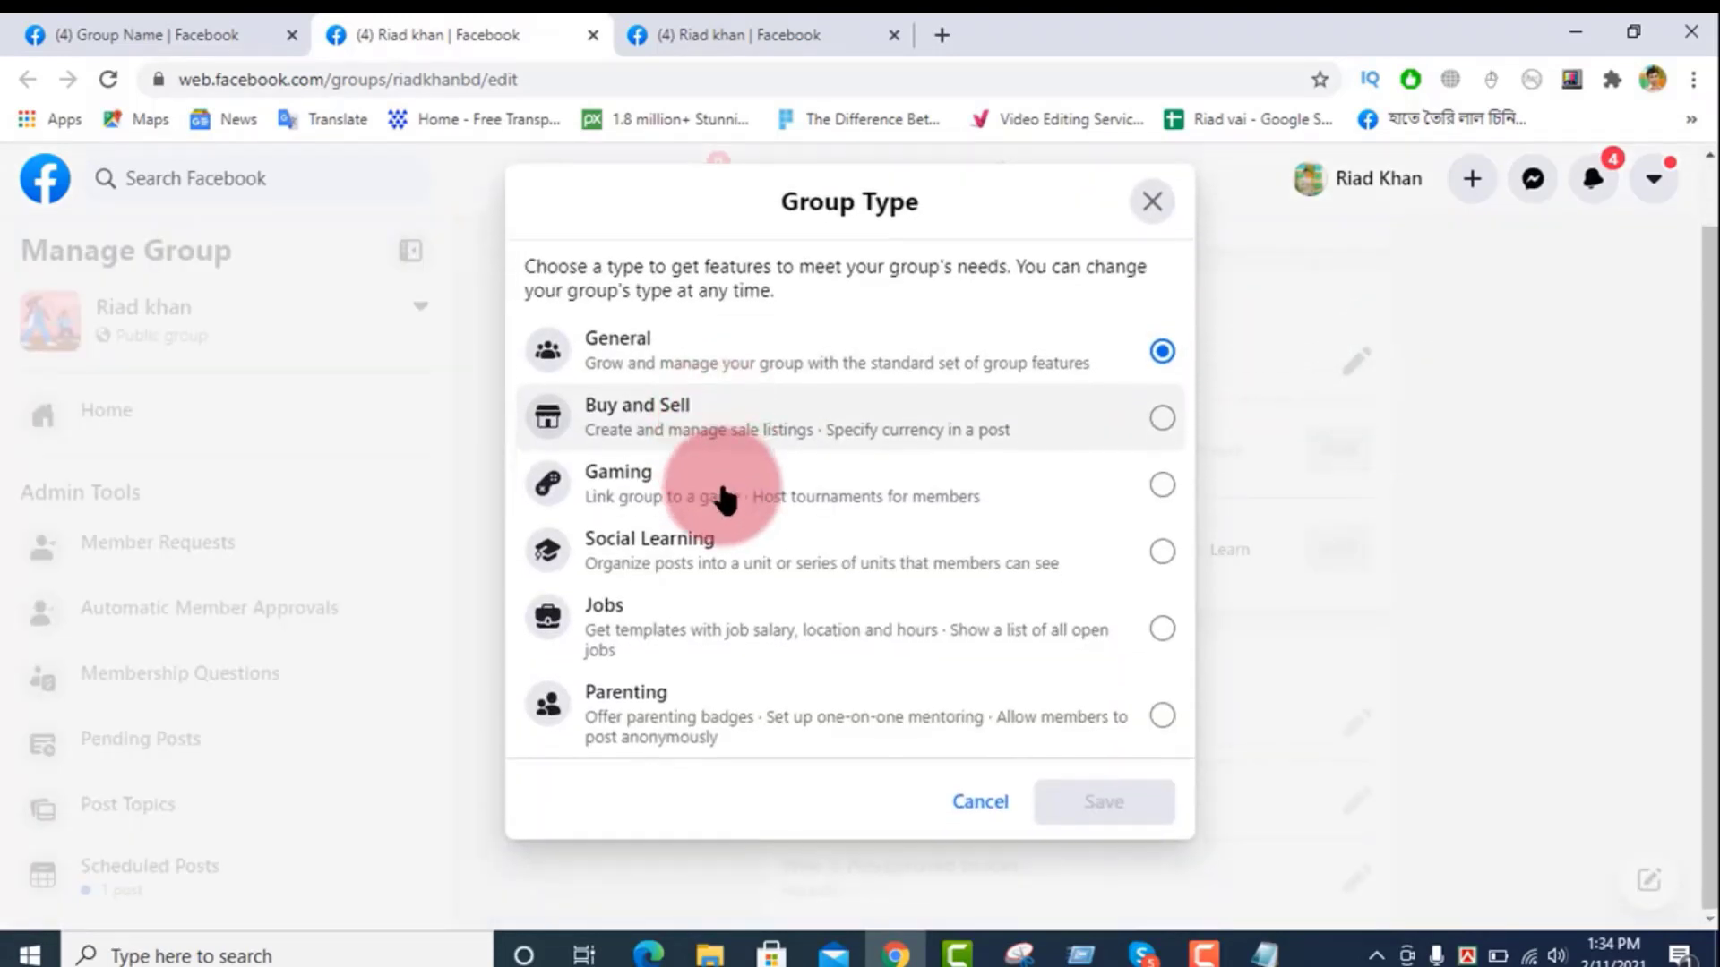
left_click(1152, 432)
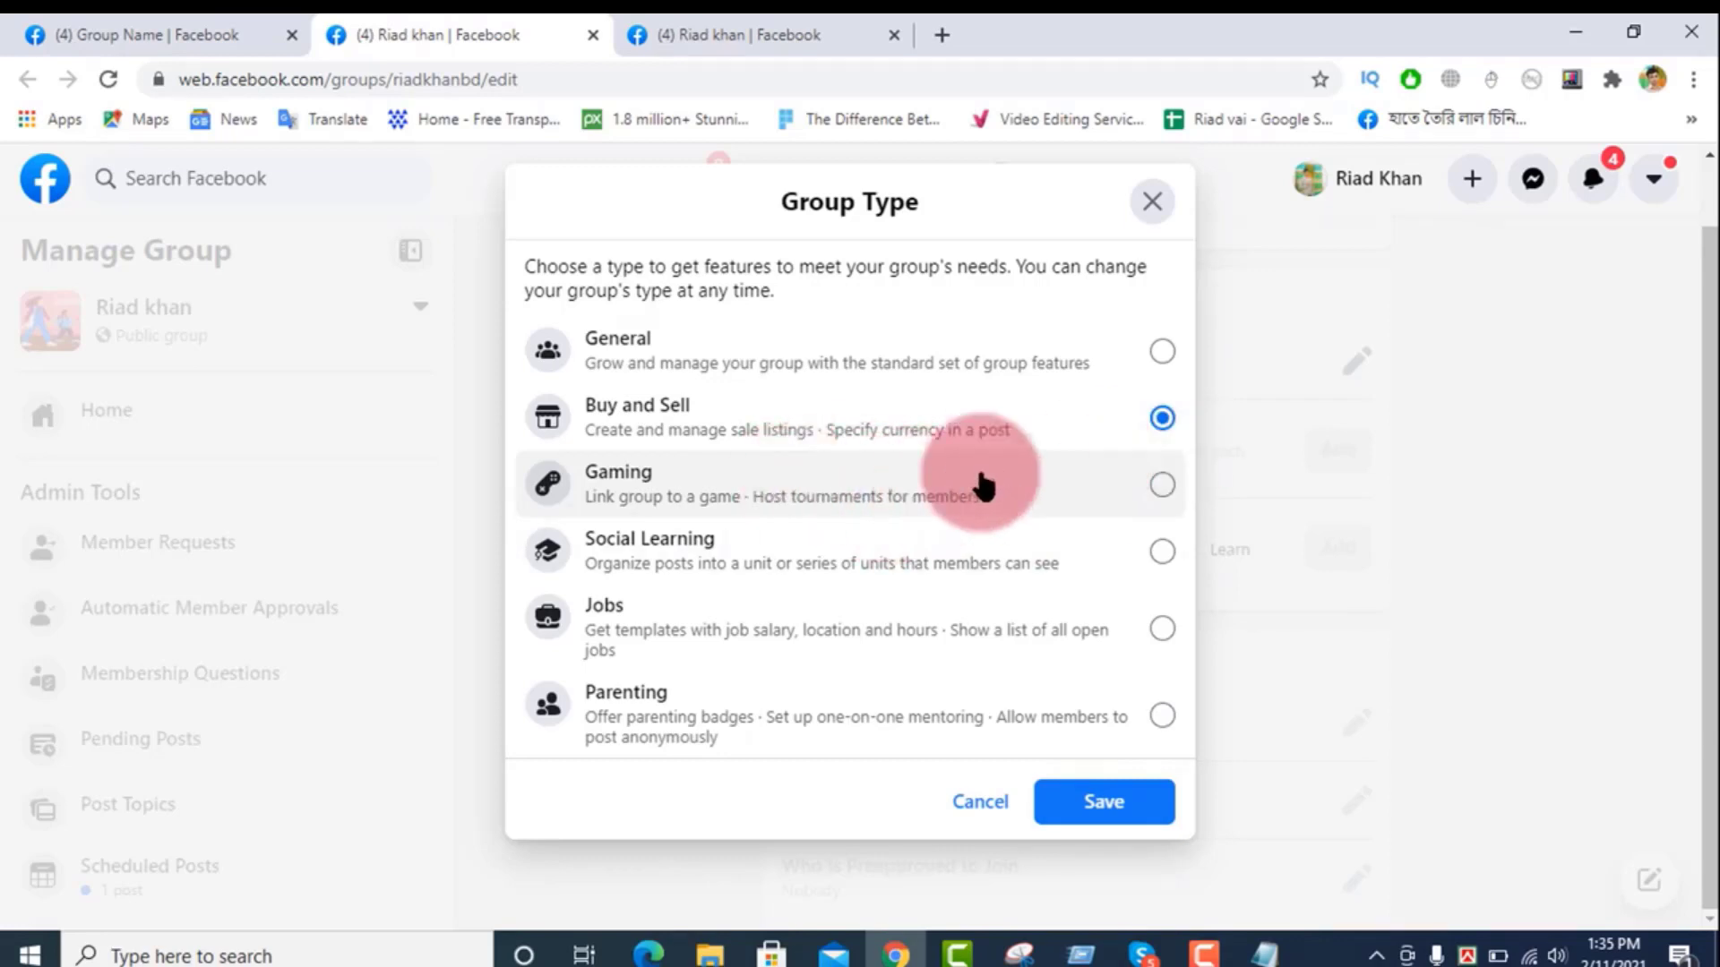
left_click(972, 563)
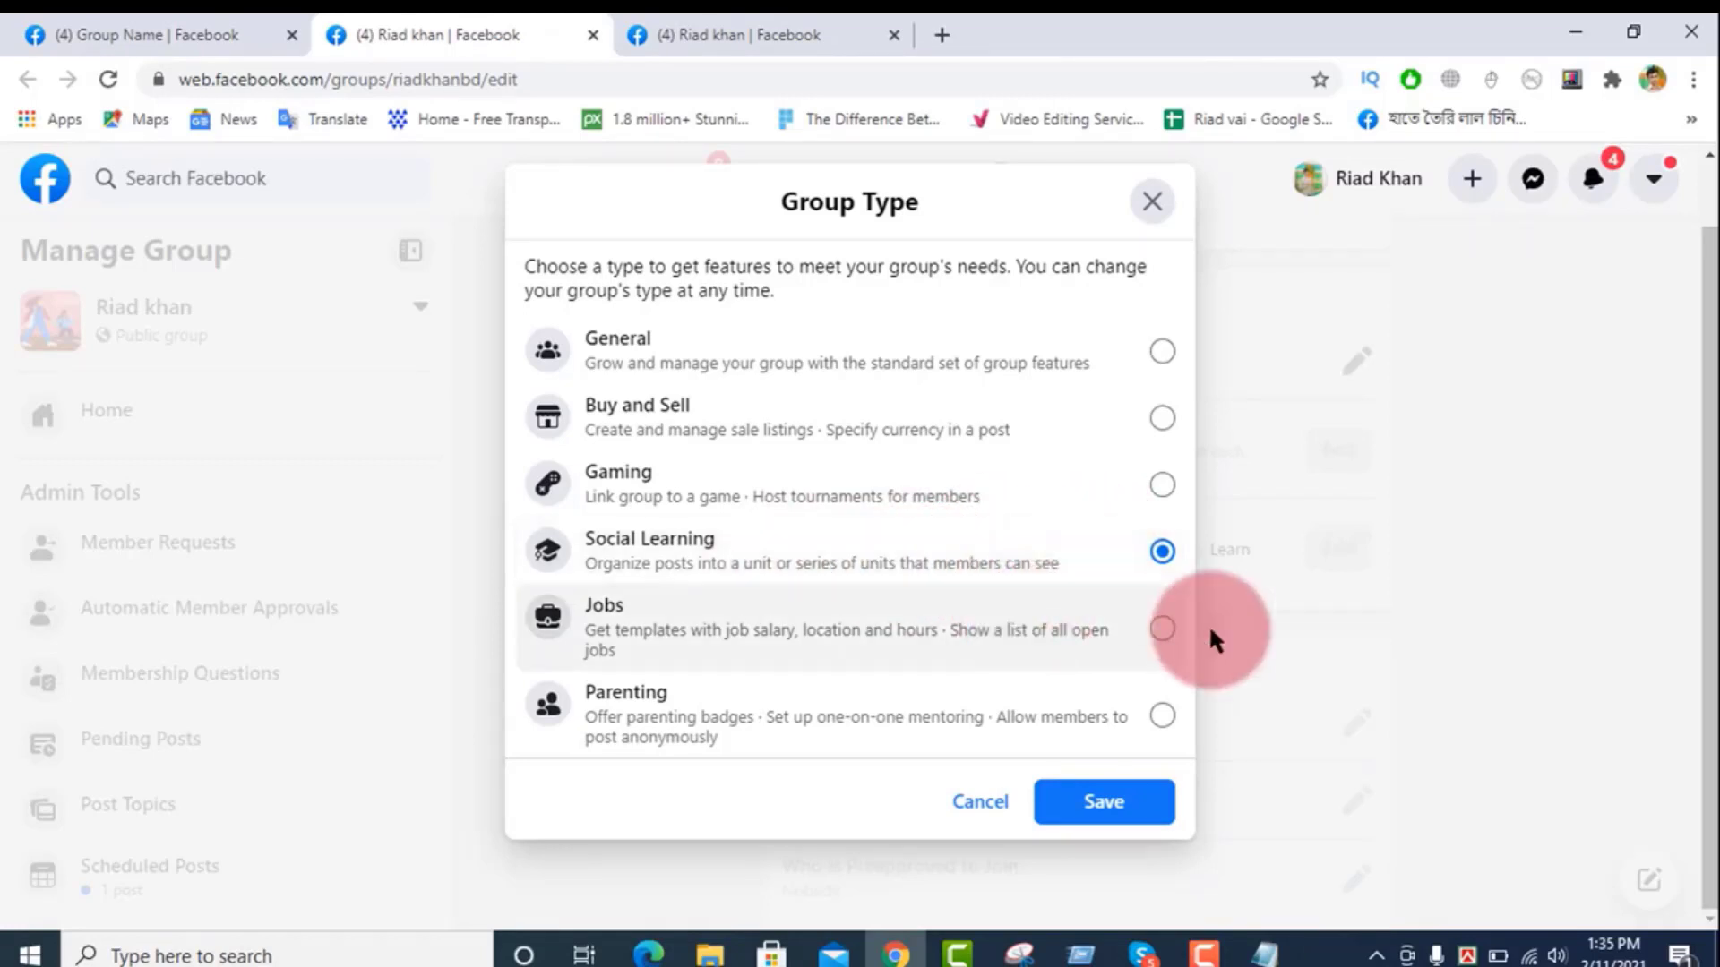
left_click(1163, 629)
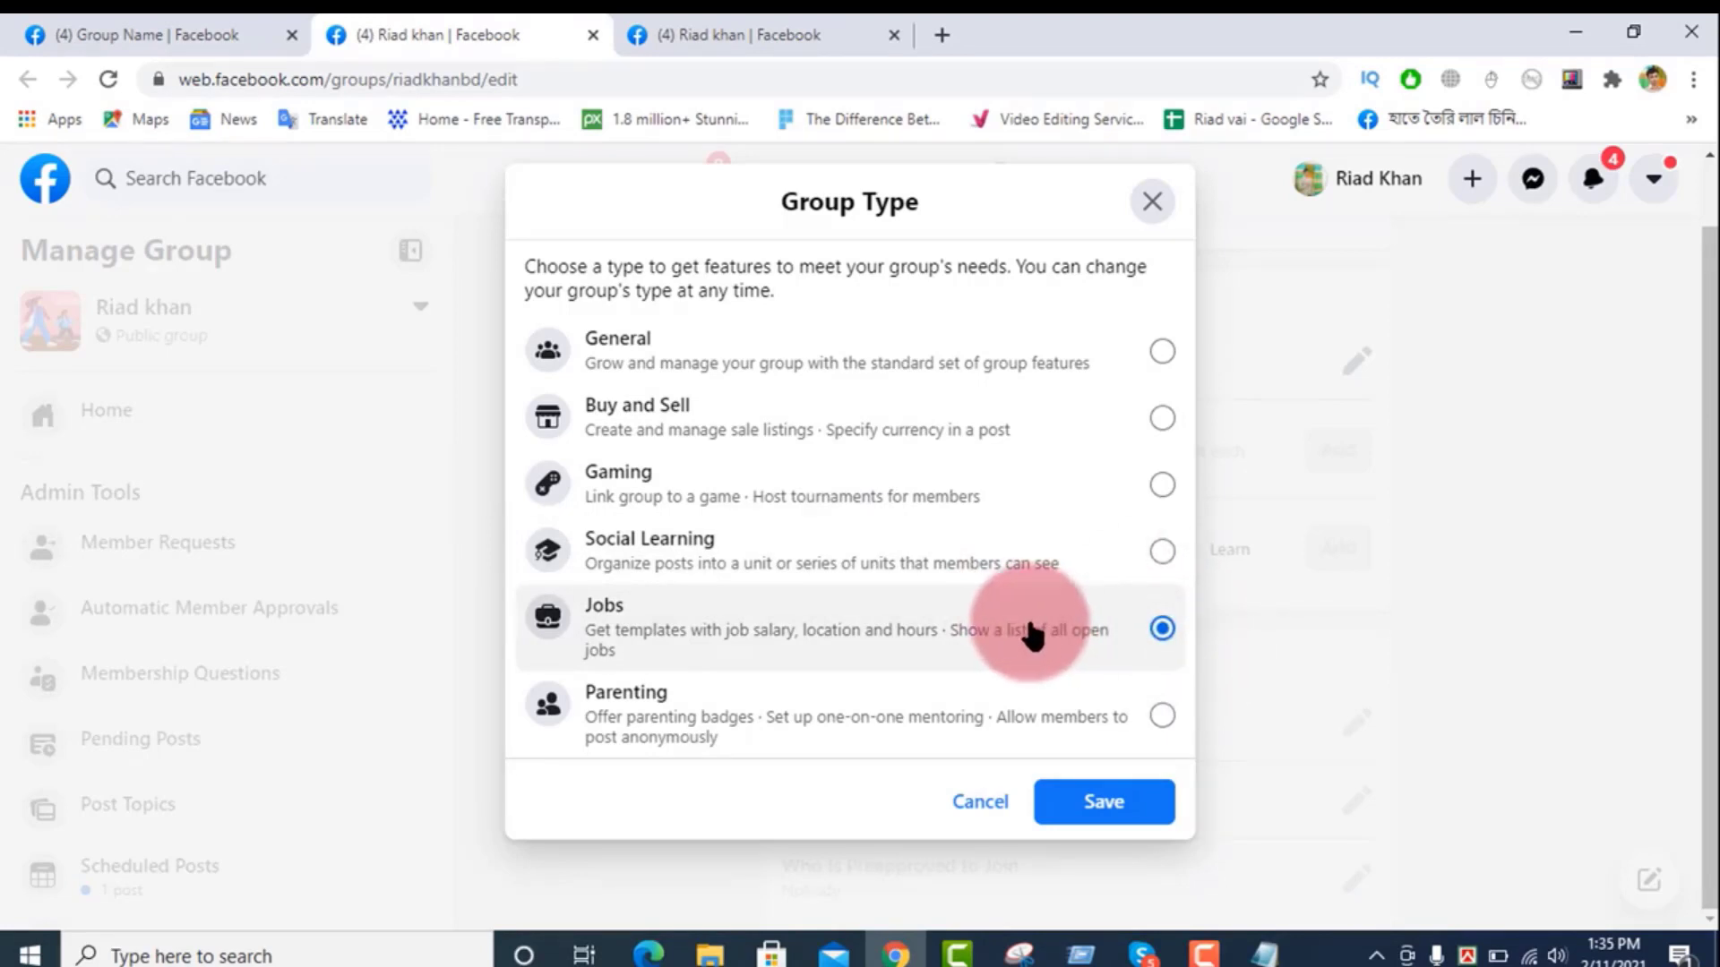
Step: Set the group type to Parenting and save it
left_click(1127, 734)
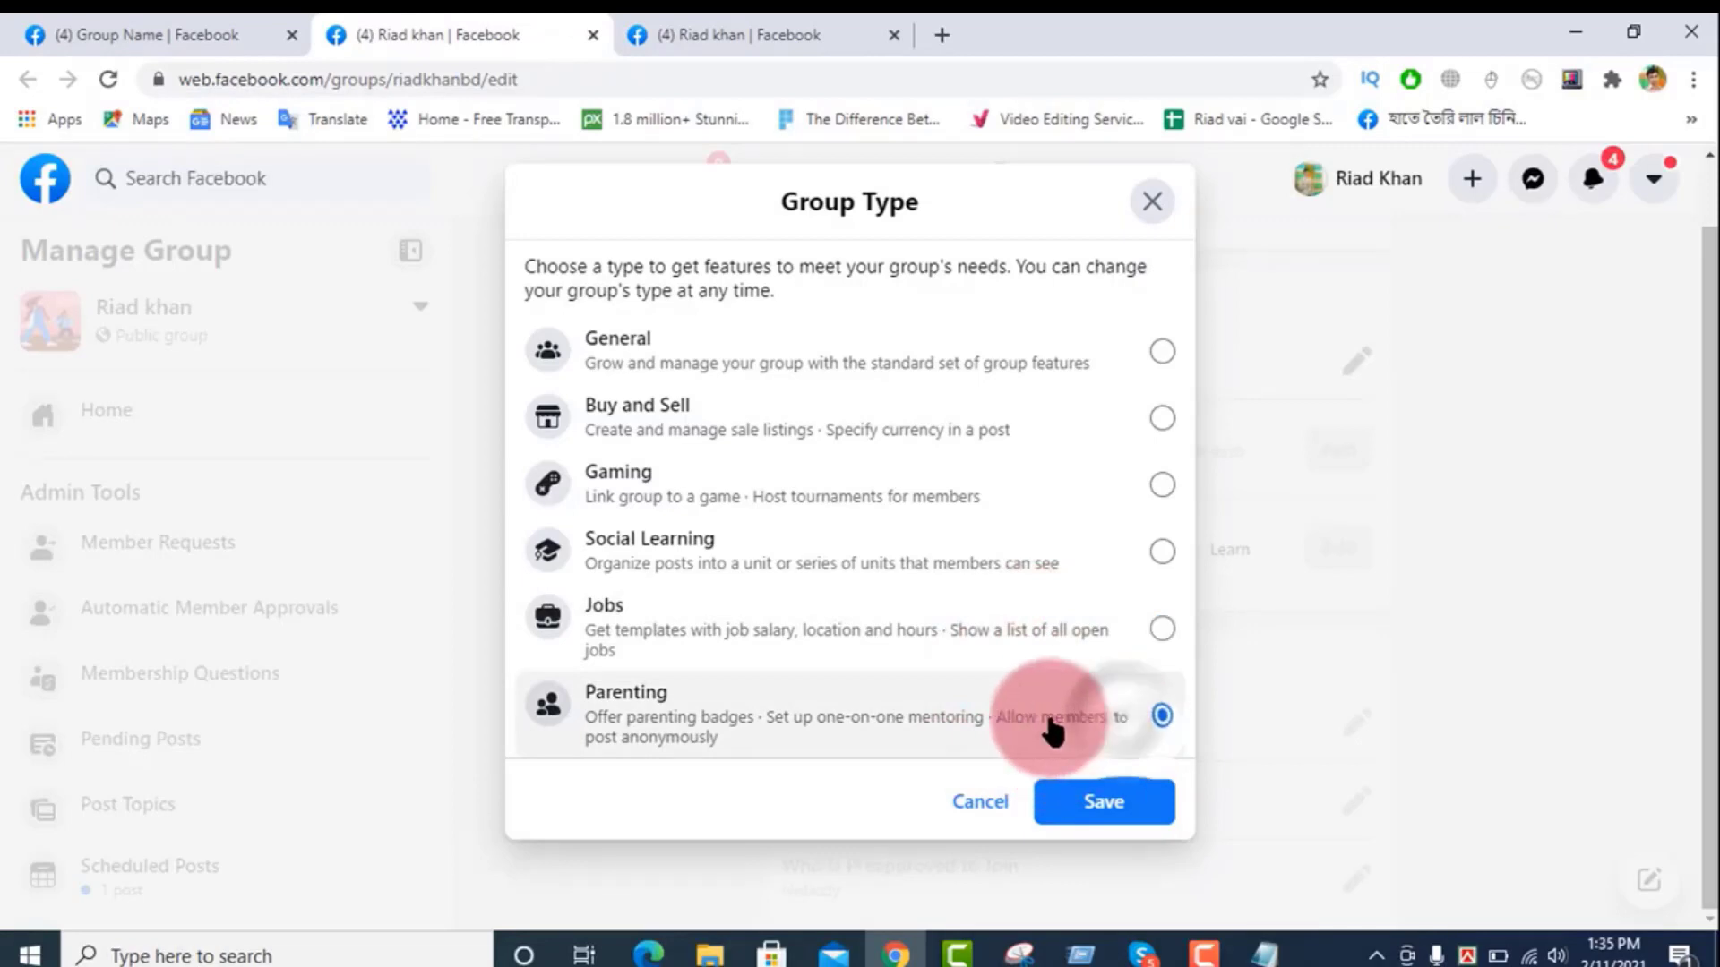
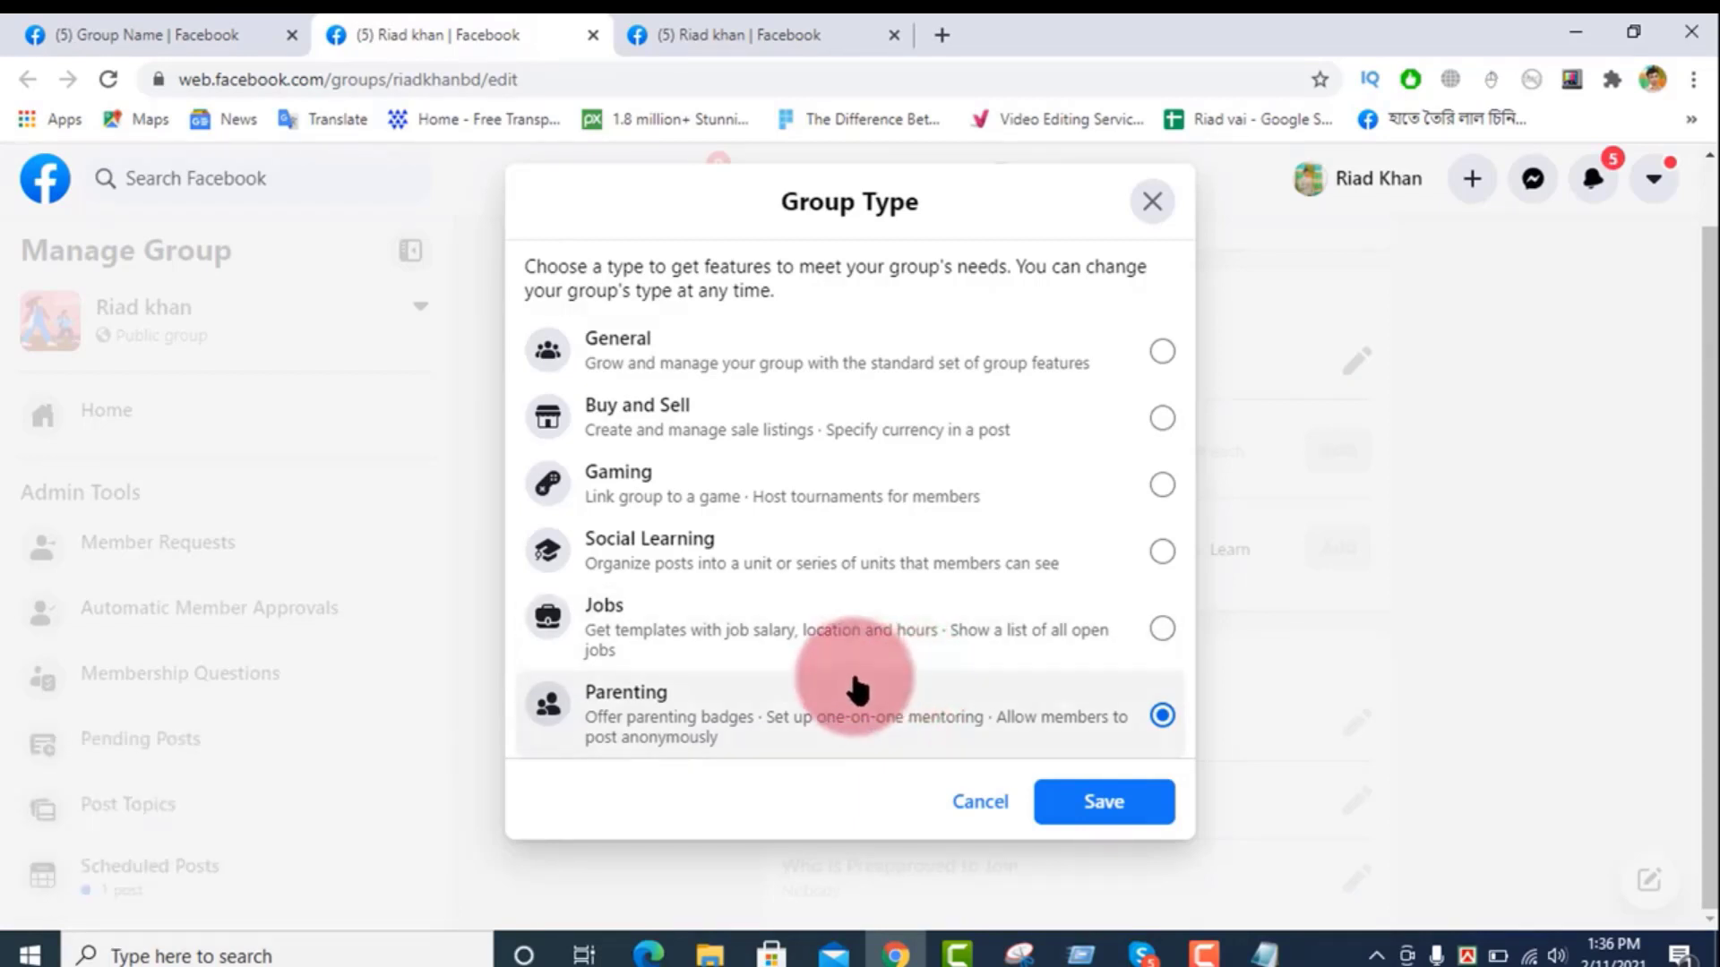
left_click(1106, 803)
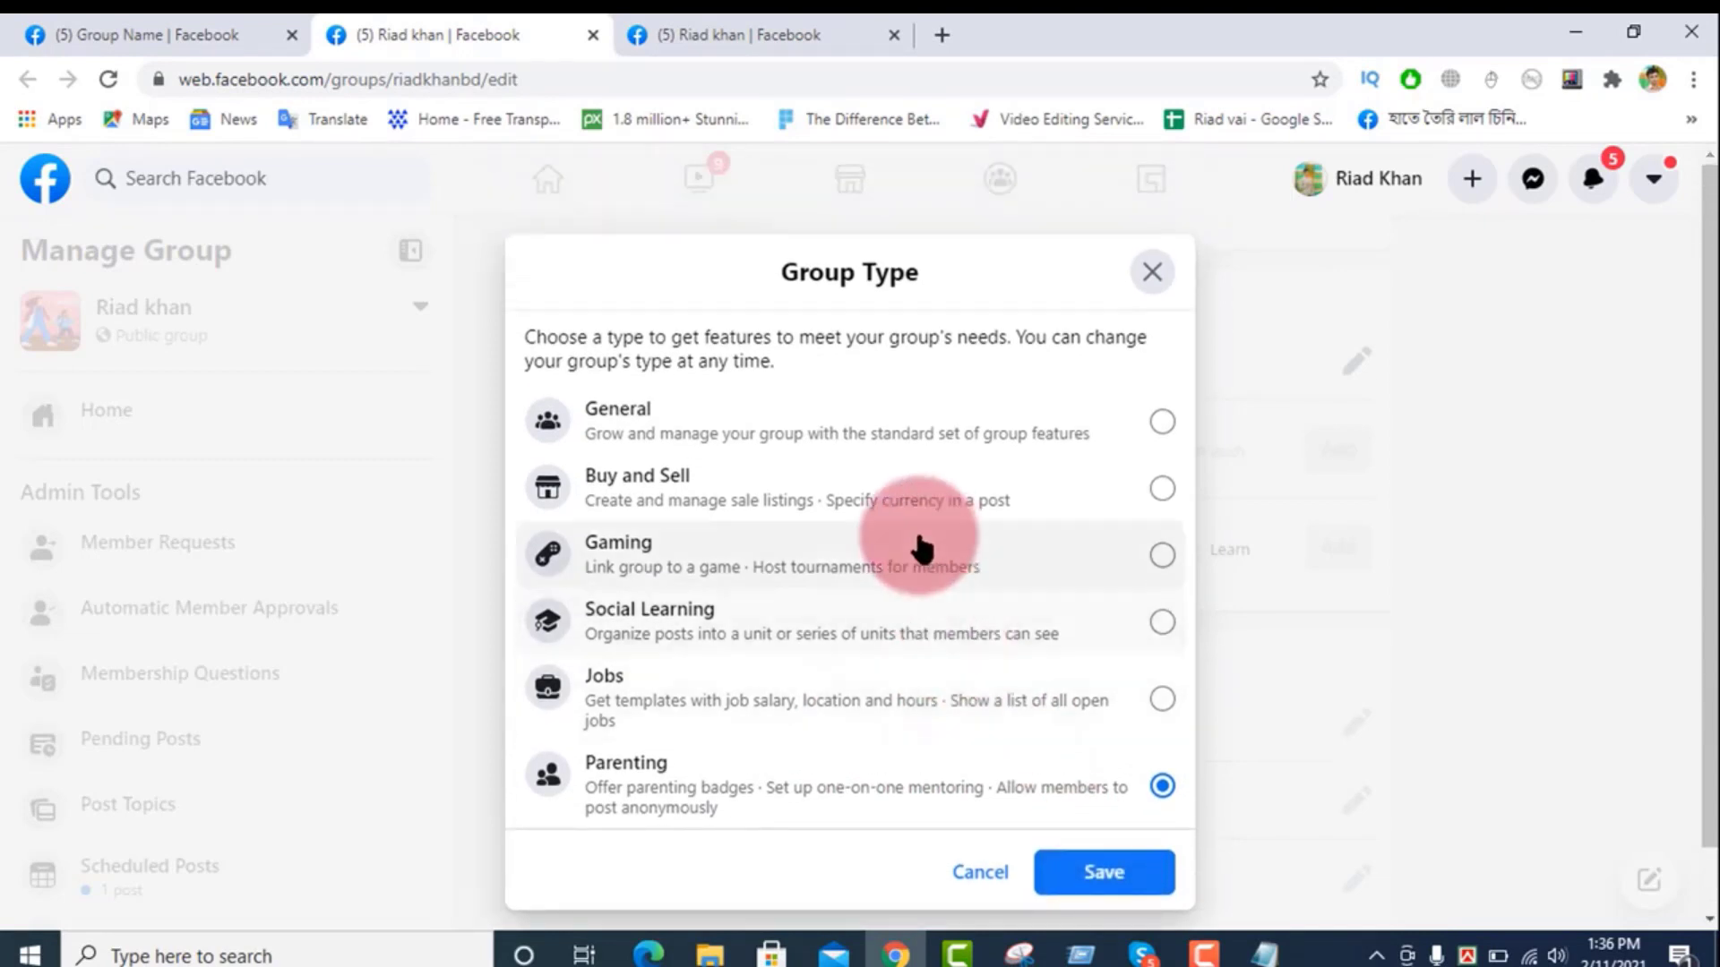
left_click(1060, 794)
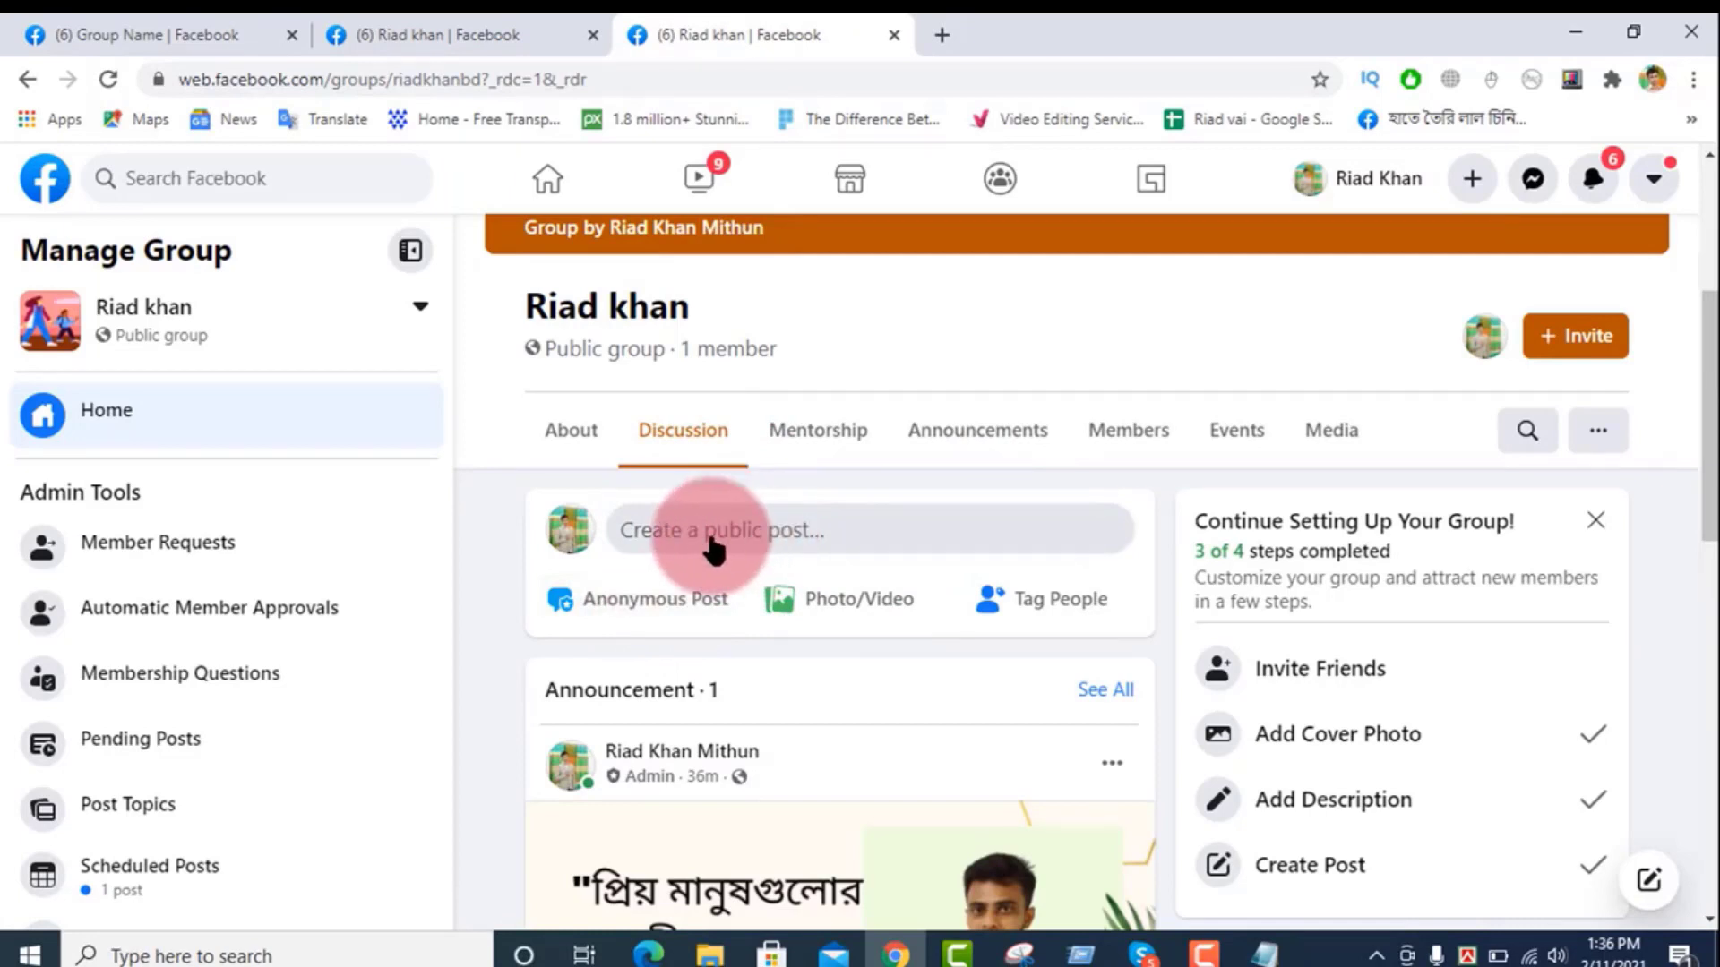
Step: Publish an anonymous post reading "bye" on a red background and view it in the group feed
left_click(627, 609)
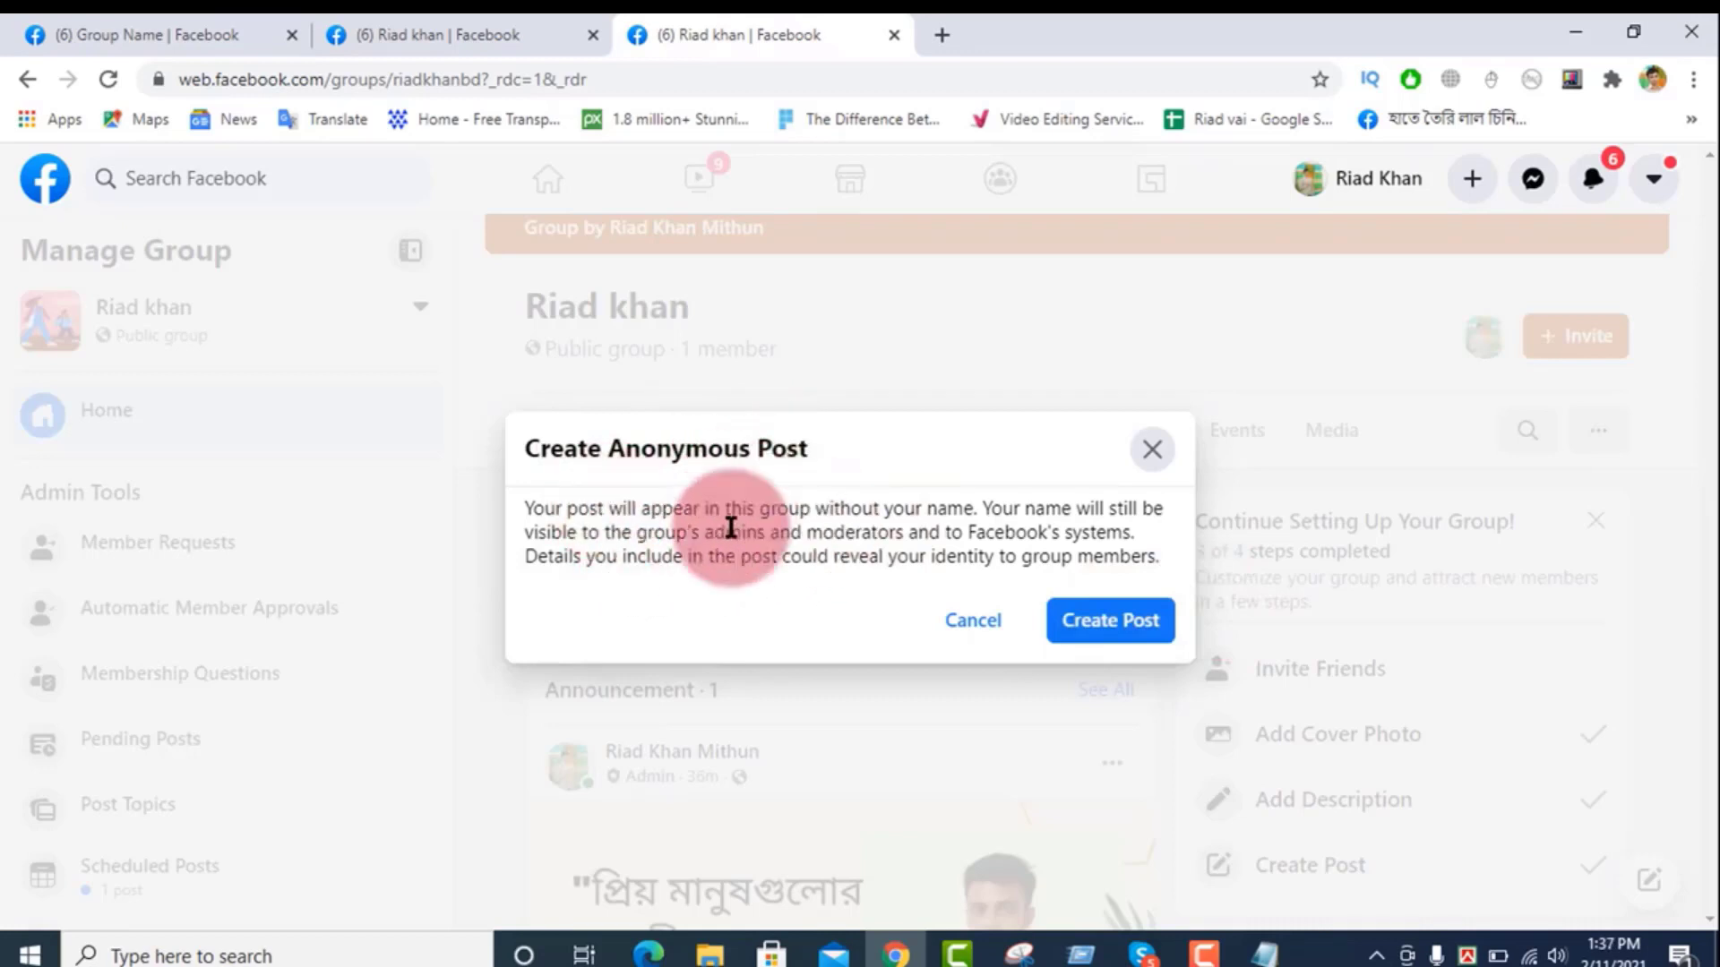
left_click(1105, 625)
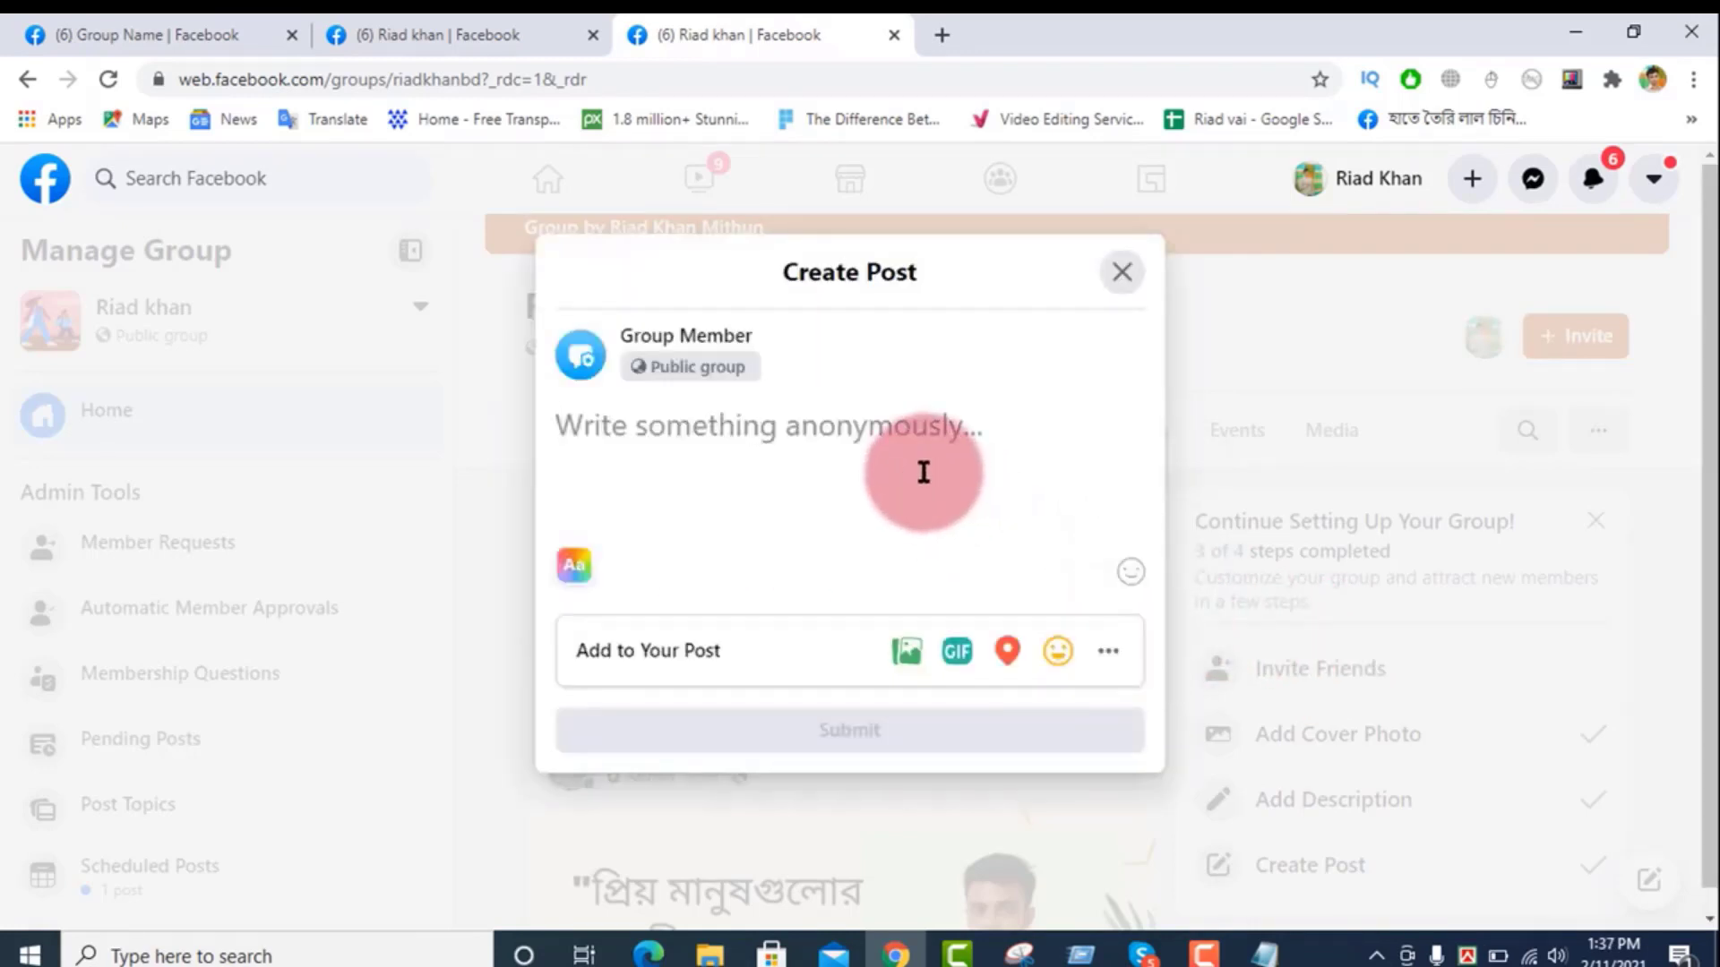
type("bye")
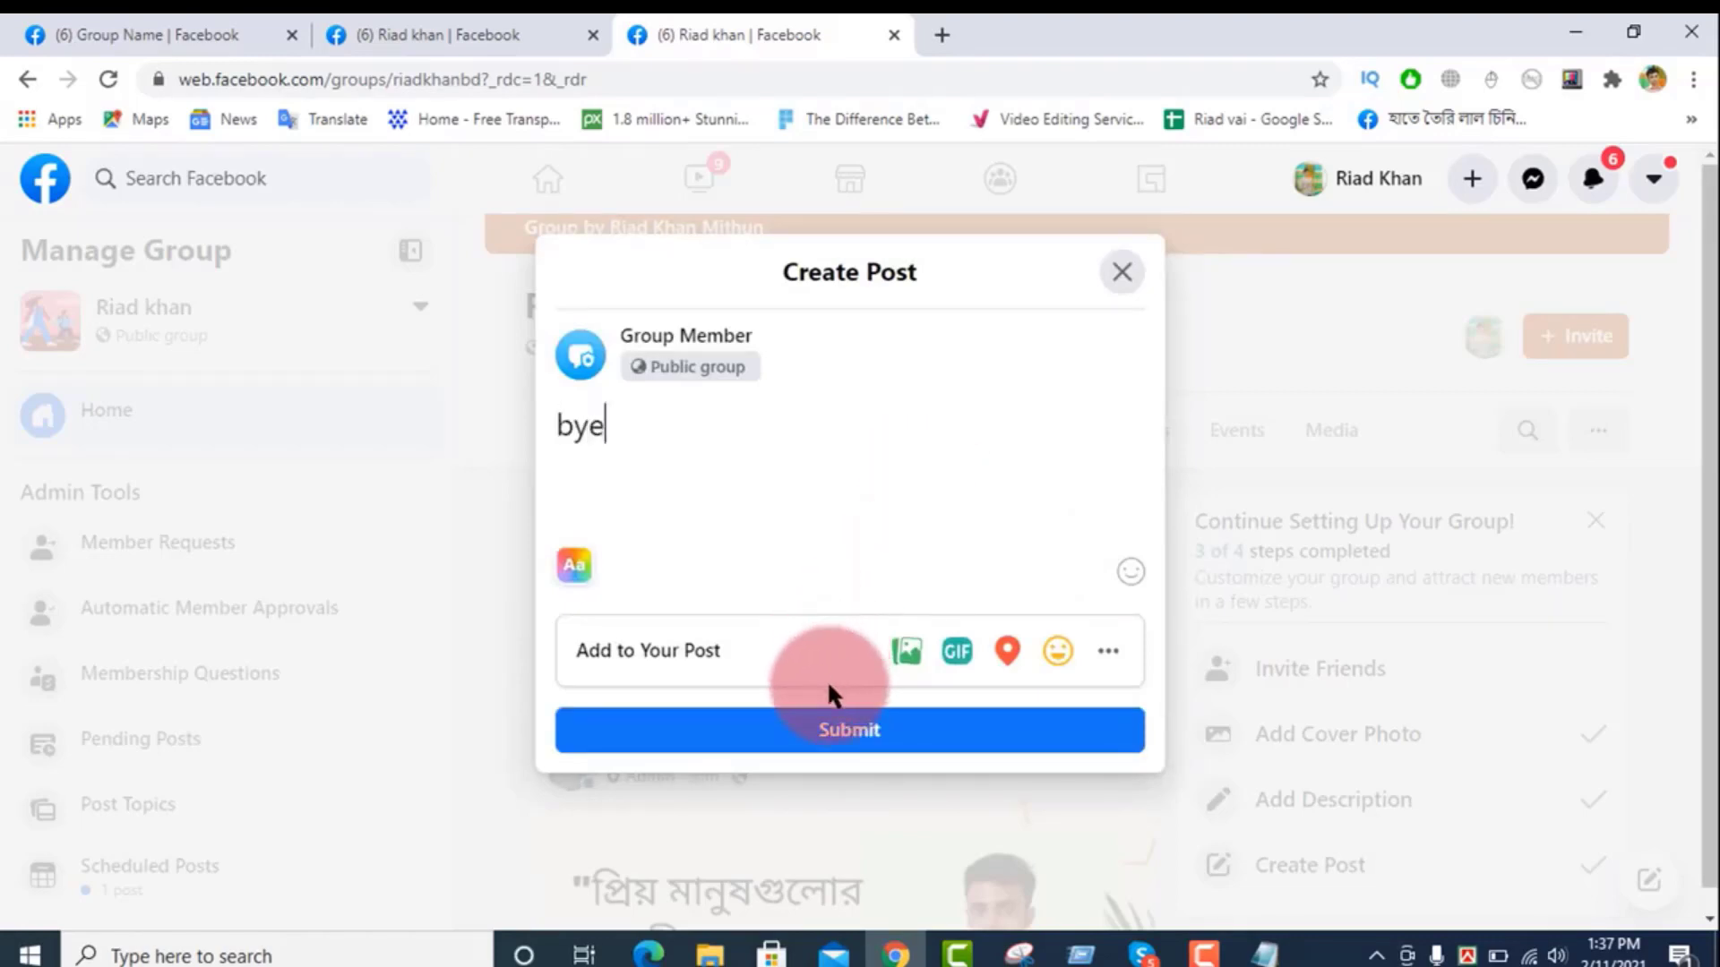
left_click(574, 567)
left_click(979, 578)
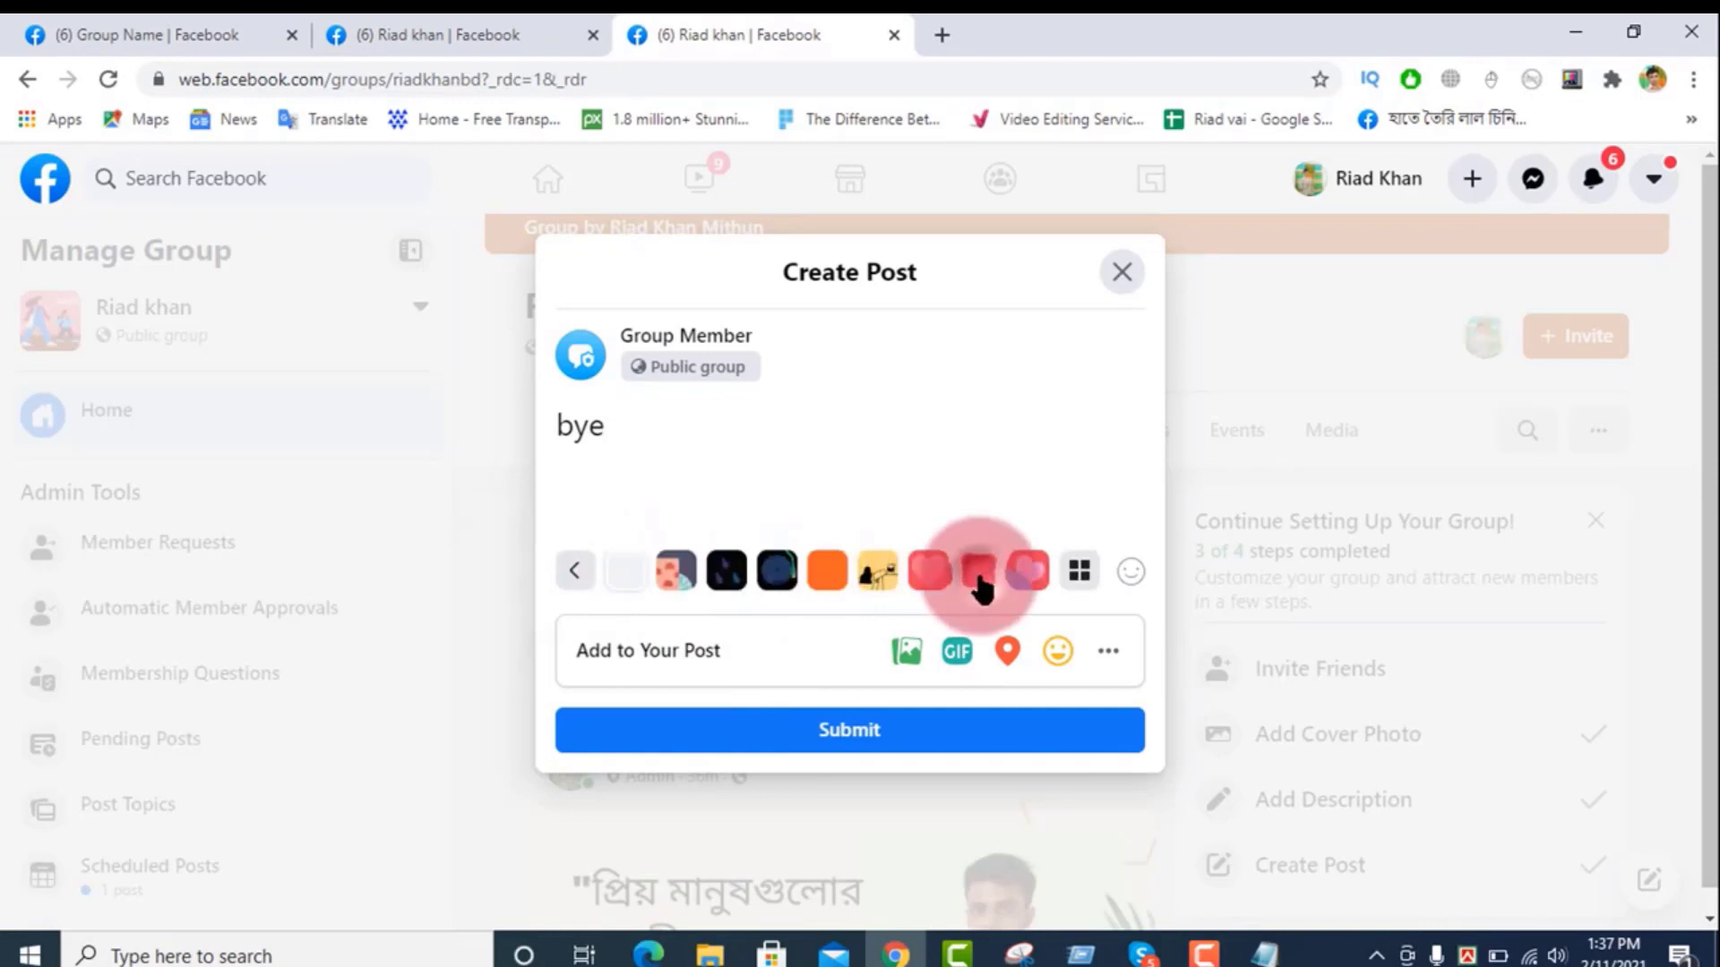
left_click(829, 829)
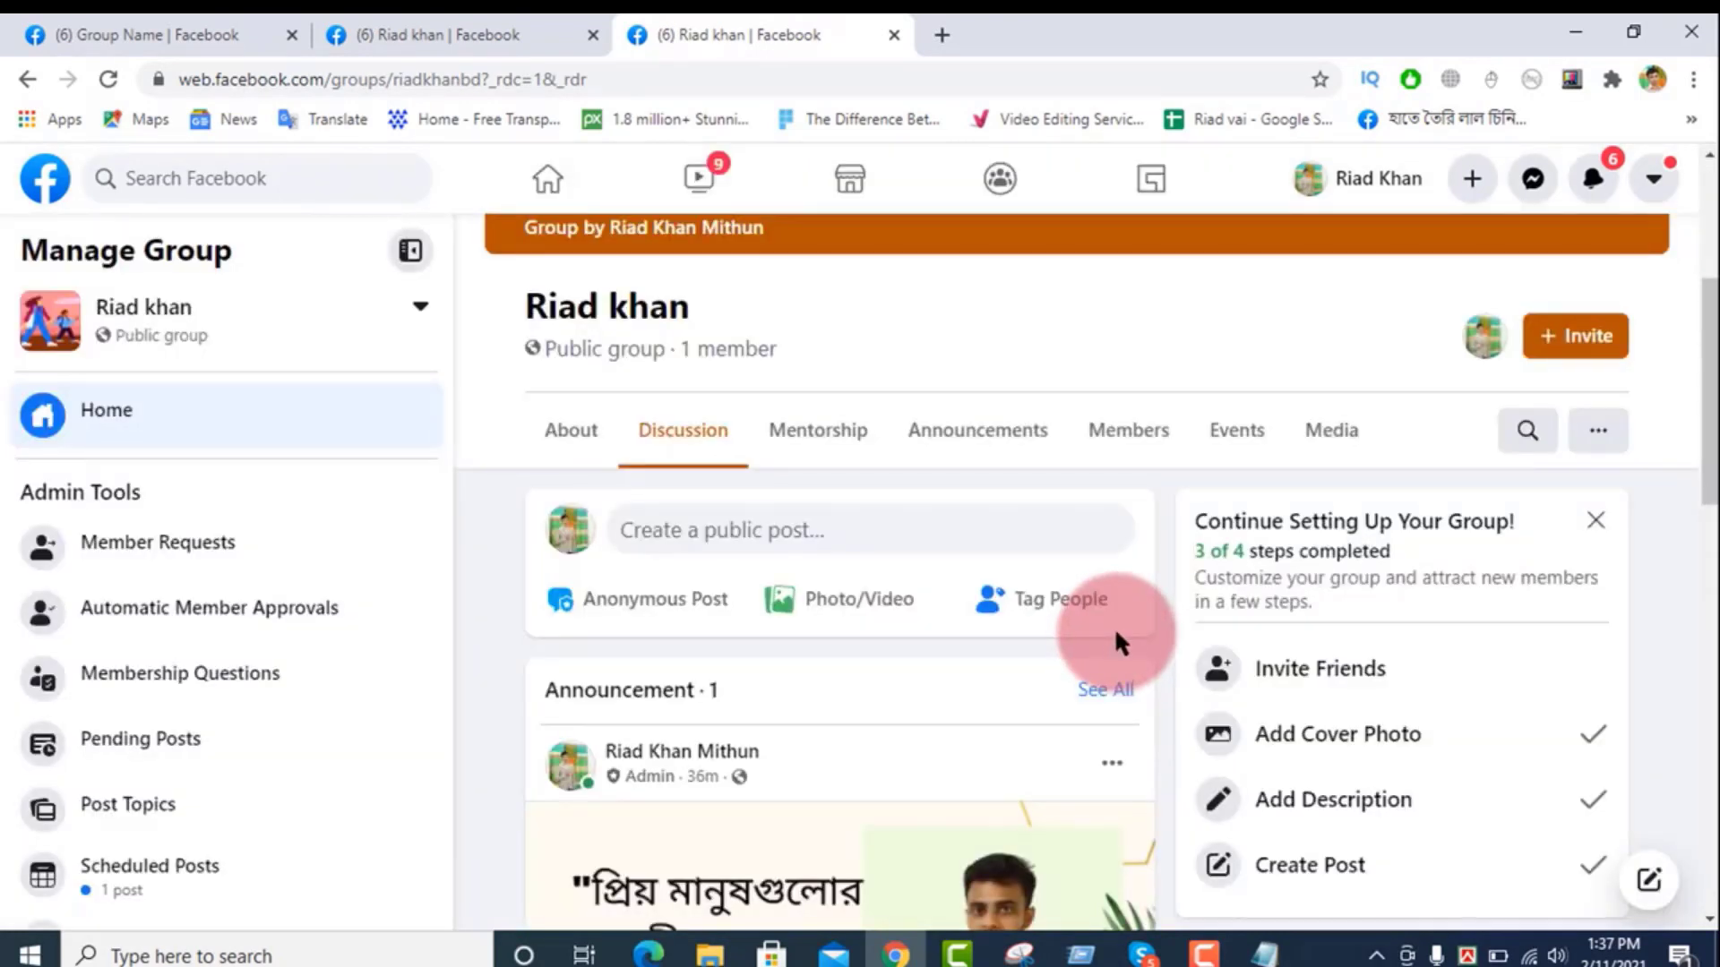
scroll(1137, 598, "down", 3)
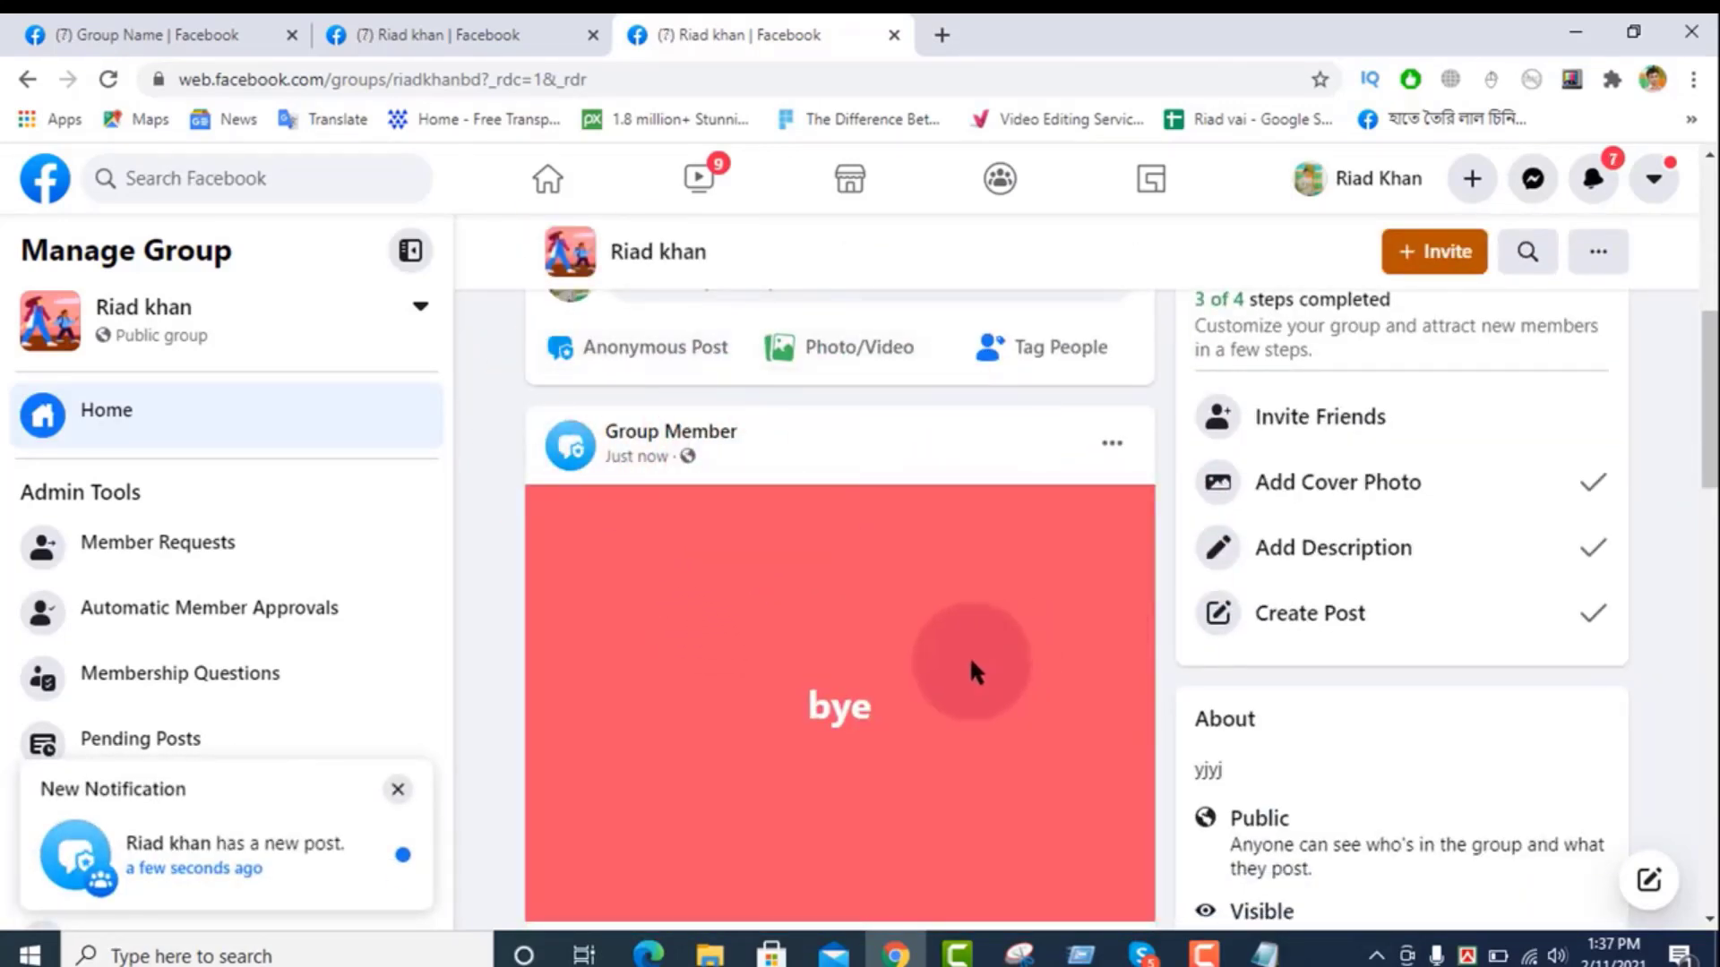
scroll(903, 683, "down", 3)
scroll(900, 680, "up", 2)
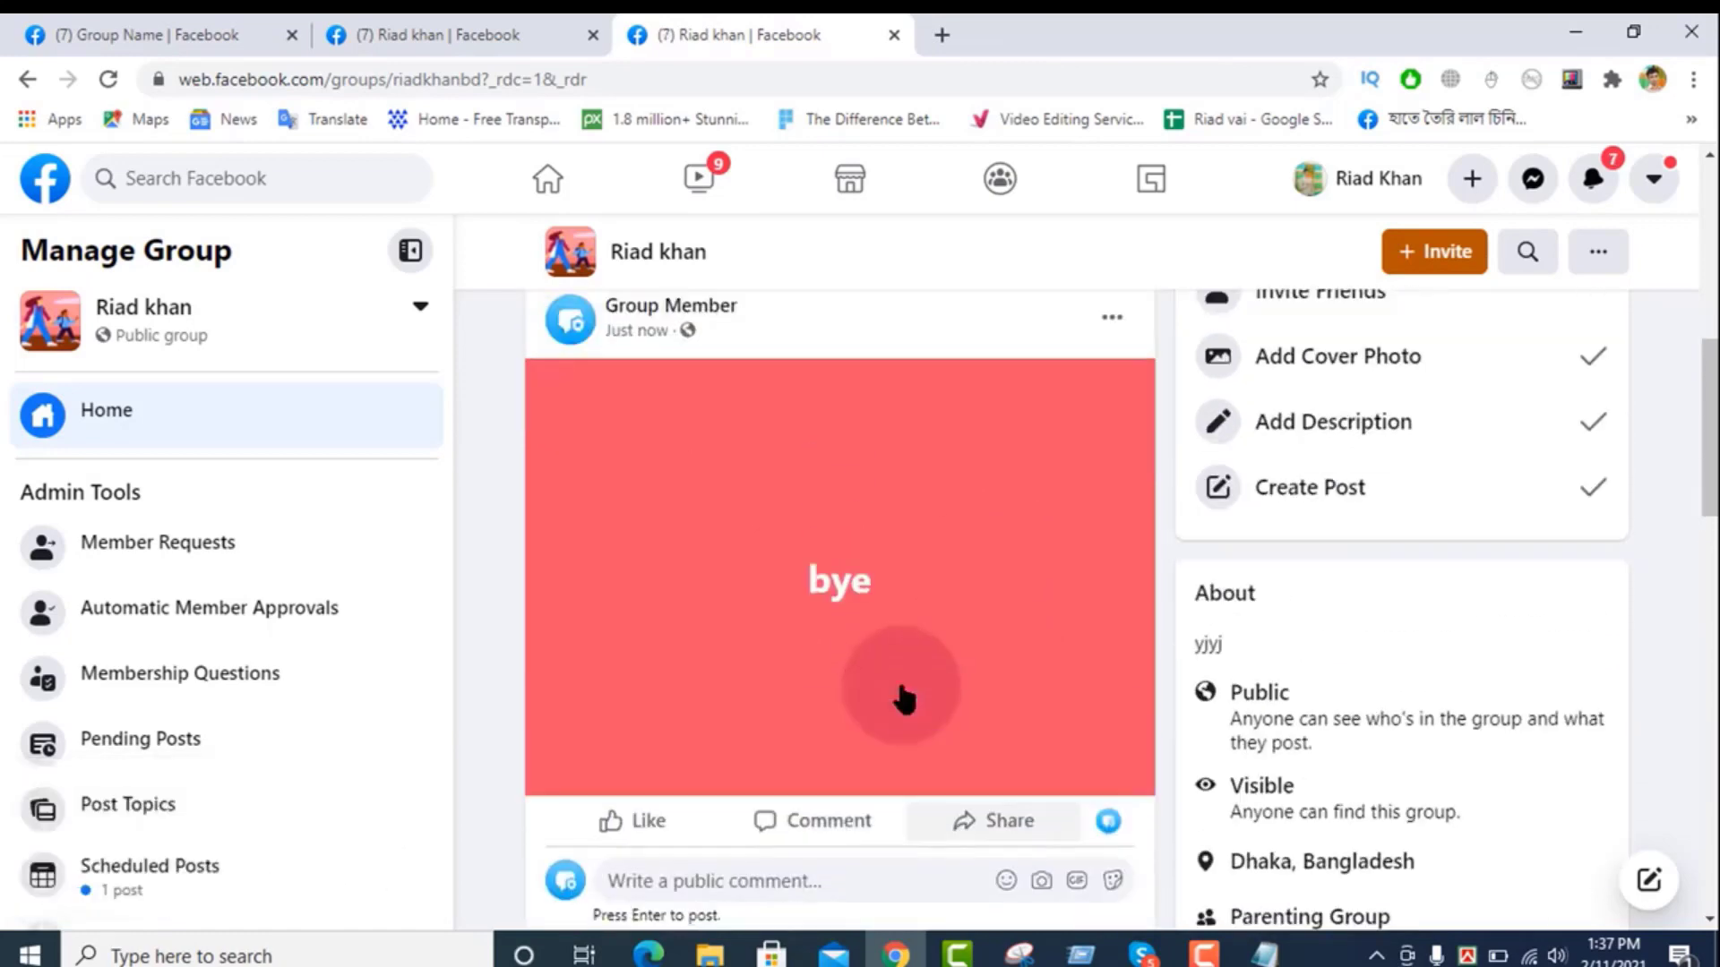
scroll(831, 578, "up", 2)
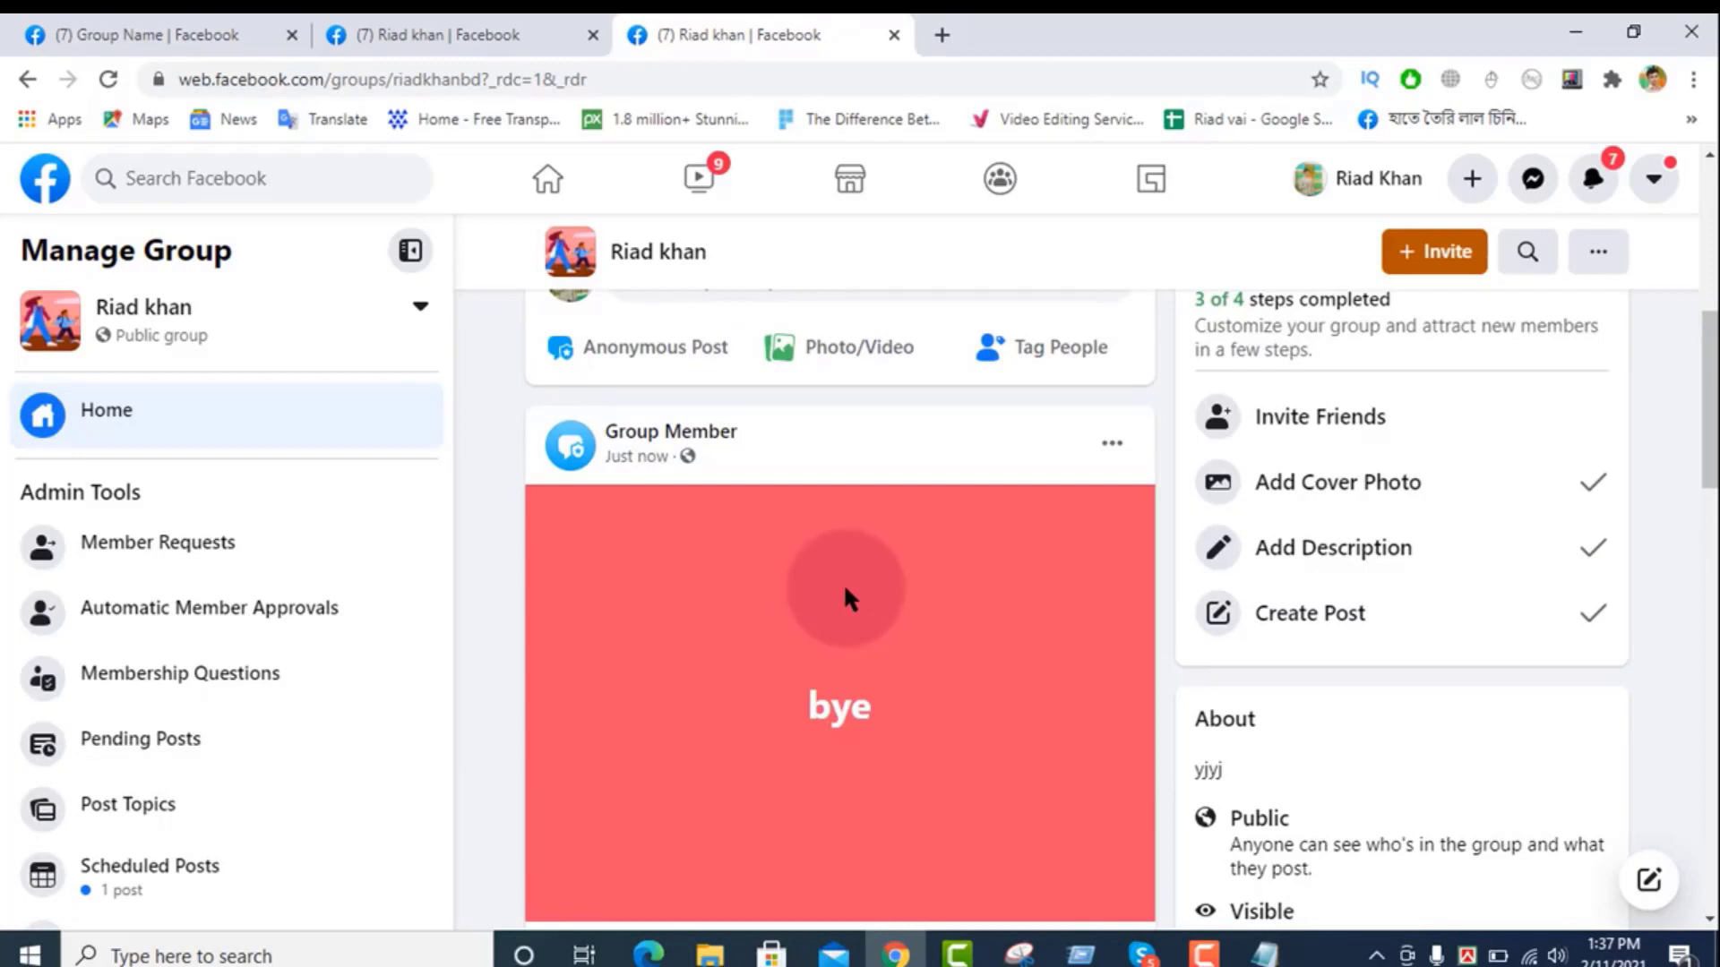
Step: Return to the group's settings tab, set Who Can Join the Group to Profiles and Pages and save it
key("ctrl+shift+Tab")
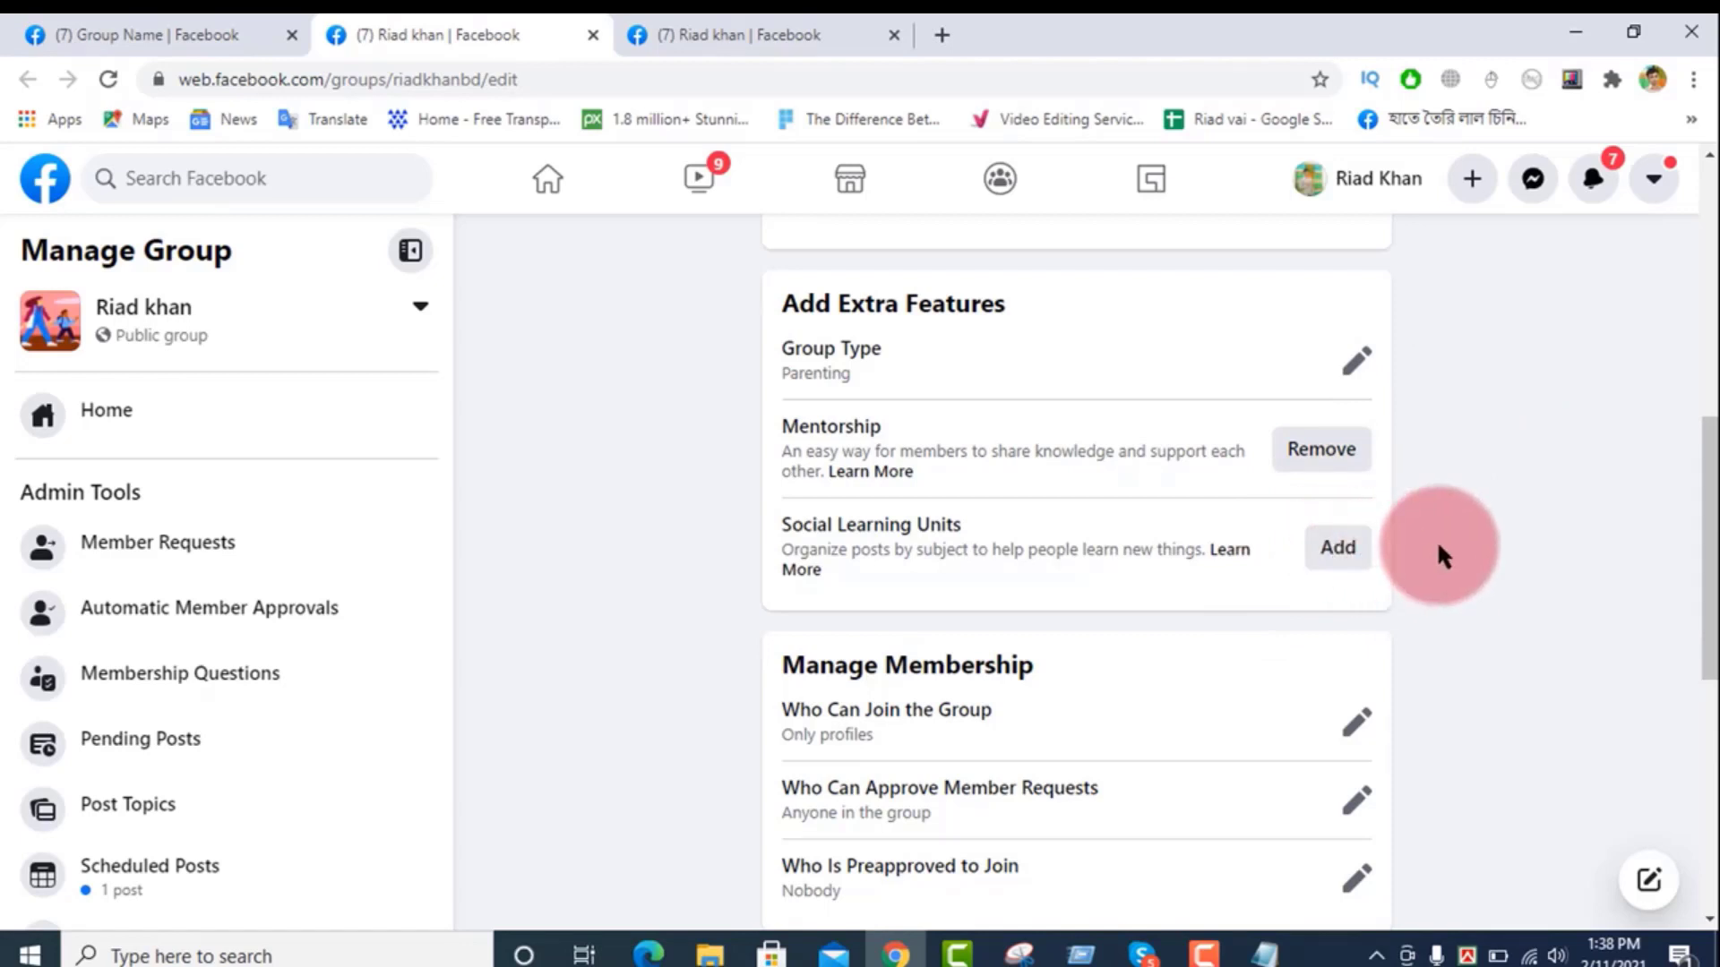
scroll(1366, 596, "down", 3)
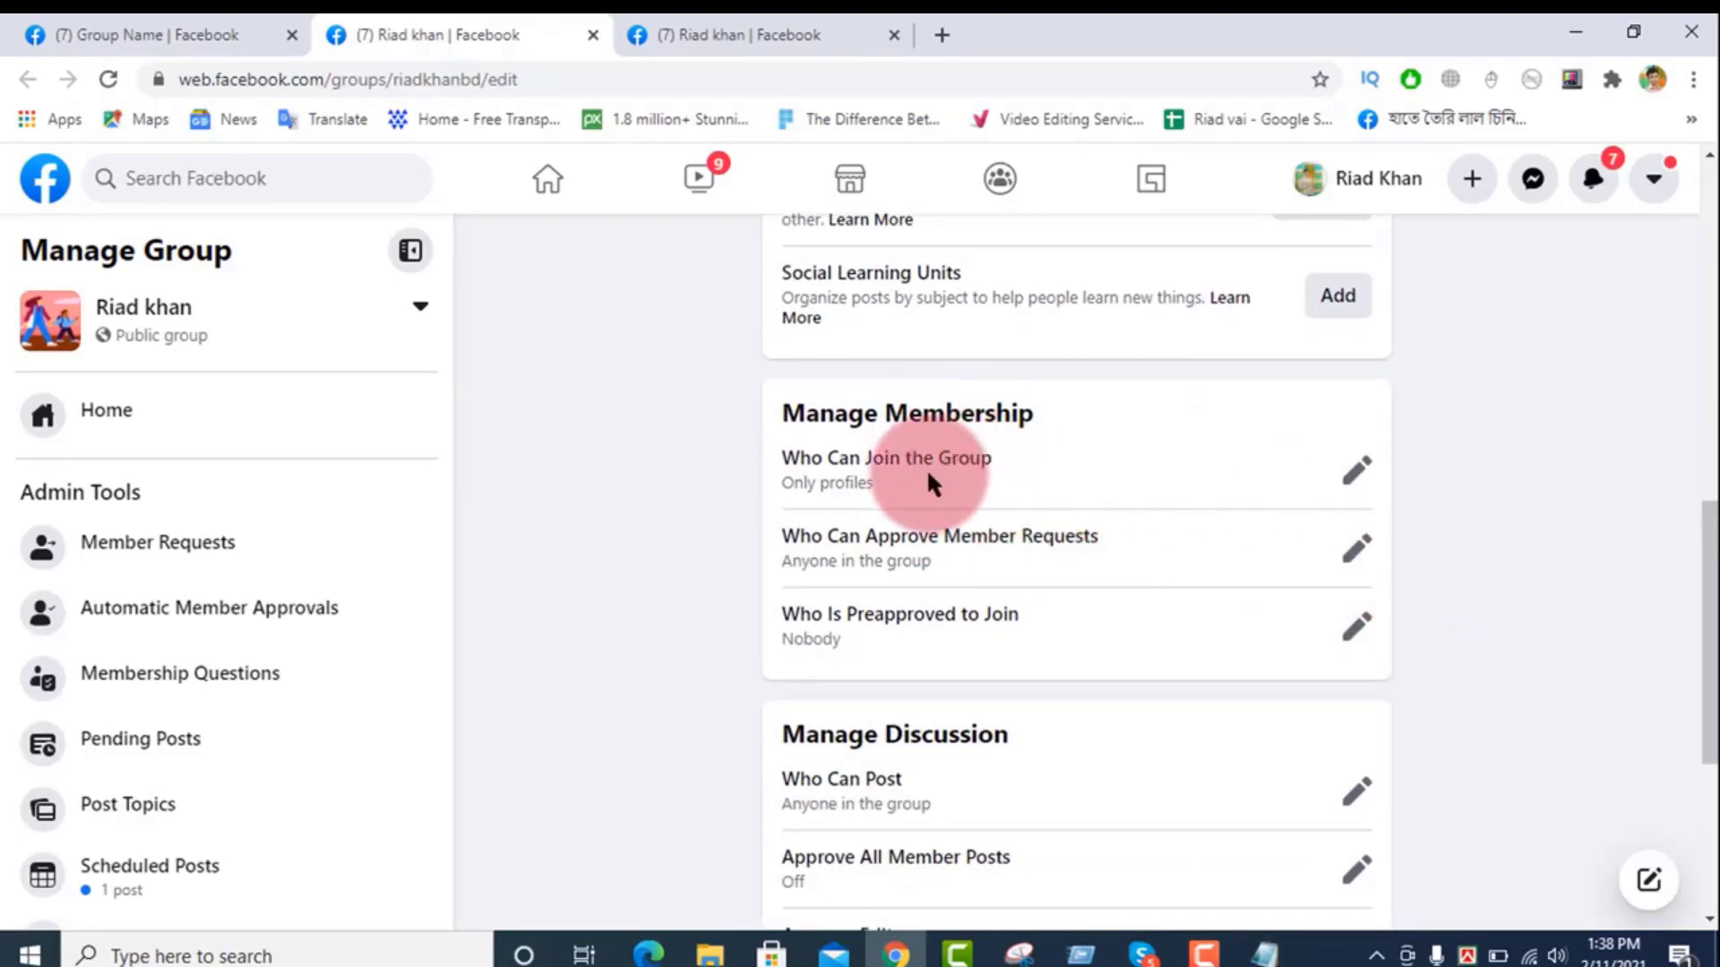
left_click(1353, 472)
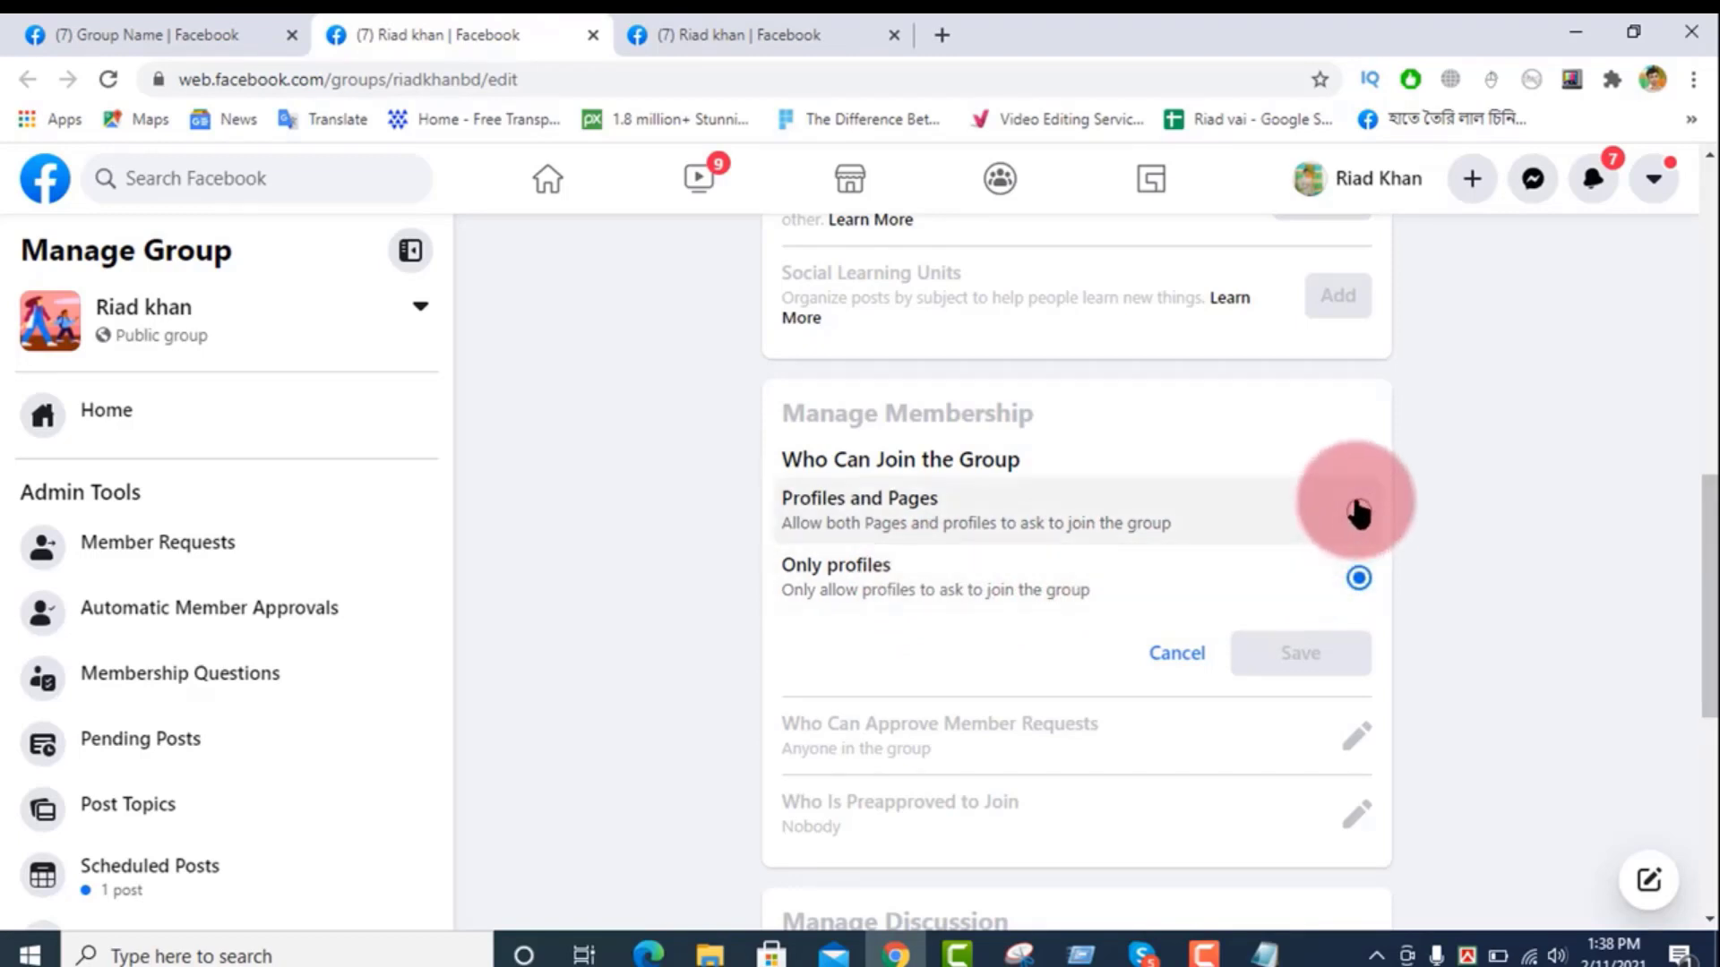
left_click(1358, 517)
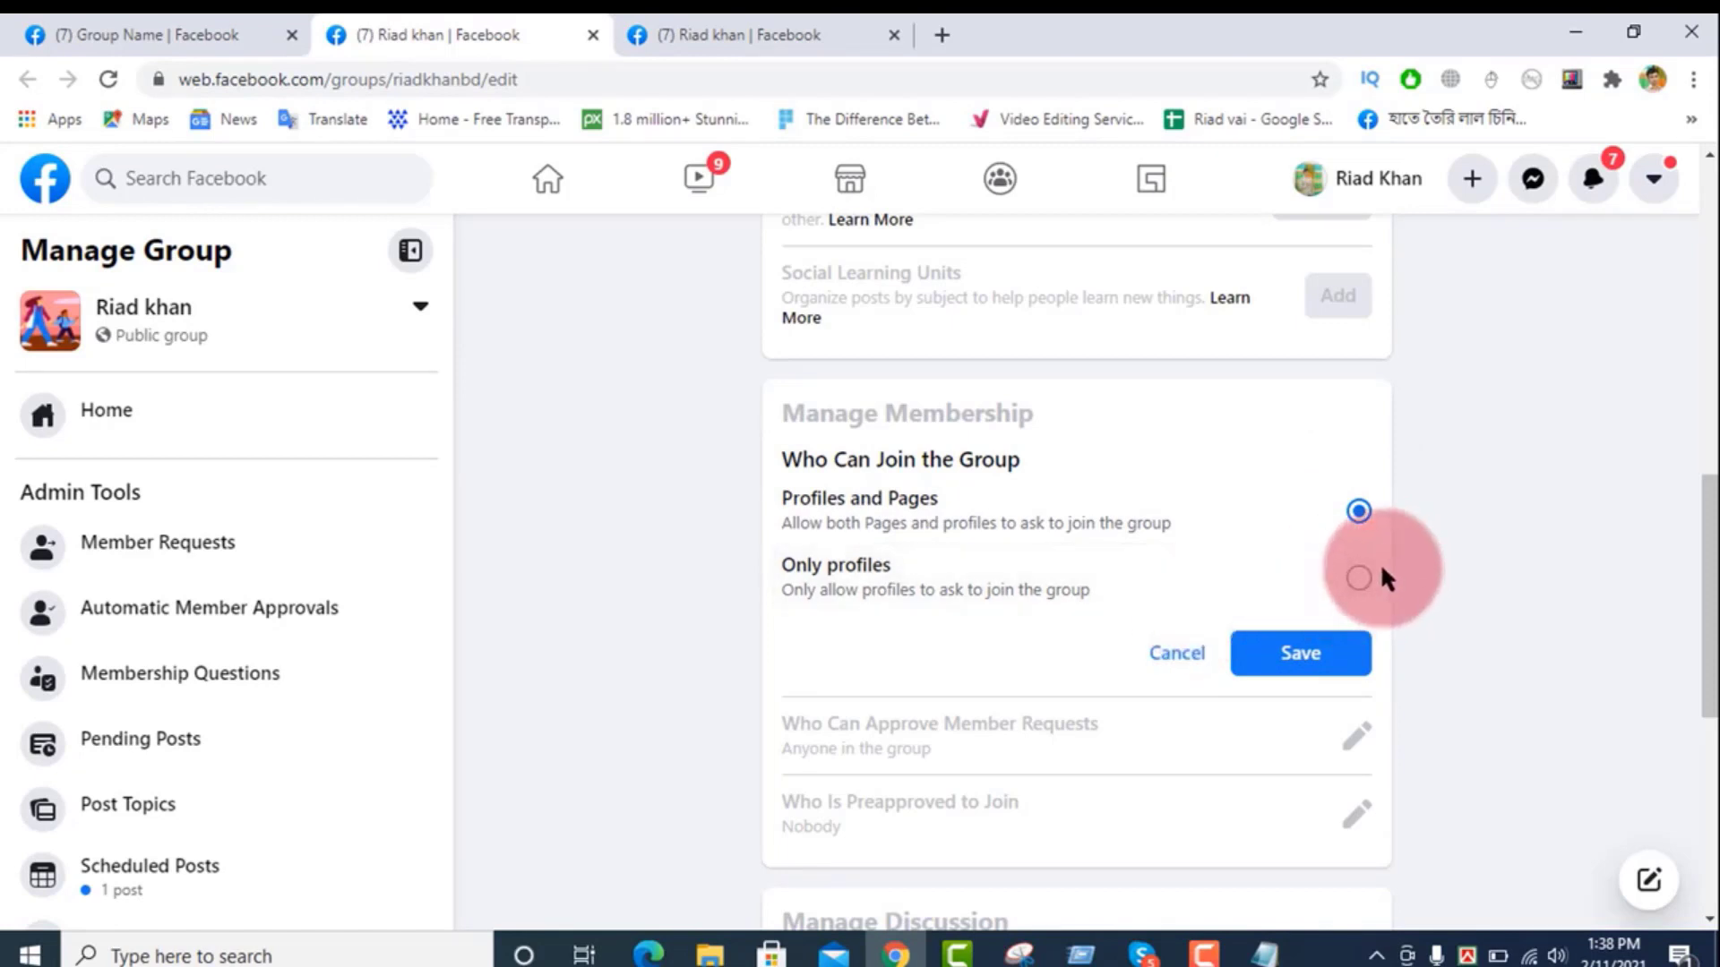
left_click(1359, 578)
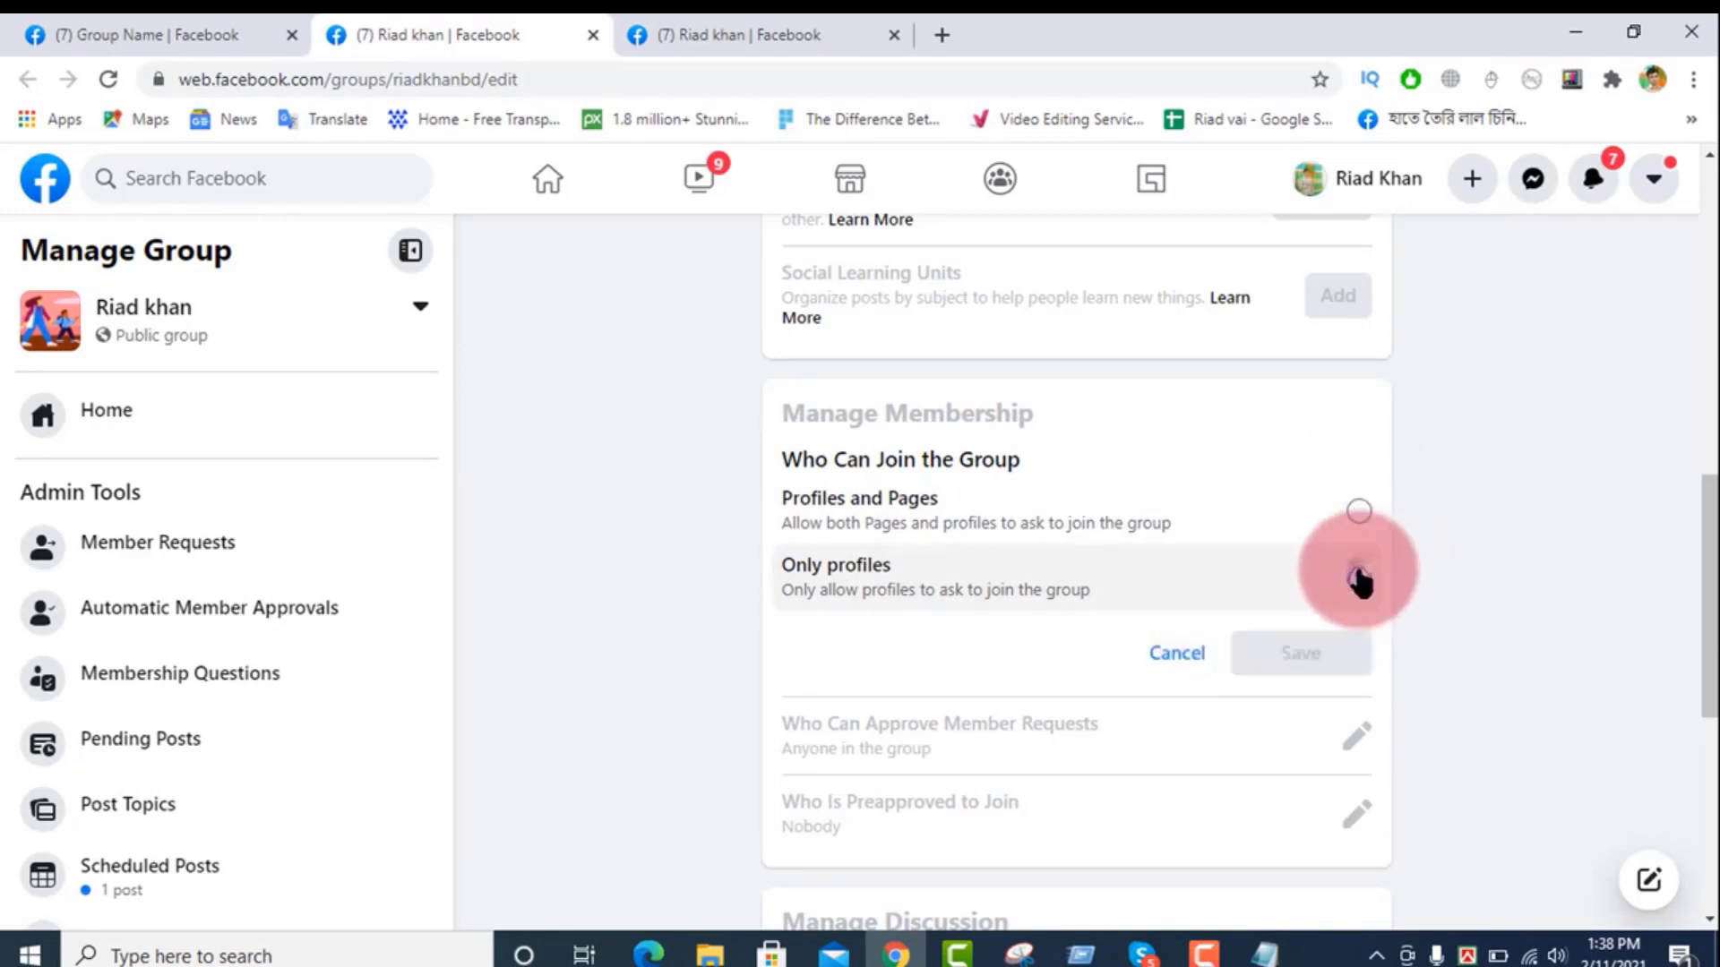
left_click(1359, 515)
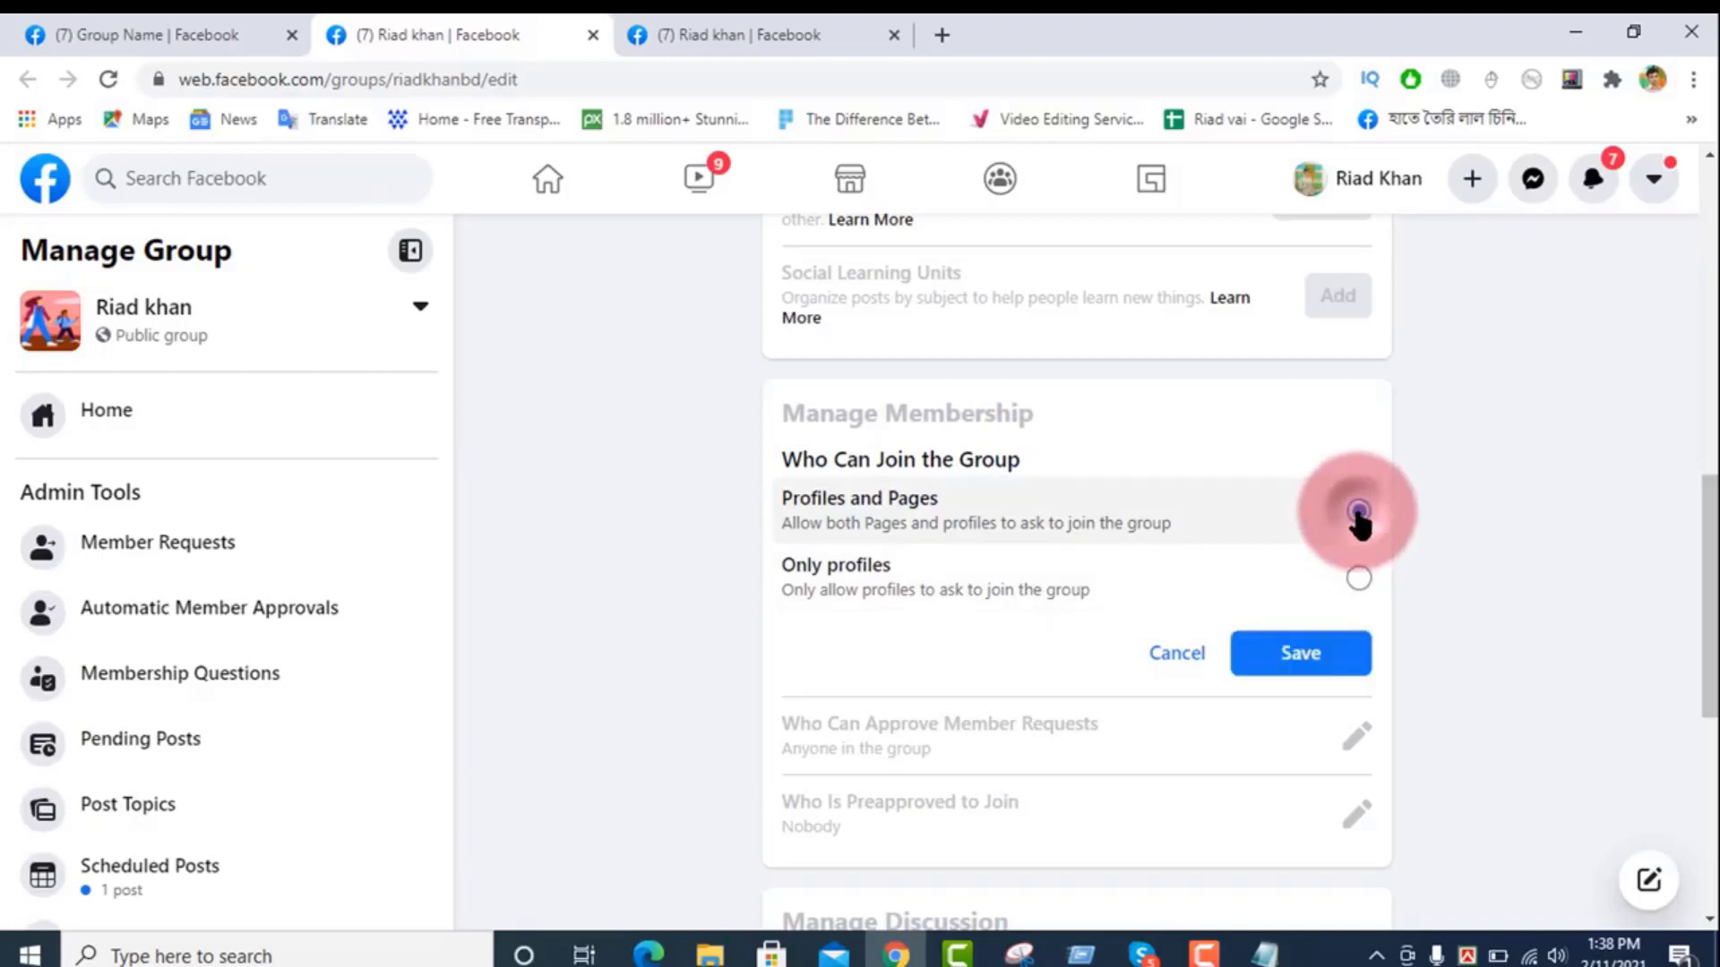
left_click(1366, 660)
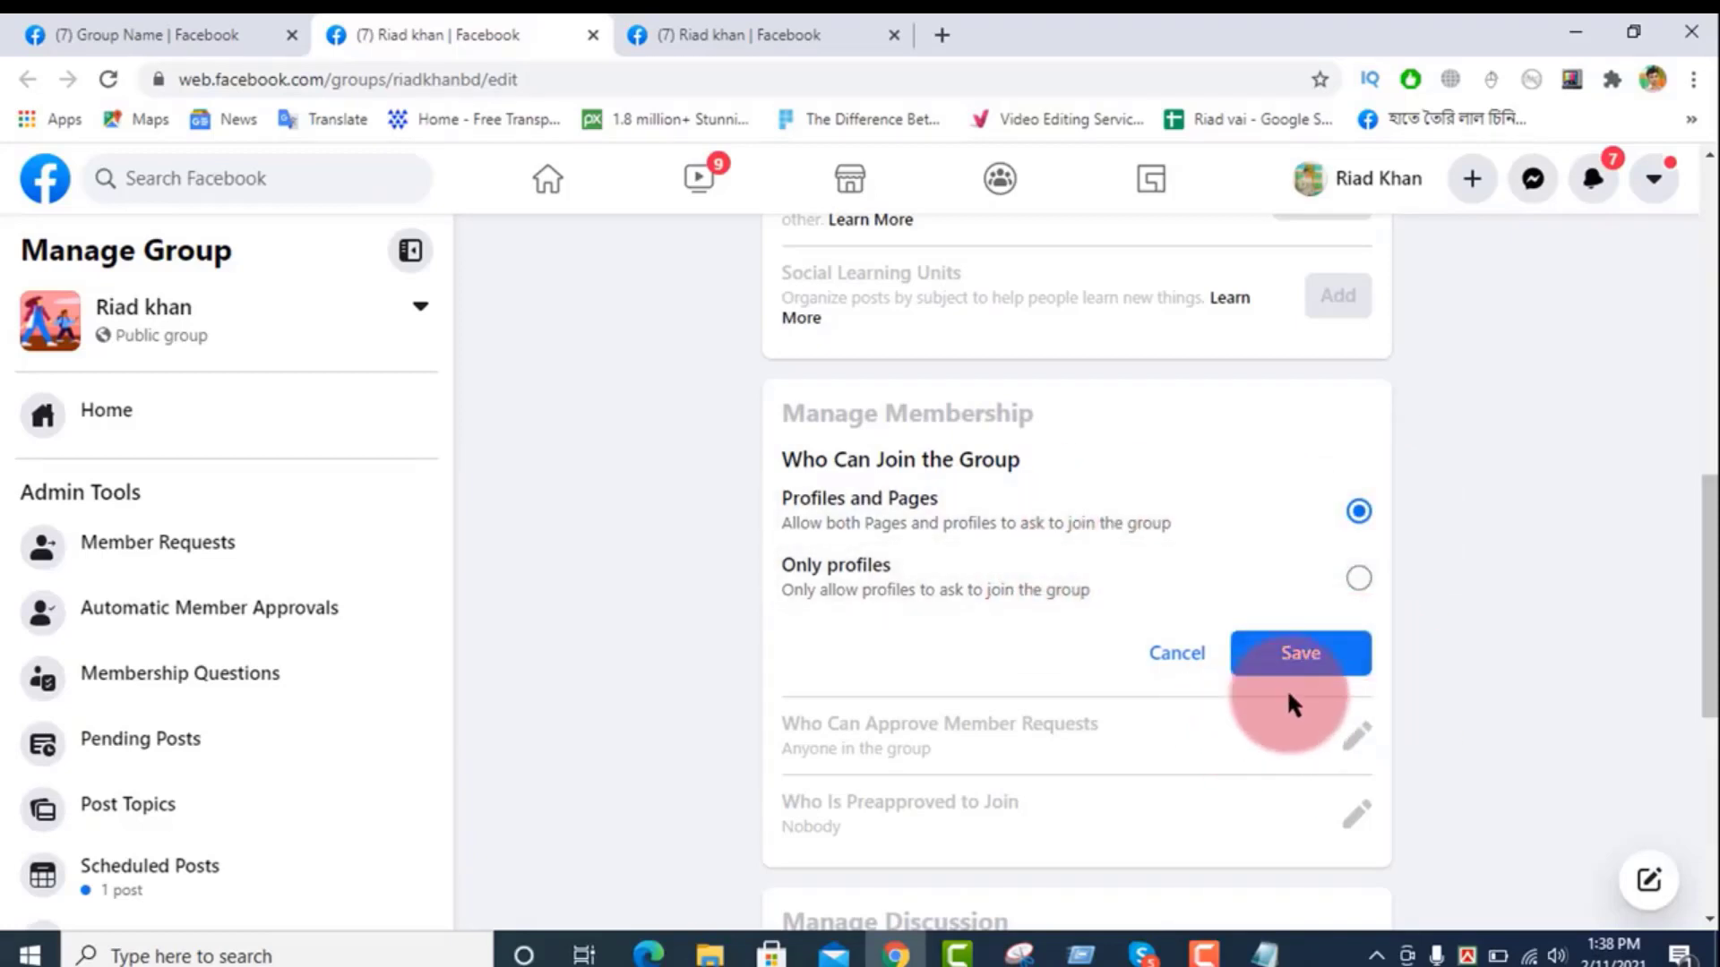
left_click(1298, 660)
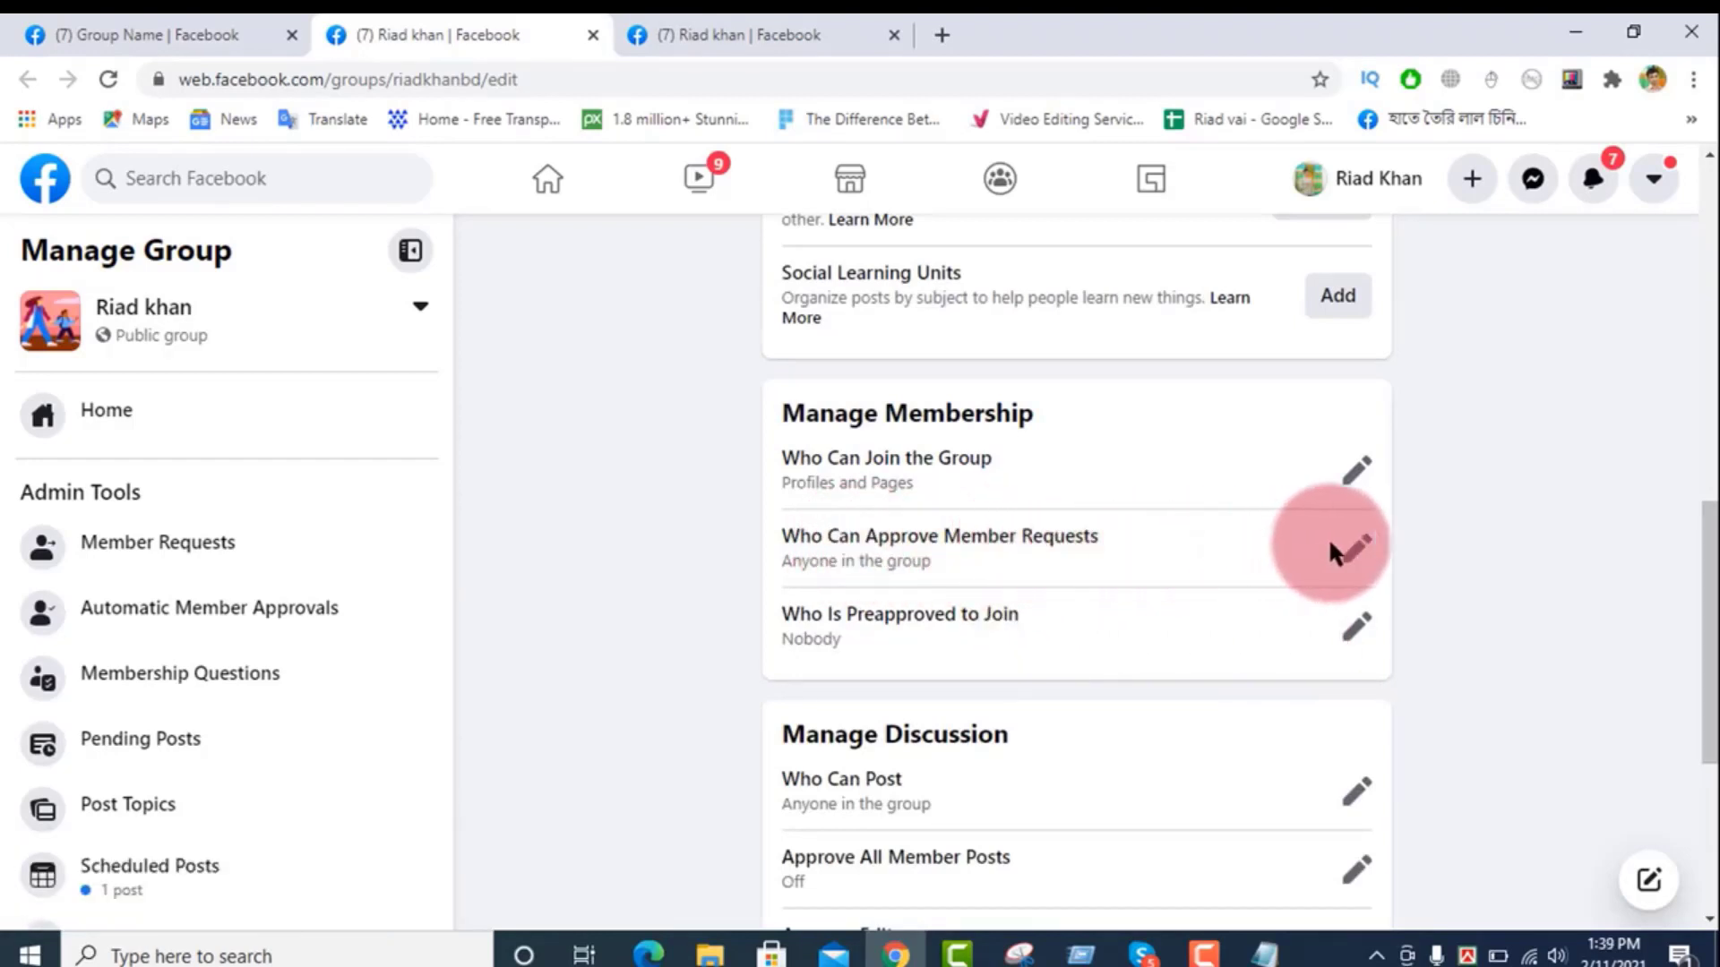
Step: Set Who Can Approve Member Requests to Only admins and moderators and save it
left_click(1356, 547)
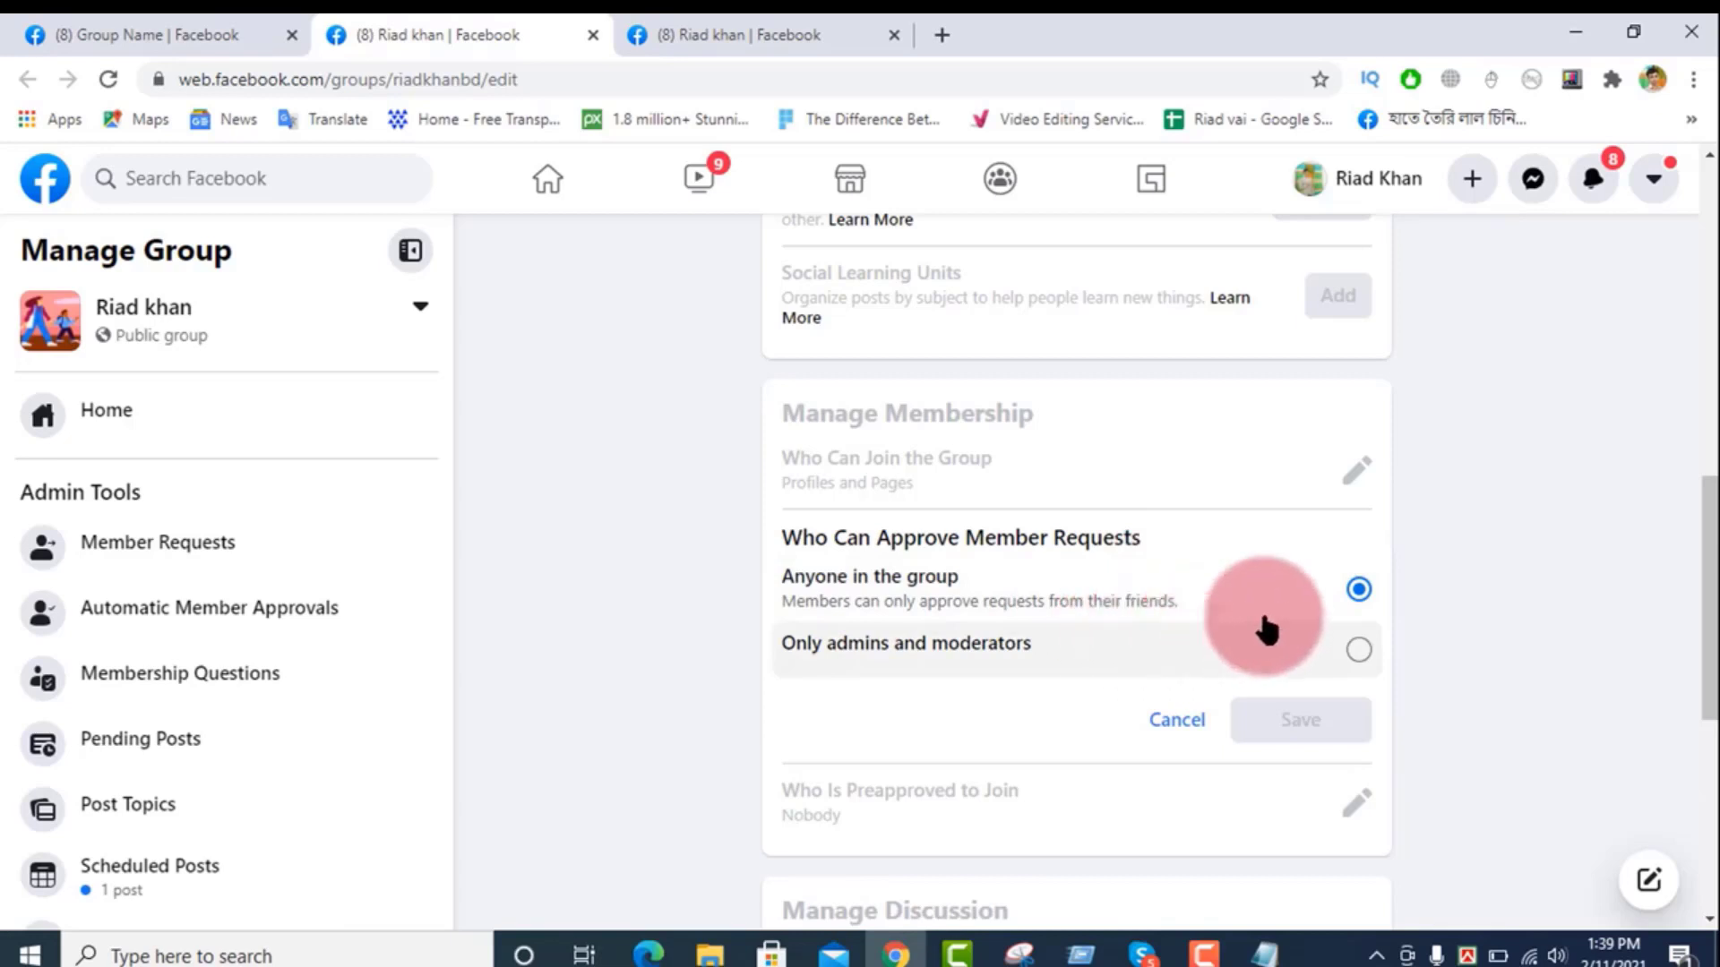
left_click(1361, 660)
left_click(1300, 720)
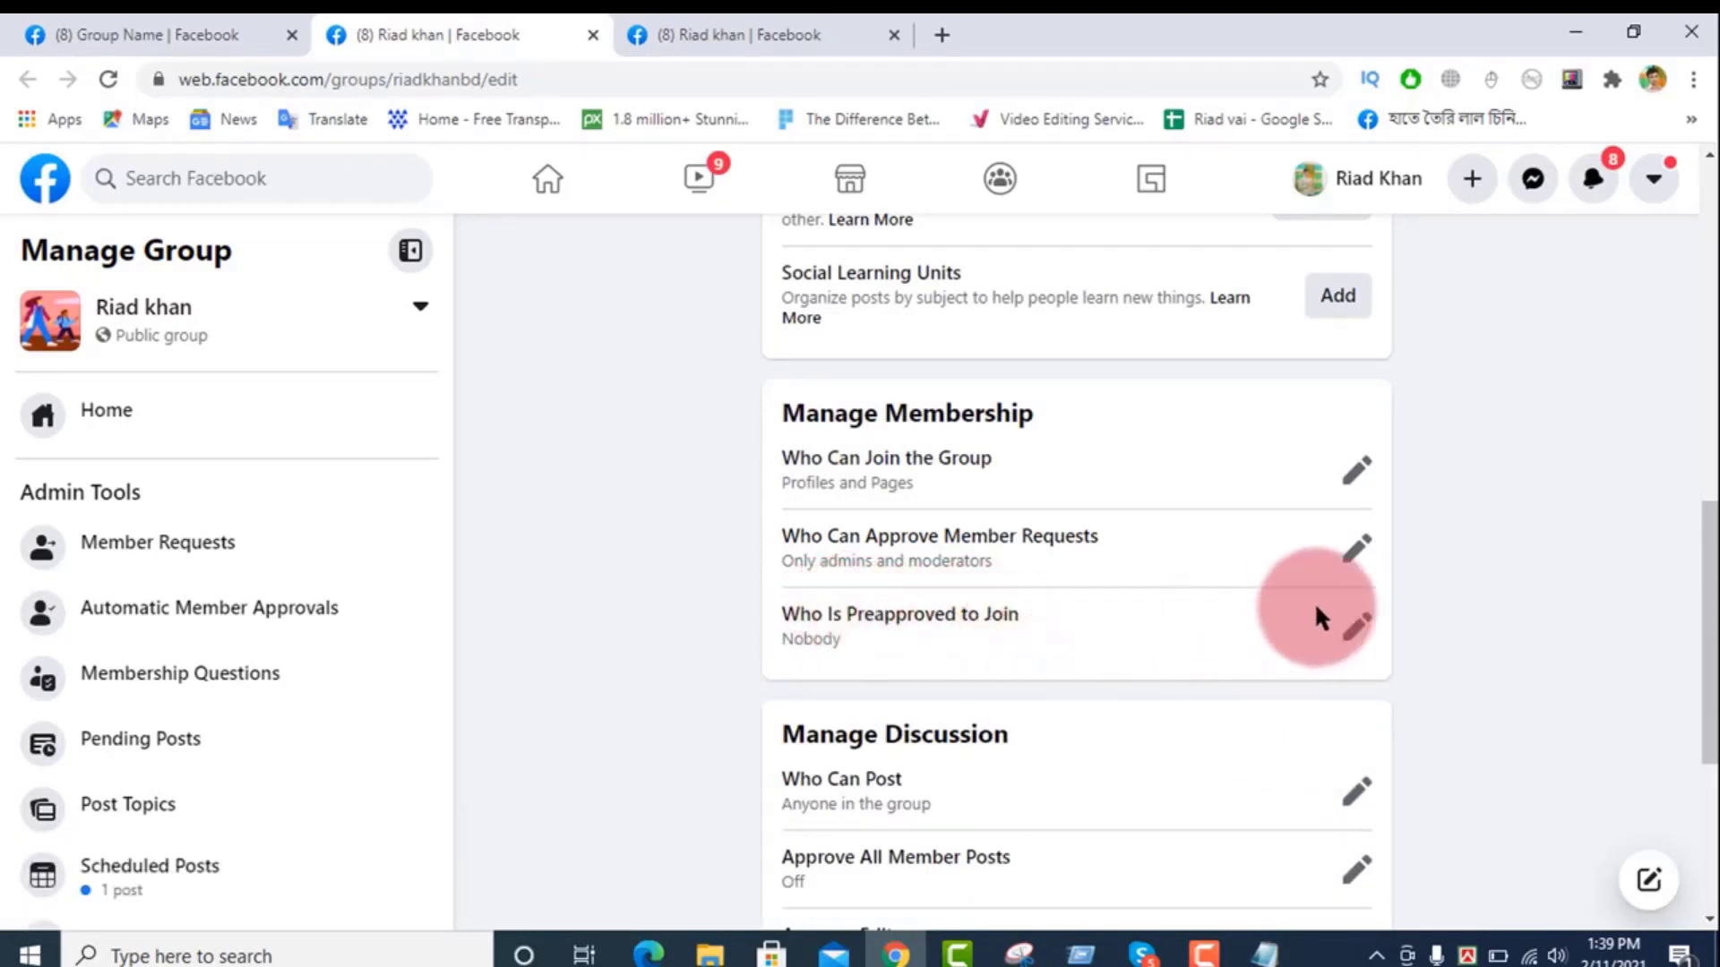
Step: Open the group selection for membership preapprovals and select the JUST FOR FUN NETRAKONA group
left_click(1357, 632)
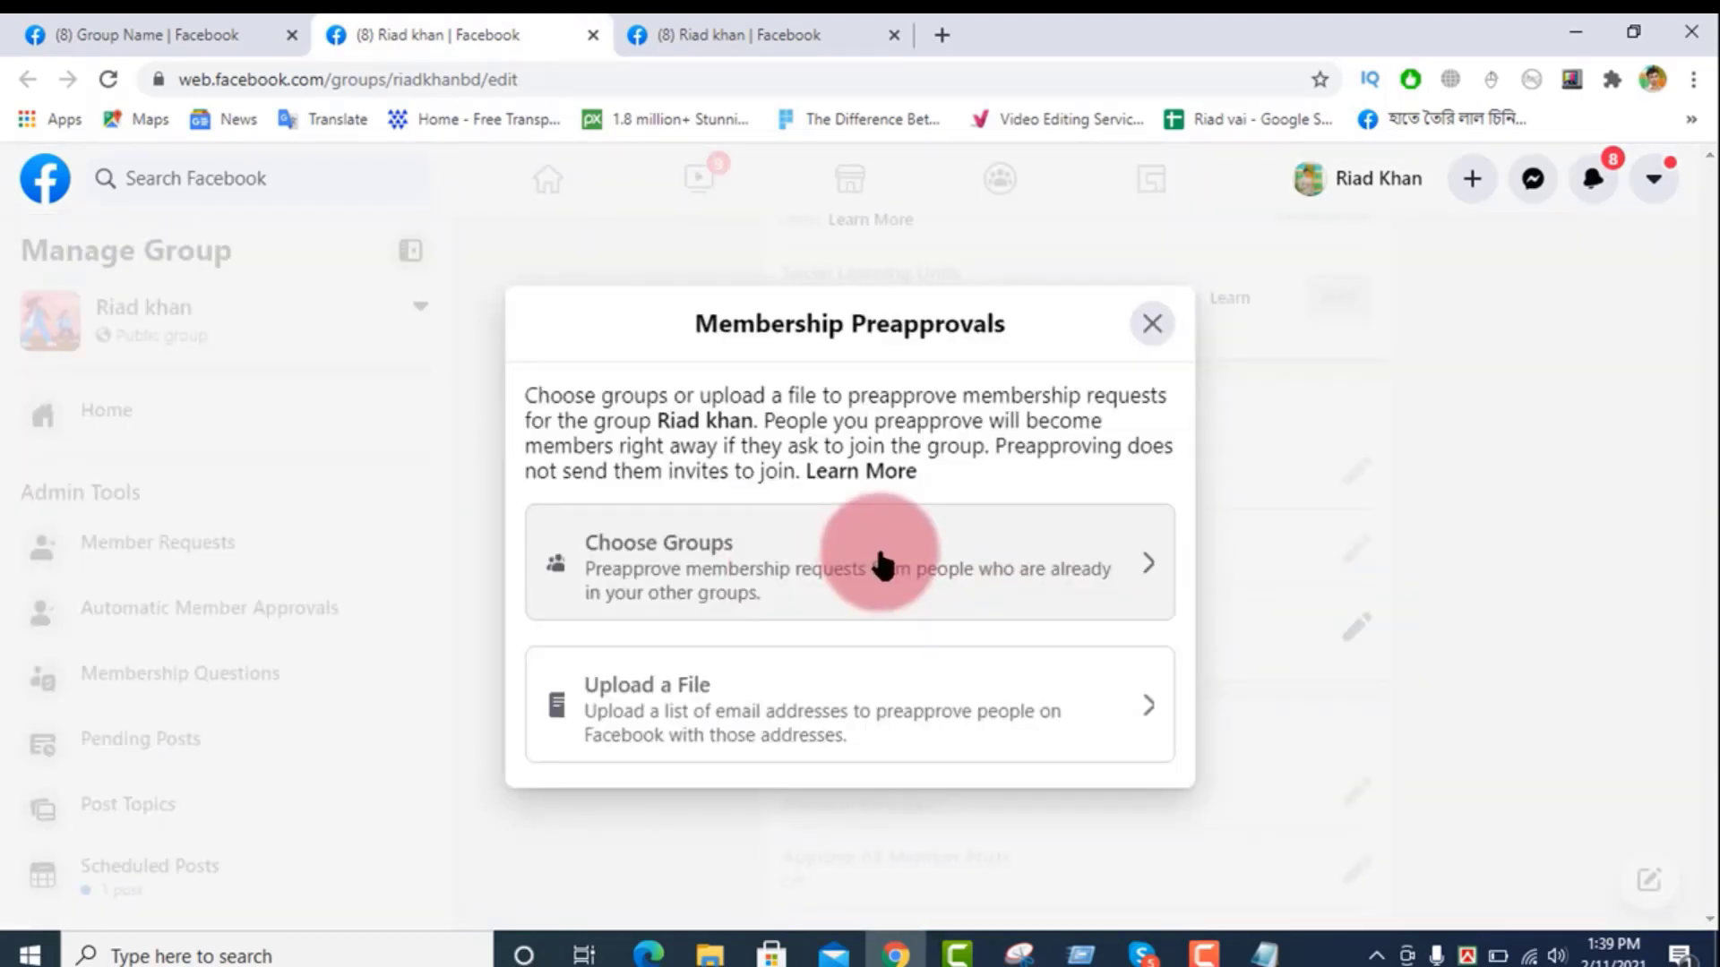
left_click(882, 565)
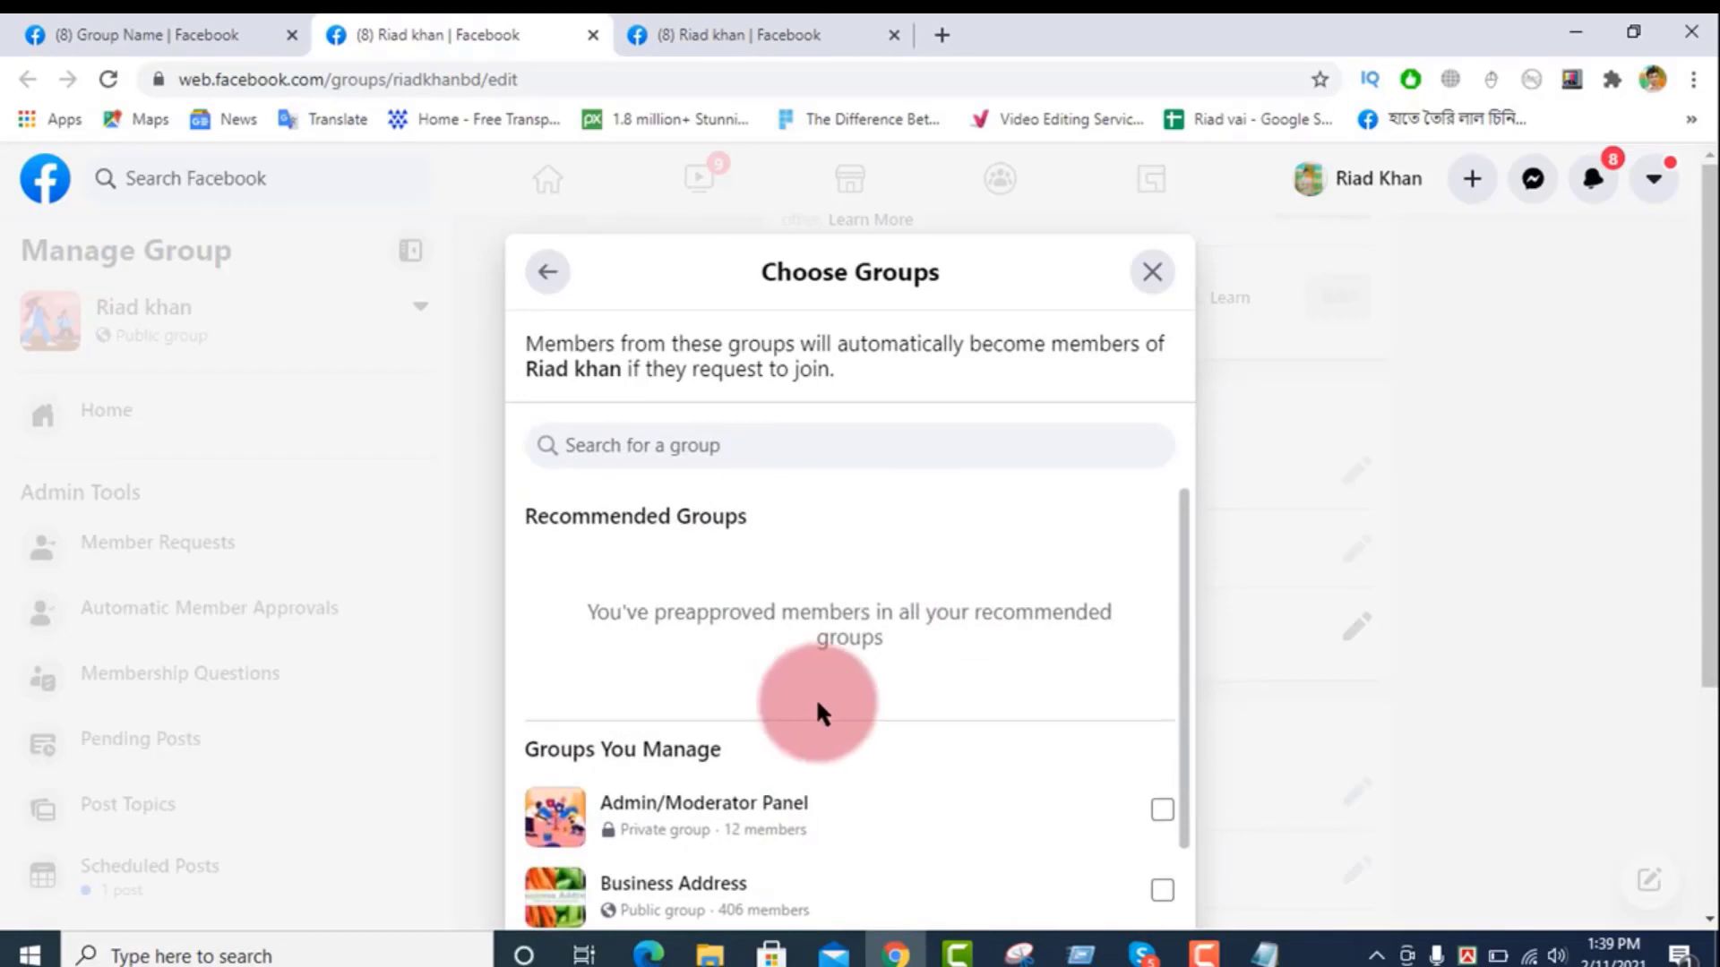
scroll(1060, 833, "down", 5)
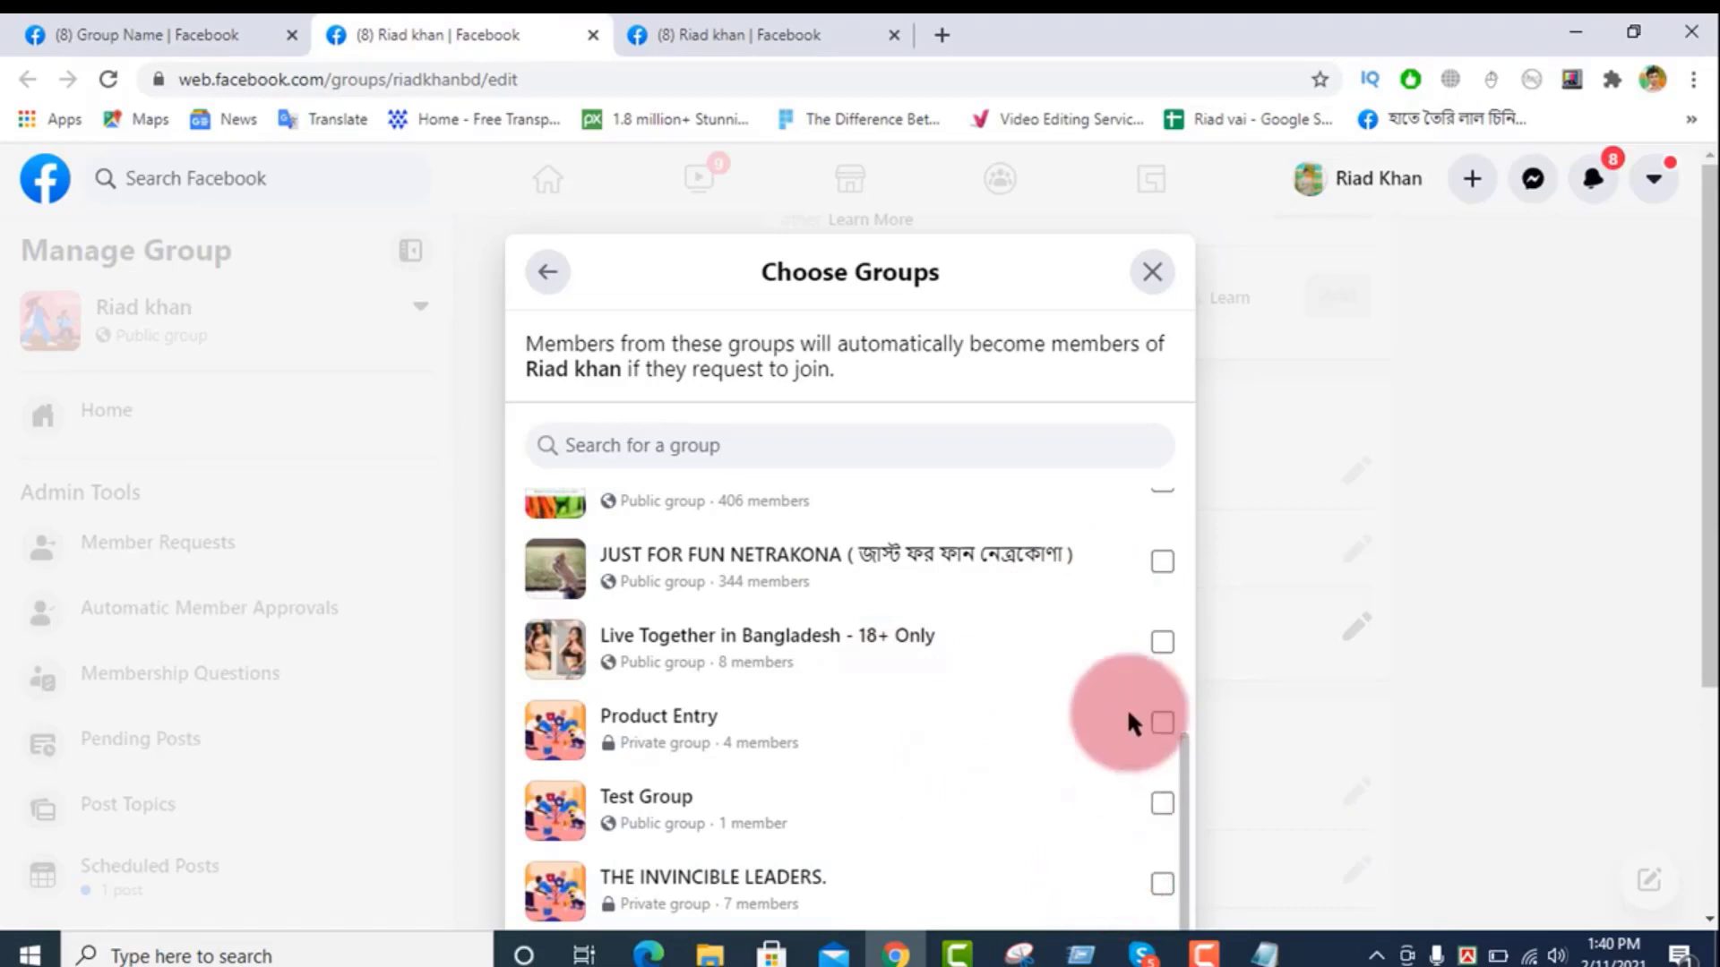
left_click(1159, 563)
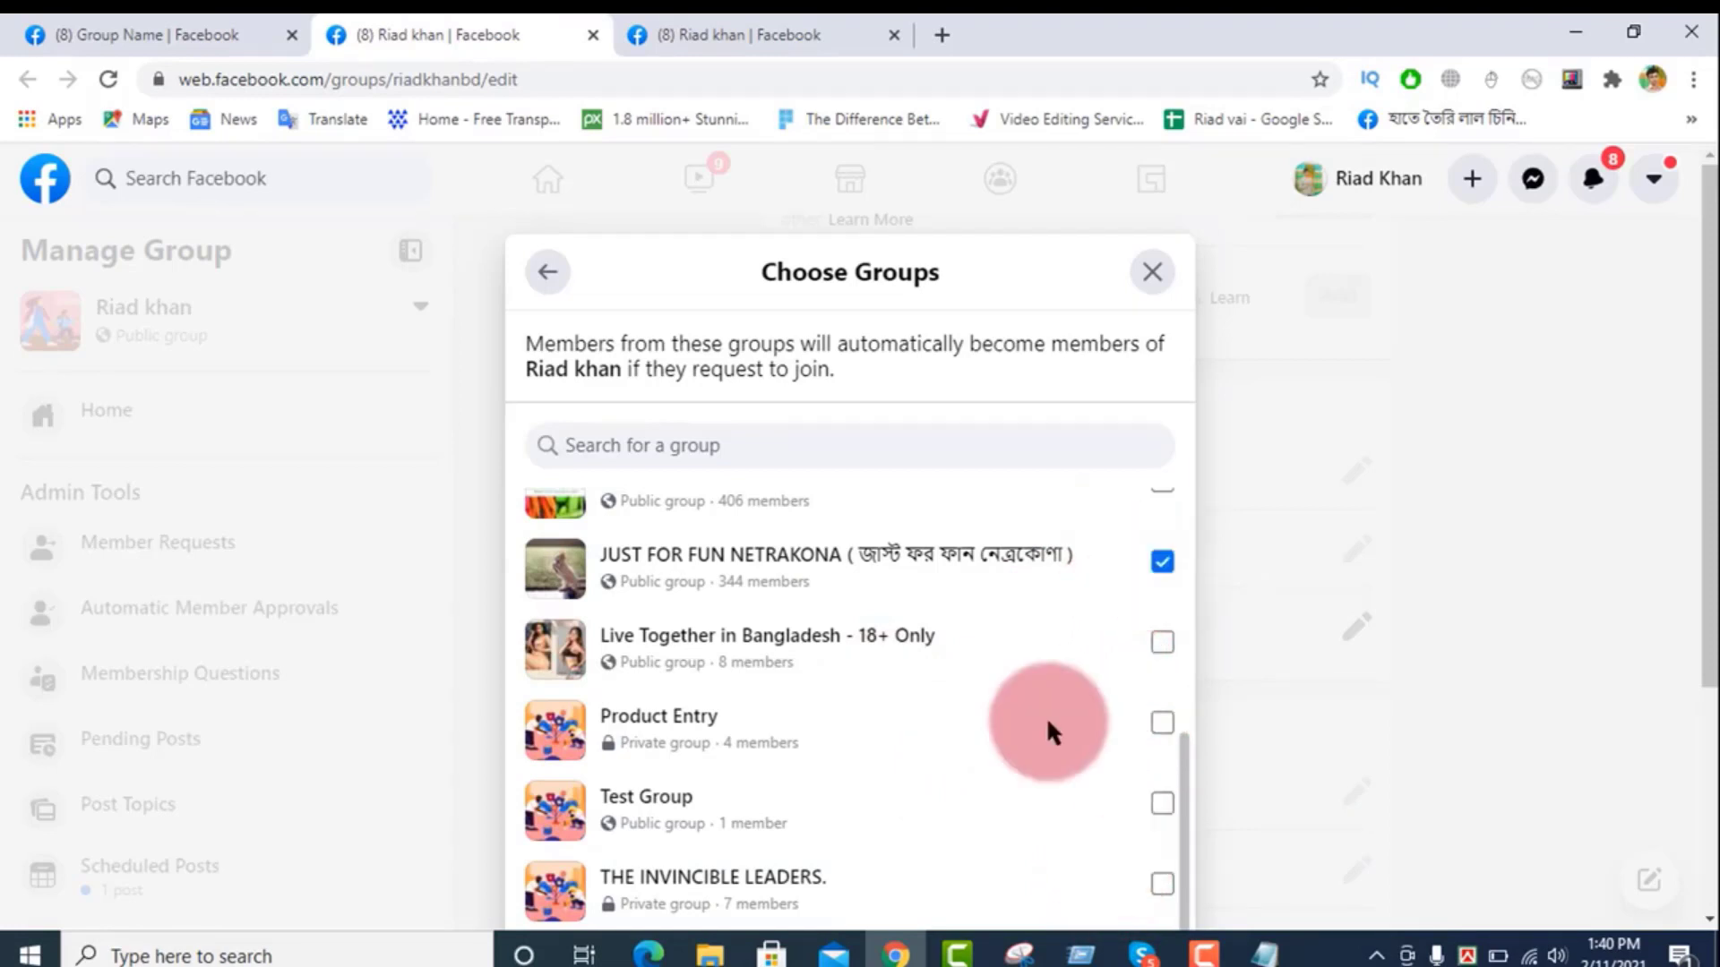
scroll(1046, 716, "up", 4)
scroll(1045, 716, "up", 1)
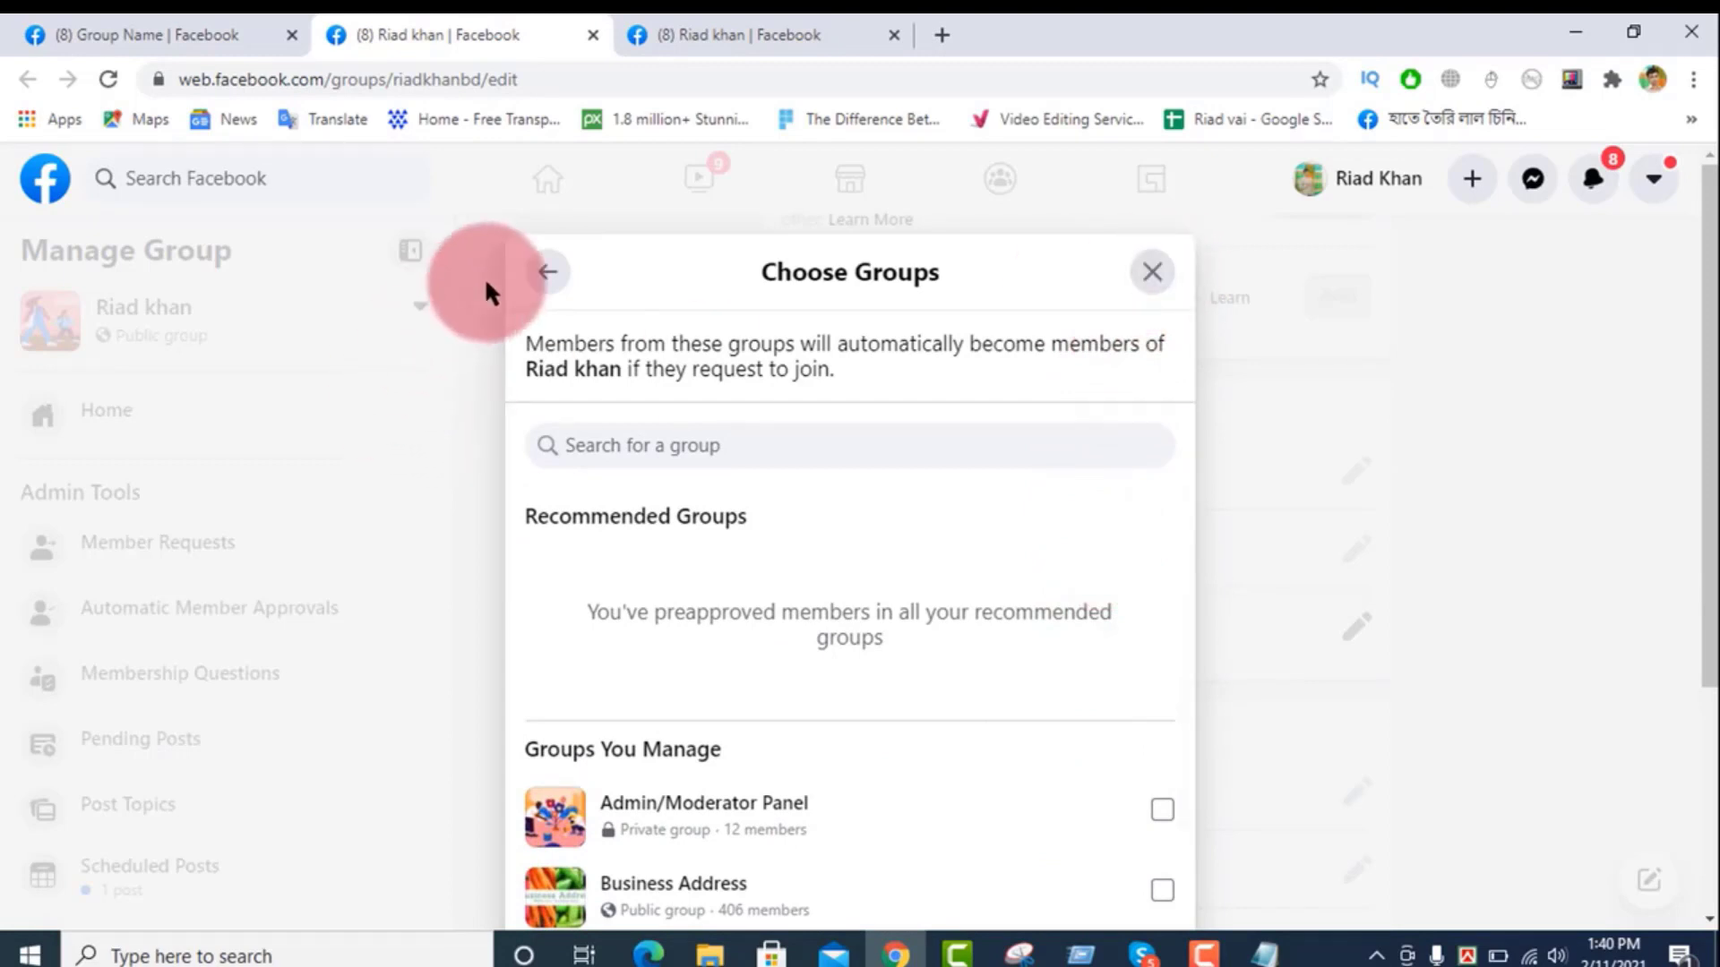
Step: Reopen the preapproval group list, search for "bus", select the Business Address group and save the preapprovals
left_click(547, 276)
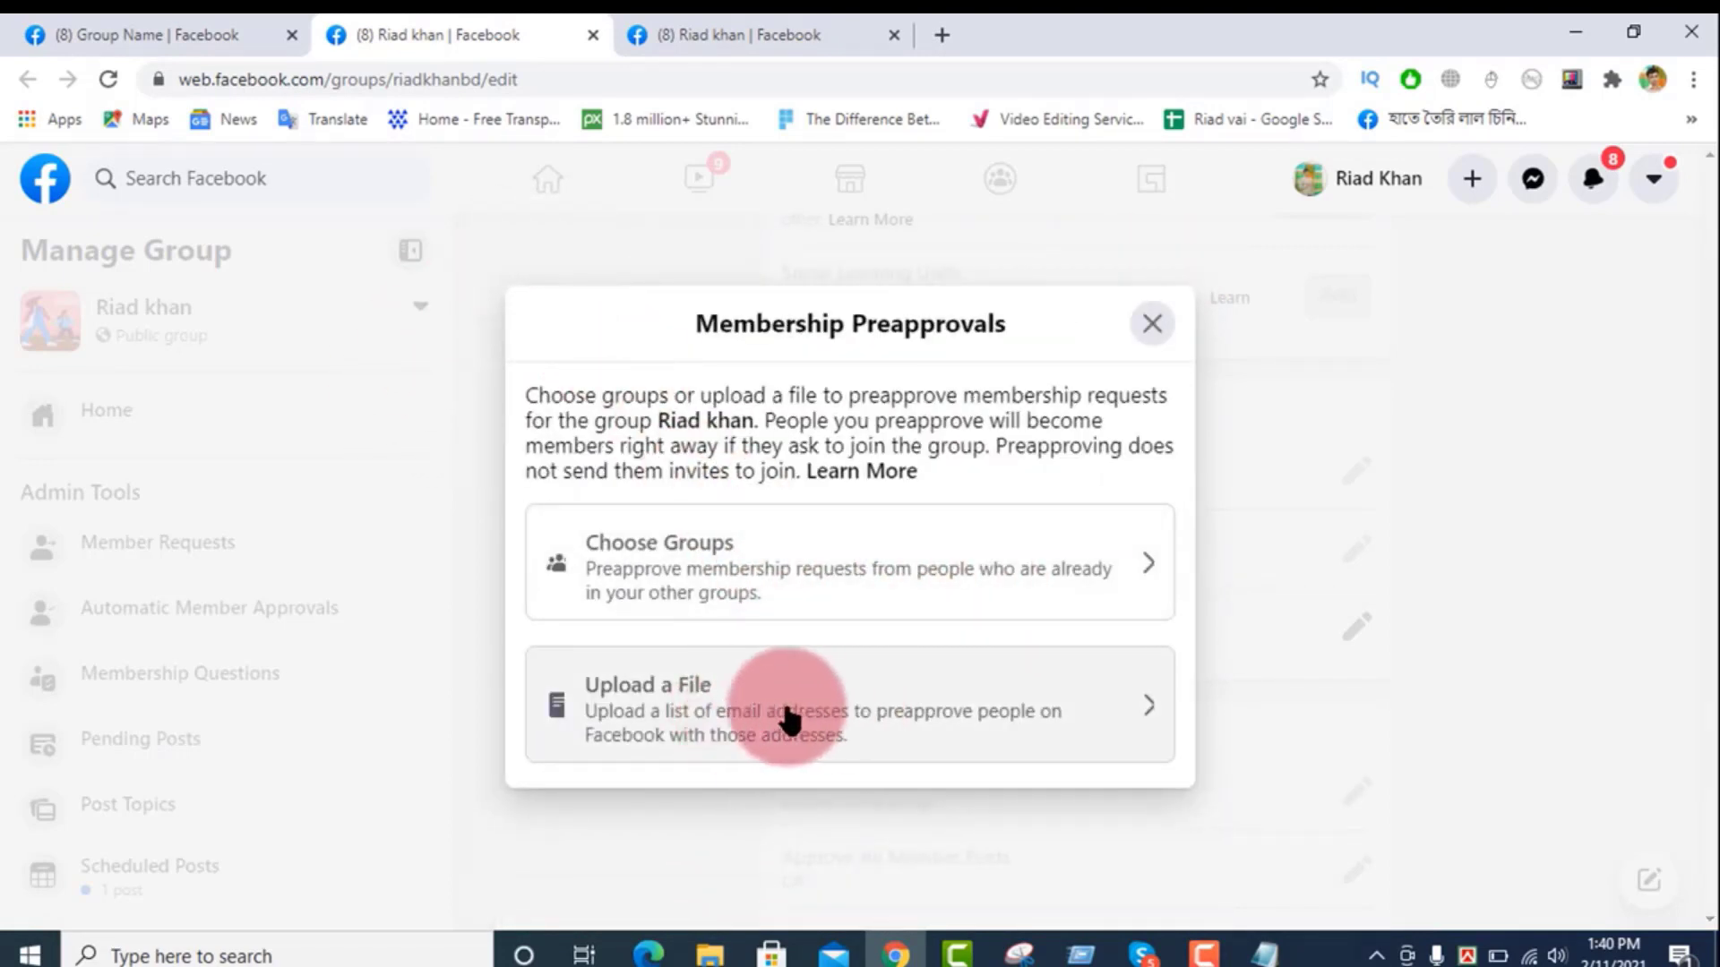
left_click(1005, 571)
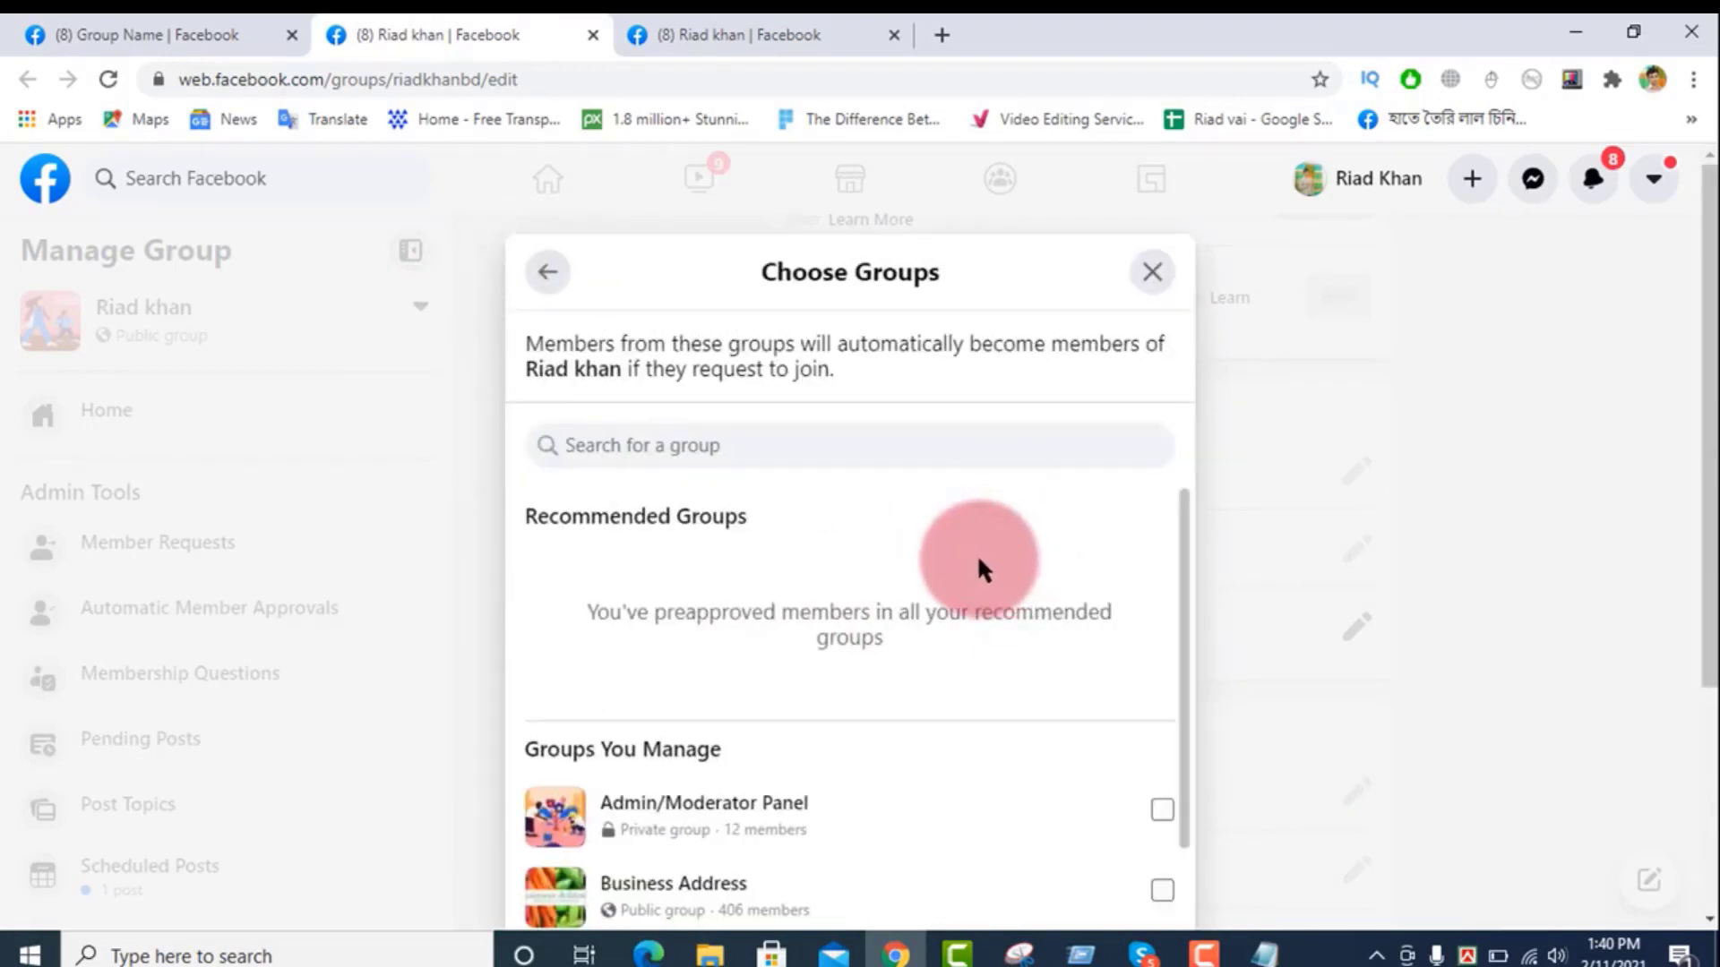
left_click(804, 455)
type("bus")
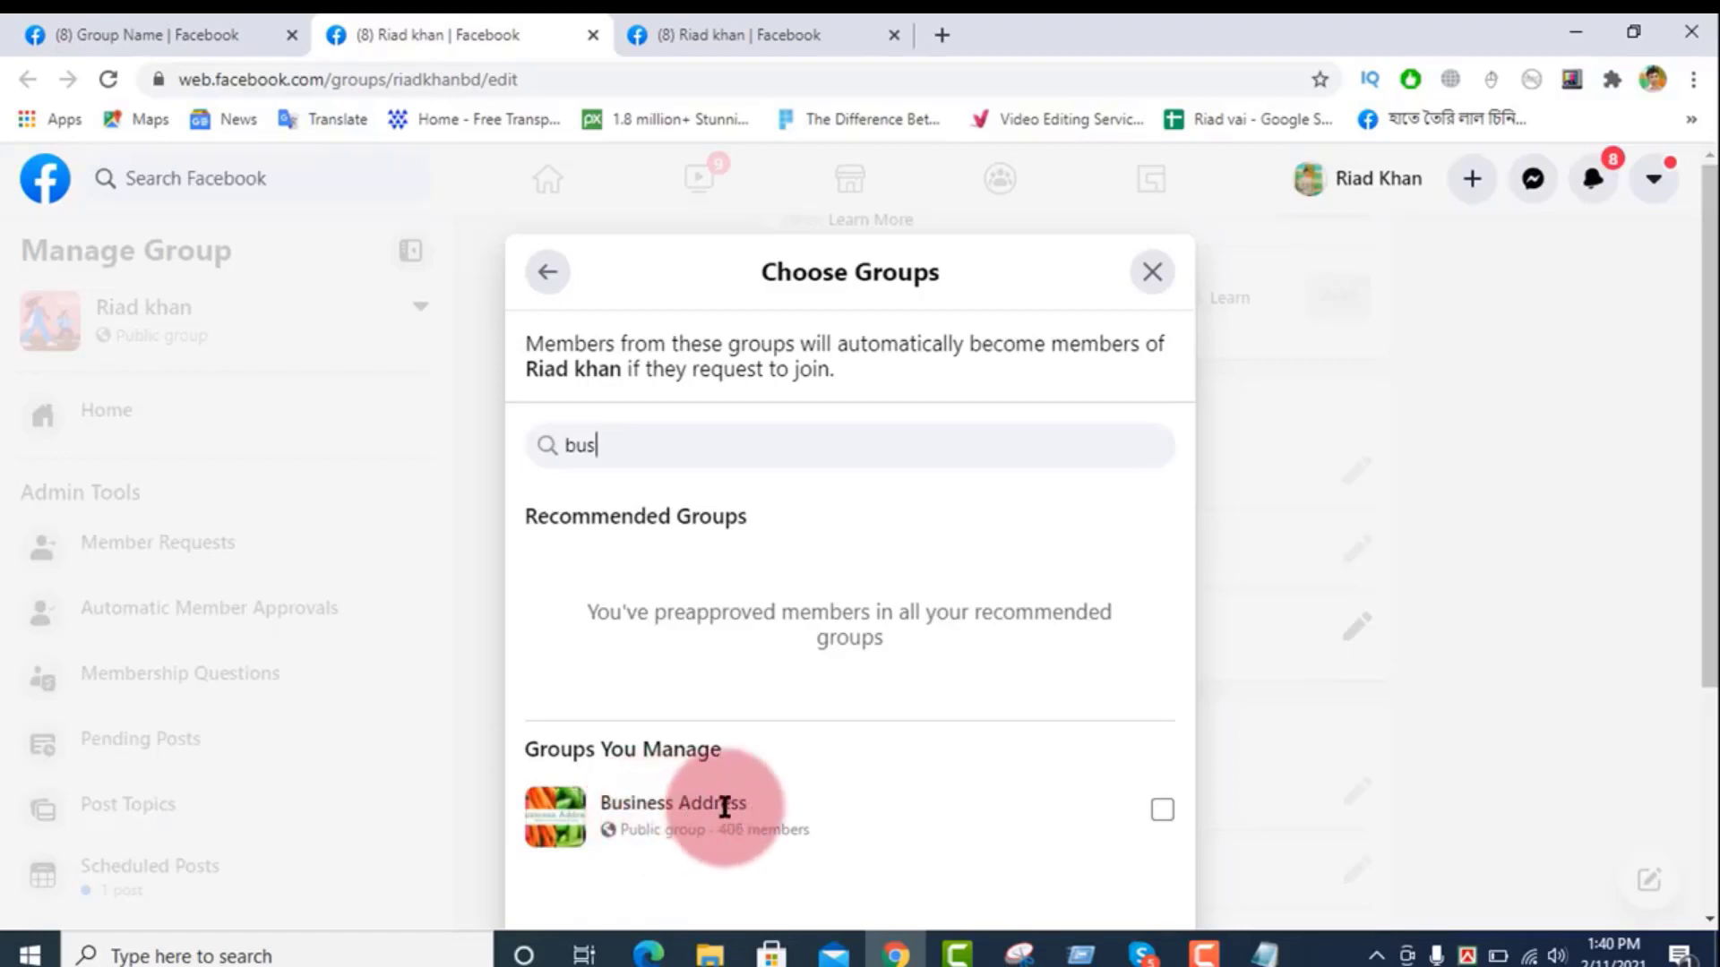
left_click(1158, 813)
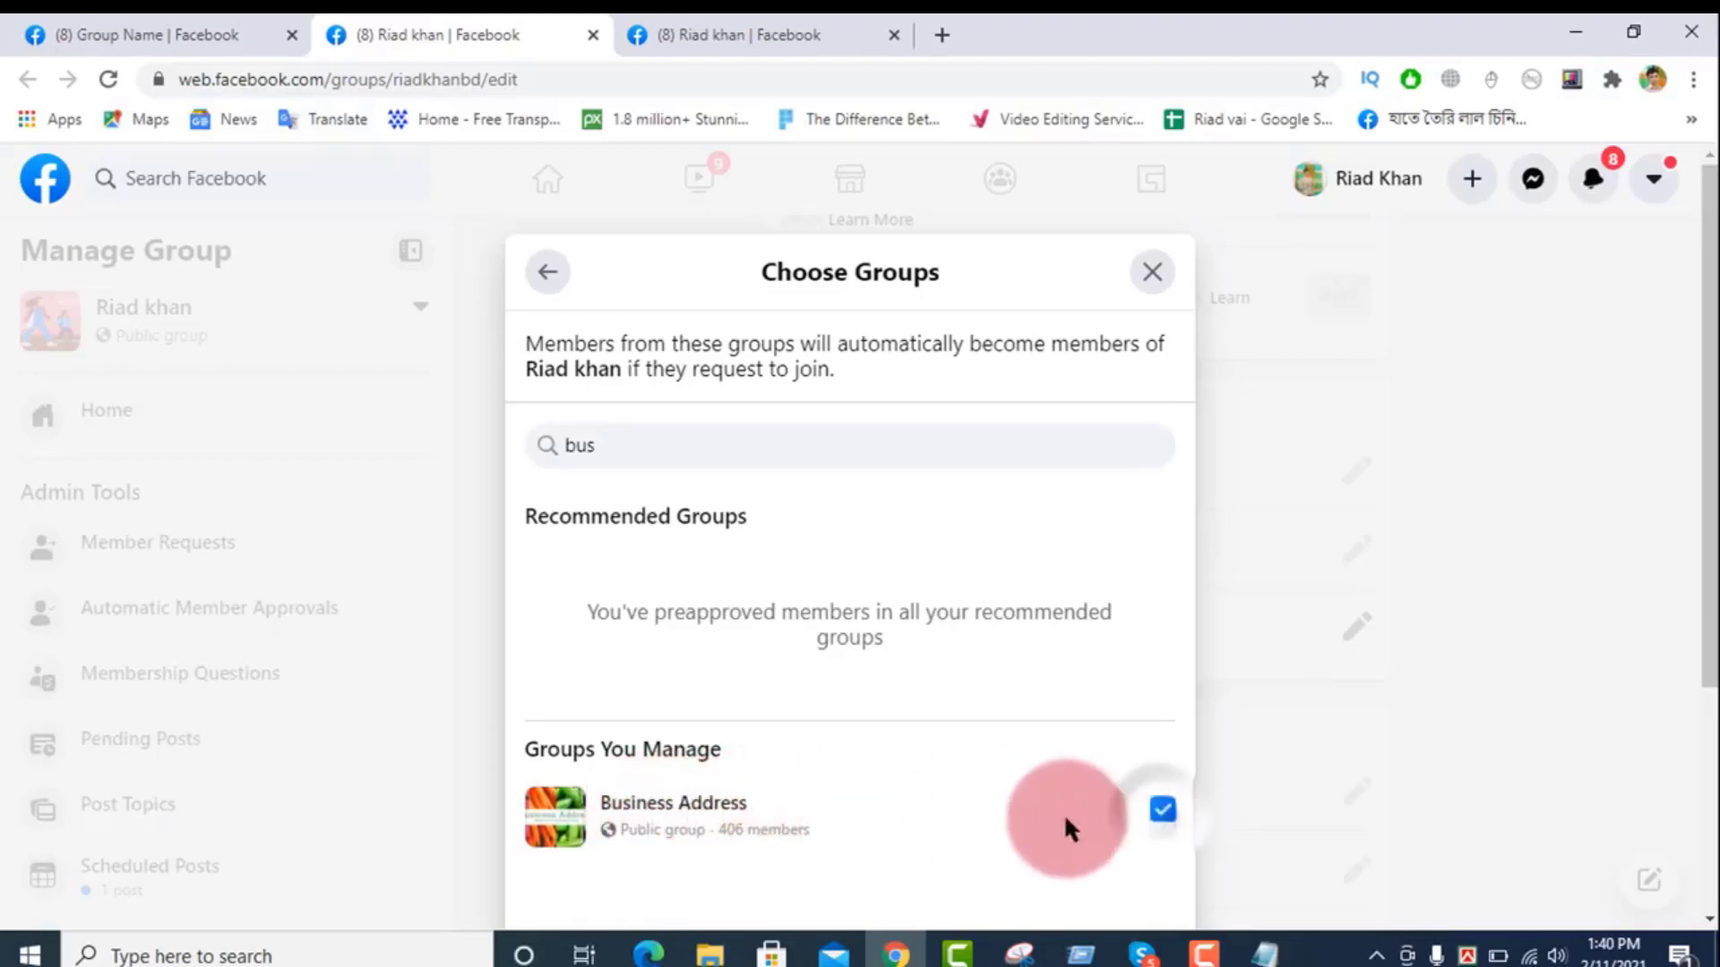
scroll(970, 819, "down", 2)
scroll(967, 811, "down", 3)
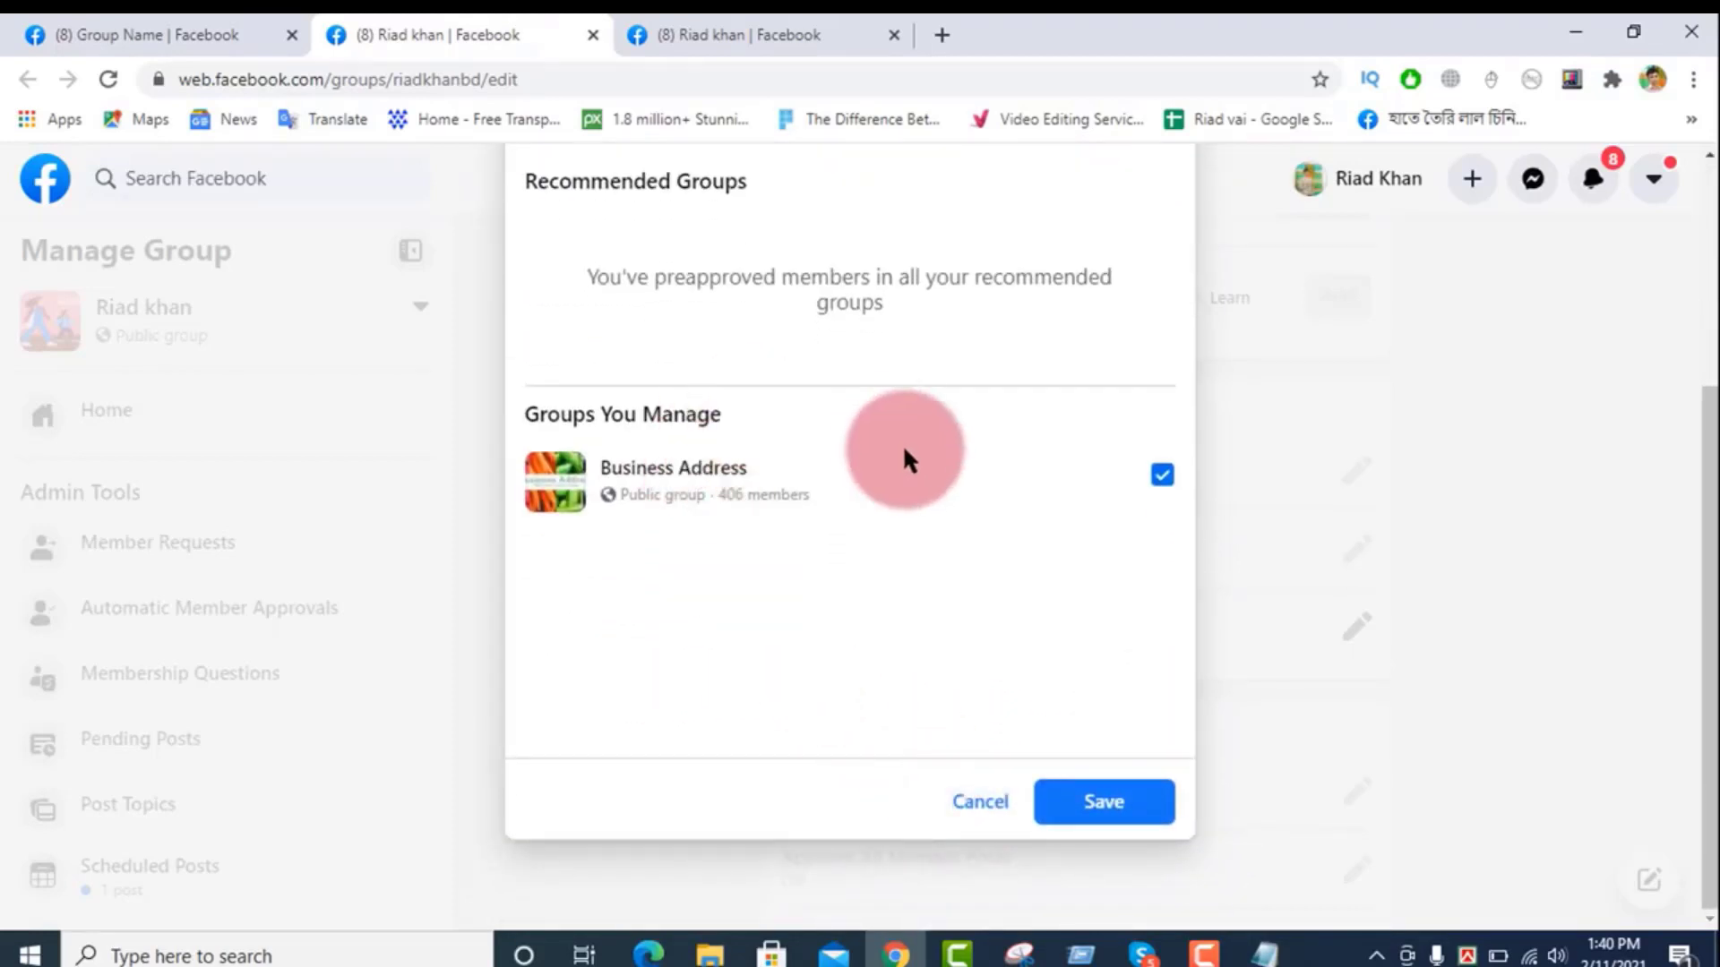
left_click(1048, 797)
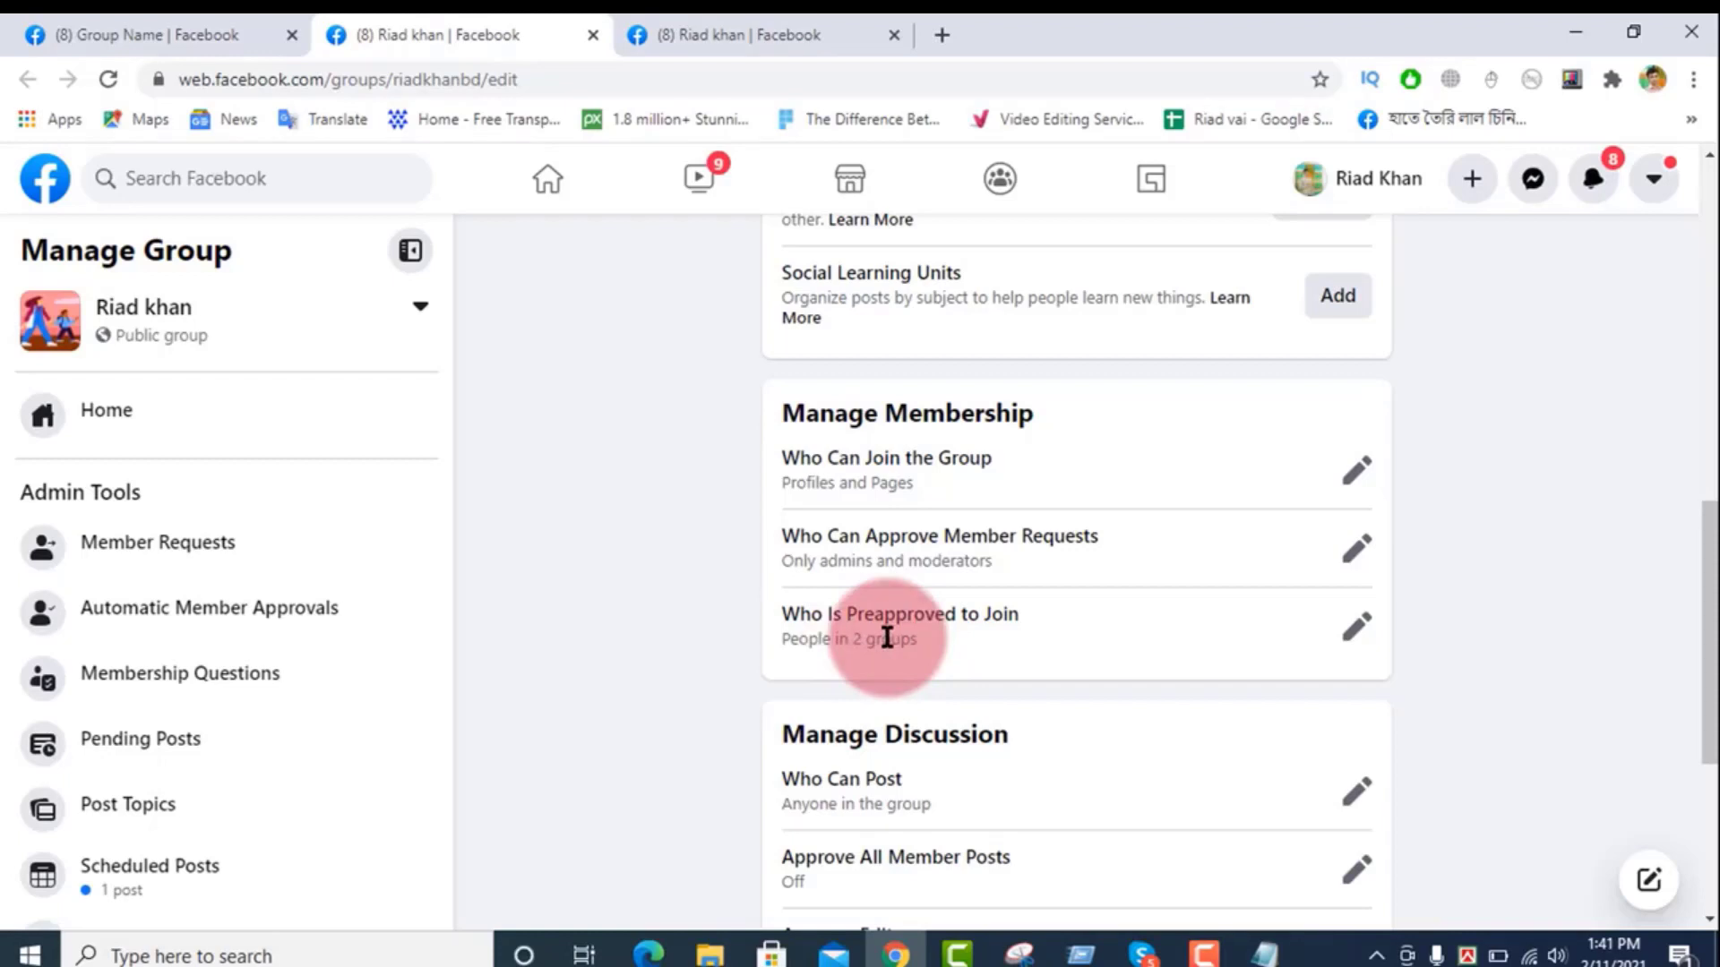
Step: Try the Only admins option for Who Can Post, reselect Anyone in the group and cancel the edit
scroll(886, 637, "down", 3)
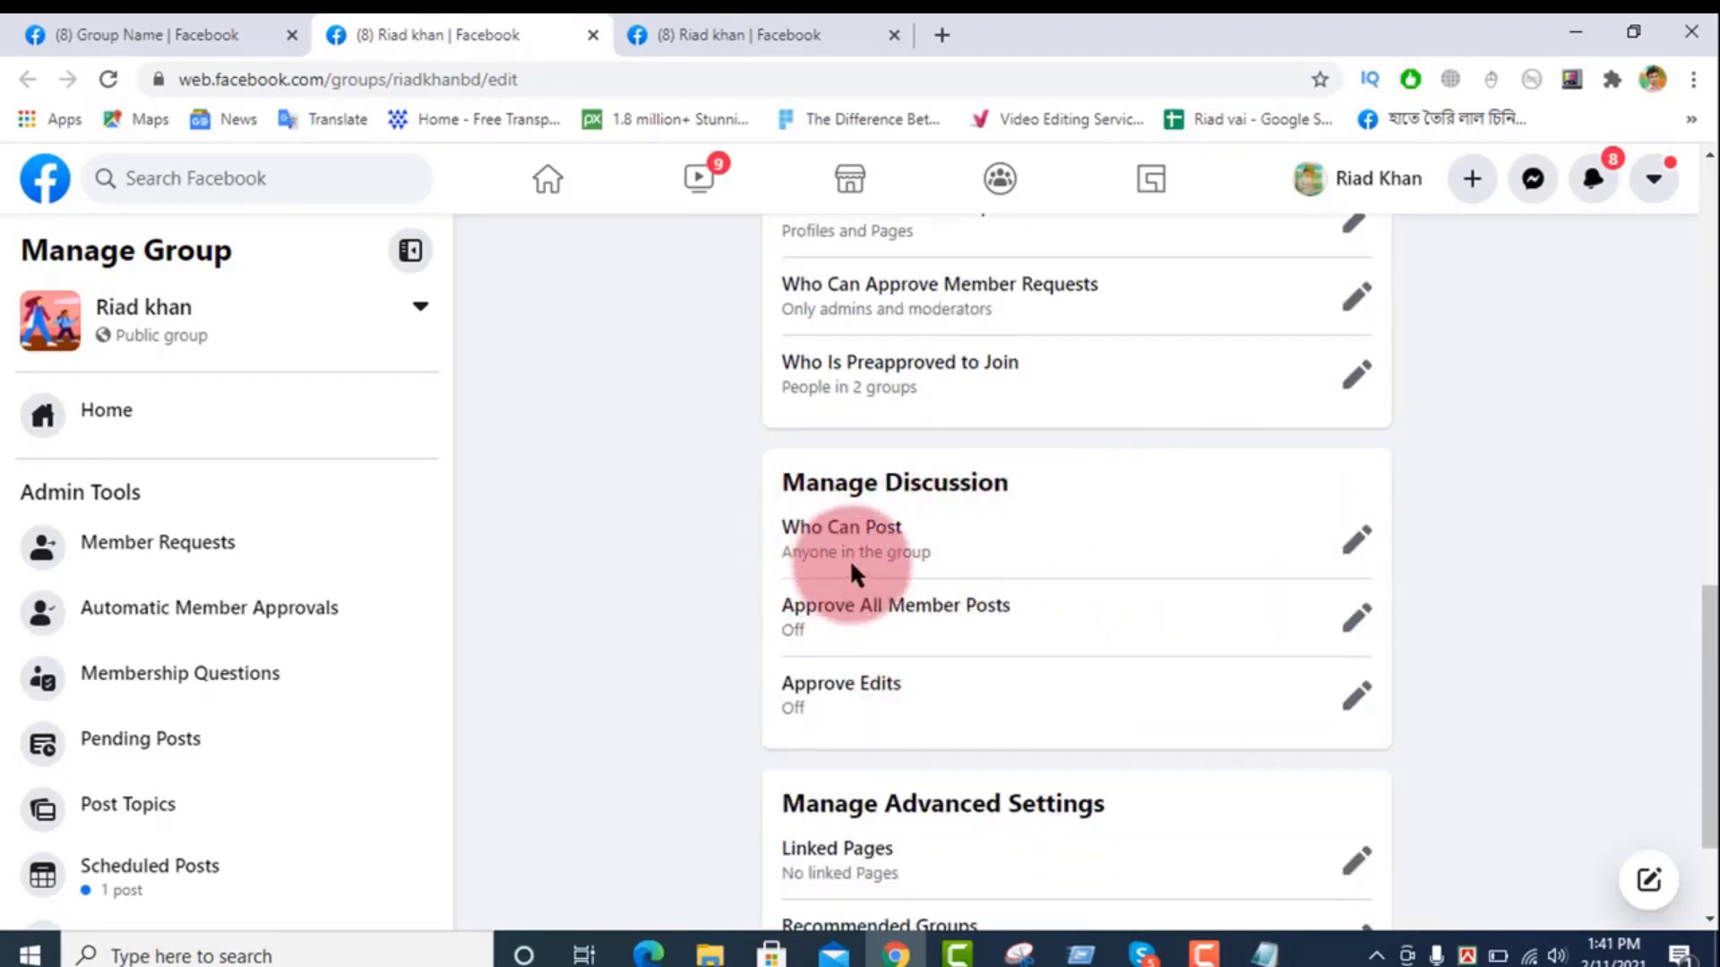
left_click(1357, 543)
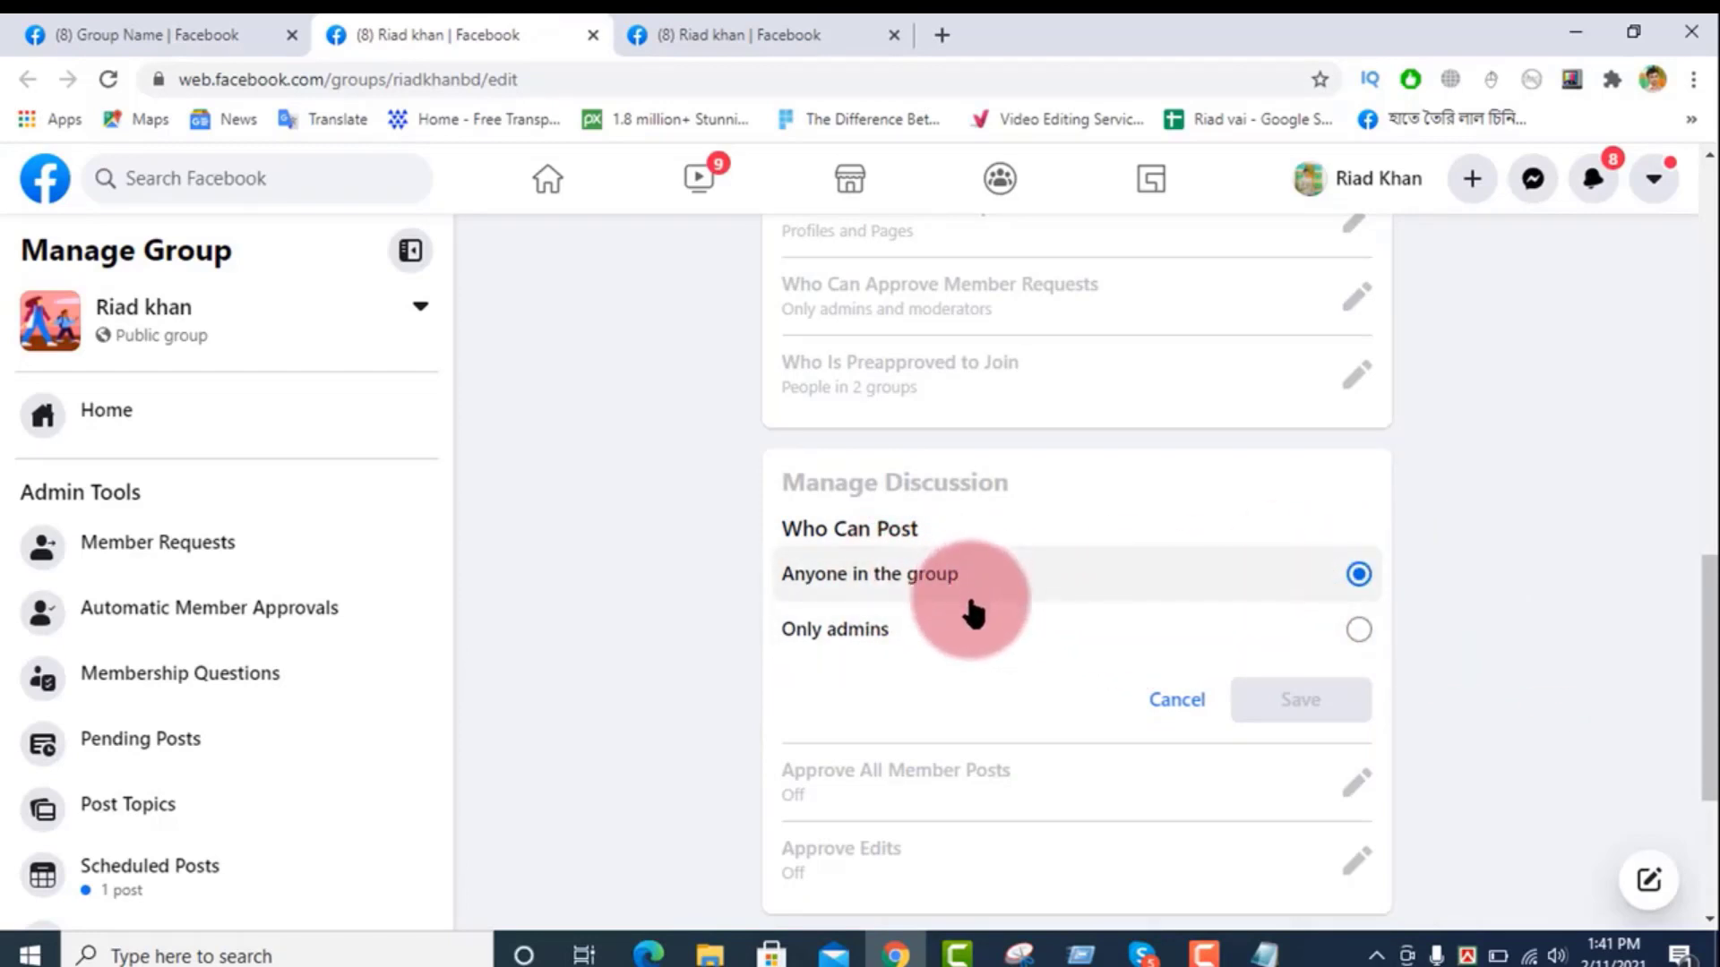
left_click(1357, 634)
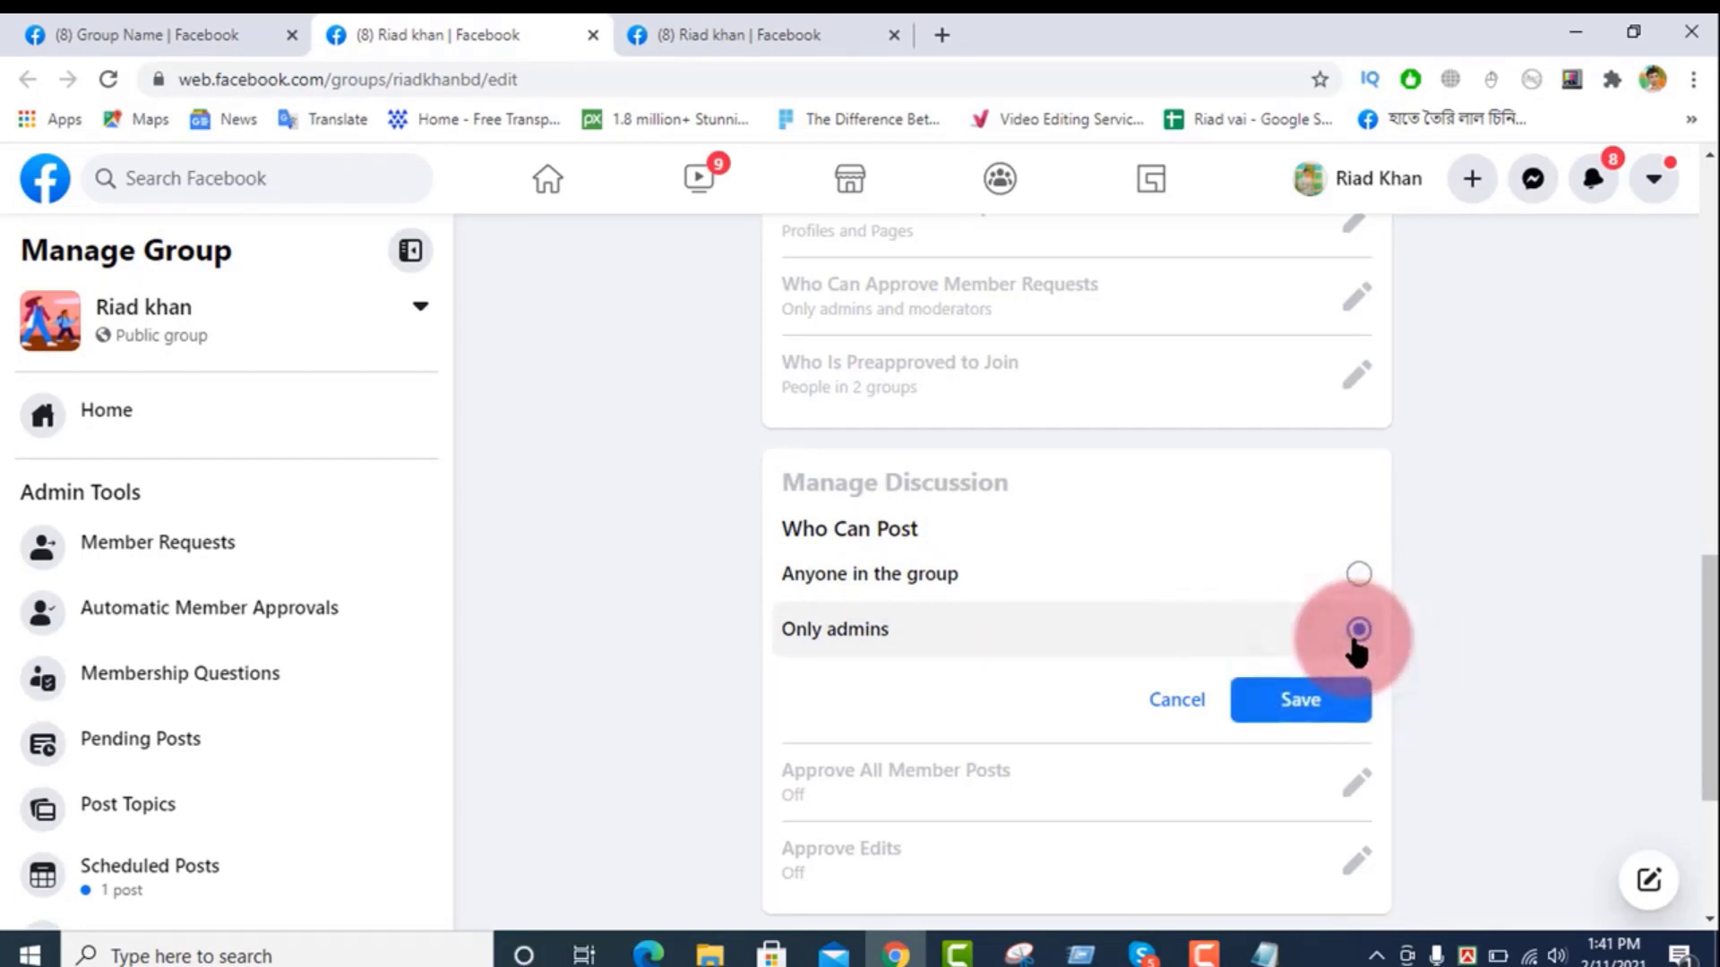
left_click(1358, 574)
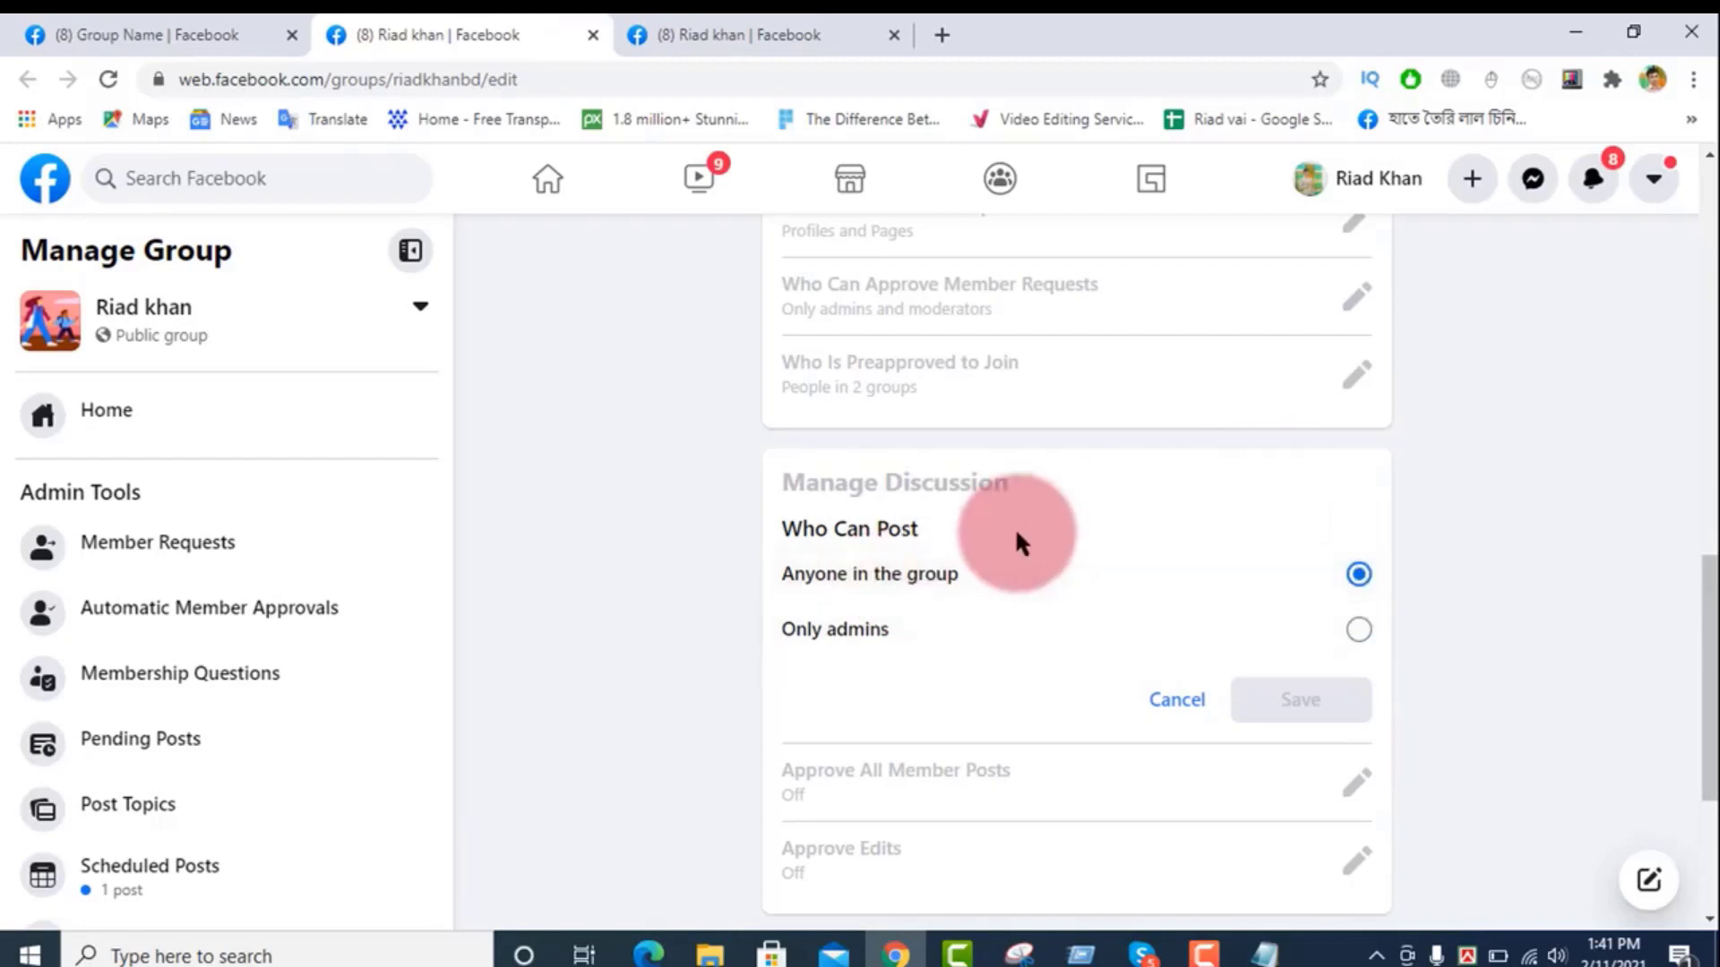
left_click(1175, 702)
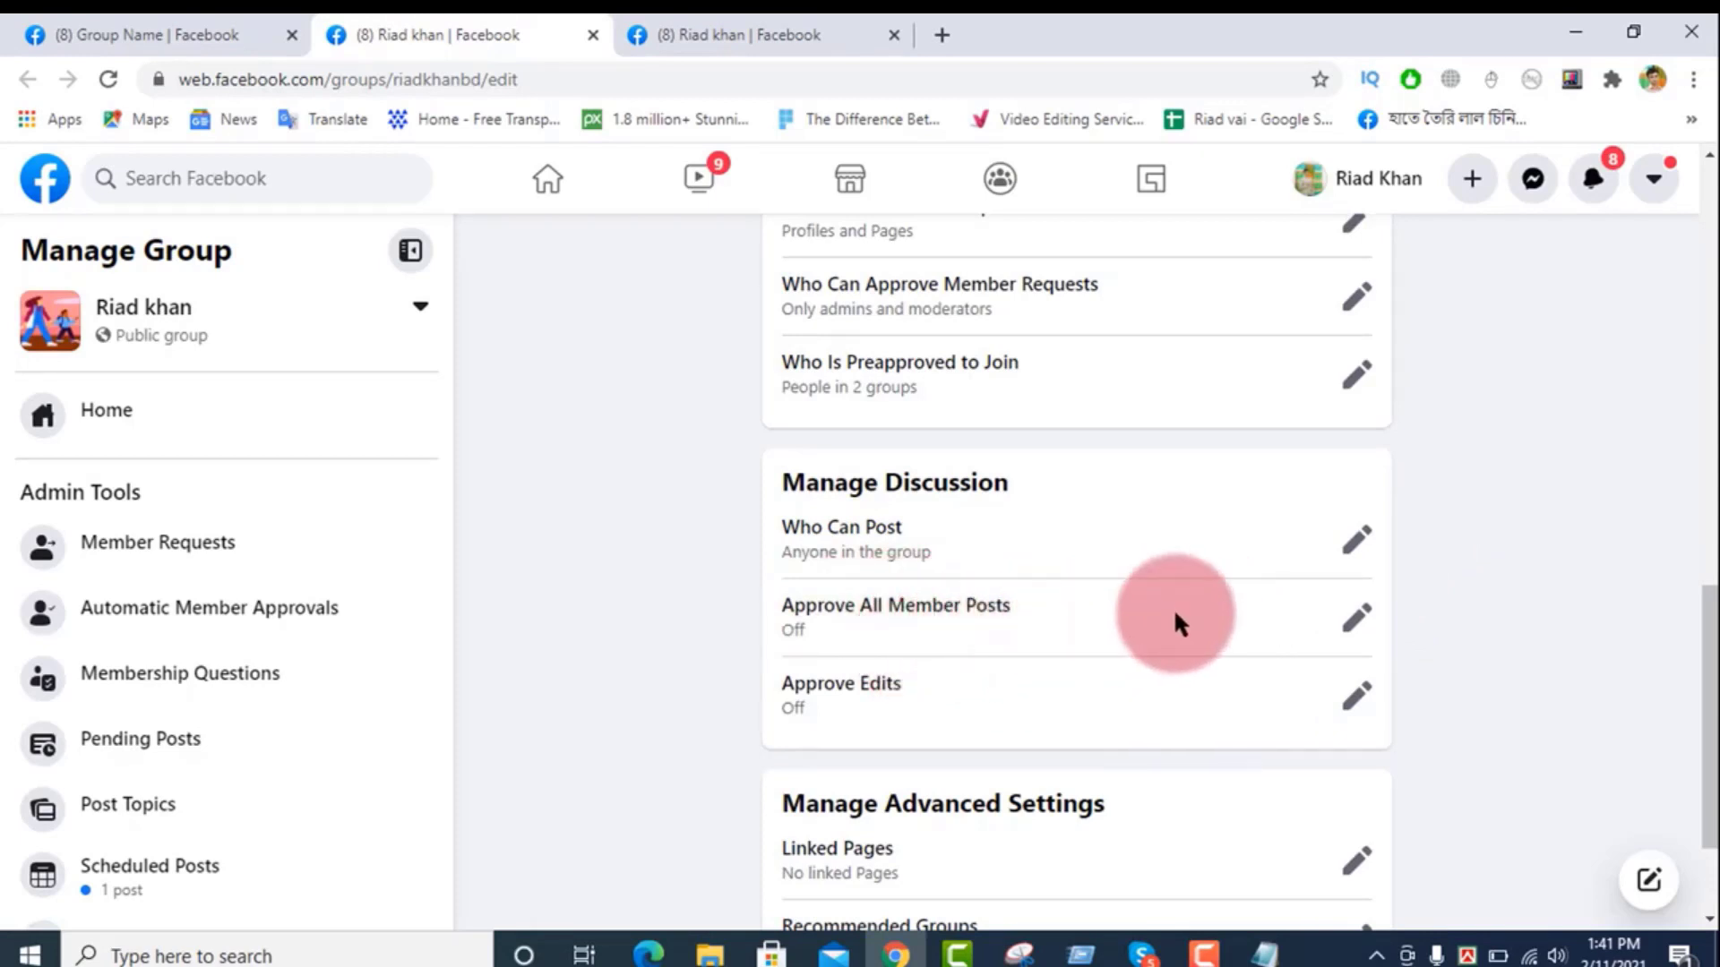
Step: Turn on Approve All Member Posts in the discussion settings and save it
left_click(1345, 612)
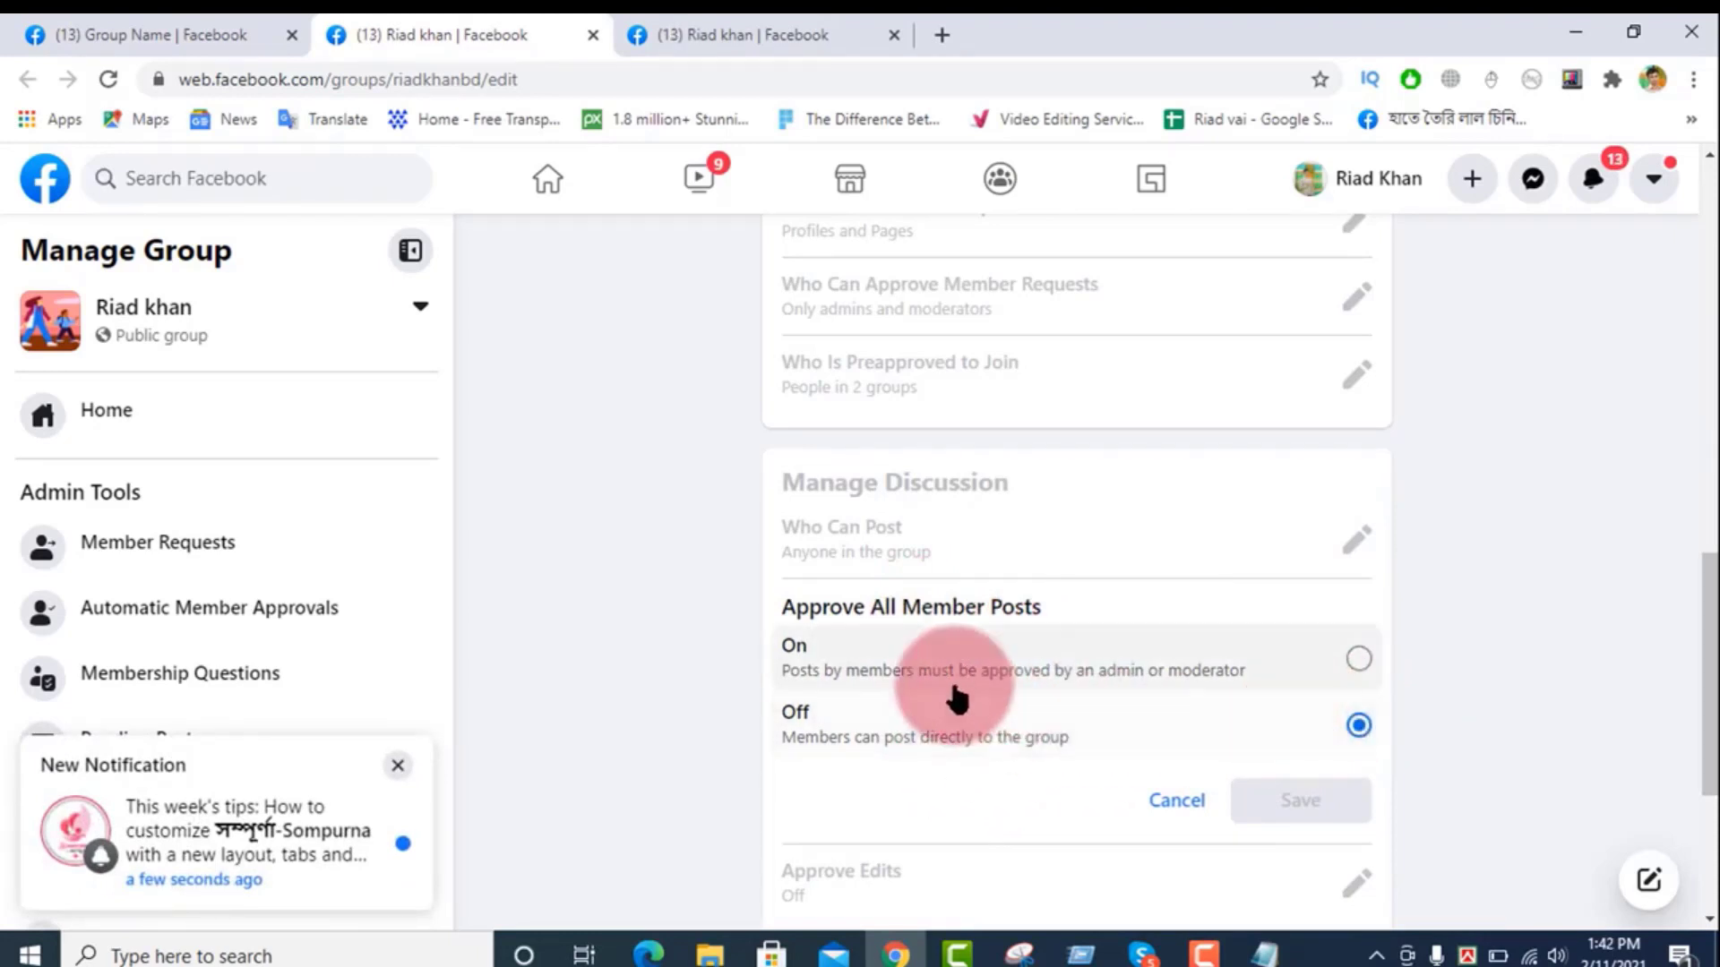
left_click(1351, 661)
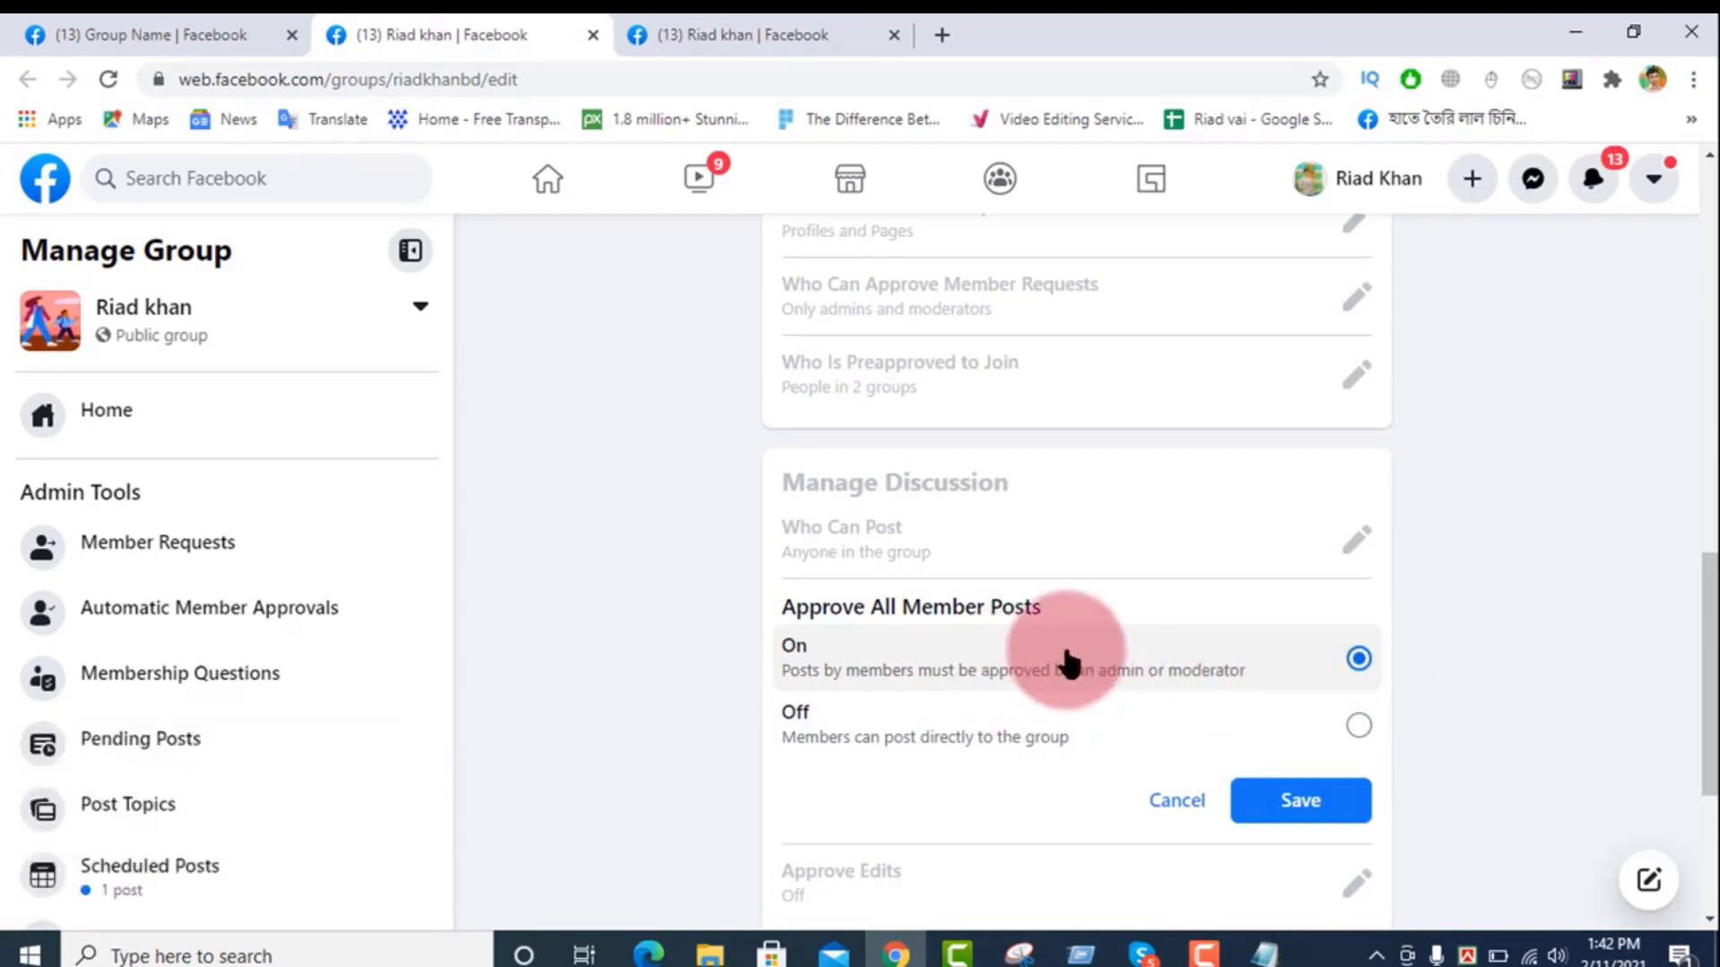
left_click(1356, 727)
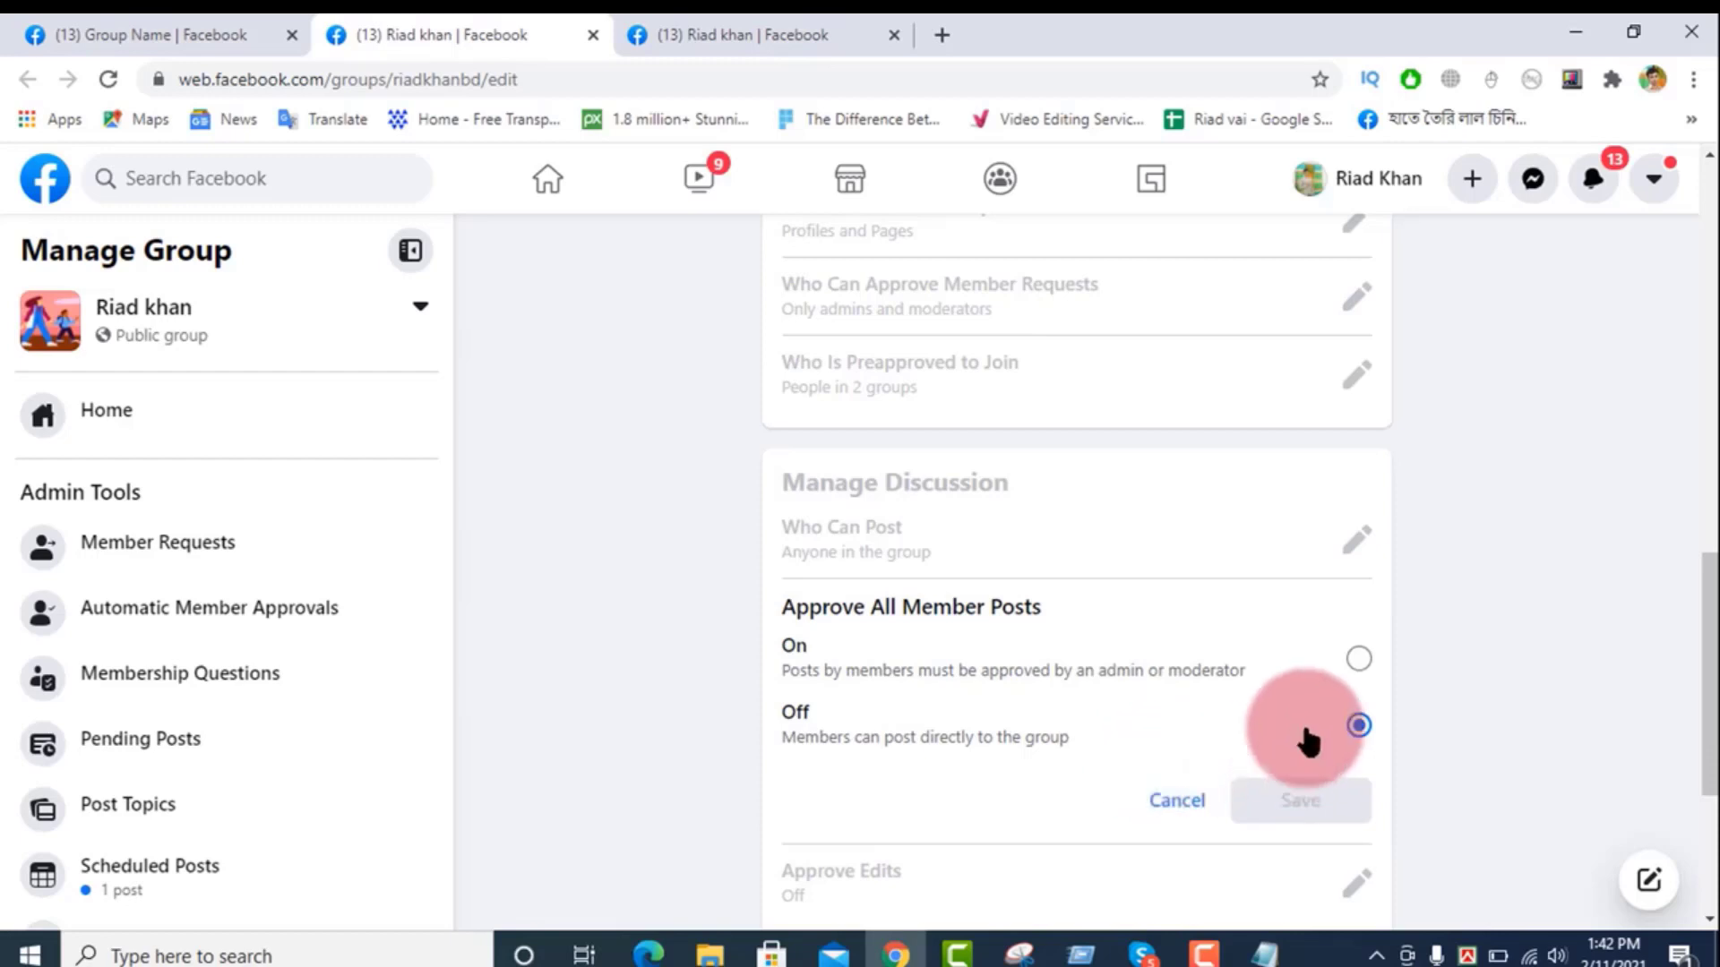
left_click(1357, 661)
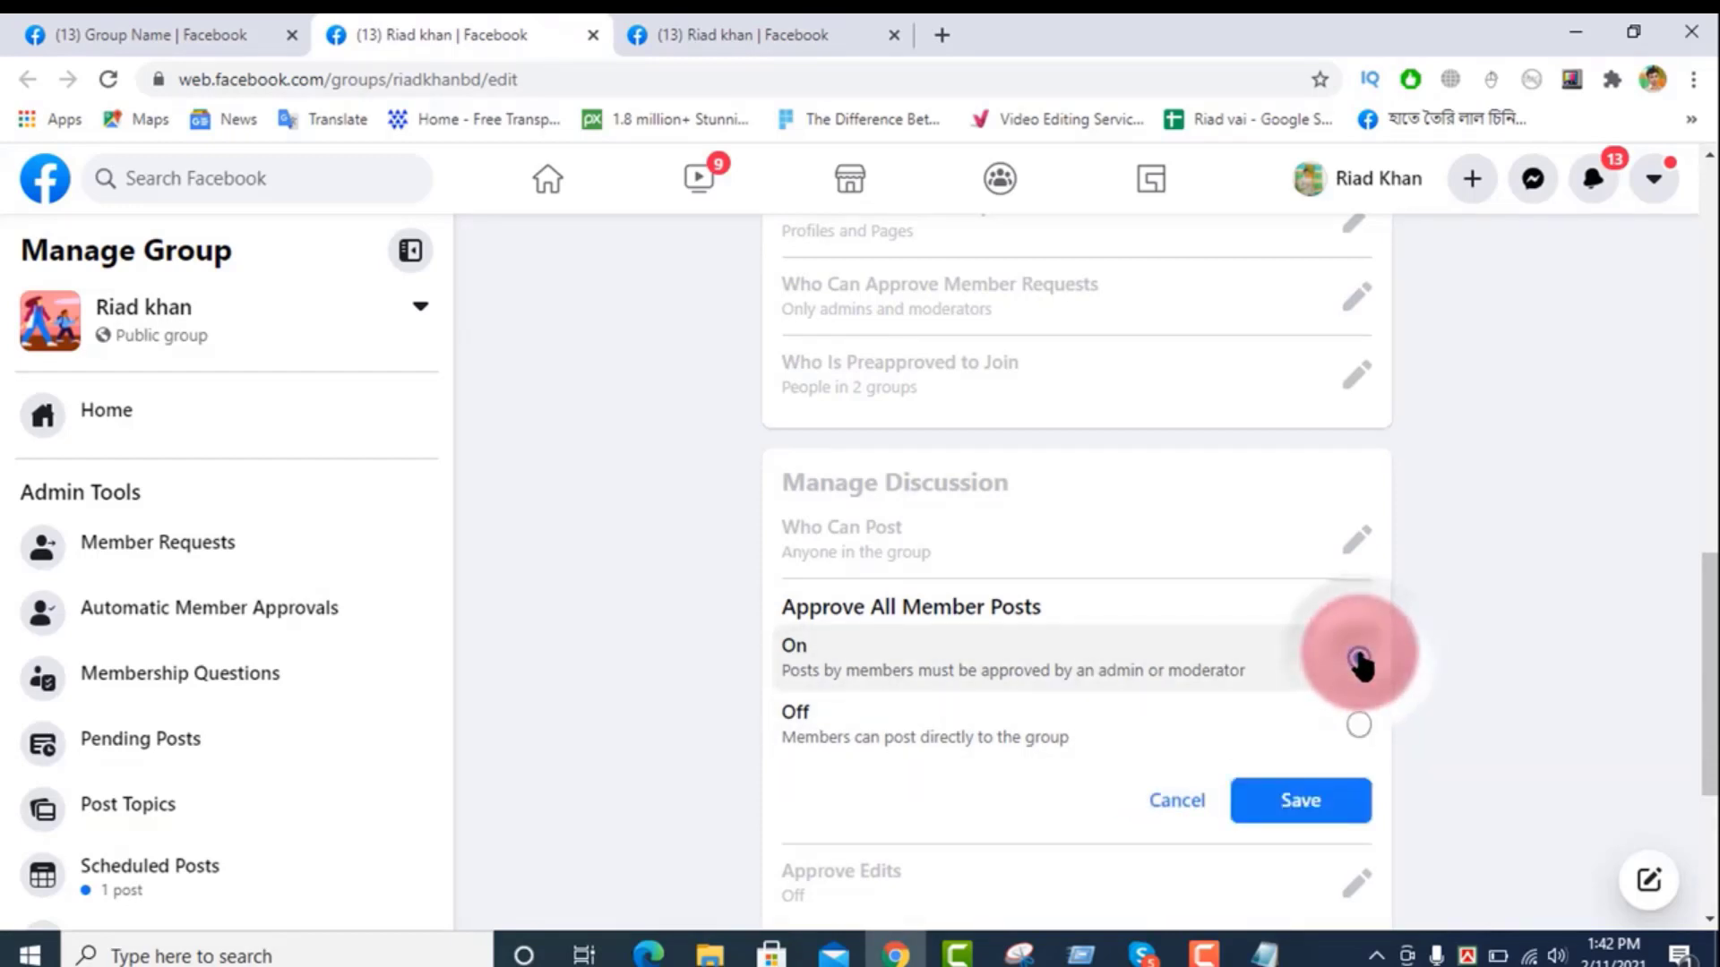
left_click(1299, 797)
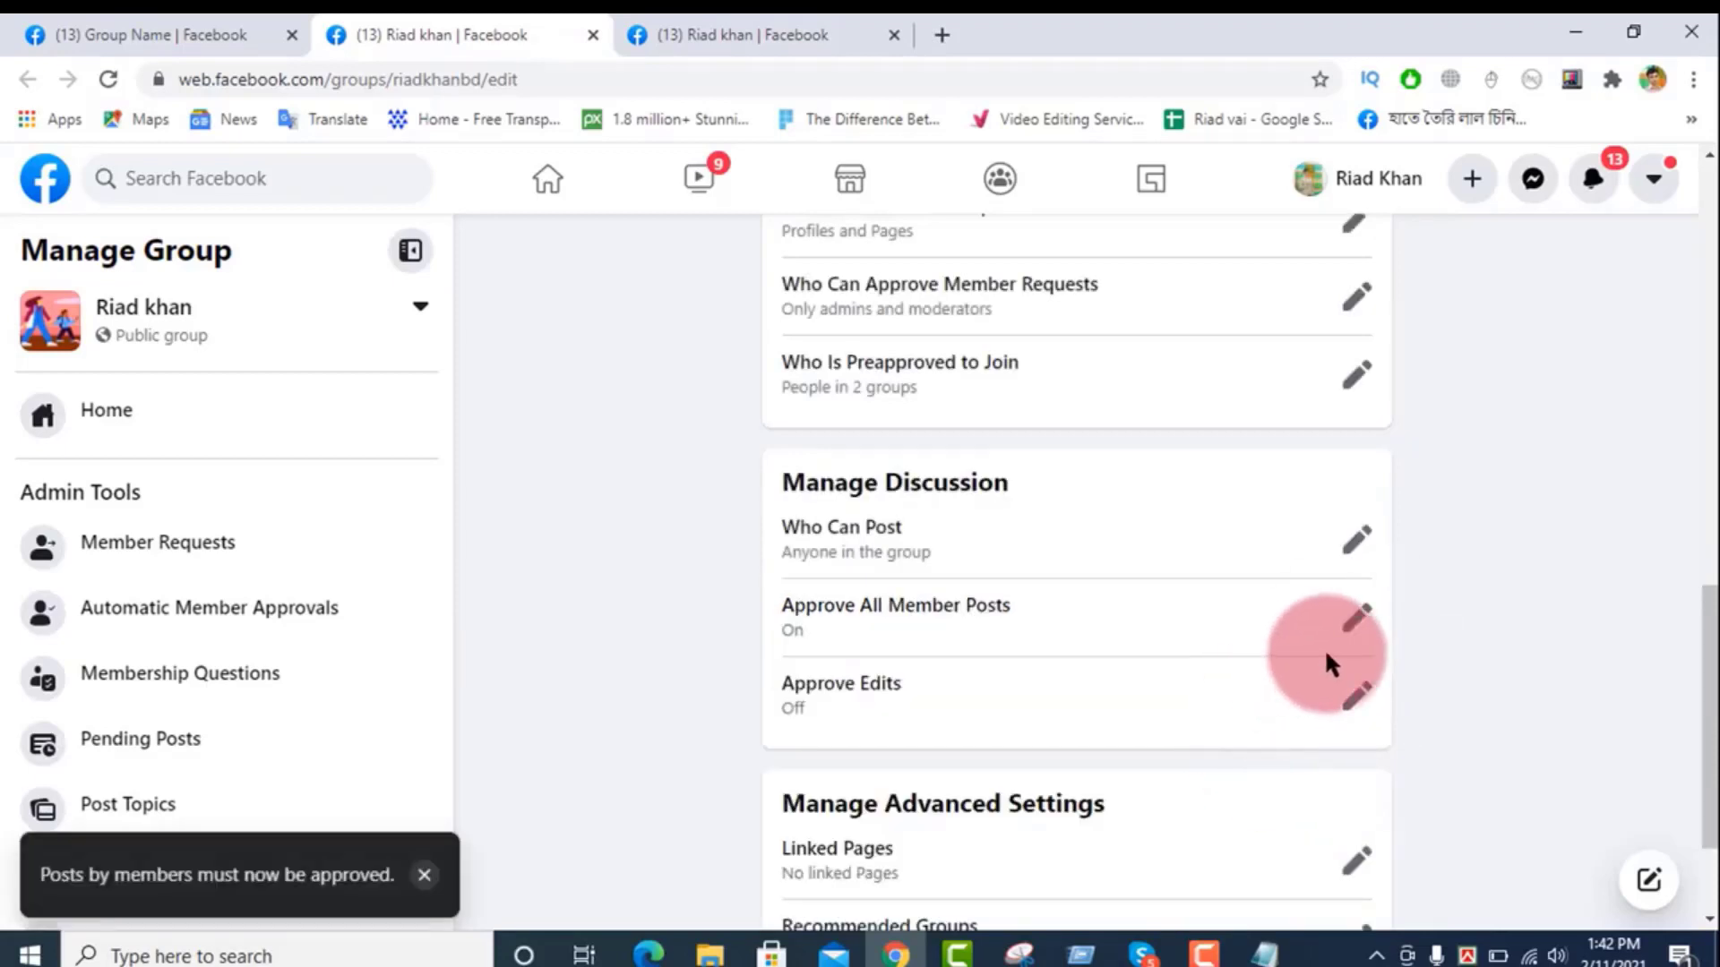
Step: Turn on Approve Edits so edited posts need admin or moderator approval, and save it
left_click(1353, 698)
scroll(1089, 759, "down", 1)
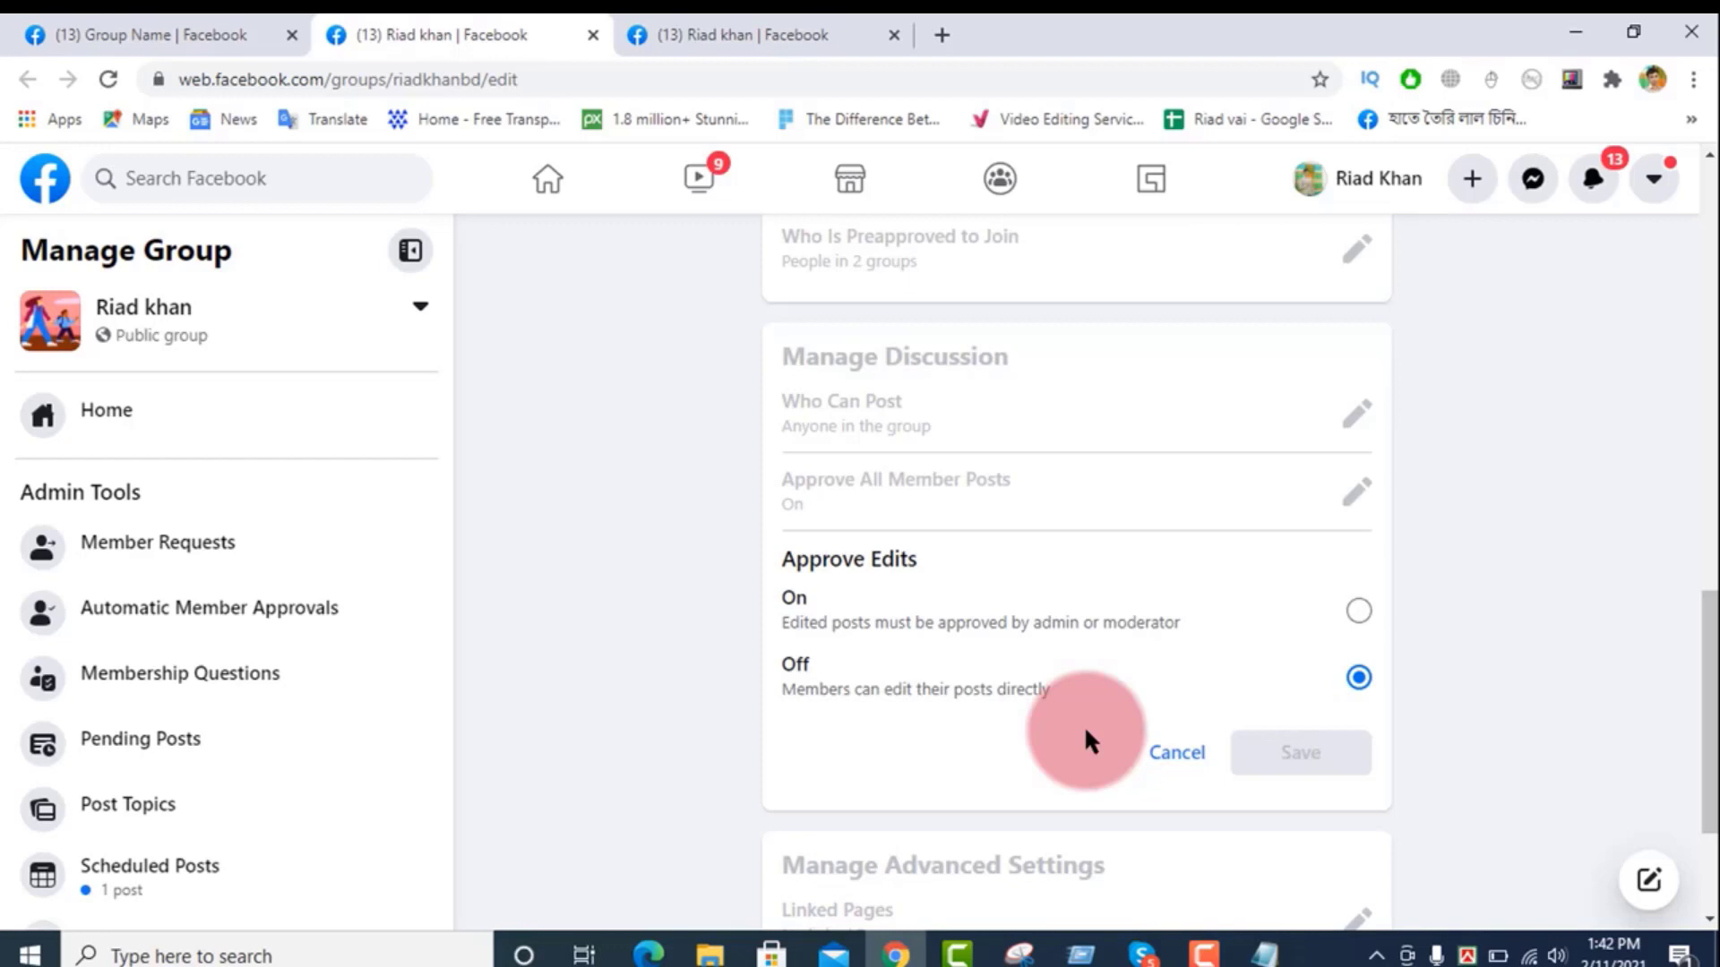
left_click(1358, 613)
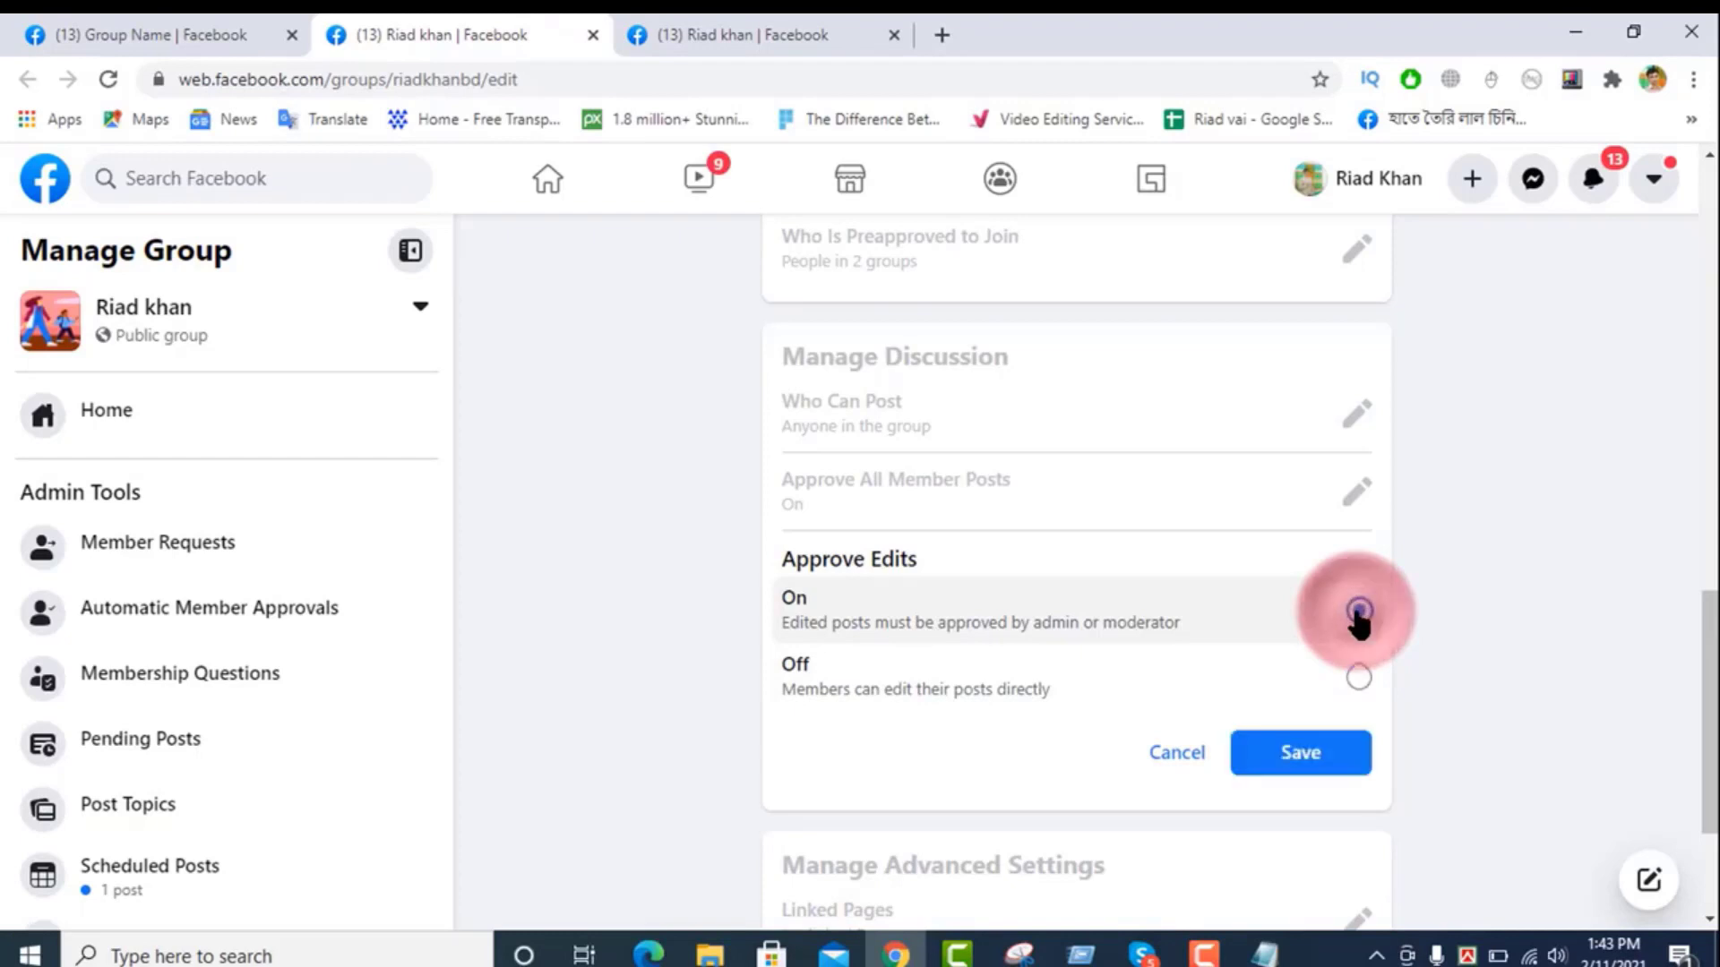
left_click(1360, 679)
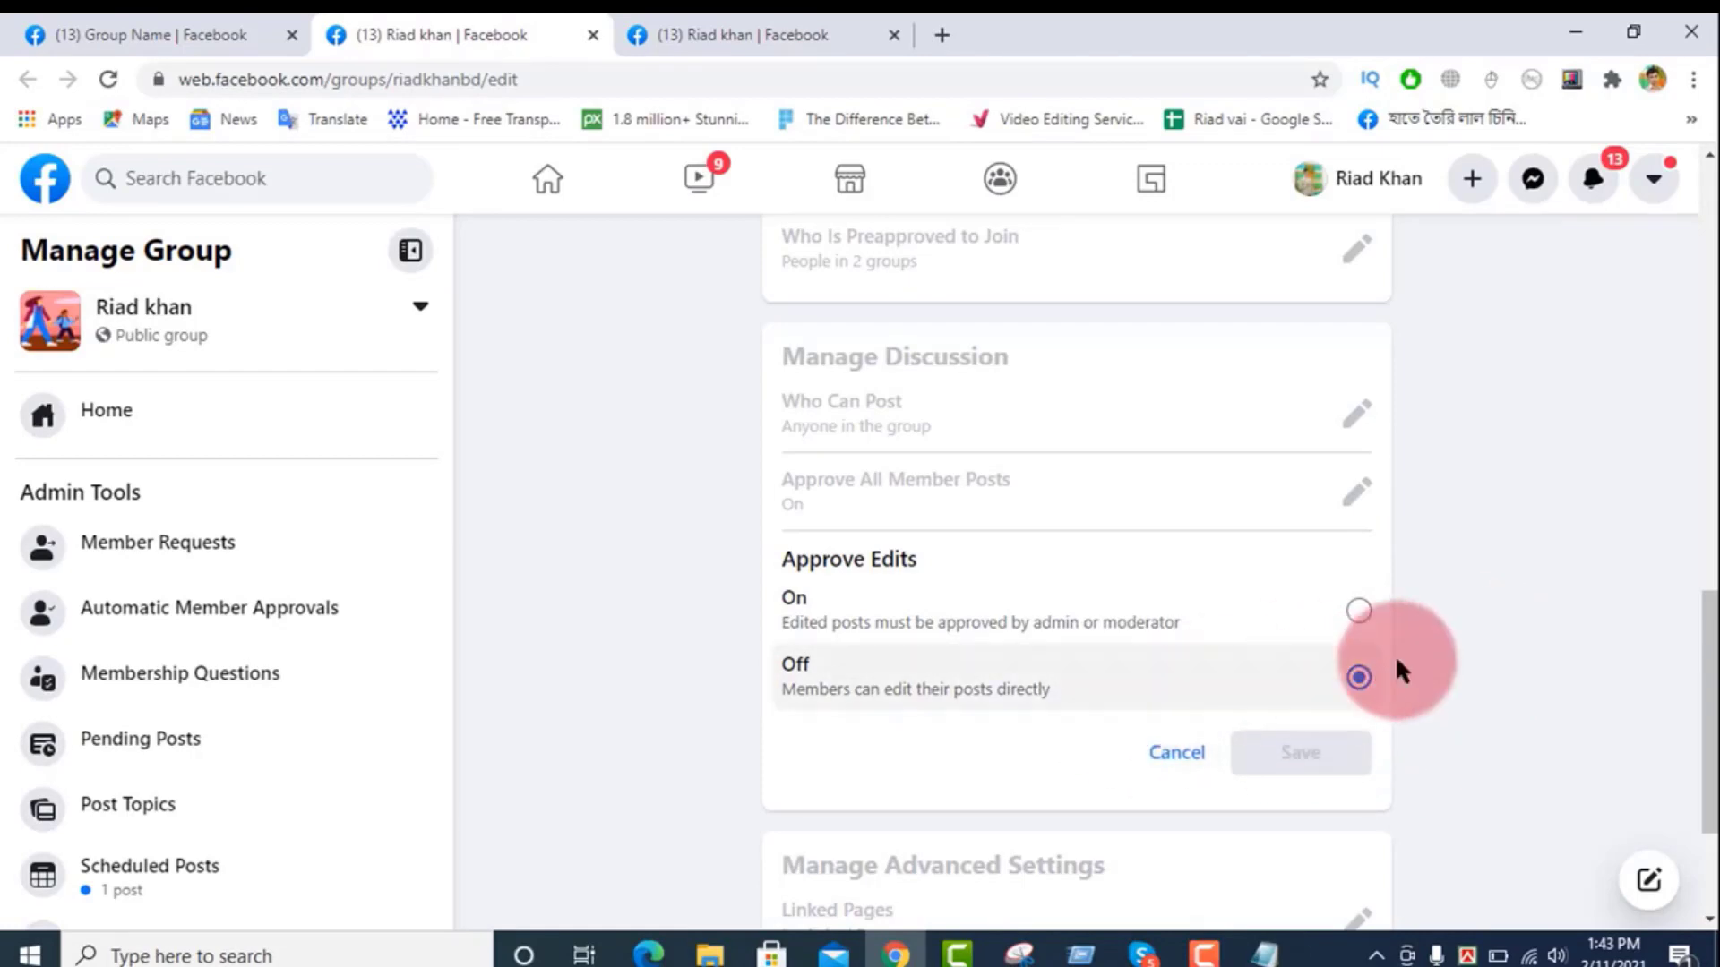
left_click(1359, 614)
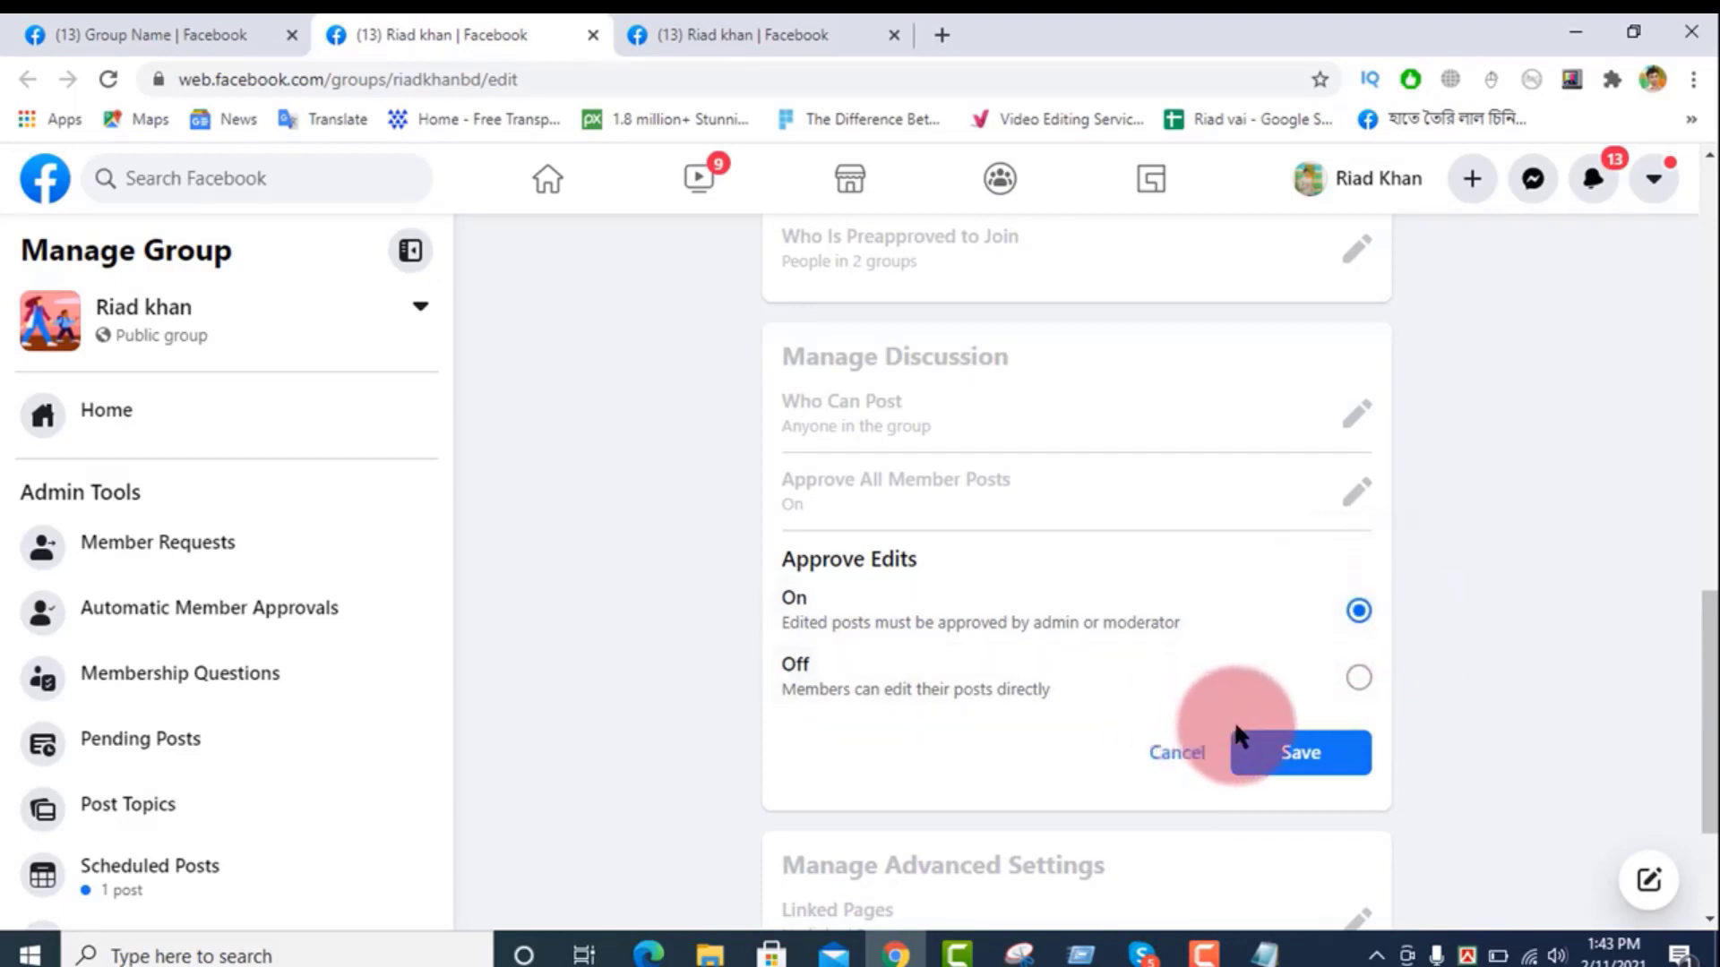
left_click(1325, 755)
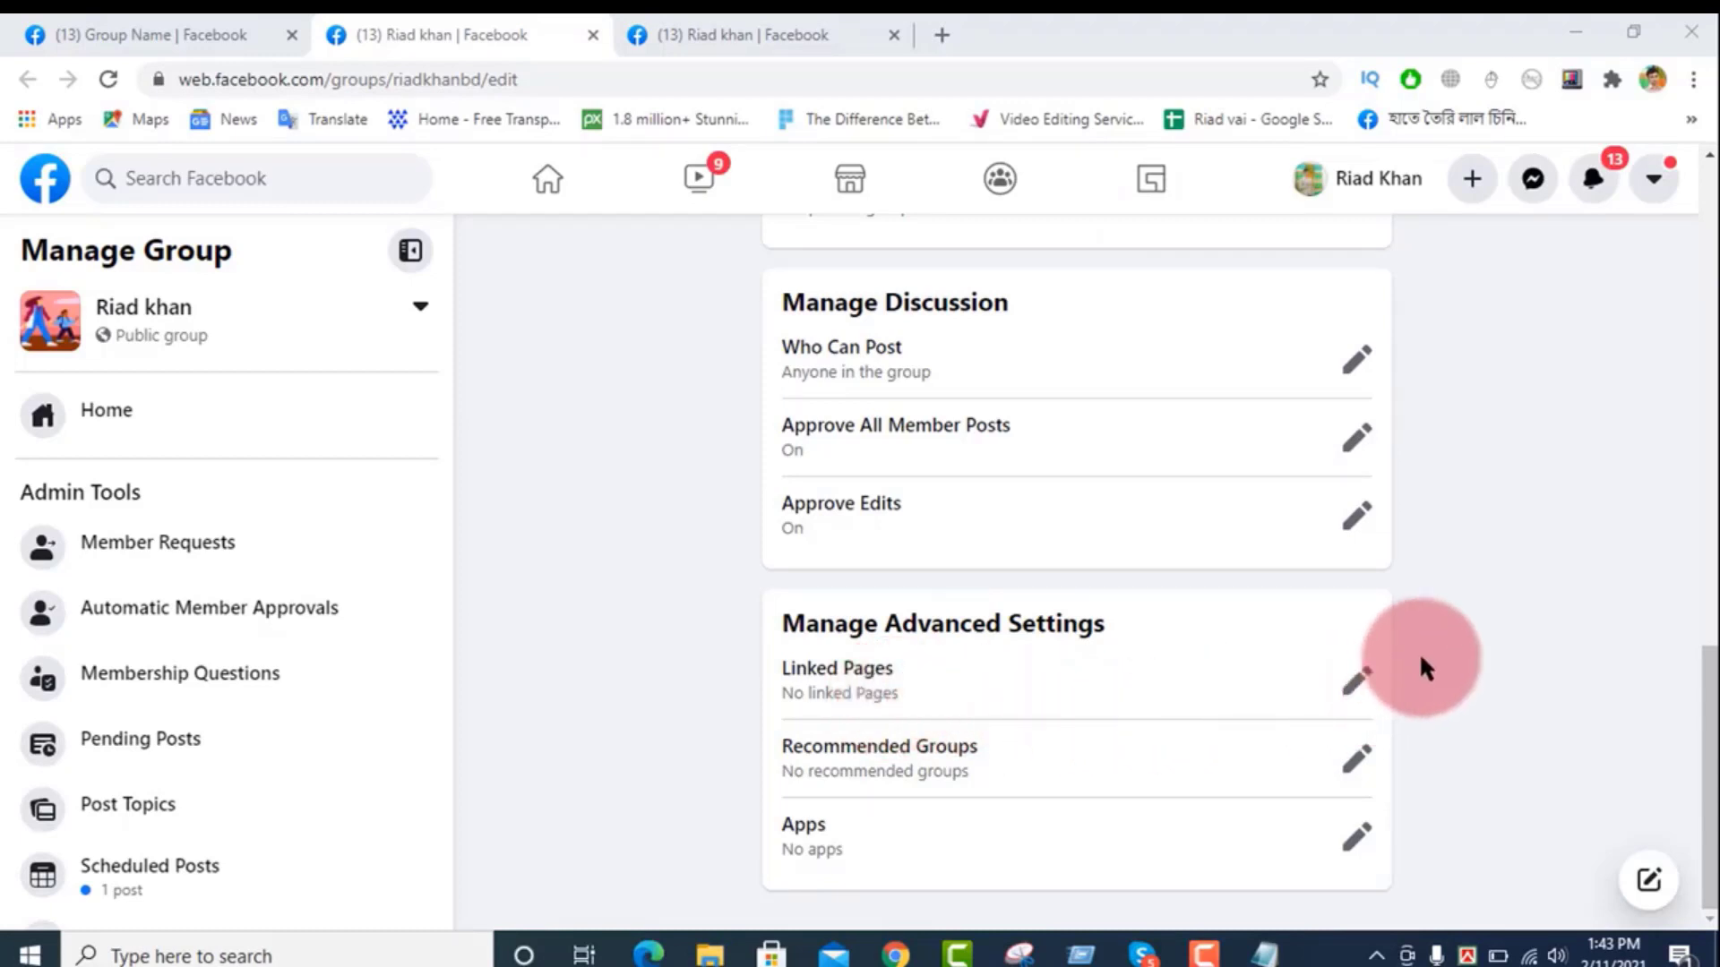
Step: Open the linked Pages settings and link the Libaszone clothing brand Page to the group
left_click(1354, 680)
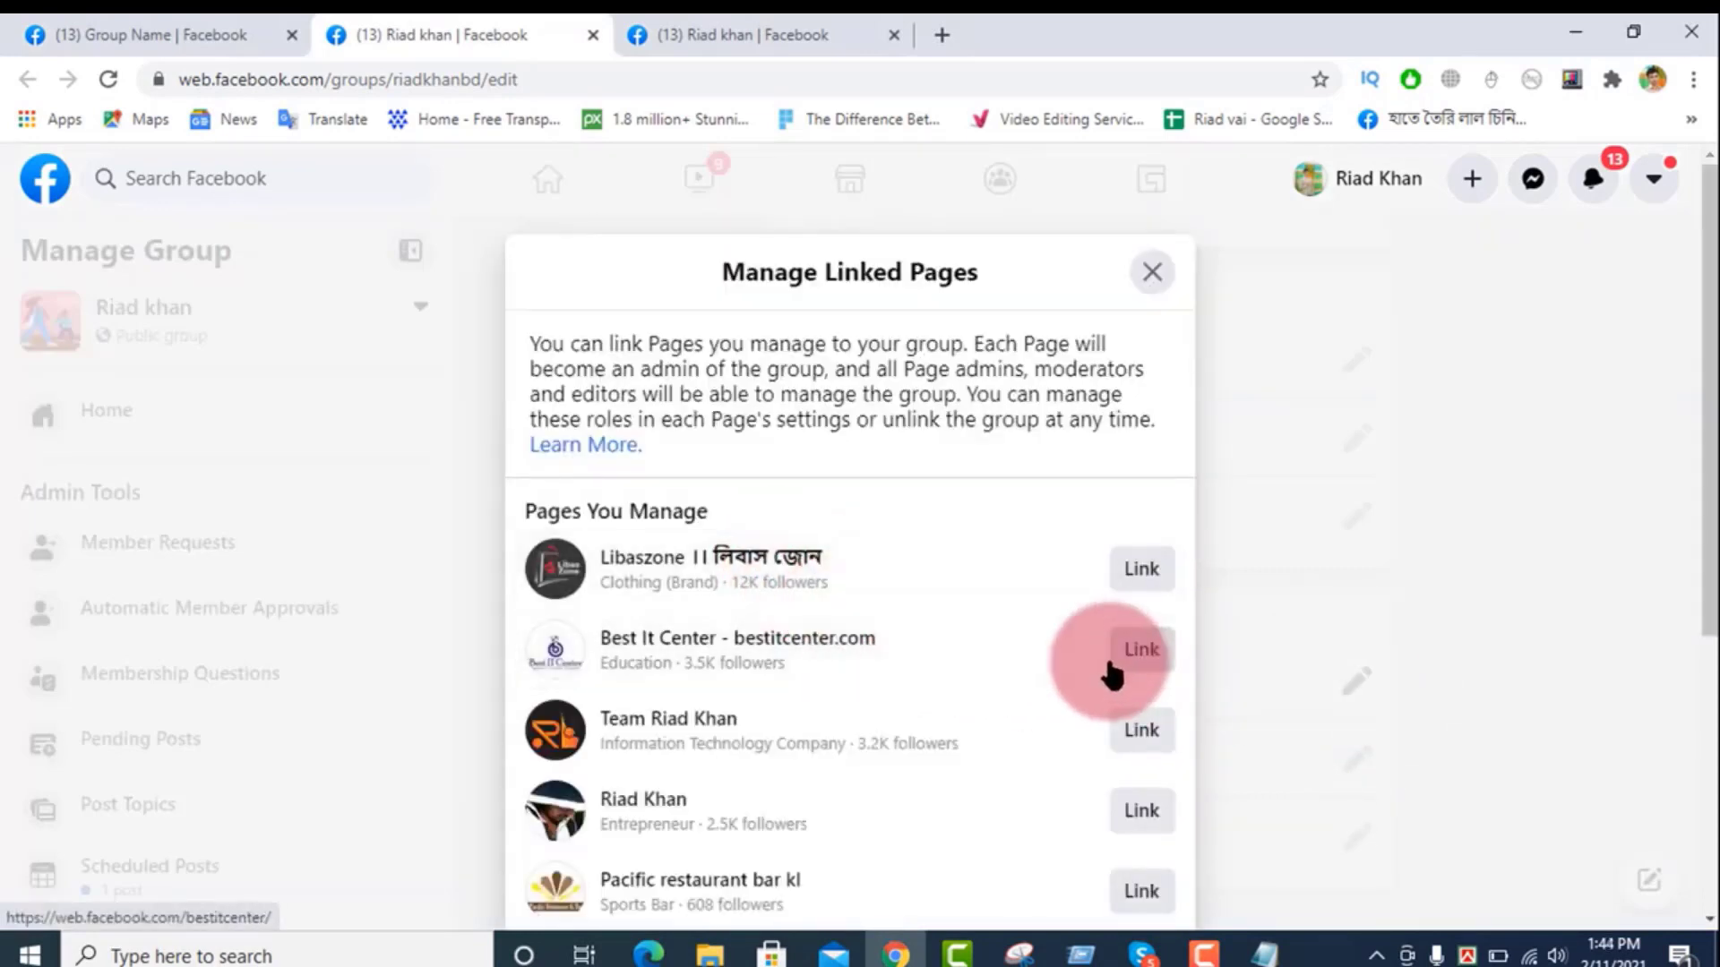
left_click(1155, 578)
left_click(1156, 584)
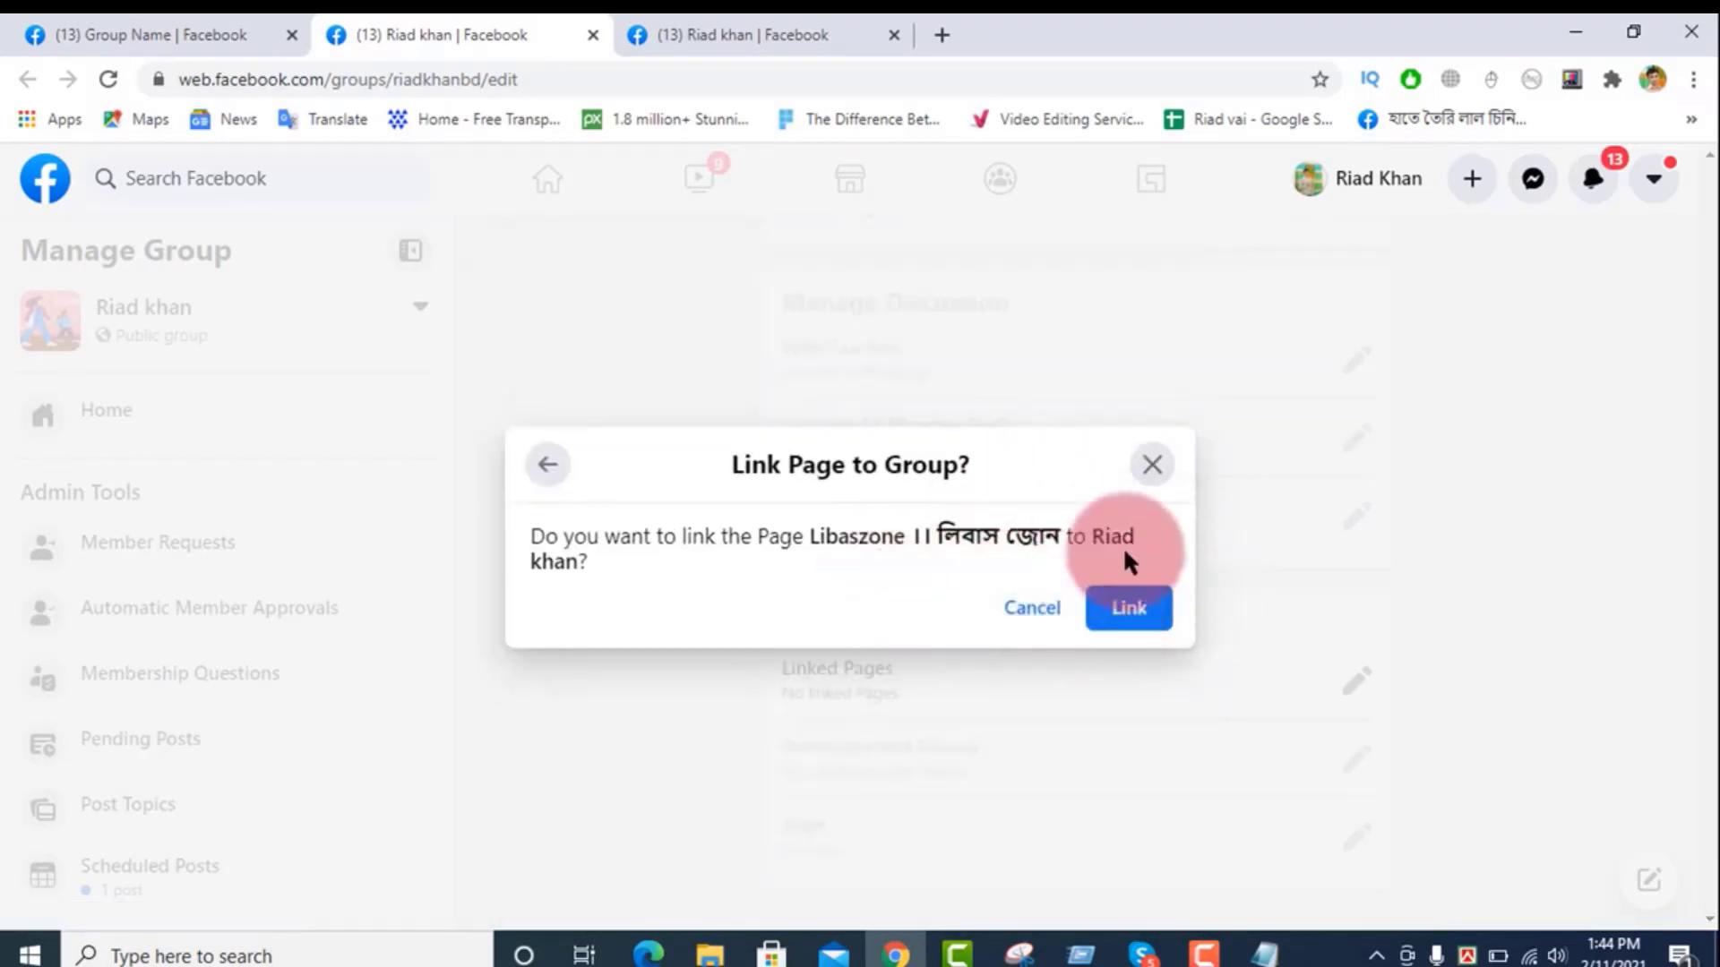
left_click(1133, 606)
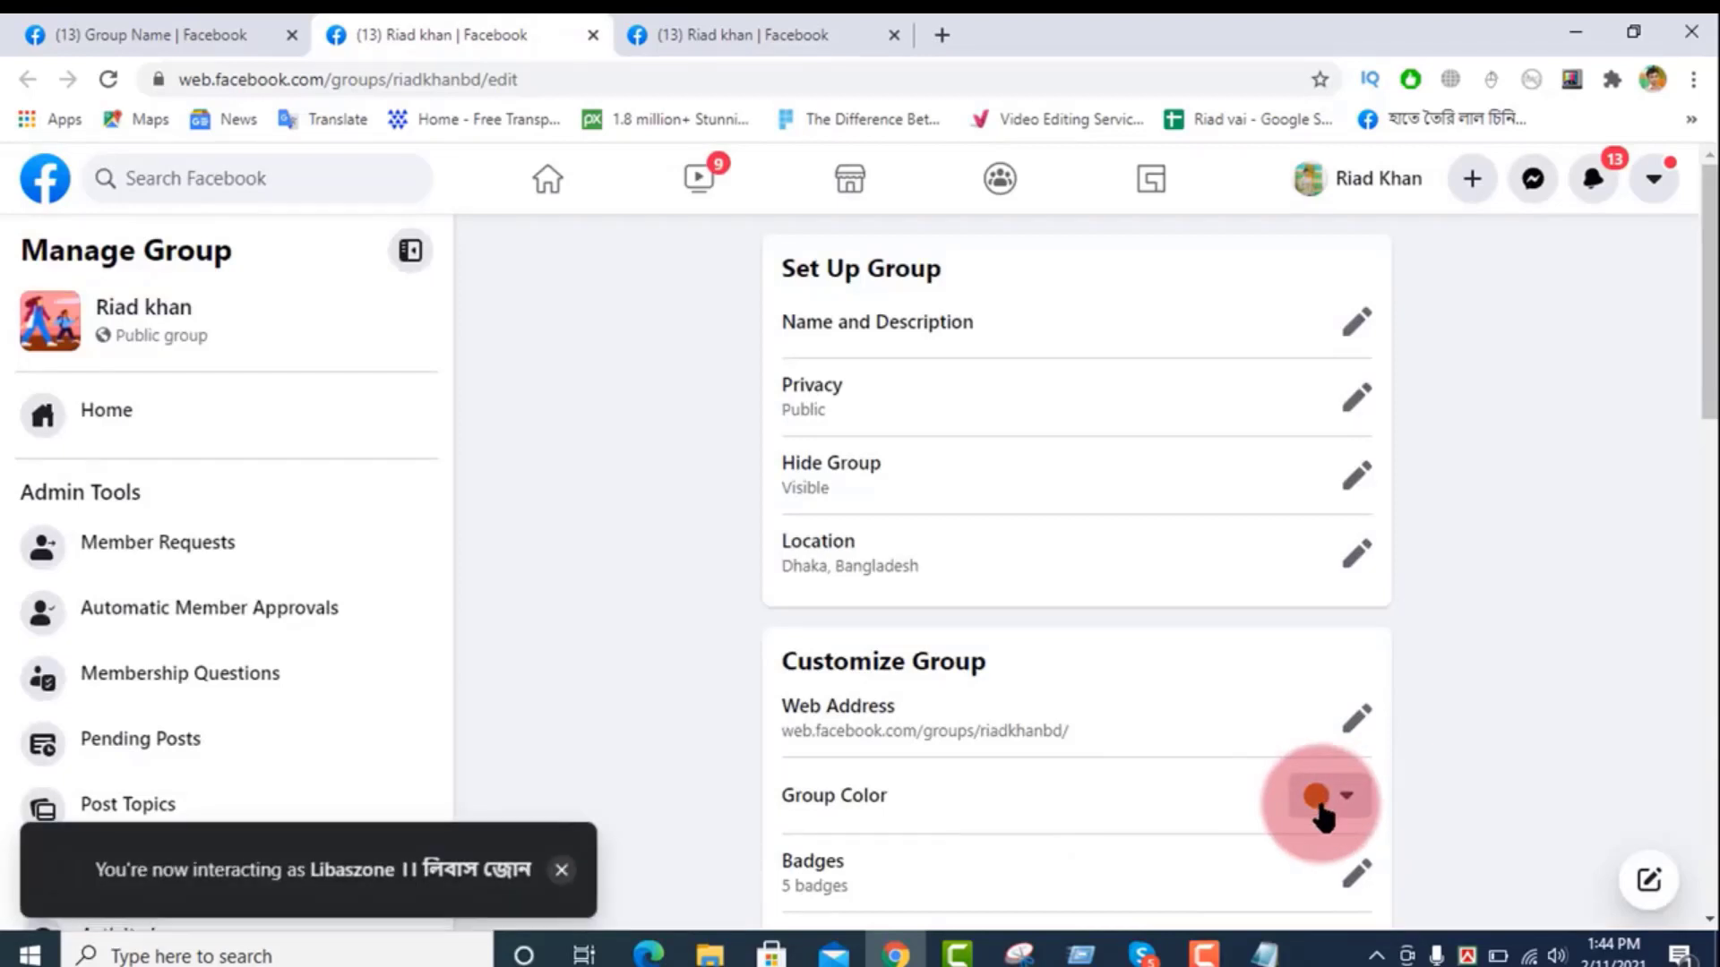
Step: Reopen the linked Pages settings and link the Information Technology Company Page to the group as well
scroll(1313, 811, "down", 7)
scroll(1310, 806, "down", 8)
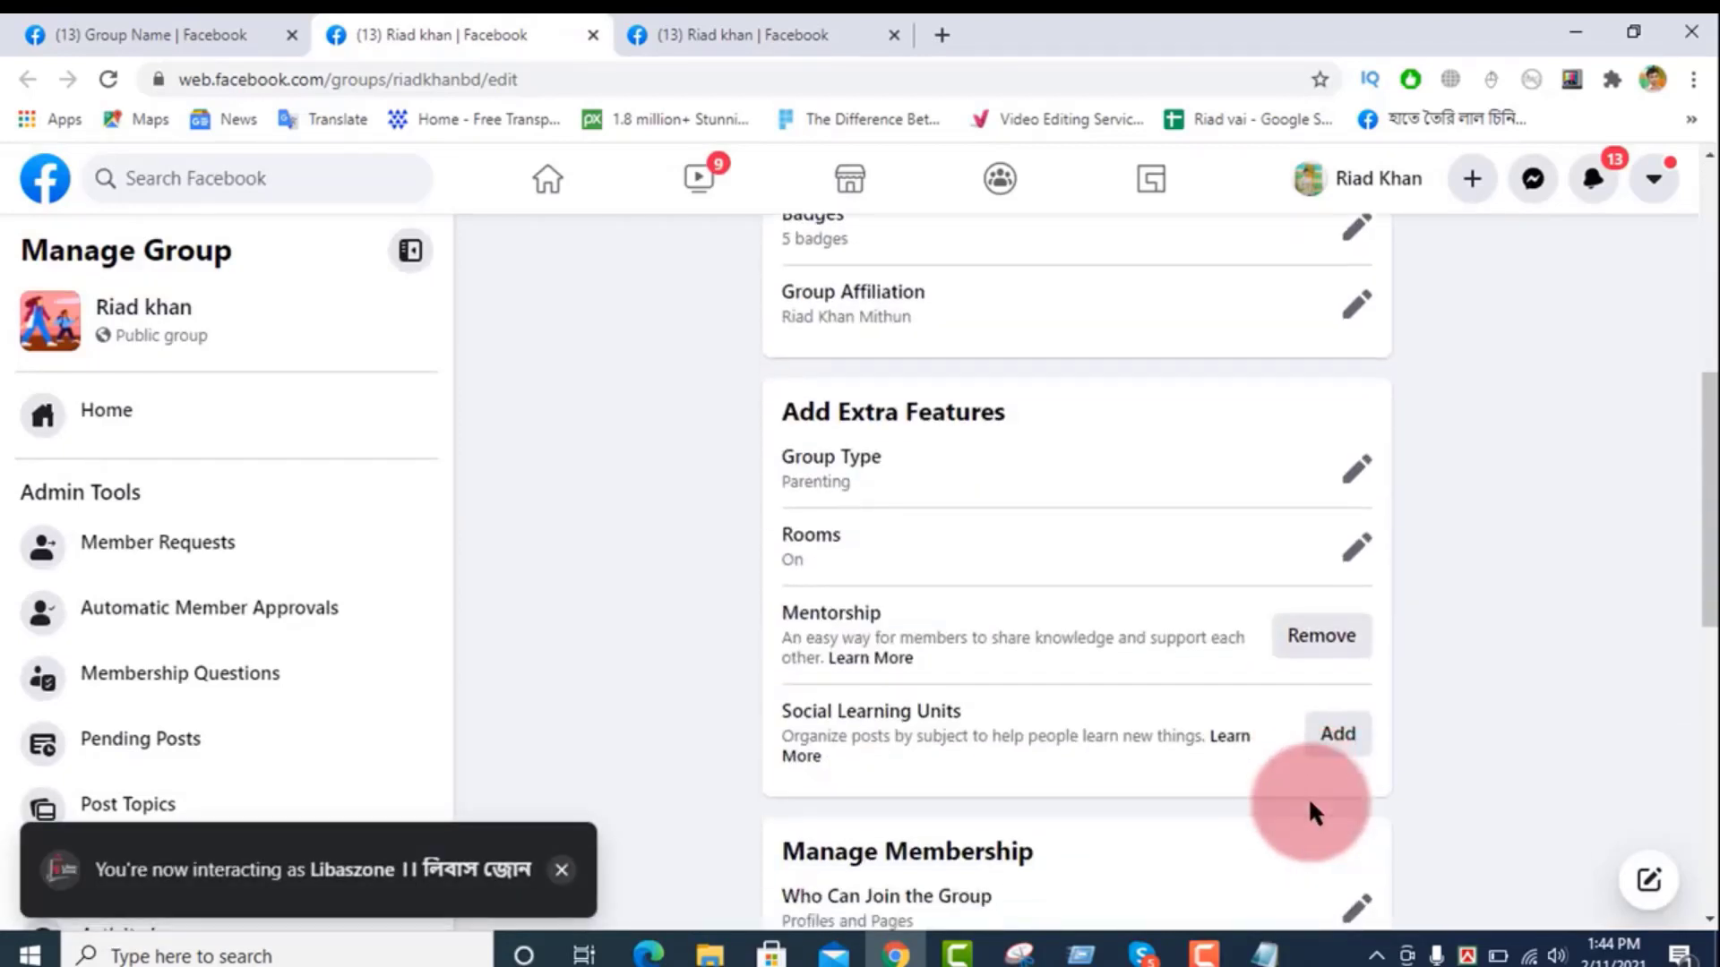
scroll(1295, 799, "down", 2)
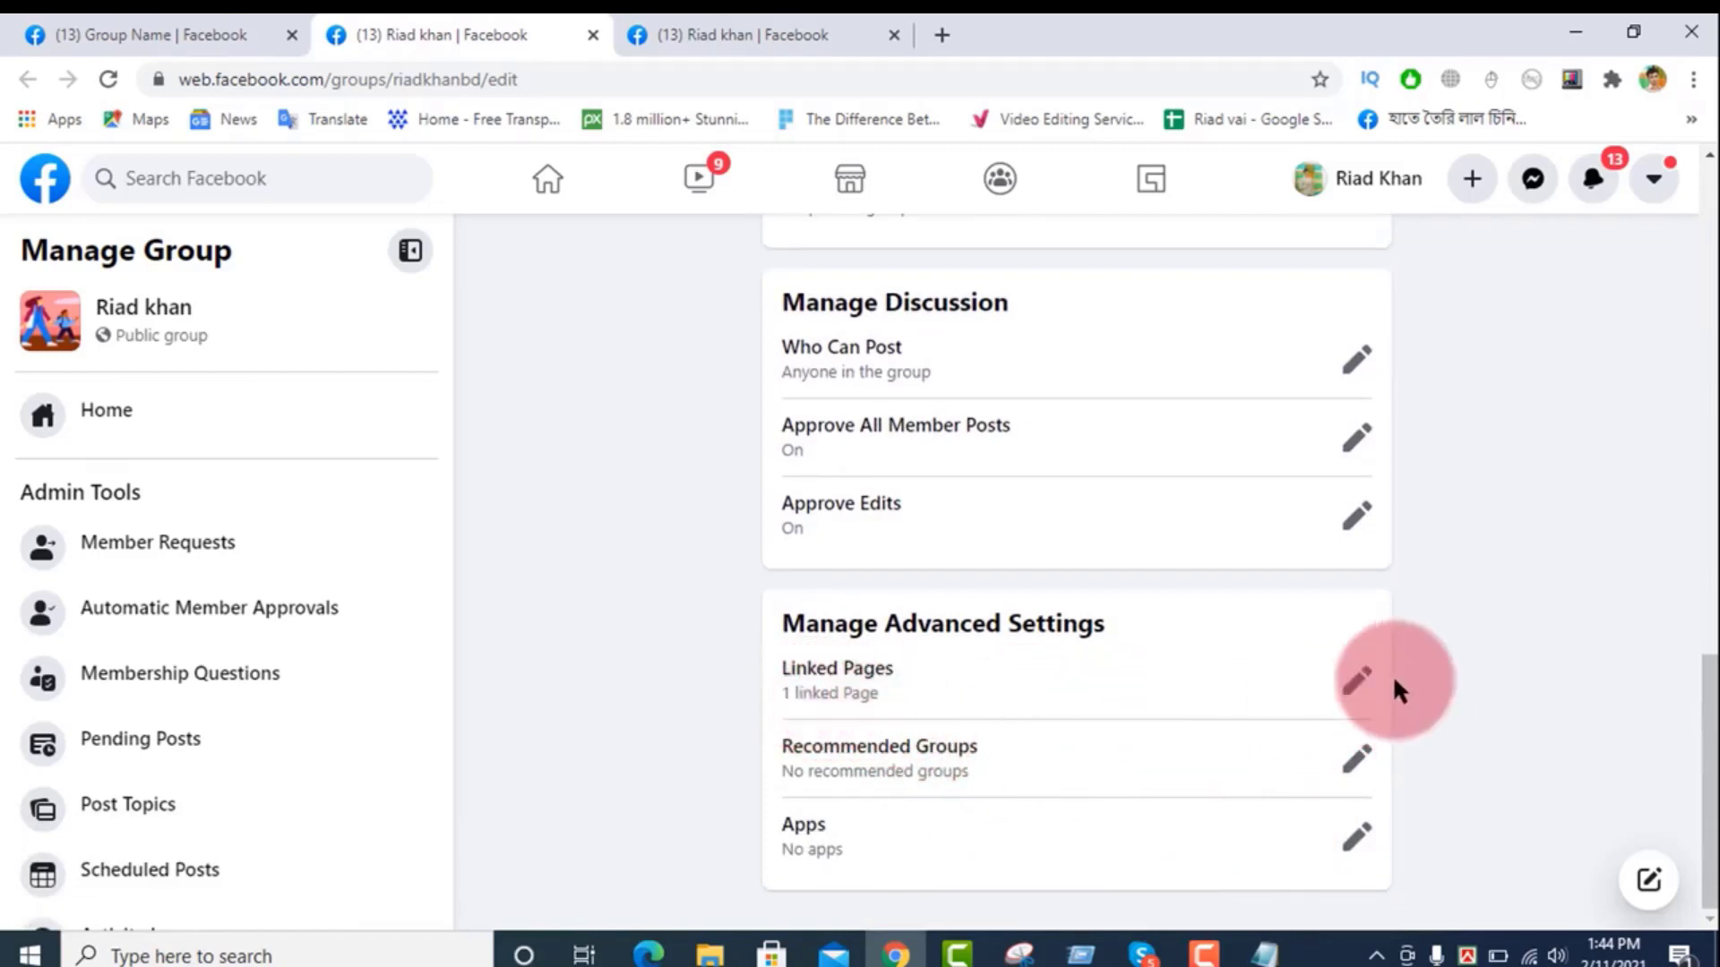
left_click(1356, 681)
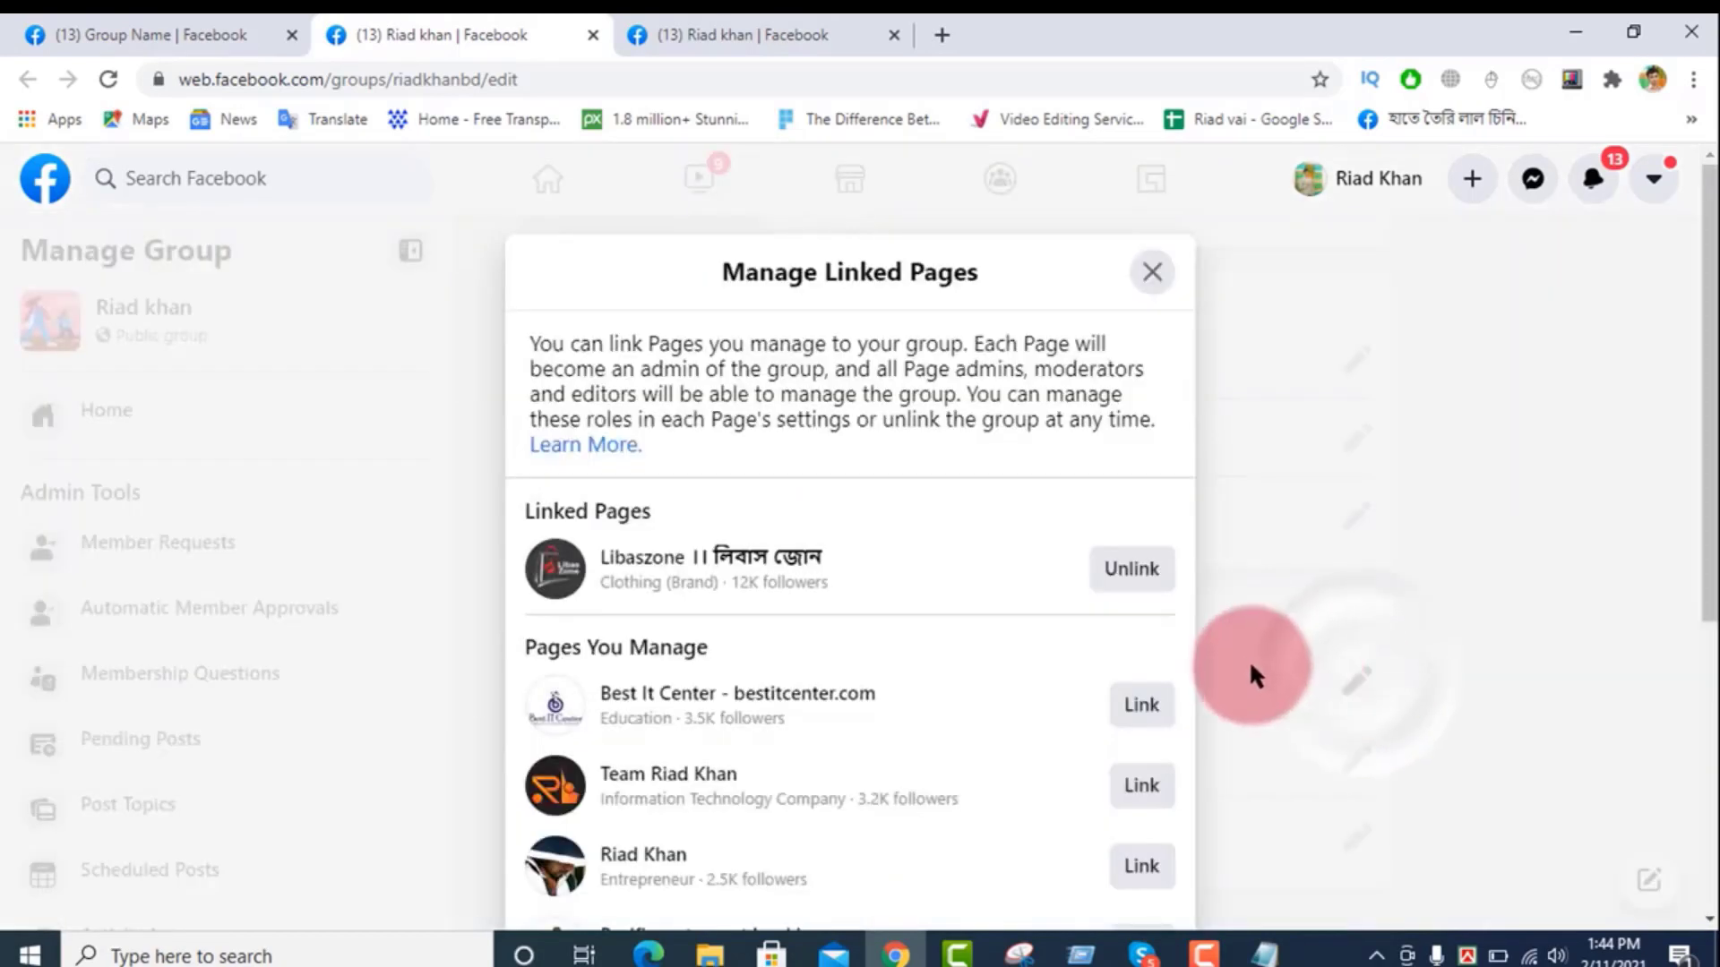
scroll(966, 694, "down", 3)
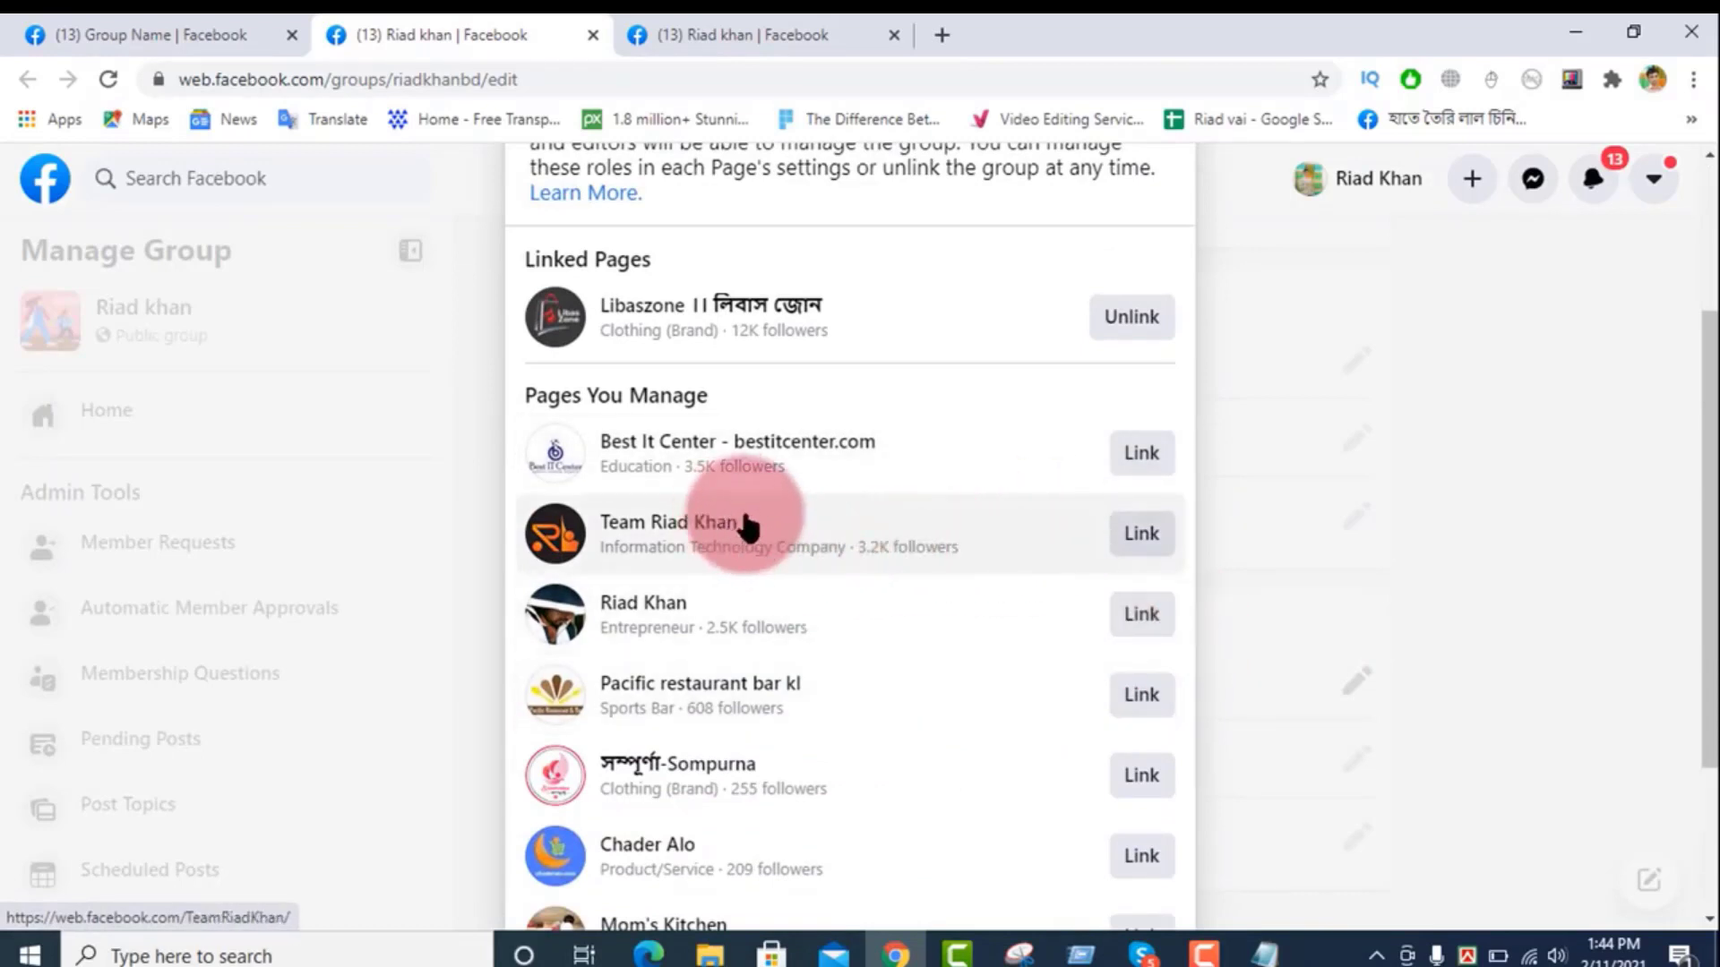
left_click(1143, 535)
left_click(1128, 595)
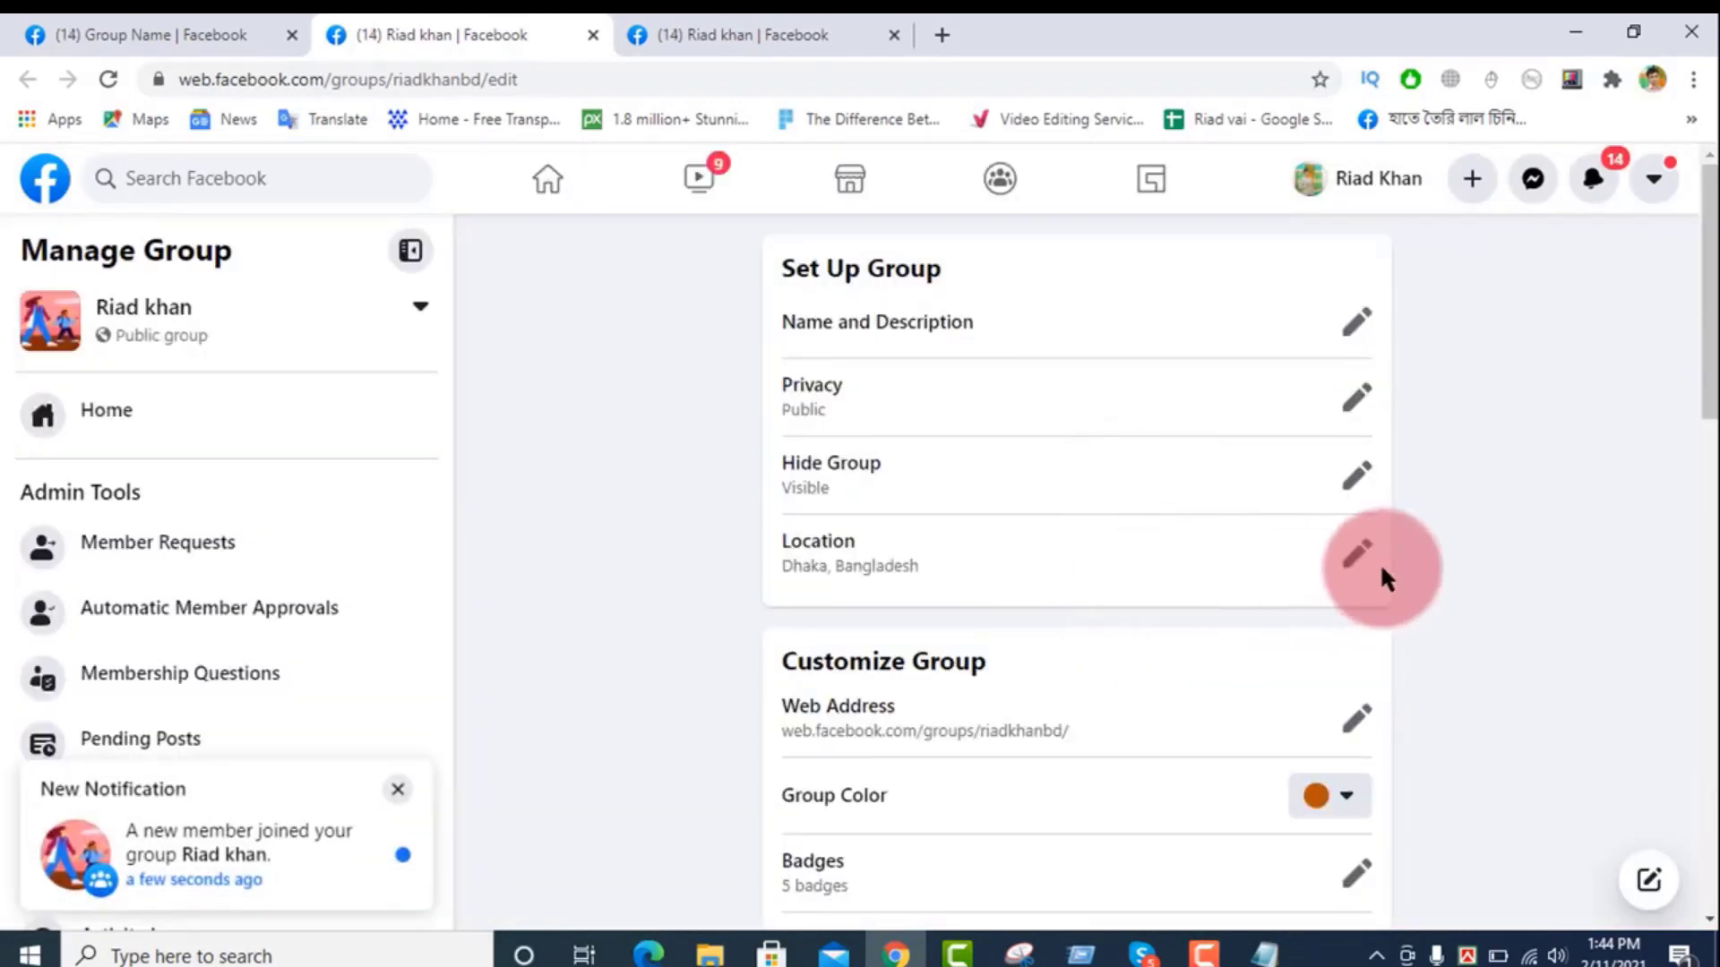
Step: Unlink the Libaszone Page and the Information Technology Company Page from the group
scroll(1467, 553, "down", 15)
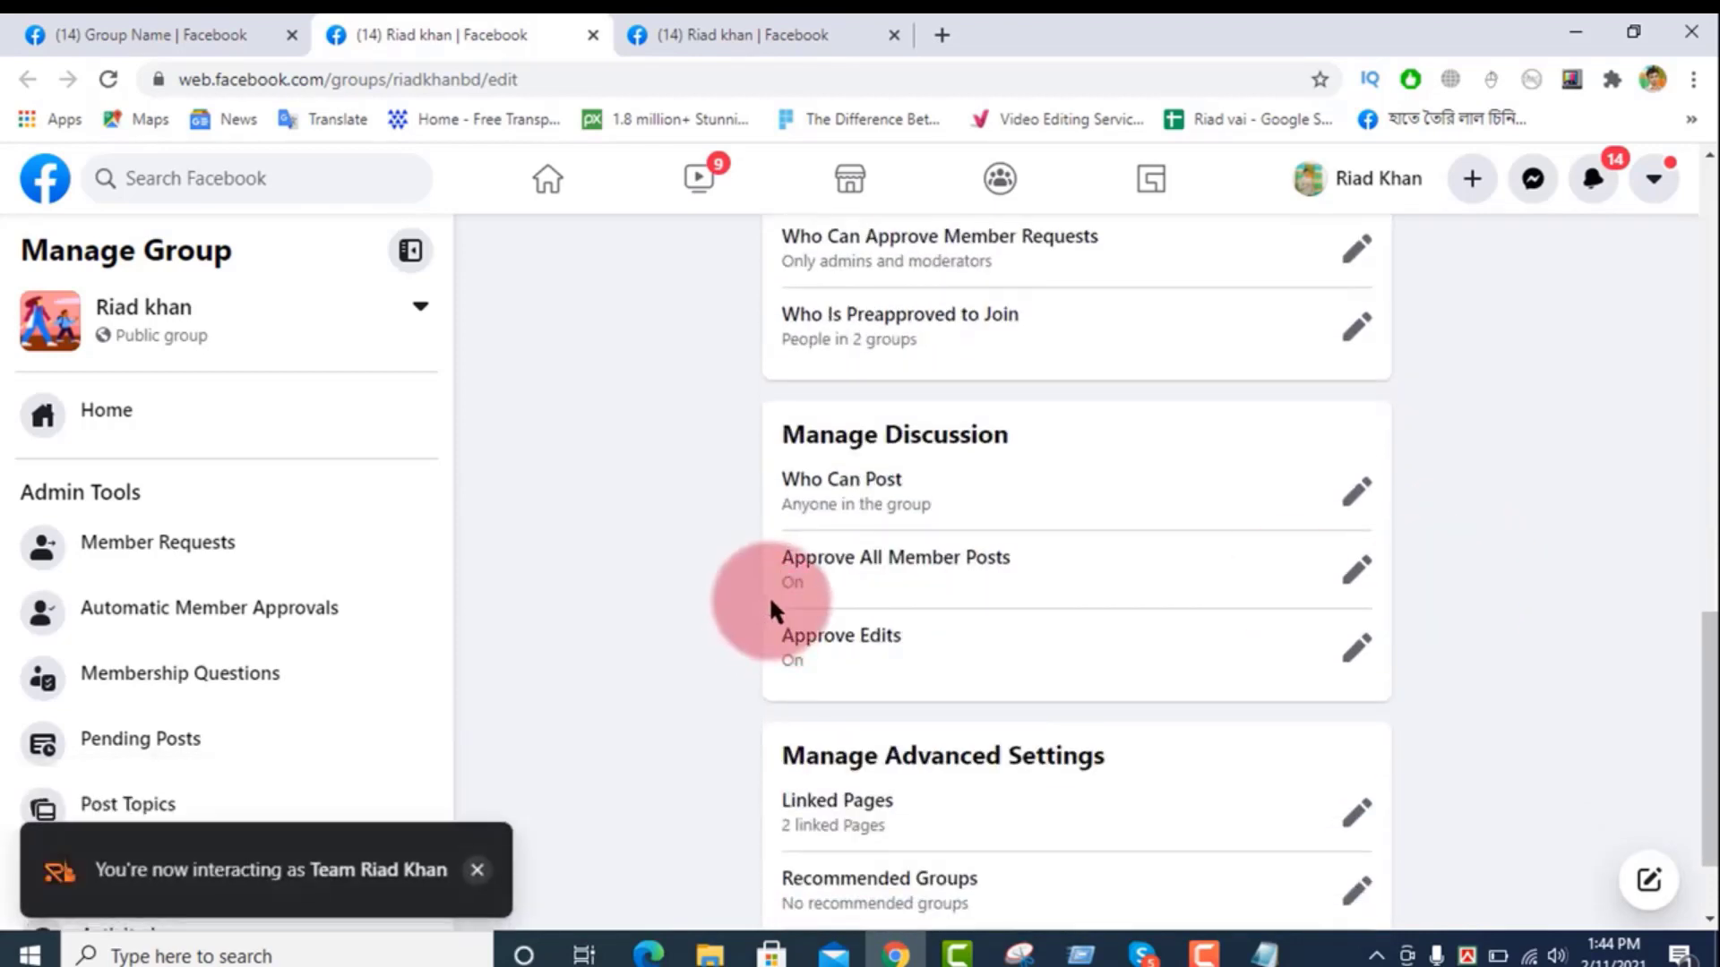
scroll(769, 607, "down", 2)
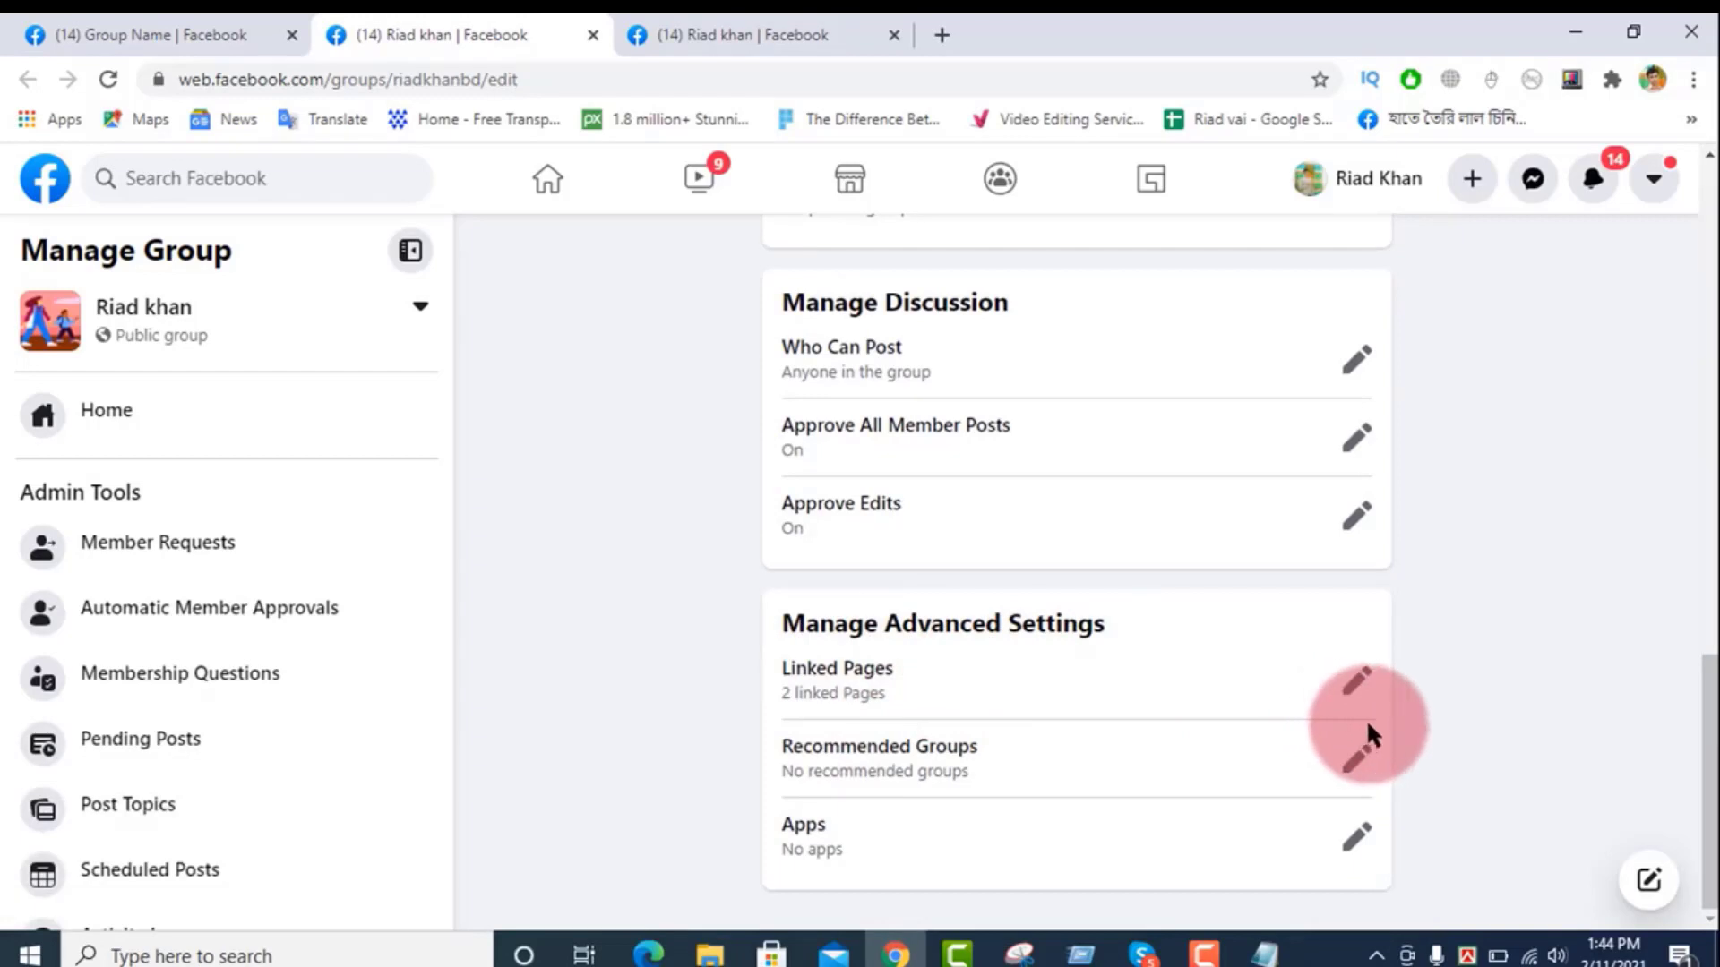
left_click(1359, 680)
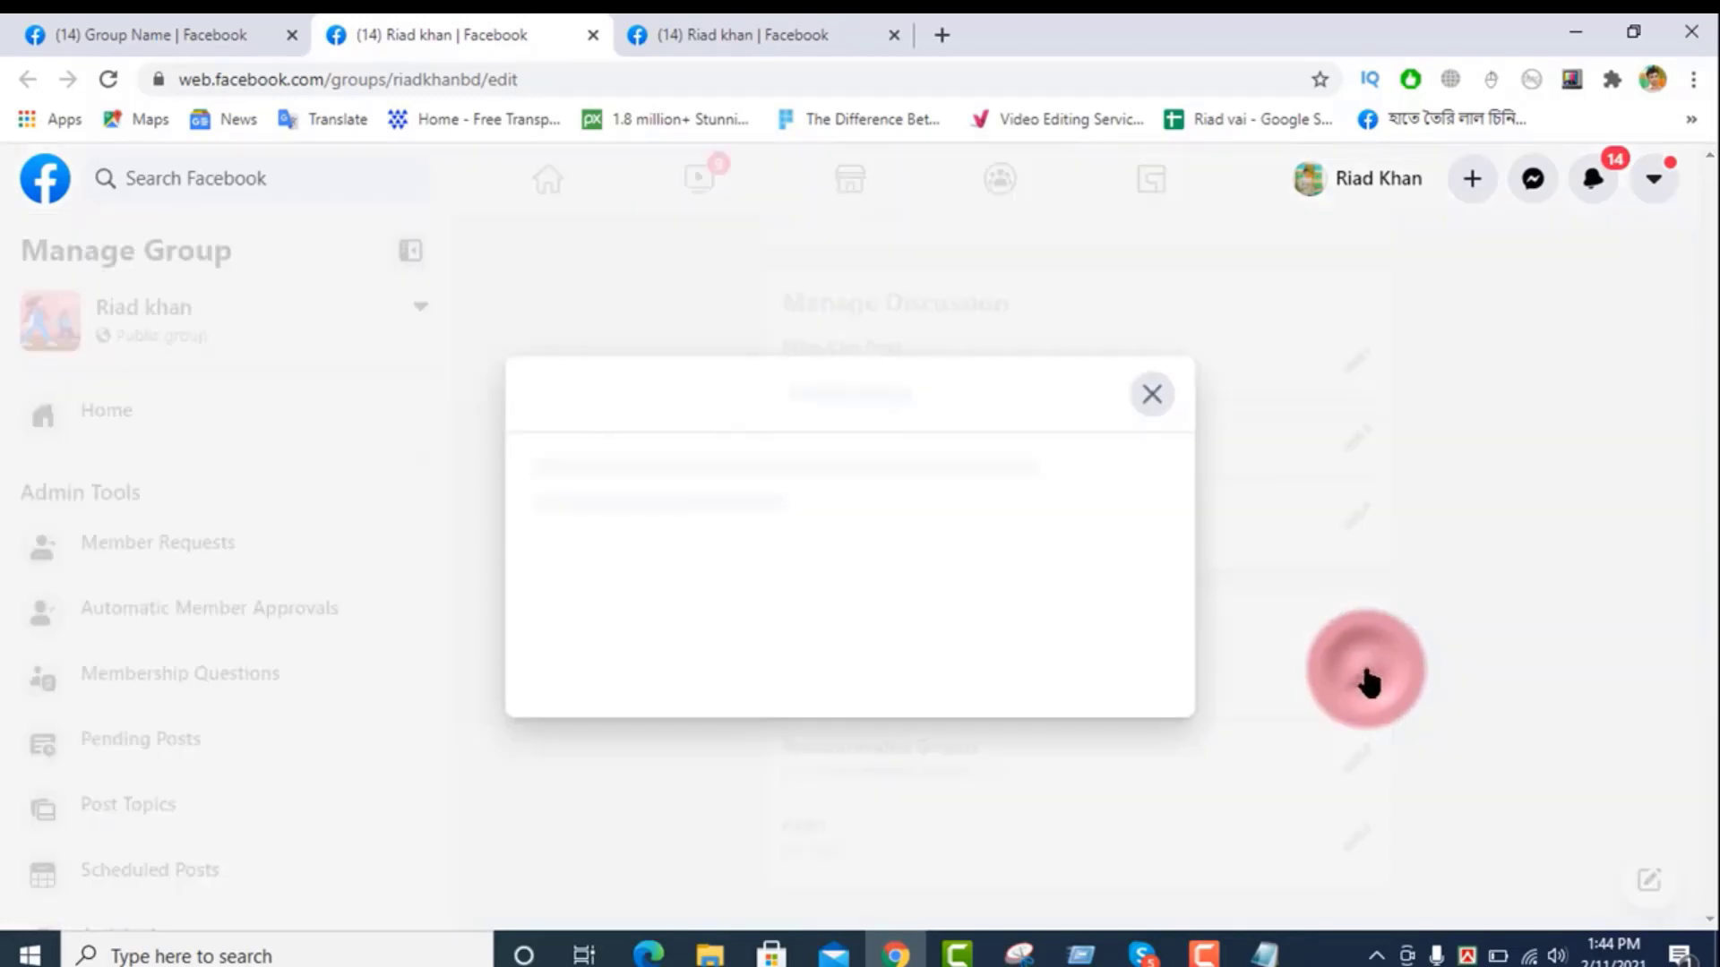
left_click(1138, 592)
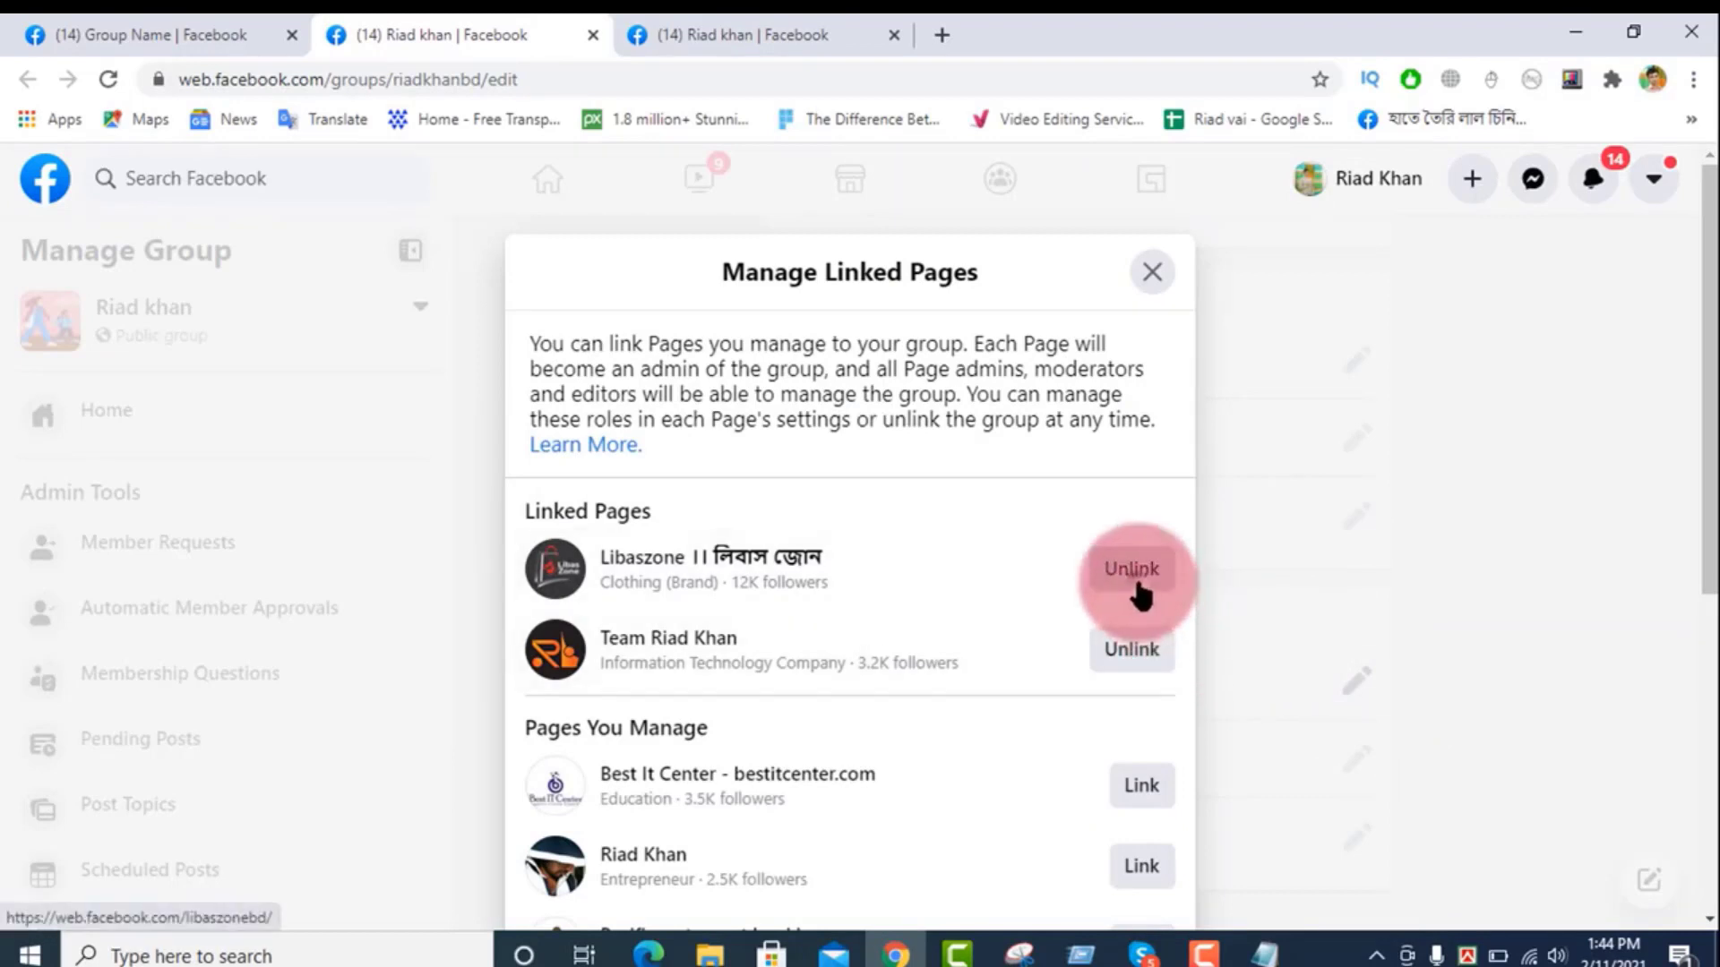
left_click(1135, 632)
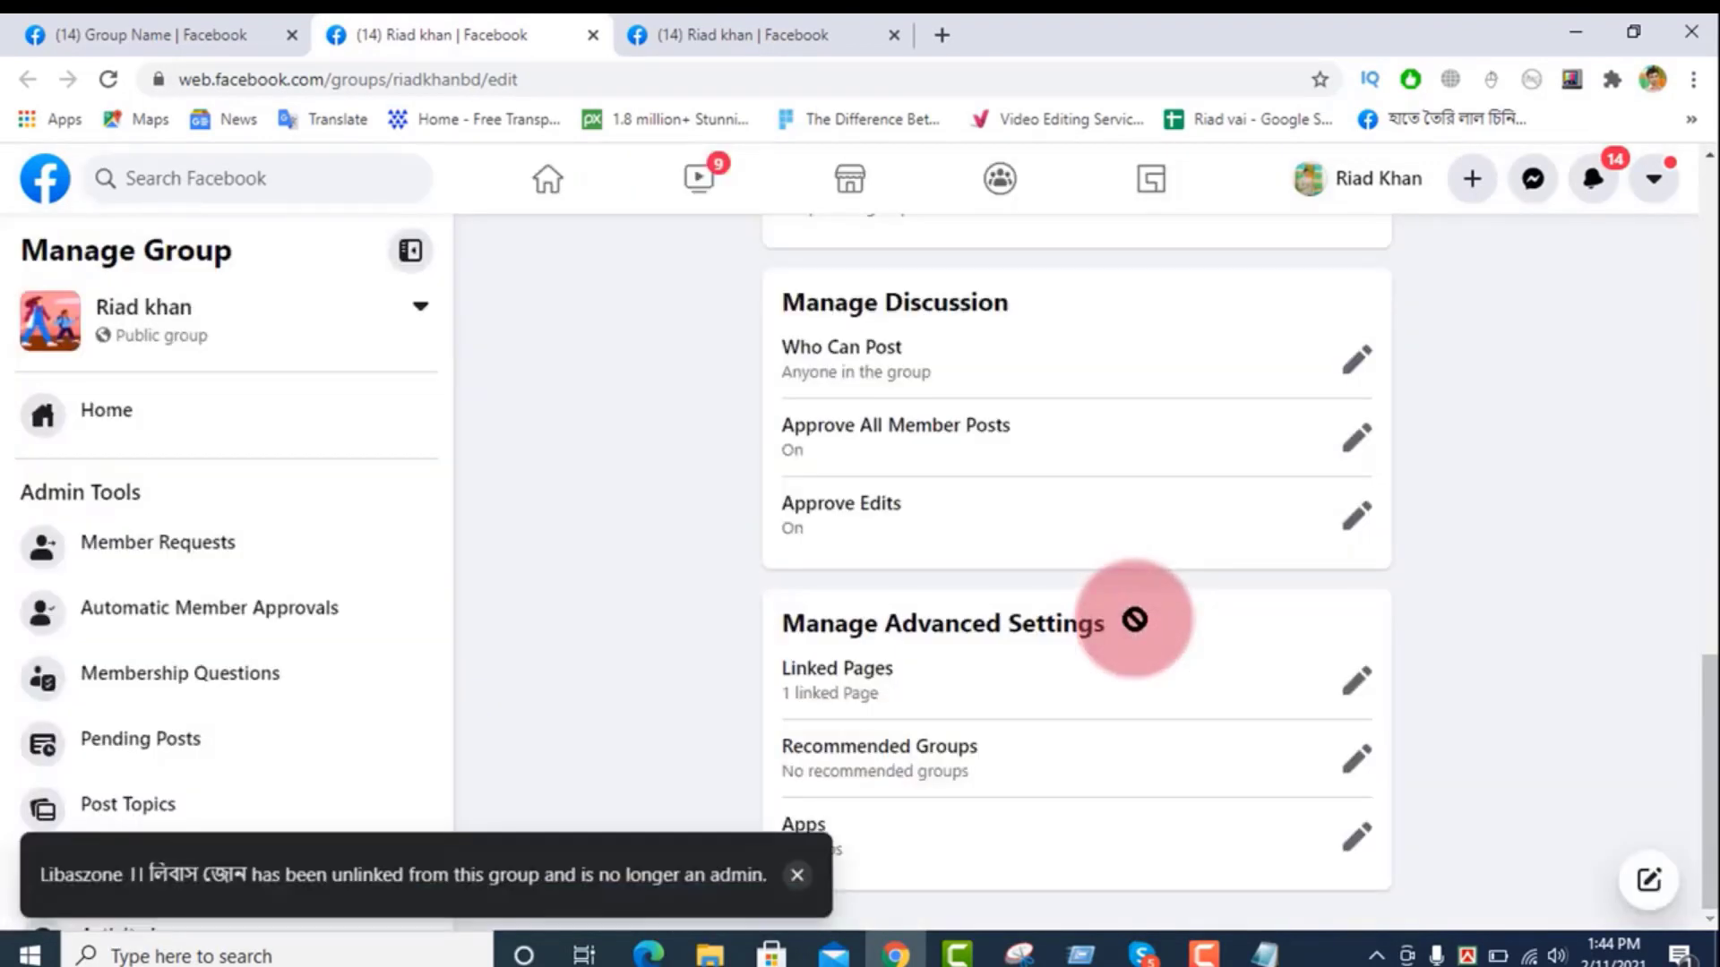
left_click(1350, 687)
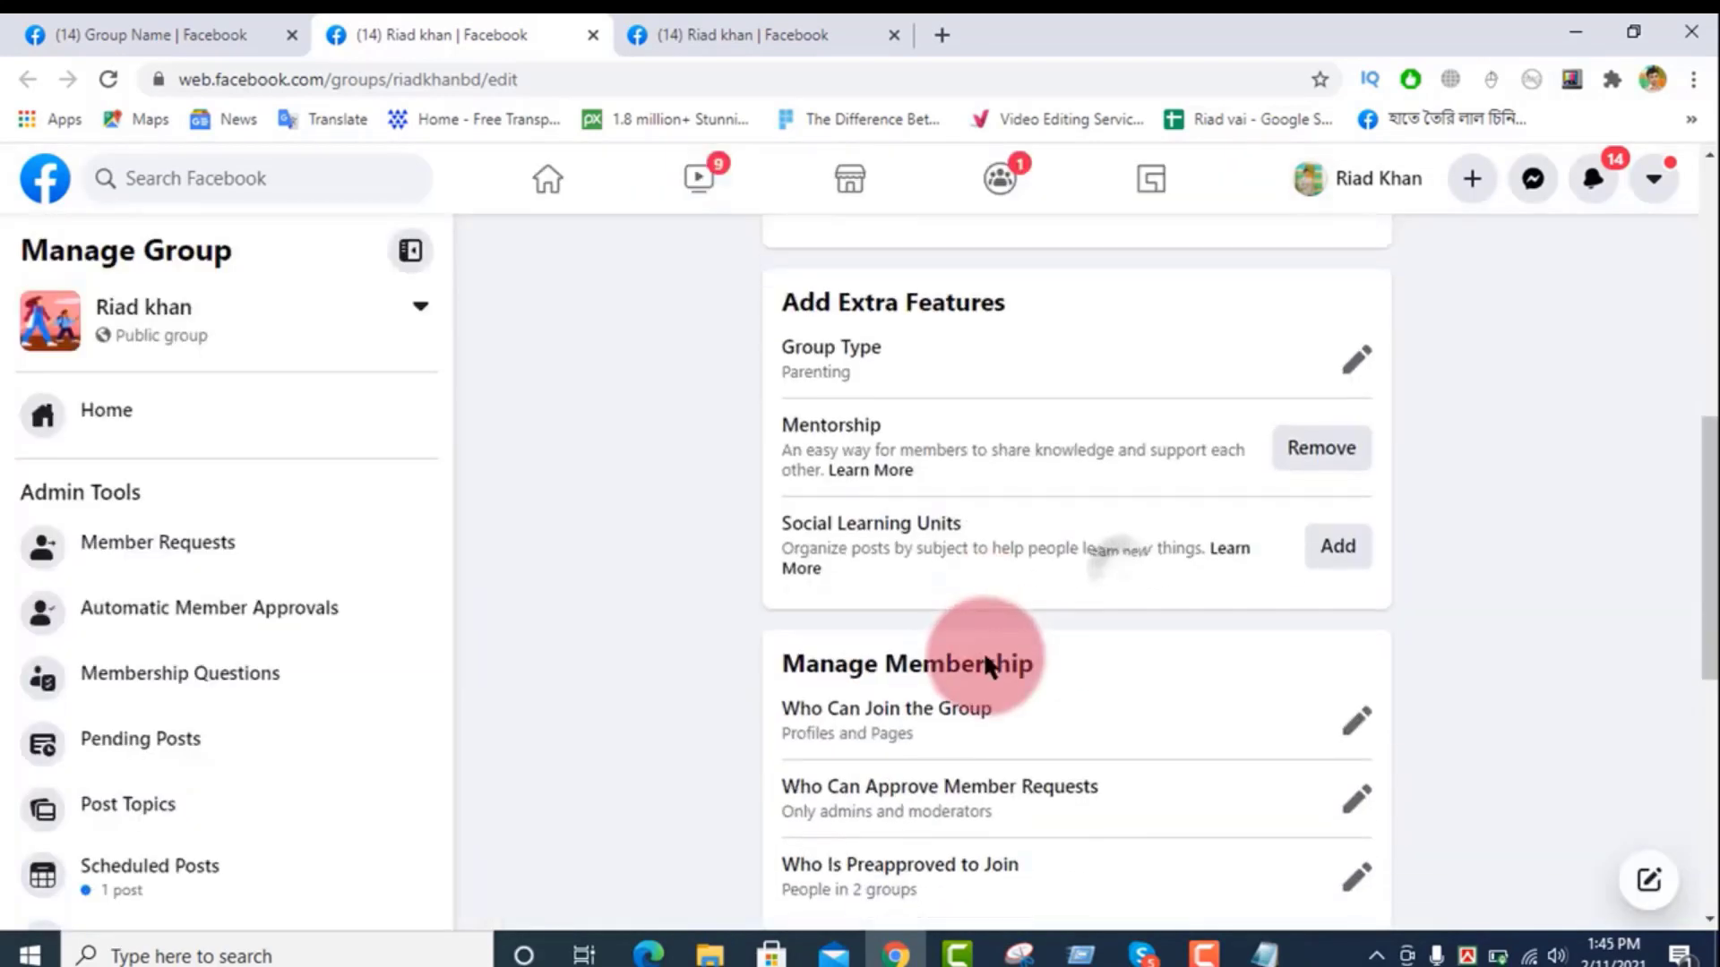
Step: Add the Admin/Moderator Panel and Business Address groups as recommended groups
scroll(981, 650, "down", 8)
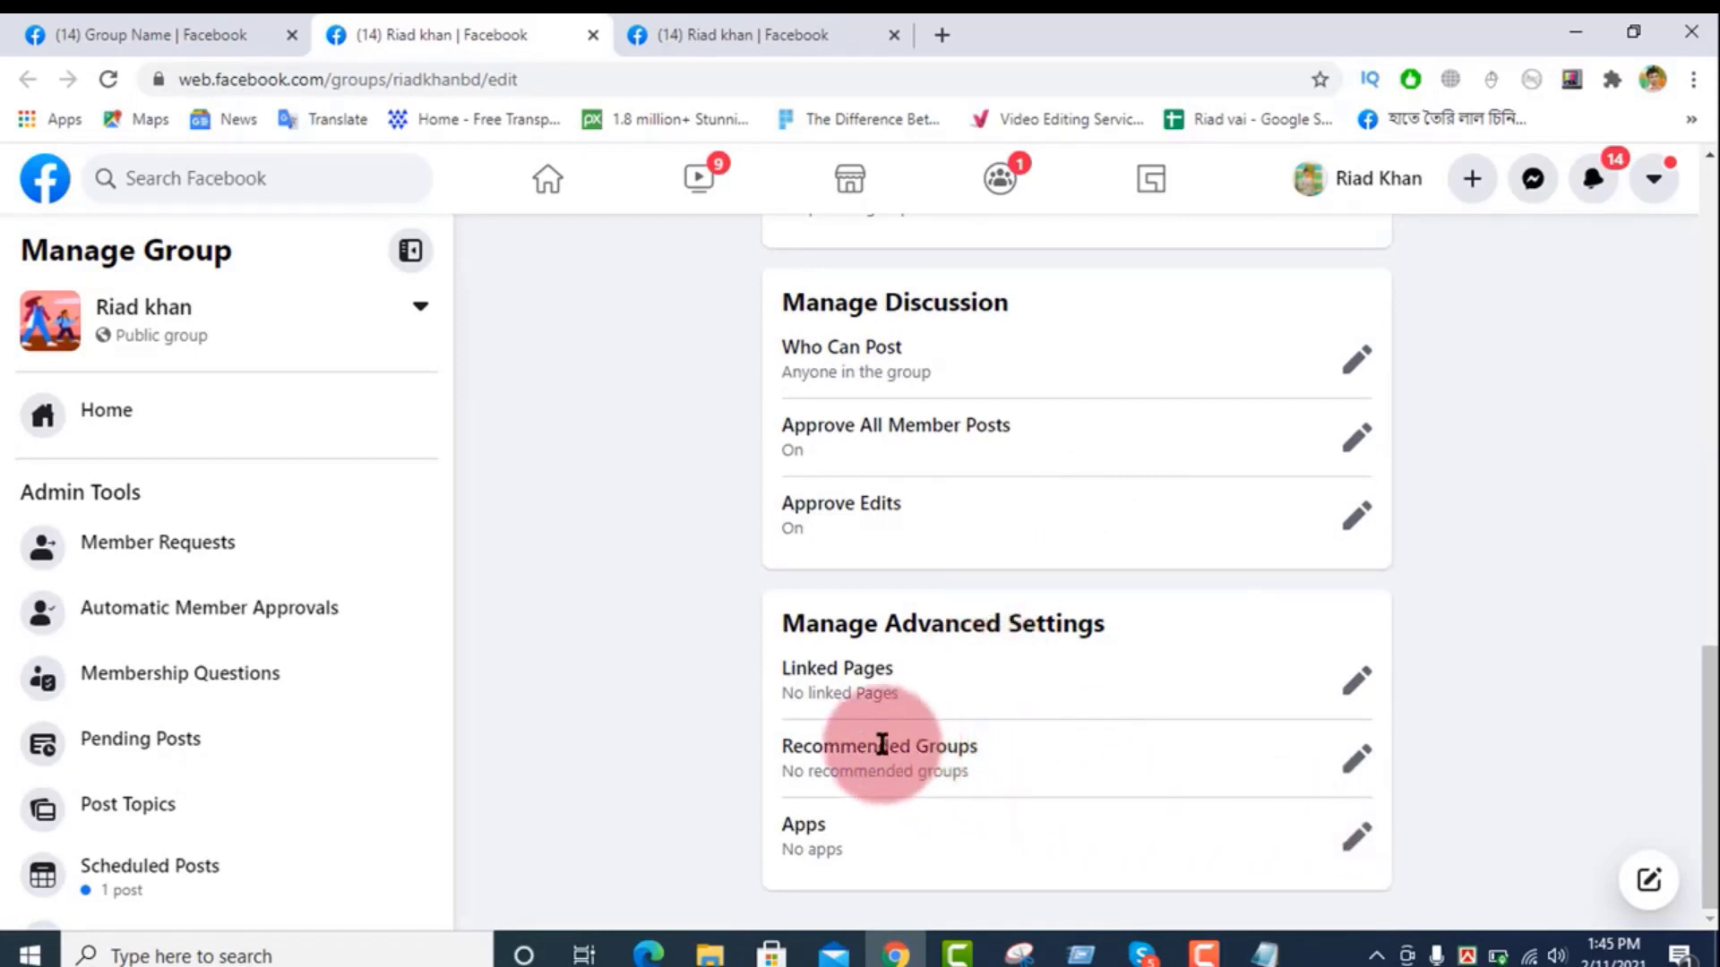
left_click(1356, 760)
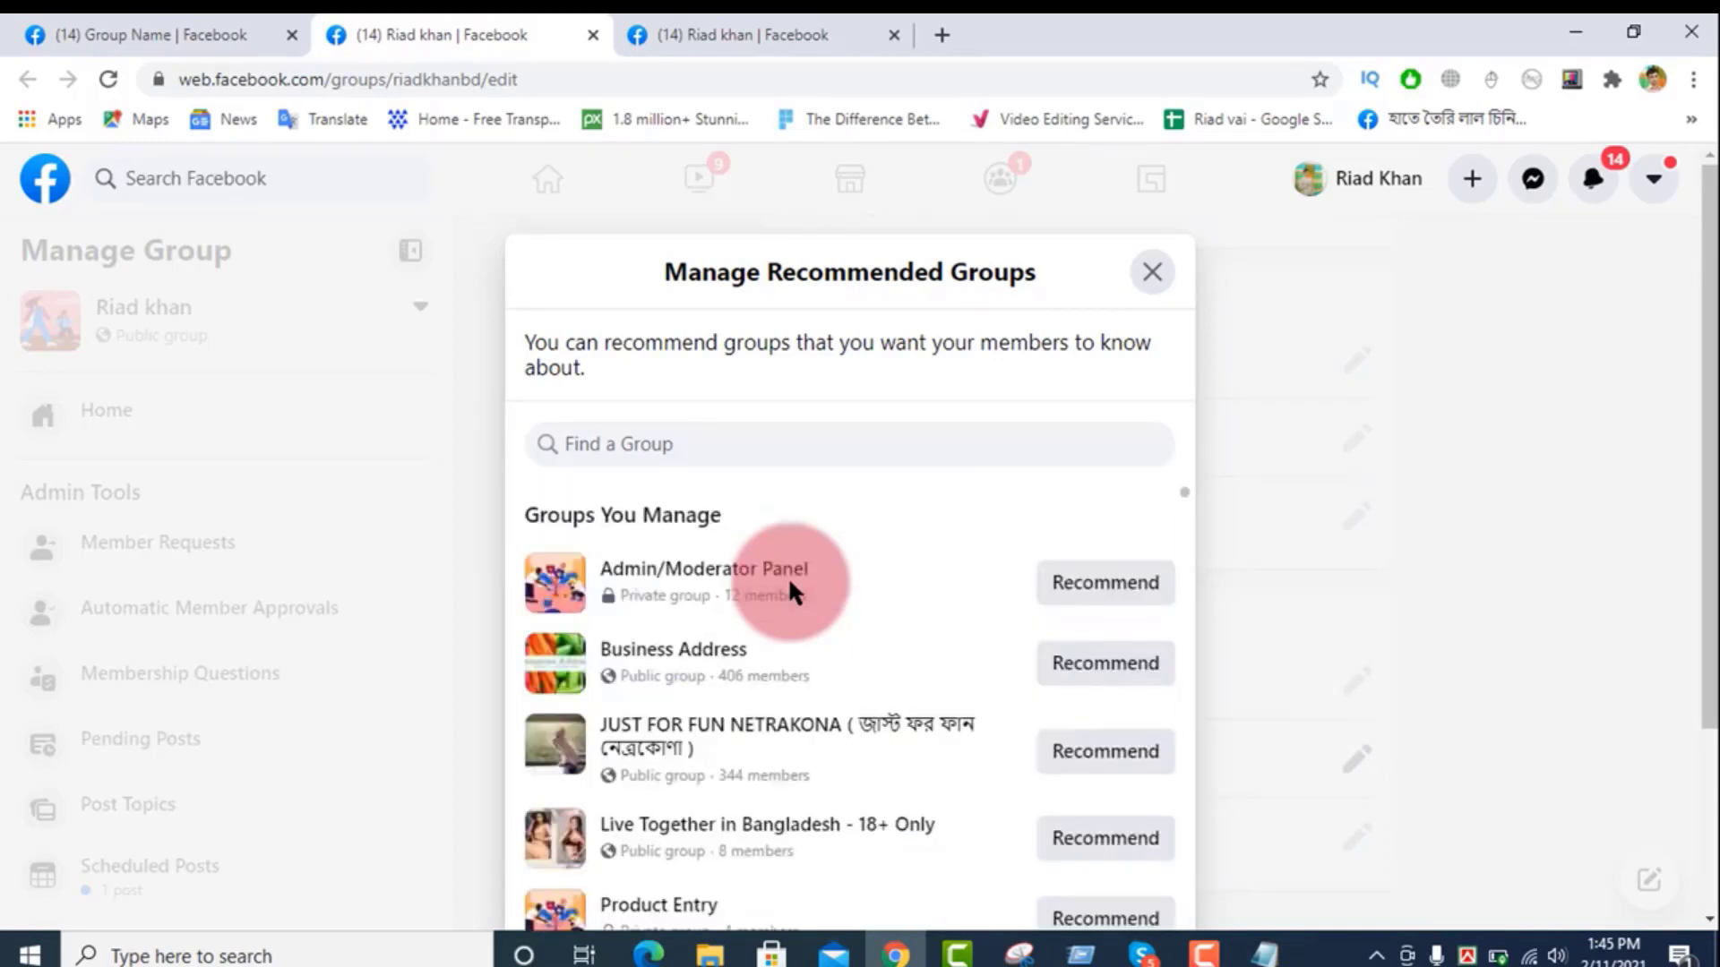
left_click(1096, 583)
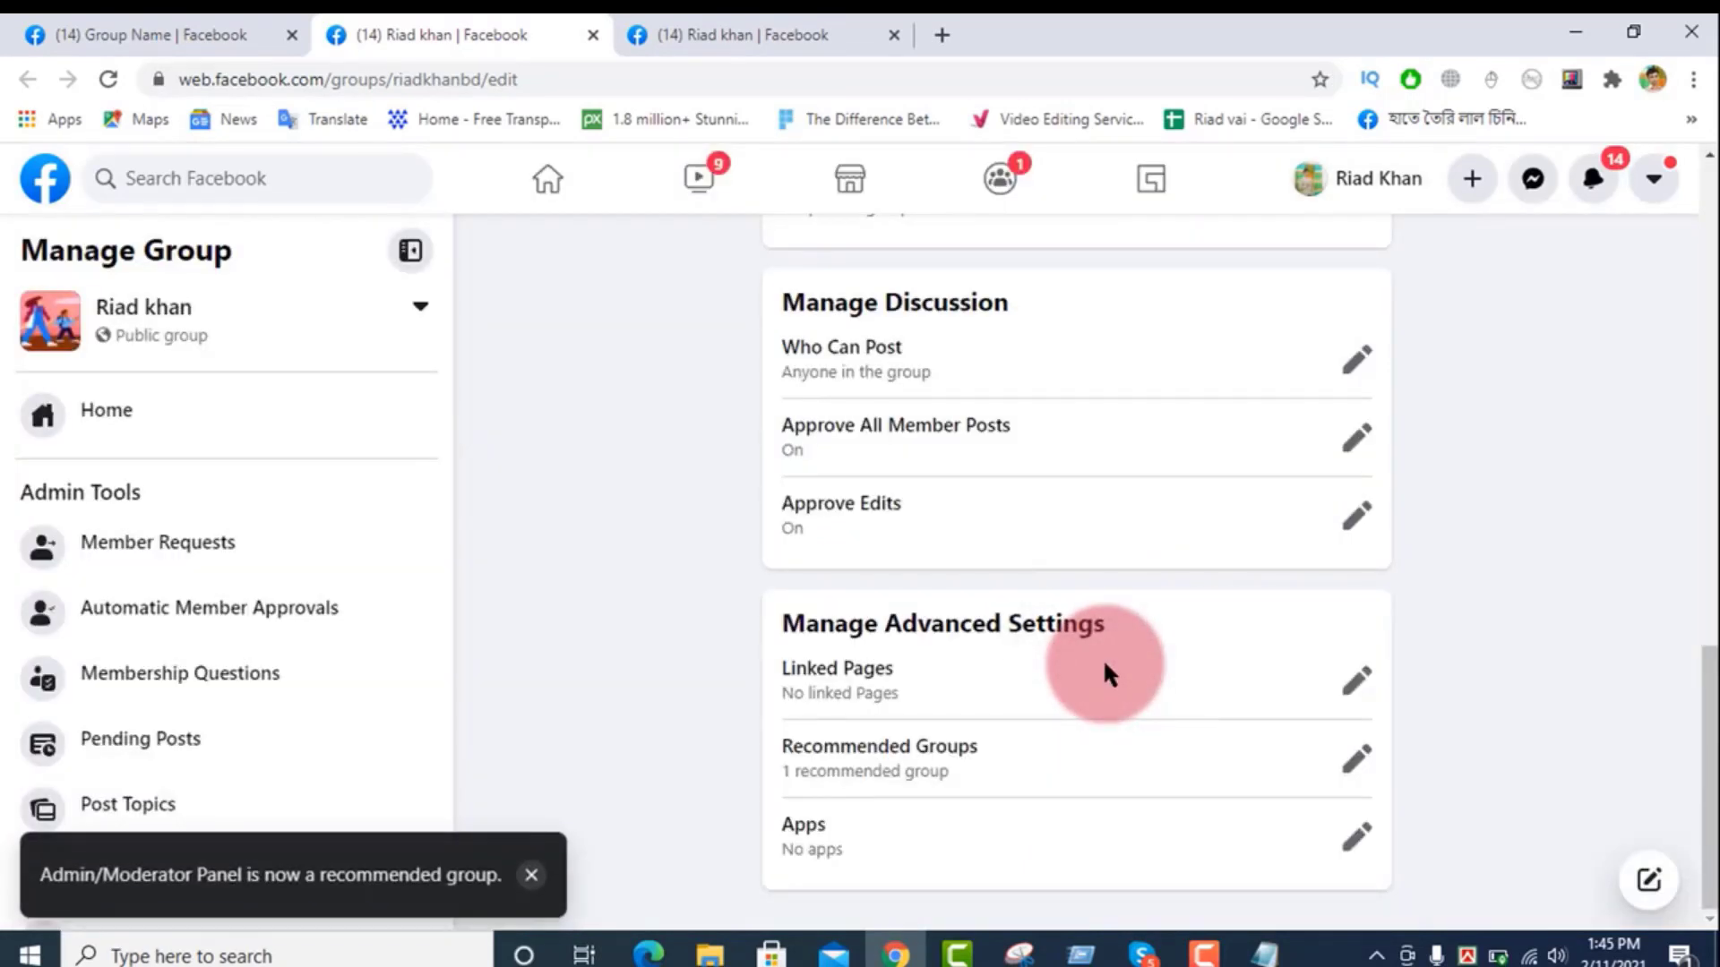
left_click(1354, 766)
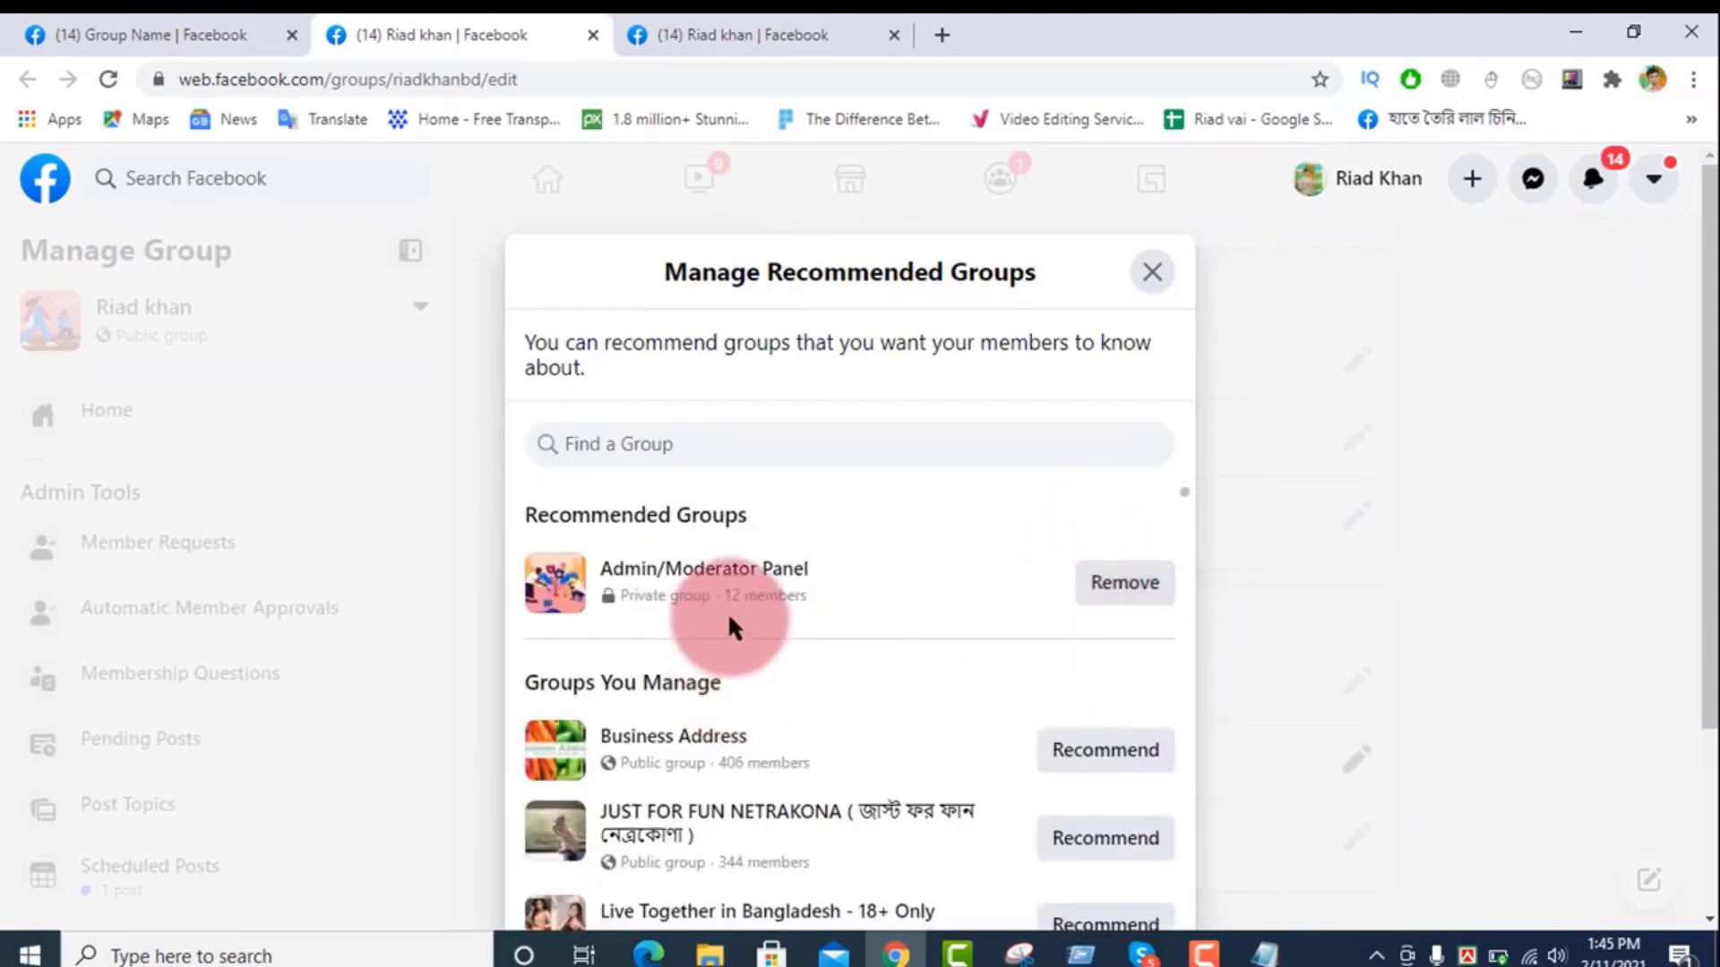
left_click(1113, 768)
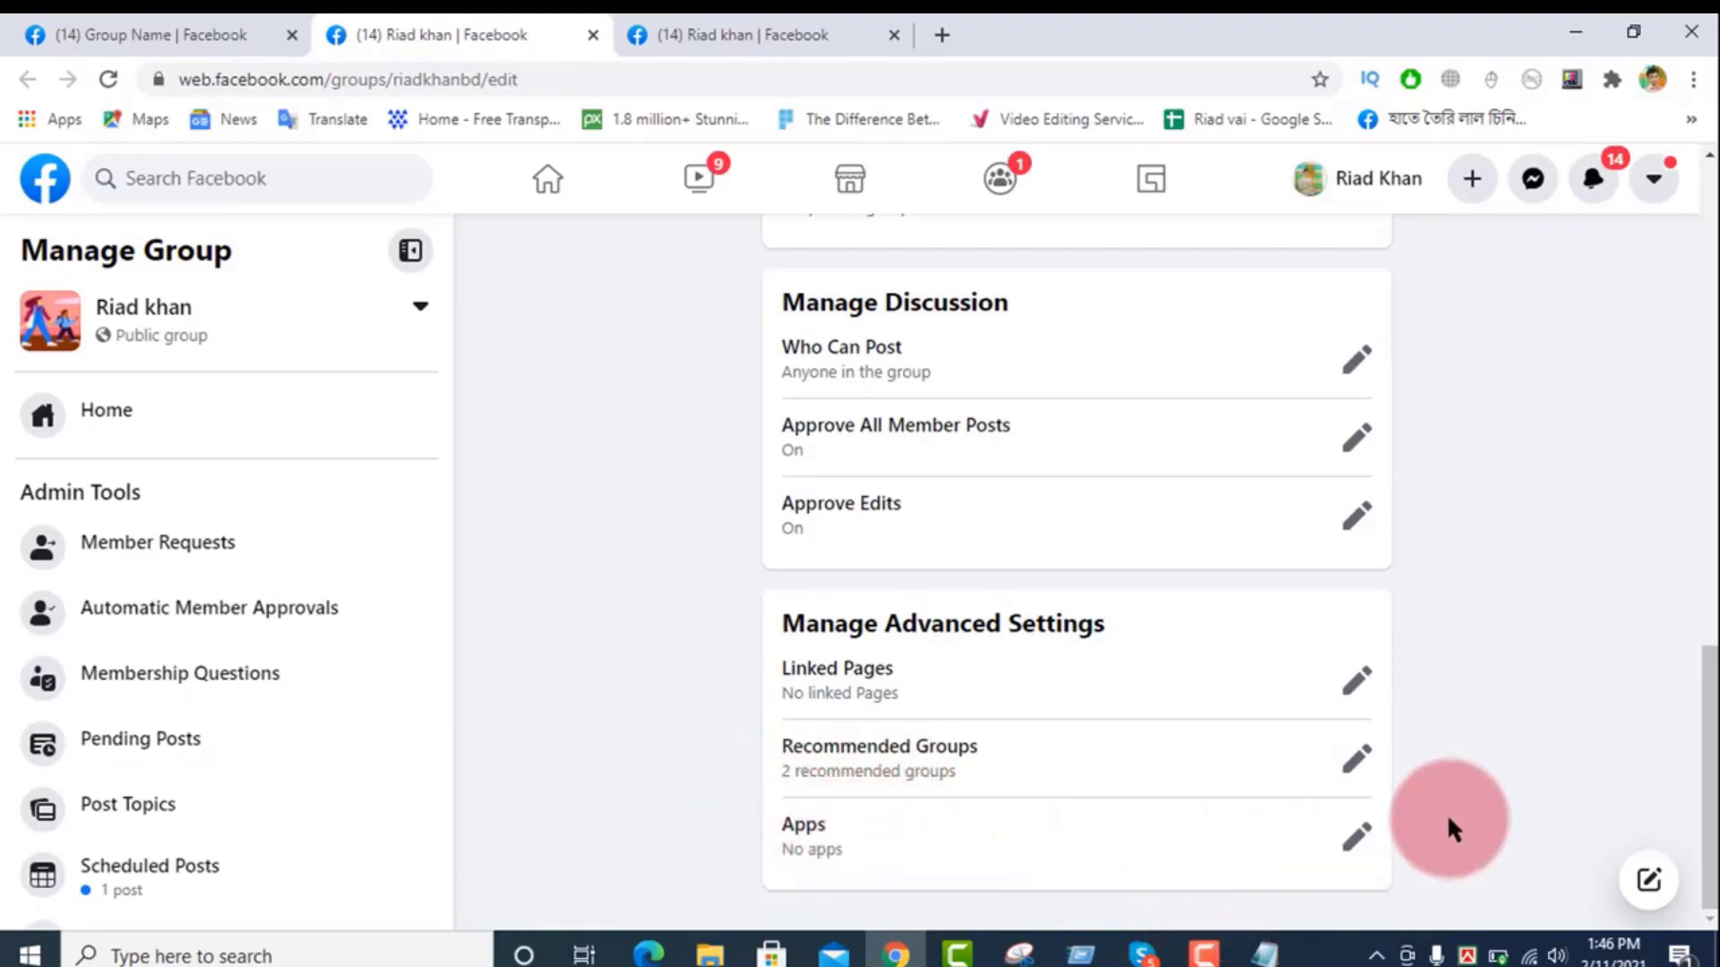
Step: Open the group's Apps setting for viewing and return to the group's home page
left_click(1352, 842)
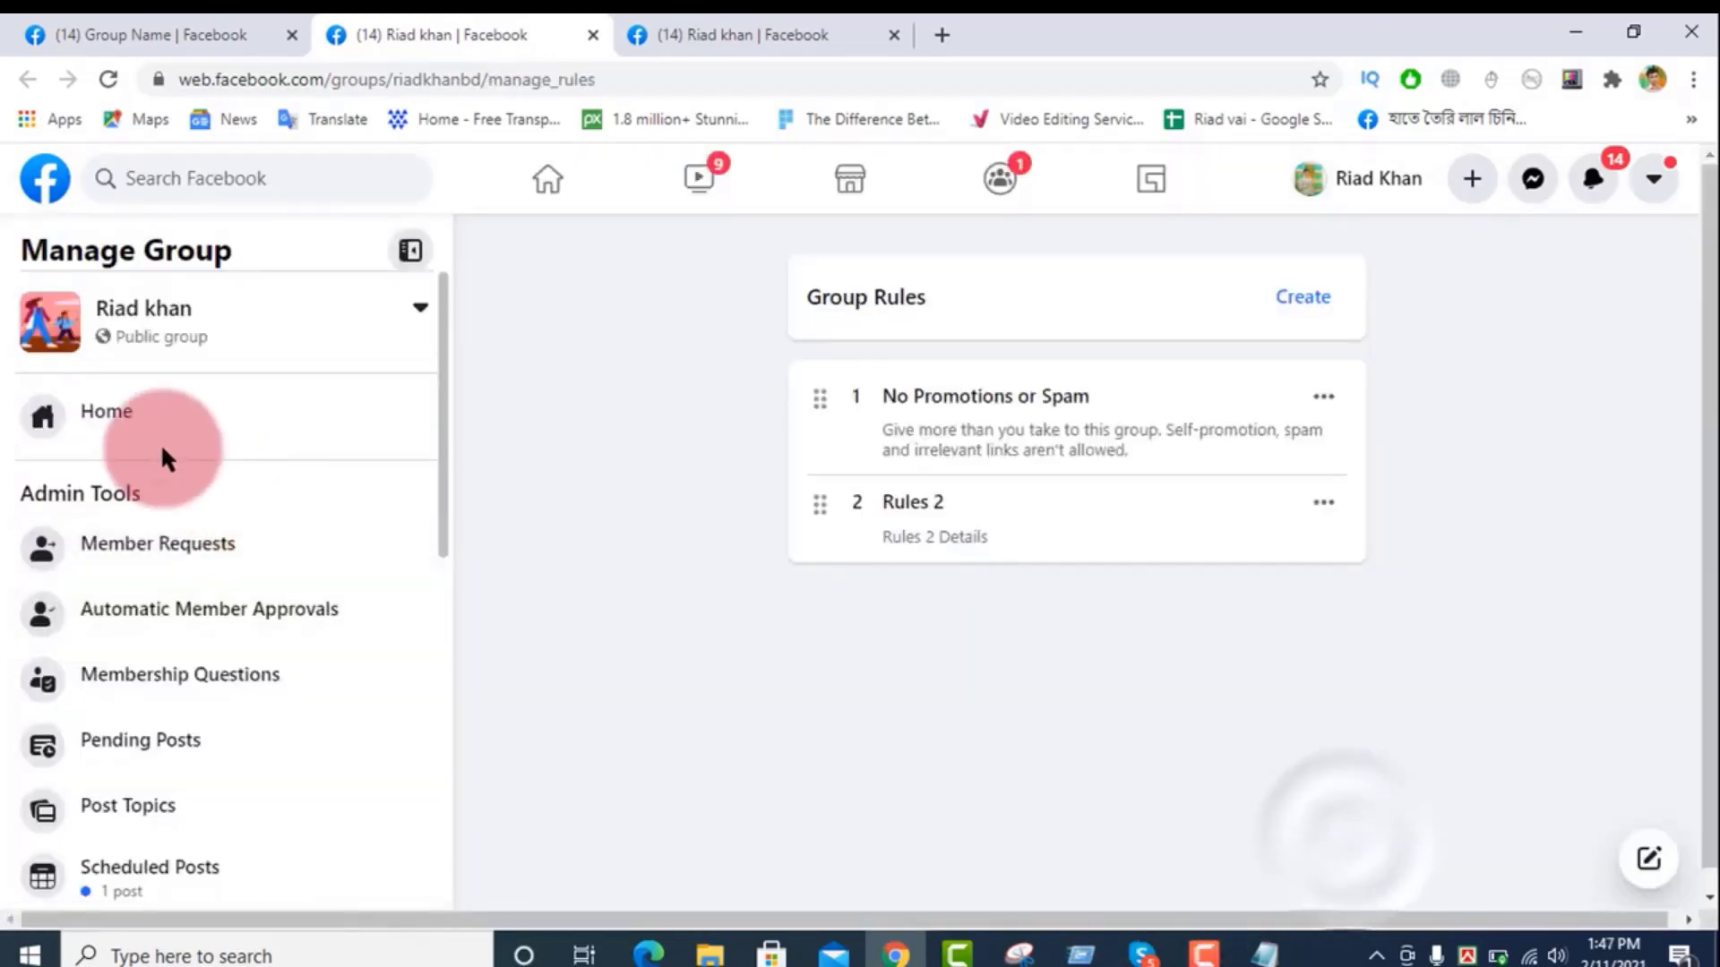
left_click(148, 431)
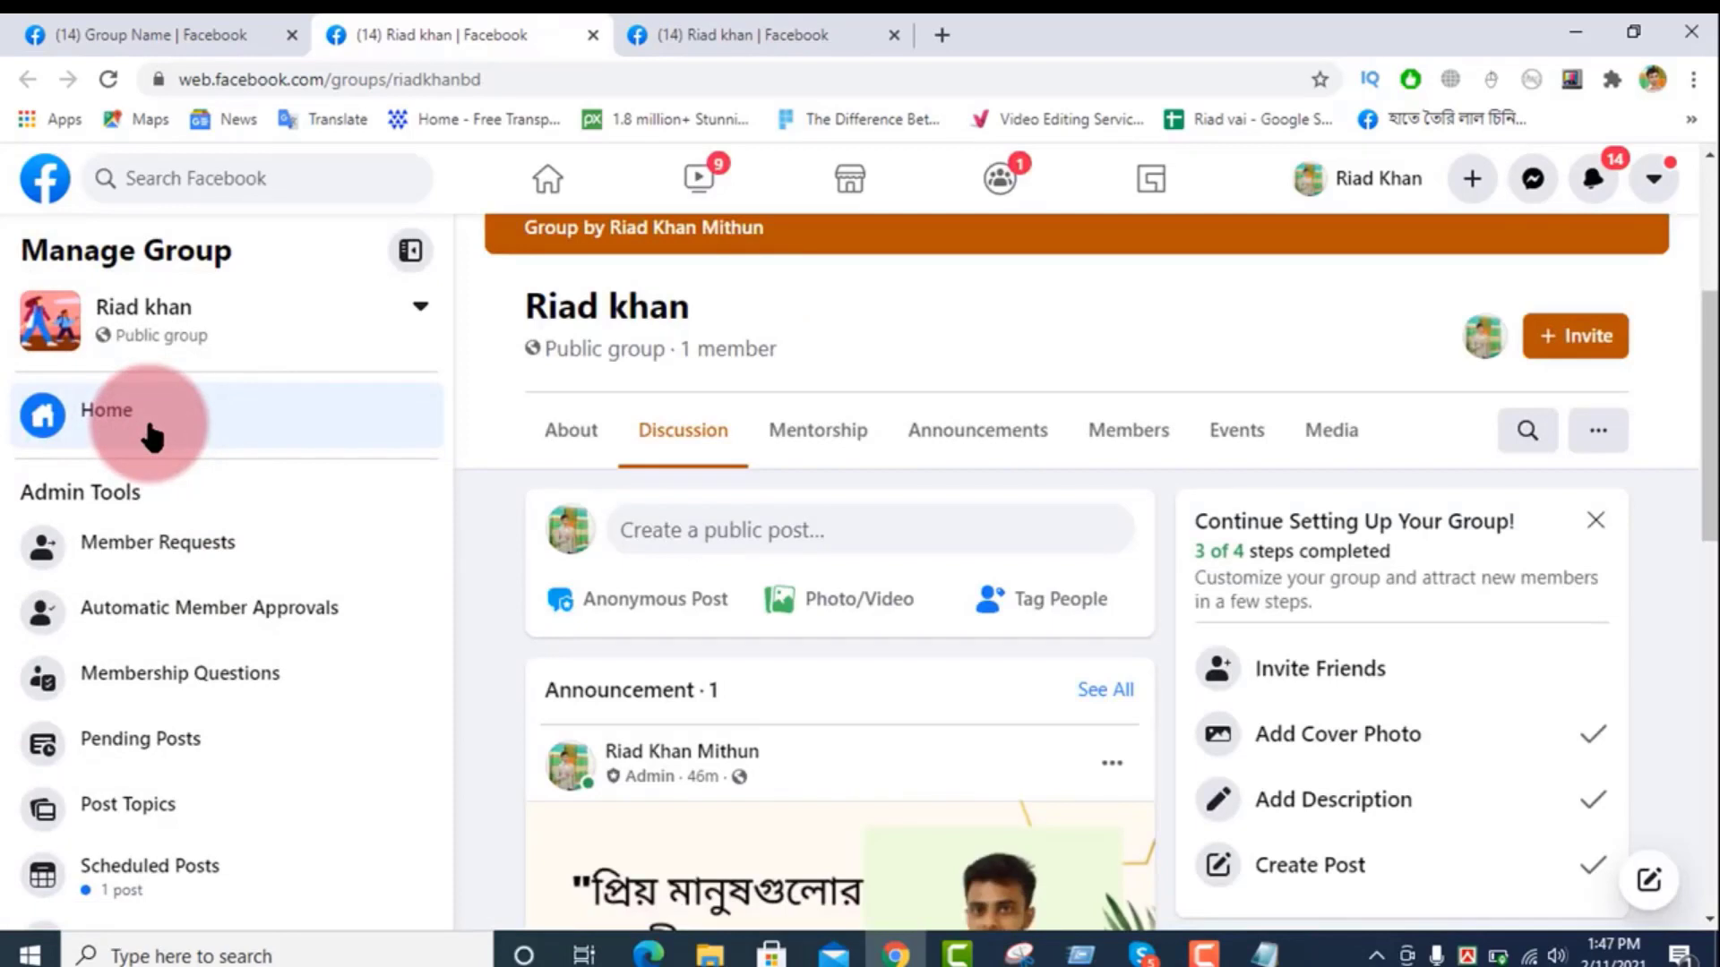